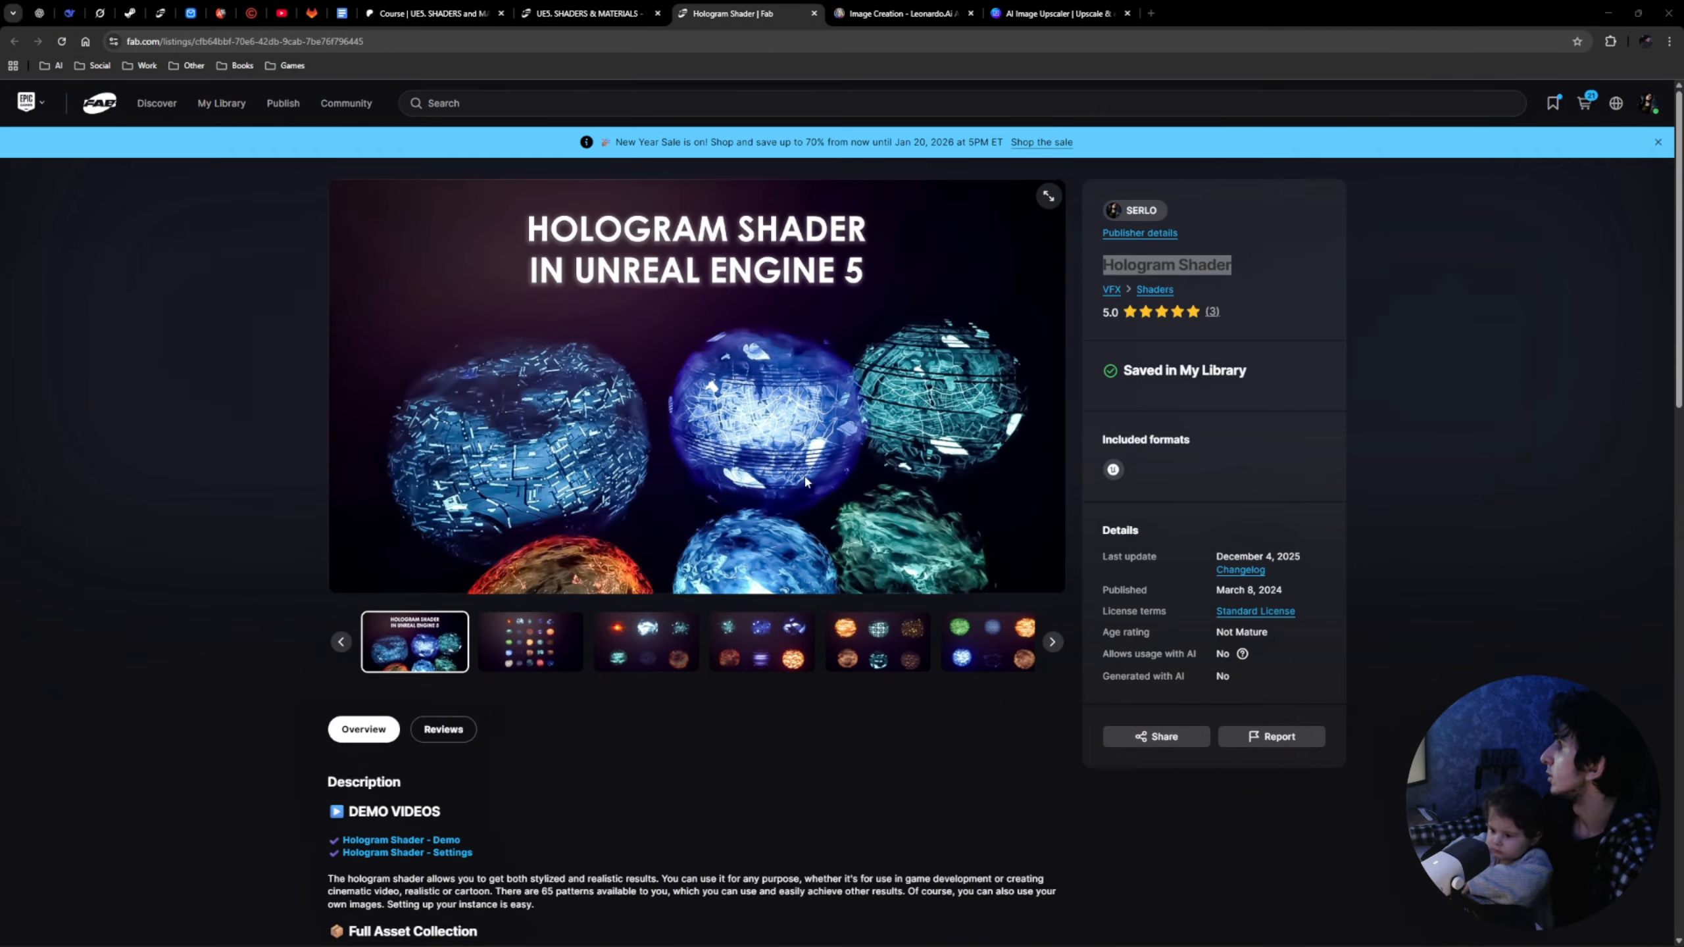
Step: Look over the Hologram Shader listing and its description on Fab
{"action": "scroll", "coordinate": [853, 528], "scroll_direction": "down", "scroll_amount": 1}
{"action": "scroll", "coordinate": [853, 528], "scroll_direction": "up", "scroll_amount": 1}
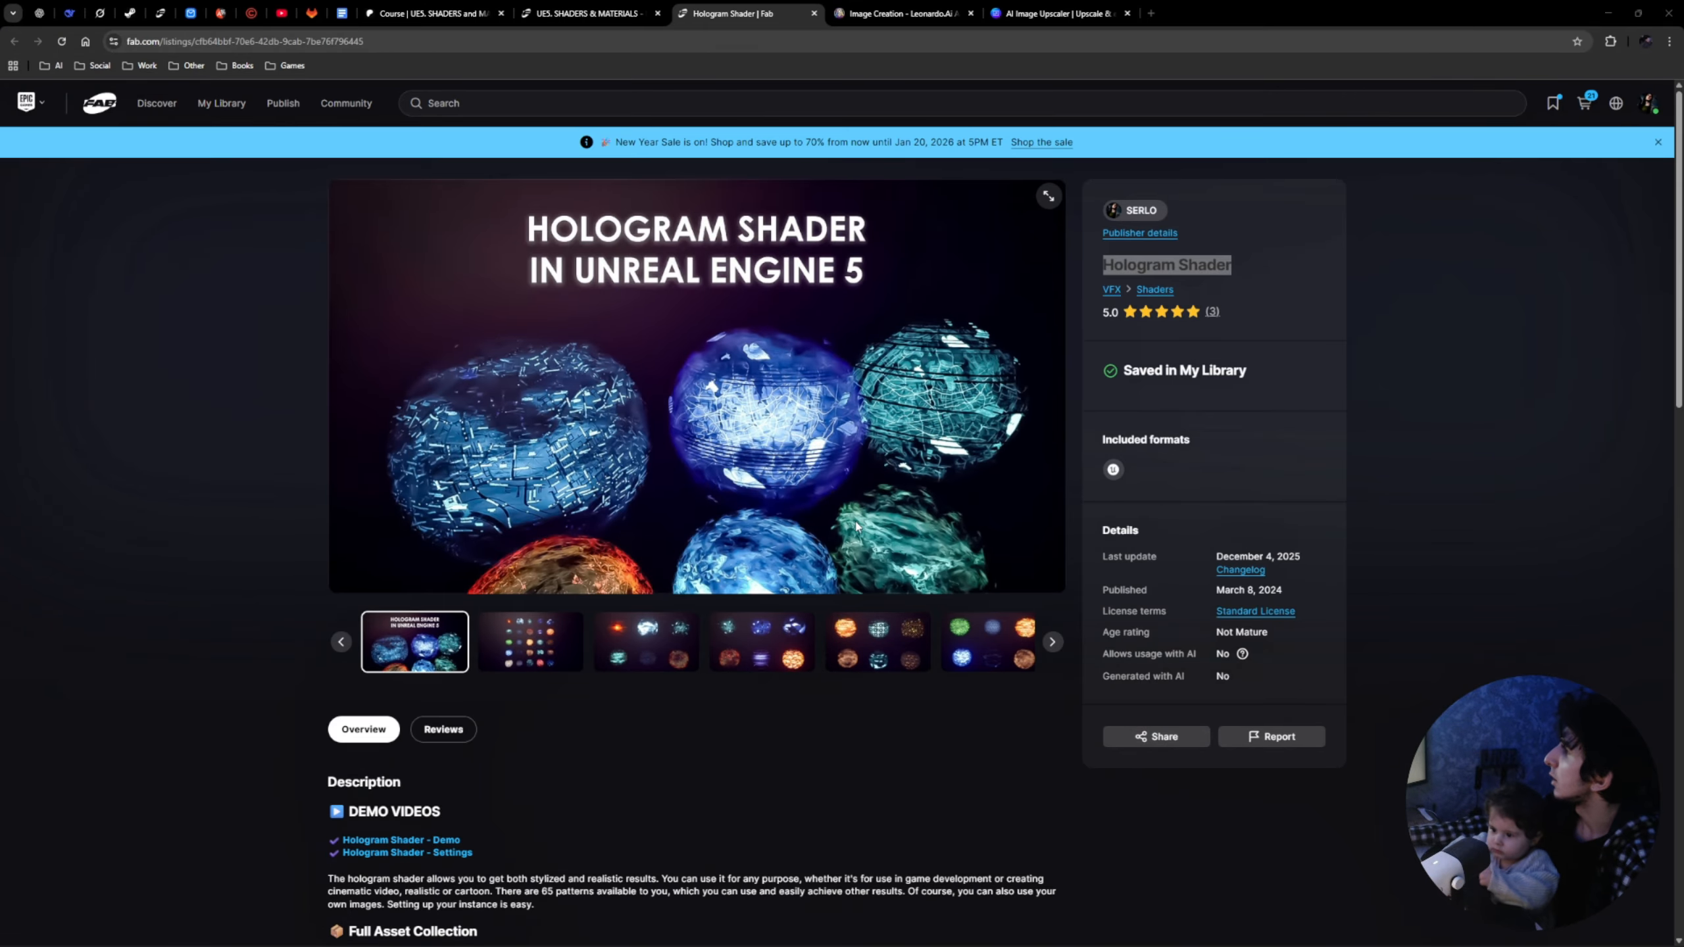
{"action": "scroll", "coordinate": [855, 527], "scroll_direction": "down", "scroll_amount": 5}
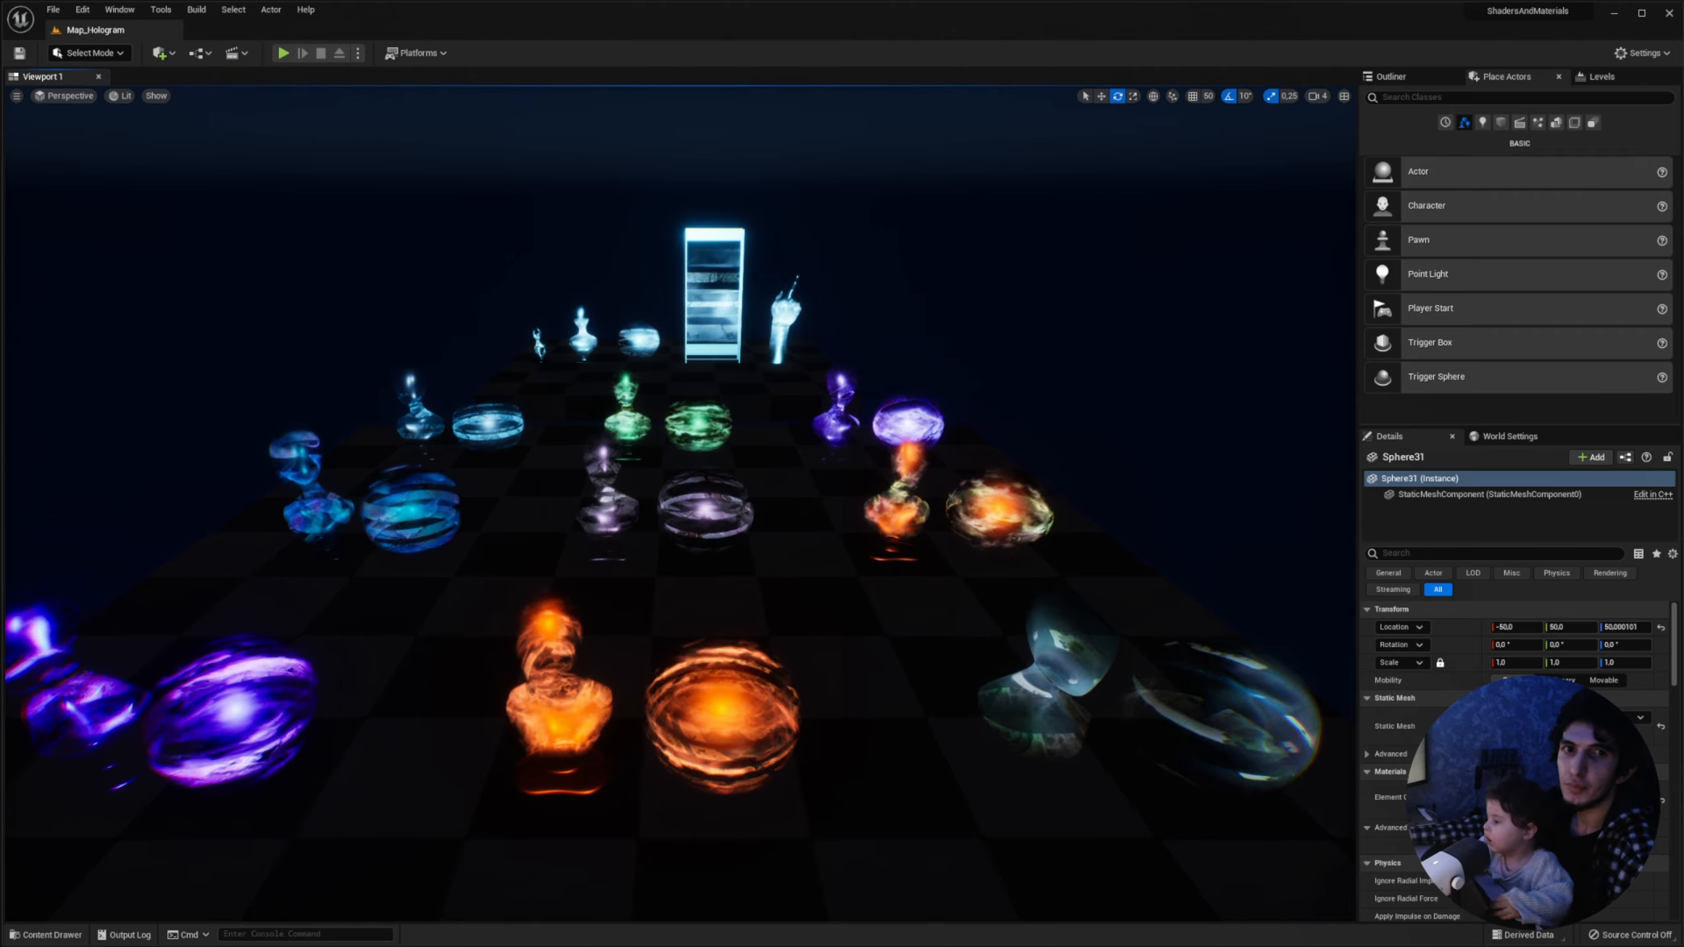
Step: In Unreal Editor, open the MI_Hologram_05 material instance used by the pale purple sphere in Map_Hologram
{"action": "key", "text": "s"}
{"action": "key", "text": "w"}
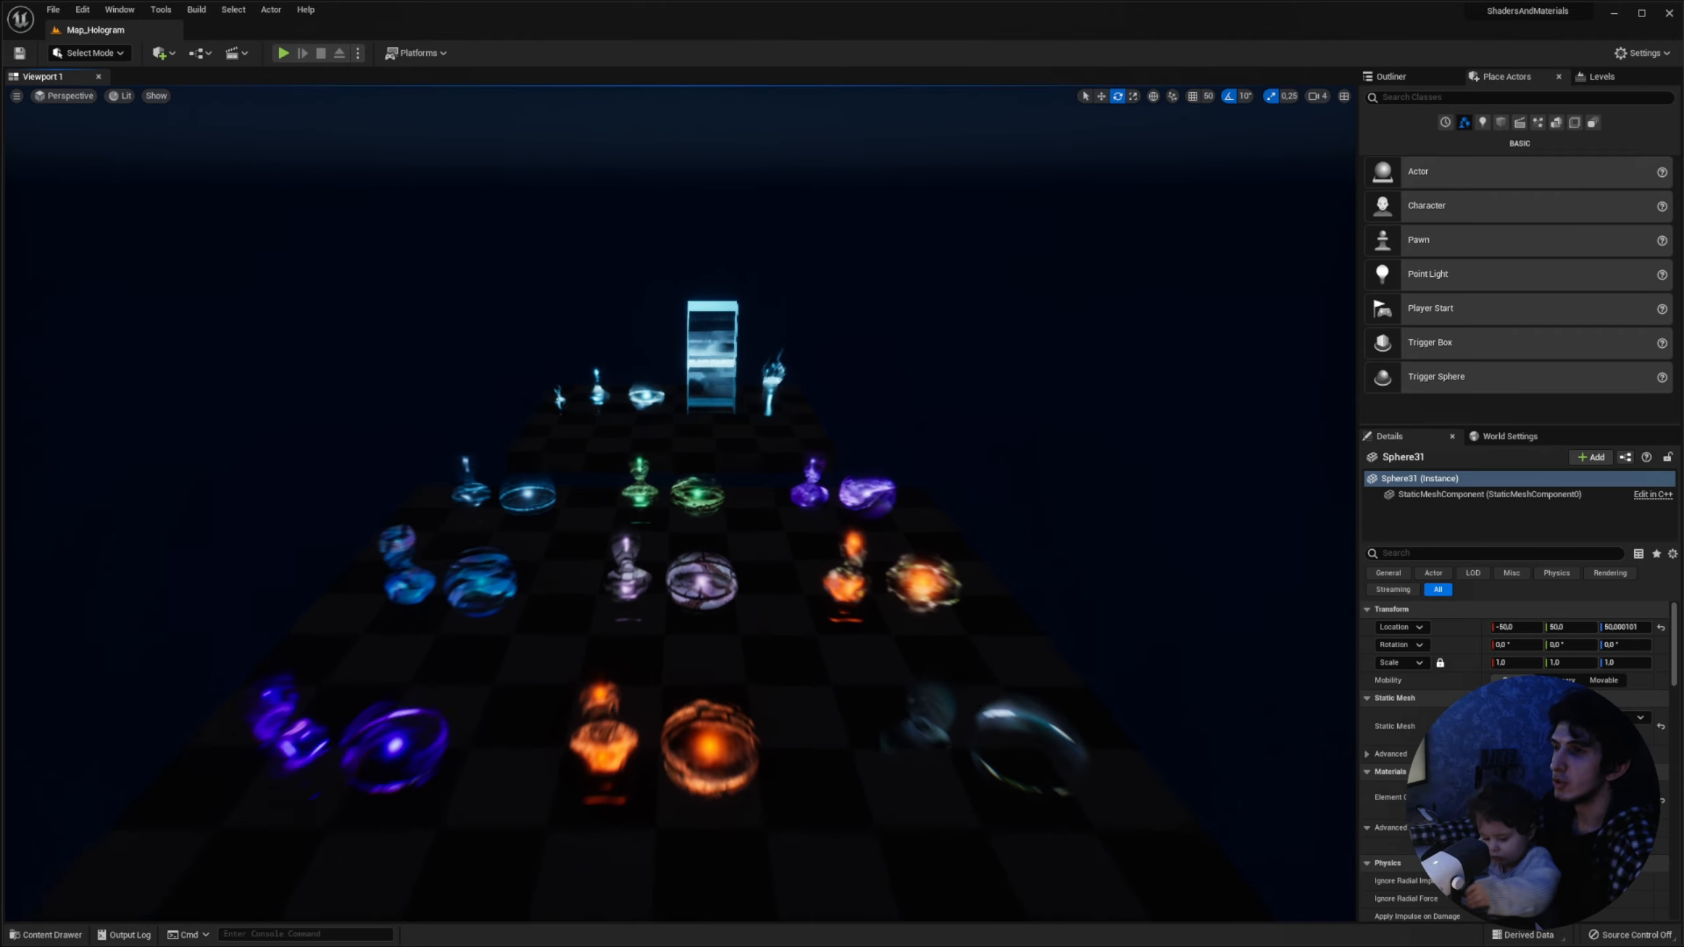
{"action": "key", "text": "s"}
{"action": "key", "text": "w"}
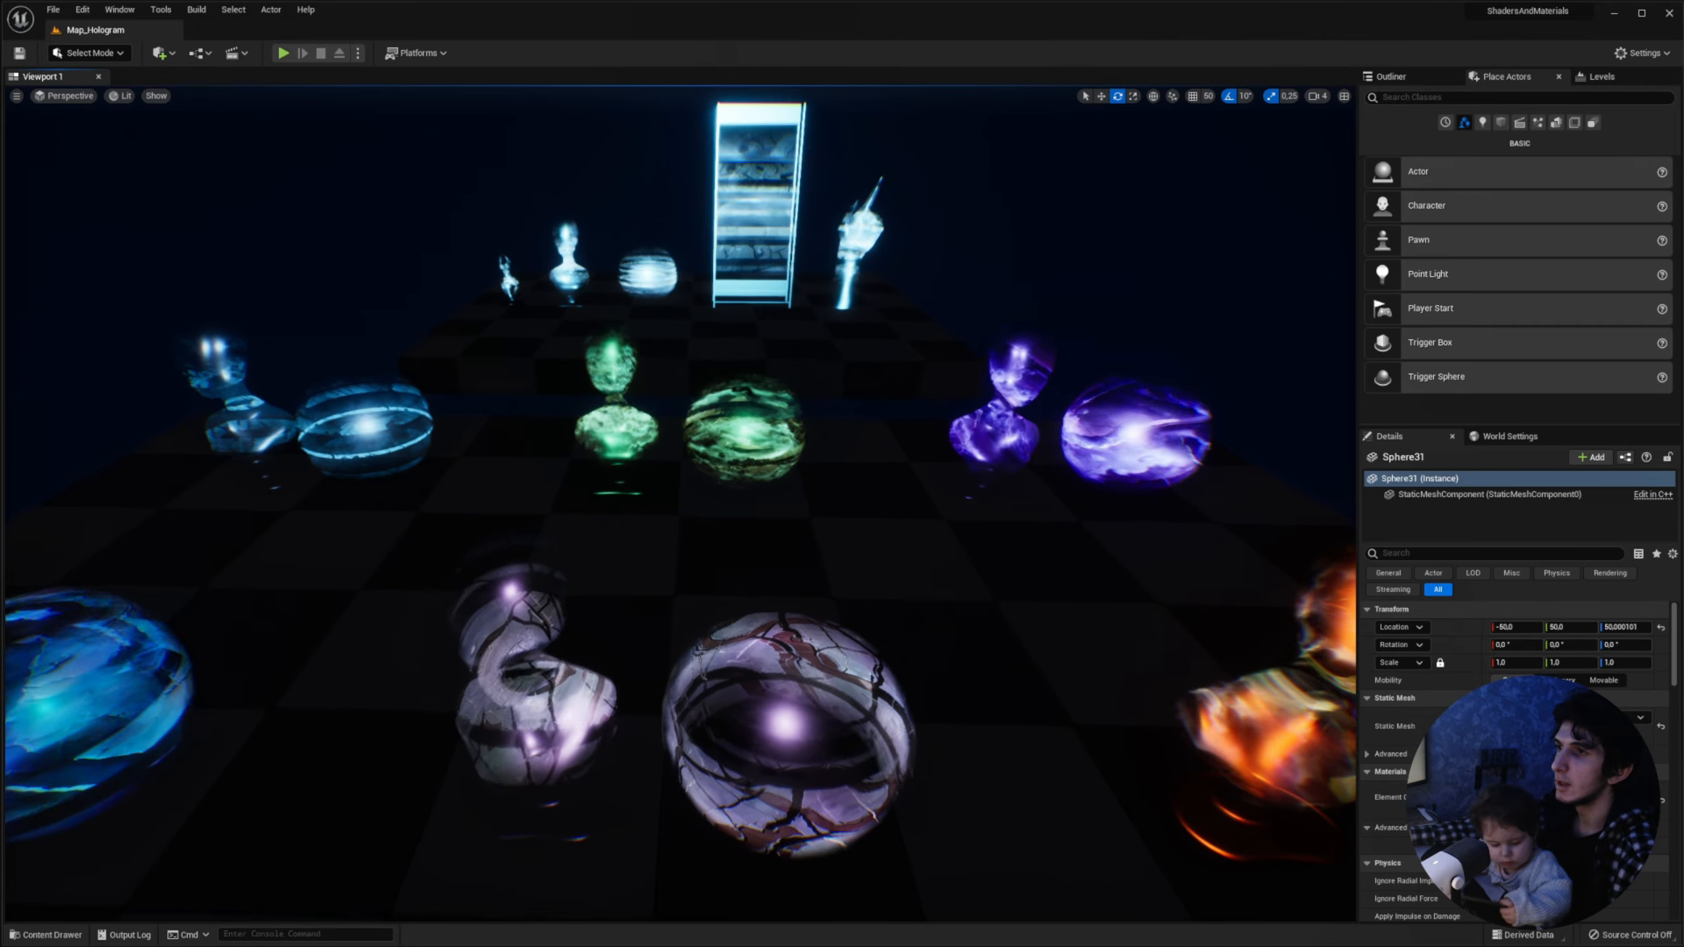
{"action": "double_click", "coordinate": [726, 620]}
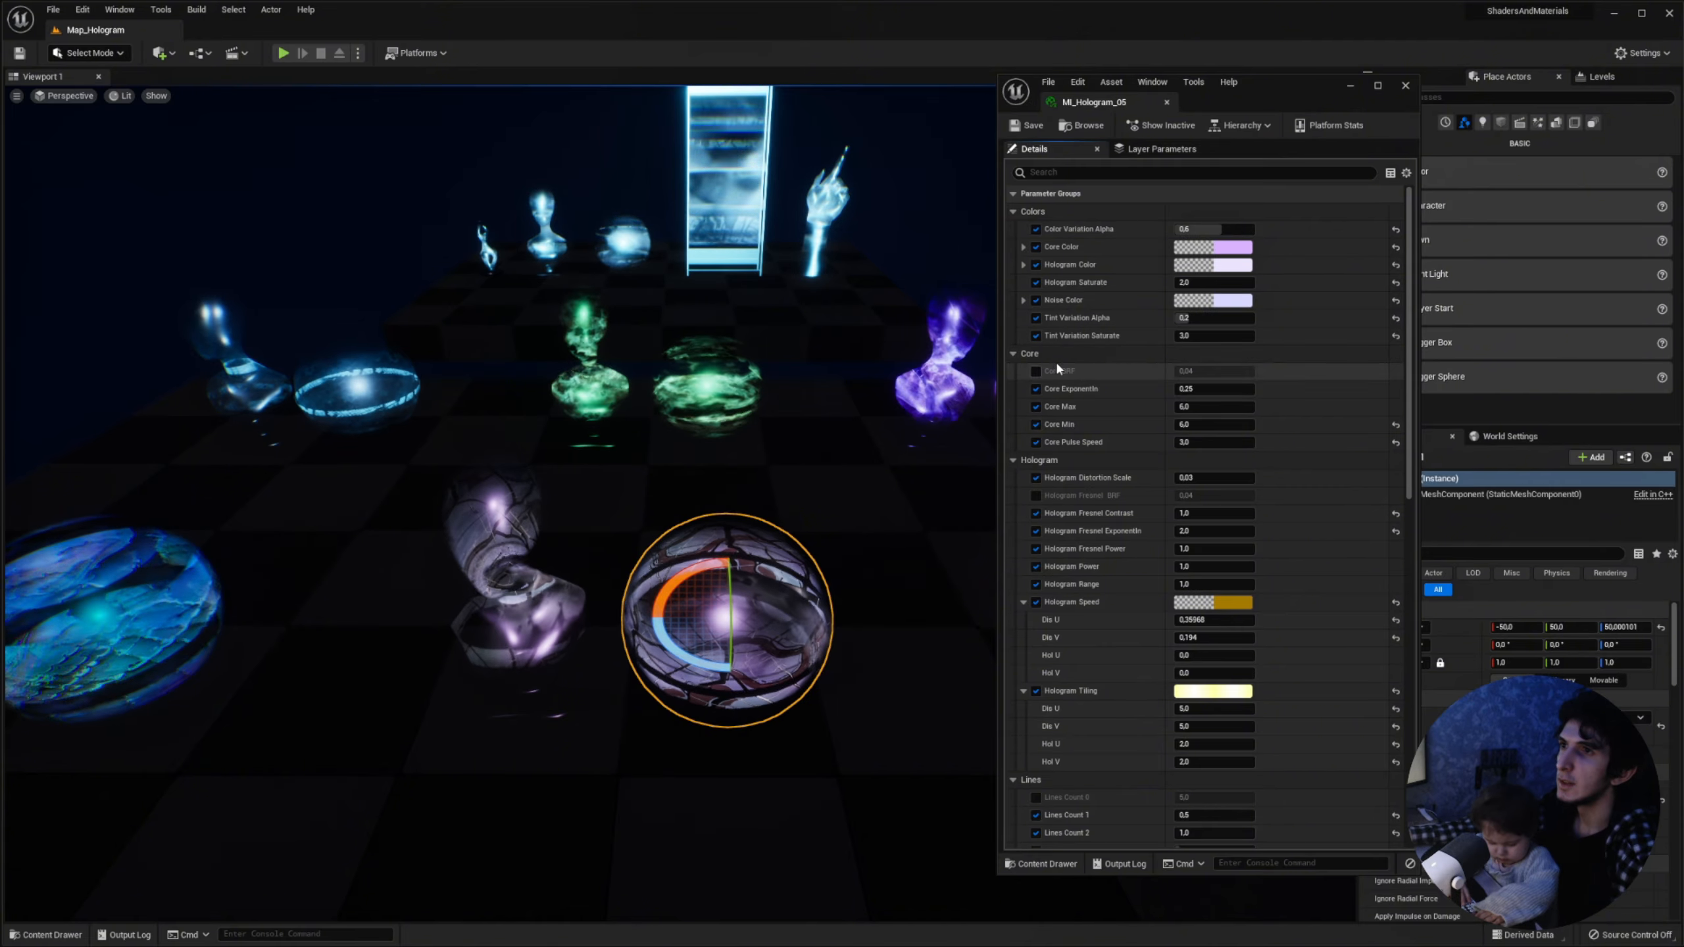
Step: Set Core Max and Core Min to 3 in the Core parameters of MI_Hologram_05
{"action": "scroll", "coordinate": [1161, 371], "scroll_direction": "down", "scroll_amount": 2}
{"action": "right_click_drag", "start_coordinate": [729, 465], "coordinate": [739, 551]}
{"action": "key", "text": "w"}
{"action": "key", "text": "g"}
{"action": "right_click_drag", "start_coordinate": [936, 358], "coordinate": [936, 376]}
{"action": "left_click", "coordinate": [1202, 344]}
{"action": "type", "text": "3"}
{"action": "key", "text": "Tab"}
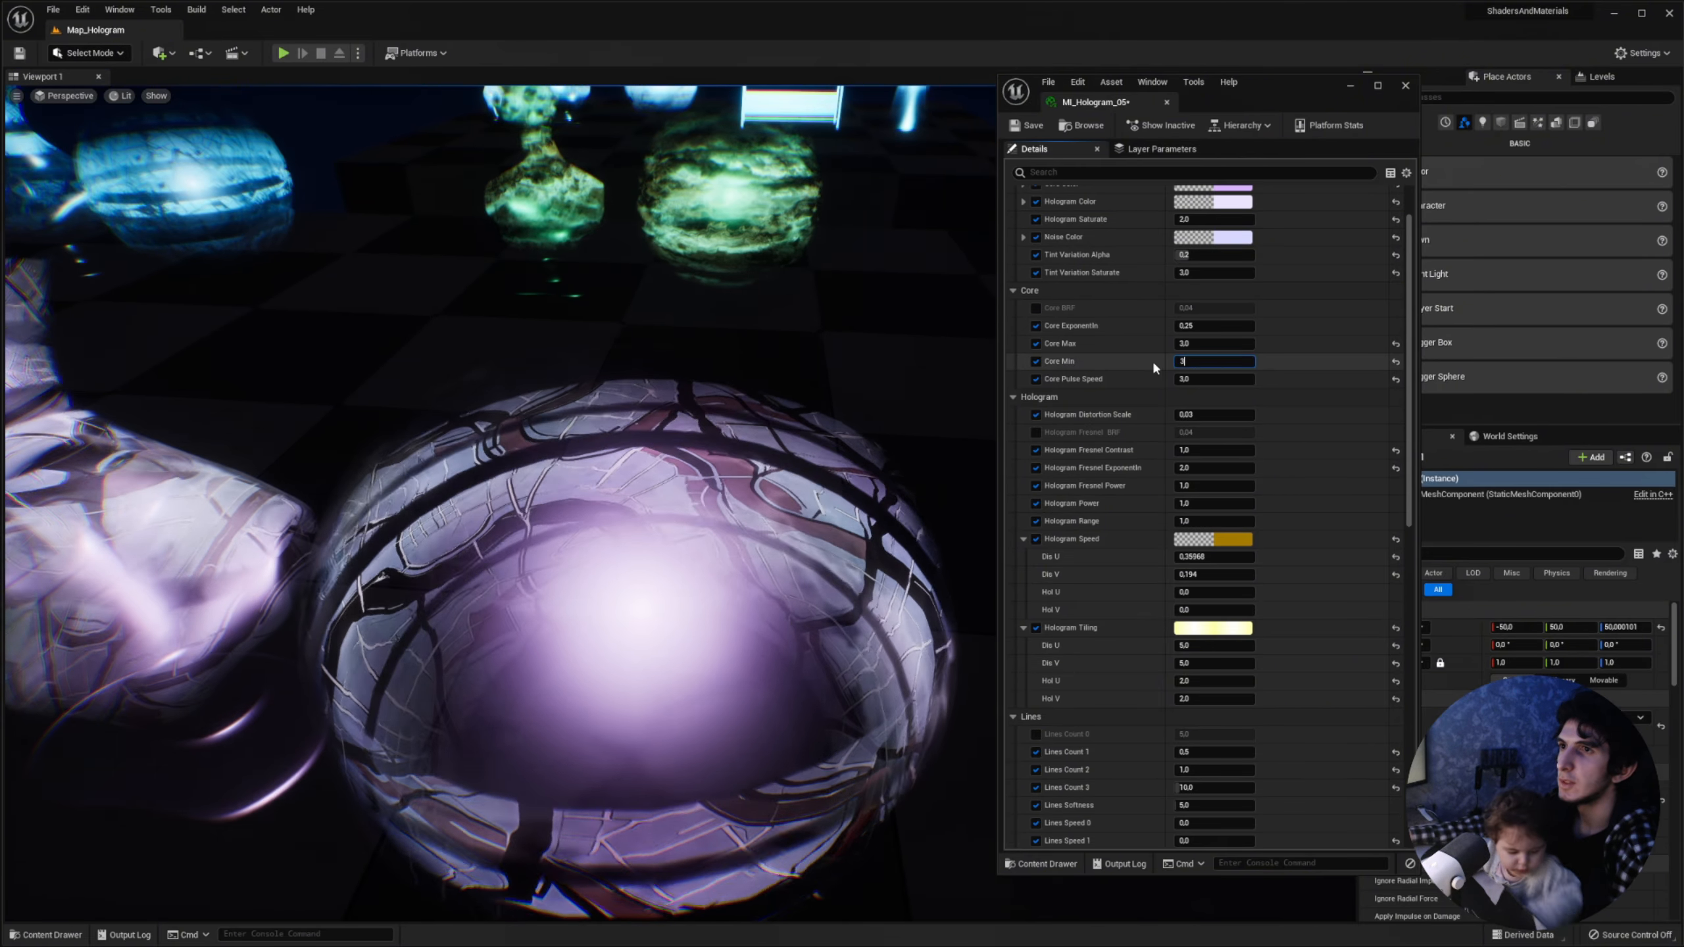
{"action": "type", "text": "3"}
{"action": "key", "text": "Return"}
Step: Set Core Max and Core Min to 12
{"action": "left_click", "coordinate": [1198, 343]}
{"action": "type", "text": "12"}
{"action": "key", "text": "Tab"}
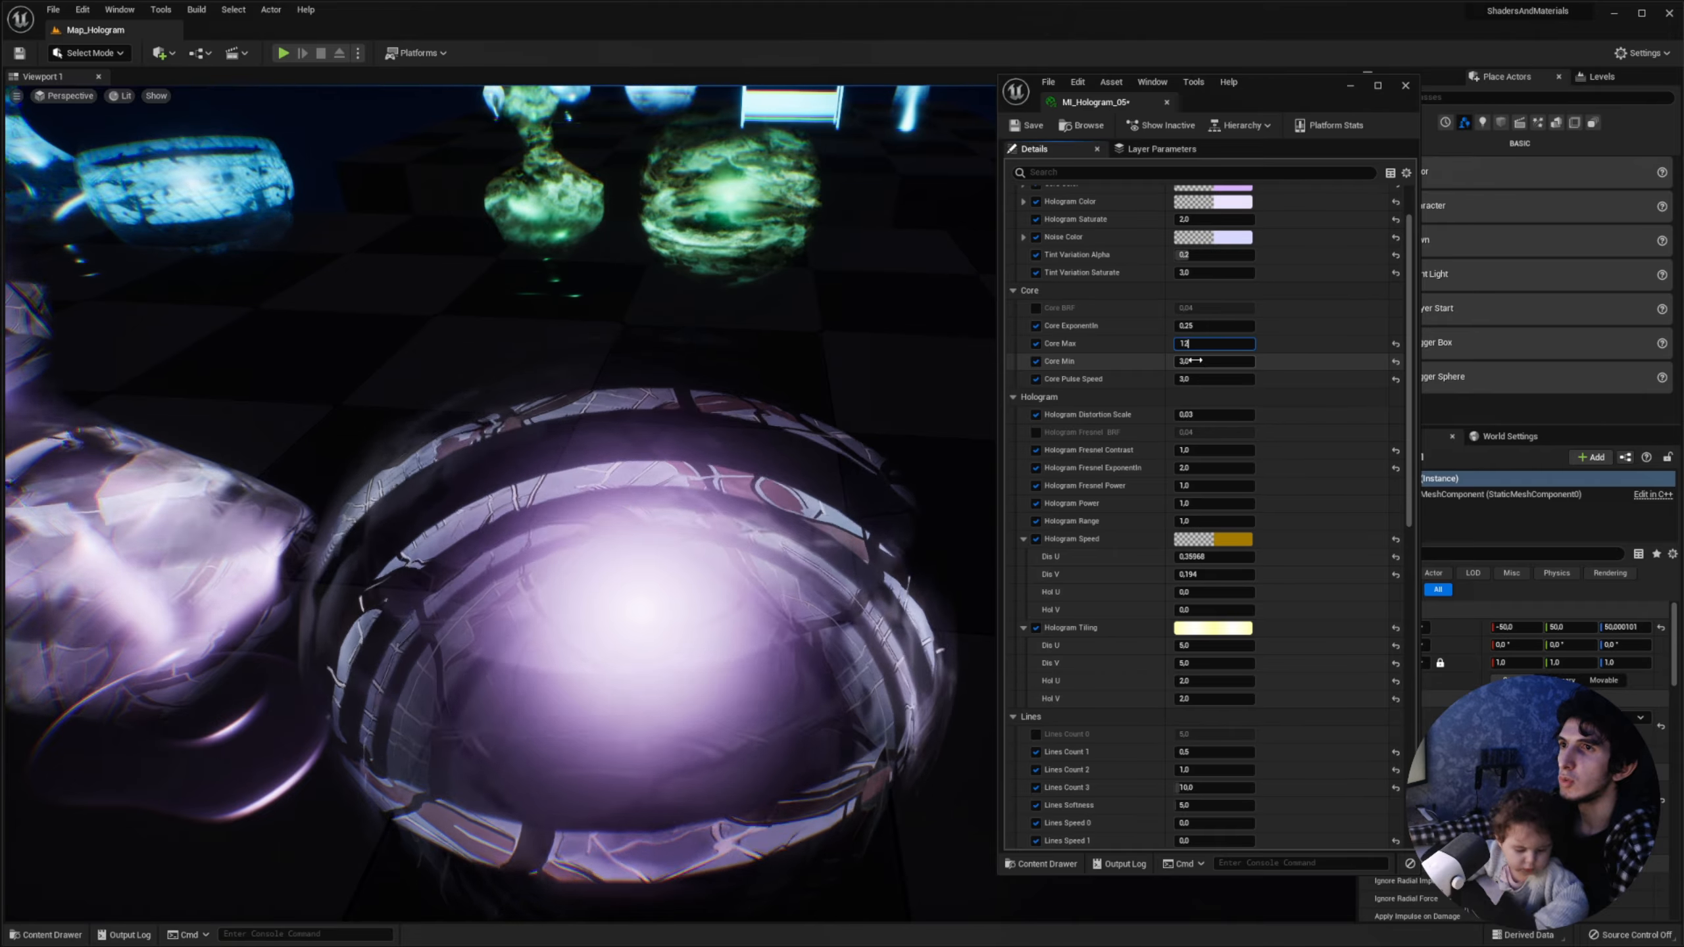
{"action": "type", "text": "12"}
{"action": "key", "text": "Return"}
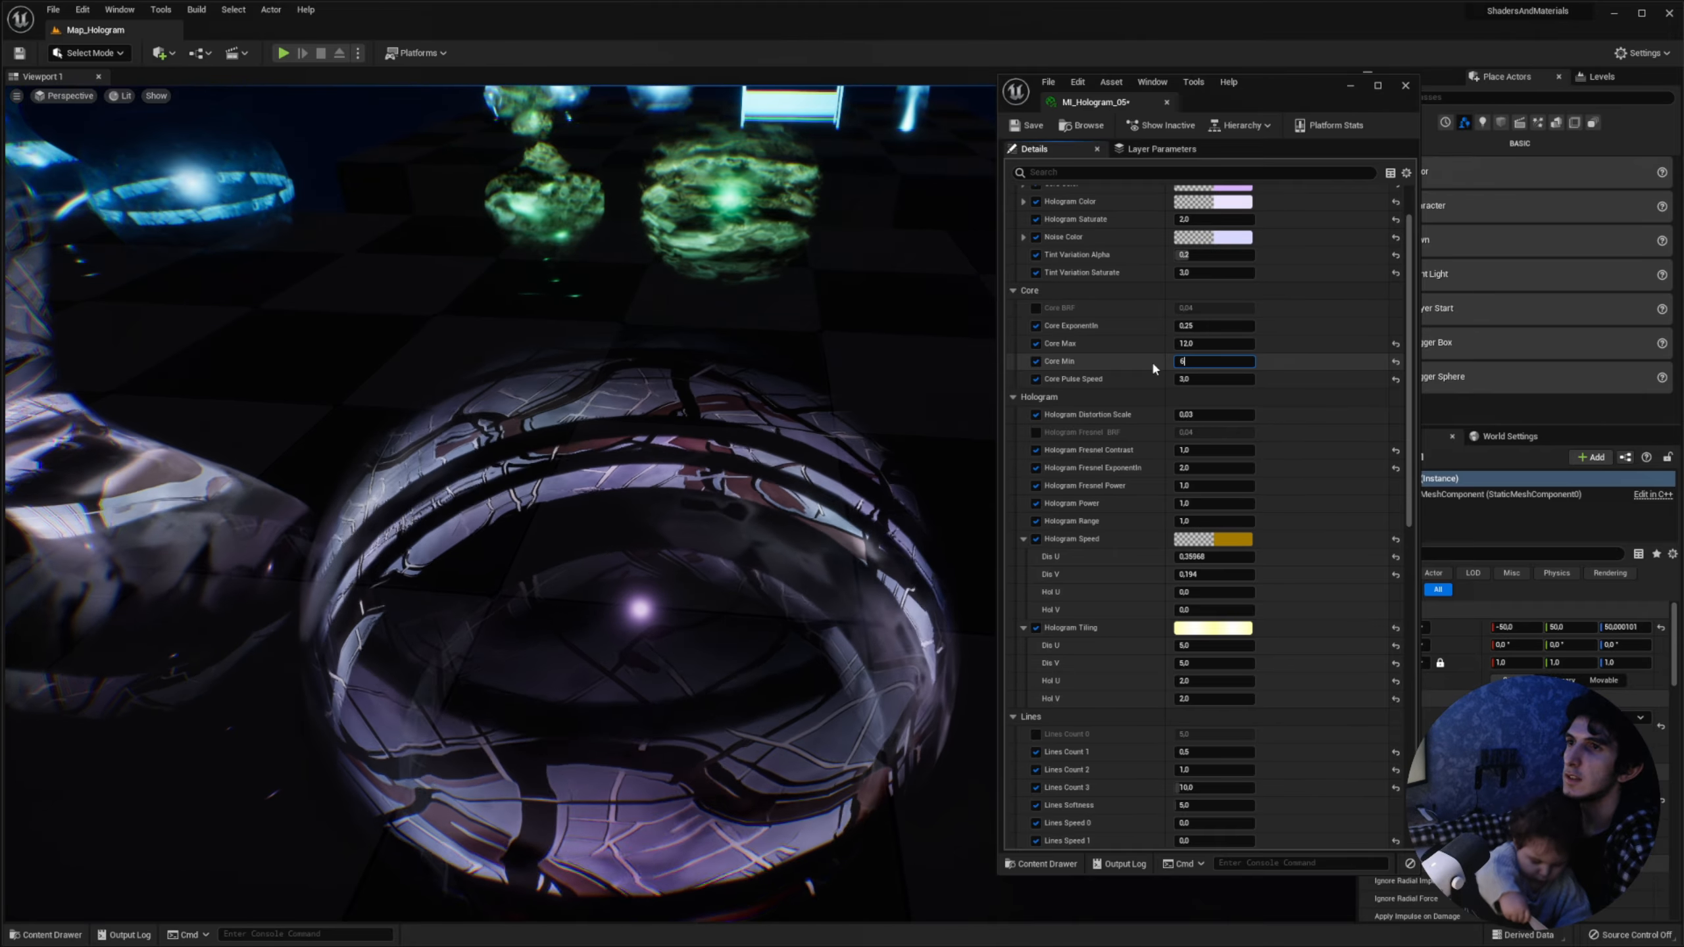
Step: Set Core Min to 6 and Core Pulse Speed to 3
{"action": "left_click", "coordinate": [1186, 361]}
{"action": "type", "text": "6"}
{"action": "key", "text": "Return"}
{"action": "right_click_drag", "start_coordinate": [987, 383], "coordinate": [987, 383]}
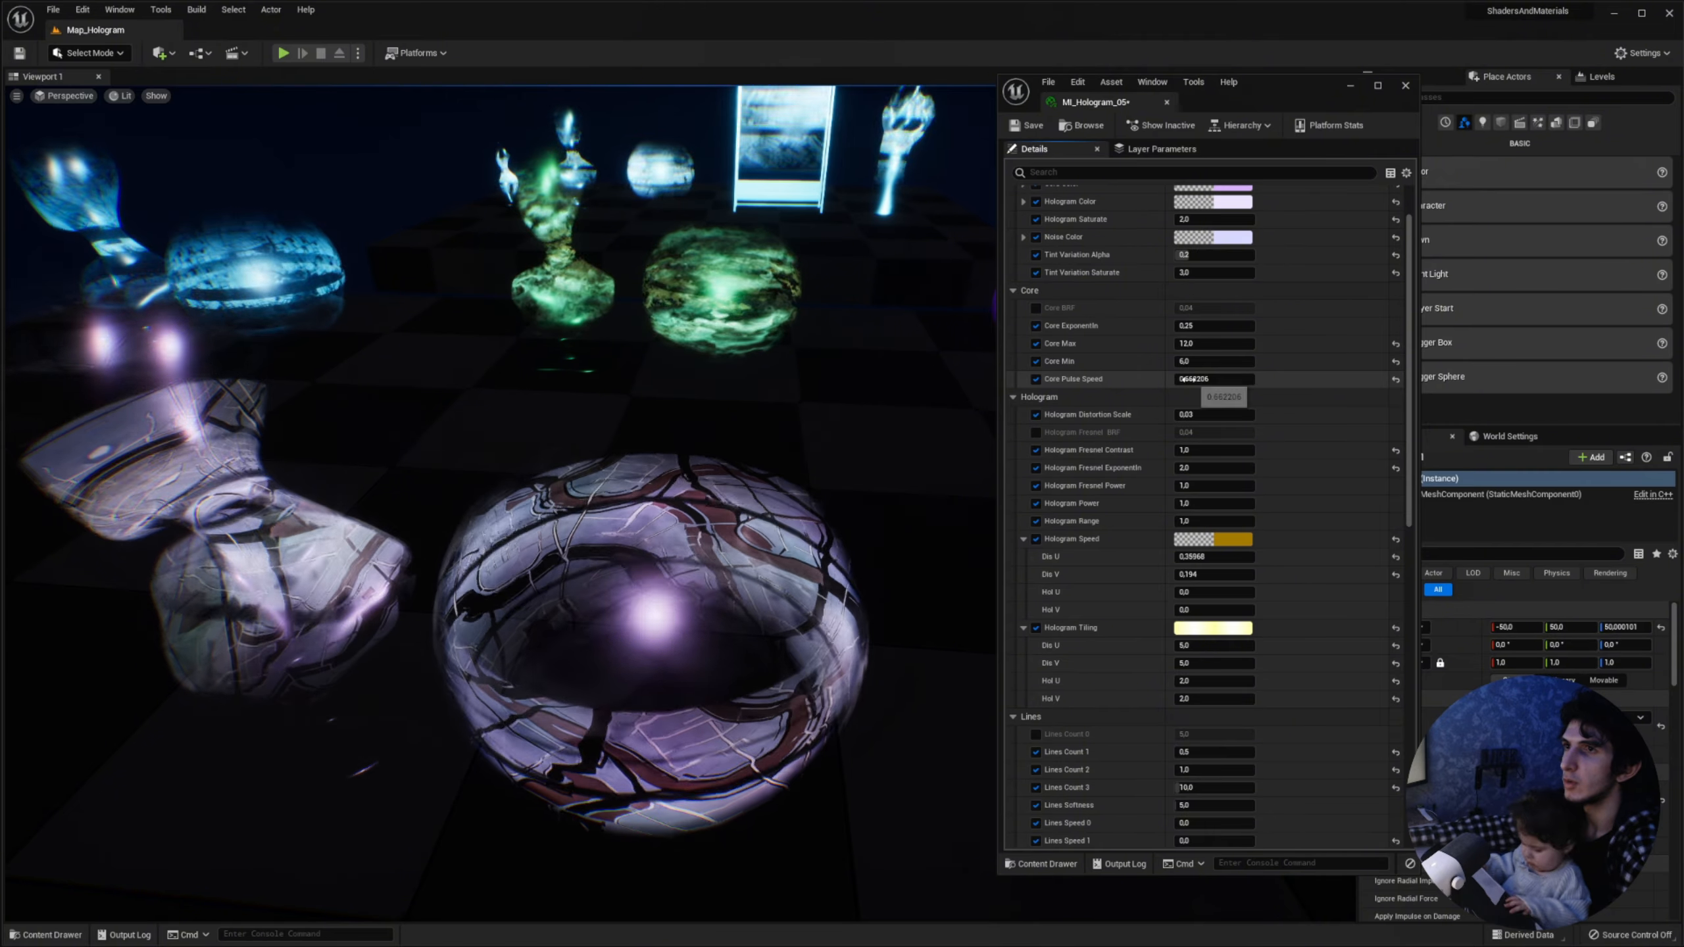
{"action": "type", "text": "3"}
{"action": "key", "text": "Return"}
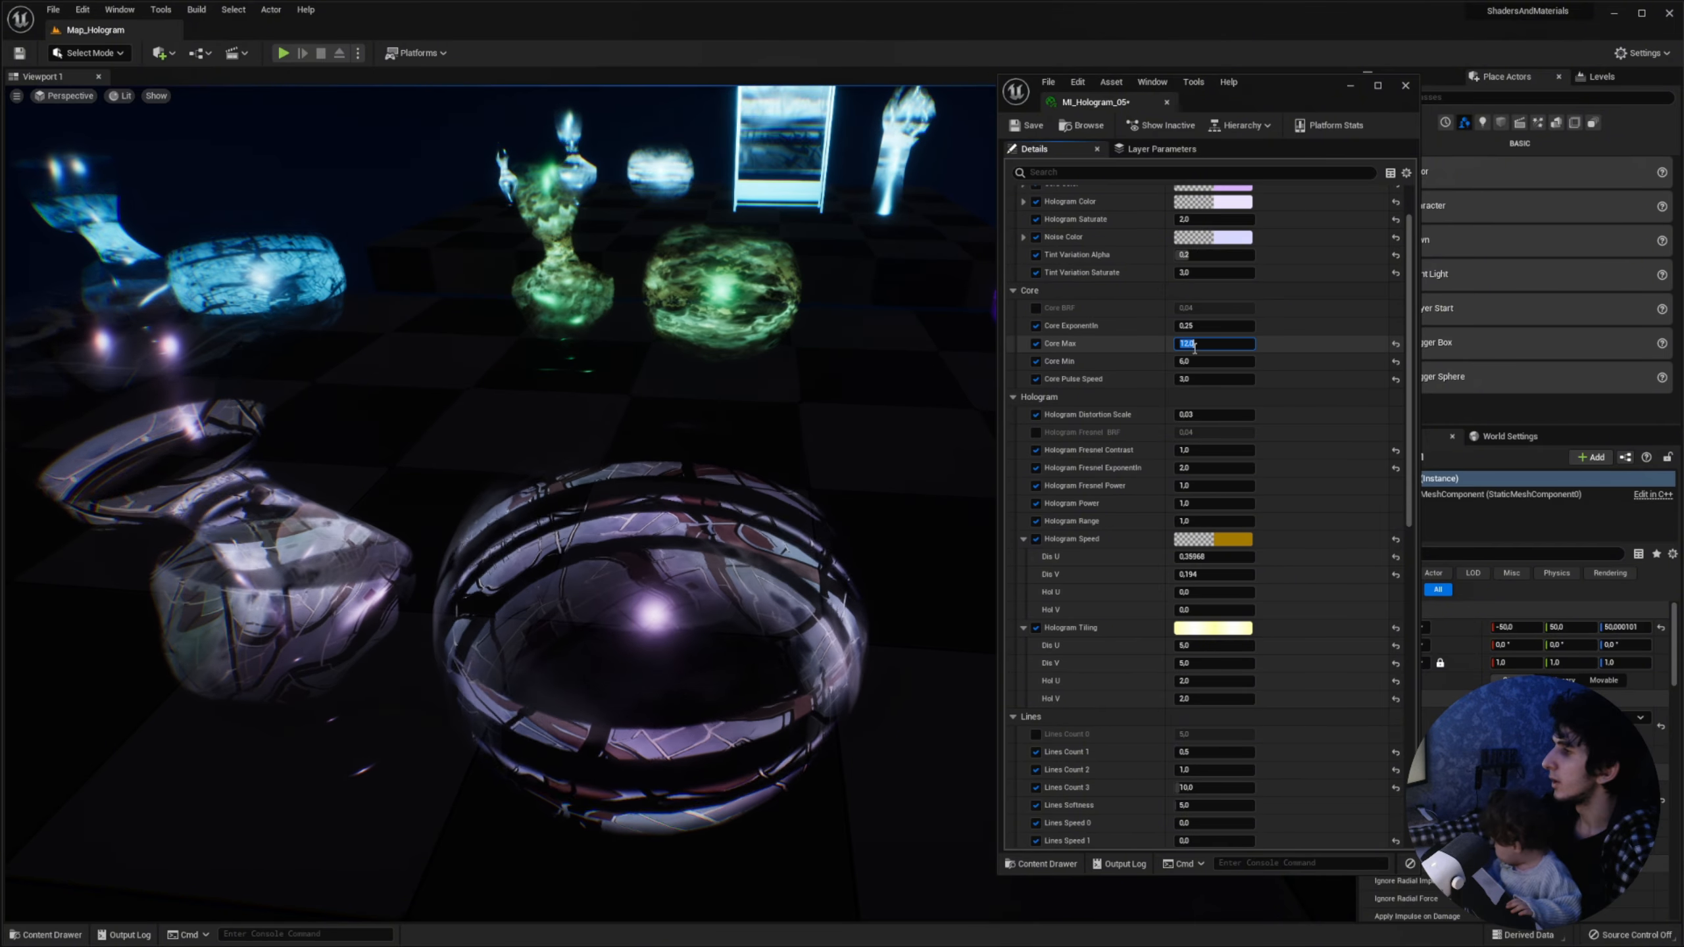
Step: Set Core Max to 6 and Core Exponentin to 0,25
{"action": "type", "text": "6"}
{"action": "key", "text": "Return"}
{"action": "right_click_drag", "start_coordinate": [885, 312], "coordinate": [885, 311]}
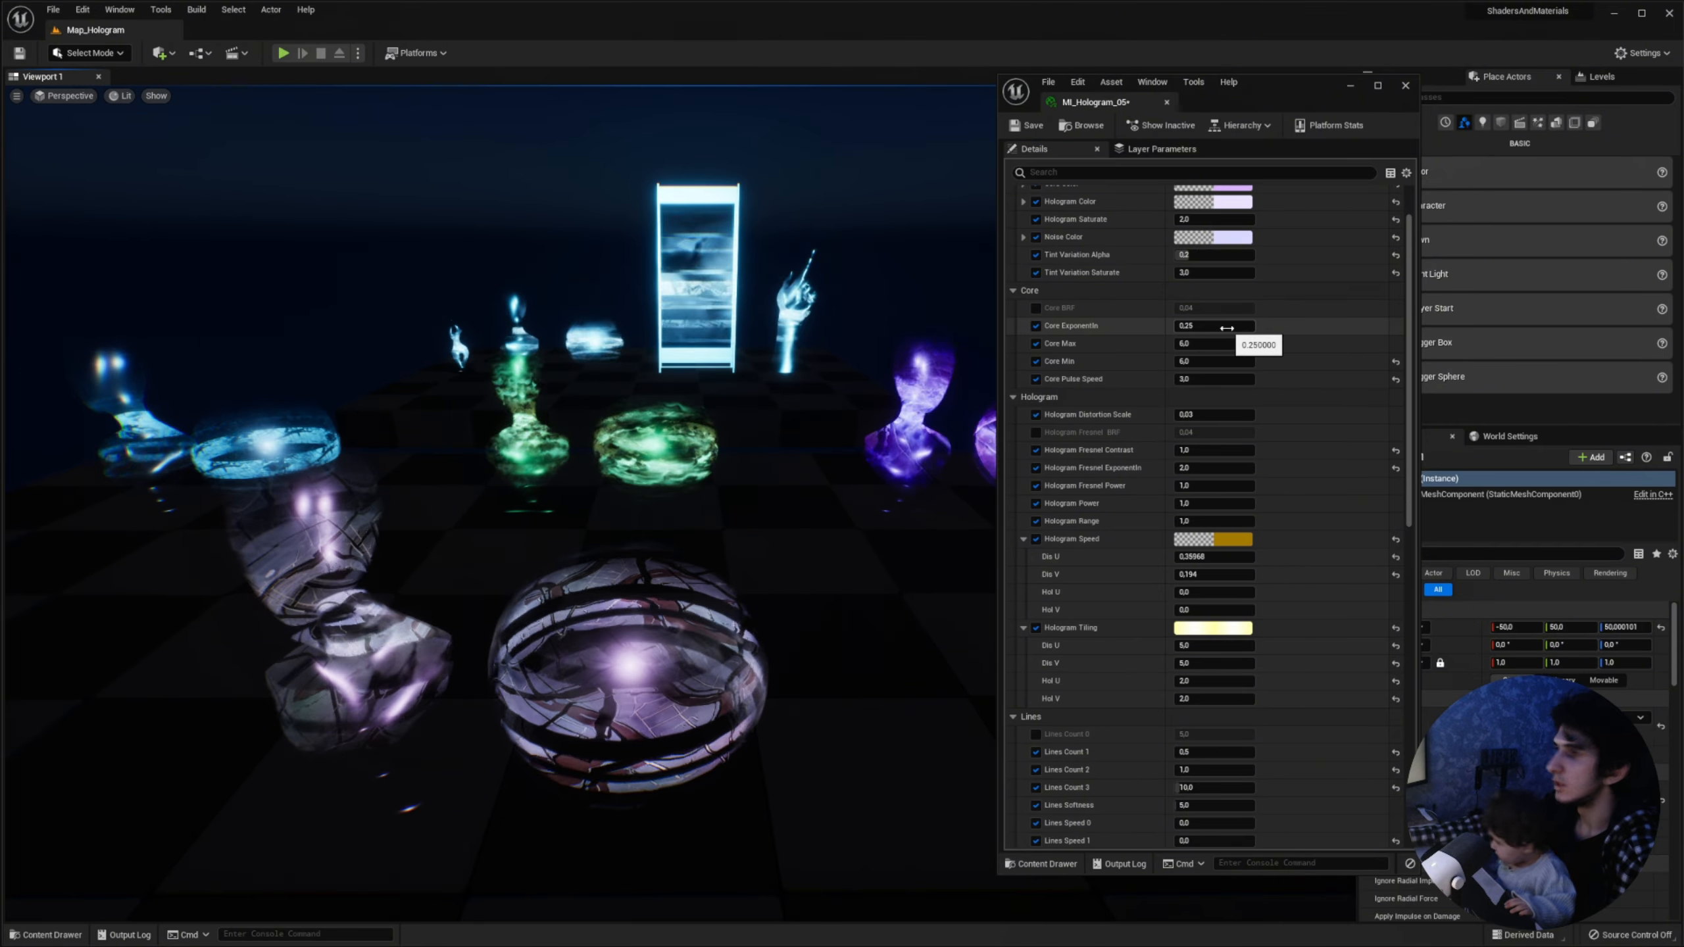
{"action": "type", "text": "0,25"}
{"action": "key", "text": "Return"}
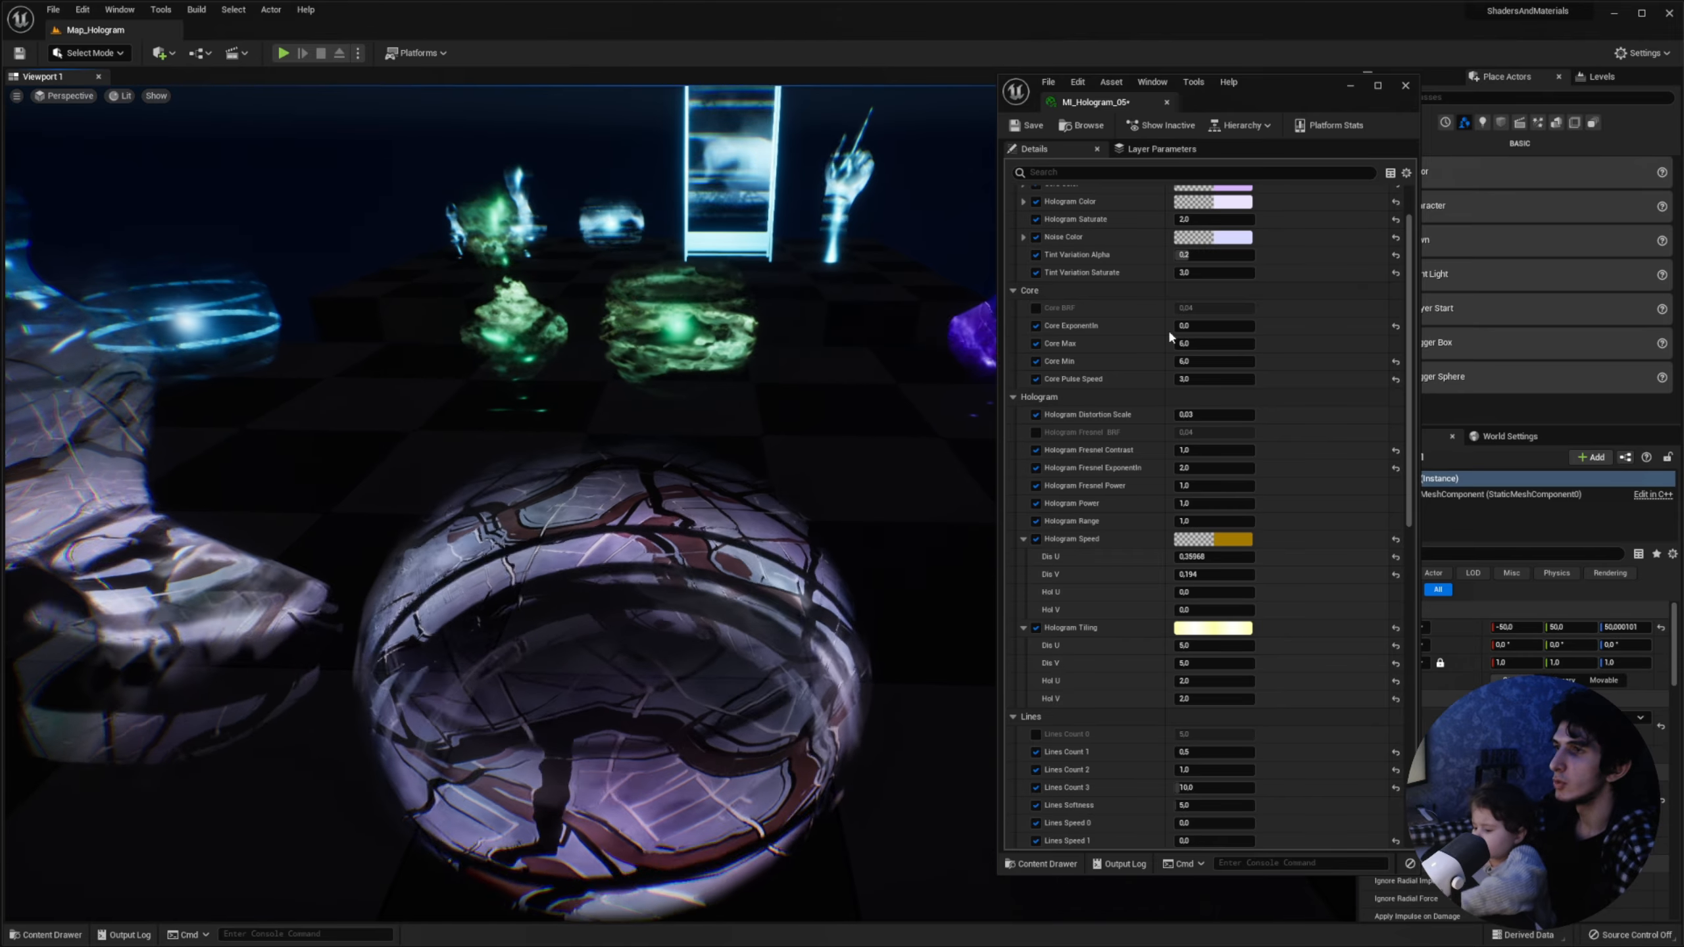
Step: Try several Hologram Distortion Scale values, such as 0,358 and -0,002, on the purple sphere's material
{"action": "left_click", "coordinate": [1028, 290]}
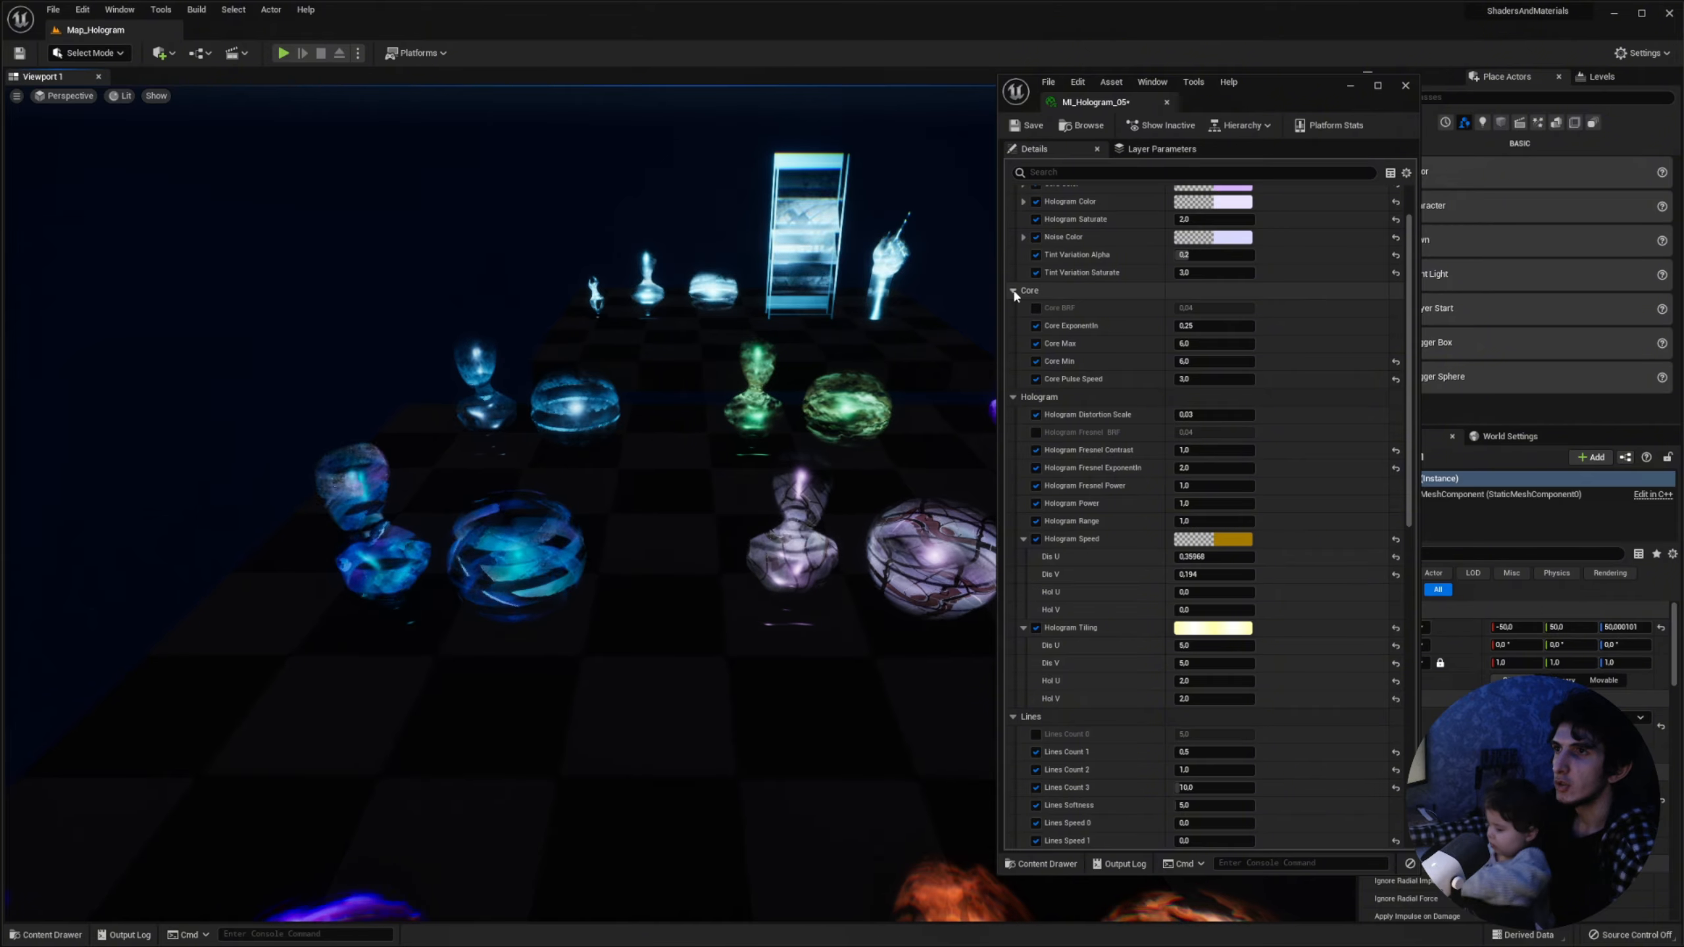
{"action": "key", "text": "w"}
{"action": "right_click_drag", "start_coordinate": [699, 440], "coordinate": [699, 440]}
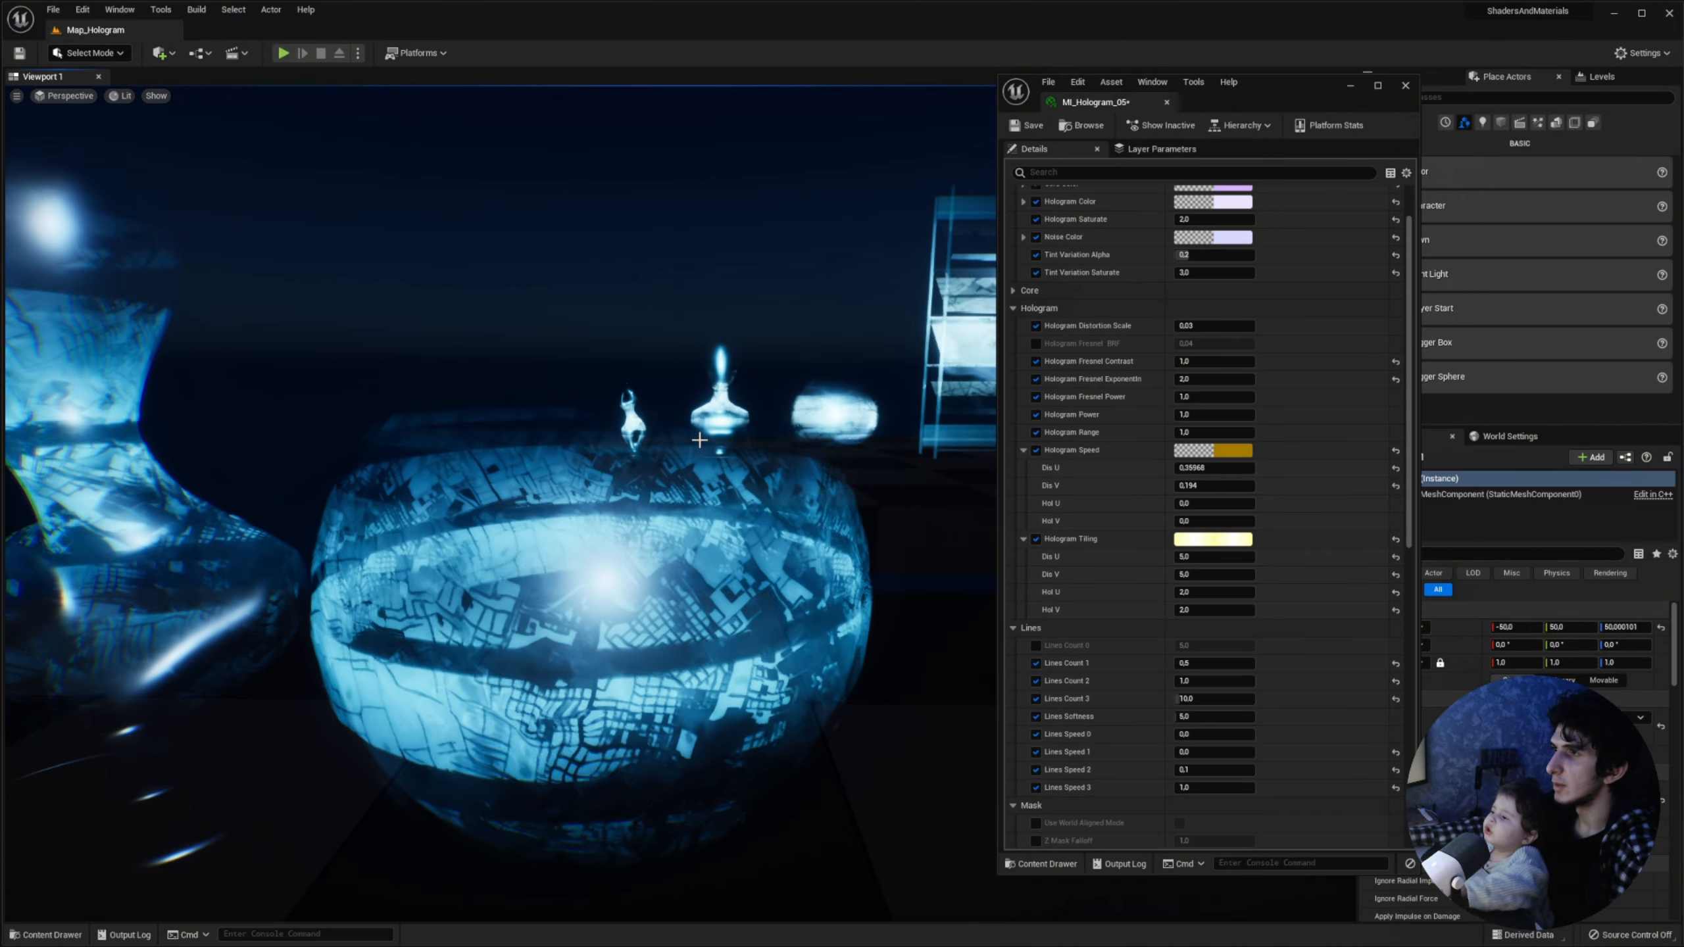
{"action": "key", "text": "s"}
{"action": "right_click_drag", "start_coordinate": [699, 595], "coordinate": [698, 595]}
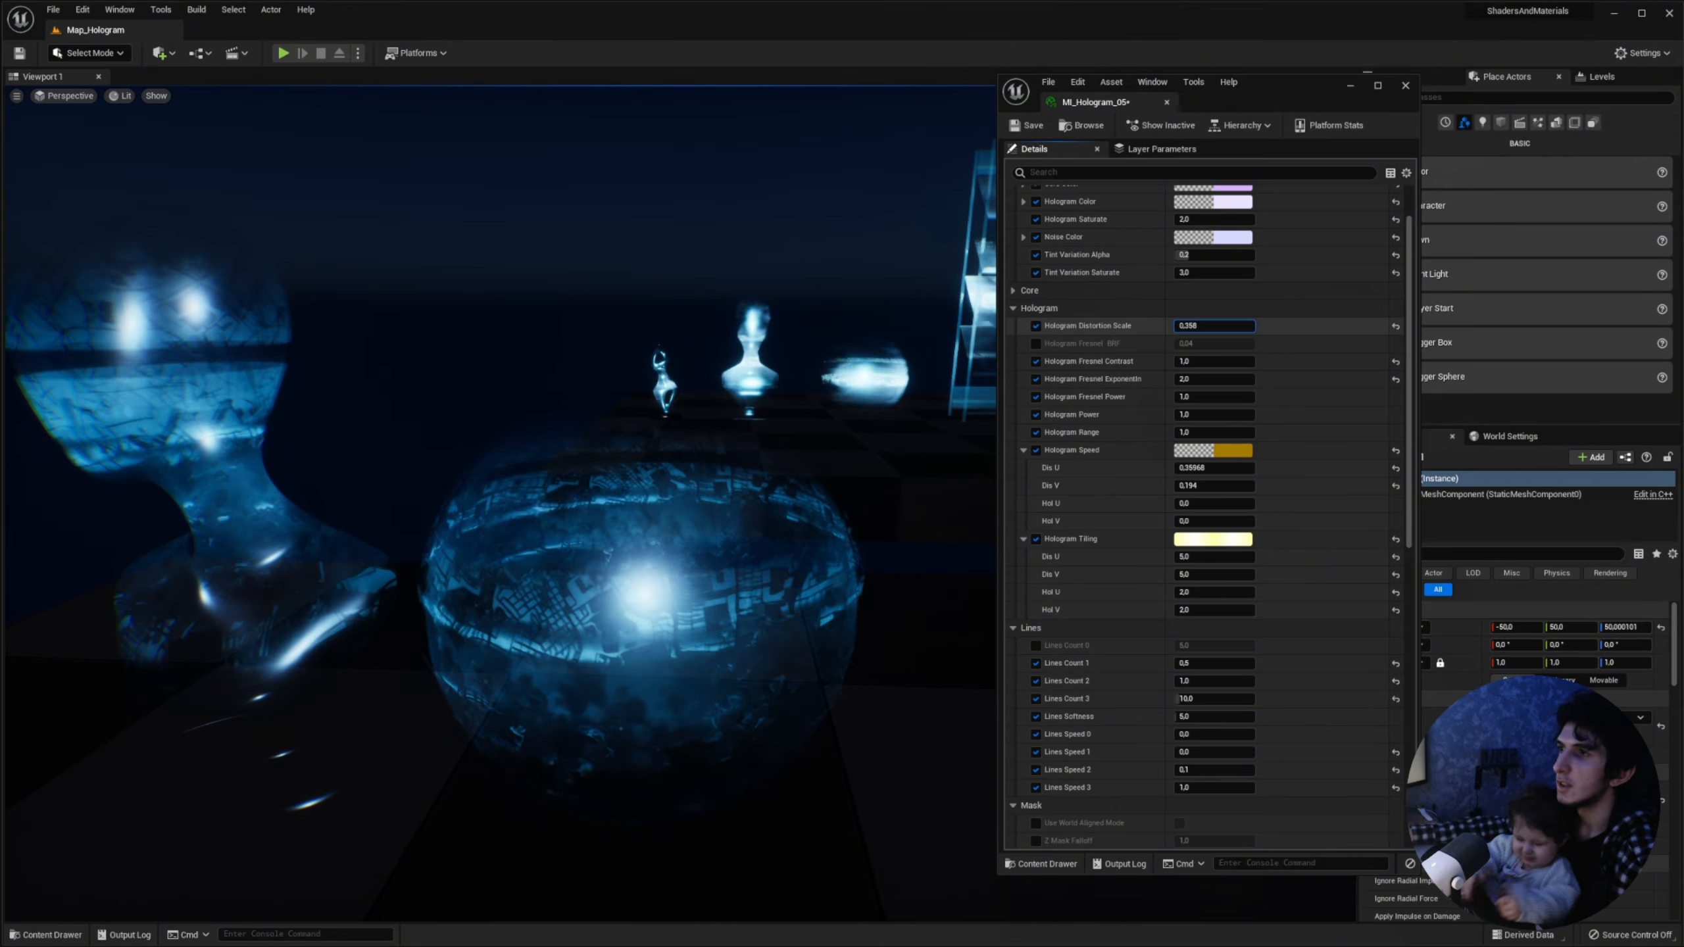
{"action": "key", "text": "d"}
{"action": "right_click_drag", "start_coordinate": [797, 352], "coordinate": [797, 351]}
{"action": "key", "text": "s"}
{"action": "key", "text": "w"}
{"action": "left_click_drag", "start_coordinate": [1212, 325], "coordinate": [1193, 325]}
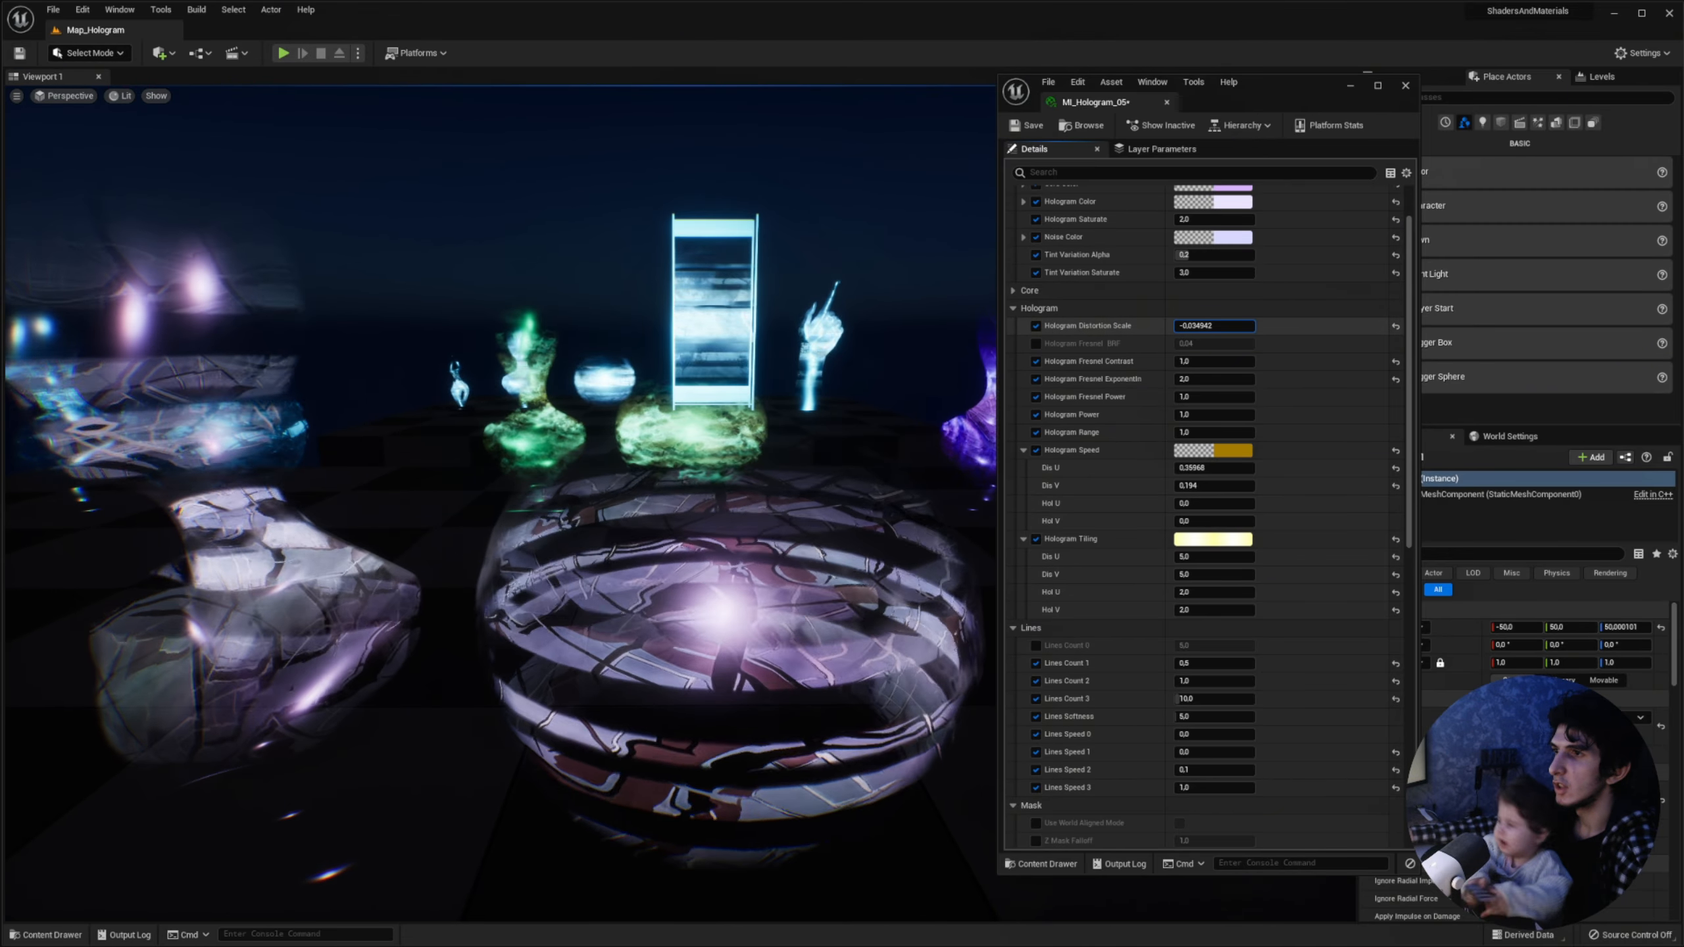
{"action": "key", "text": "ctrl+z"}
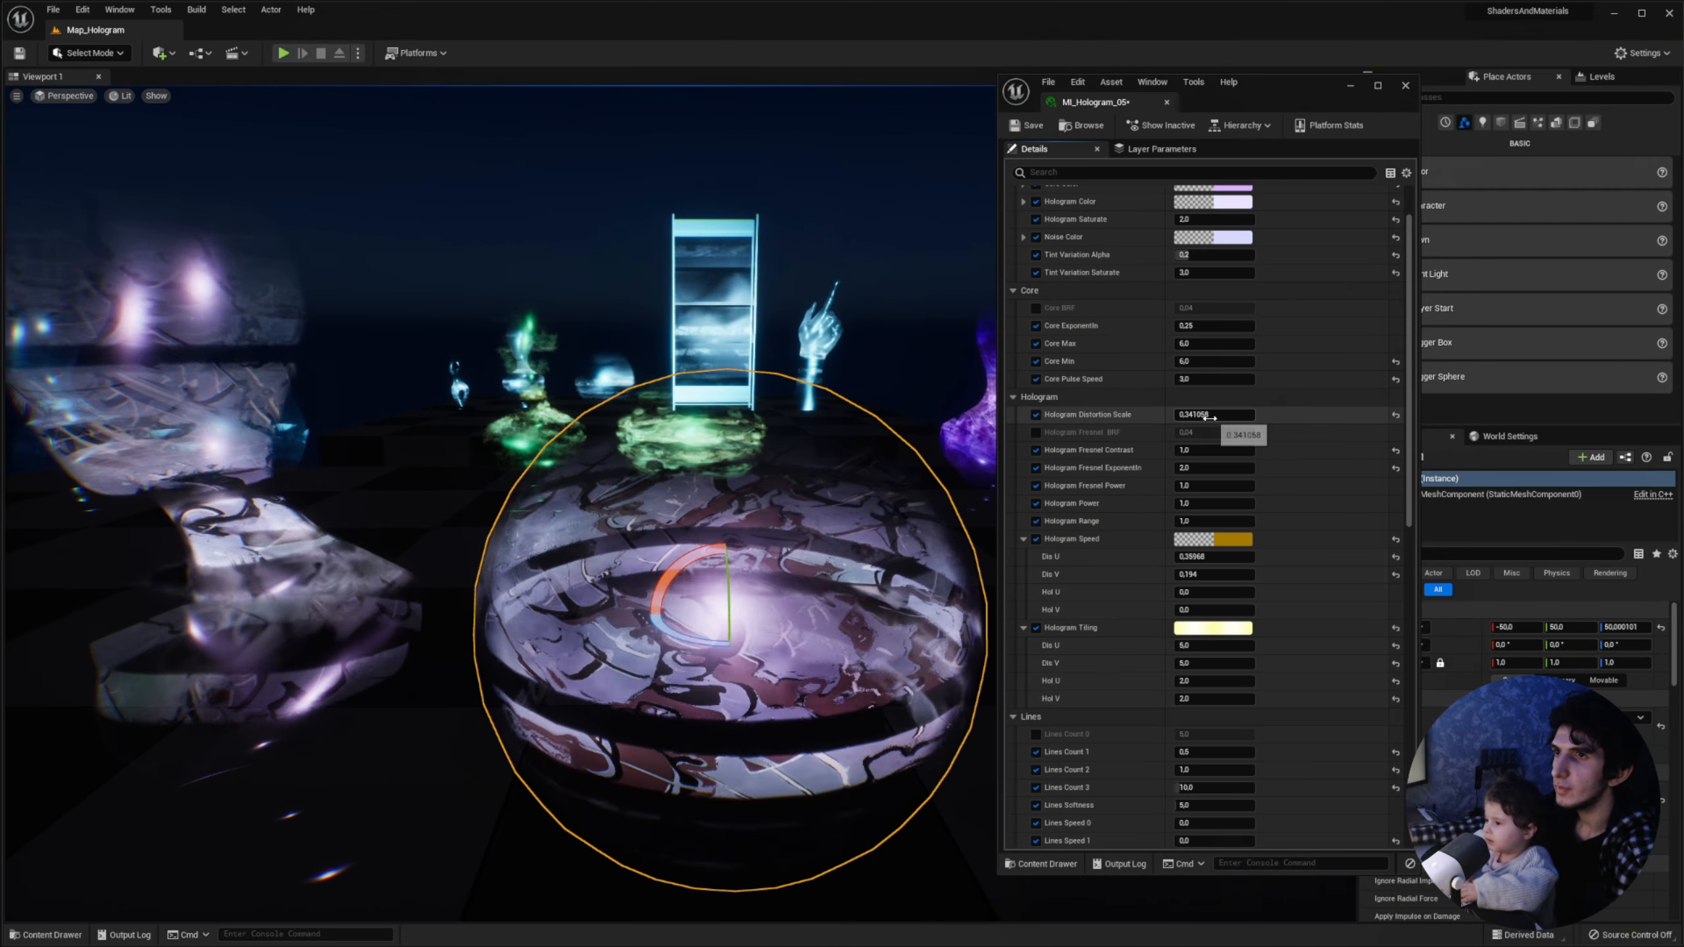
{"action": "left_click_drag", "start_coordinate": [1213, 414], "coordinate": [1186, 414]}
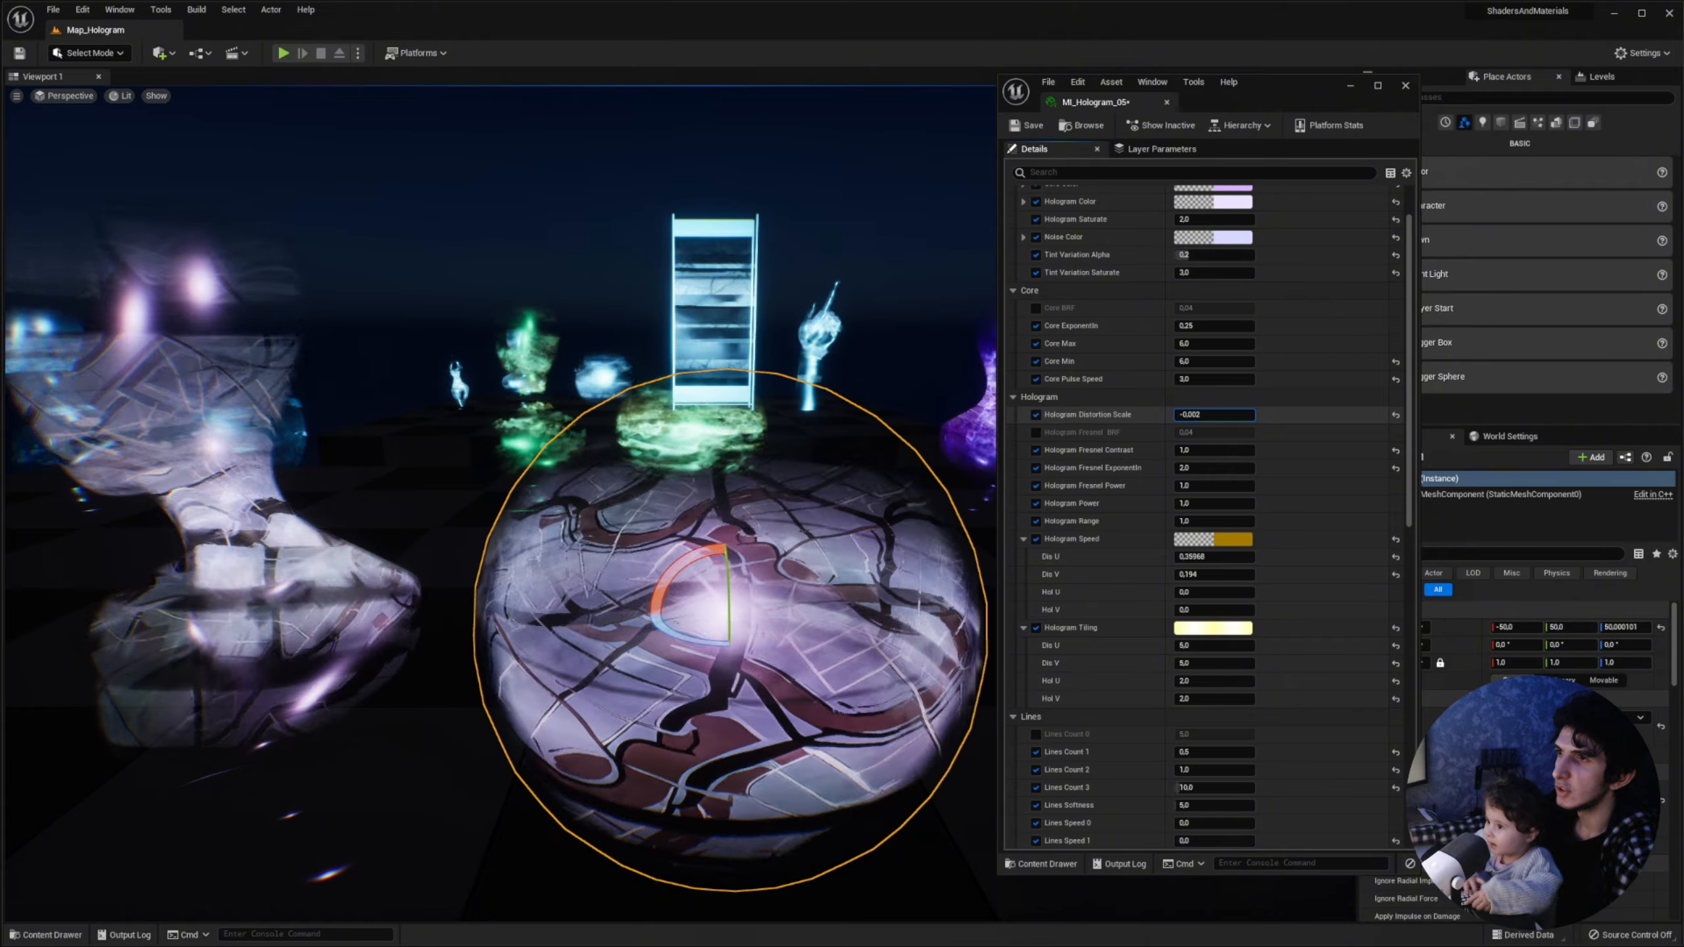
Step: Set Dis U and Dis V under Hologram Tiling to 25
{"action": "scroll", "coordinate": [1175, 498], "scroll_direction": "down", "scroll_amount": 1}
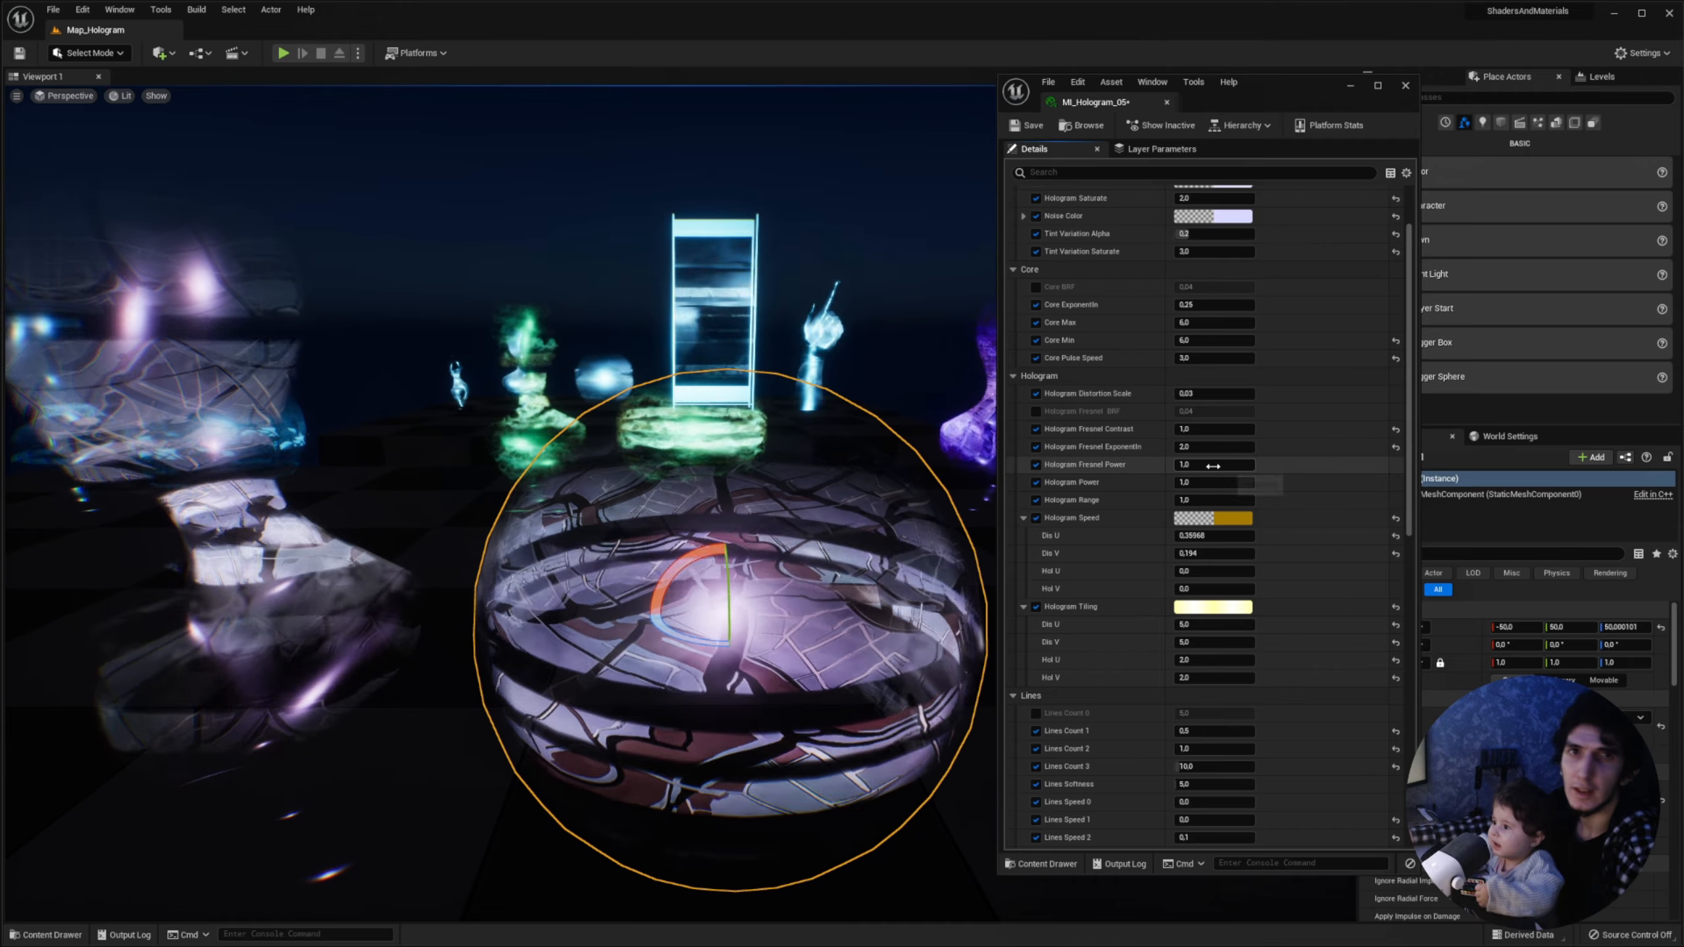
{"action": "scroll", "coordinate": [1227, 469], "scroll_direction": "down", "scroll_amount": 3}
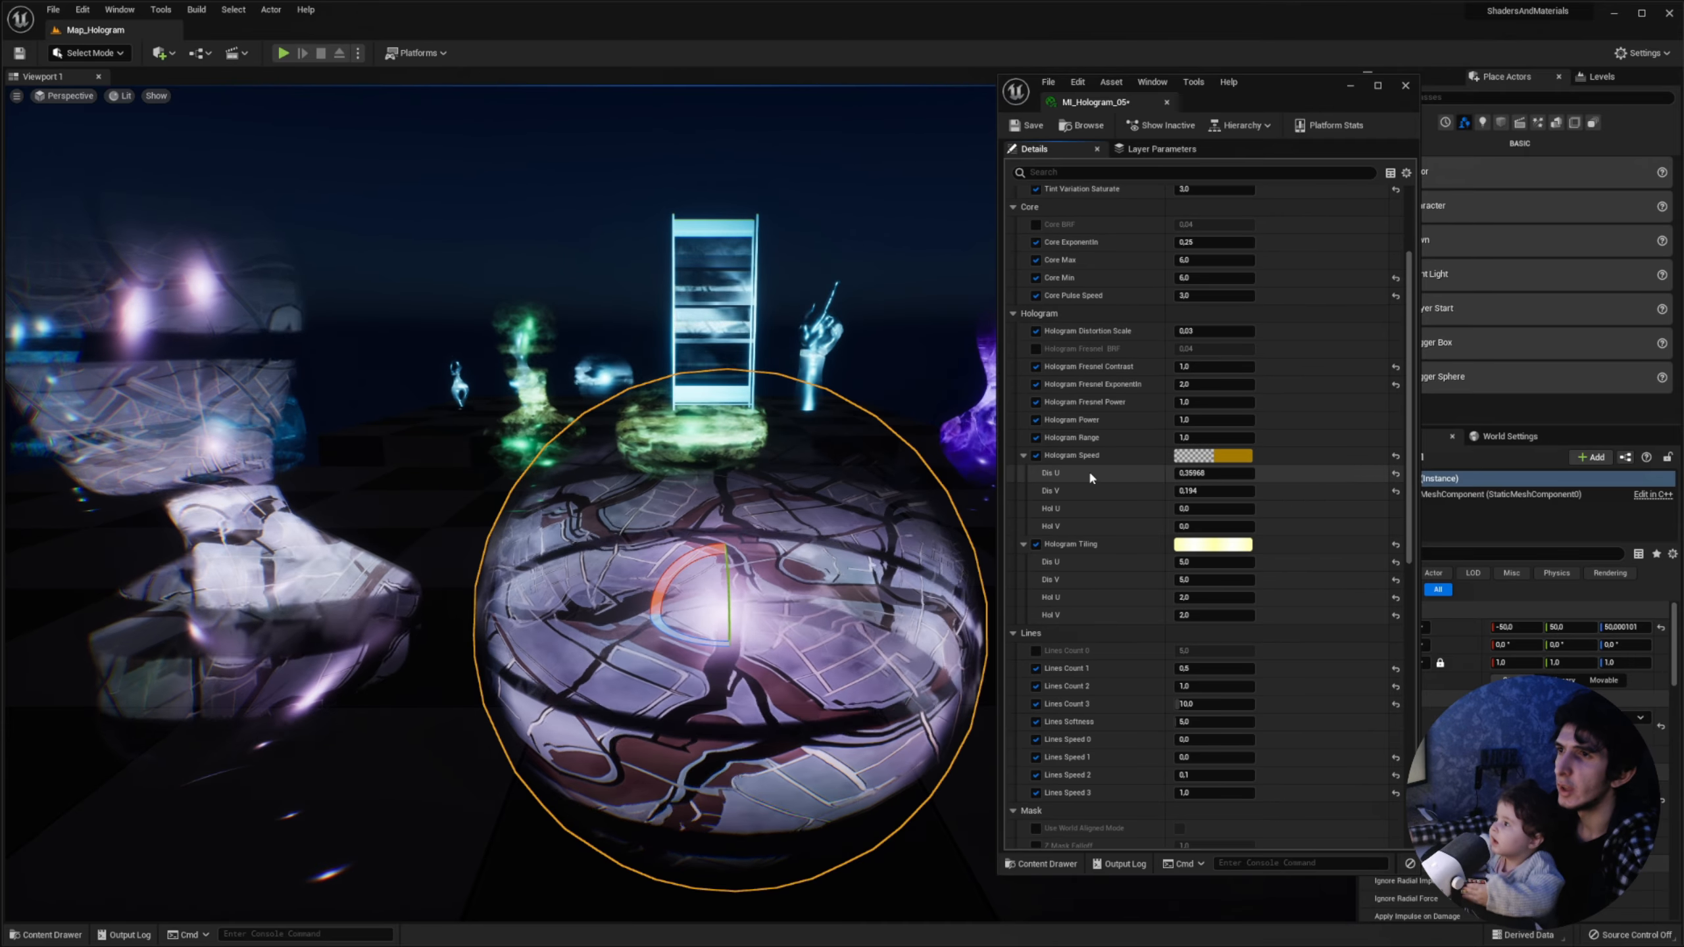
{"action": "scroll", "coordinate": [1093, 467], "scroll_direction": "down", "scroll_amount": 2}
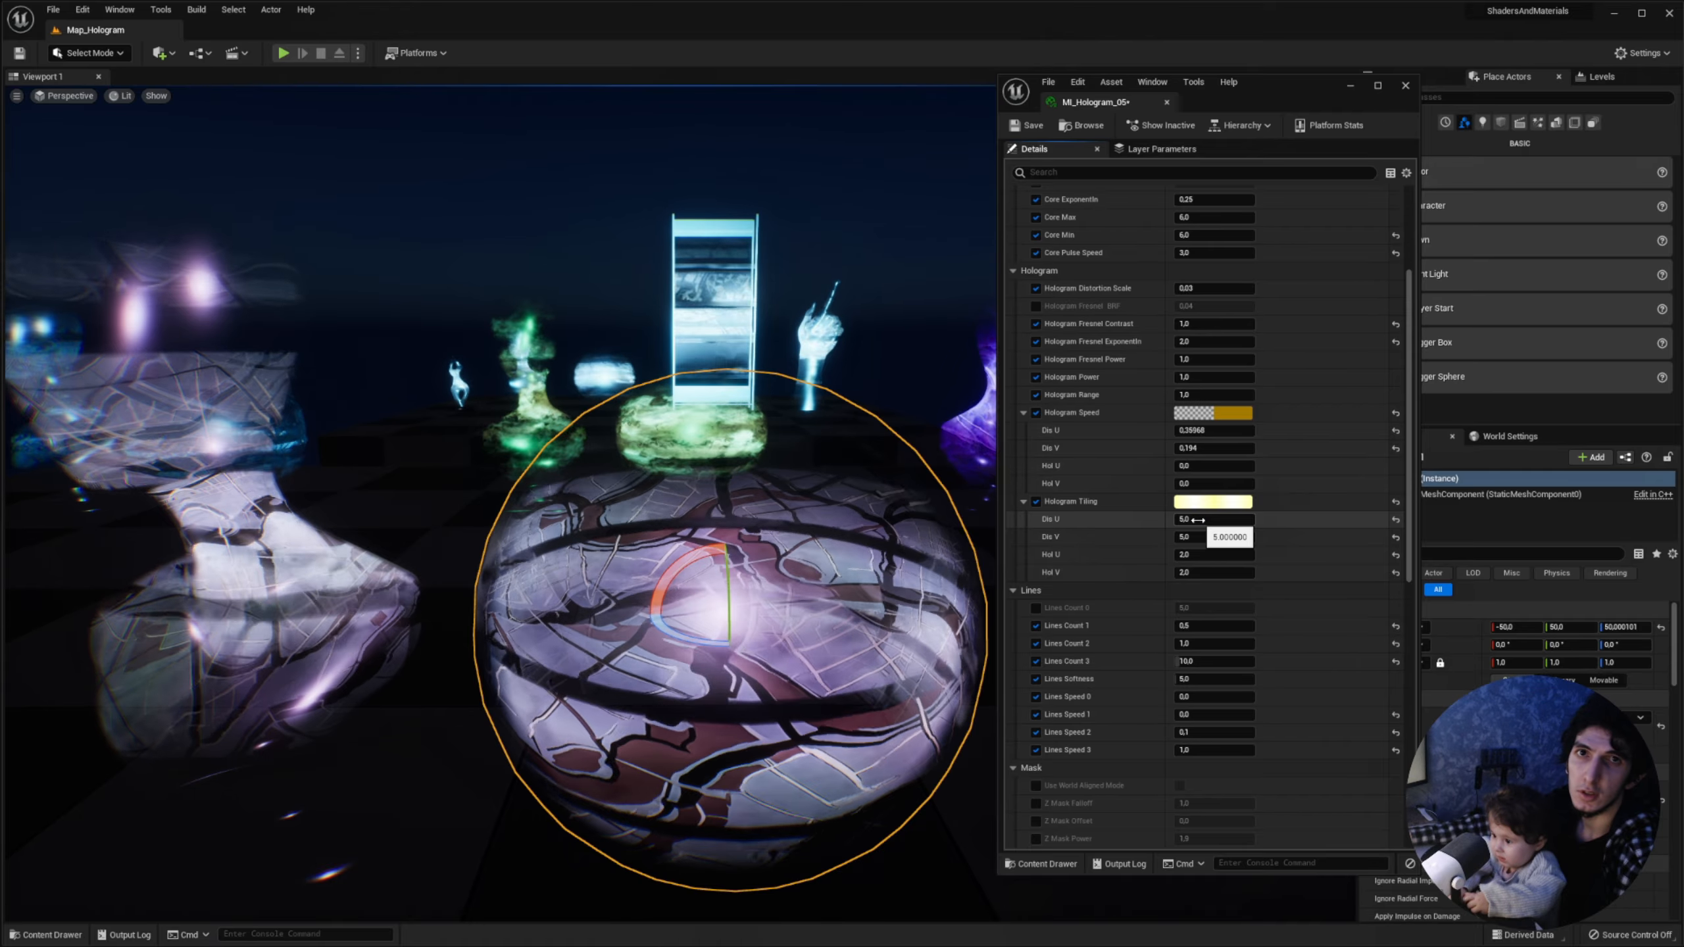
{"action": "type", "text": "5"}
{"action": "key", "text": "Return"}
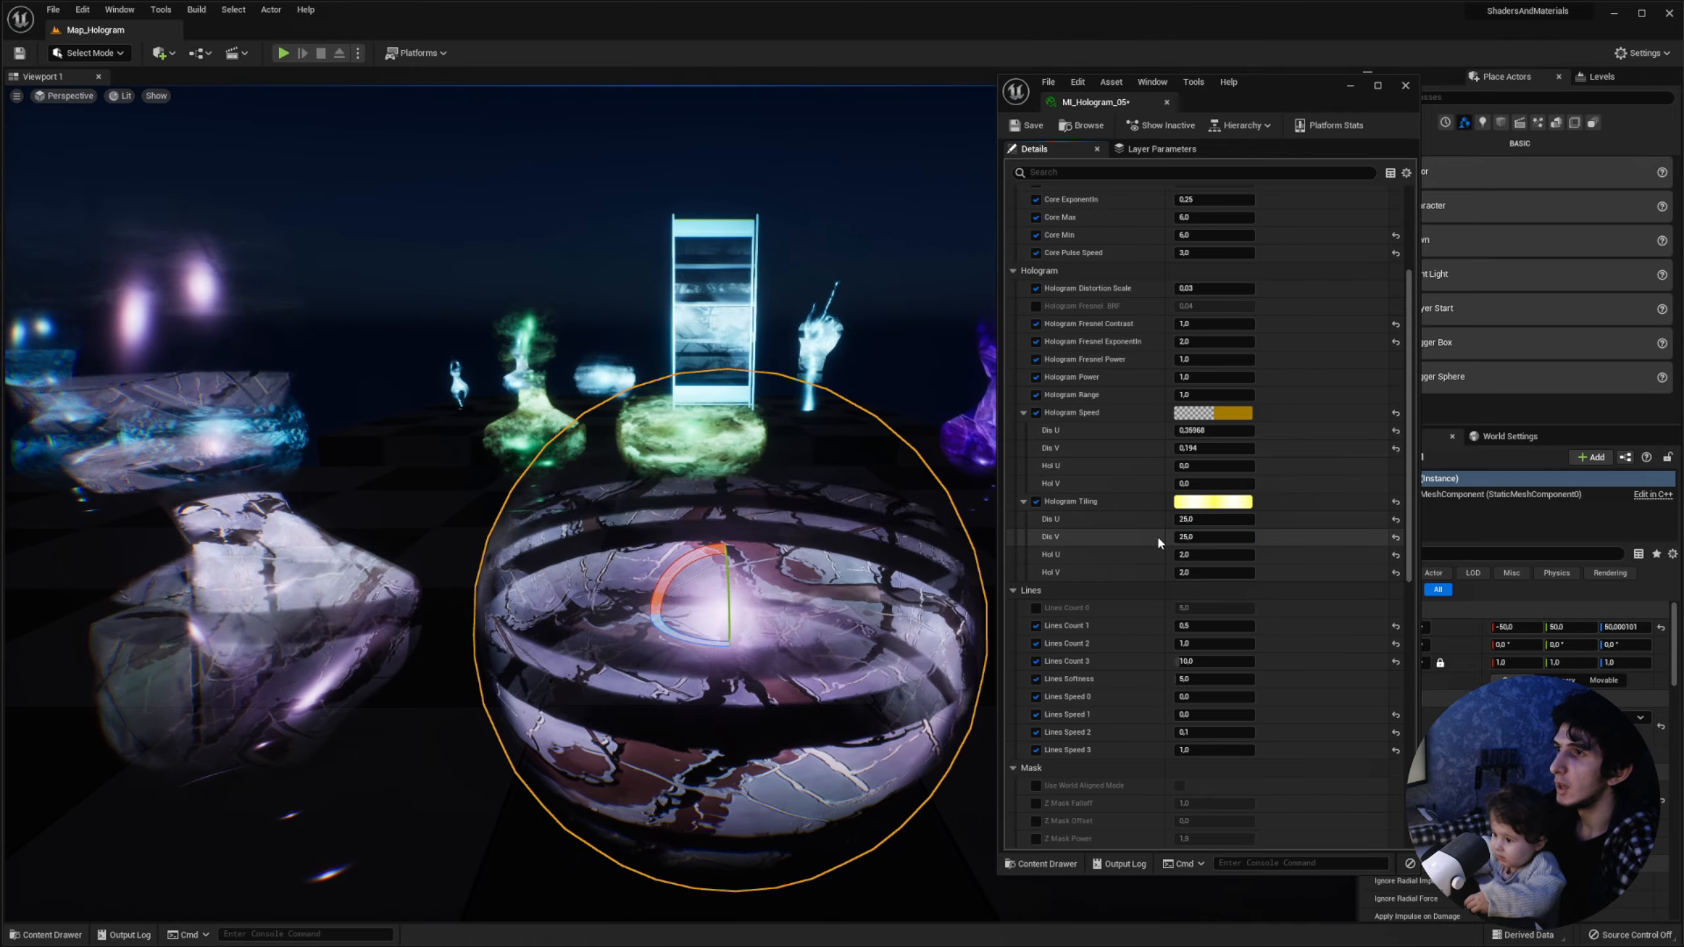
{"action": "right_click_drag", "start_coordinate": [660, 566], "coordinate": [660, 566]}
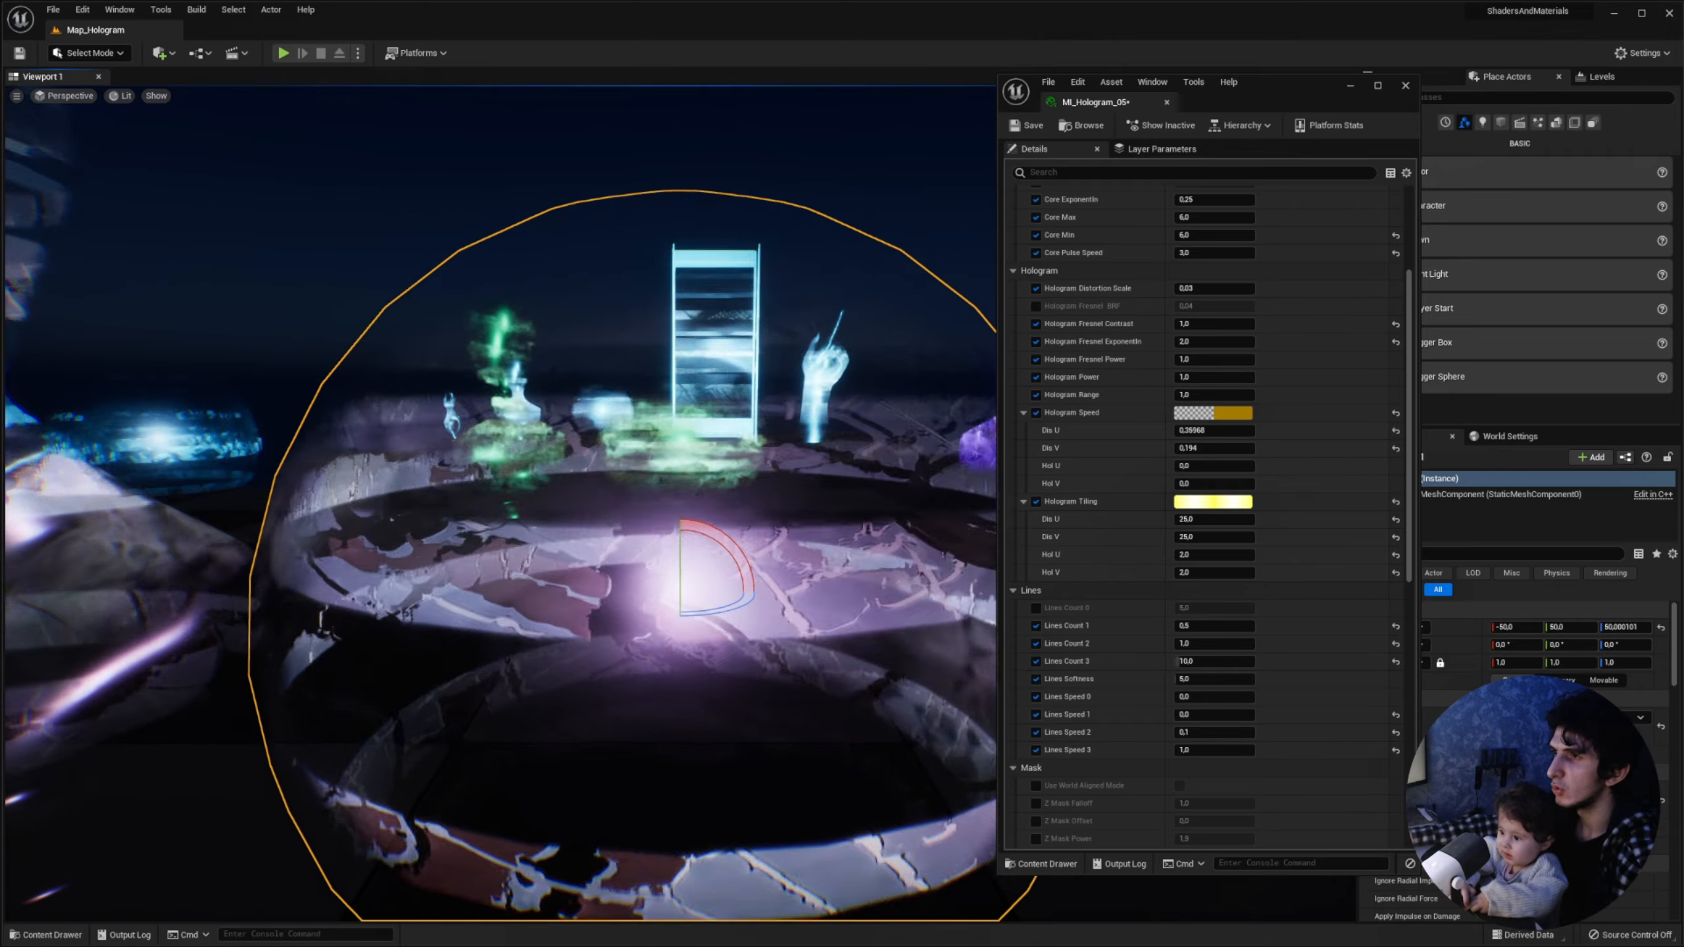
{"action": "key", "text": "g"}
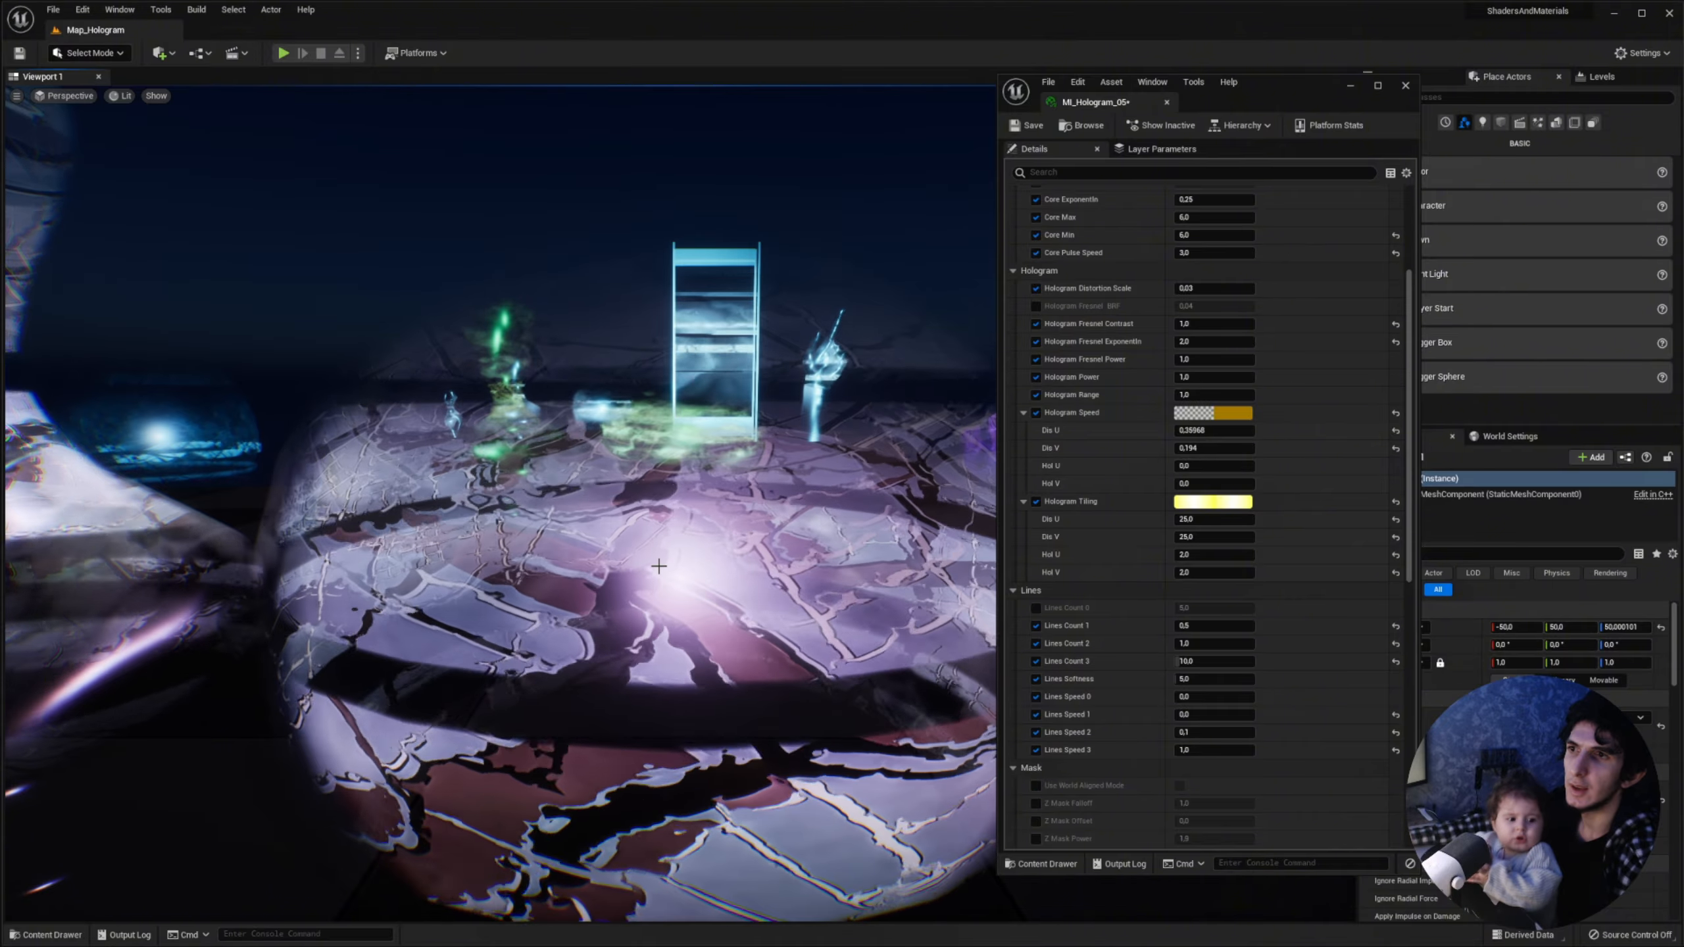
Step: Set Dis U and Dis V under Hologram Tiling to 1
{"action": "left_click", "coordinate": [1192, 520]}
{"action": "type", "text": "1"}
{"action": "left_click", "coordinate": [1191, 538]}
{"action": "type", "text": "1"}
{"action": "key", "text": "Return"}
{"action": "right_click_drag", "start_coordinate": [790, 391], "coordinate": [790, 391]}
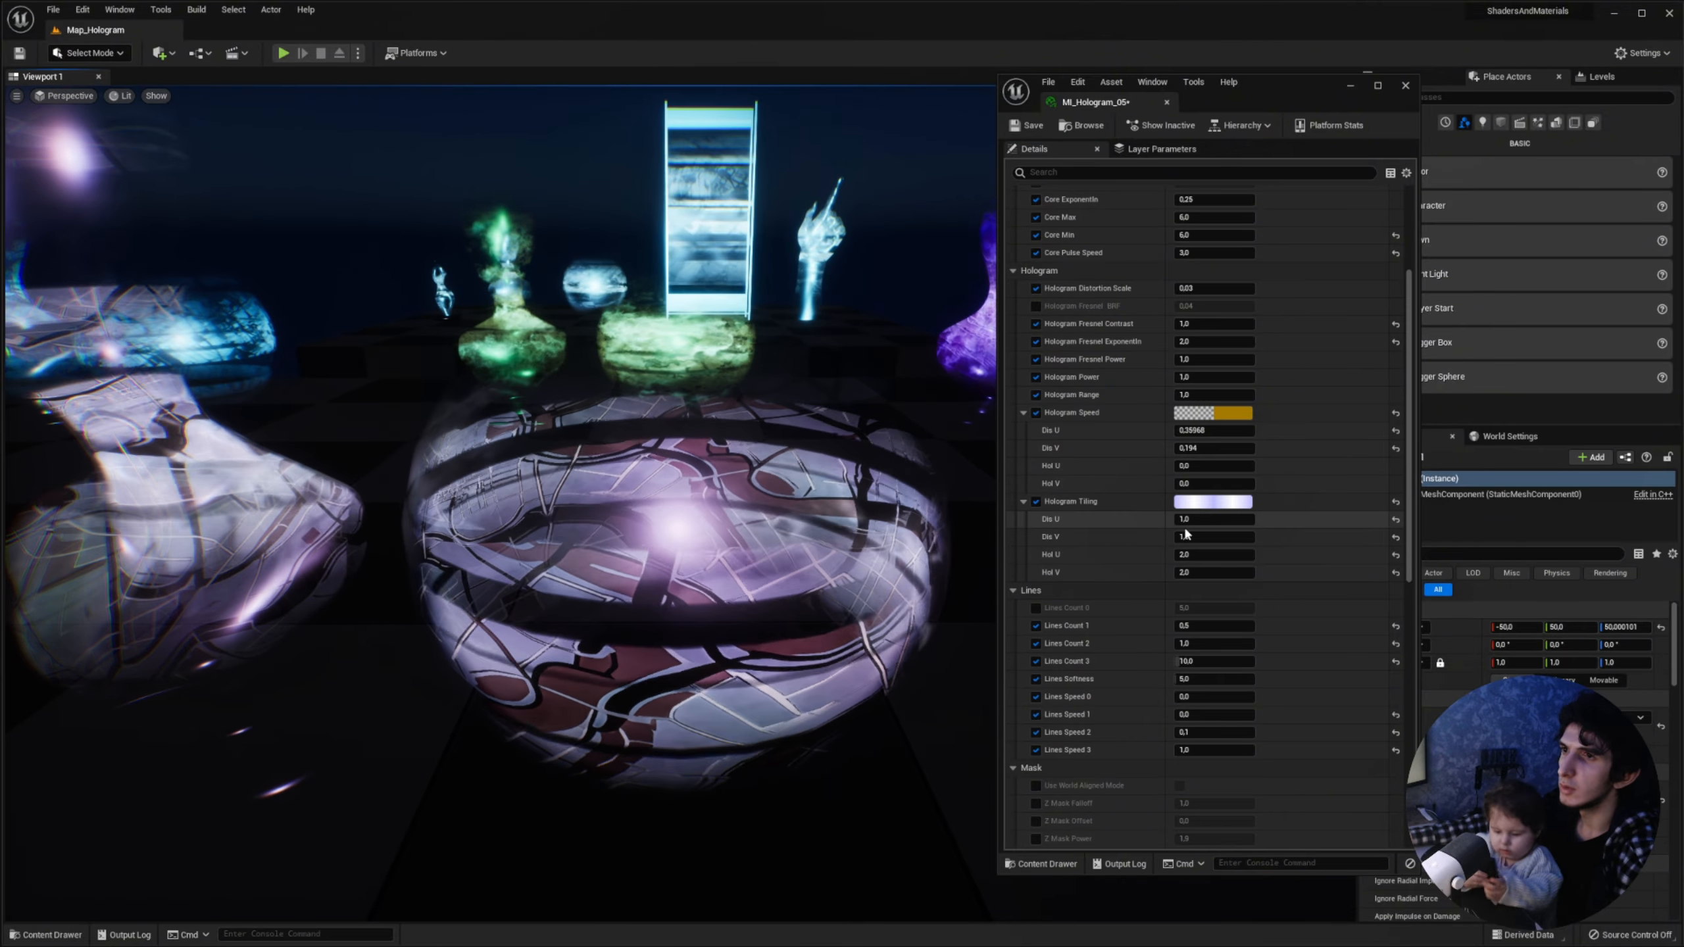
Step: Set Dis U and Dis V under Hologram Tiling to 5
{"action": "left_click", "coordinate": [1189, 520]}
{"action": "type", "text": "5"}
{"action": "left_click", "coordinate": [1187, 536]}
{"action": "type", "text": "5"}
{"action": "key", "text": "Return"}
{"action": "right_click_drag", "start_coordinate": [861, 490], "coordinate": [862, 491]}
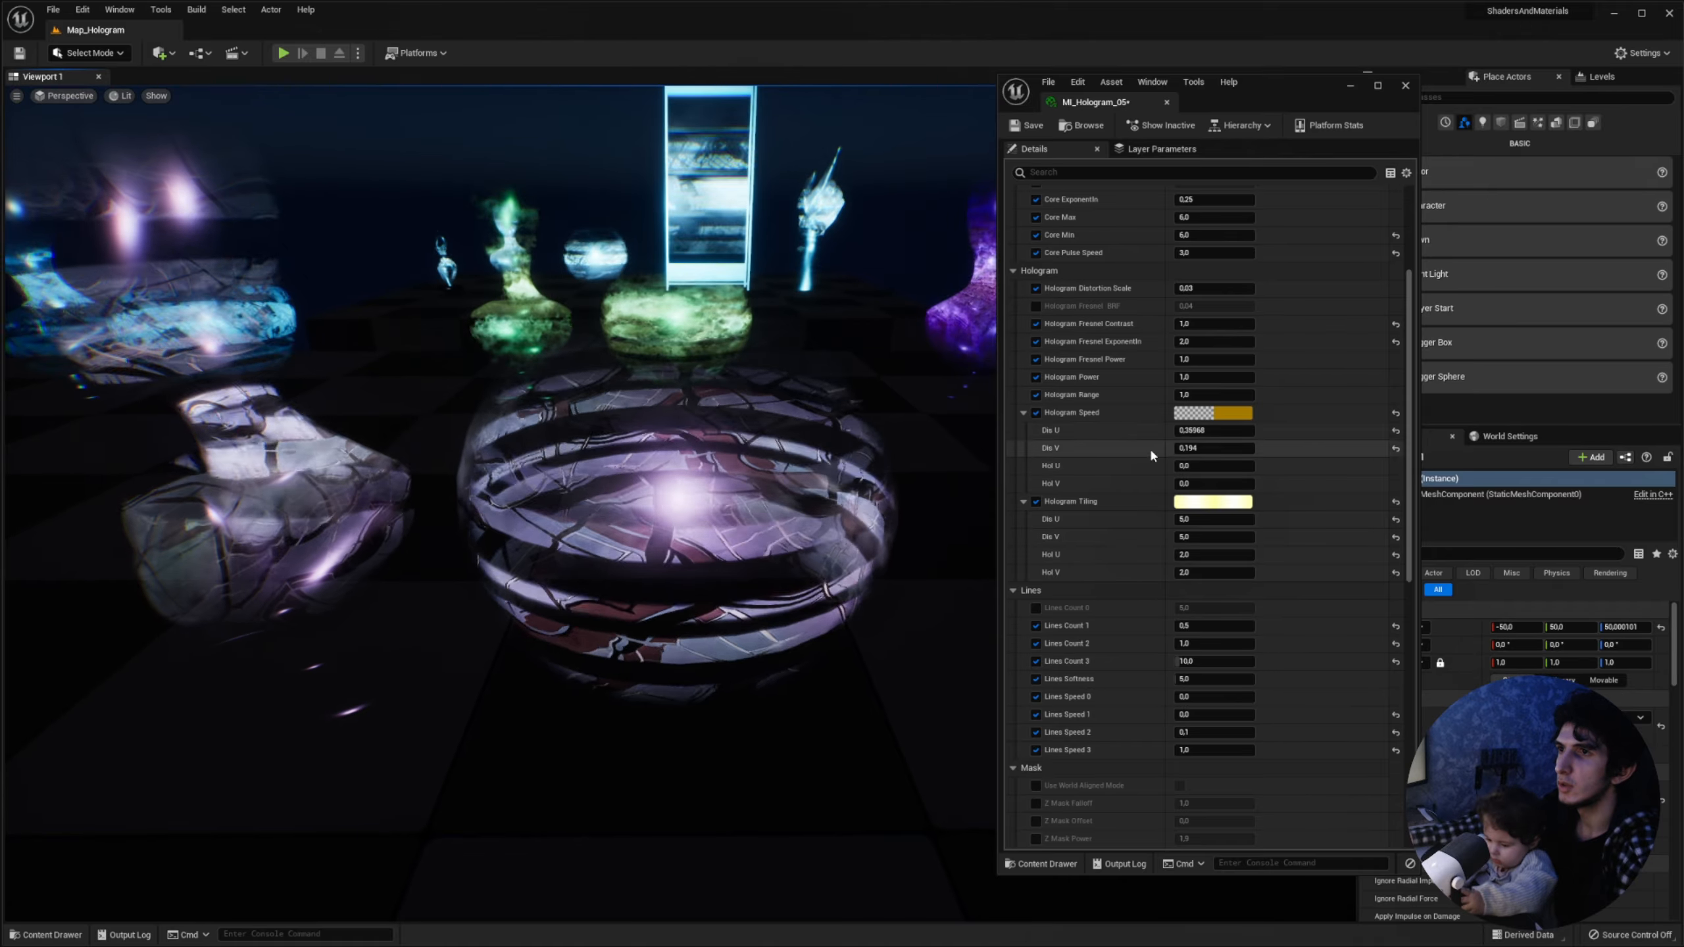
Step: Try raising the Hol U value under Hologram Speed
{"action": "left_click_drag", "start_coordinate": [1186, 465], "coordinate": [1209, 463]}
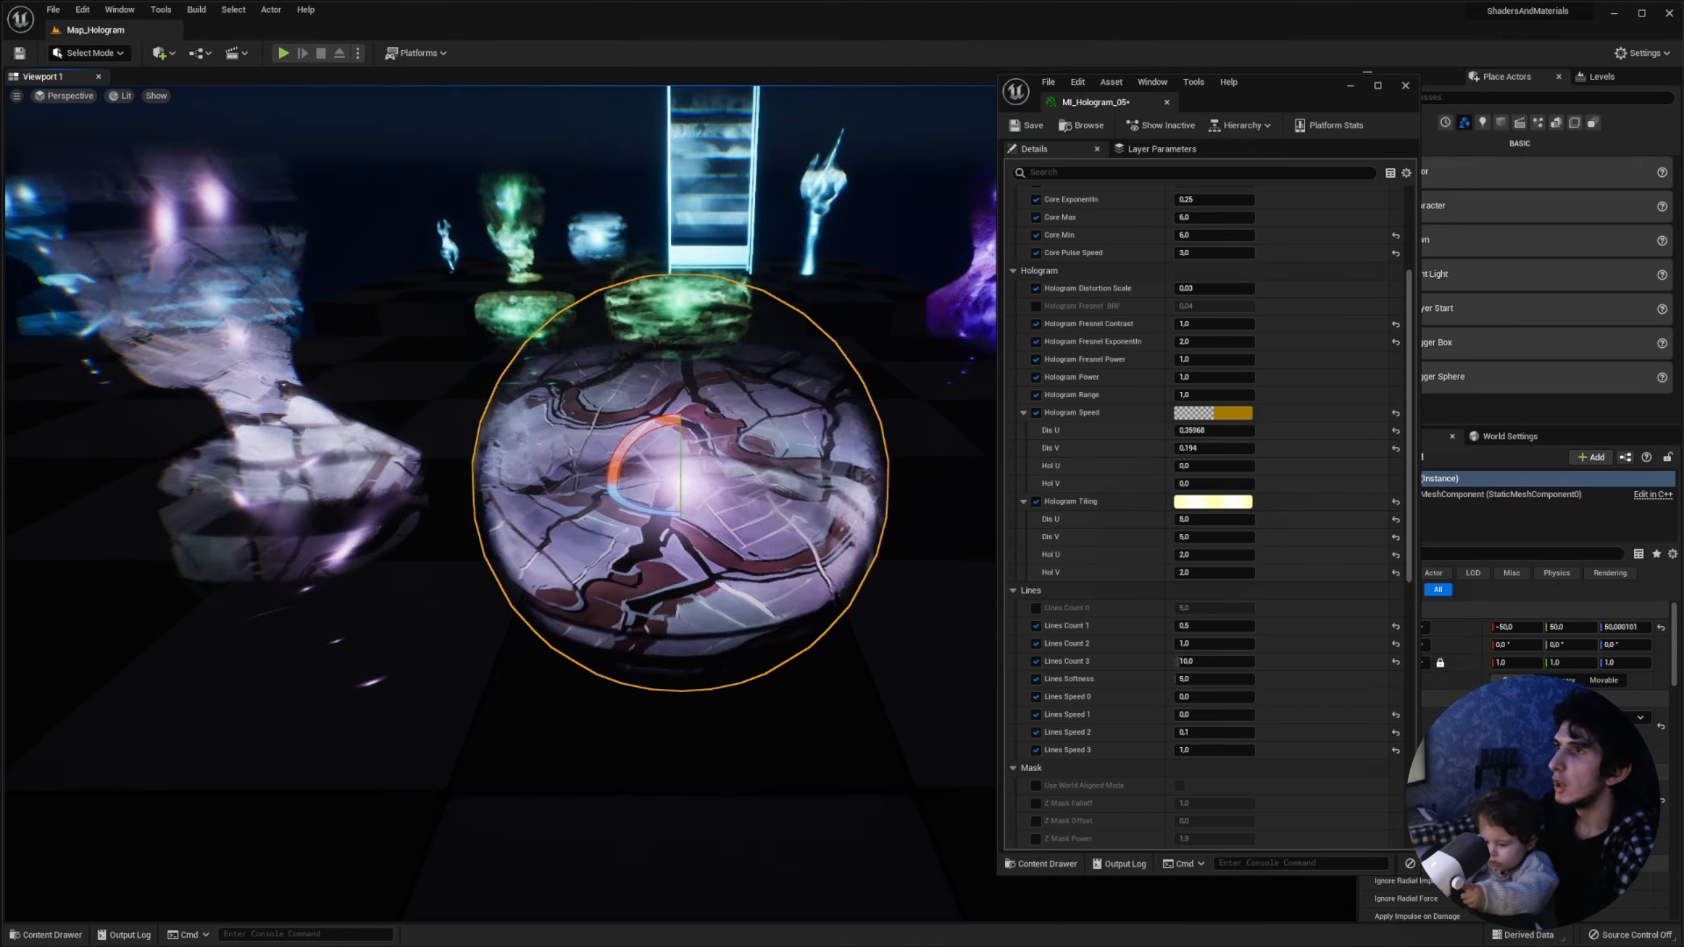
{"action": "scroll", "coordinate": [795, 464], "scroll_direction": "down", "scroll_amount": 5}
{"action": "scroll", "coordinate": [1088, 330], "scroll_direction": "down", "scroll_amount": 5}
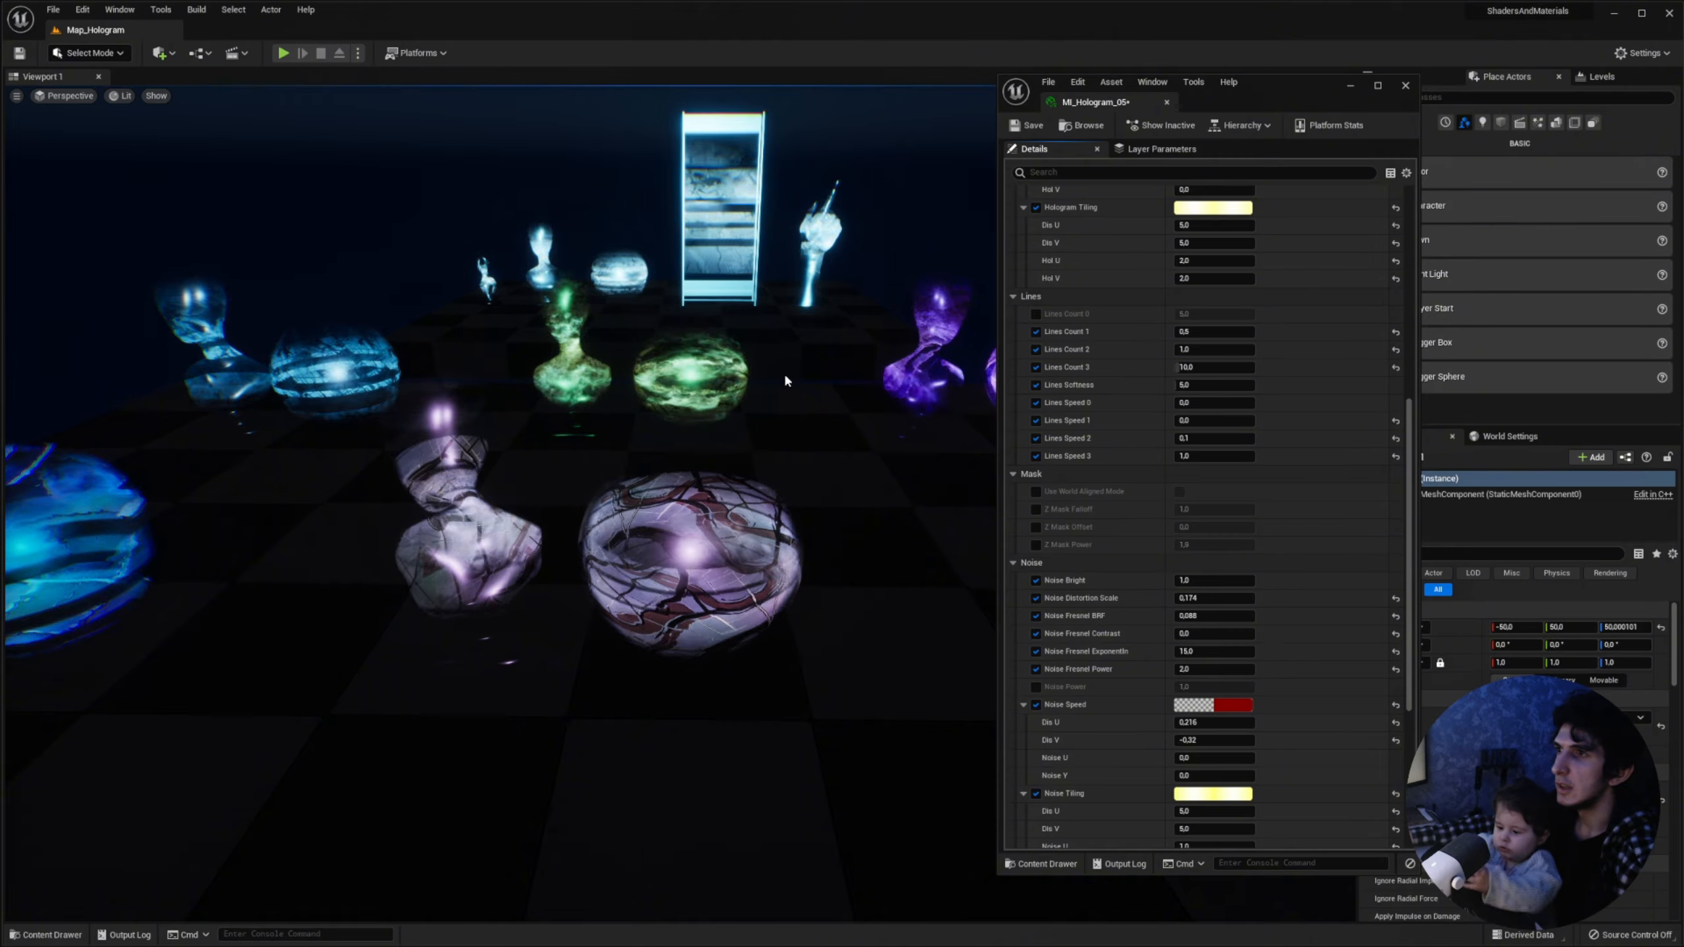
Step: Lower the Noise Bright value in the Noise parameters
{"action": "scroll", "coordinate": [784, 380], "scroll_direction": "up", "scroll_amount": 5}
{"action": "scroll", "coordinate": [676, 473], "scroll_direction": "down", "scroll_amount": 2}
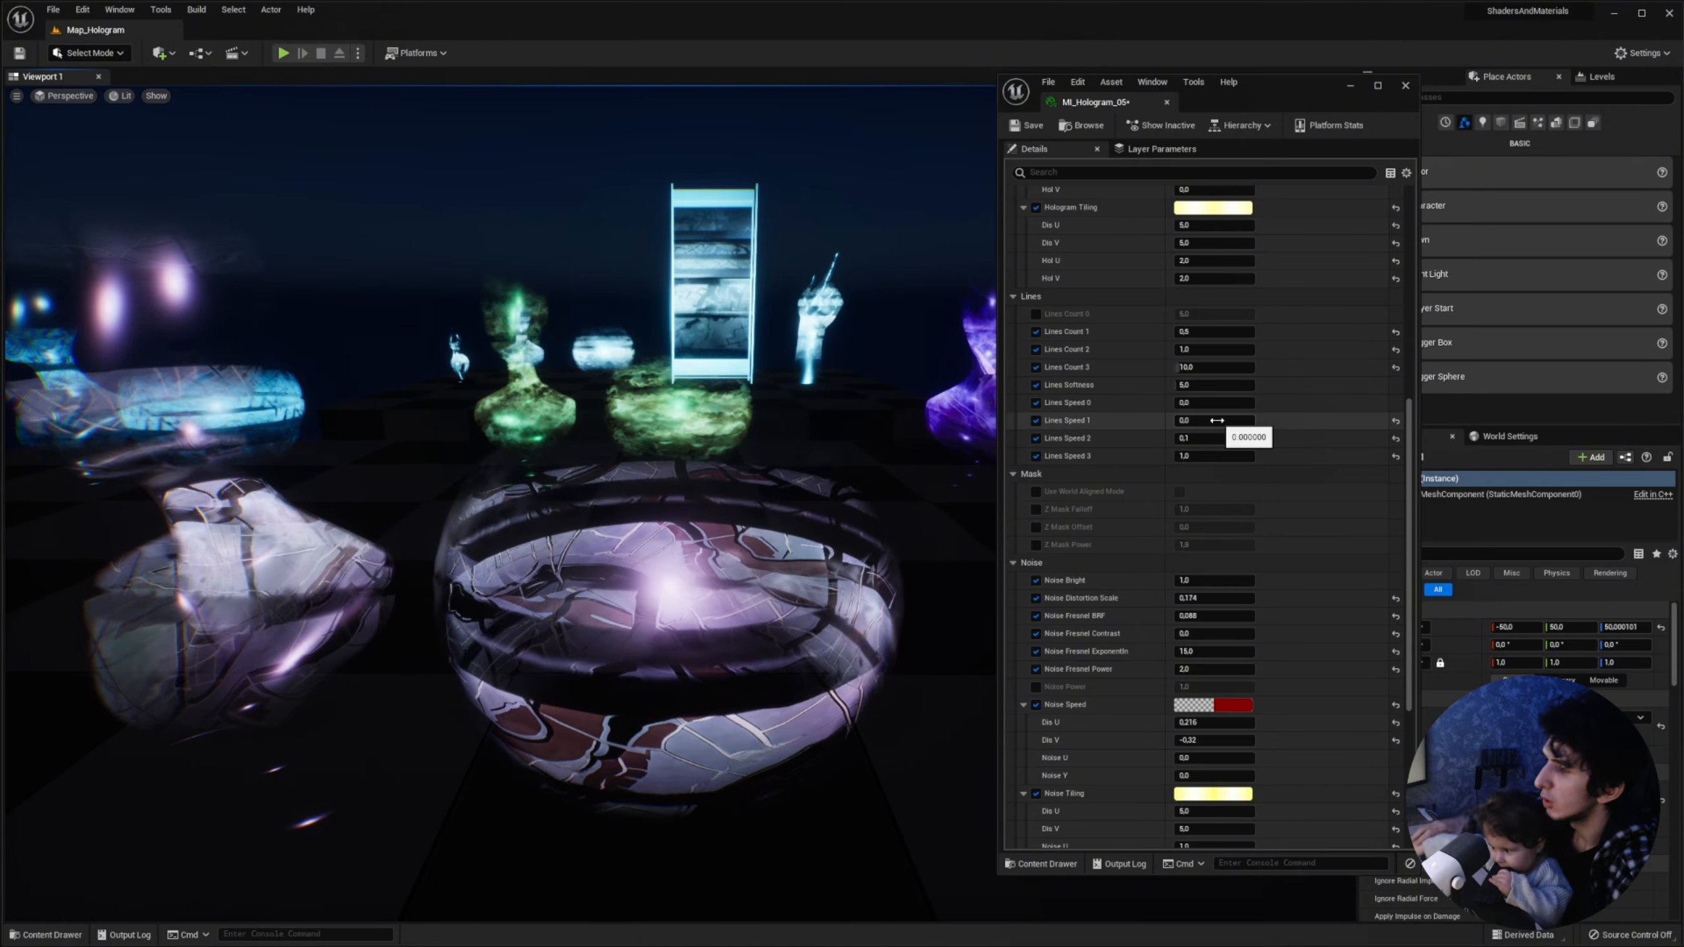
{"action": "scroll", "coordinate": [1214, 419], "scroll_direction": "down", "scroll_amount": 5}
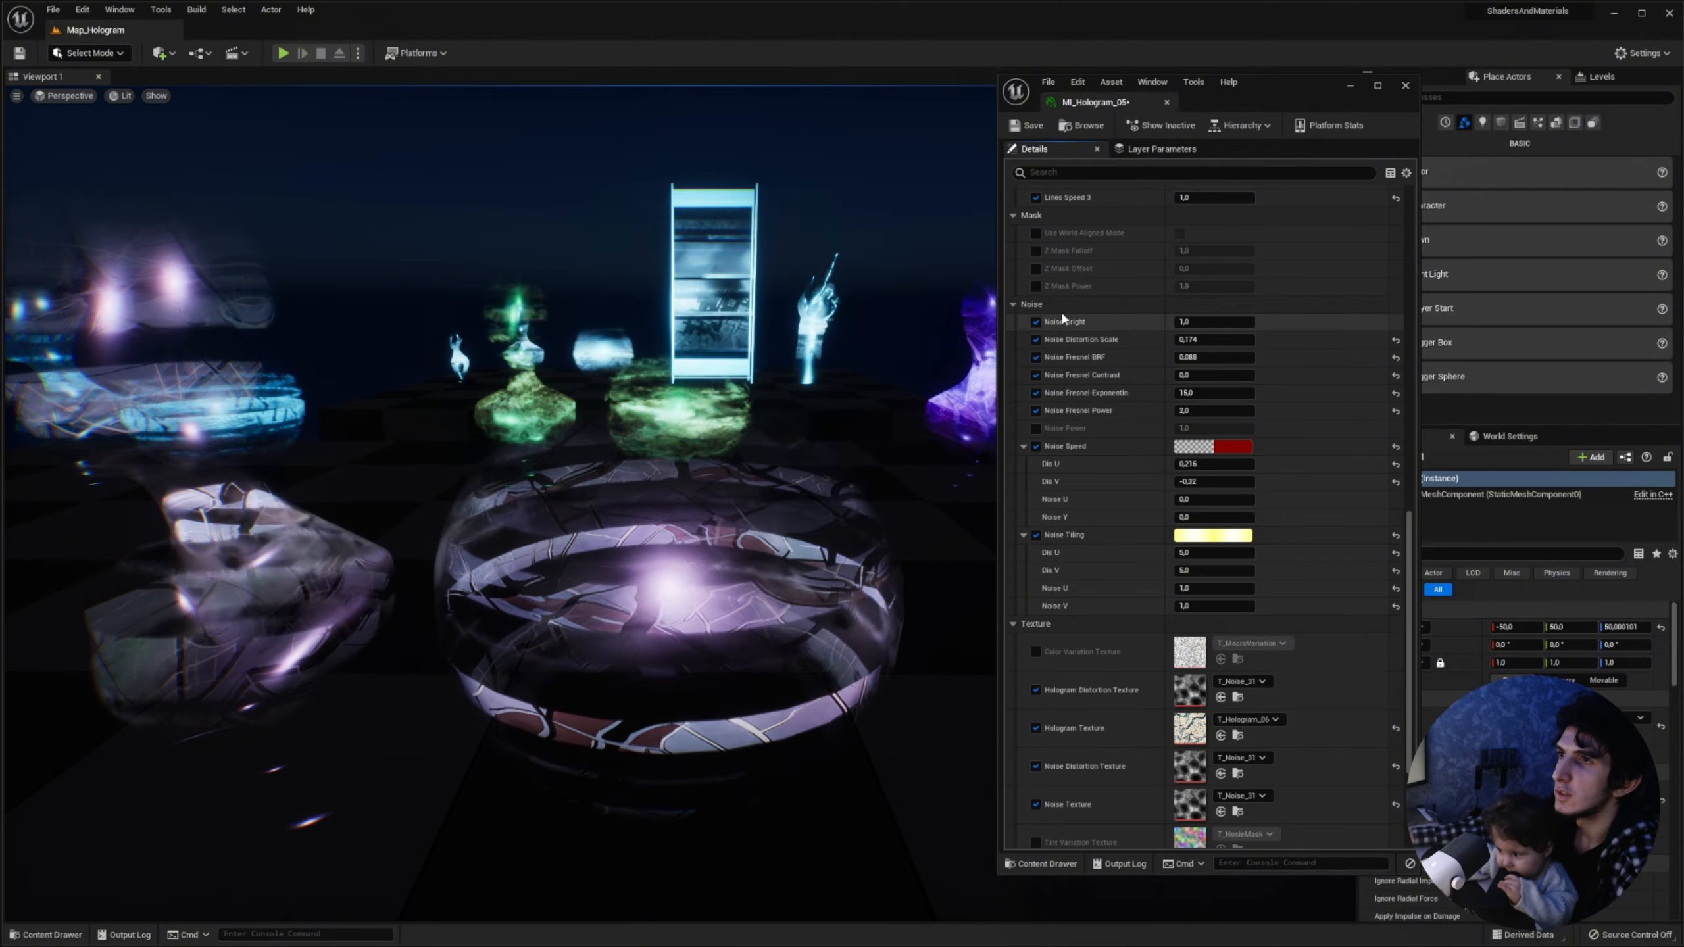
{"action": "mouse_move", "coordinate": [1216, 321]}
{"action": "left_mouse_down"}
{"action": "mouse_move", "coordinate": [1149, 321]}
{"action": "mouse_move", "coordinate": [1263, 321]}
{"action": "mouse_move", "coordinate": [1186, 321]}
{"action": "left_mouse_up"}
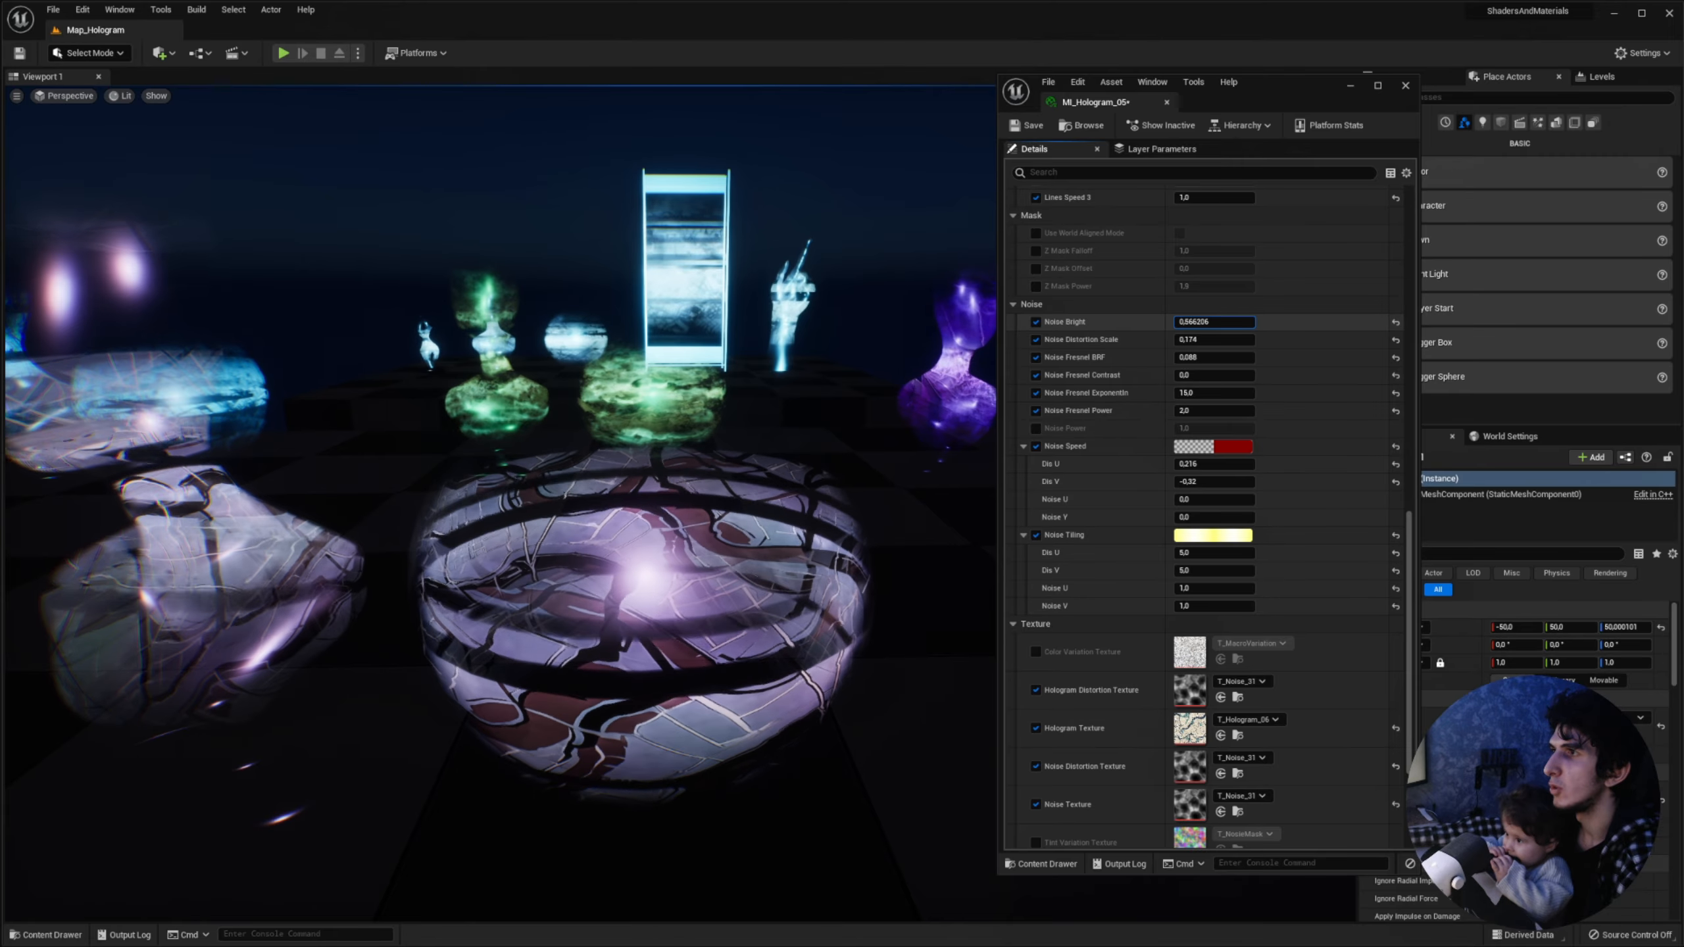
Step: Review the Texture, Noise, Lines and Mask parameters of the hologram material instance
{"action": "scroll", "coordinate": [1302, 398], "scroll_direction": "down", "scroll_amount": 5}
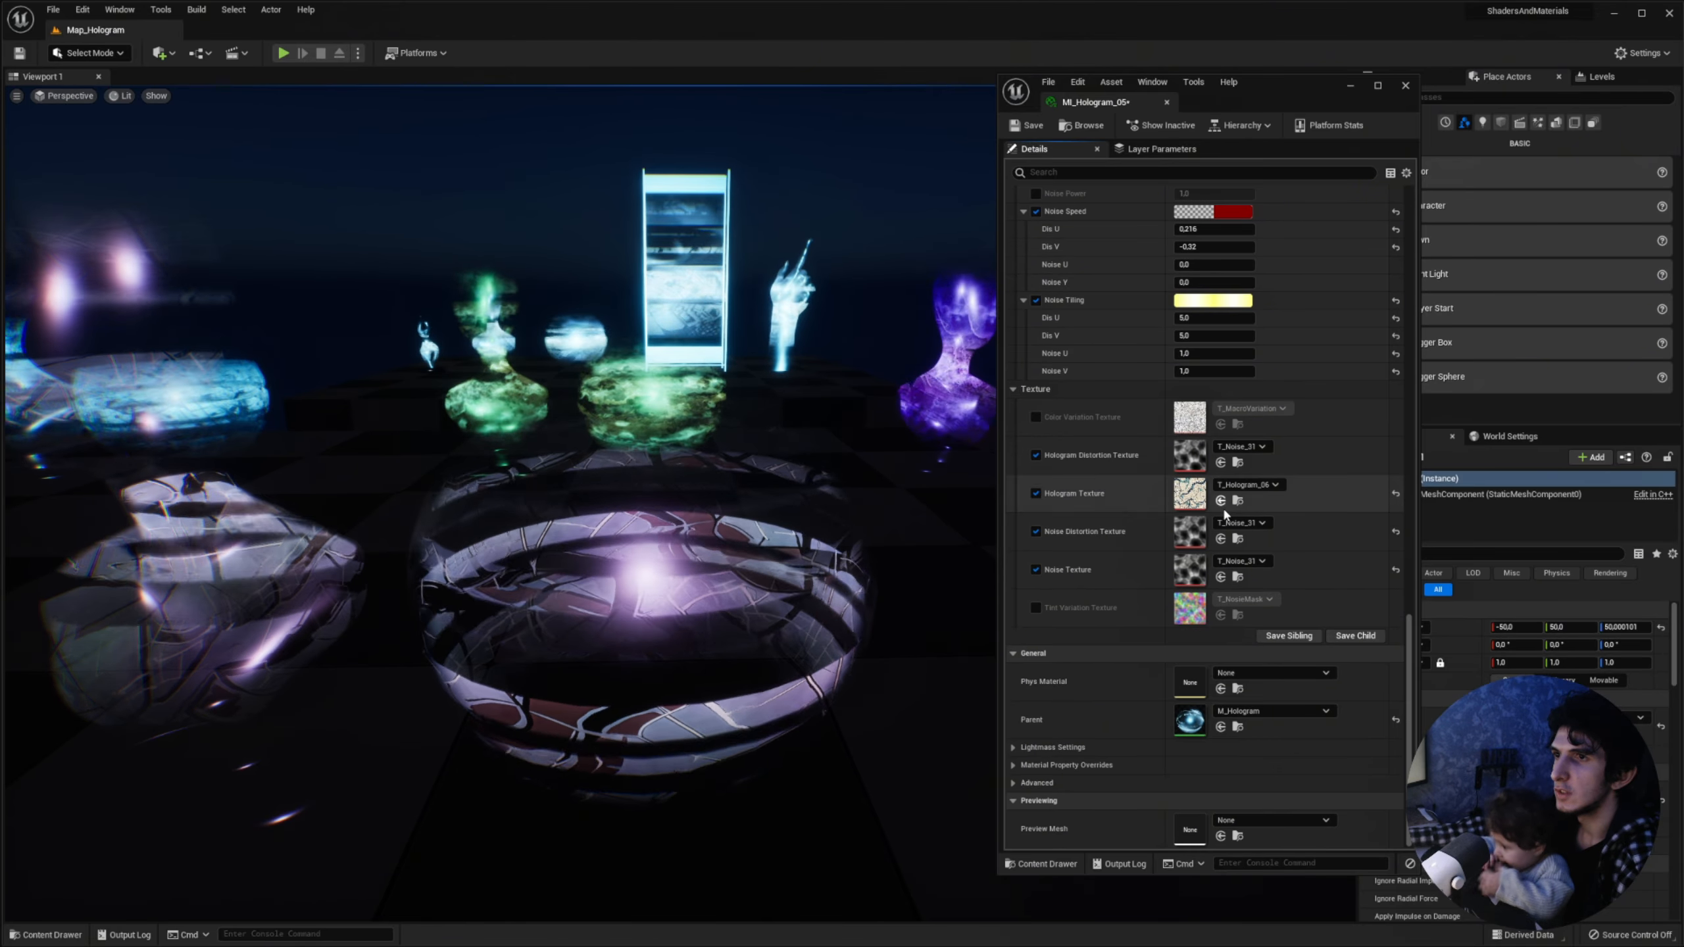
{"action": "scroll", "coordinate": [1308, 312], "scroll_direction": "up", "scroll_amount": 8}
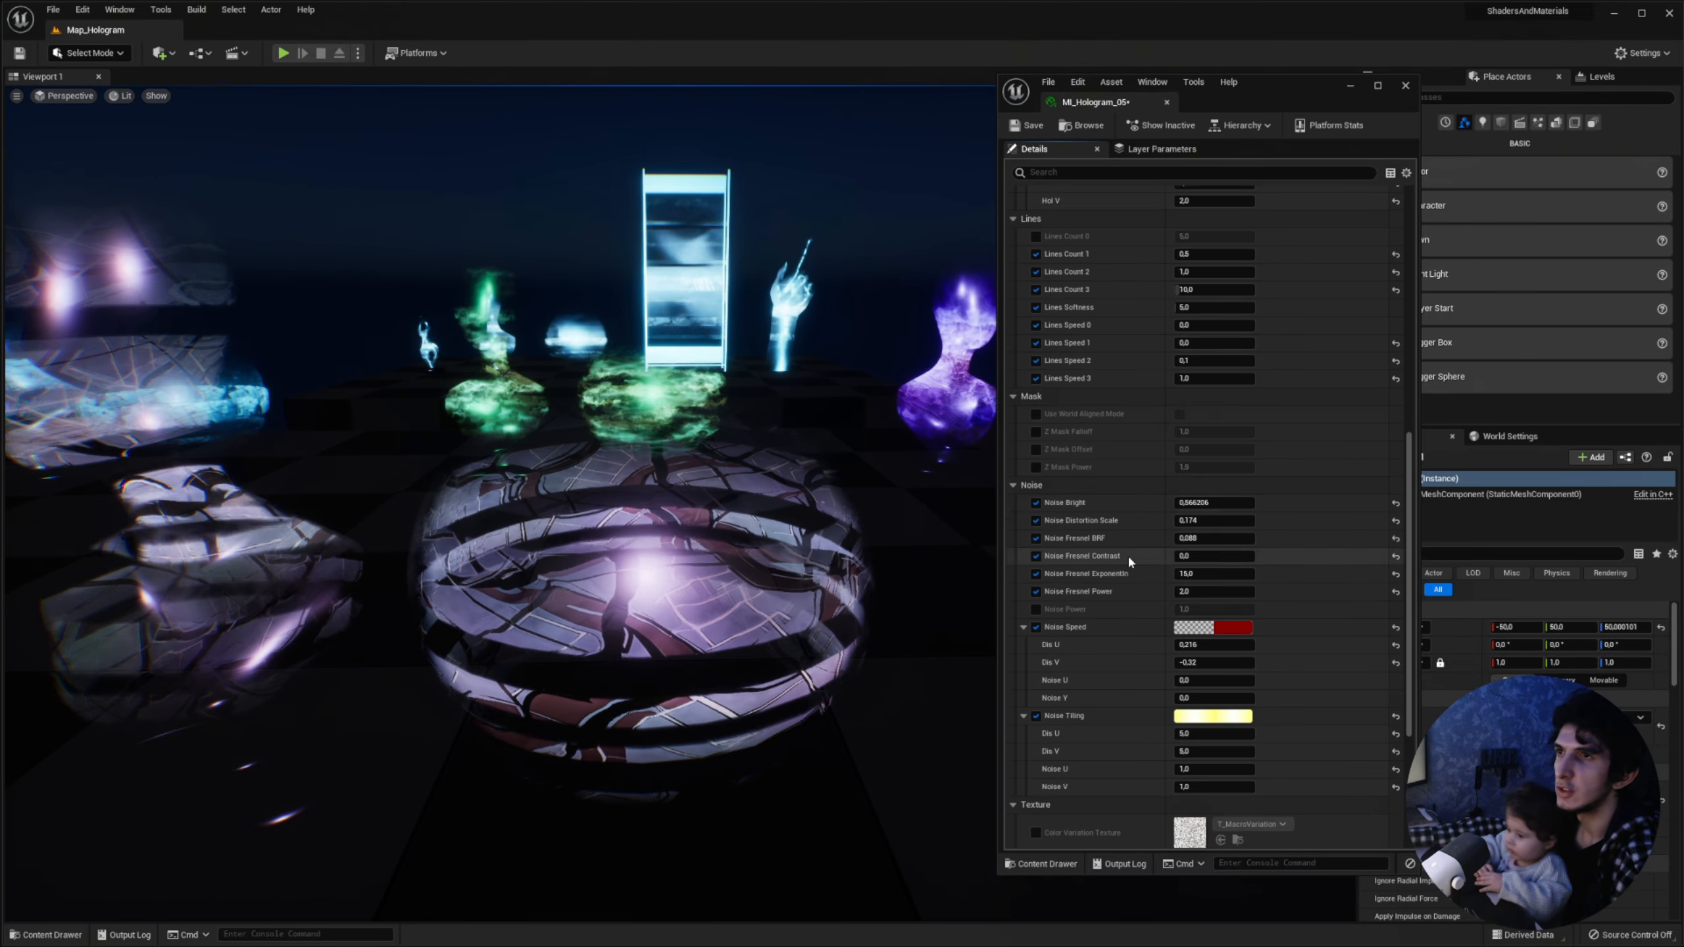
{"action": "scroll", "coordinate": [1303, 271], "scroll_direction": "down", "scroll_amount": 5}
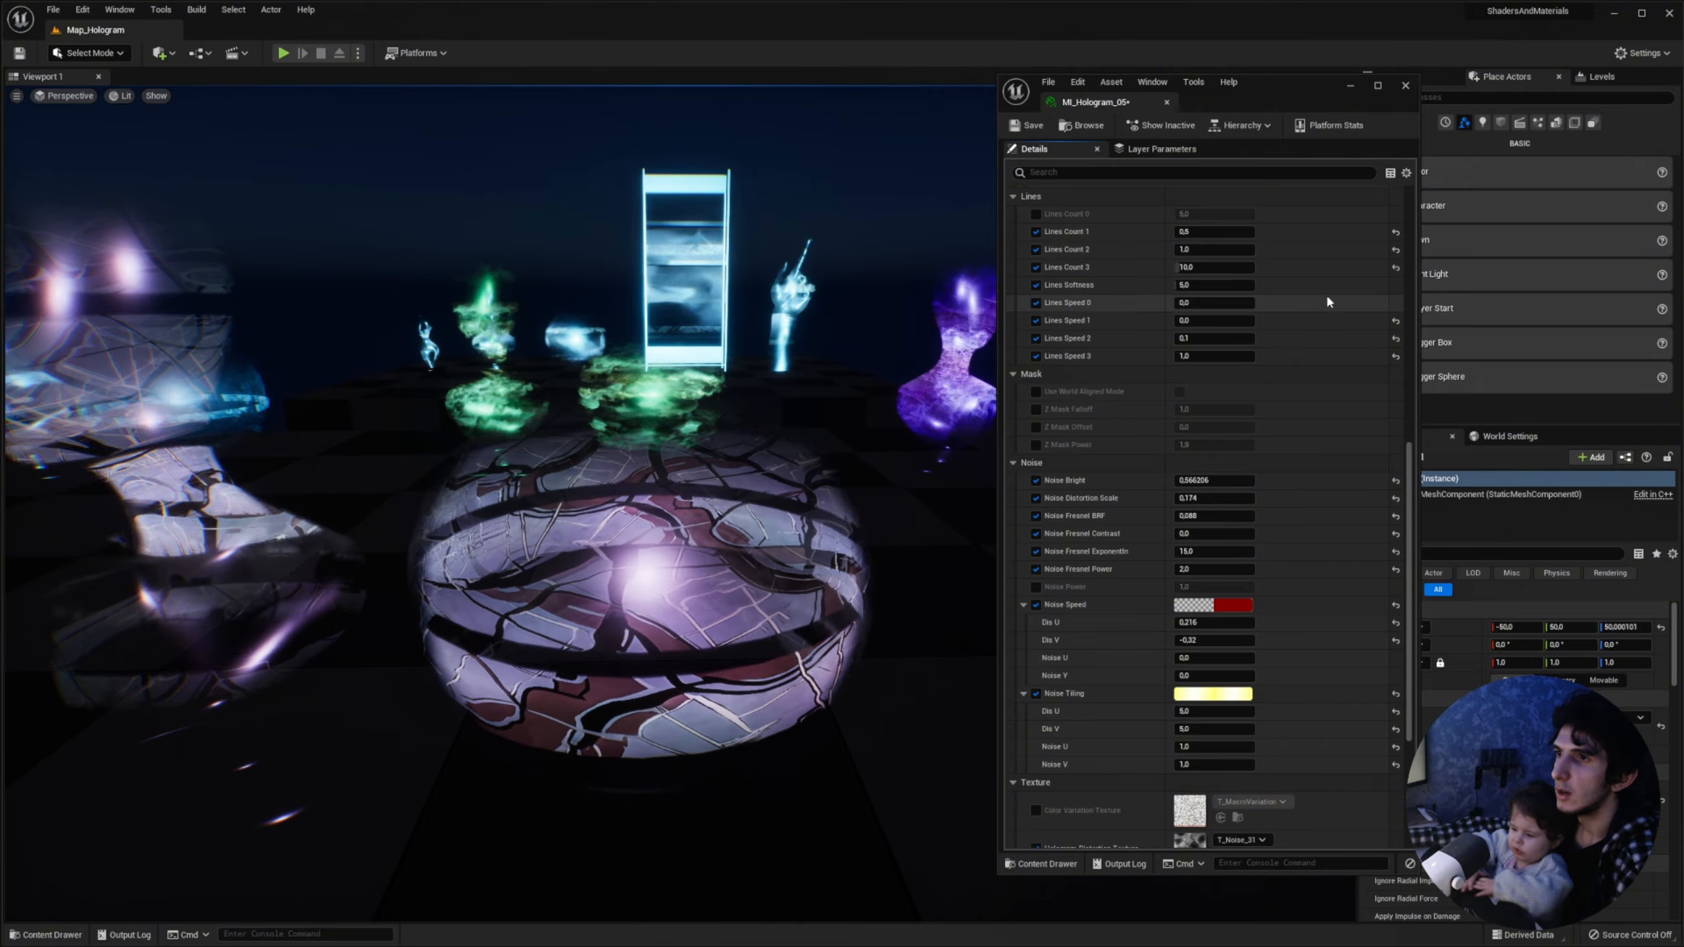
{"action": "scroll", "coordinate": [1323, 301], "scroll_direction": "down", "scroll_amount": 4}
{"action": "scroll", "coordinate": [1035, 488], "scroll_direction": "up", "scroll_amount": 6}
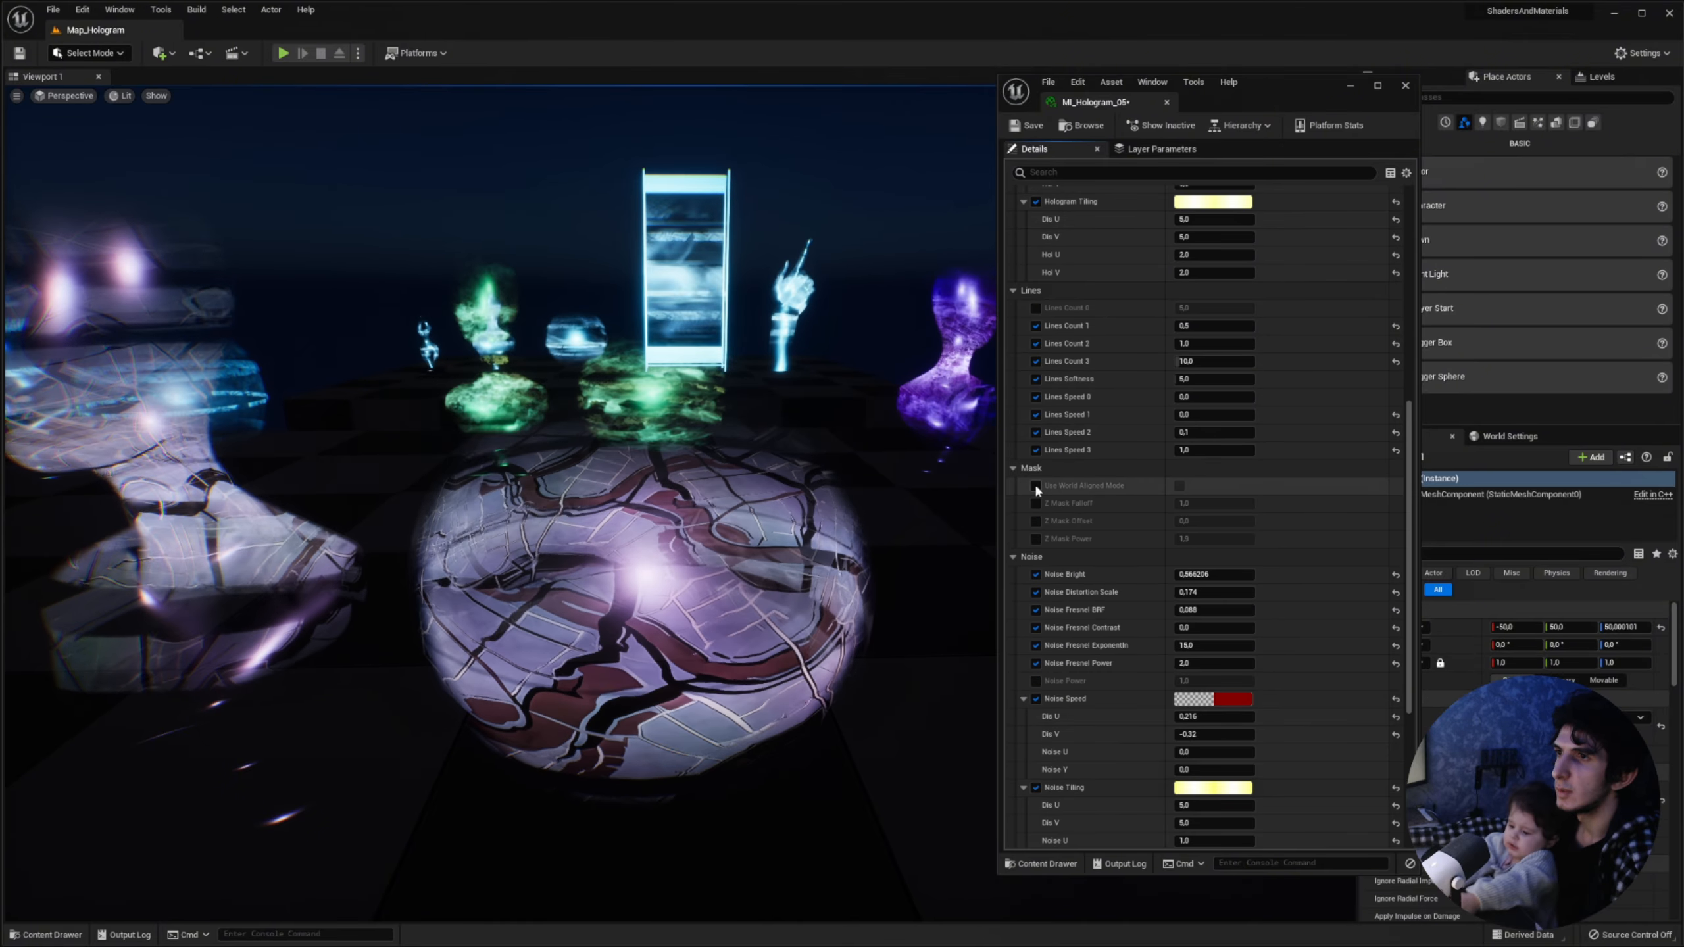
Step: Enable the Use World Aligned Mode override under Mask and inspect the light-blue hologram models at the back of the scene
{"action": "scroll", "coordinate": [476, 494], "scroll_direction": "down", "scroll_amount": 10}
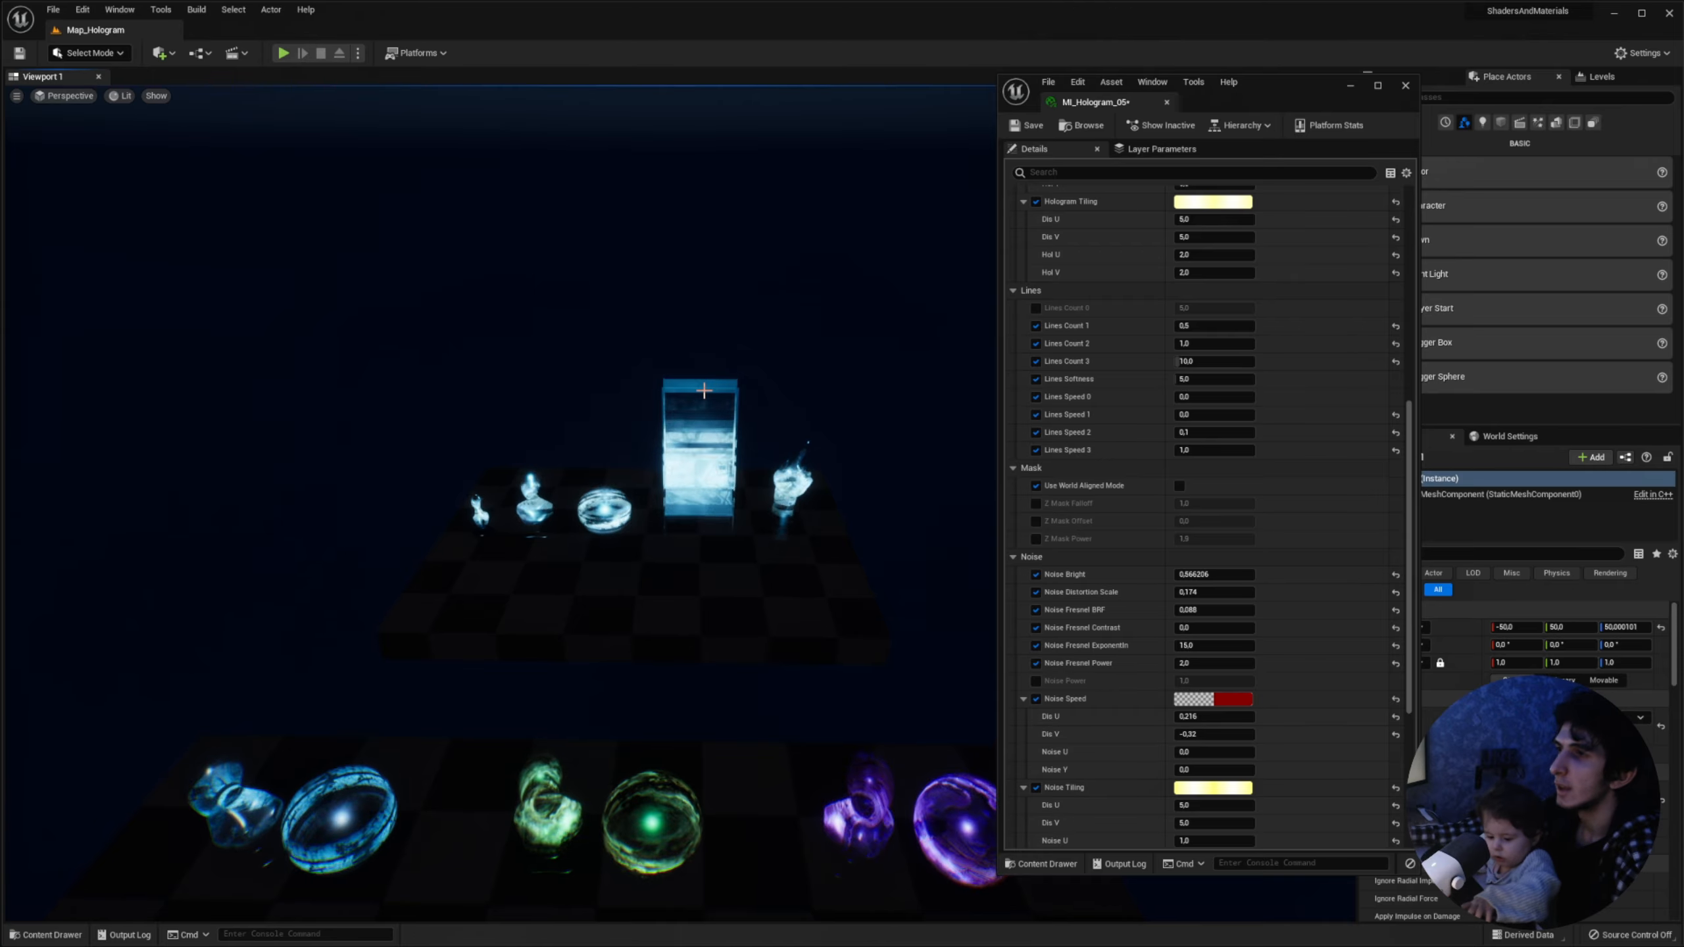
{"action": "scroll", "coordinate": [704, 390], "scroll_direction": "up", "scroll_amount": 10}
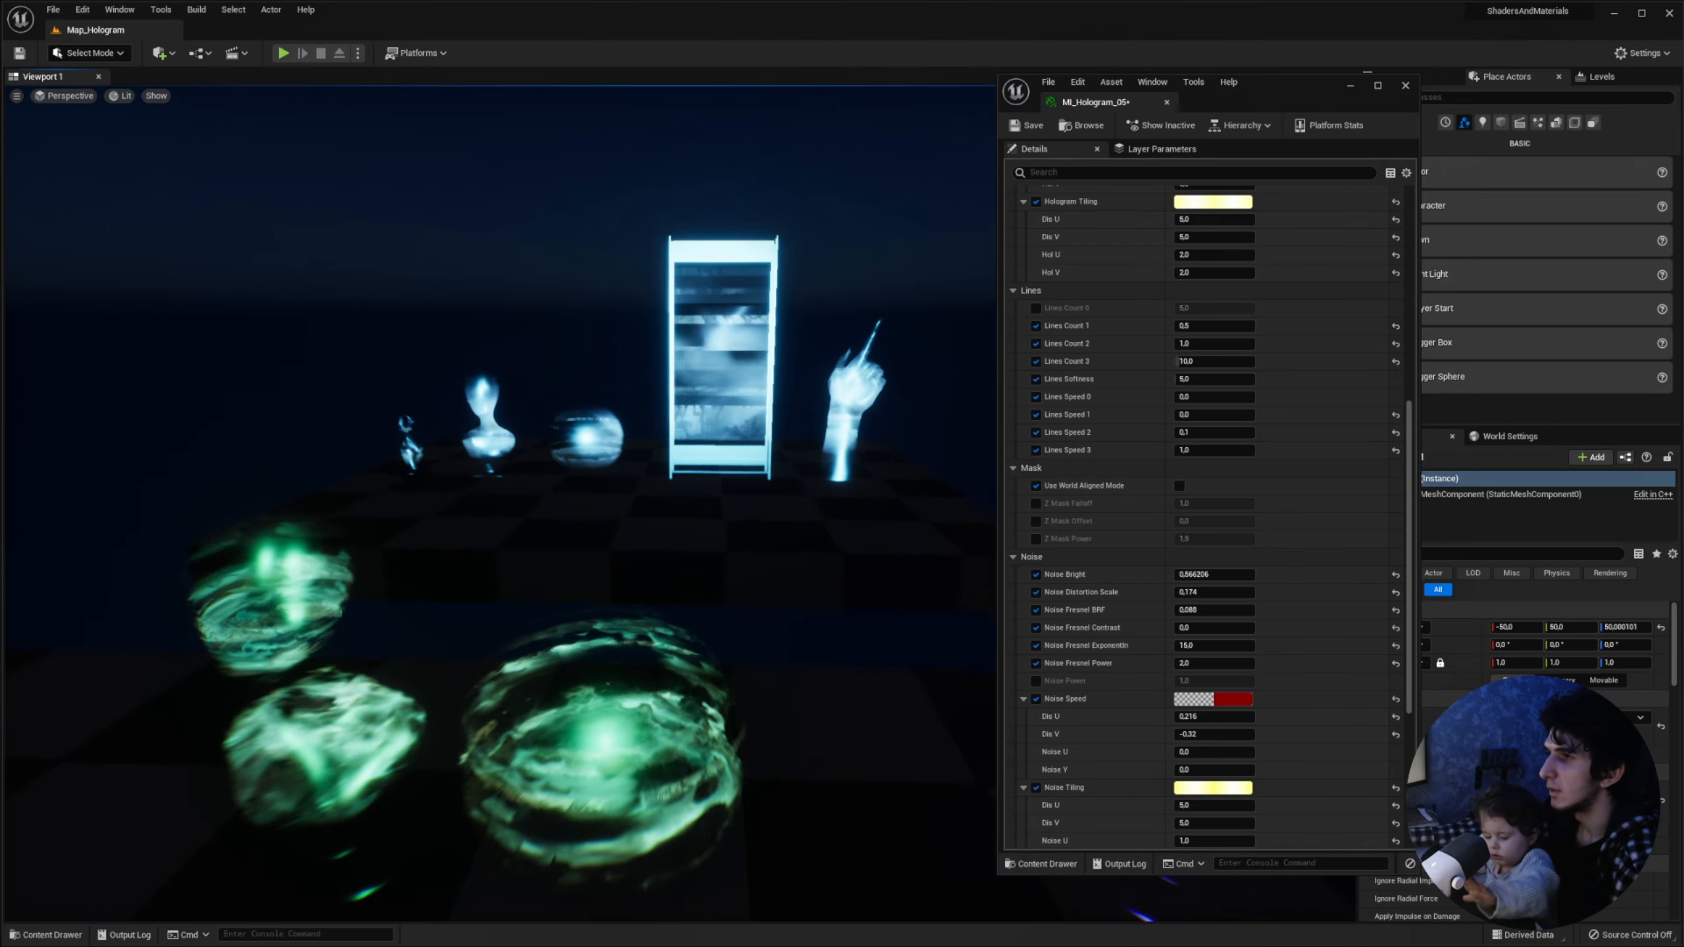
{"action": "scroll", "coordinate": [824, 452], "scroll_direction": "down", "scroll_amount": 5}
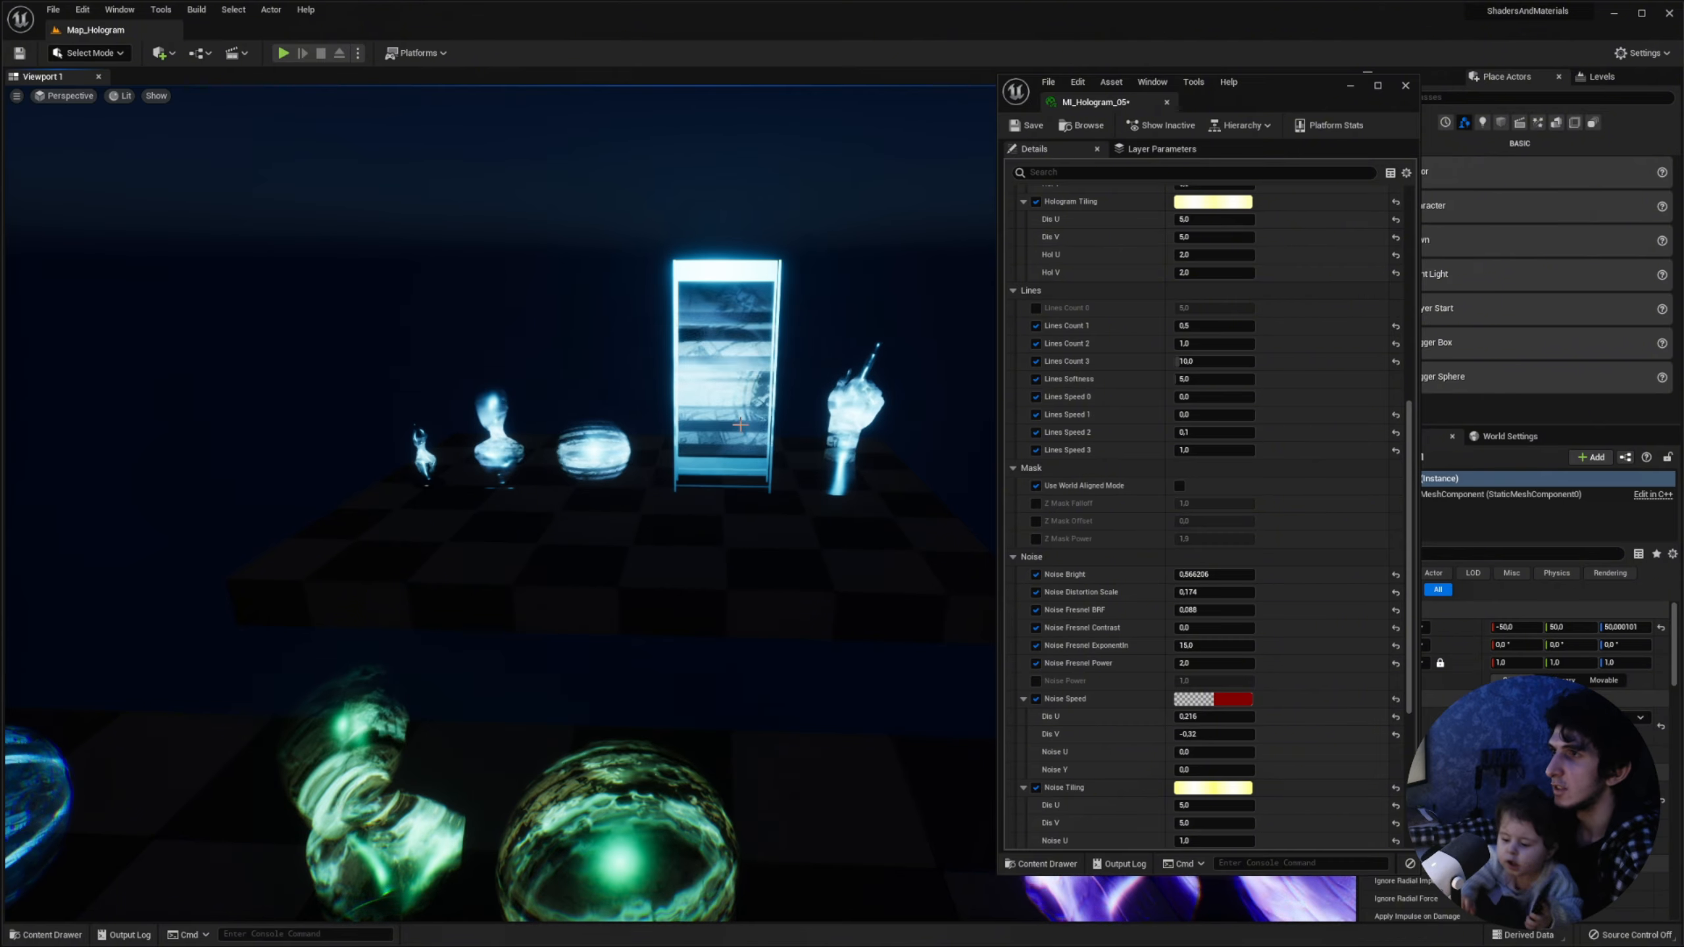
{"action": "right_click_drag", "start_coordinate": [782, 438], "coordinate": [816, 385]}
{"action": "key", "text": "w"}
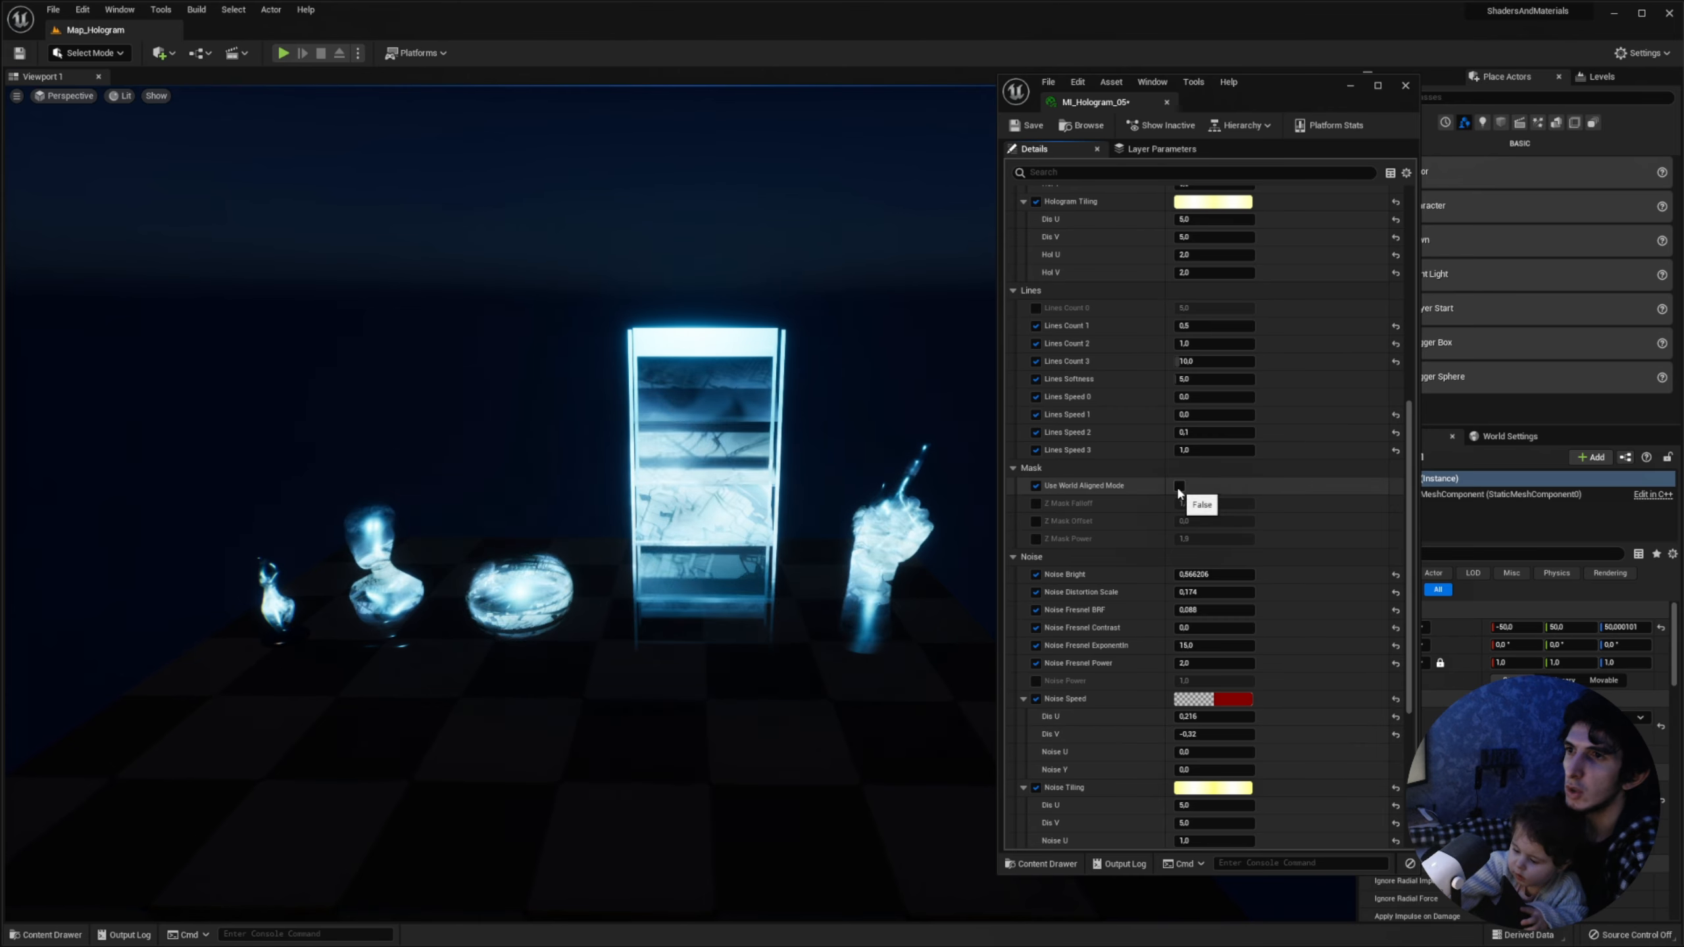
Step: Turn on Use World Aligned Mode under Mask and view all the hologram models with the material instance window out of the way
{"action": "key", "text": "w"}
{"action": "mouse_move", "coordinate": [501, 504]}
{"action": "right_mouse_down"}
{"action": "mouse_move", "coordinate": [564, 524]}
{"action": "mouse_move", "coordinate": [530, 507]}
{"action": "mouse_move", "coordinate": [517, 564]}
{"action": "mouse_move", "coordinate": [503, 502]}
{"action": "right_mouse_up"}
{"action": "key", "text": "s"}
{"action": "key", "text": "w"}
{"action": "key", "text": "s"}
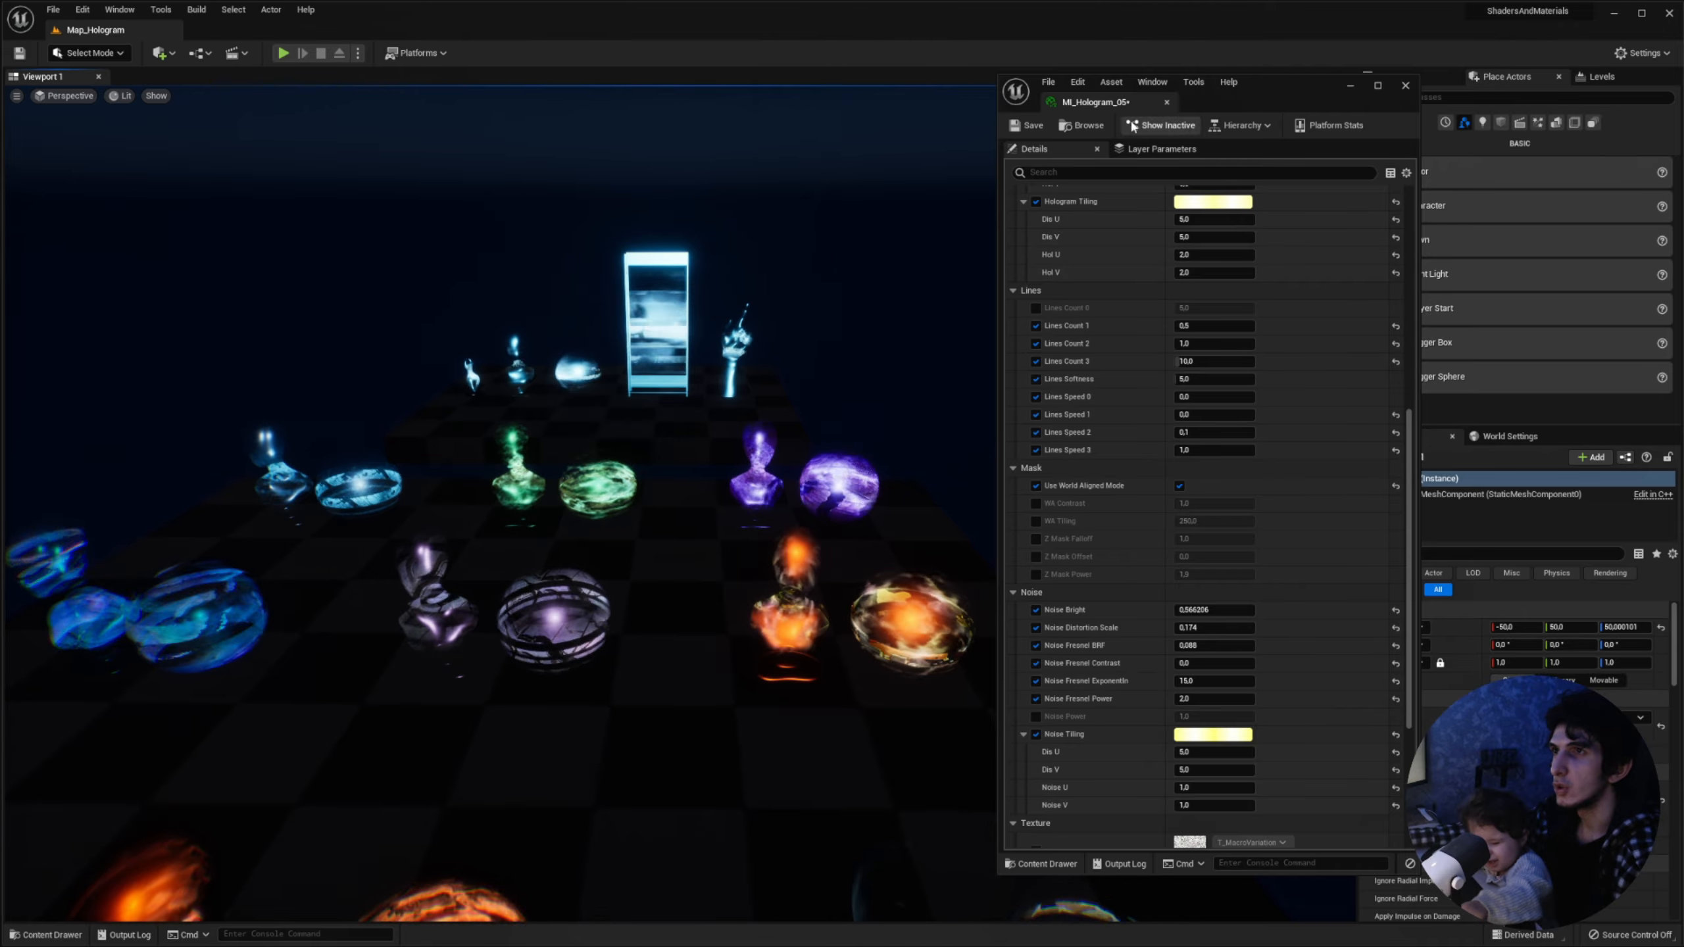
{"action": "left_click_drag", "start_coordinate": [1087, 114], "coordinate": [1091, 133]}
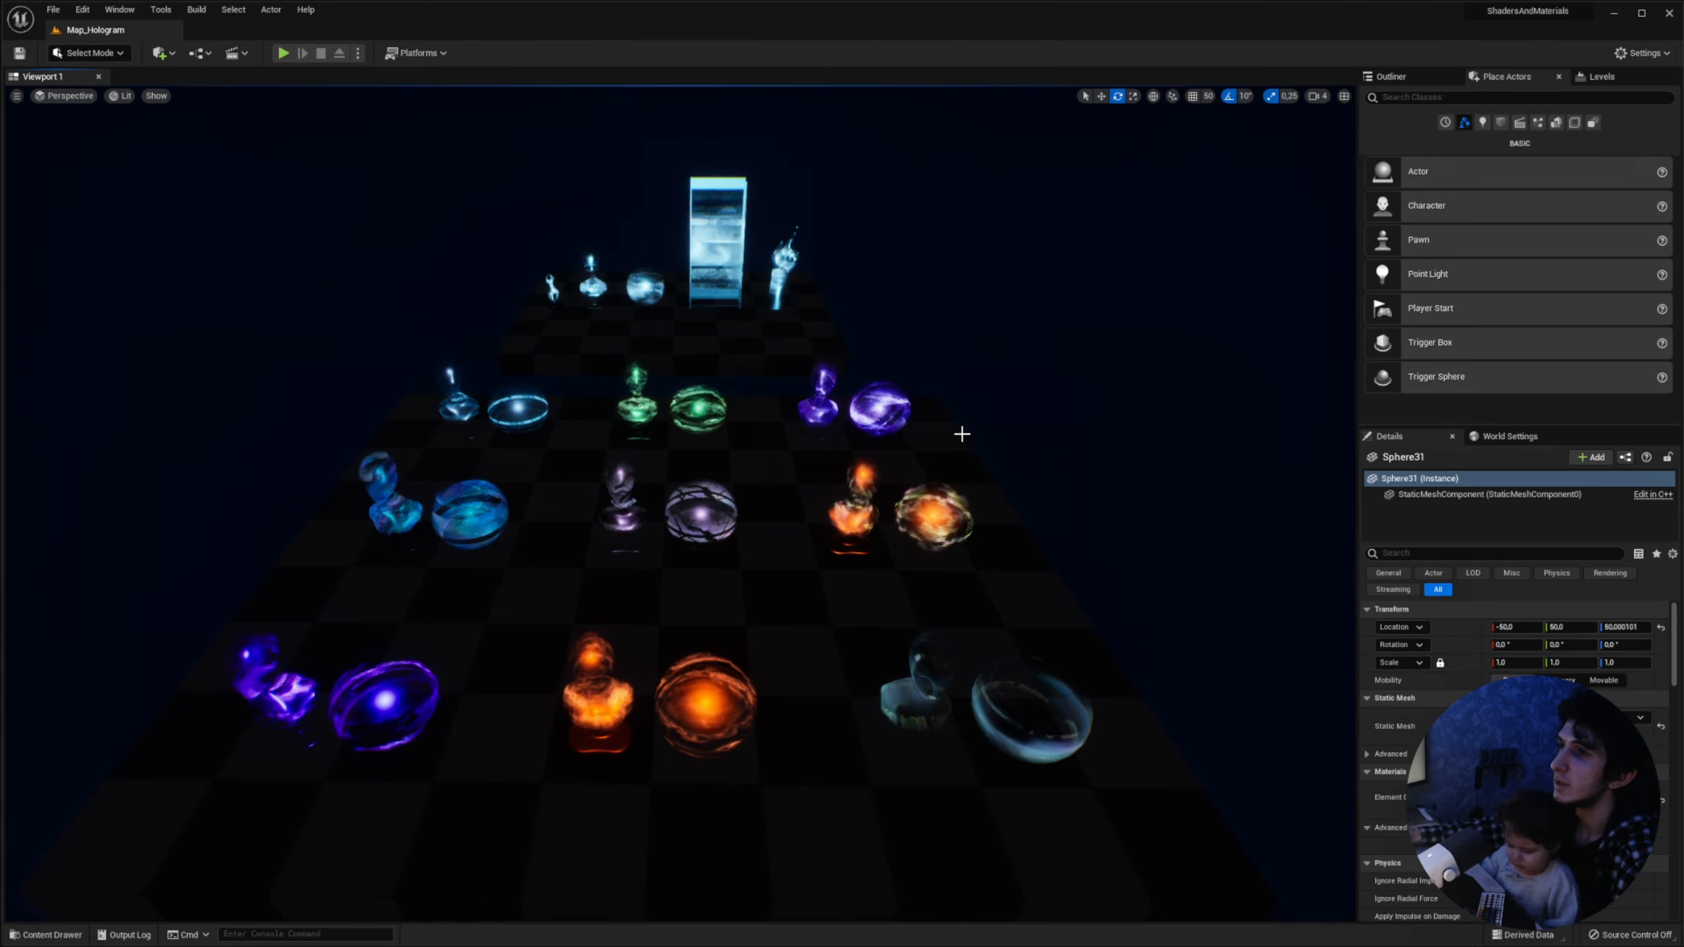
{"action": "mouse_move", "coordinate": [959, 432]}
{"action": "right_mouse_down"}
{"action": "mouse_move", "coordinate": [966, 411]}
{"action": "mouse_move", "coordinate": [958, 432]}
{"action": "right_mouse_up"}
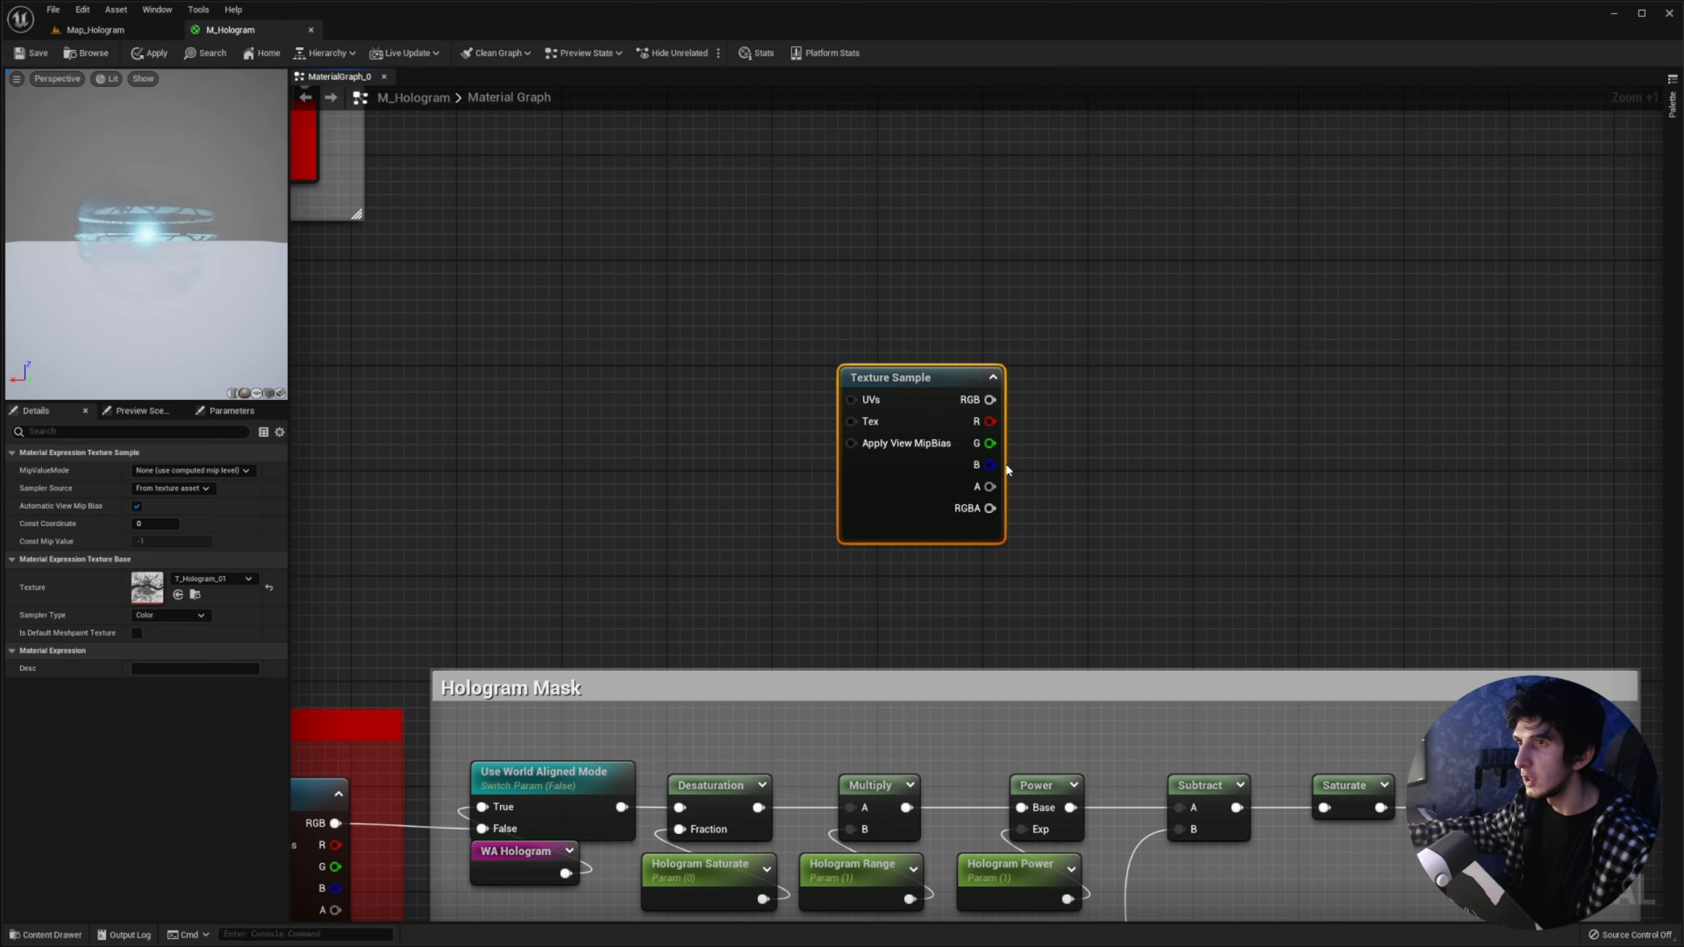
Step: Copy the Hologram Mask's Desaturation, Multiply and Power nodes with their parameters beside the Texture Sample and connect its RGB to Desaturation
{"action": "right_click_drag", "start_coordinate": [1097, 477], "coordinate": [1068, 326]}
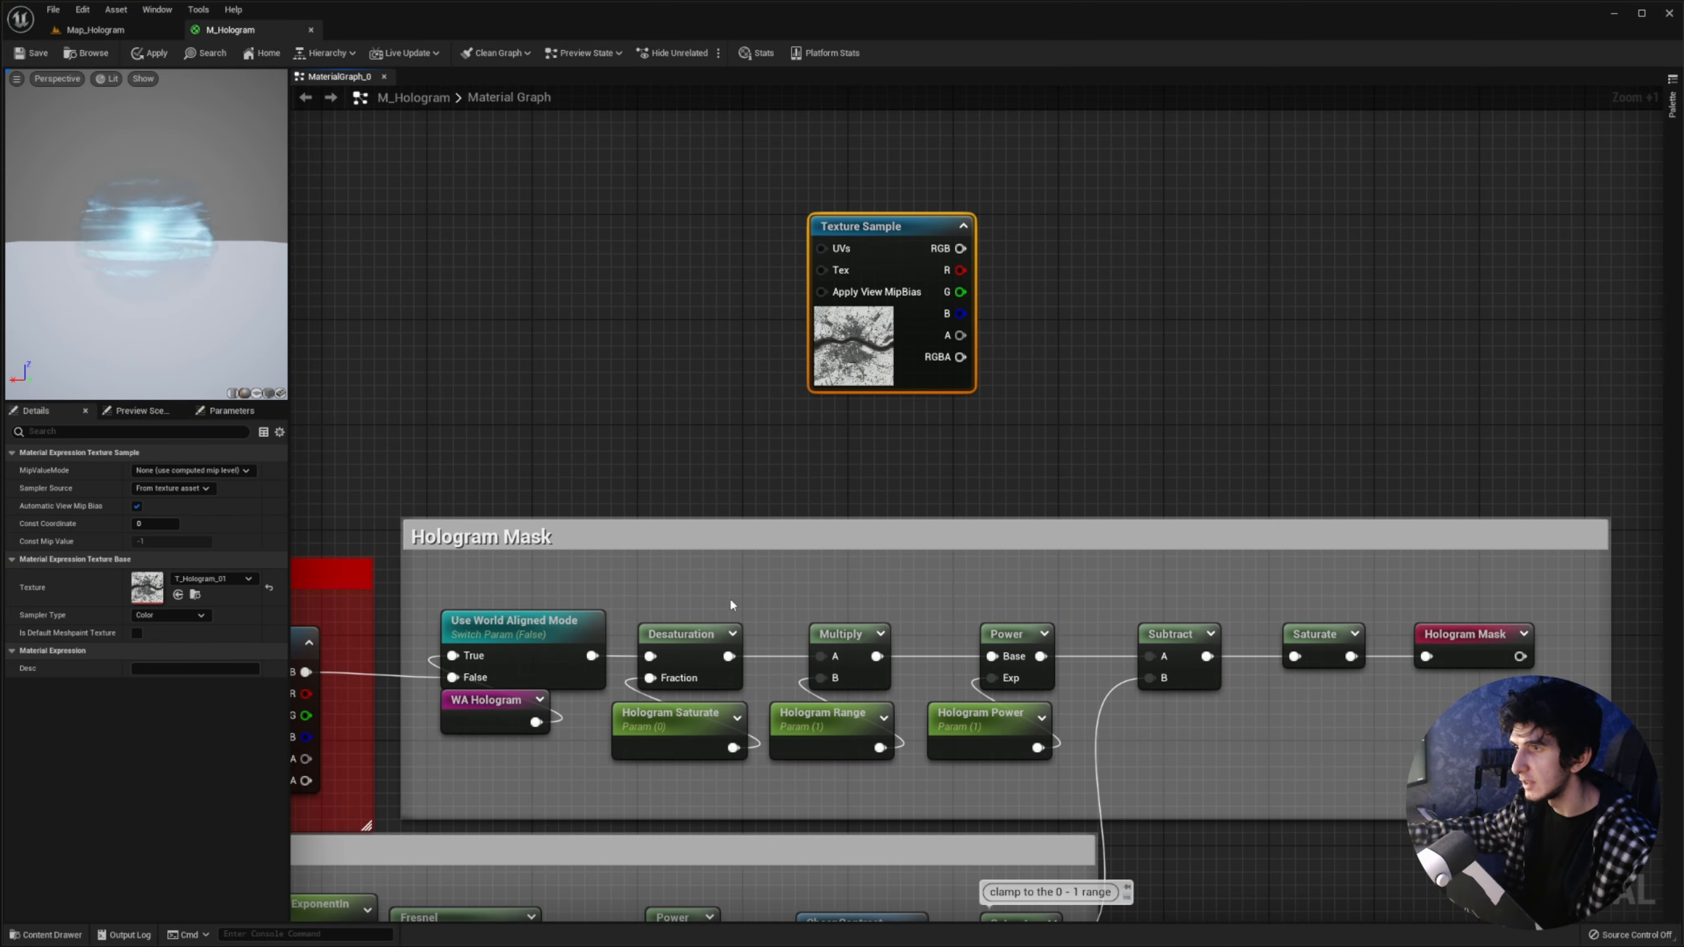
{"action": "left_click_drag", "start_coordinate": [663, 784], "coordinate": [1087, 583]}
{"action": "key", "text": "ctrl+c"}
{"action": "key", "text": "ctrl+v"}
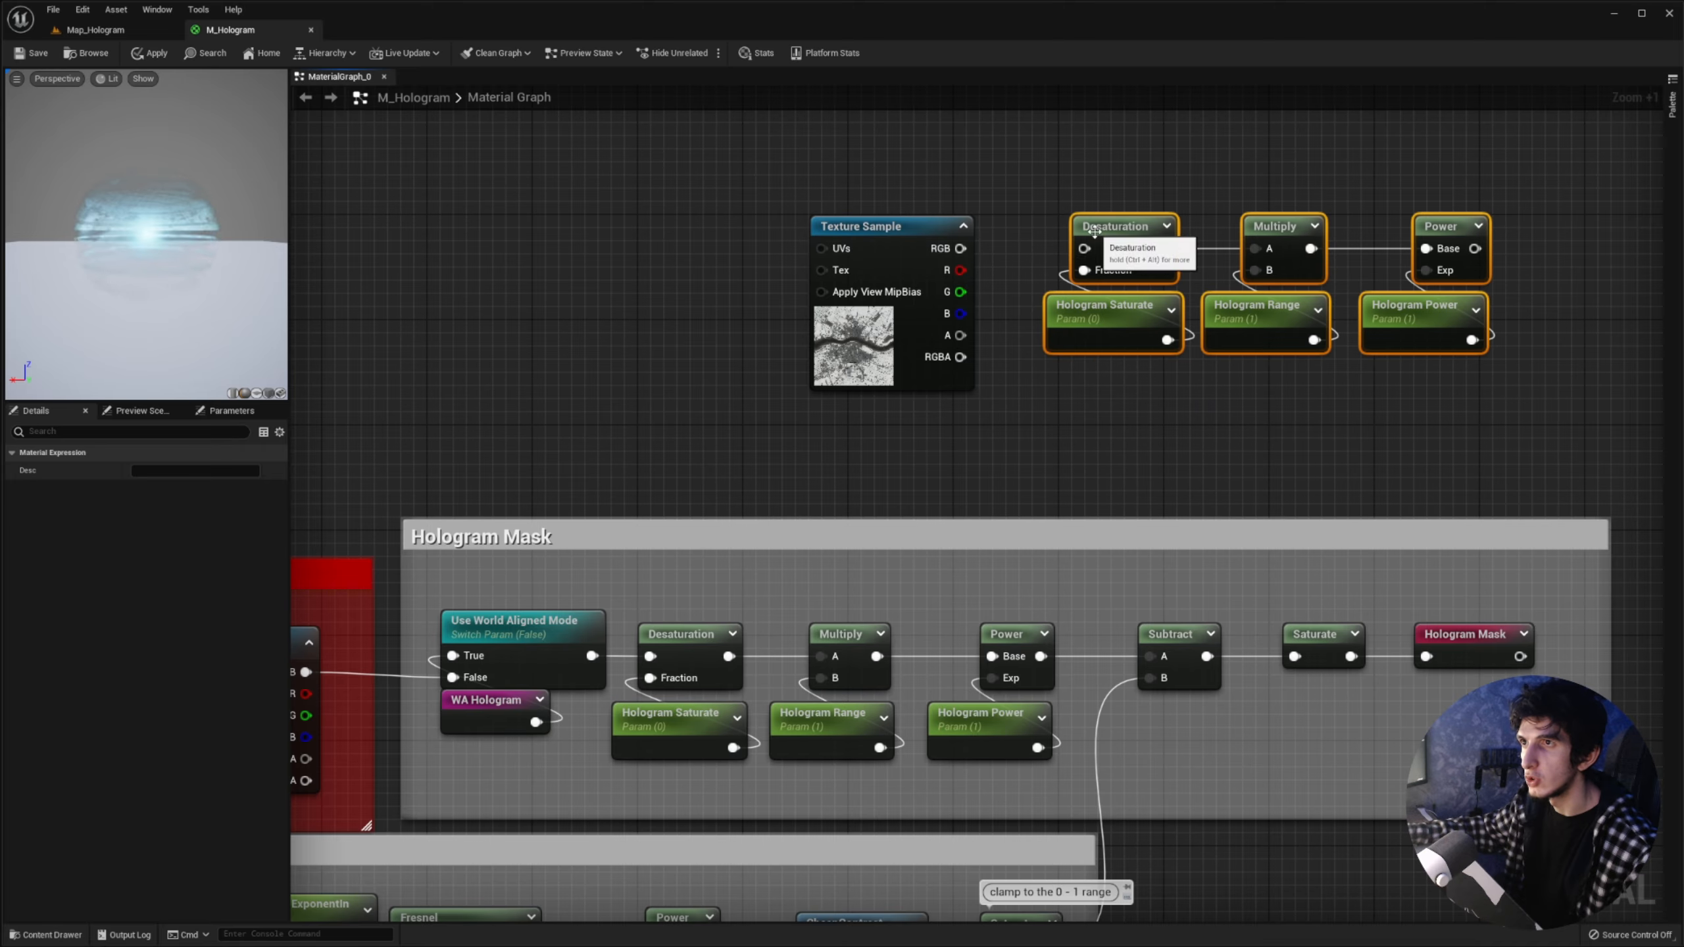
{"action": "left_click_drag", "start_coordinate": [956, 251], "coordinate": [958, 251]}
Step: Examine the copied node chain, focusing on the Desaturation node and its Hologram Saturate parameter
{"action": "right_click_drag", "start_coordinate": [1138, 305], "coordinate": [868, 385]}
{"action": "scroll", "coordinate": [870, 386], "scroll_direction": "up", "scroll_amount": 3}
{"action": "left_click_drag", "start_coordinate": [1324, 519], "coordinate": [831, 240]}
{"action": "right_click_drag", "start_coordinate": [831, 239], "coordinate": [650, 360]}
{"action": "left_click", "coordinate": [651, 360]}
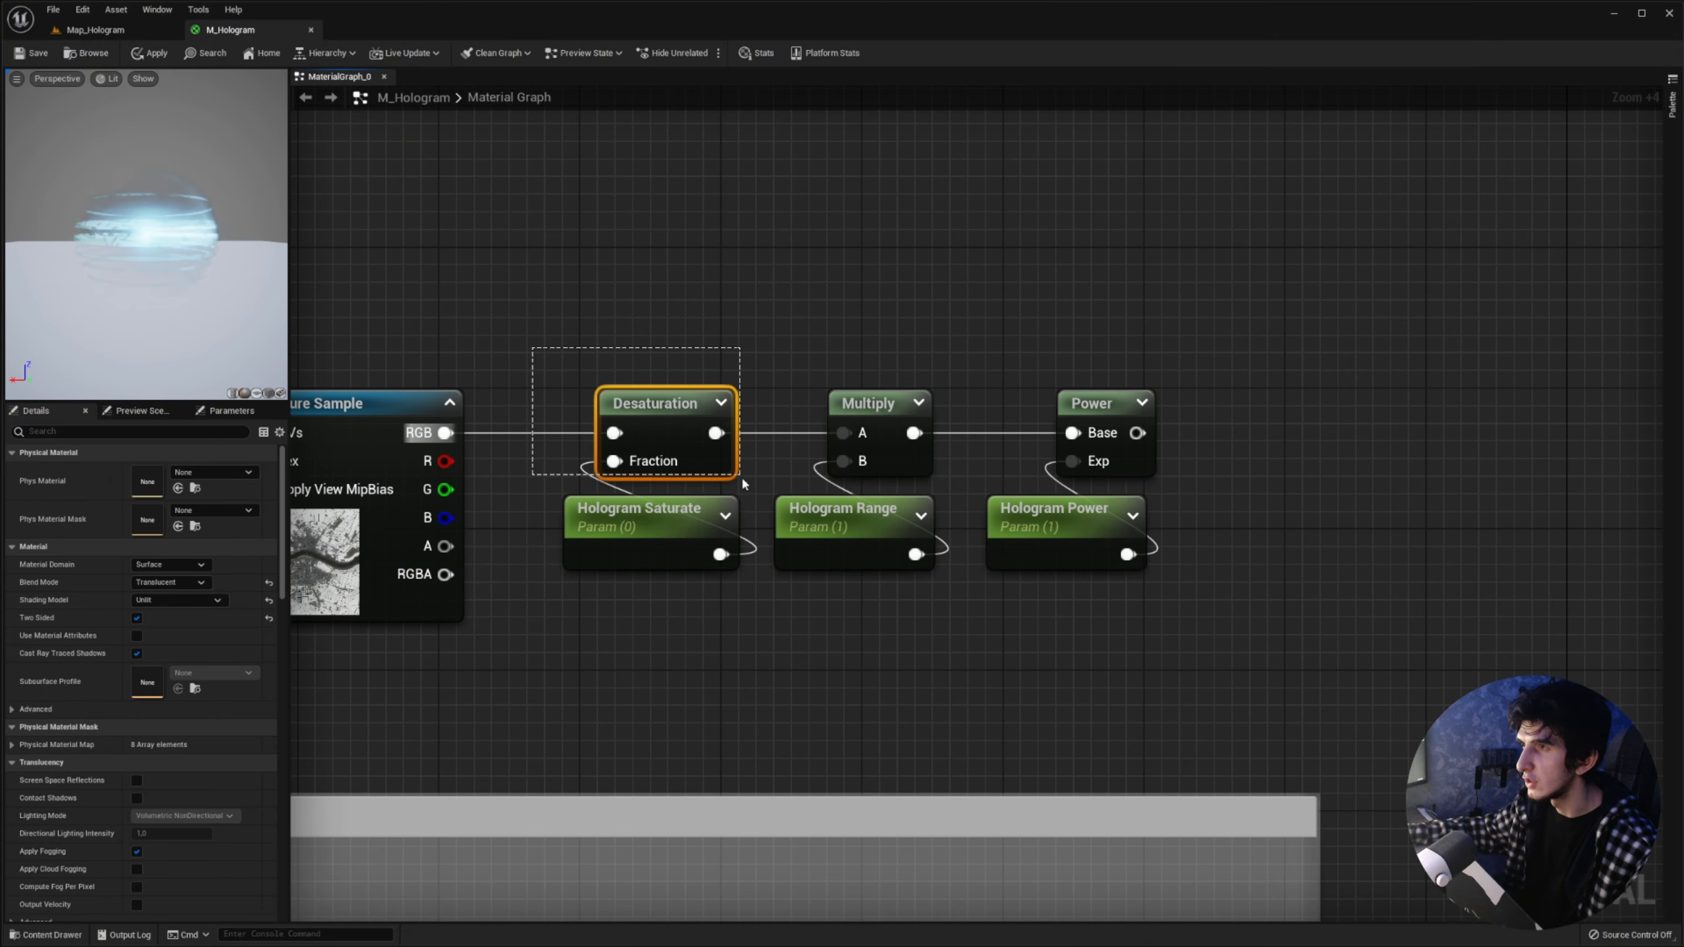
{"action": "left_click_drag", "start_coordinate": [740, 475], "coordinate": [750, 475]}
{"action": "left_click", "coordinate": [650, 524]}
{"action": "left_click", "coordinate": [660, 404]}
Step: Set the Texture Sample's texture to T_Hologram_03 and select the copied Hologram Saturate parameter
{"action": "left_click", "coordinate": [296, 585]}
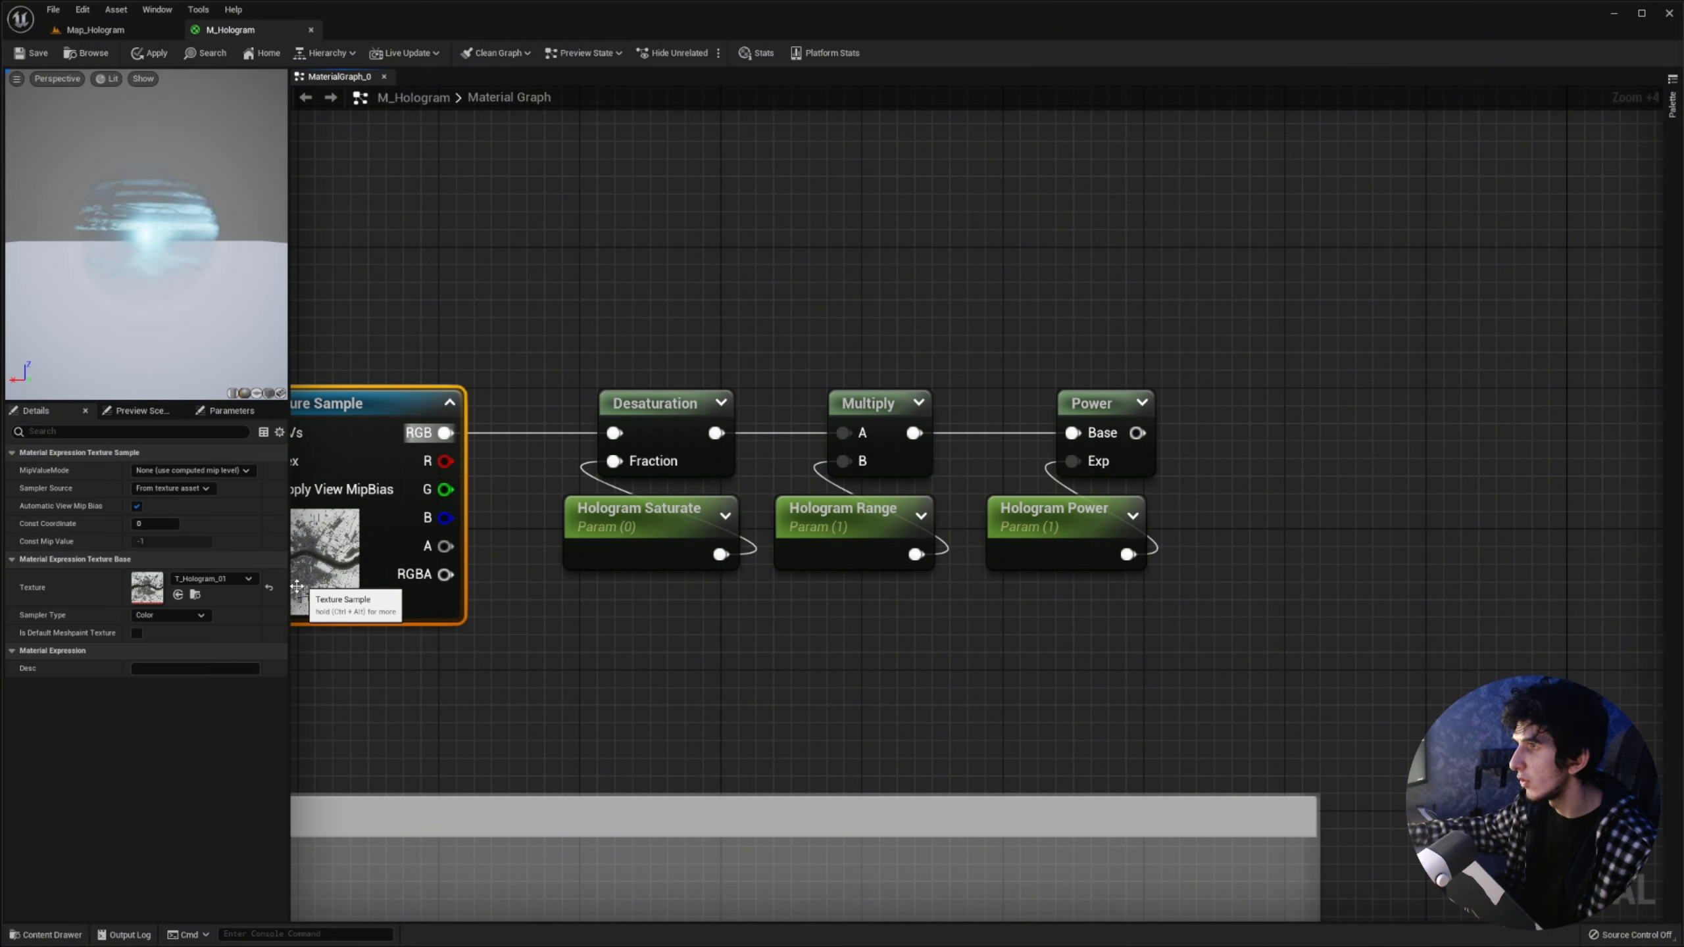
{"action": "left_click", "coordinate": [208, 579]}
{"action": "left_click", "coordinate": [253, 468]}
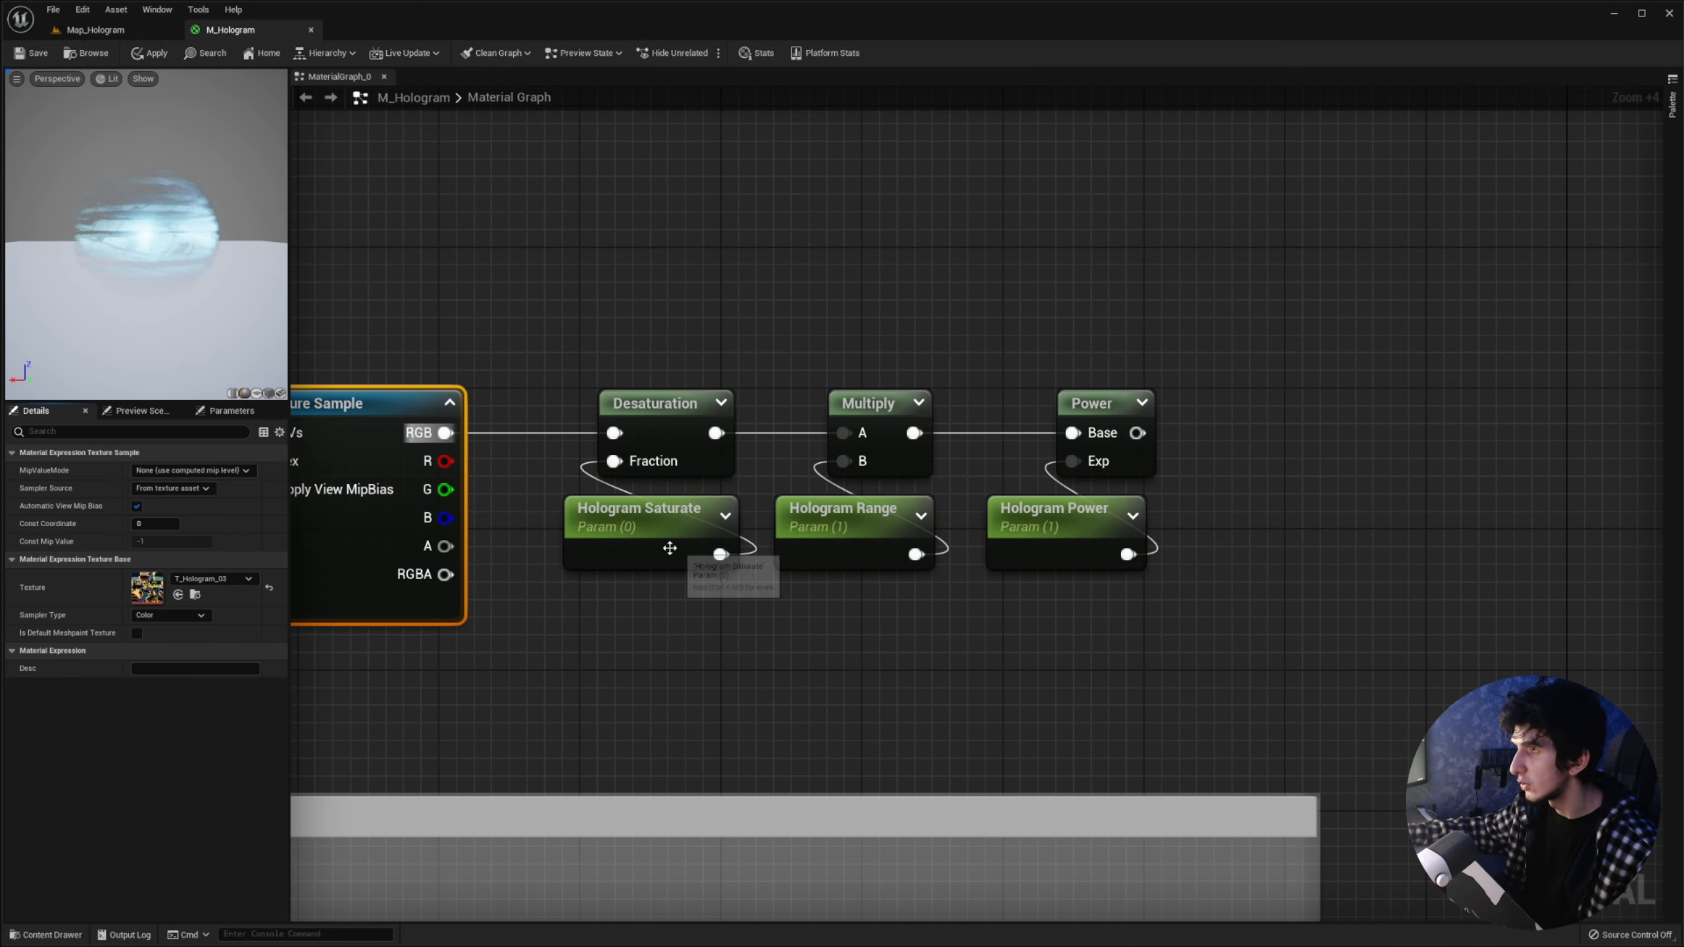
{"action": "left_click", "coordinate": [659, 464]}
{"action": "left_click", "coordinate": [595, 523]}
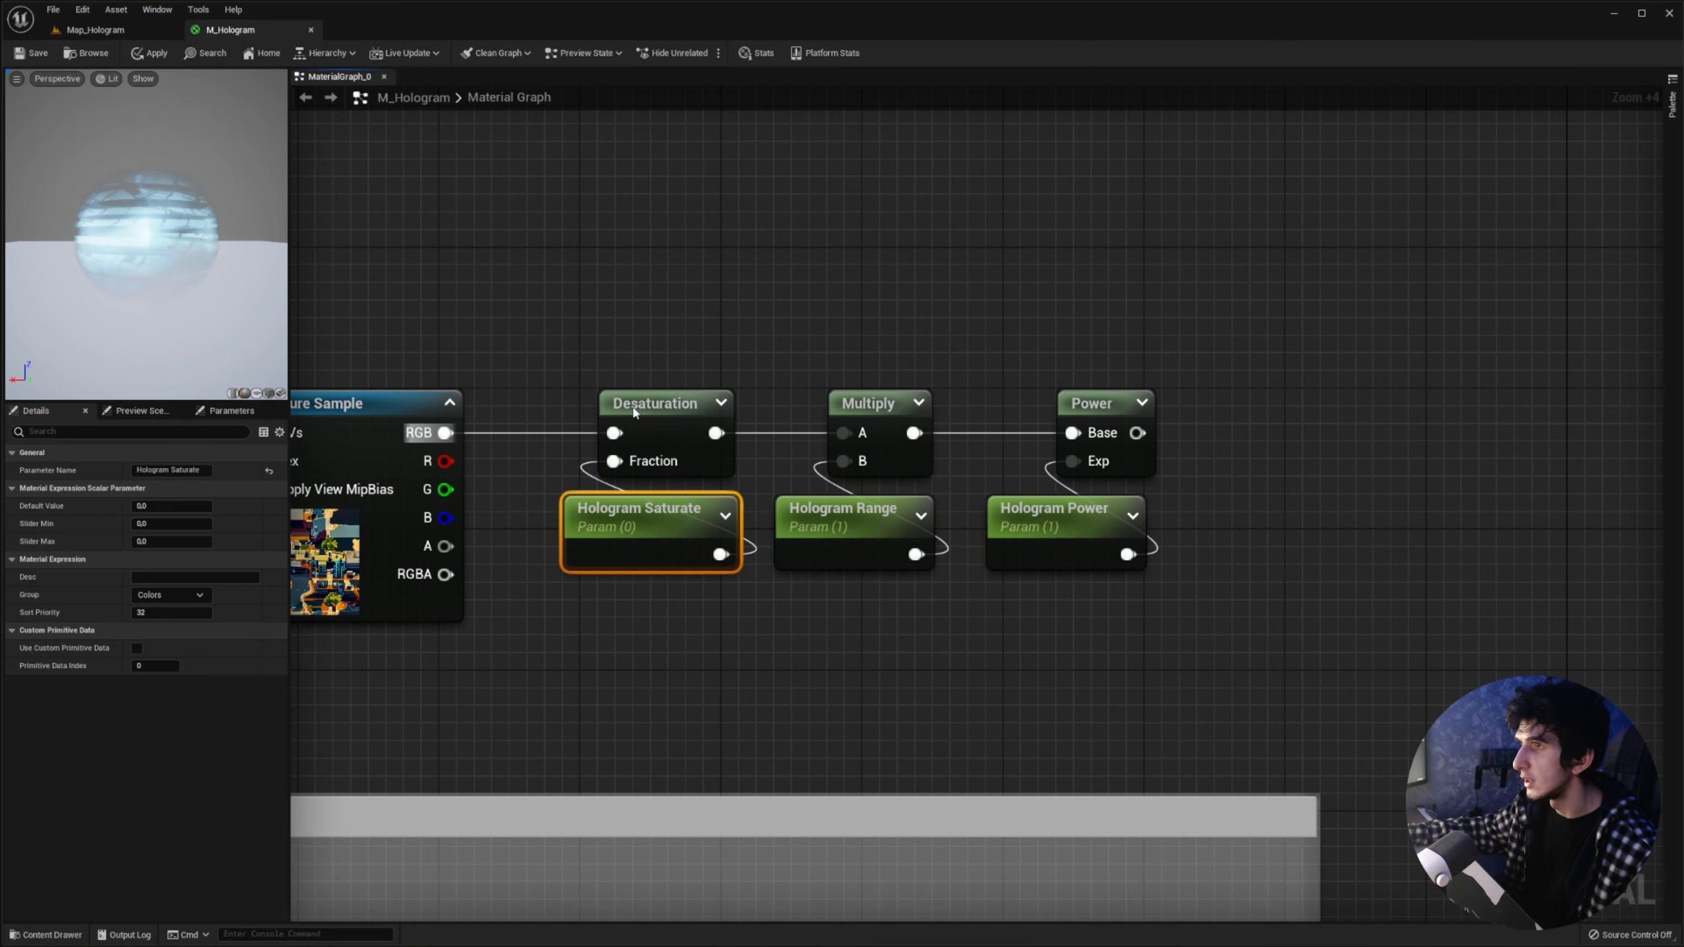
Step: Preview the copied Desaturation node on a plane and set Hologram Saturate's default value to 0.52
{"action": "right_click", "coordinate": [633, 410]}
{"action": "left_click", "coordinate": [669, 438]}
{"action": "right_click_drag", "start_coordinate": [543, 340], "coordinate": [722, 373]}
{"action": "left_click_drag", "start_coordinate": [199, 285], "coordinate": [205, 302]}
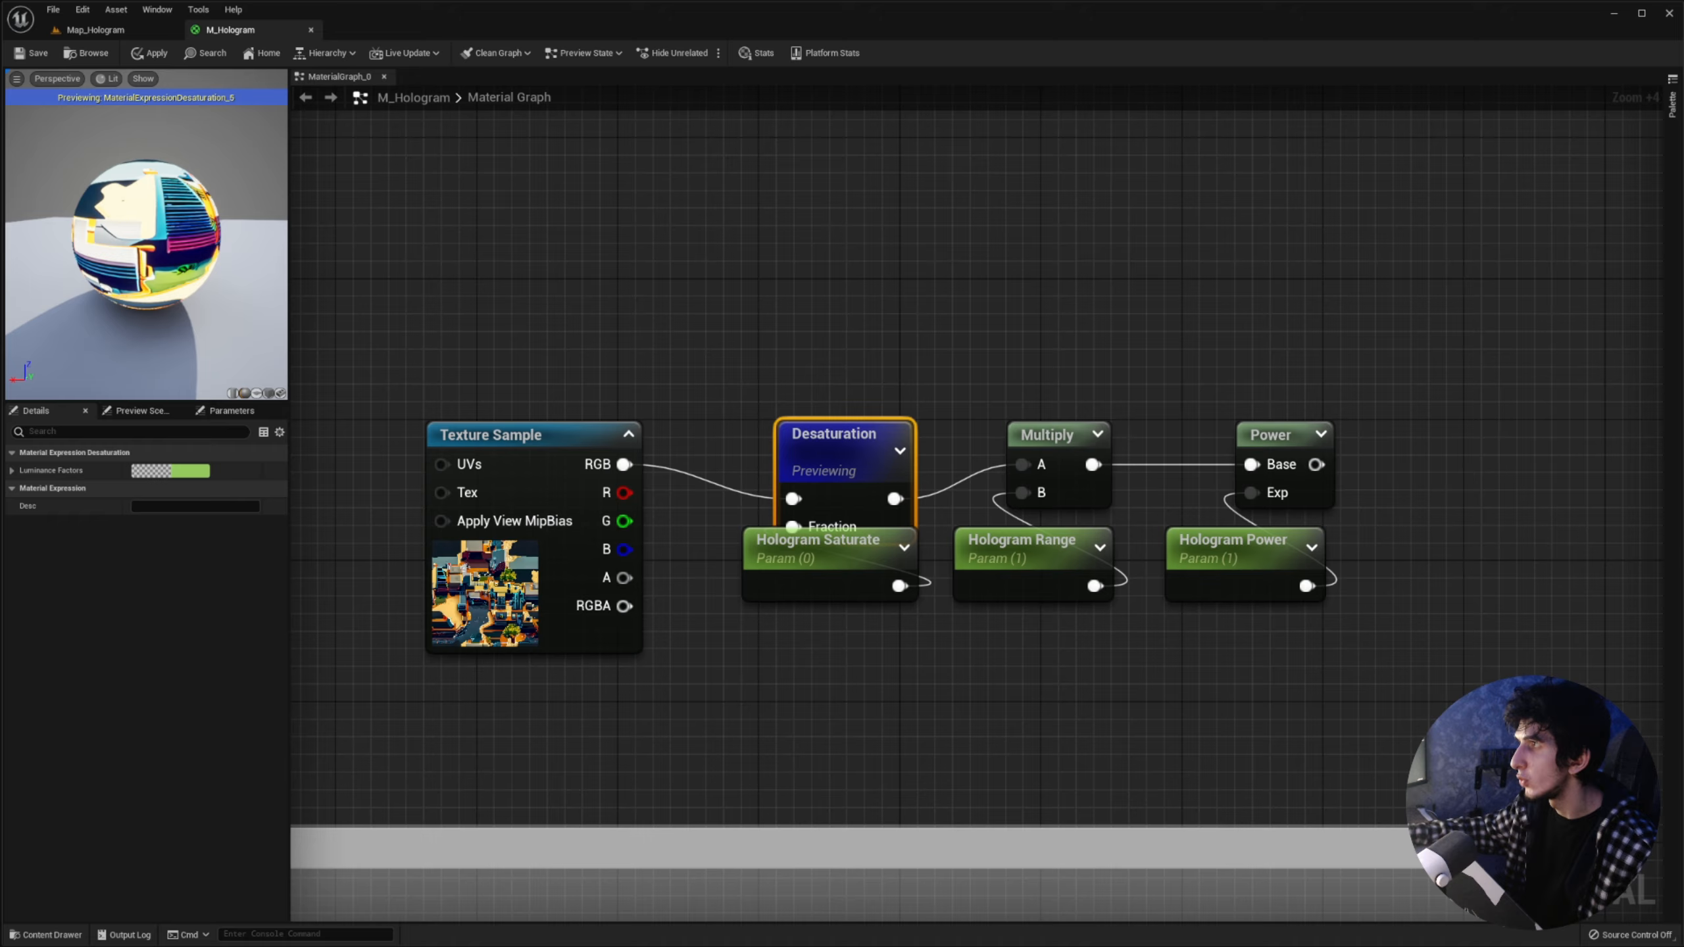
{"action": "left_click", "coordinate": [258, 393]}
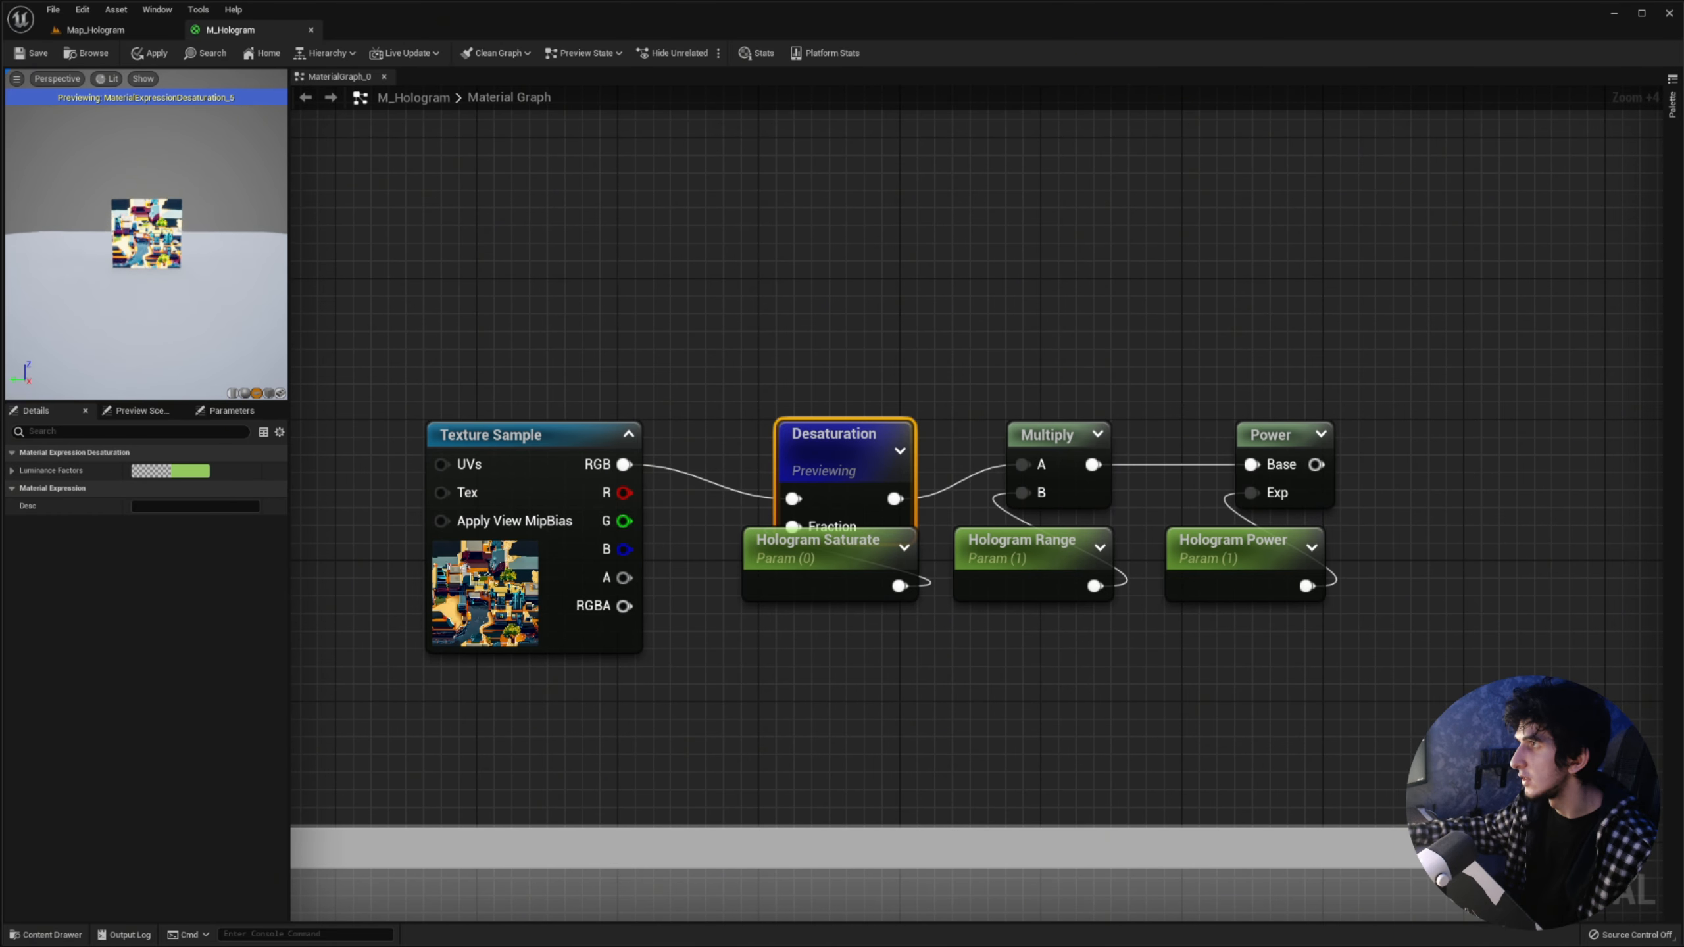
{"action": "left_click", "coordinate": [793, 544]}
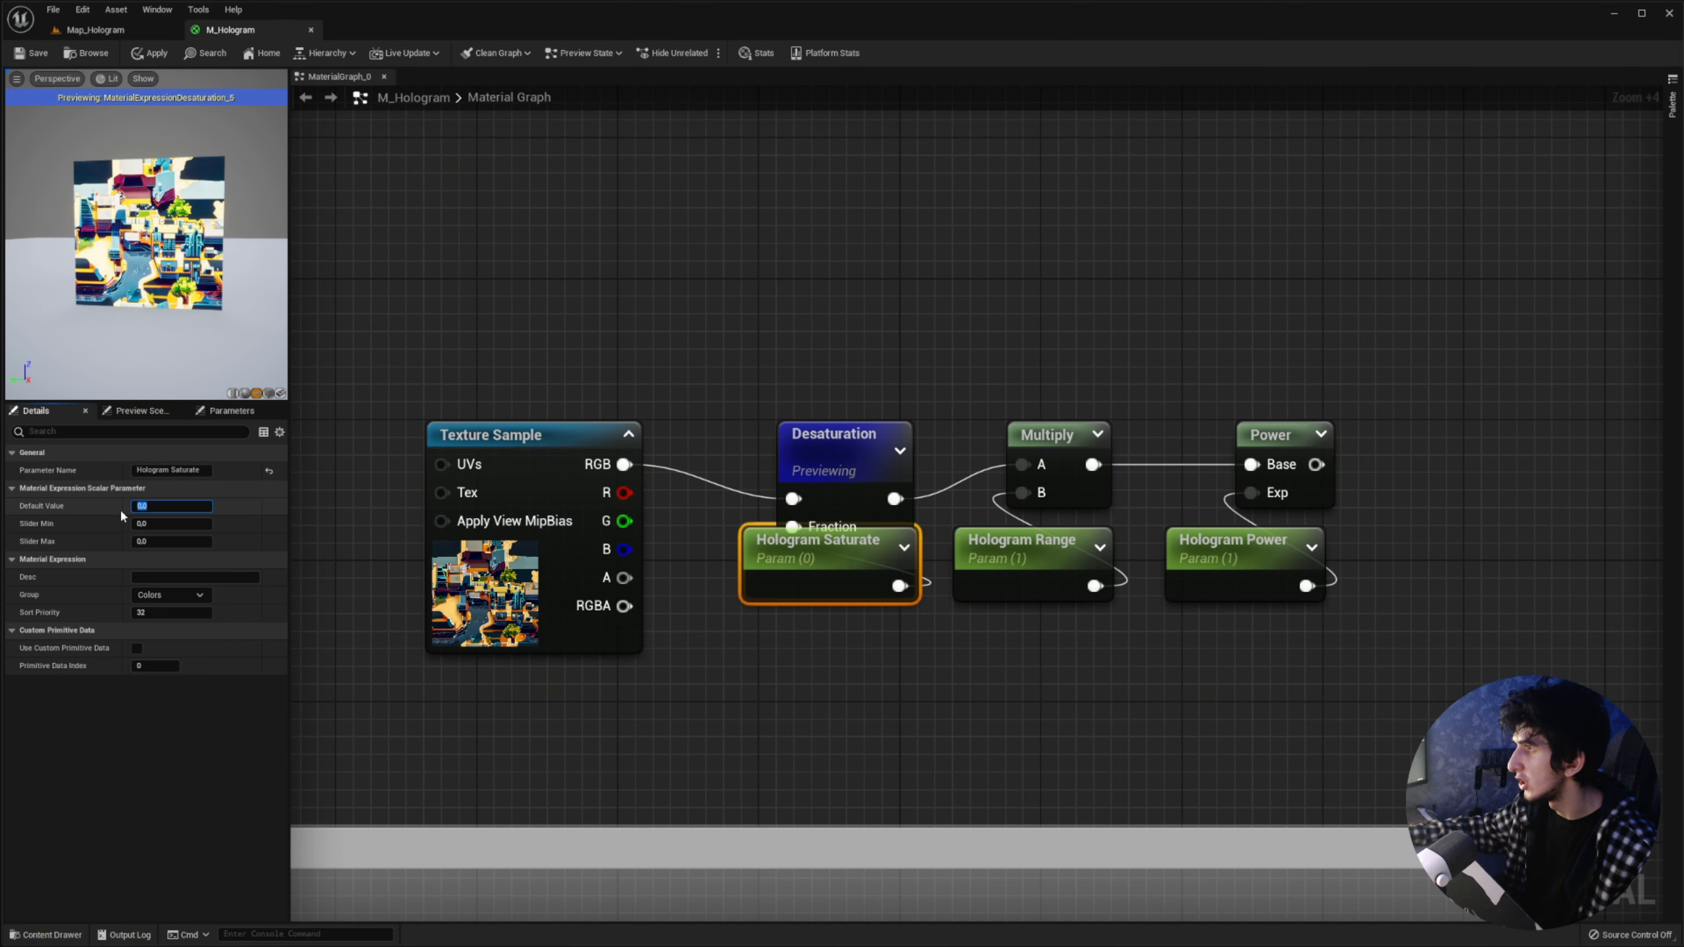
{"action": "left_click_drag", "start_coordinate": [141, 506], "coordinate": [162, 505]}
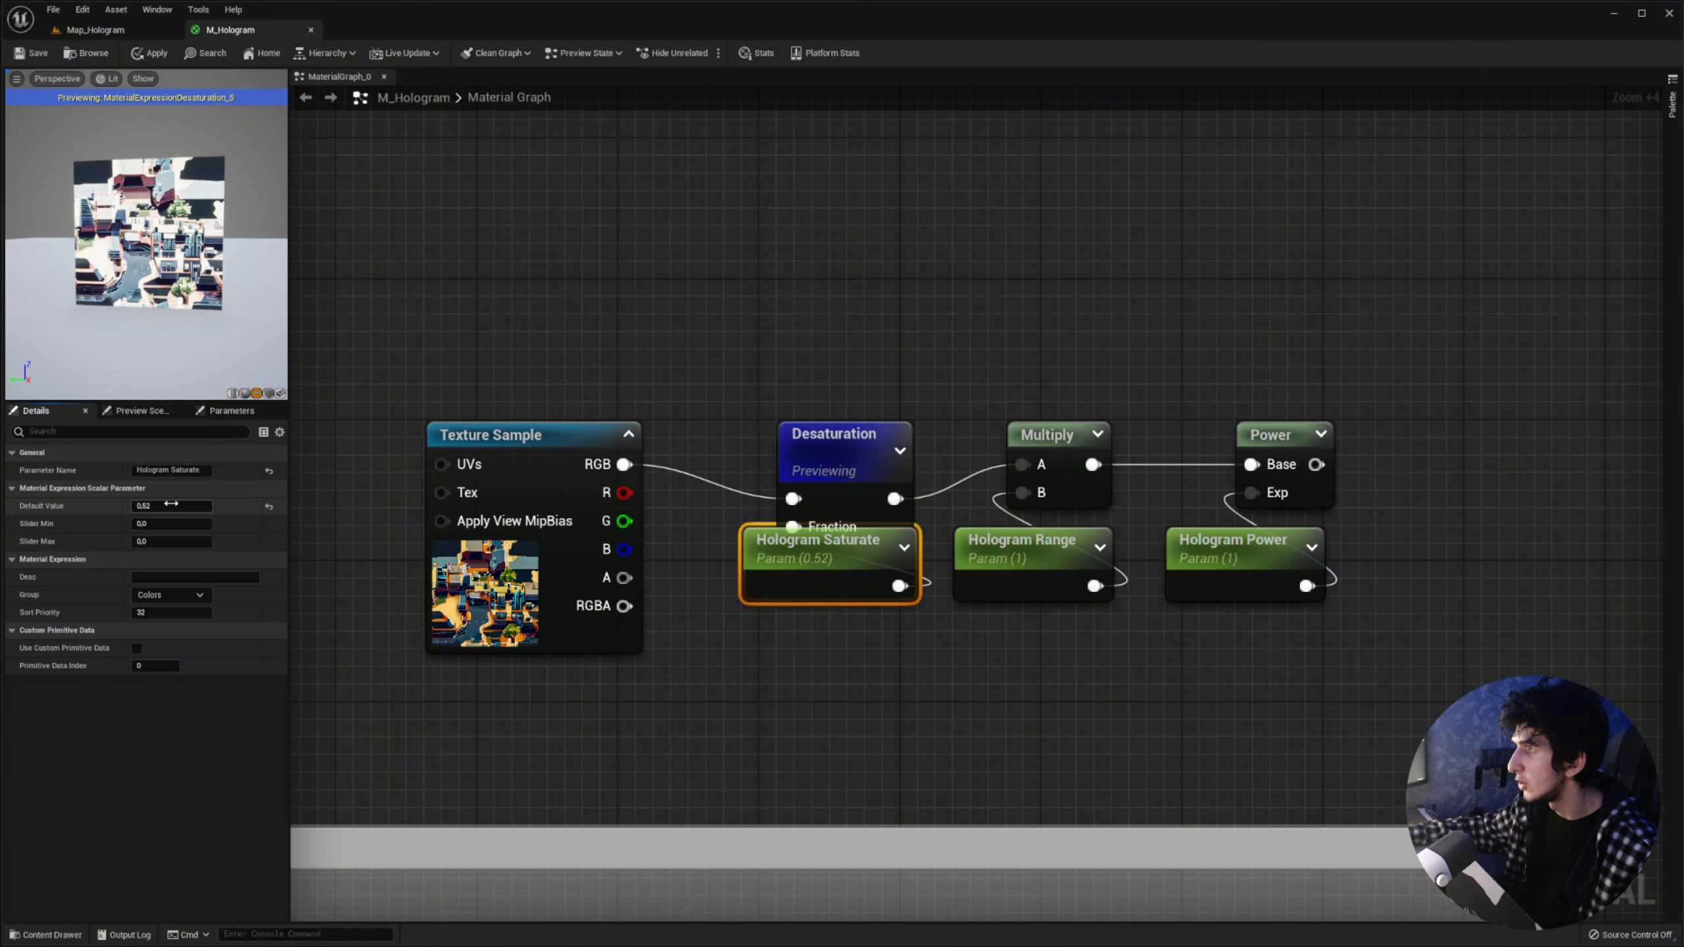
Step: Examine the copied Multiply node with Hologram Range and the Power node with Hologram Power
{"action": "right_click_drag", "start_coordinate": [1148, 343], "coordinate": [961, 359]}
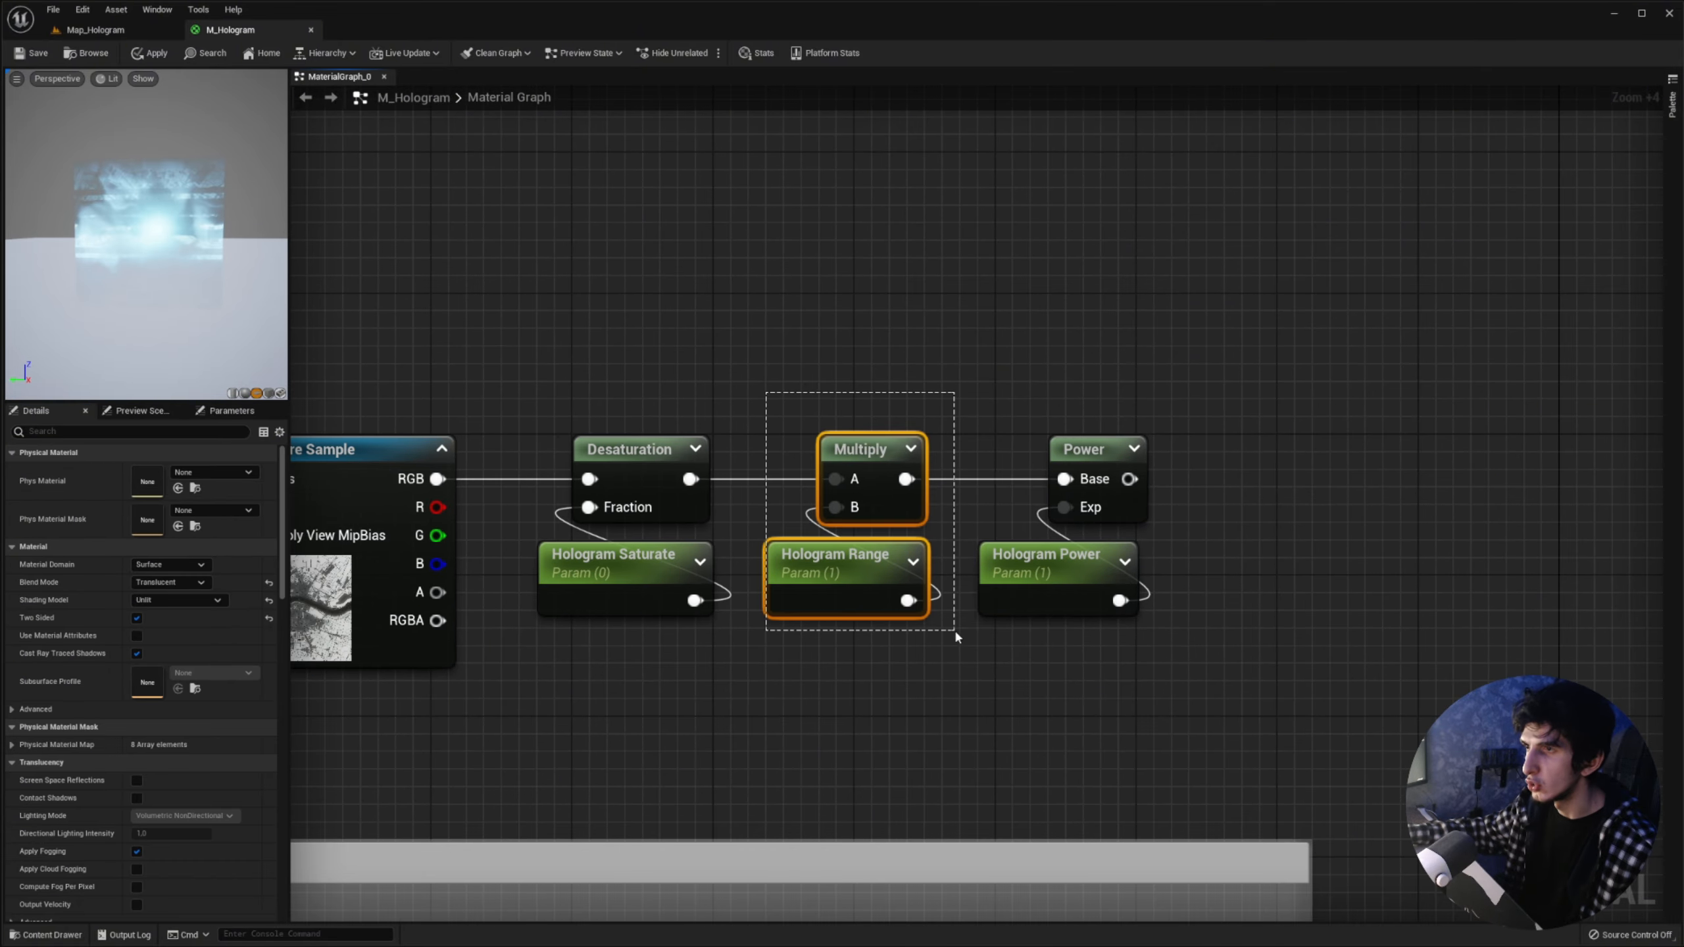
{"action": "left_click_drag", "start_coordinate": [954, 632], "coordinate": [945, 636]}
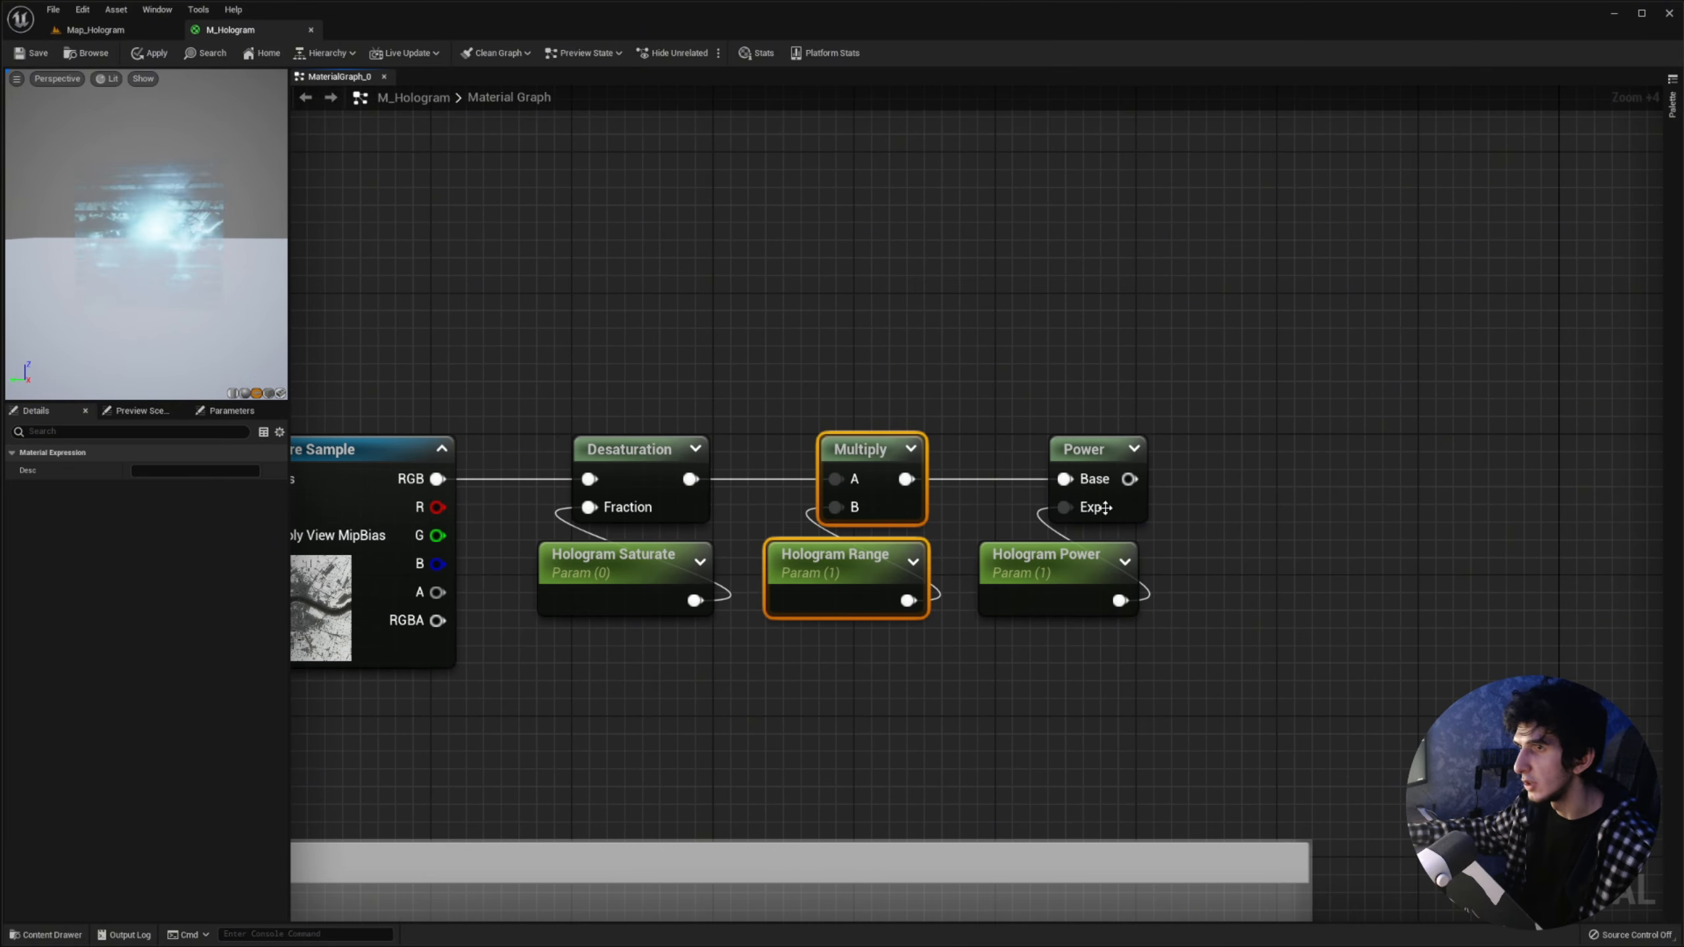
{"action": "left_click", "coordinate": [1085, 445]}
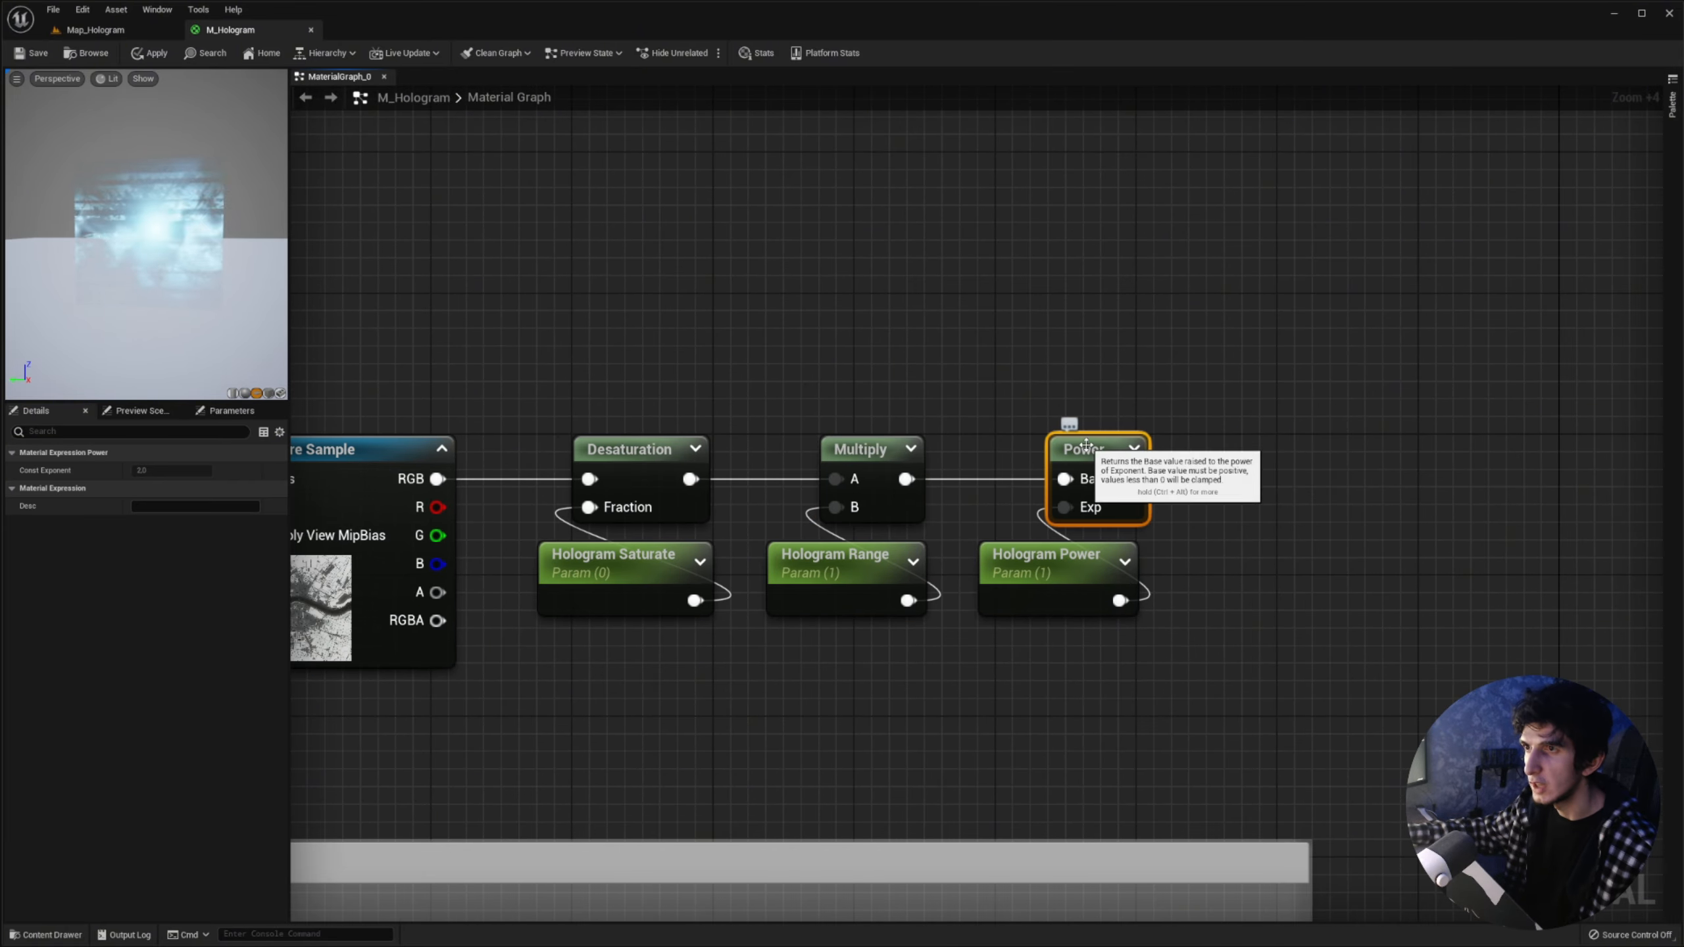
{"action": "left_click", "coordinate": [1030, 570]}
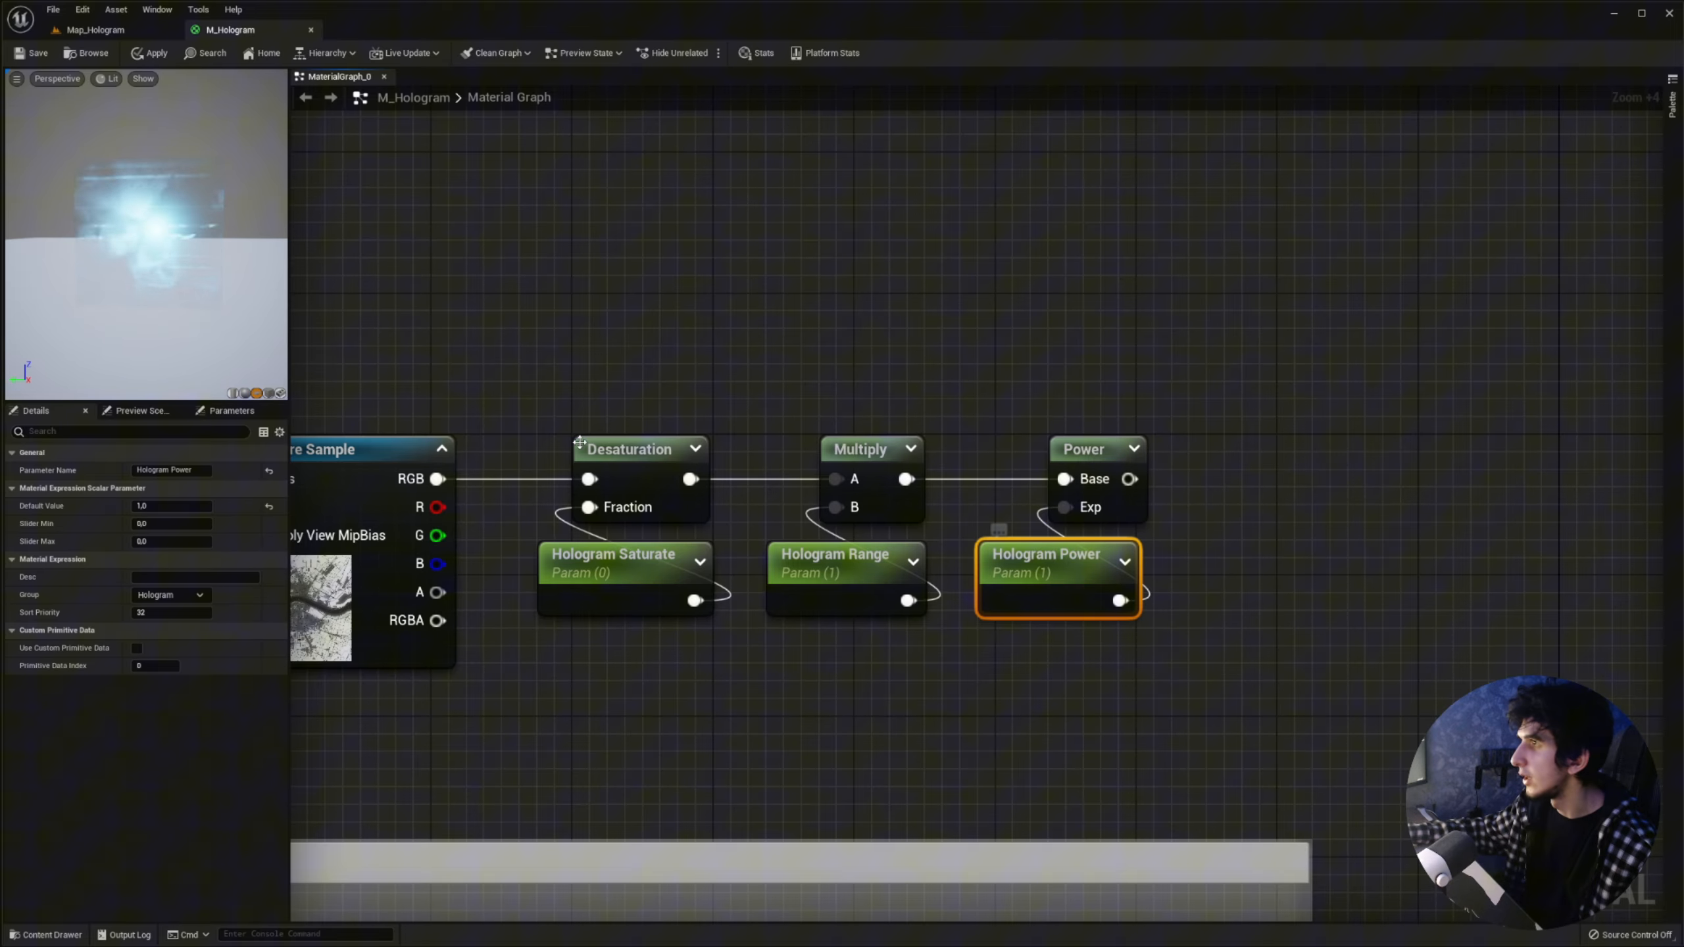
{"action": "left_click", "coordinate": [1099, 451]}
{"action": "left_click", "coordinate": [980, 557]}
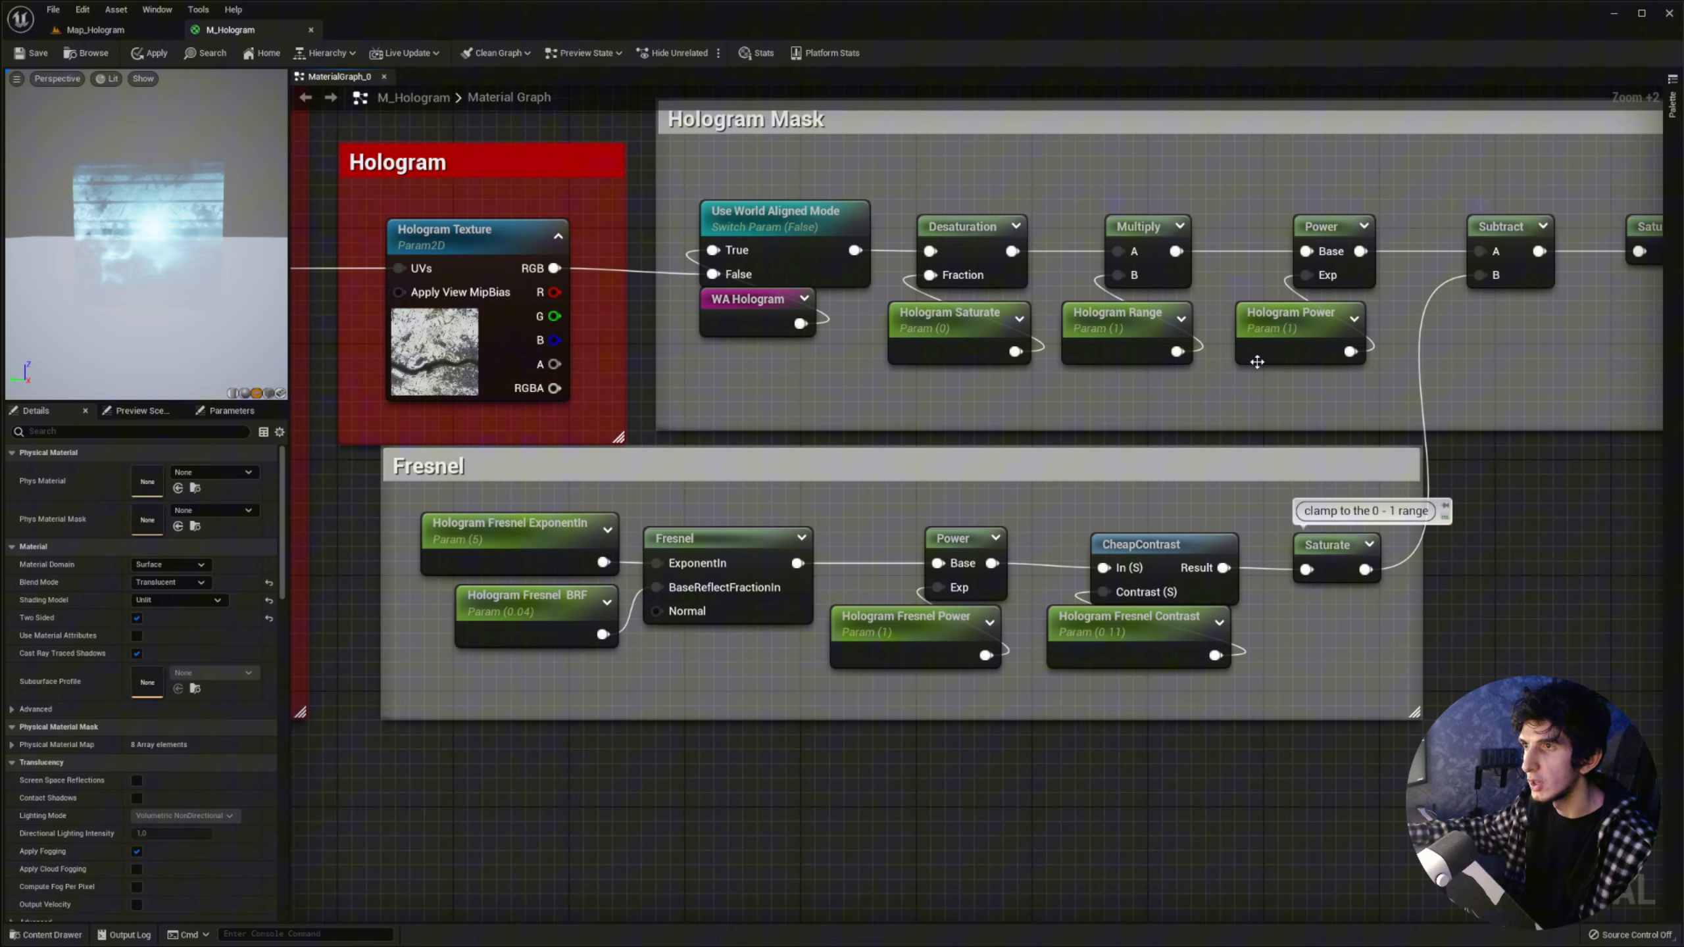
Step: Review the nodes in the Fresnel section and preview the Fresnel node on a sphere
{"action": "left_click_drag", "start_coordinate": [365, 470], "coordinate": [643, 566]}
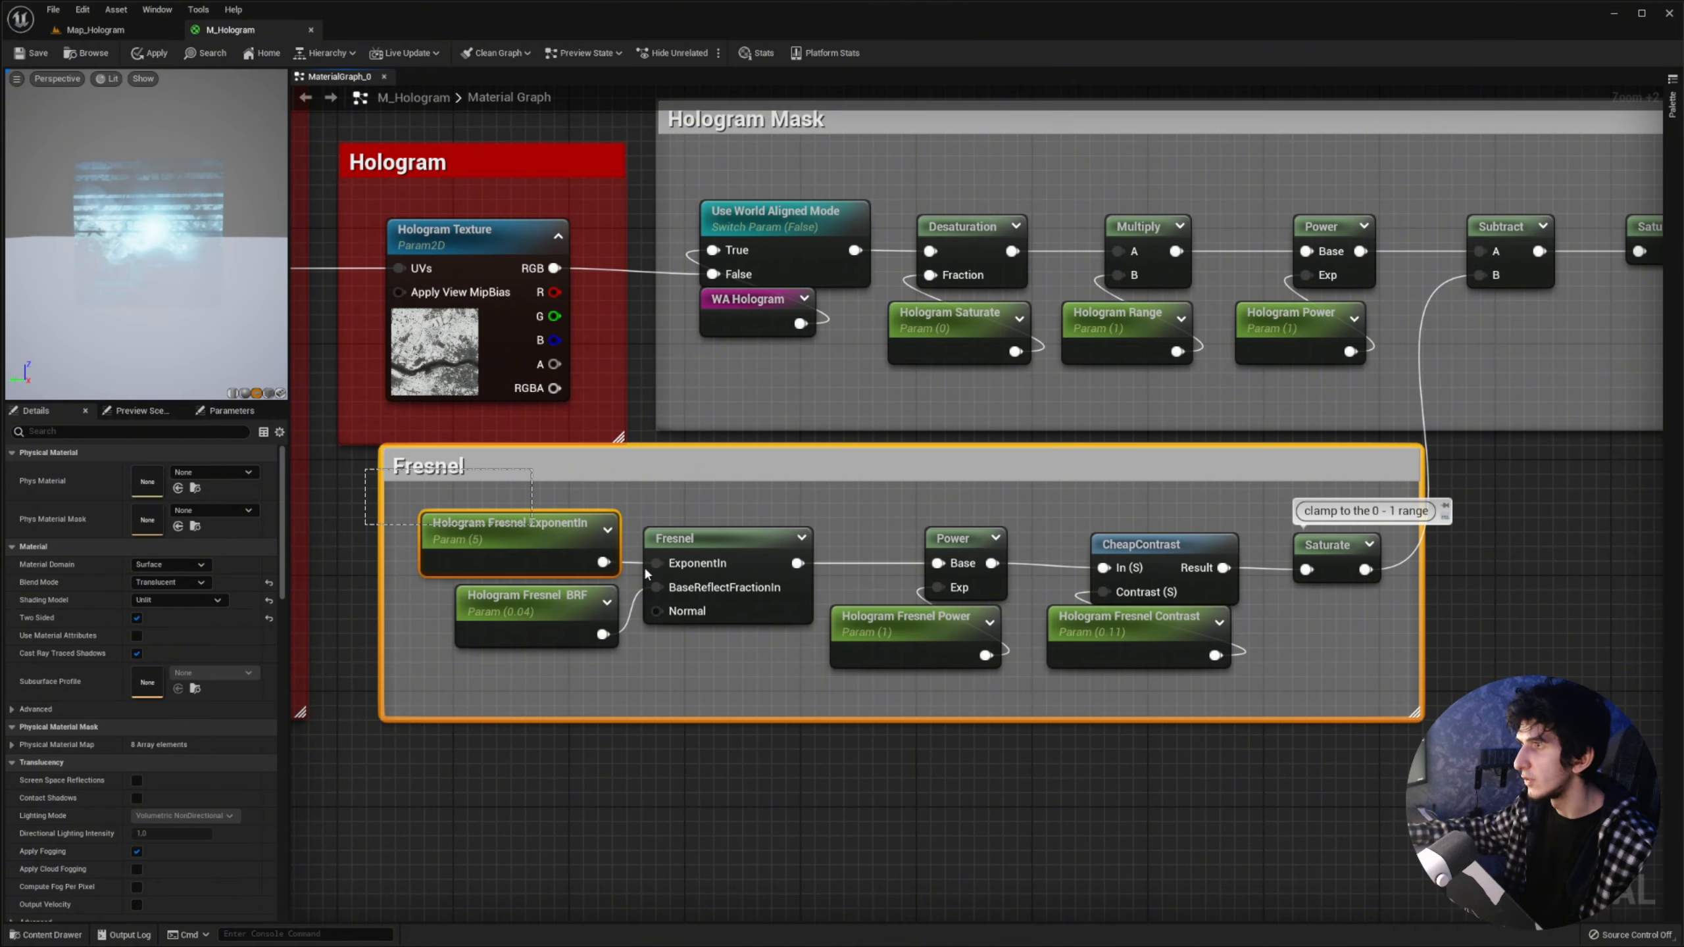
{"action": "left_click_drag", "start_coordinate": [646, 569], "coordinate": [1382, 680]}
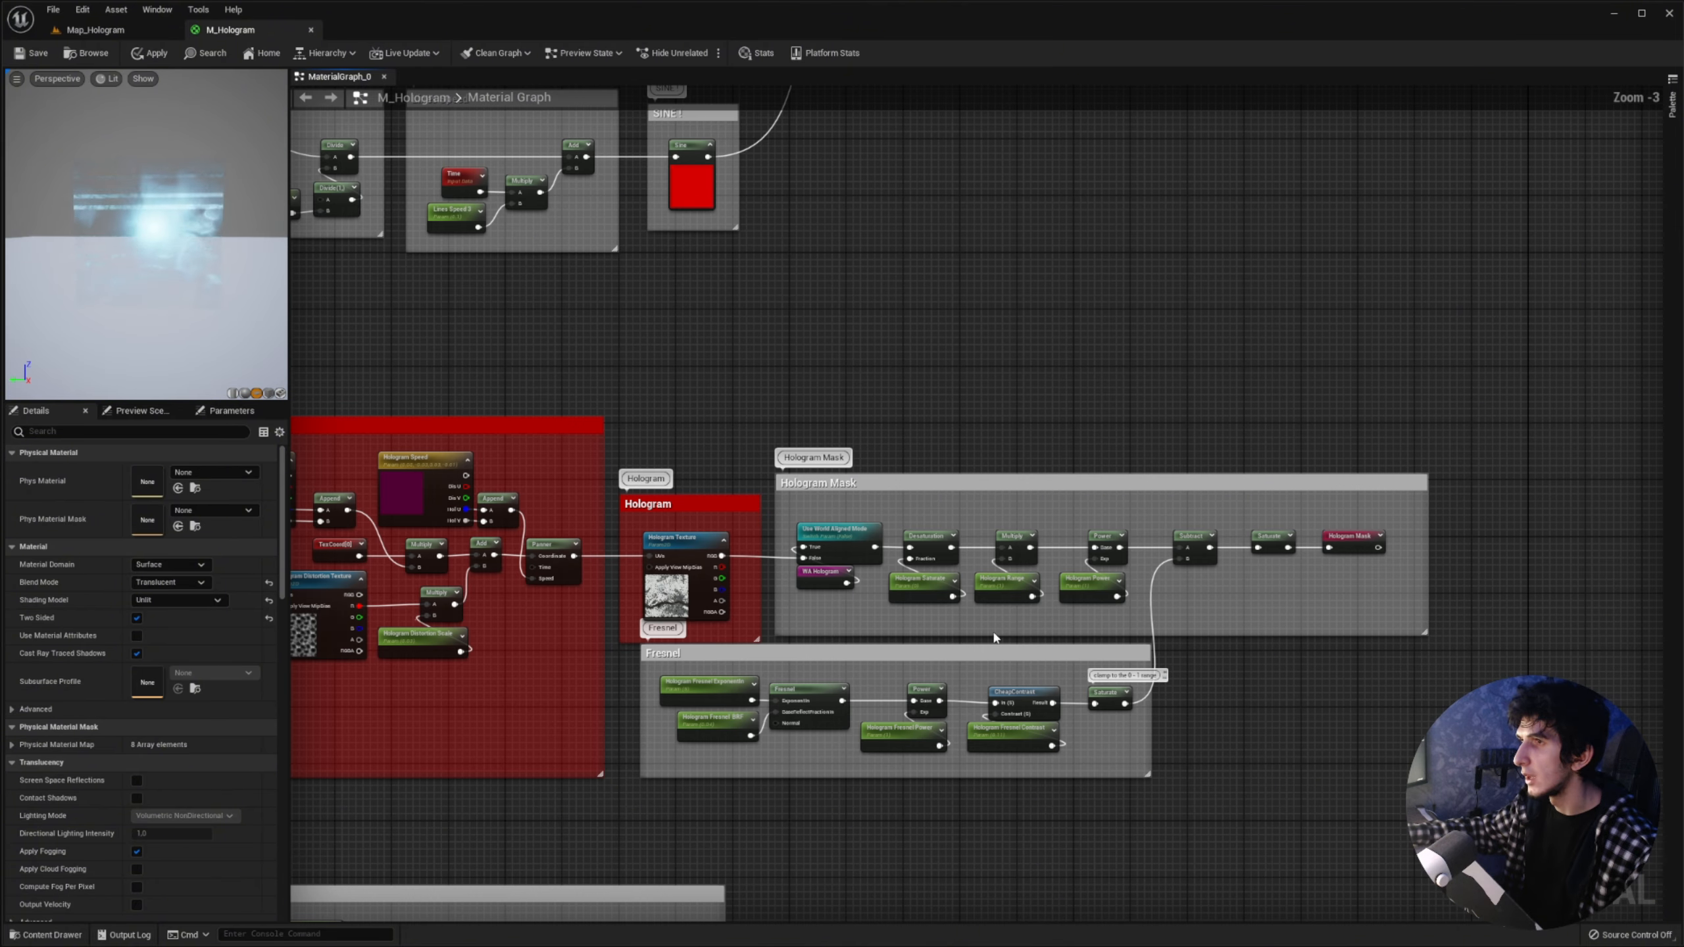
{"action": "right_click_drag", "start_coordinate": [997, 640], "coordinate": [1060, 525]}
{"action": "scroll", "coordinate": [824, 552], "scroll_direction": "up", "scroll_amount": 4}
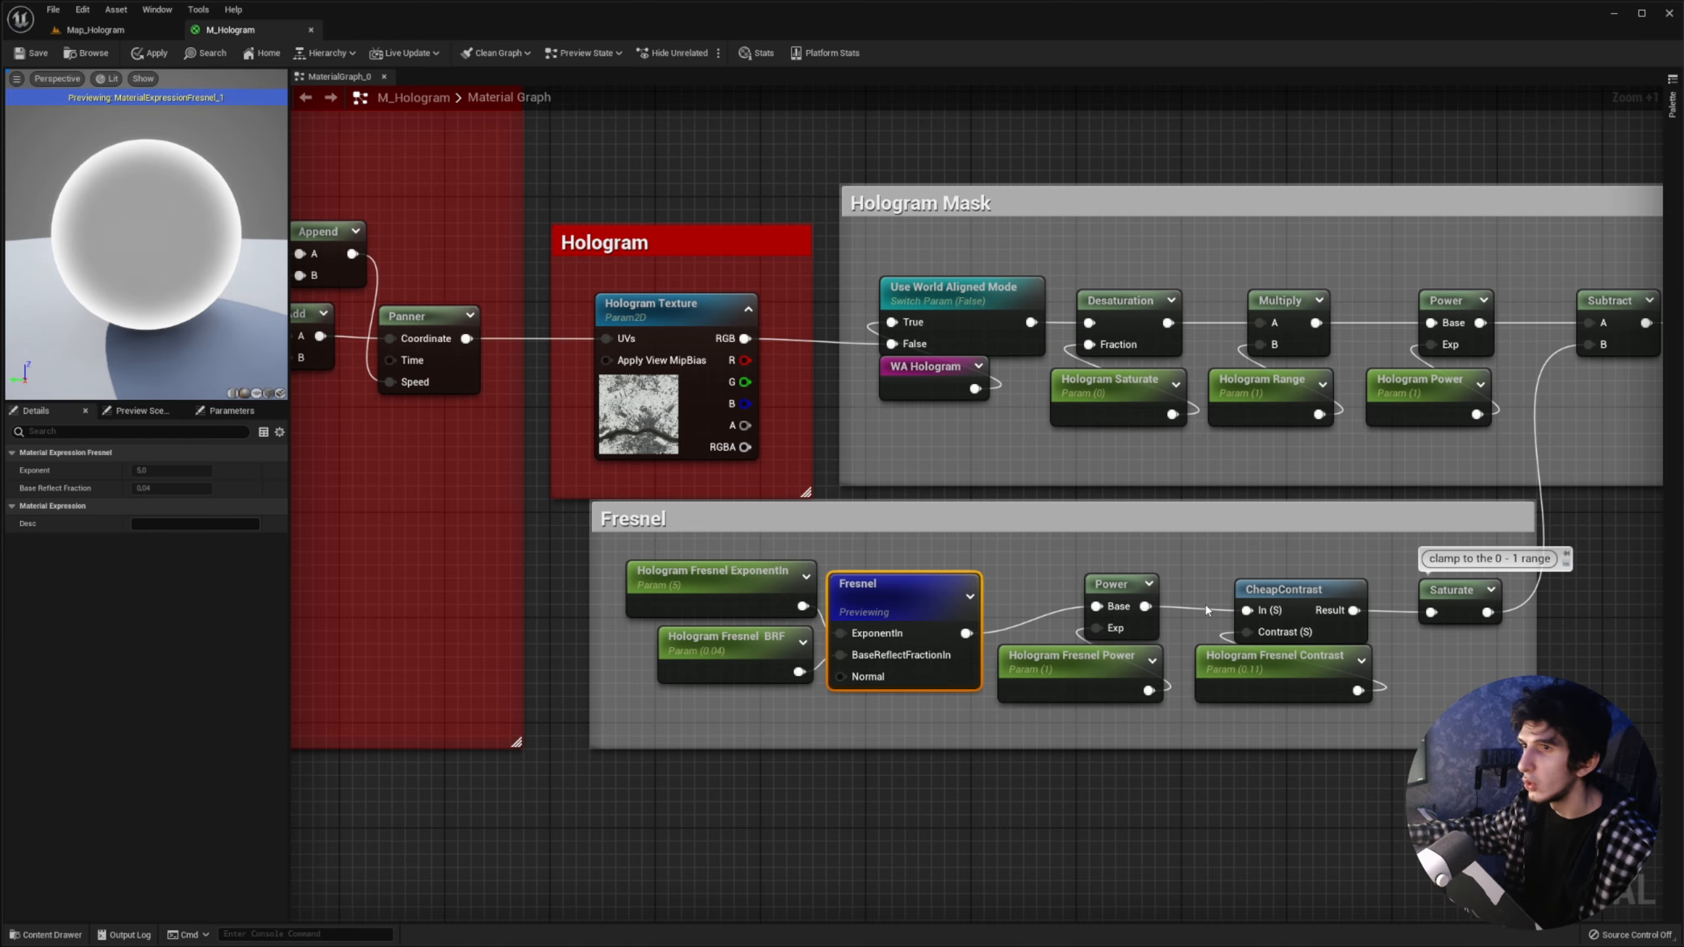
Step: Preview the CheapContrast node and the Saturate node at the end of the Fresnel section
{"action": "right_click", "coordinate": [1292, 634]}
{"action": "left_click", "coordinate": [1332, 686]}
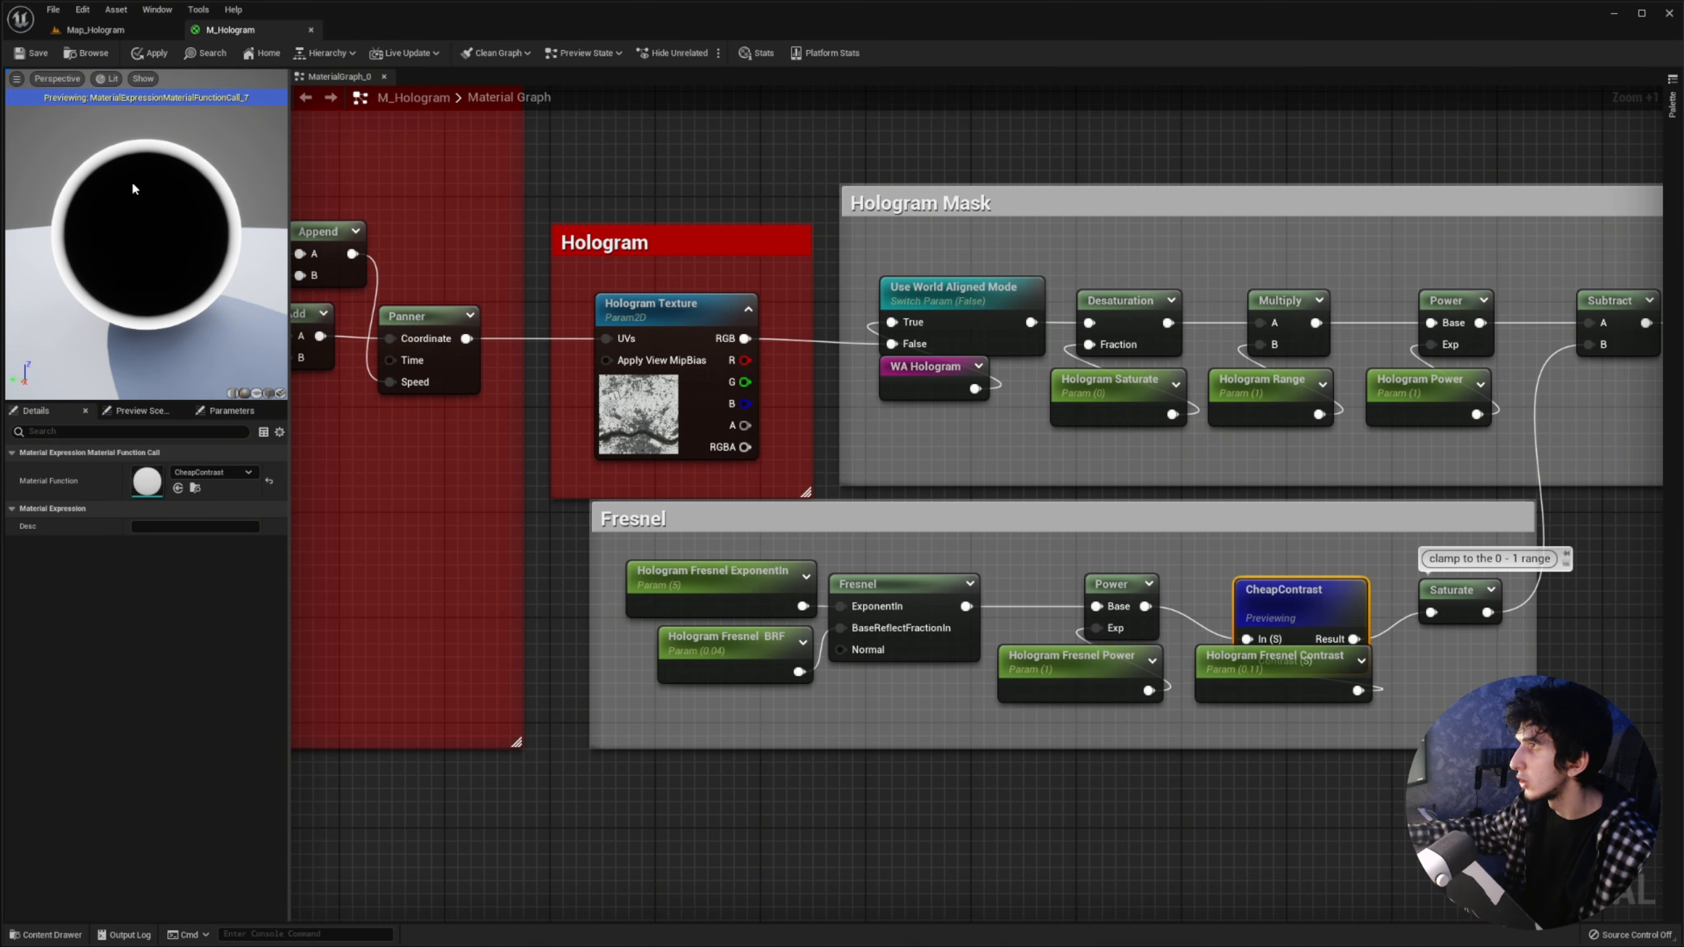
{"action": "right_click_drag", "start_coordinate": [1503, 617], "coordinate": [1085, 606]}
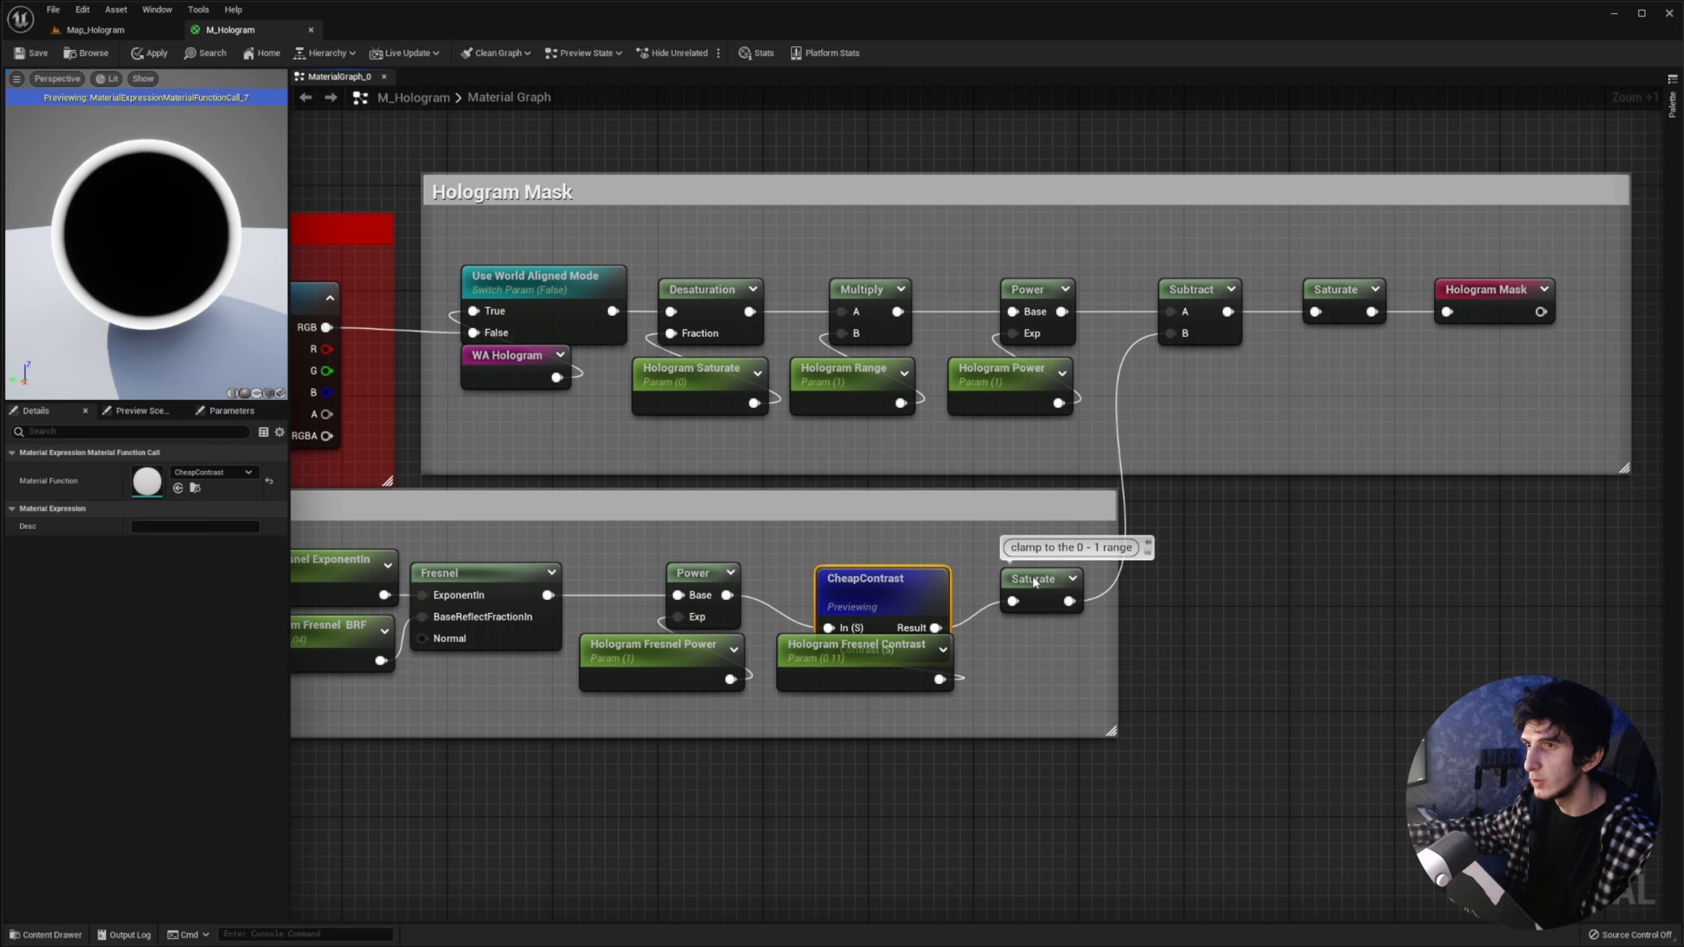
{"action": "left_click", "coordinate": [1074, 601]}
{"action": "key", "text": "space"}
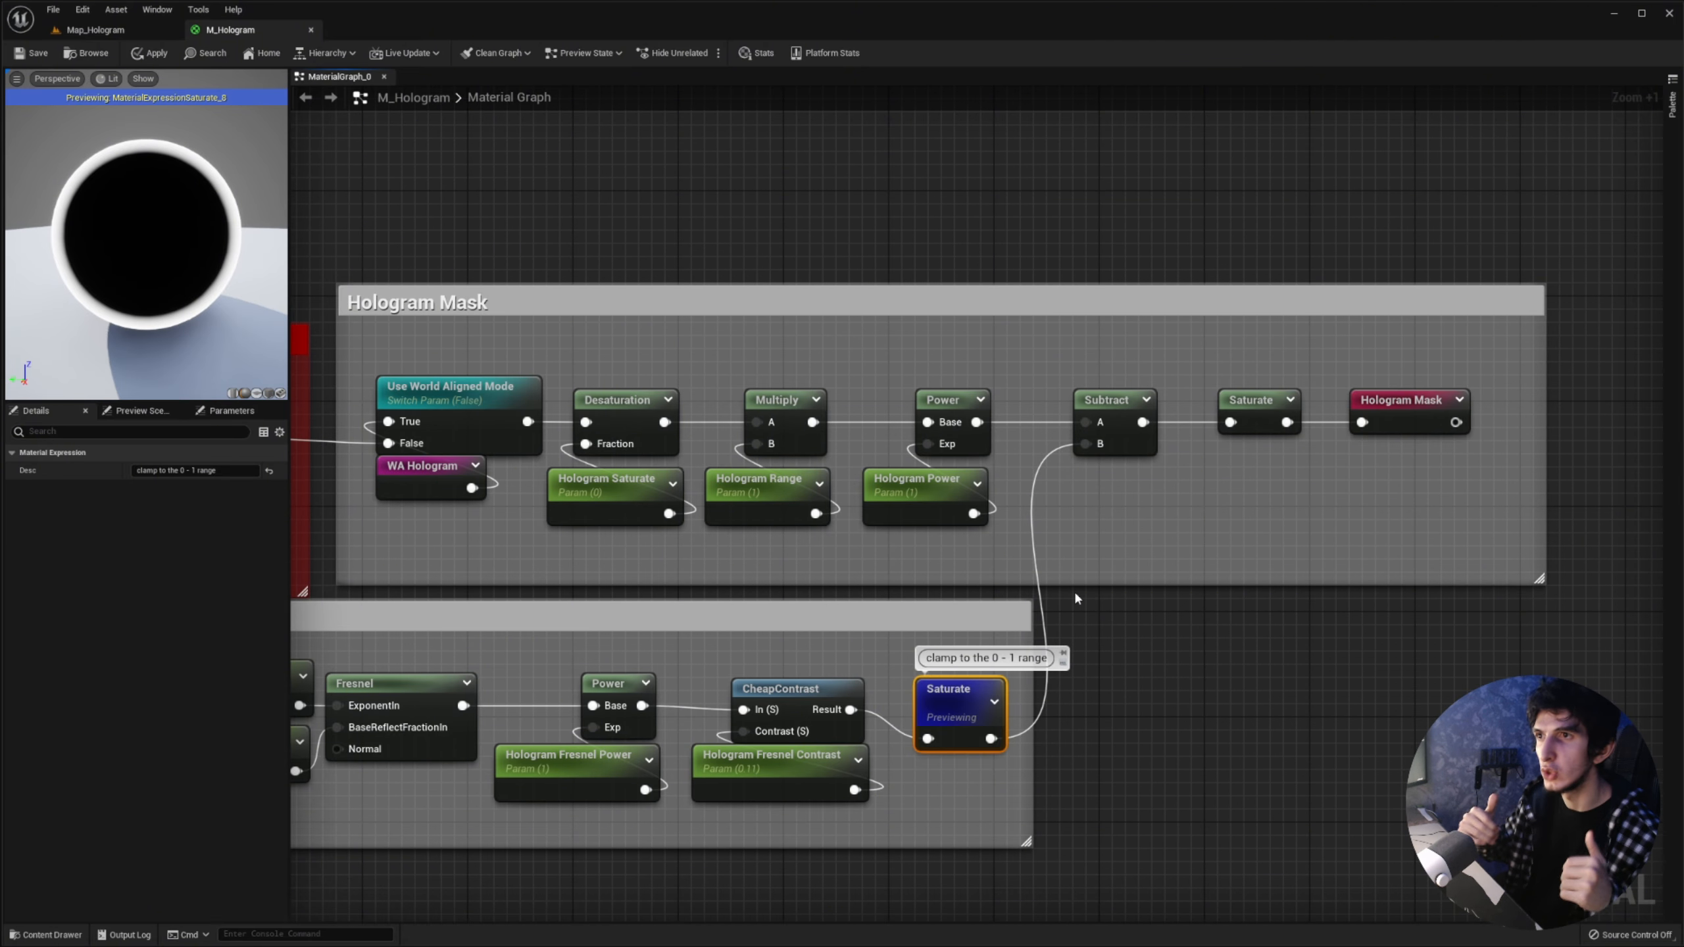
Step: Preview the Power node and the Subtract node in the Hologram Mask section
{"action": "right_click_drag", "start_coordinate": [1074, 594], "coordinate": [985, 624]}
{"action": "right_click", "coordinate": [837, 424]}
{"action": "left_click", "coordinate": [890, 469]}
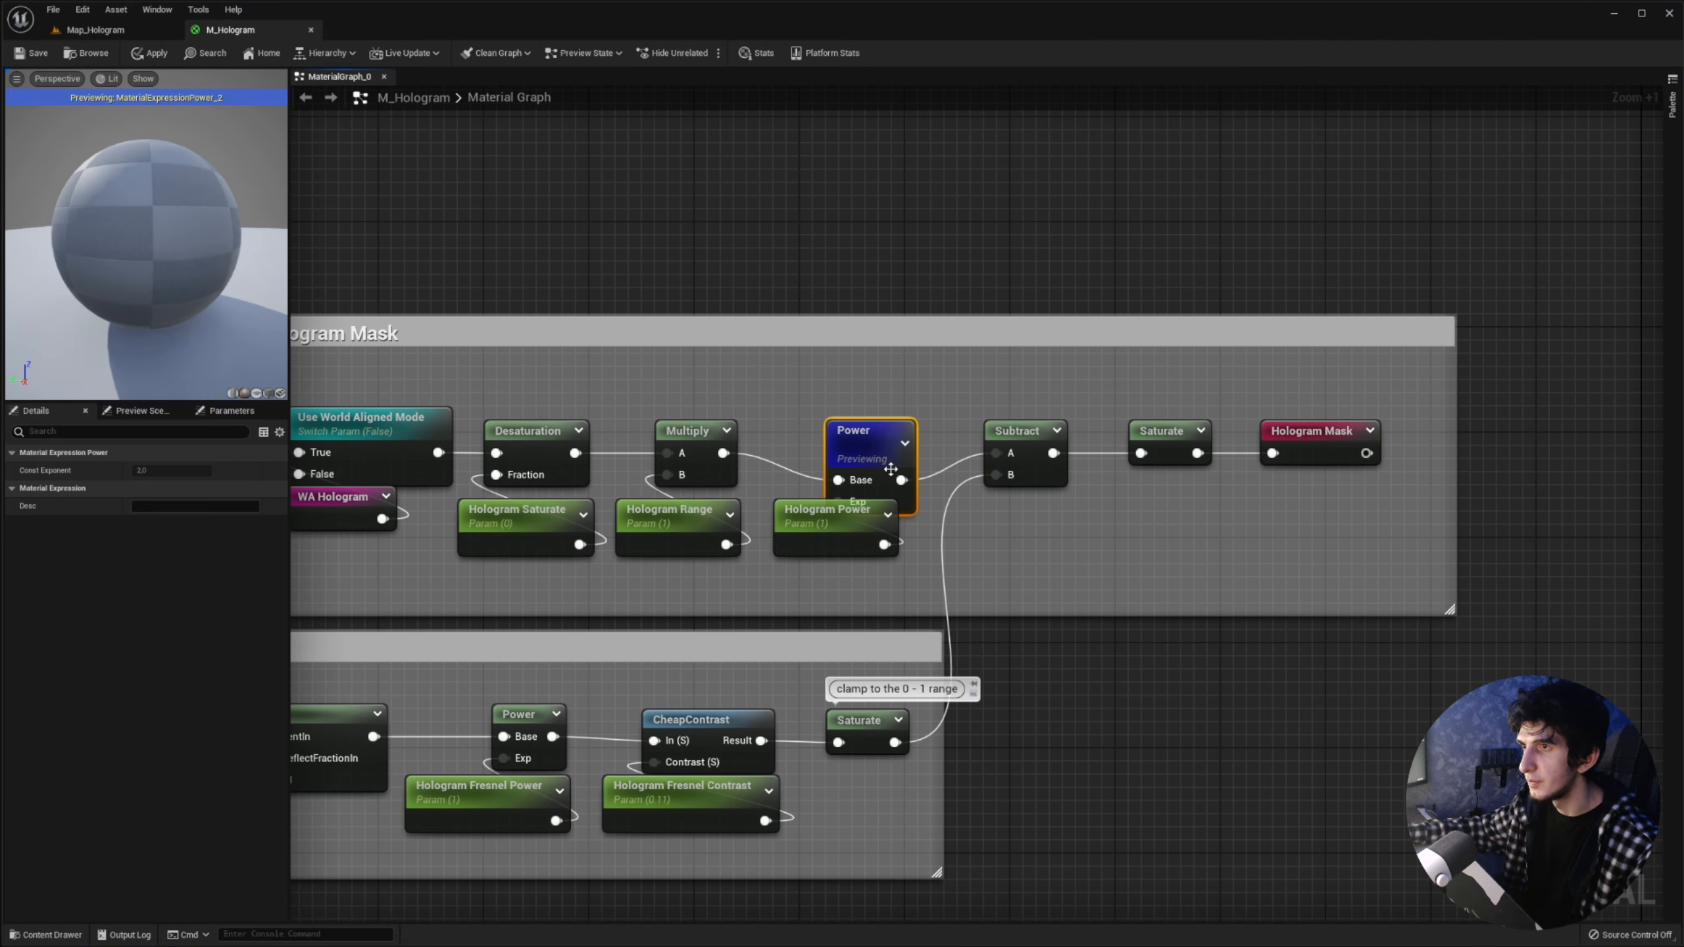
{"action": "right_click", "coordinate": [1024, 430]}
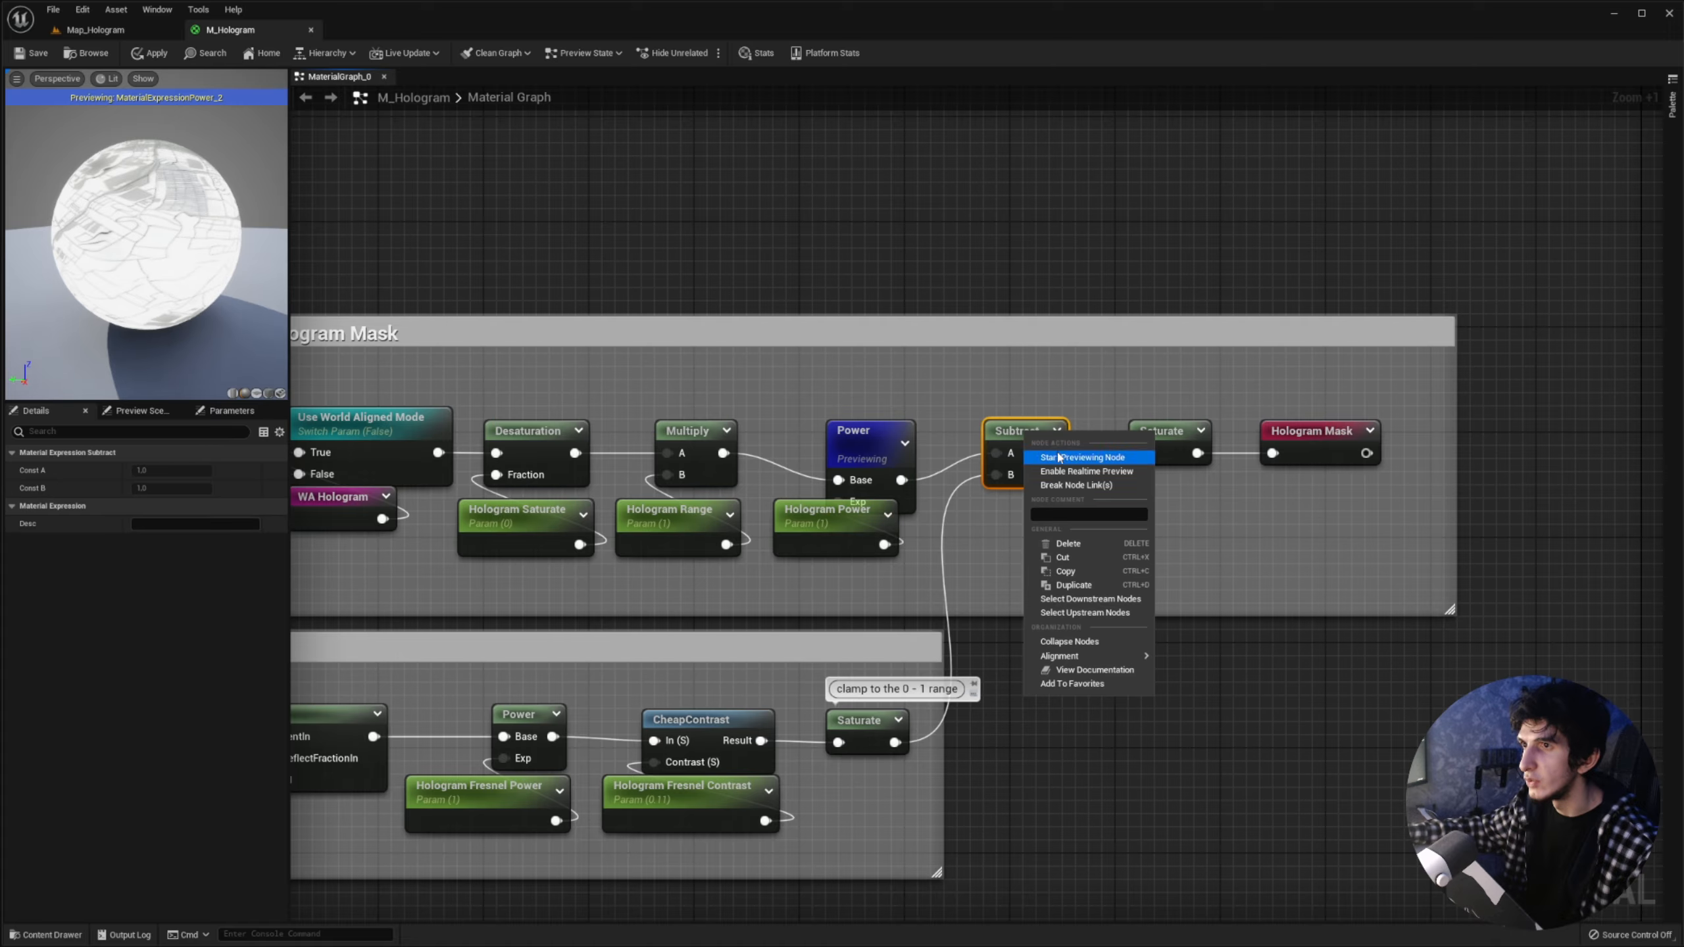
{"action": "left_click", "coordinate": [1078, 474]}
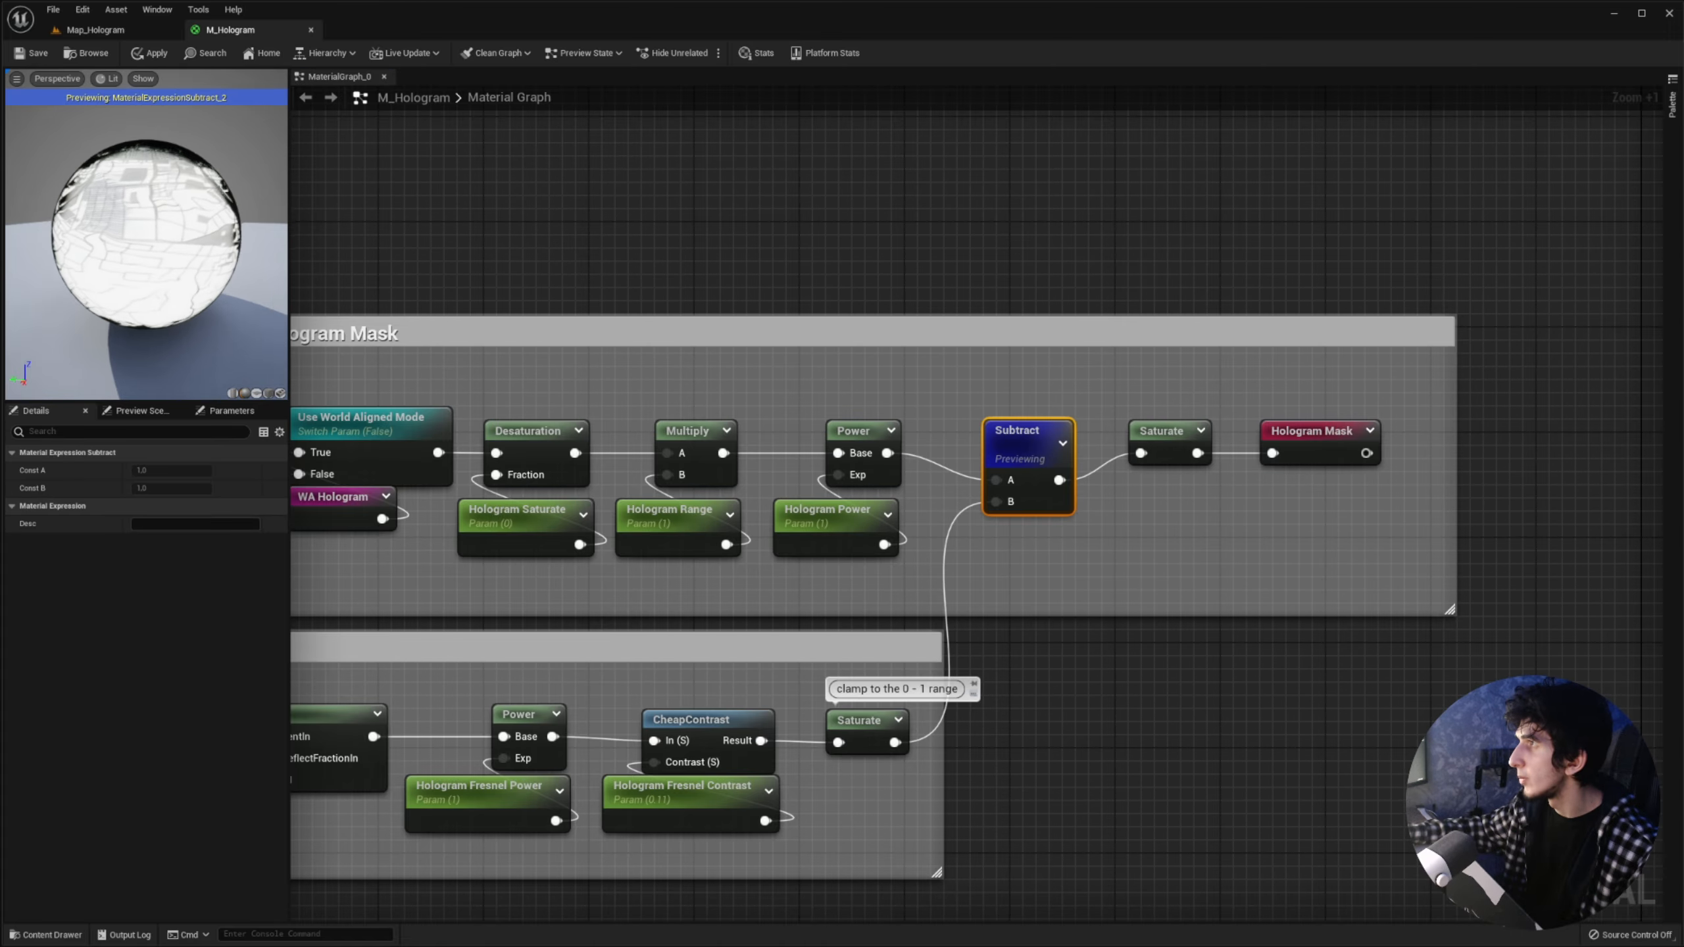
Step: Stop previewing the Subtract node and briefly preview the Saturate node before the Hologram Mask output
{"action": "right_click_drag", "start_coordinate": [531, 626], "coordinate": [854, 575]}
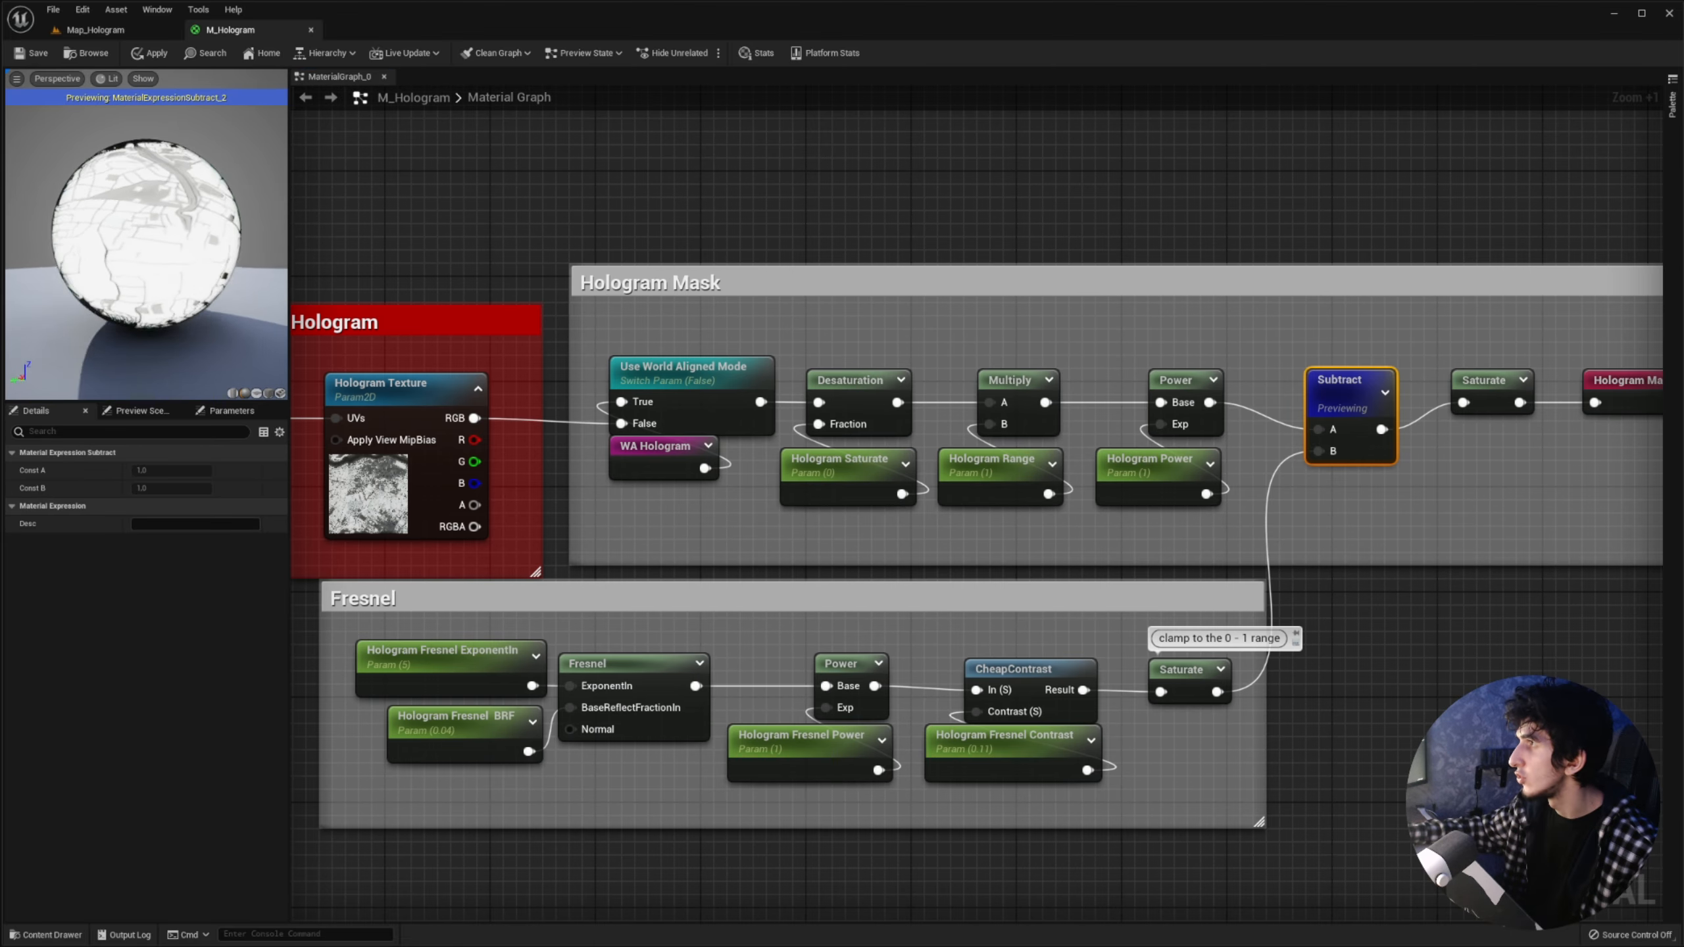
{"action": "right_click_drag", "start_coordinate": [1366, 424], "coordinate": [862, 415]}
{"action": "right_click", "coordinate": [863, 414]}
{"action": "left_click", "coordinate": [915, 421]}
{"action": "right_click", "coordinate": [977, 378]}
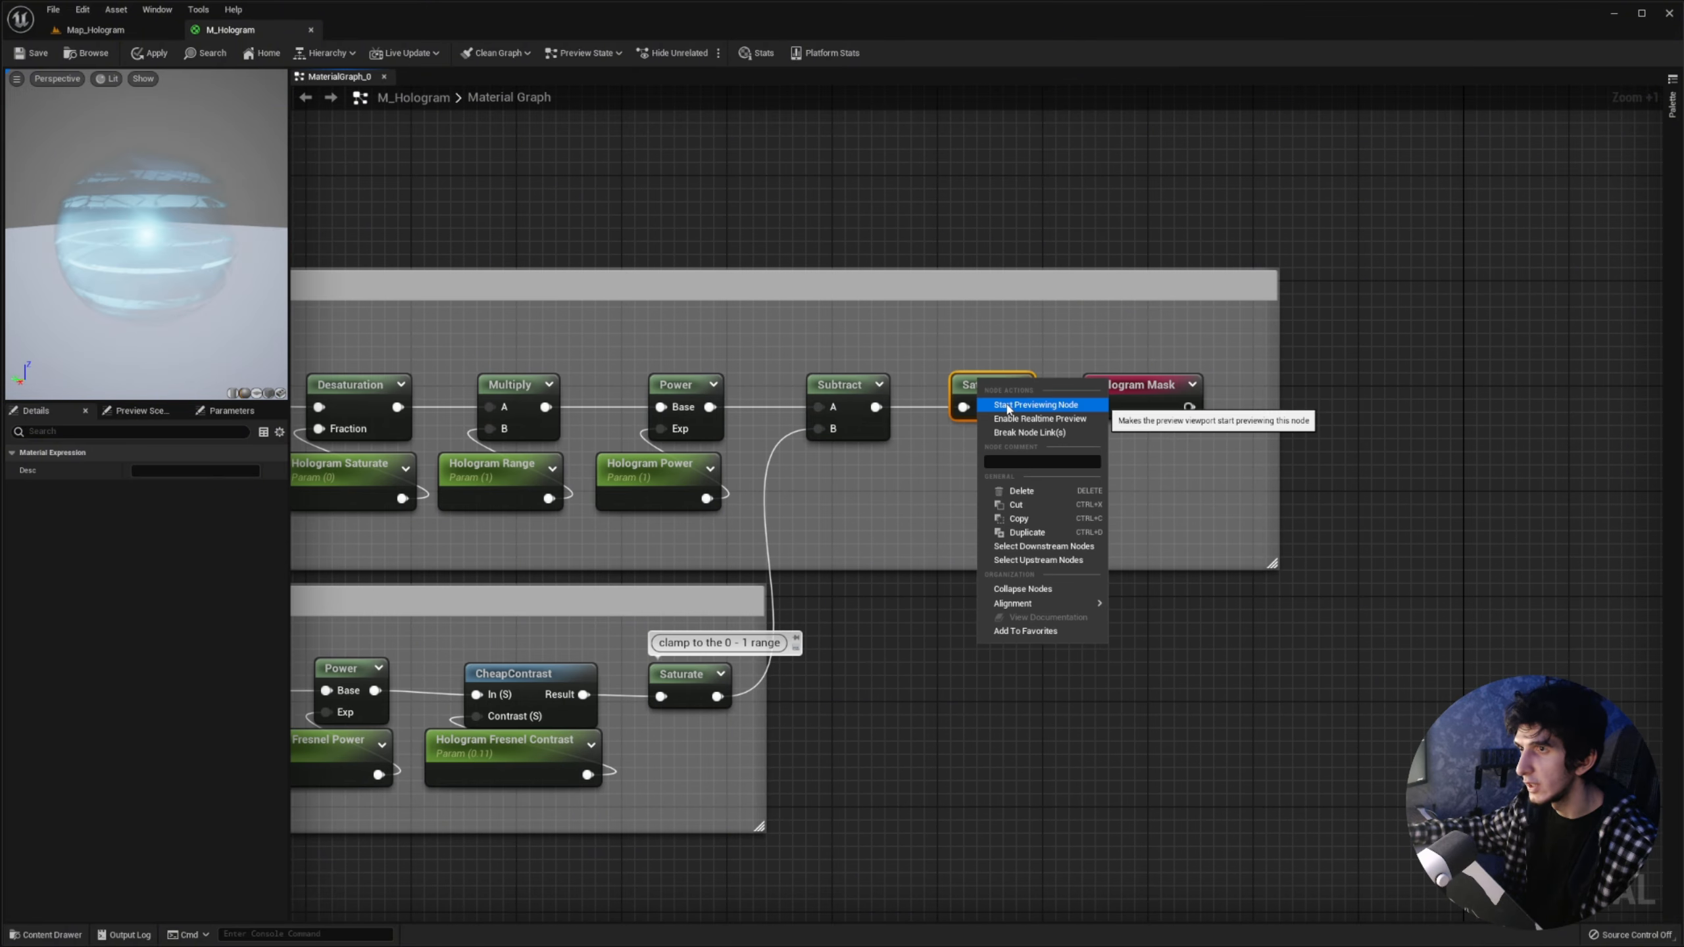
{"action": "left_click", "coordinate": [1015, 402]}
{"action": "right_click", "coordinate": [980, 393]}
{"action": "left_click", "coordinate": [1014, 414]}
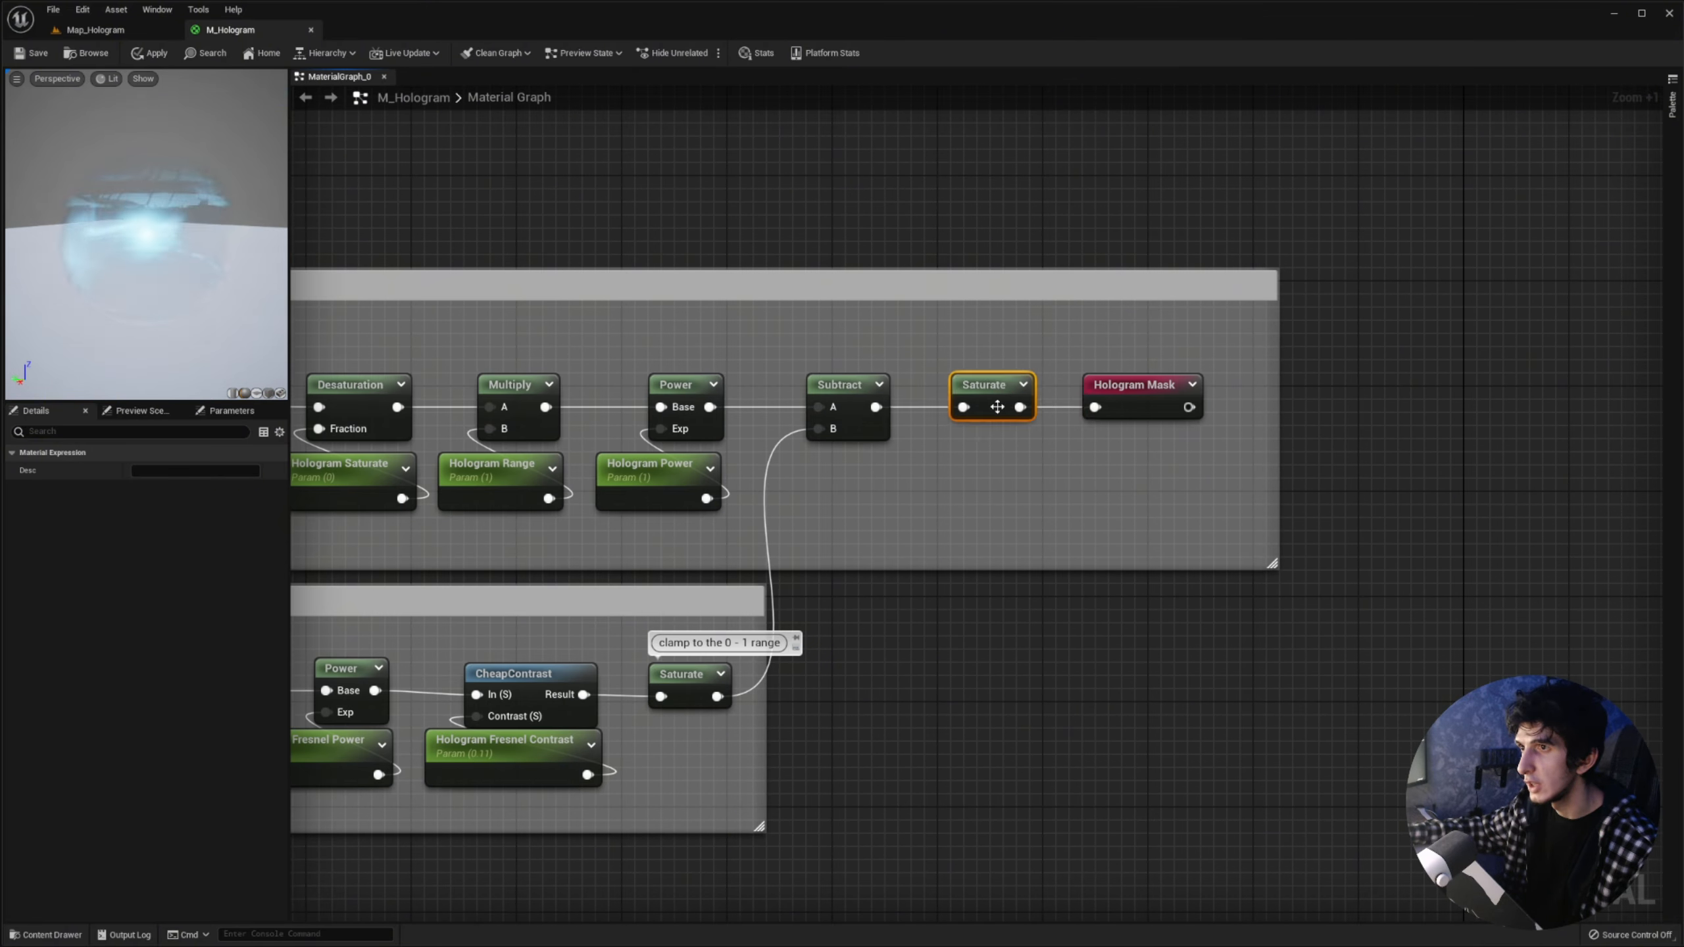
Step: Examine the inputs feeding the M_Hologram output node and preview the hologram mask on the sphere
{"action": "scroll", "coordinate": [1281, 298], "scroll_direction": "down", "scroll_amount": 8}
{"action": "scroll", "coordinate": [743, 446], "scroll_direction": "up", "scroll_amount": 10}
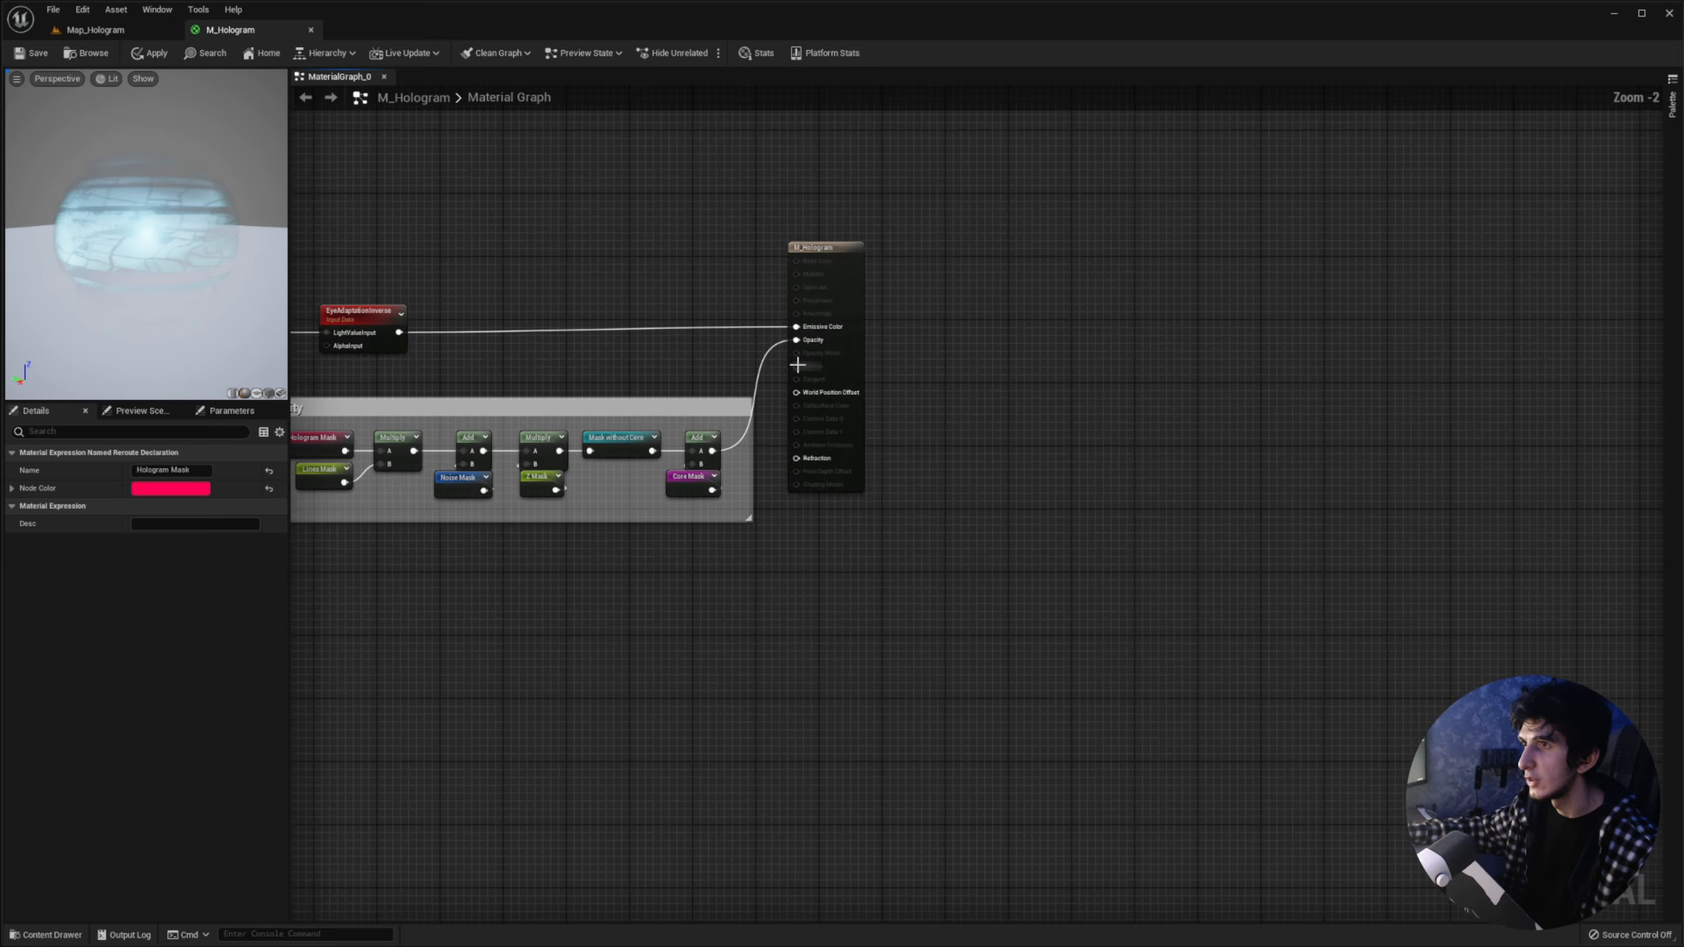
{"action": "right_click", "coordinate": [643, 268]}
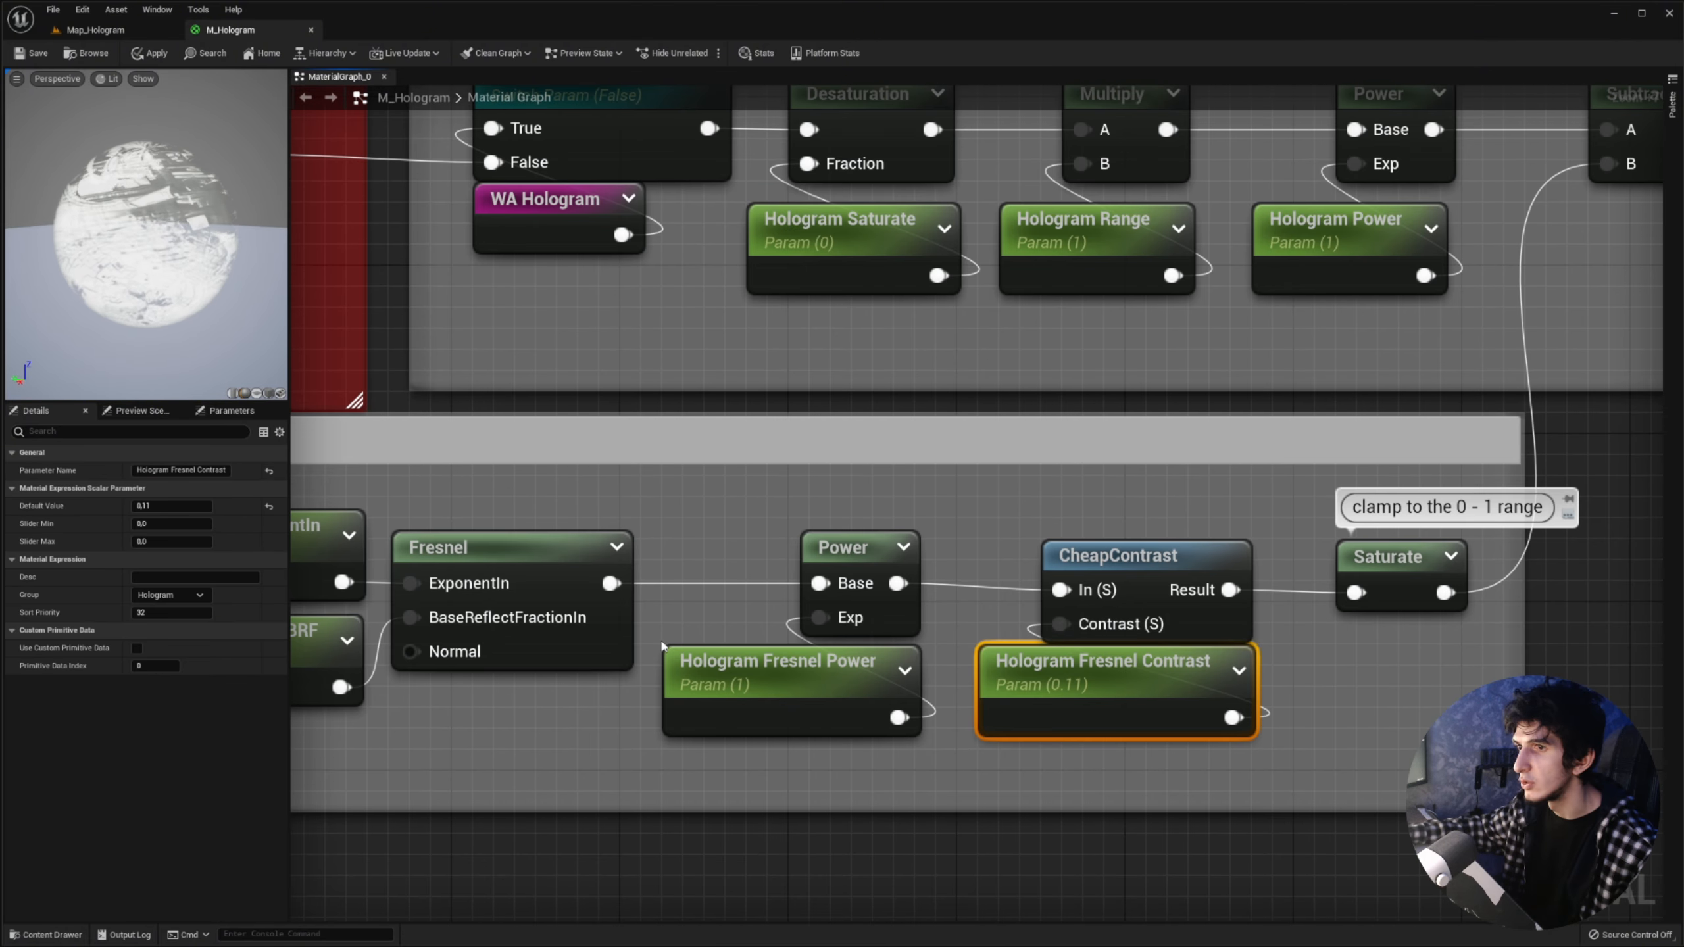
Step: Try a default value of 0.408 for Hologram Fresnel Power and set it back to 1
{"action": "left_click", "coordinate": [666, 653]}
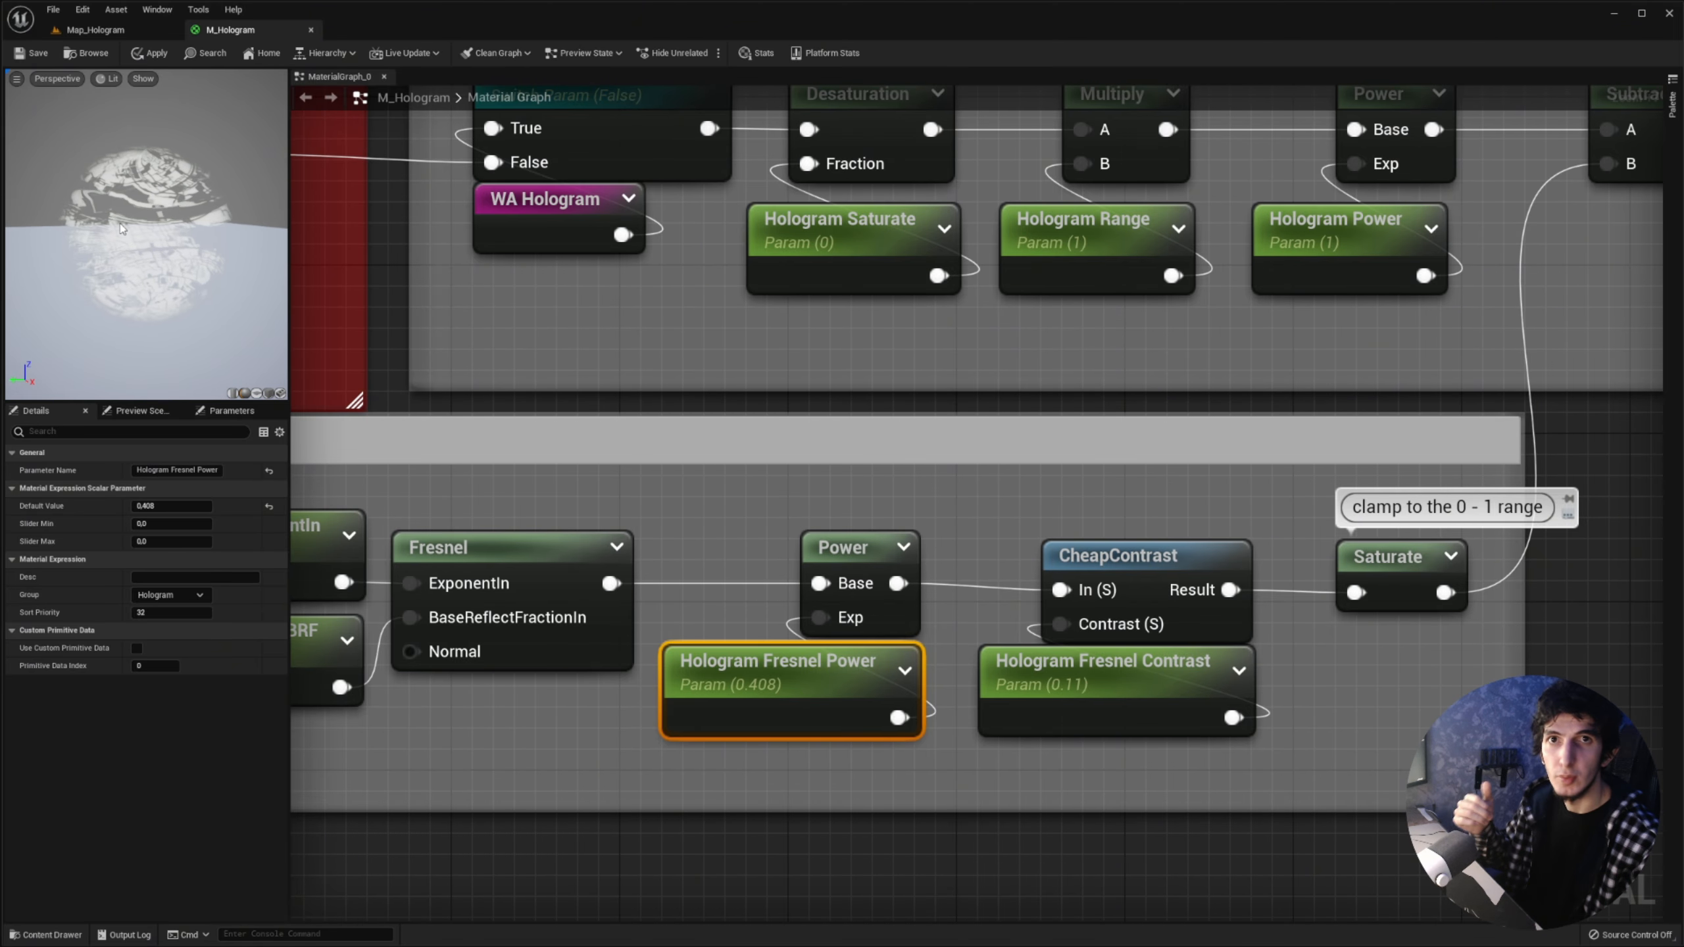
{"action": "scroll", "coordinate": [815, 344], "scroll_direction": "down", "scroll_amount": 2}
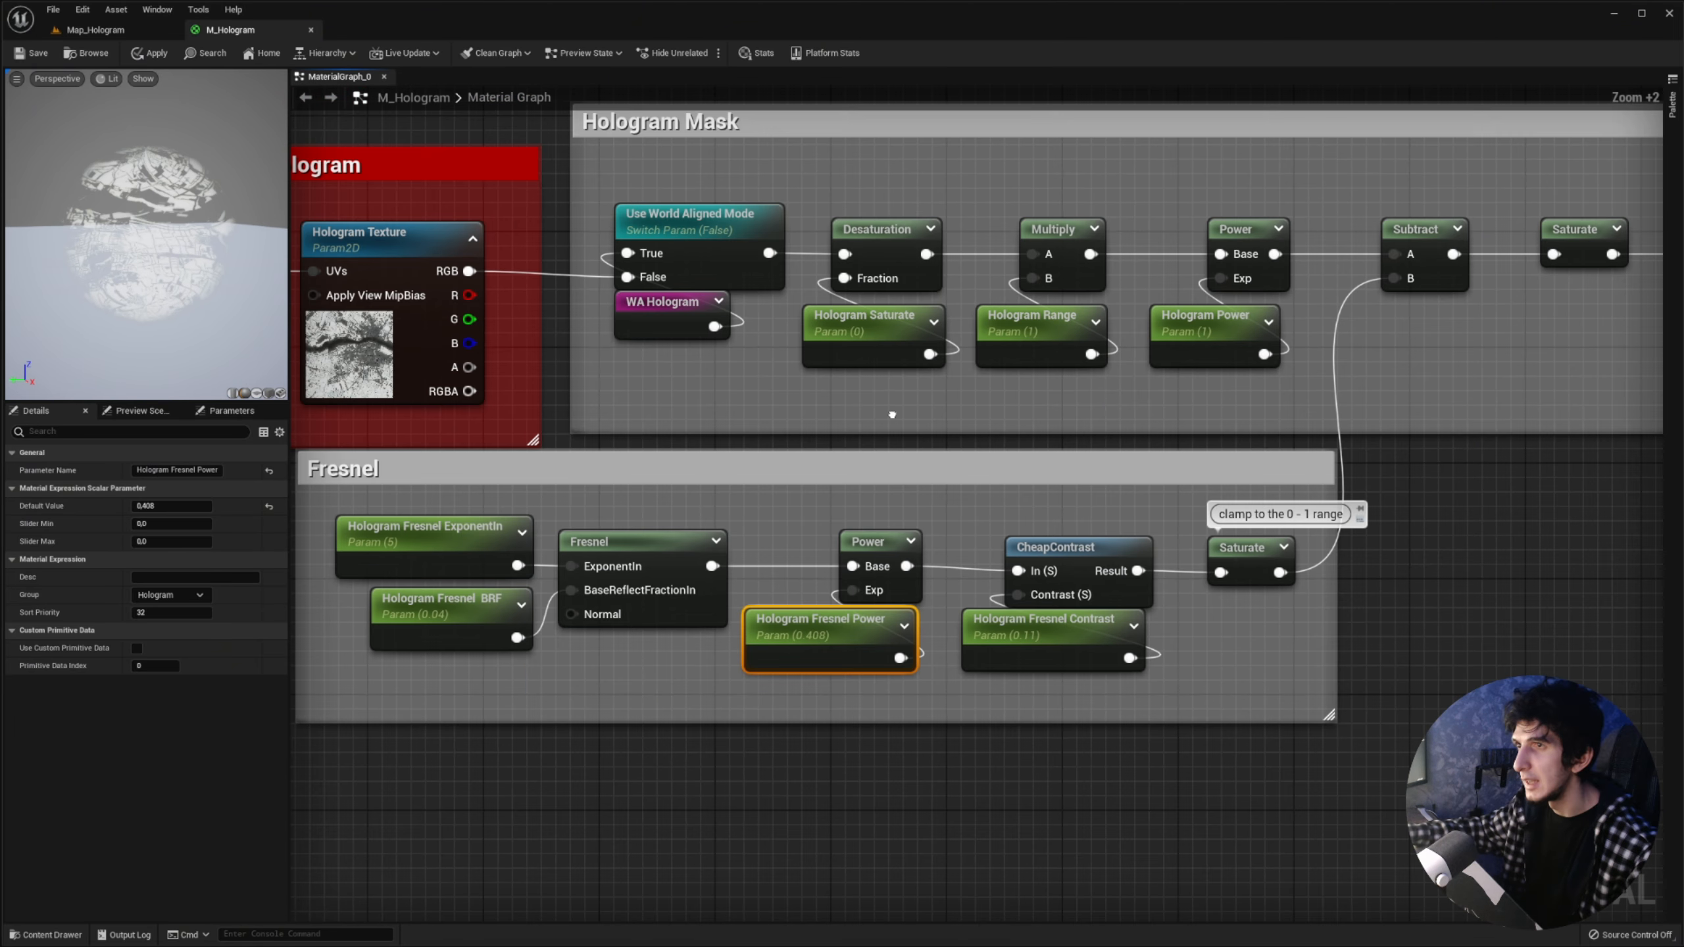
{"action": "right_click_drag", "start_coordinate": [1125, 609], "coordinate": [890, 634]}
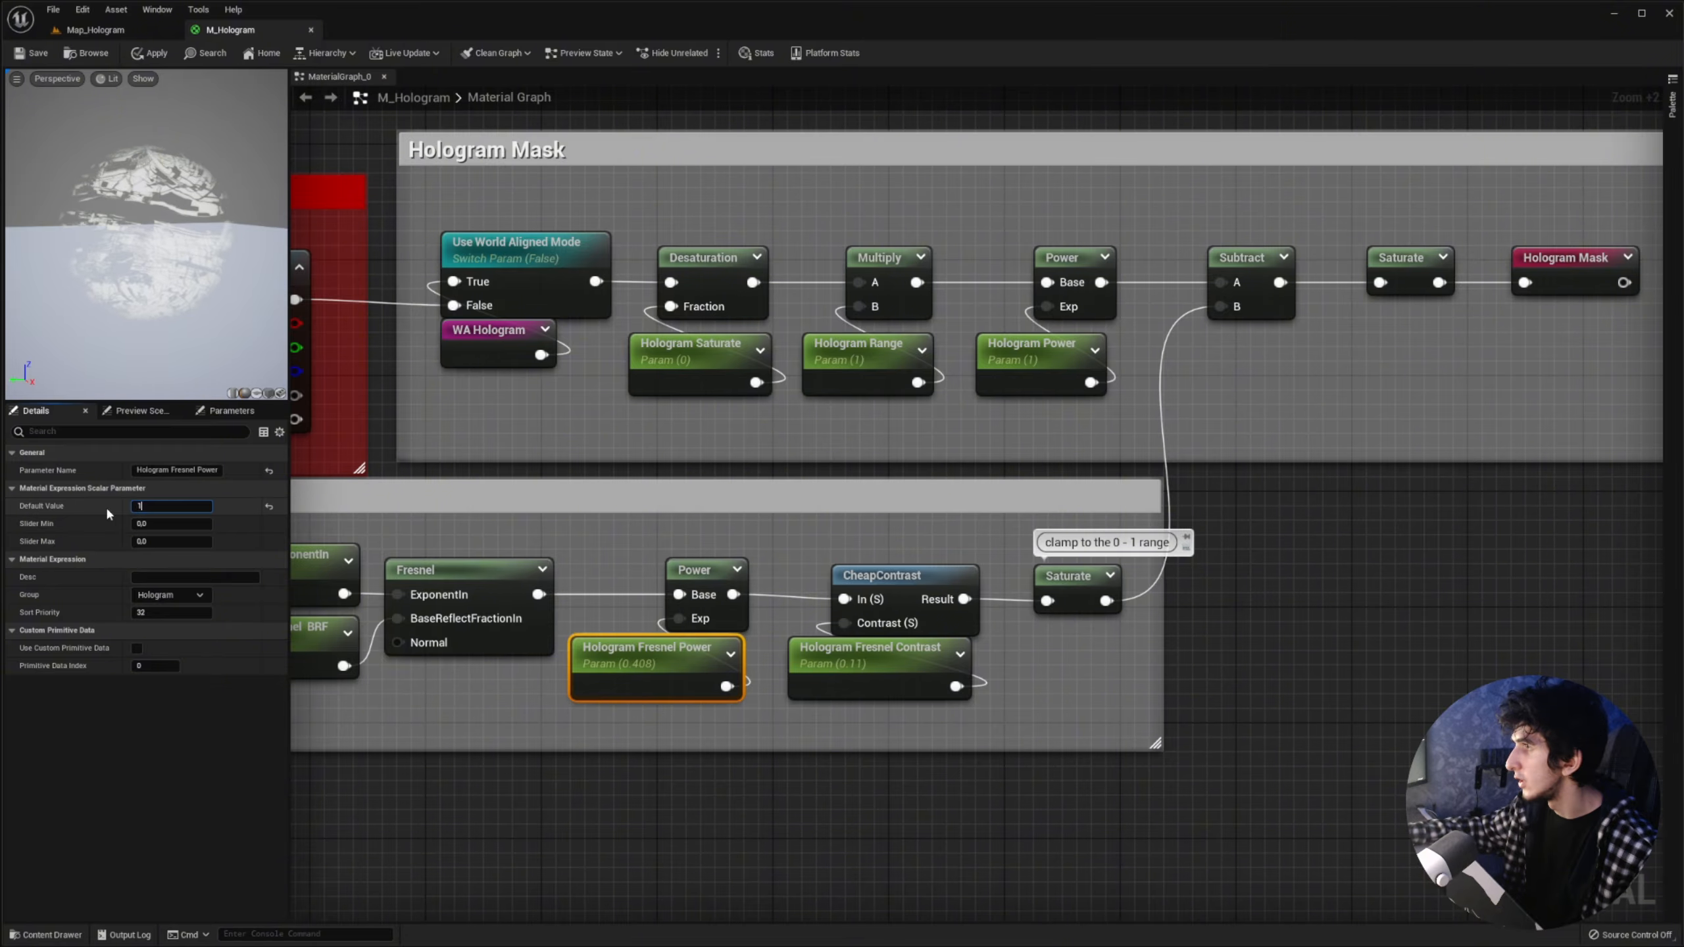
{"action": "key", "text": "Return"}
Step: Connect the Panner's output to the UVs input of the Hologram Texture node
{"action": "scroll", "coordinate": [915, 504], "scroll_direction": "down", "scroll_amount": 4}
{"action": "scroll", "coordinate": [375, 216], "scroll_direction": "up", "scroll_amount": 9}
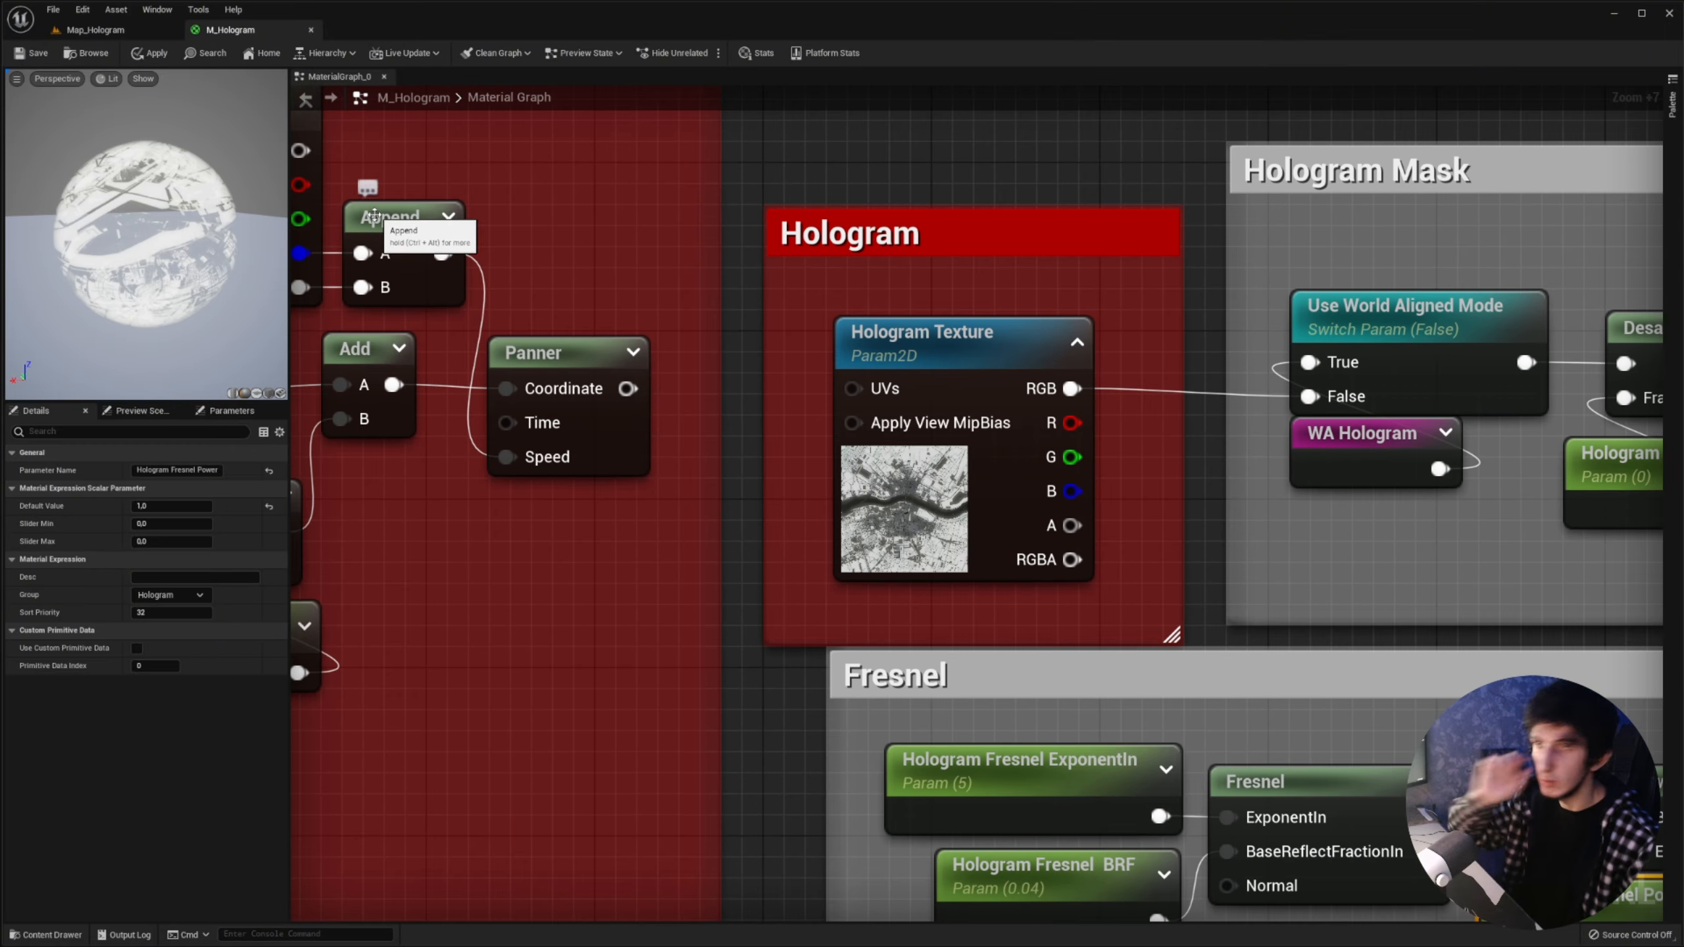
{"action": "scroll", "coordinate": [808, 226], "scroll_direction": "down", "scroll_amount": 2}
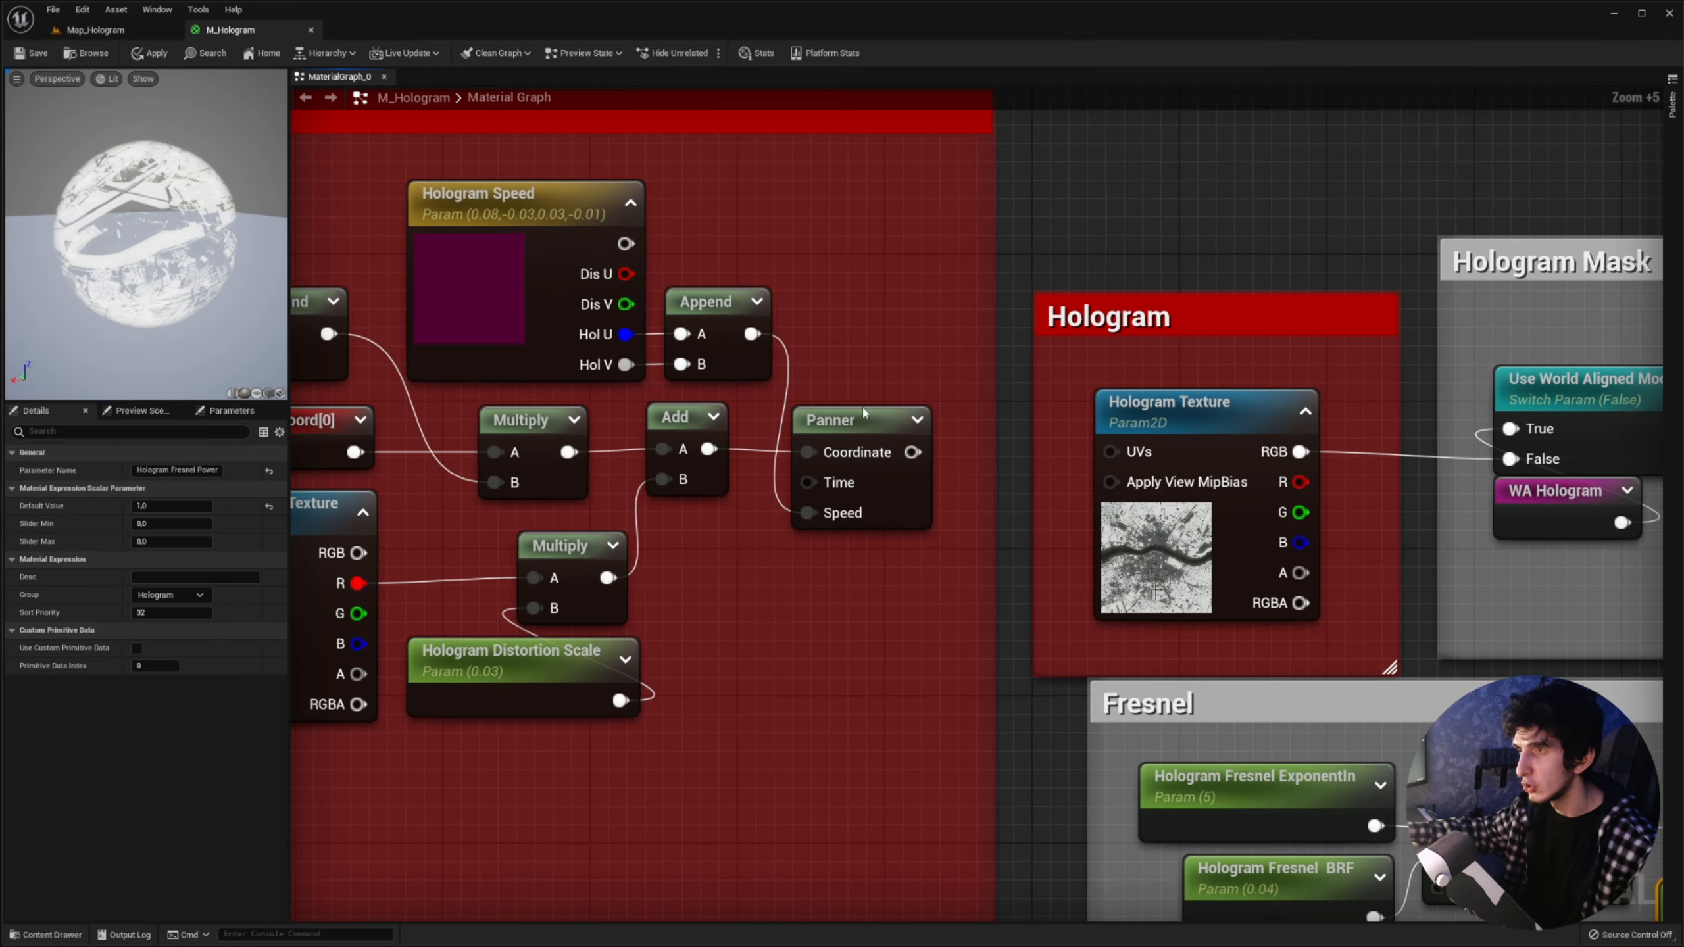
{"action": "left_click", "coordinate": [926, 426]}
{"action": "left_click_drag", "start_coordinate": [1141, 458], "coordinate": [1140, 456]}
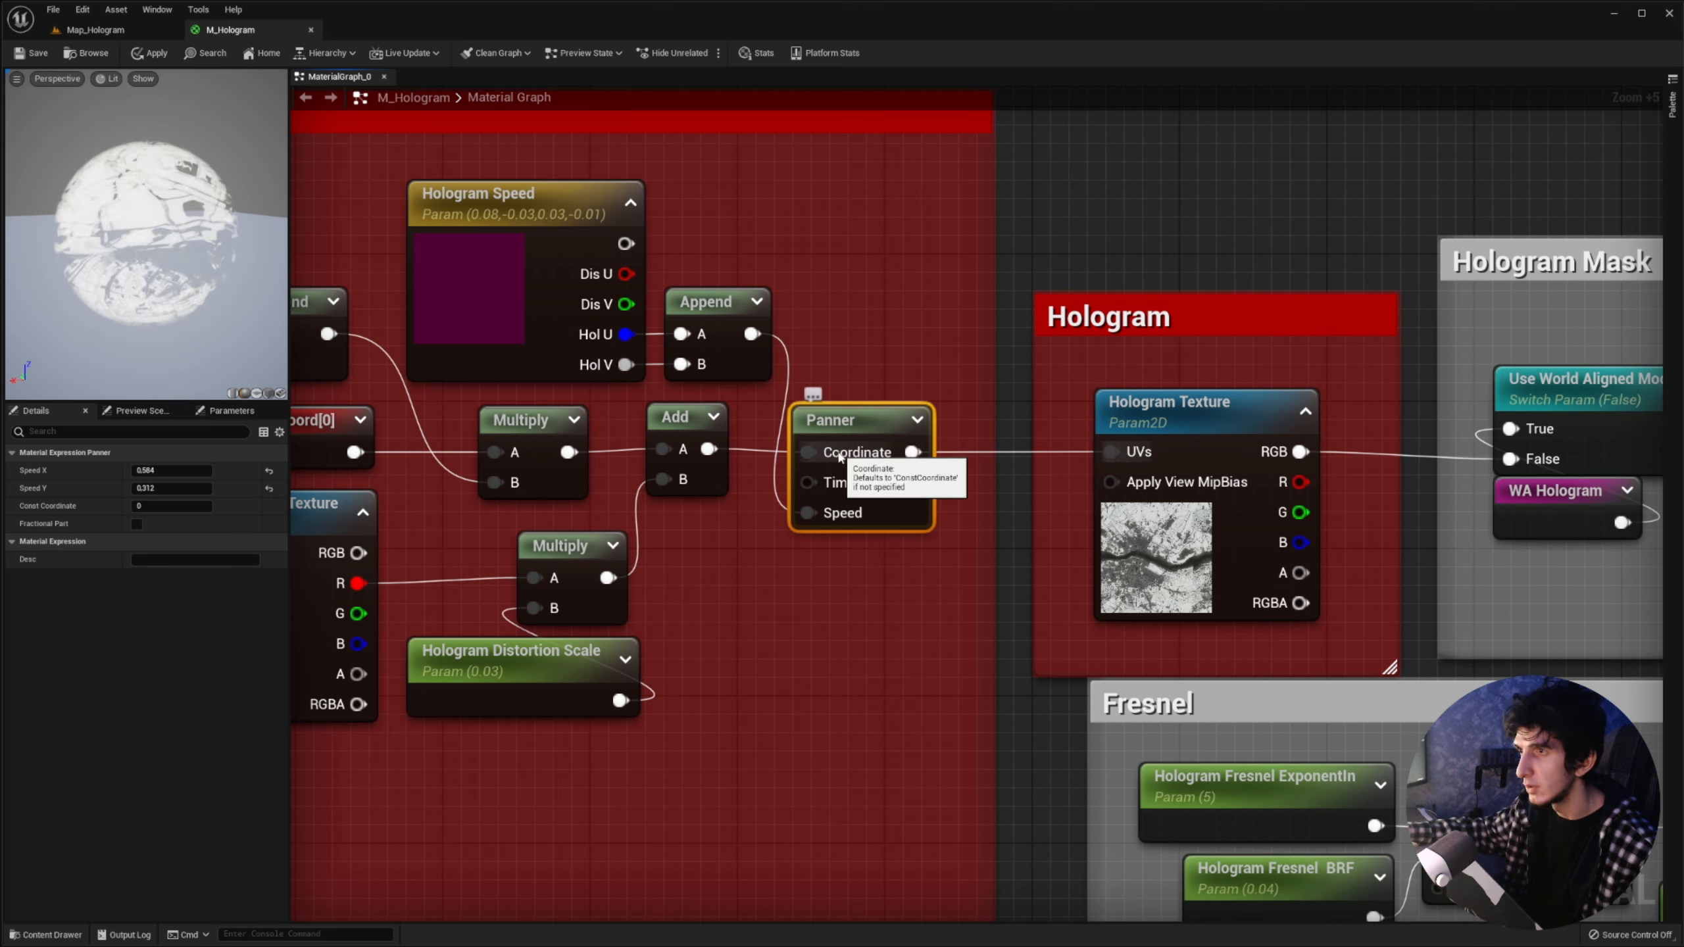
Step: Disconnect the Panner's Coordinate and Speed inputs and reset its Speed X and Speed Y to 0
{"action": "left_click", "coordinate": [824, 461], "text": "alt"}
{"action": "left_click", "coordinate": [827, 512], "text": "alt"}
{"action": "left_click_drag", "start_coordinate": [833, 420], "coordinate": [871, 417]}
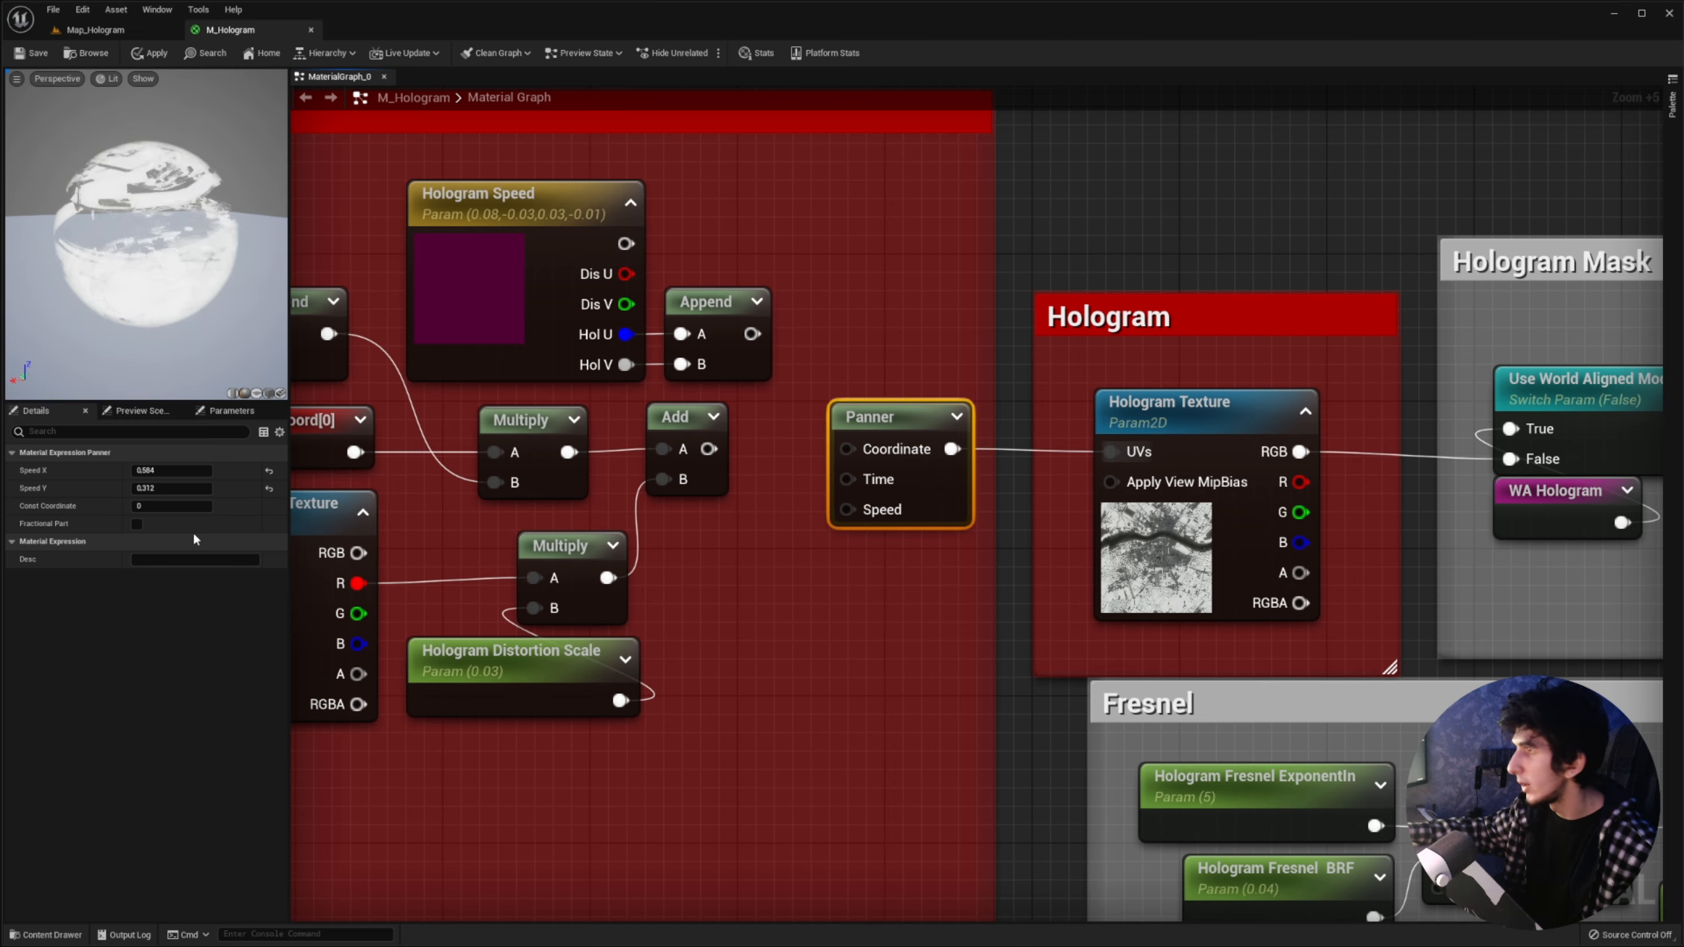
{"action": "left_click", "coordinate": [171, 470]}
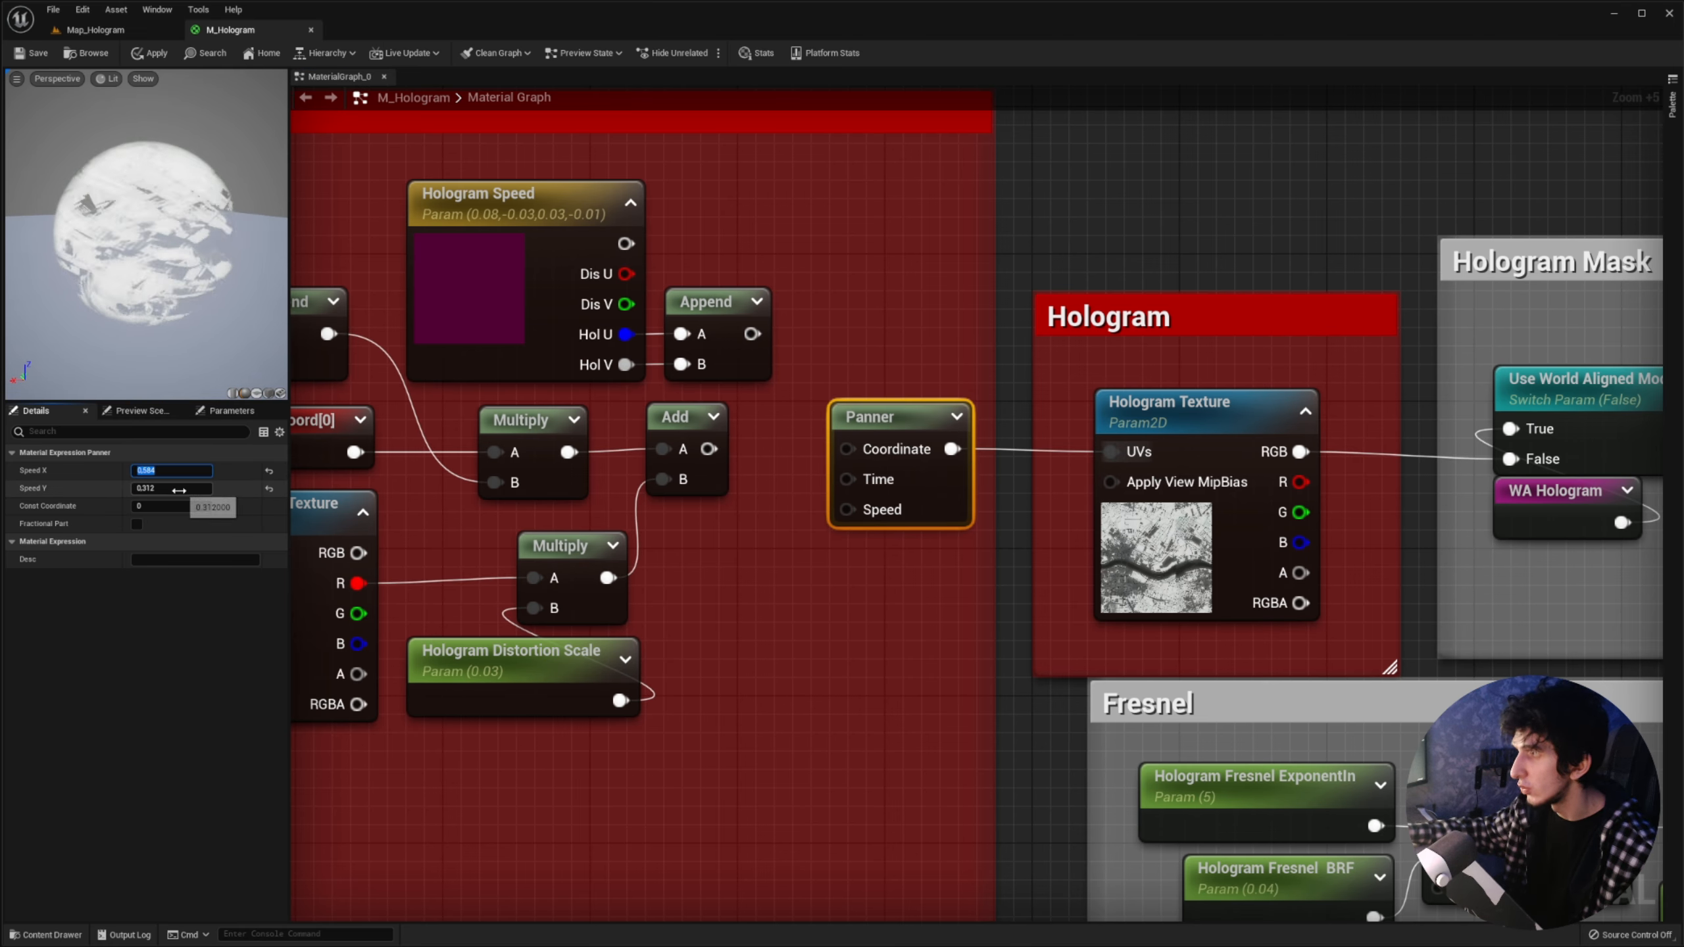
{"action": "left_click", "coordinate": [269, 489]}
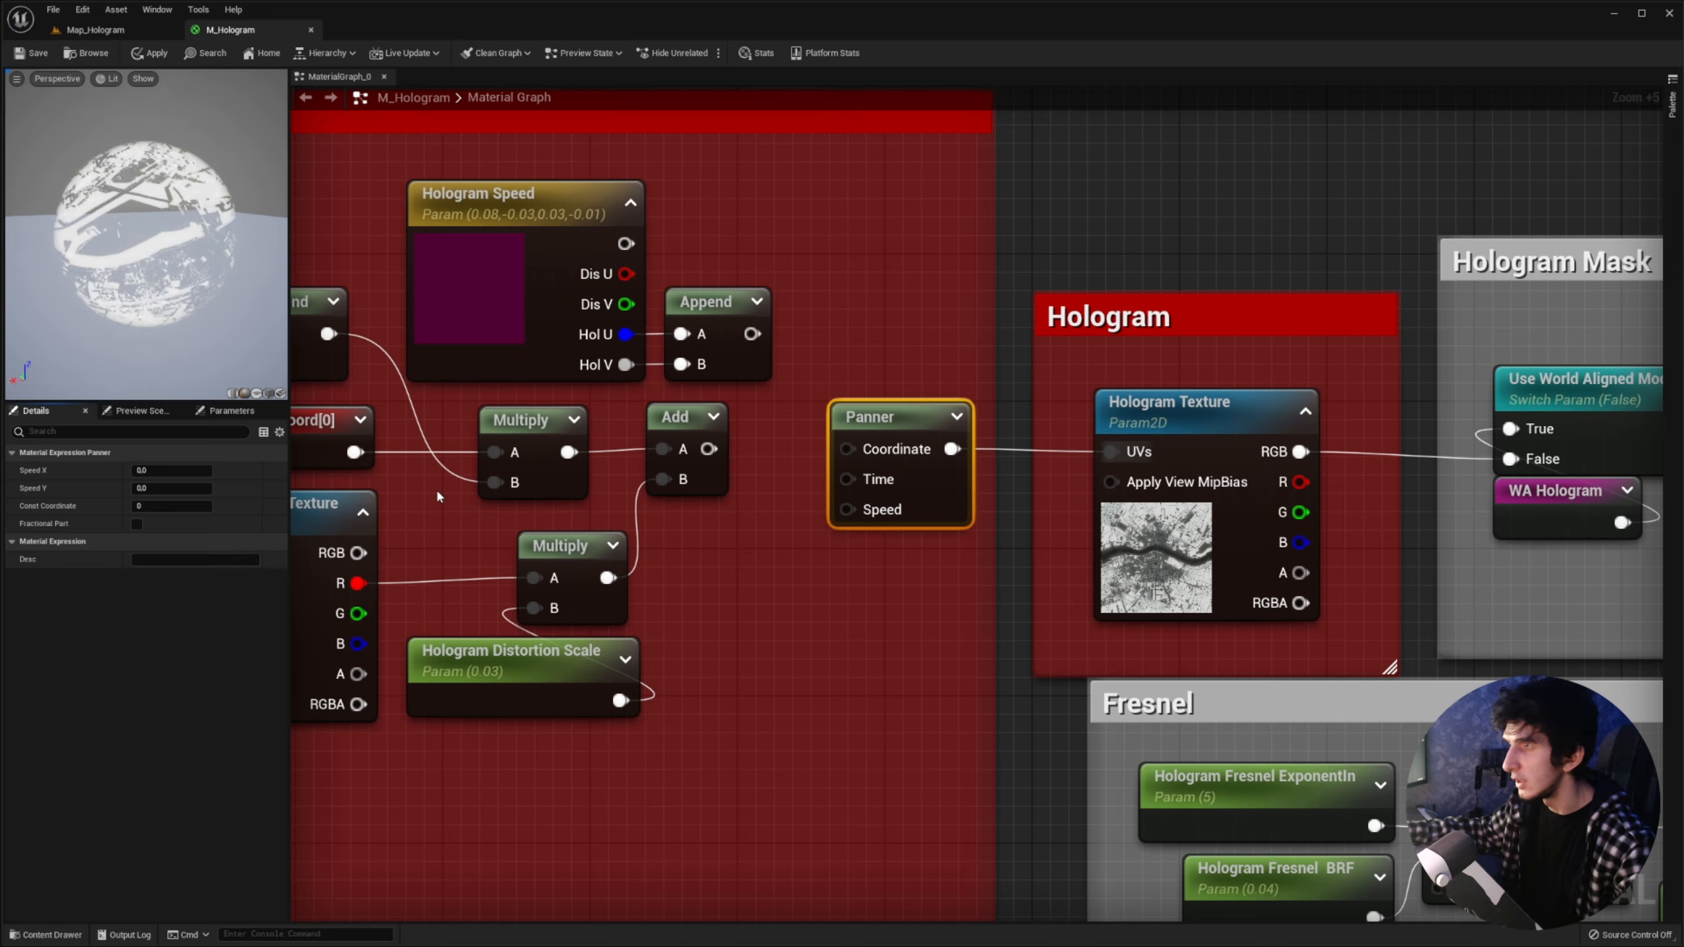
Step: Connect the Append node of the Hologram Speed parameter to the Panner's Speed input
{"action": "right_click_drag", "start_coordinate": [656, 320], "coordinate": [815, 440]}
{"action": "left_click", "coordinate": [725, 351]}
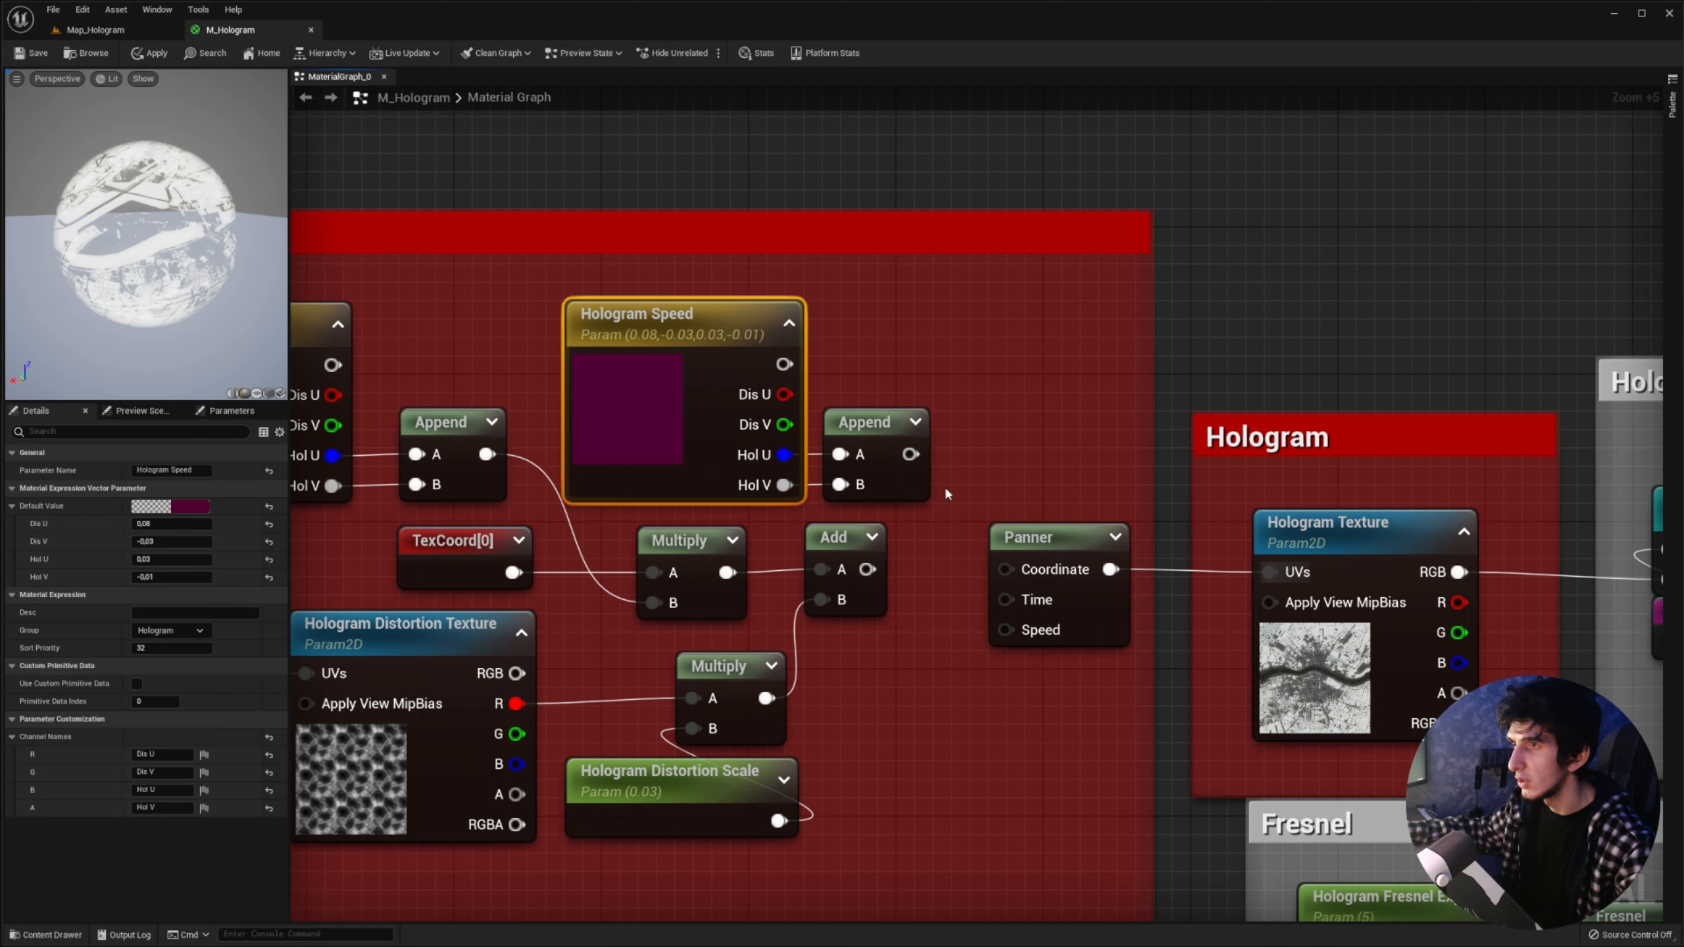
{"action": "left_click", "coordinate": [925, 489]}
{"action": "left_click", "coordinate": [738, 468]}
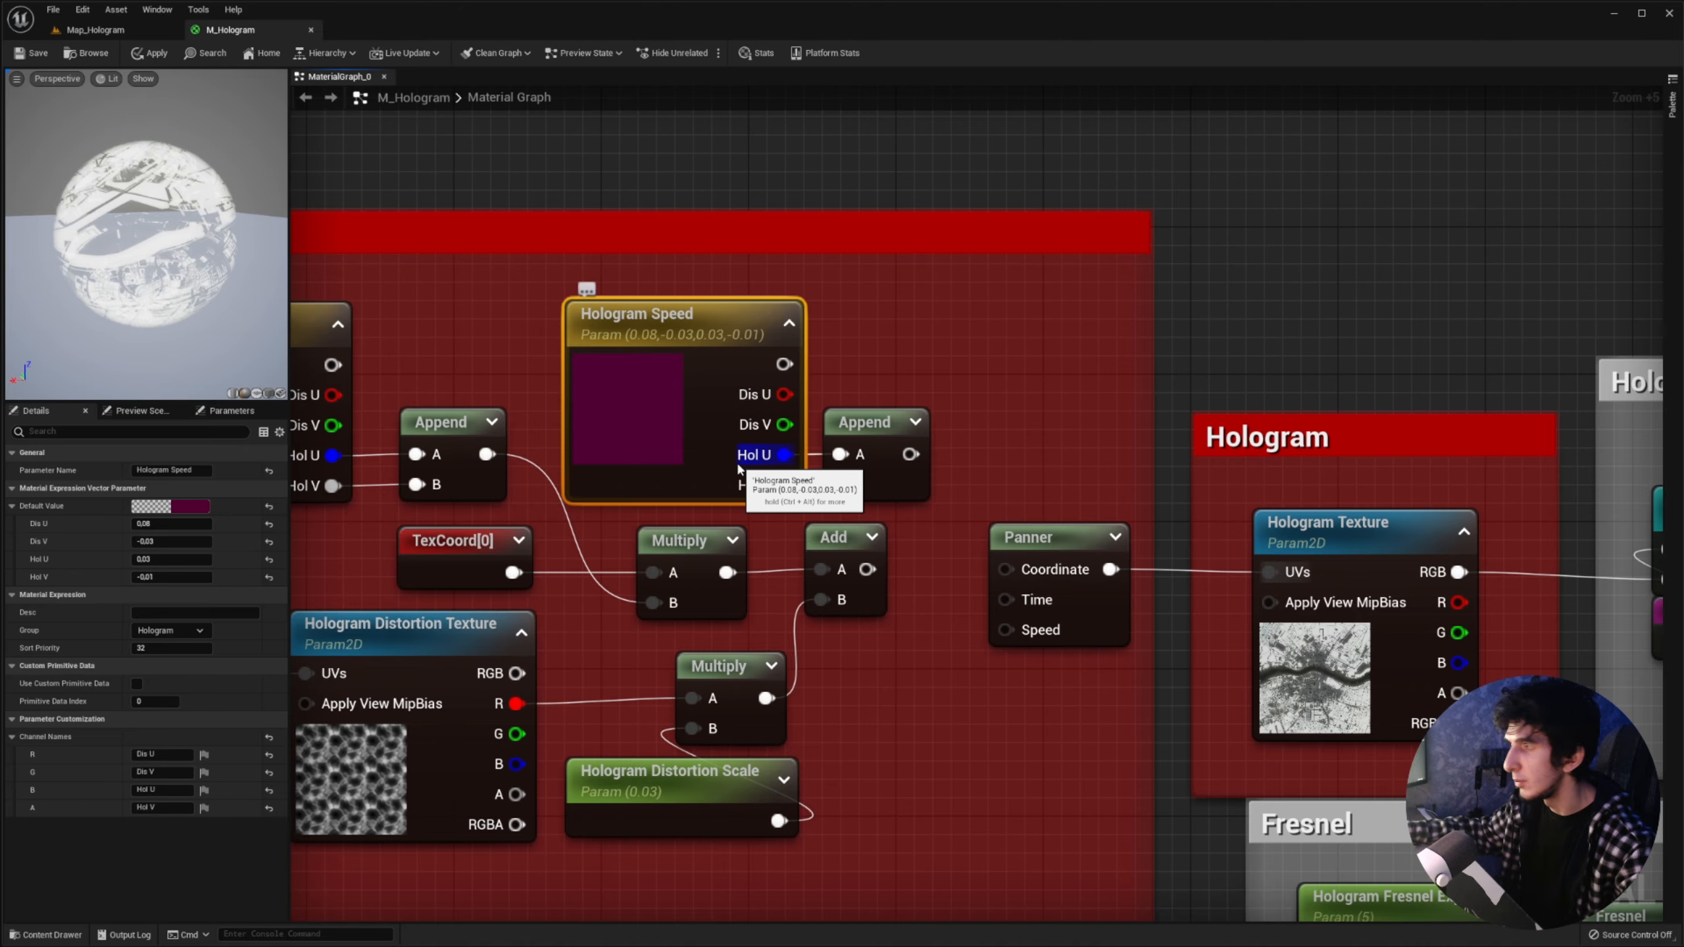
{"action": "left_click", "coordinate": [882, 431], "text": "ctrl"}
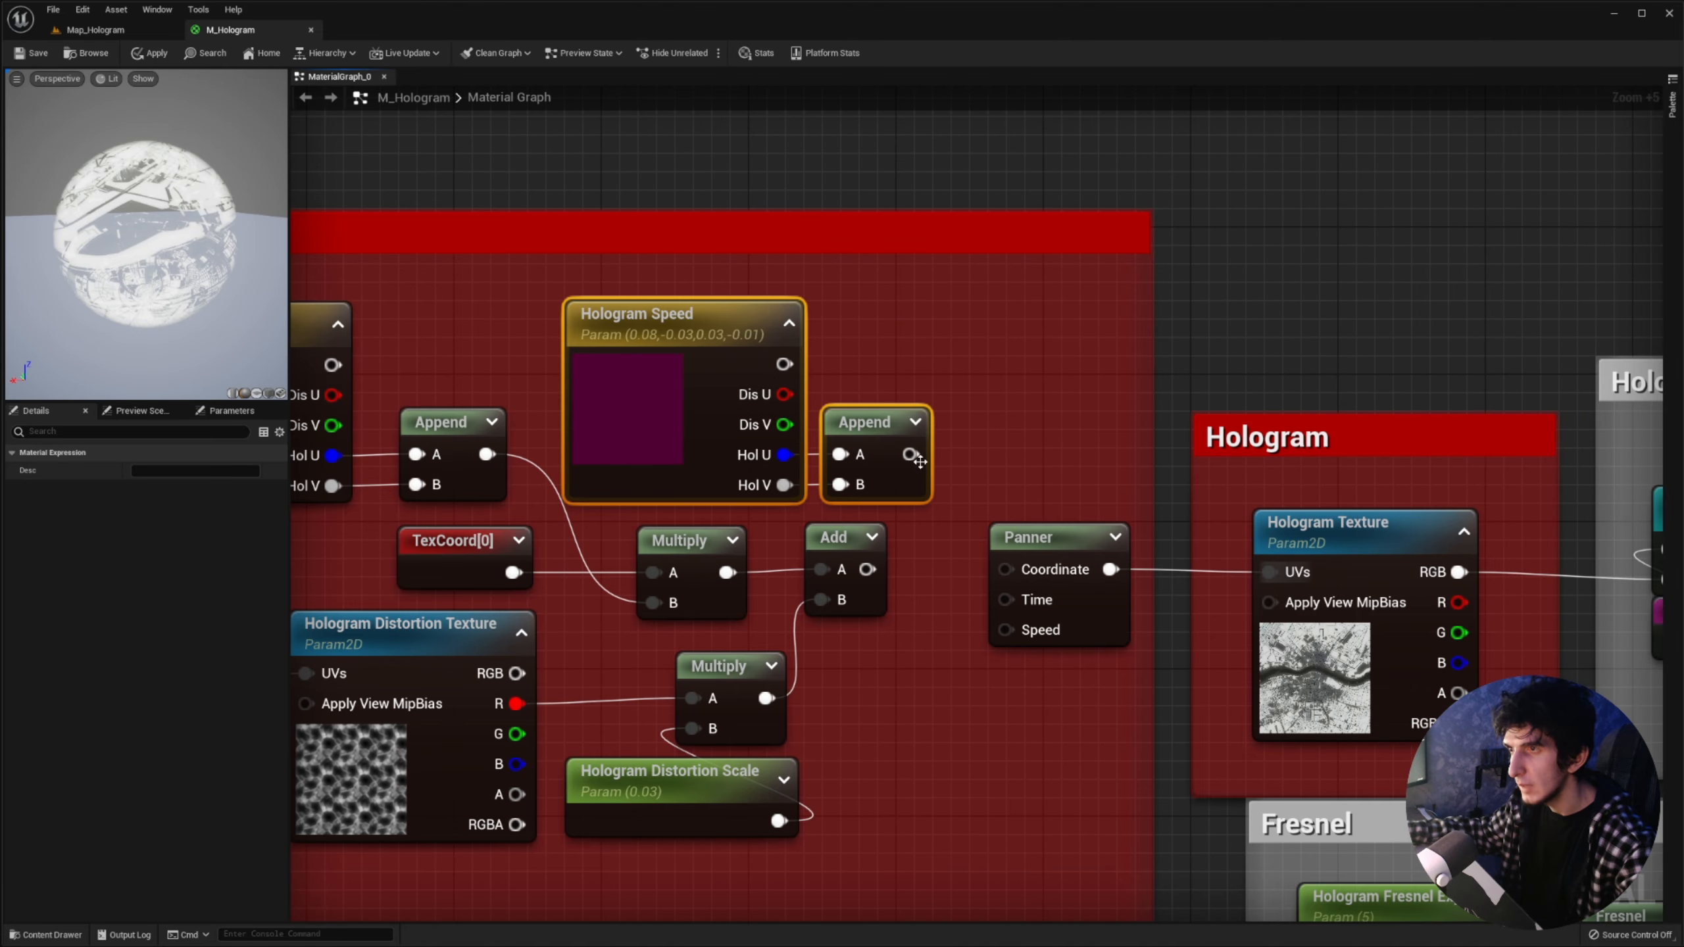
{"action": "left_click_drag", "start_coordinate": [919, 463], "coordinate": [1021, 631]}
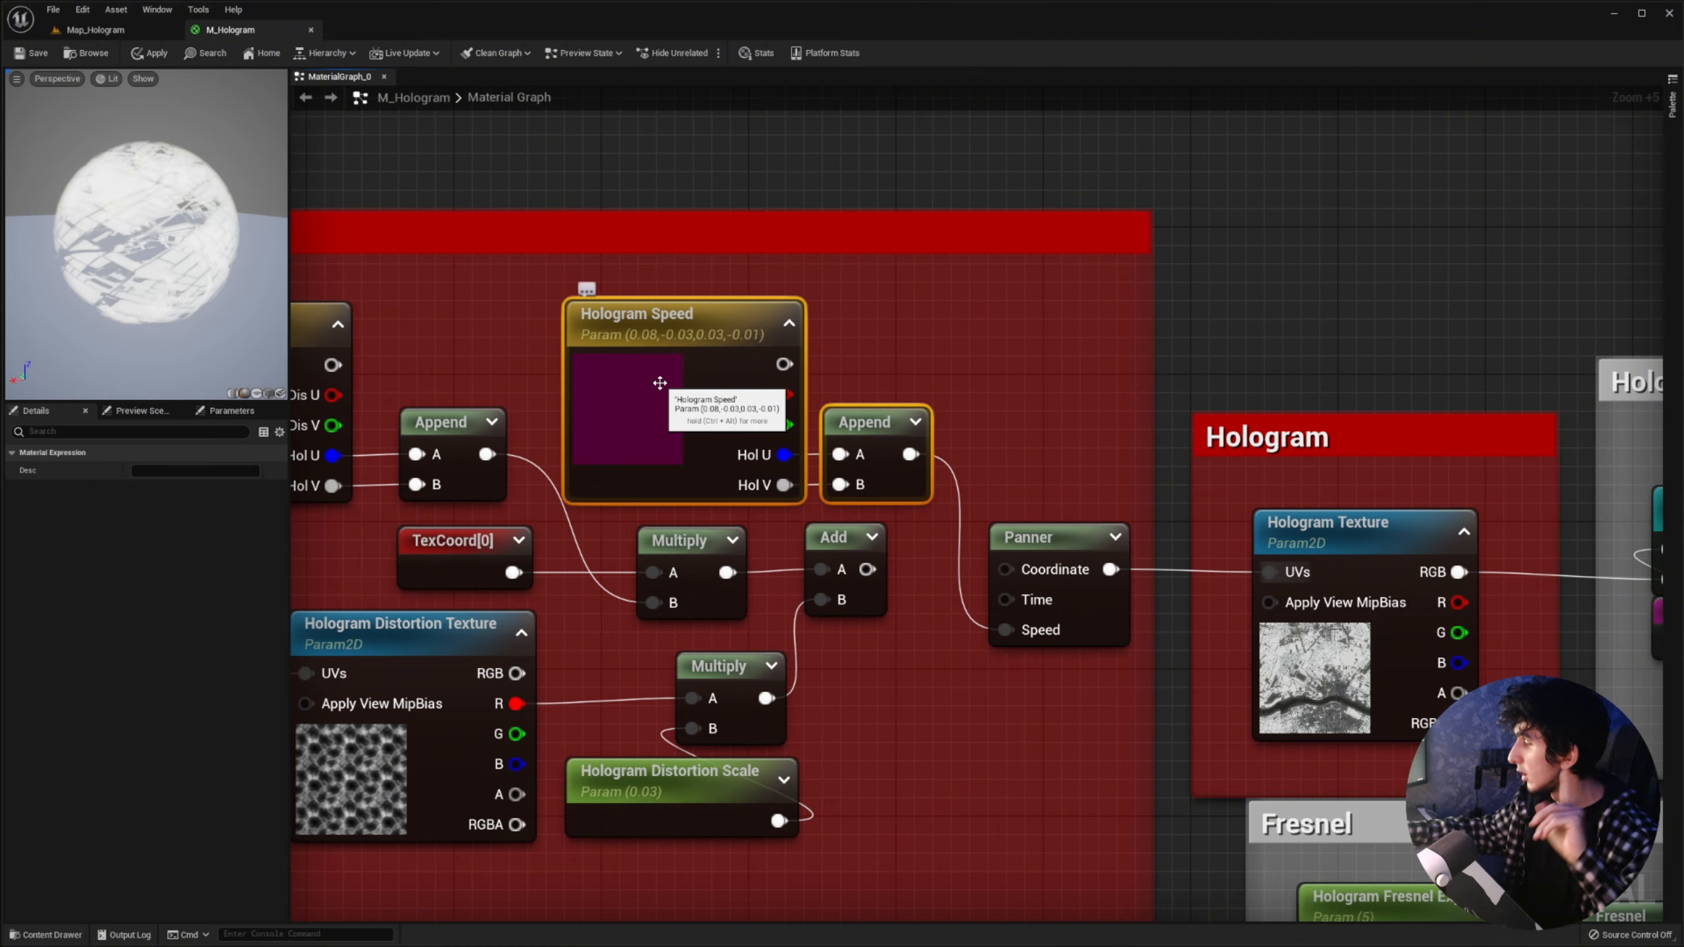
Step: Select the Hologram Tiling parameter together with its Append node to examine the tiling branch
{"action": "right_click_drag", "start_coordinate": [855, 373], "coordinate": [1228, 314]}
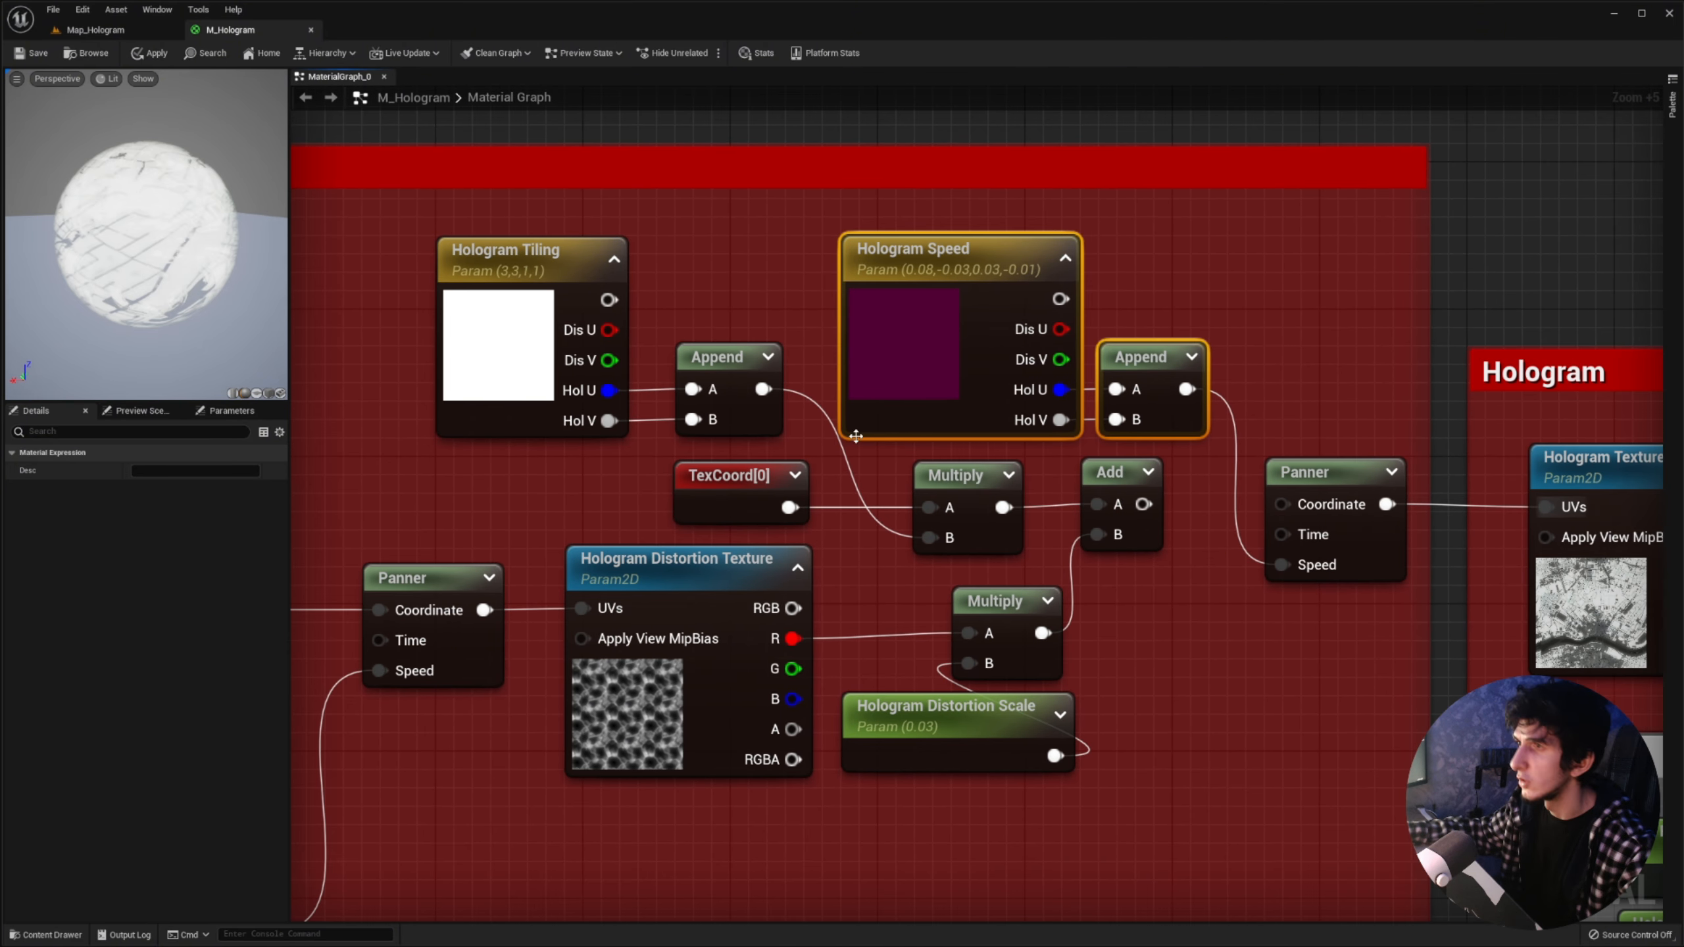
{"action": "right_click_drag", "start_coordinate": [612, 374], "coordinate": [751, 363]}
{"action": "left_click_drag", "start_coordinate": [480, 195], "coordinate": [818, 410]}
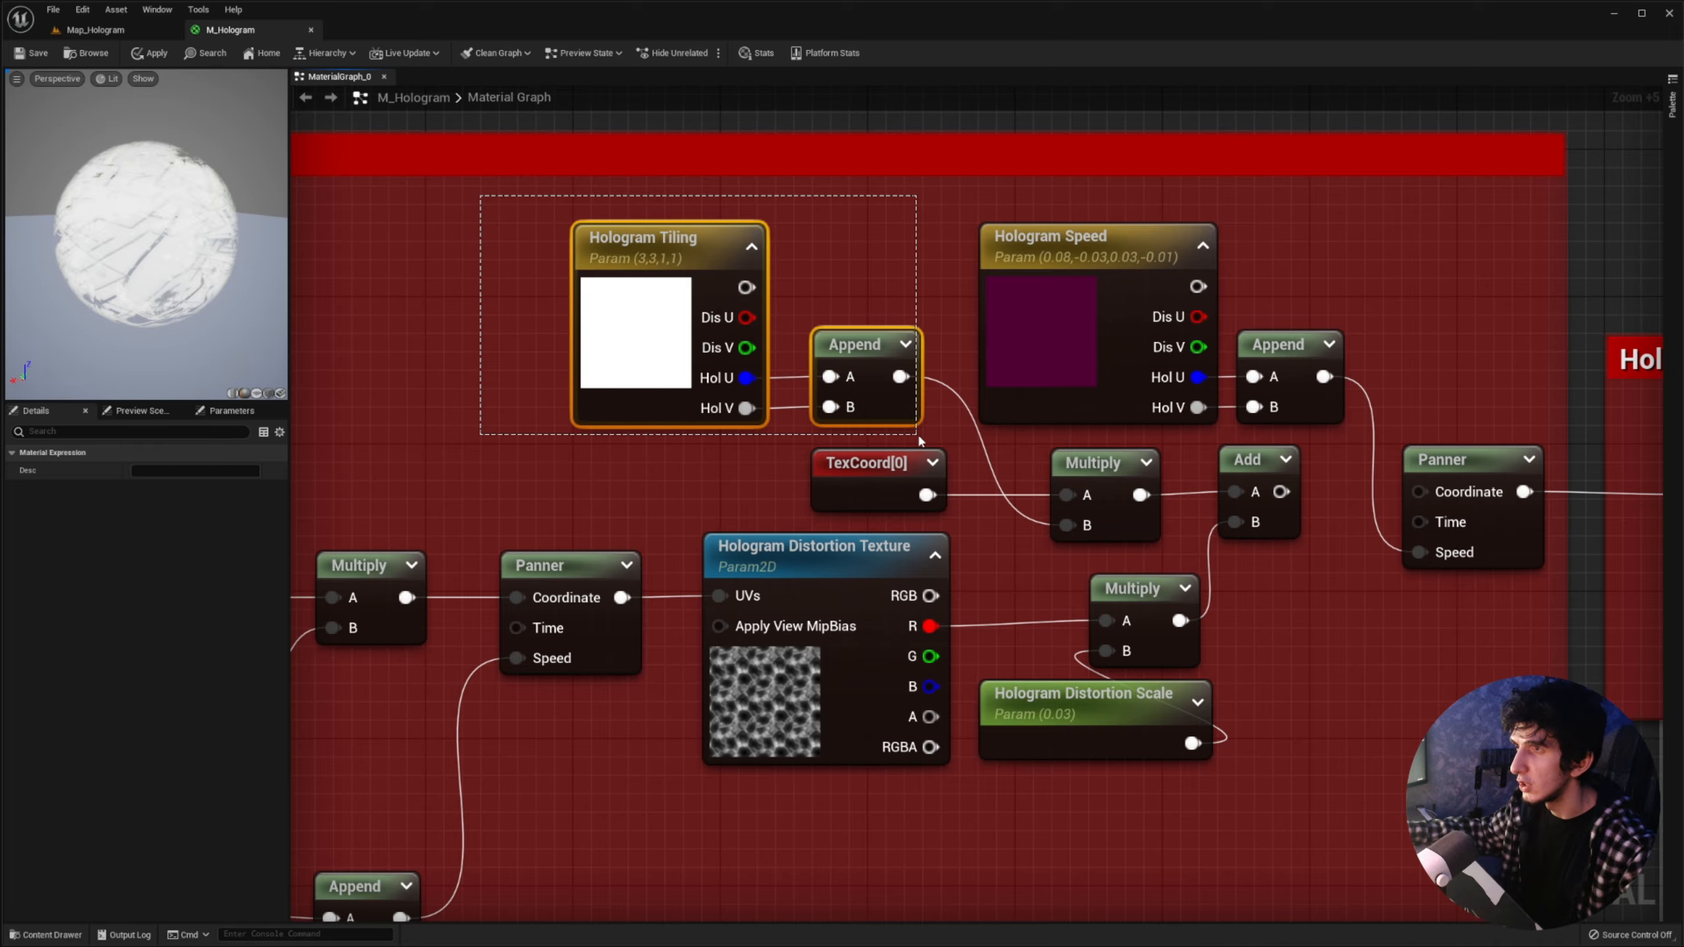
{"action": "left_click_drag", "start_coordinate": [918, 438], "coordinate": [914, 429]}
{"action": "left_click", "coordinate": [899, 421], "text": "ctrl"}
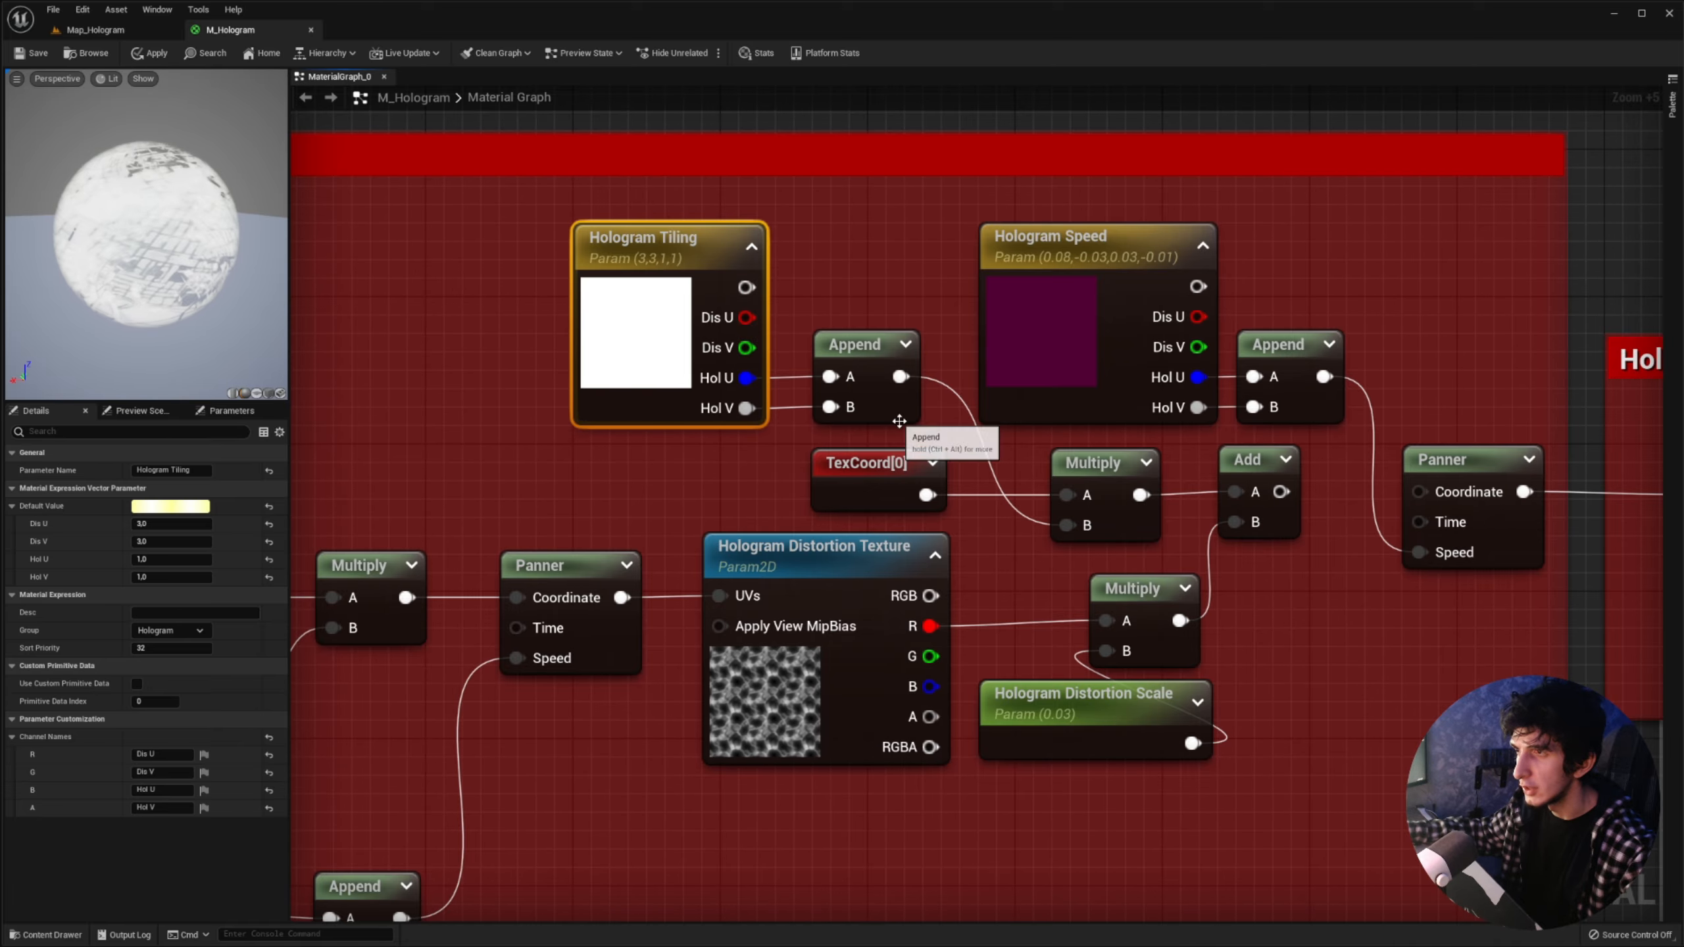
{"action": "left_click", "coordinate": [888, 414], "text": "ctrl"}
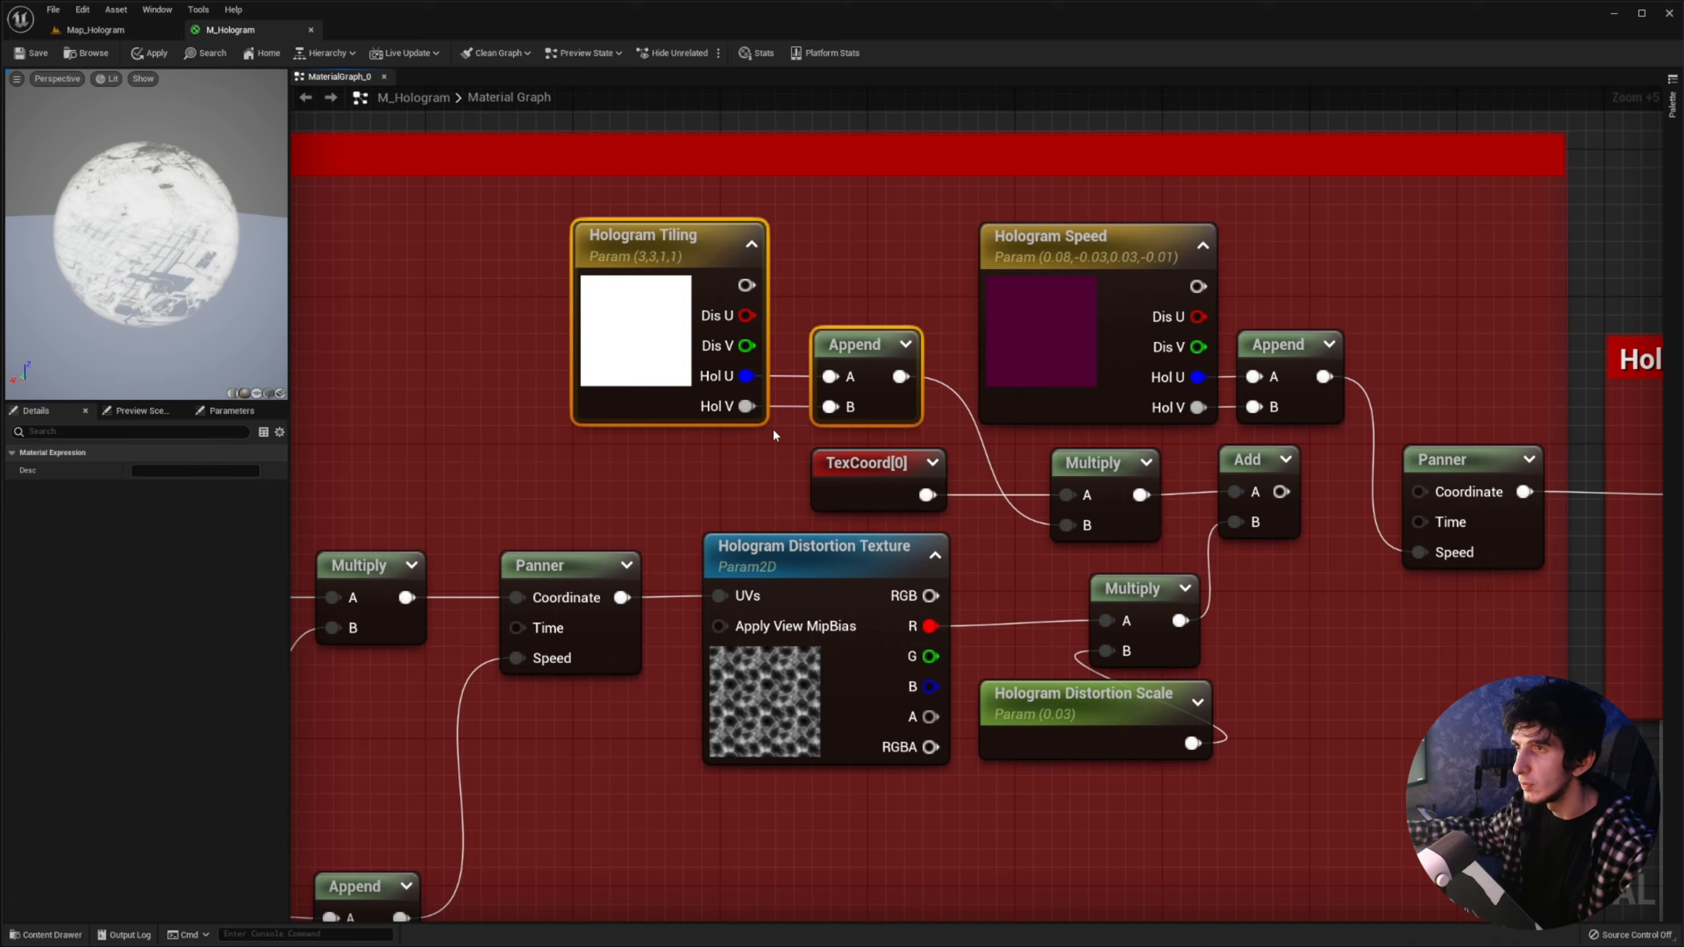
{"action": "right_click_drag", "start_coordinate": [983, 431], "coordinate": [770, 275]}
{"action": "key", "text": "u"}
{"action": "left_click", "coordinate": [1065, 479]}
{"action": "scroll", "coordinate": [1150, 514], "scroll_direction": "up", "scroll_amount": 1}
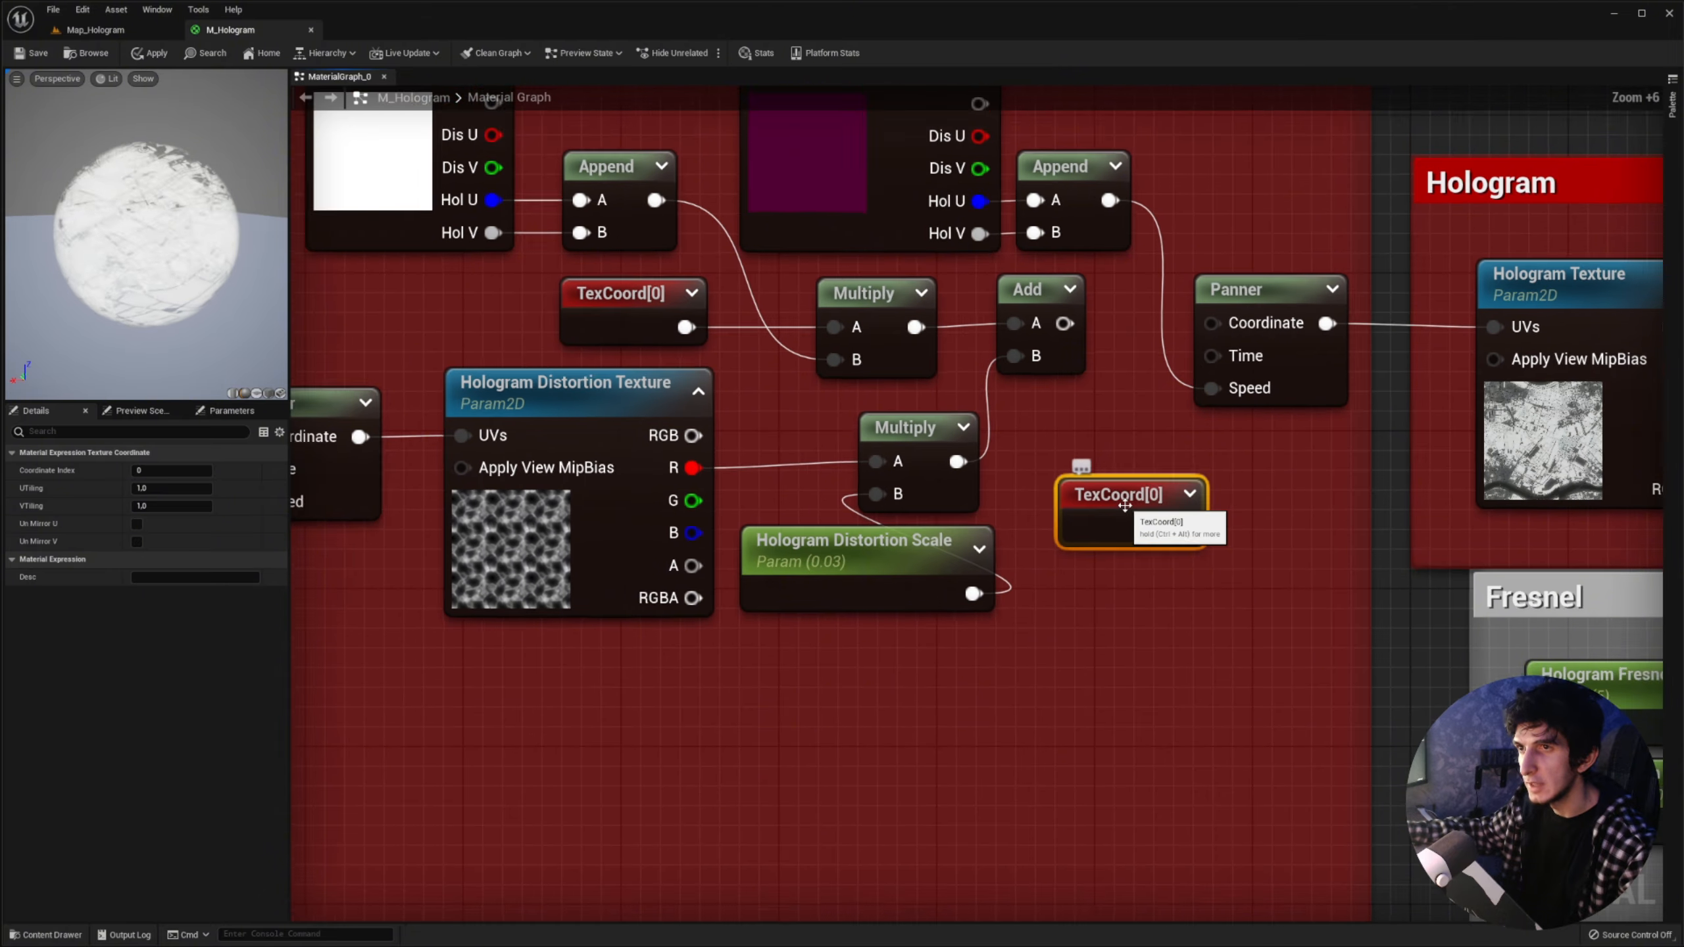
{"action": "right_click_drag", "start_coordinate": [1124, 506], "coordinate": [773, 601]}
{"action": "scroll", "coordinate": [772, 601], "scroll_direction": "up", "scroll_amount": 1}
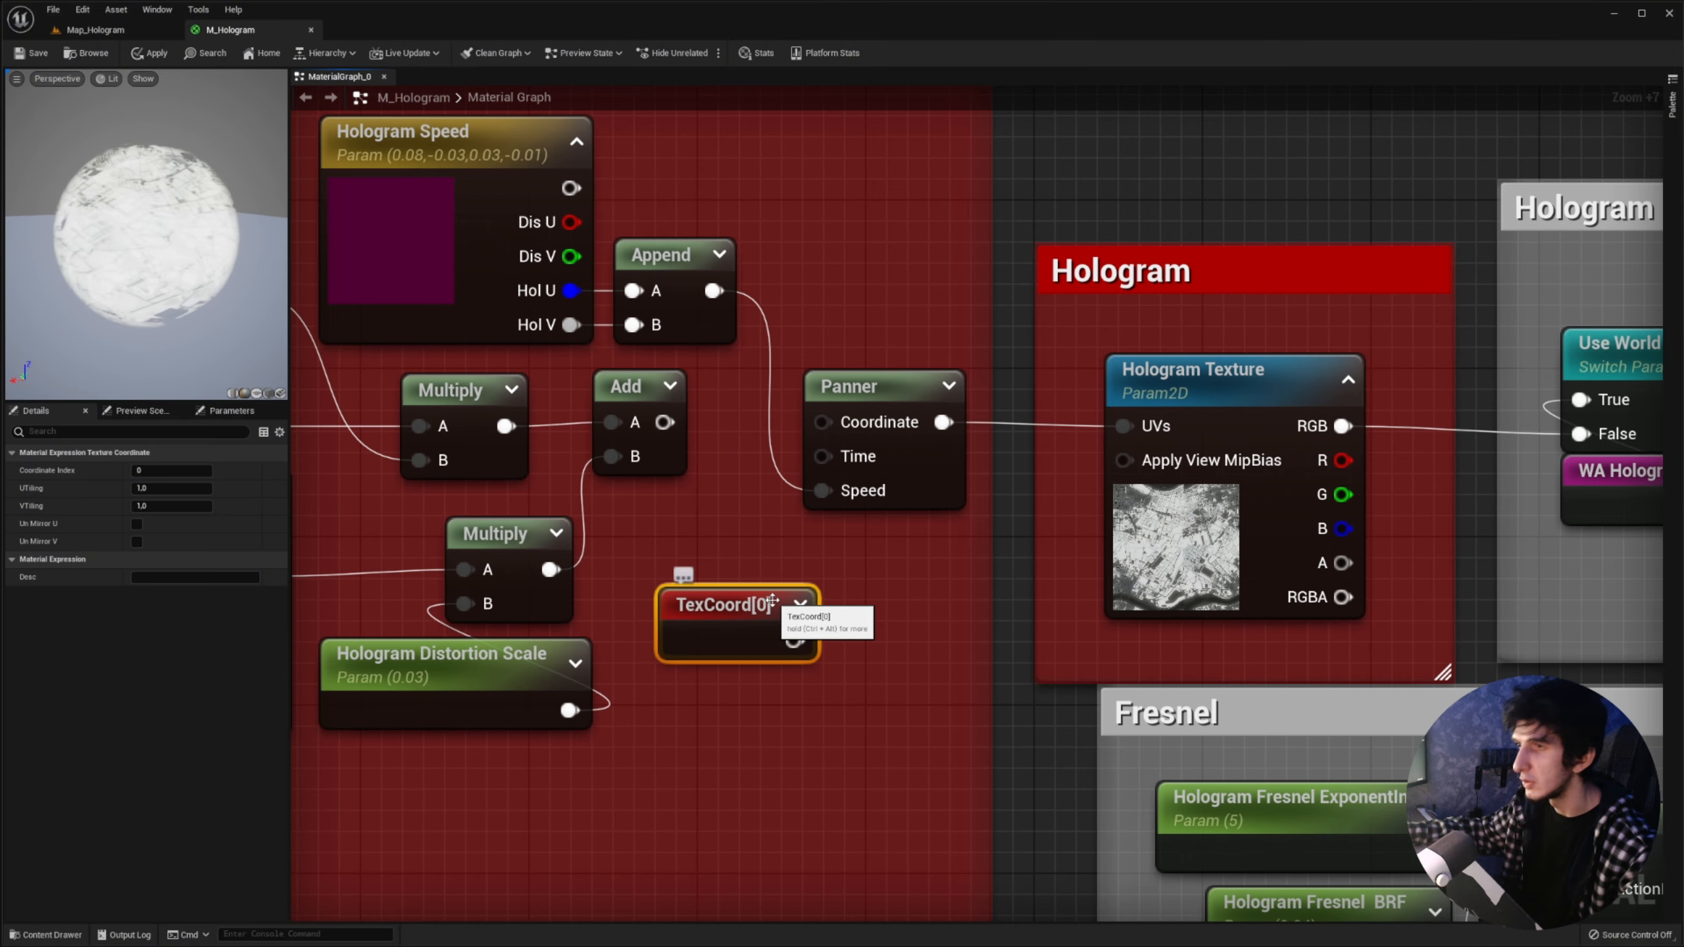
{"action": "scroll", "coordinate": [961, 647], "scroll_direction": "down", "scroll_amount": 1}
{"action": "right_click_drag", "start_coordinate": [638, 568], "coordinate": [965, 652]}
{"action": "key", "text": "Delete"}
Step: Connect the output of the tiling Multiply node directly to the Panner's Coordinate input
{"action": "right_click_drag", "start_coordinate": [1337, 672], "coordinate": [1022, 652]}
{"action": "left_click_drag", "start_coordinate": [584, 501], "coordinate": [882, 499]}
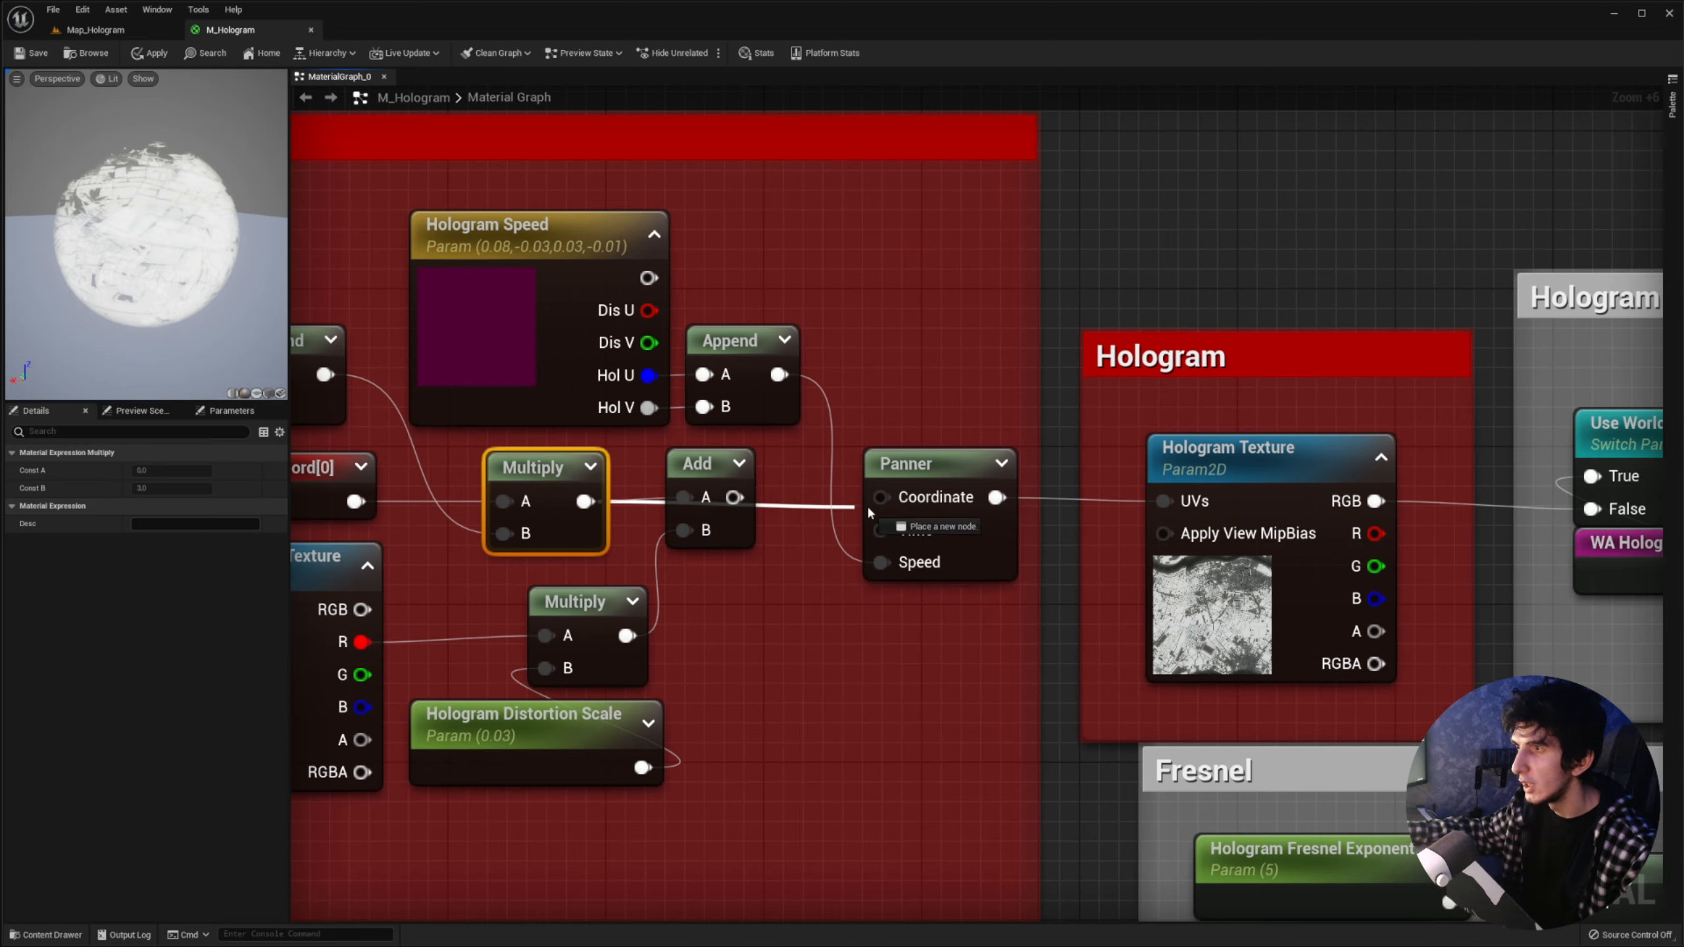
Step: Set both Hol U and Hol V of the Hologram Tiling parameter to 5
{"action": "right_click_drag", "start_coordinate": [658, 538], "coordinate": [946, 521]}
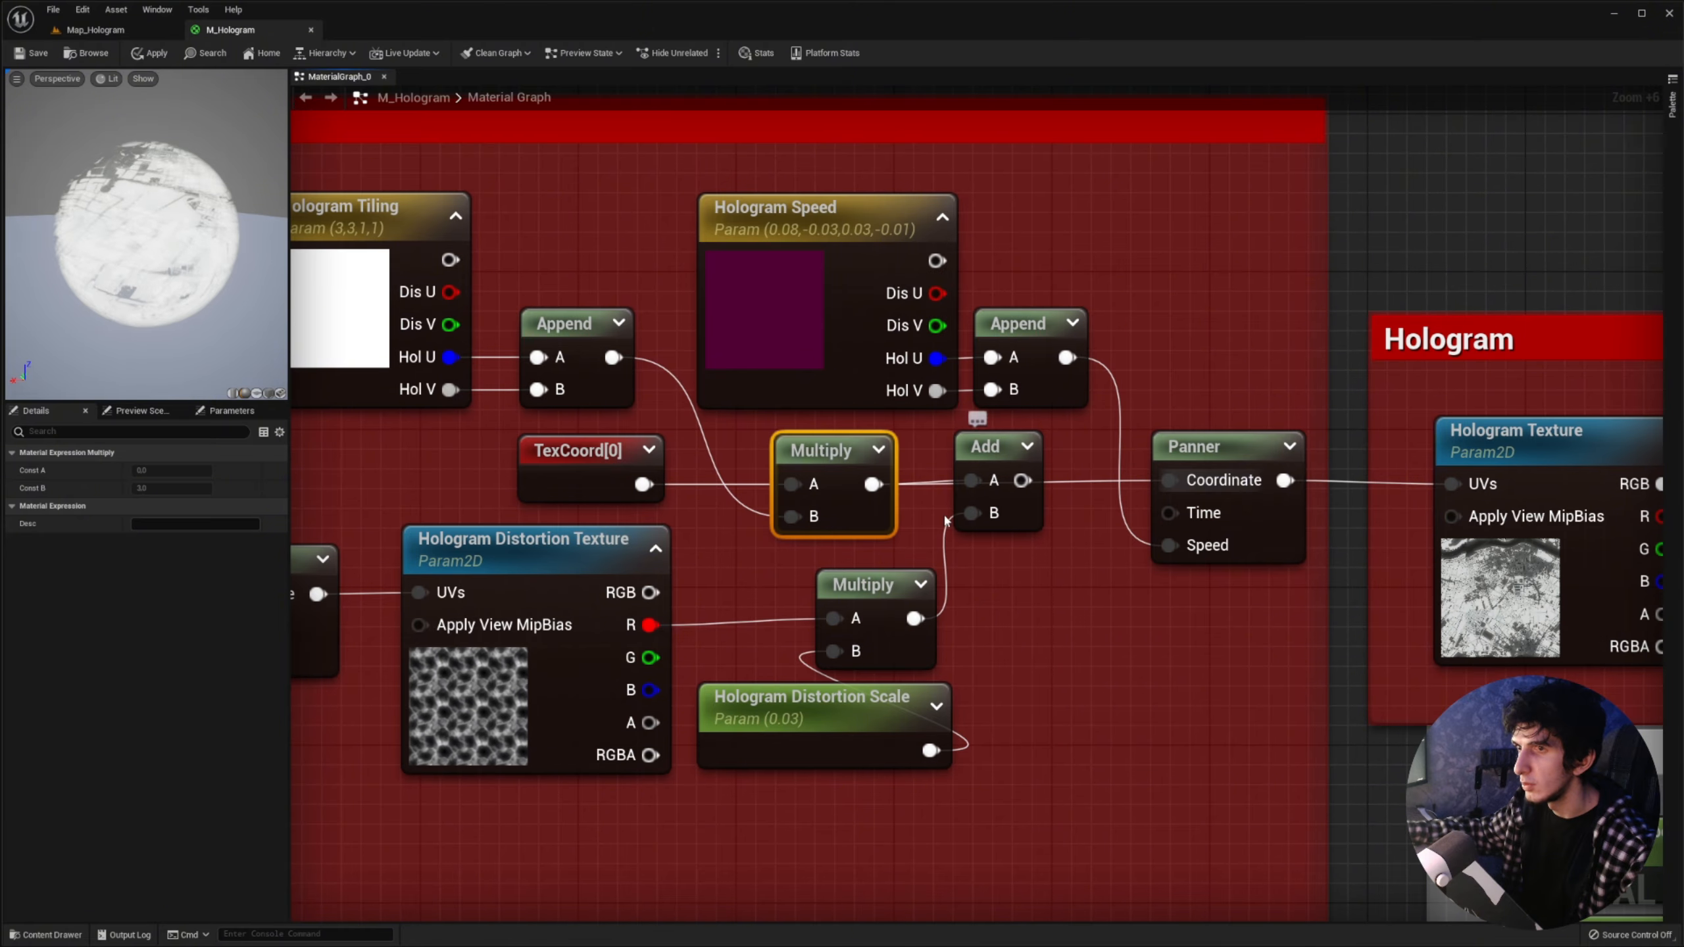
{"action": "left_click", "coordinate": [358, 213]}
{"action": "left_click", "coordinate": [171, 559]}
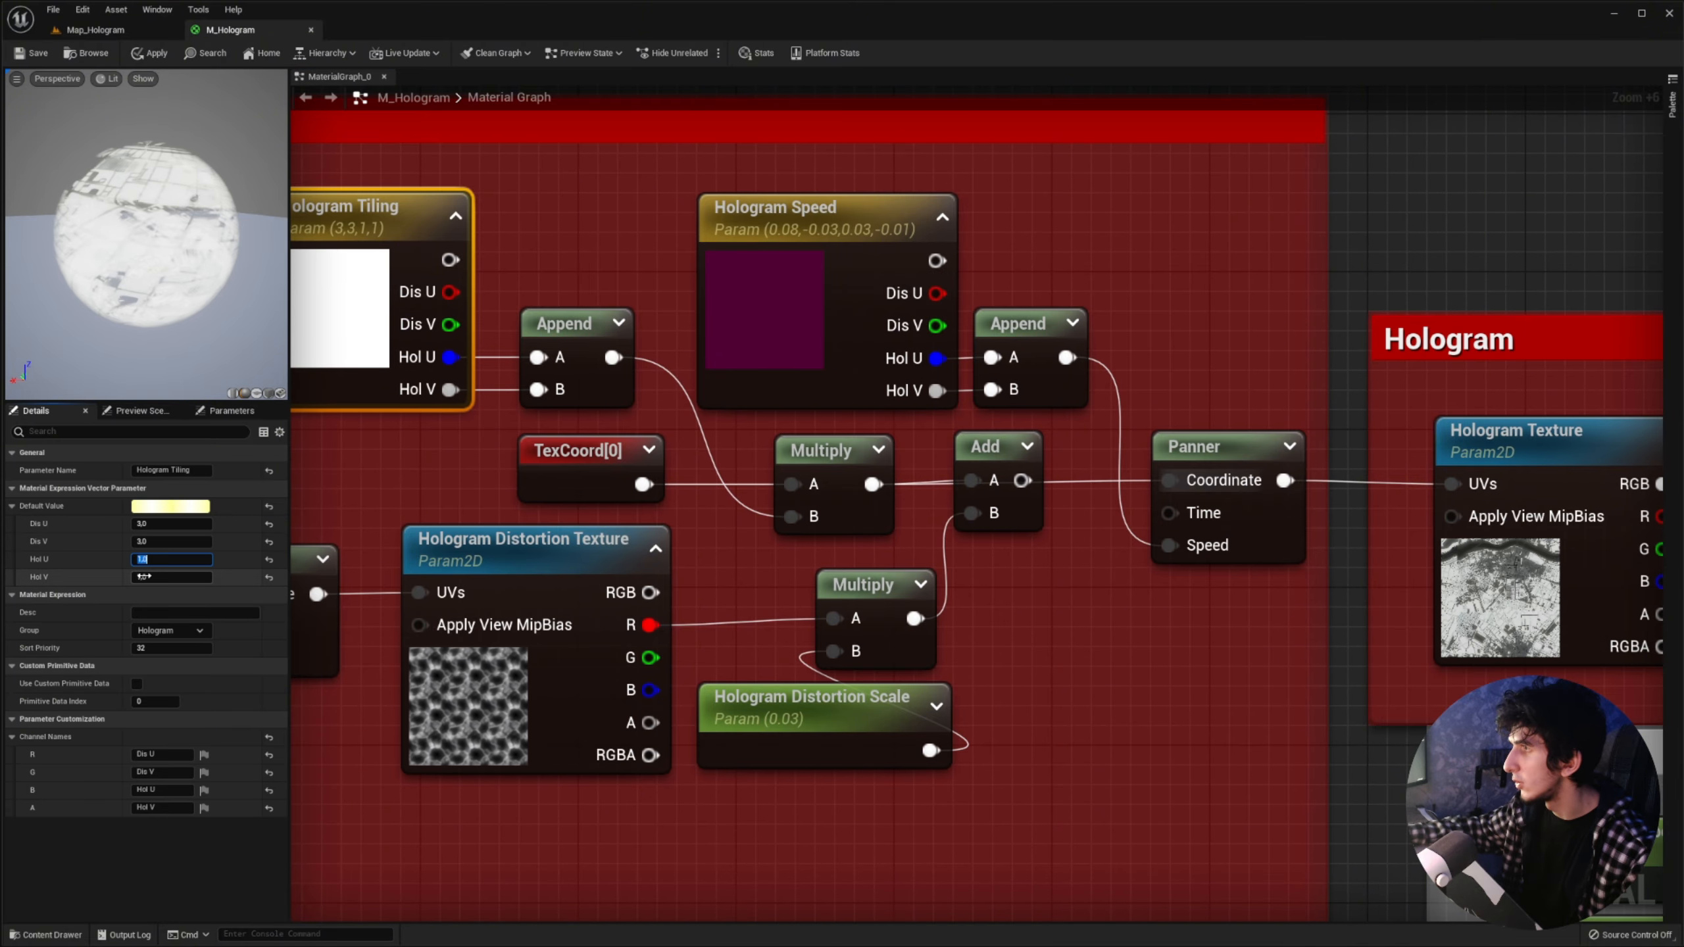
{"action": "type", "text": "5"}
{"action": "key", "text": "Return"}
{"action": "right_click_drag", "start_coordinate": [1259, 531], "coordinate": [487, 490]}
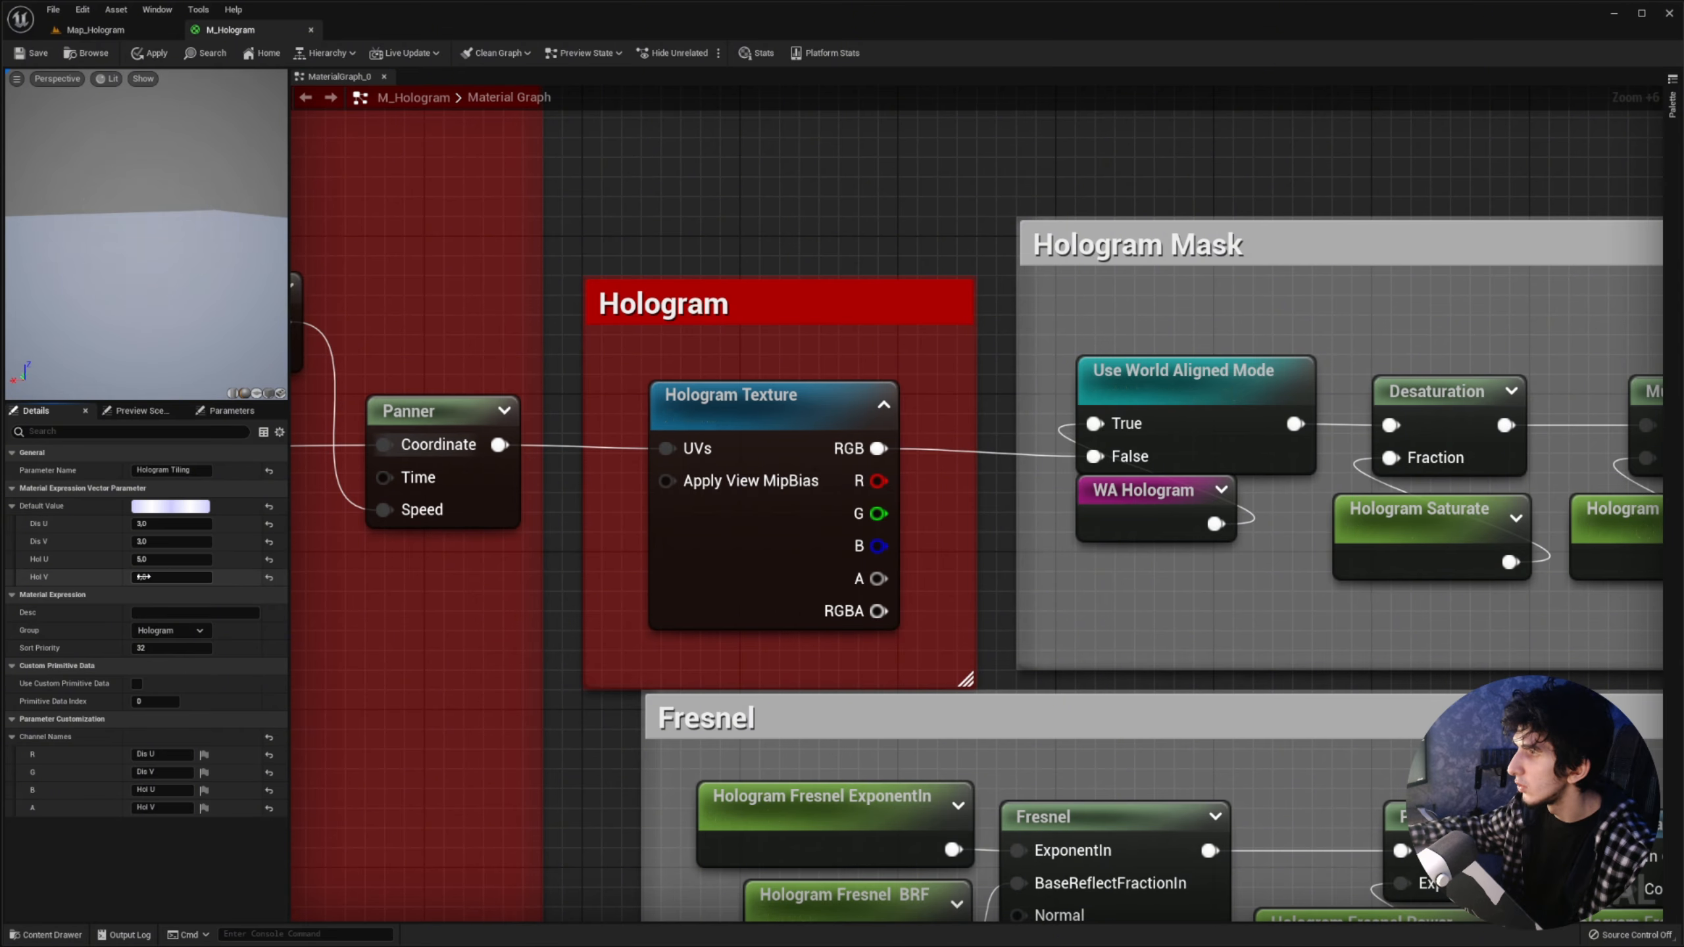
{"action": "type", "text": "5"}
{"action": "key", "text": "Return"}
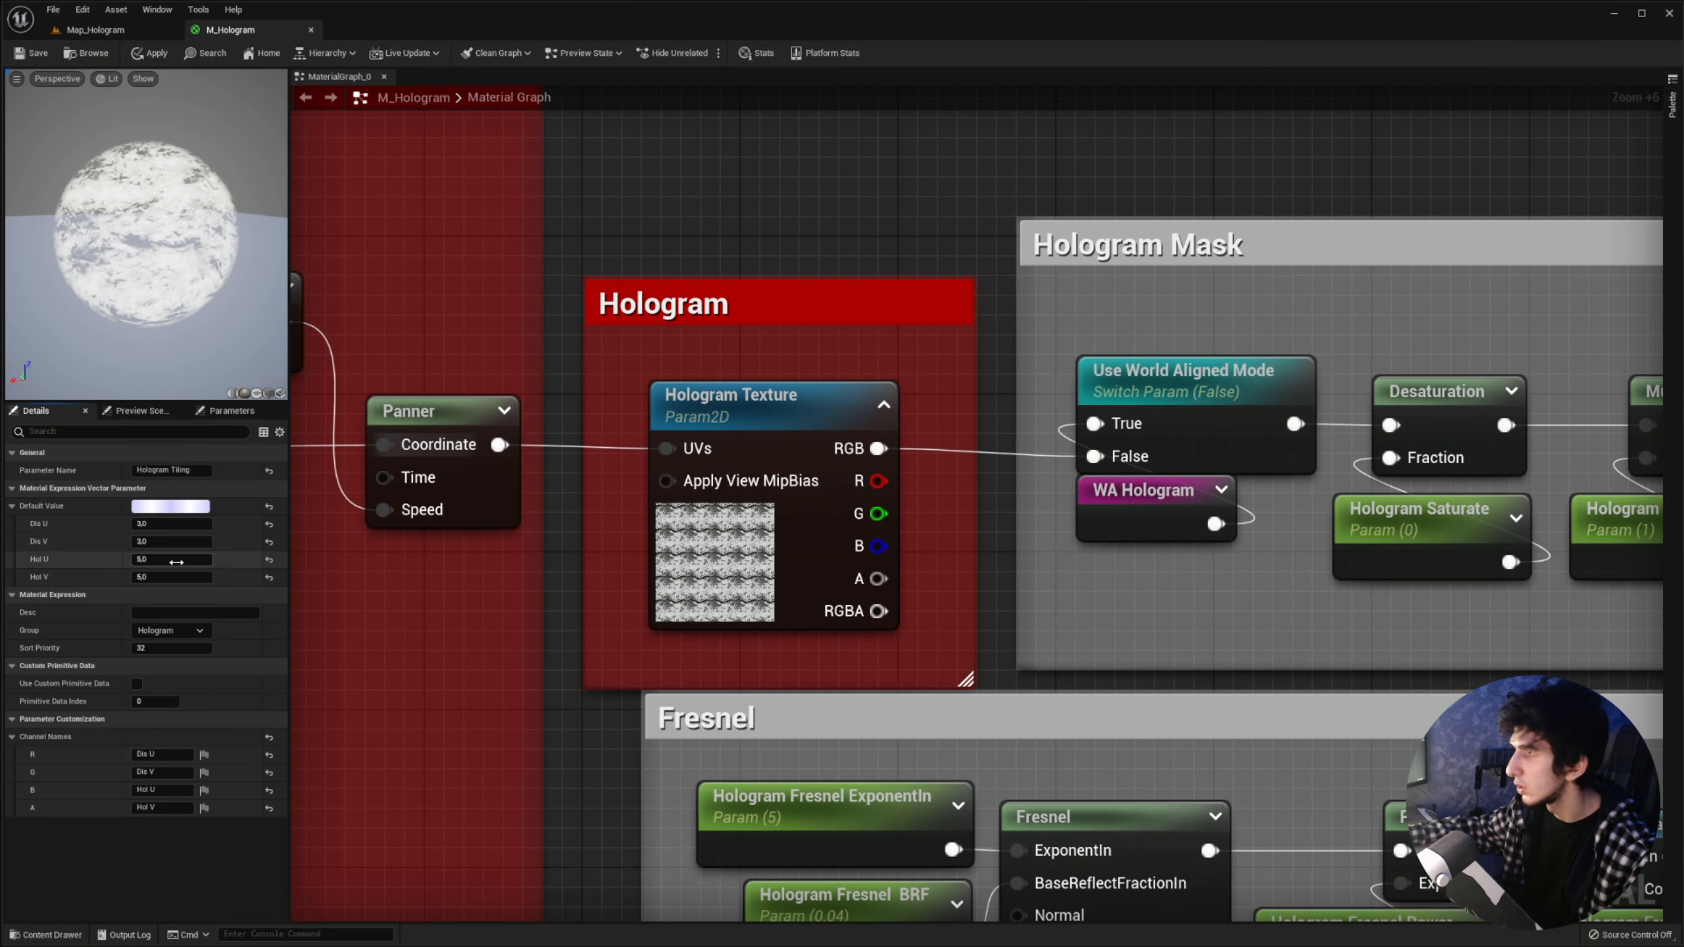
Step: Try 0.3 for Hol U of Hologram Tiling along with a new Hol V, and restore both to 1
{"action": "type", "text": "0.3"}
{"action": "key", "text": "Tab"}
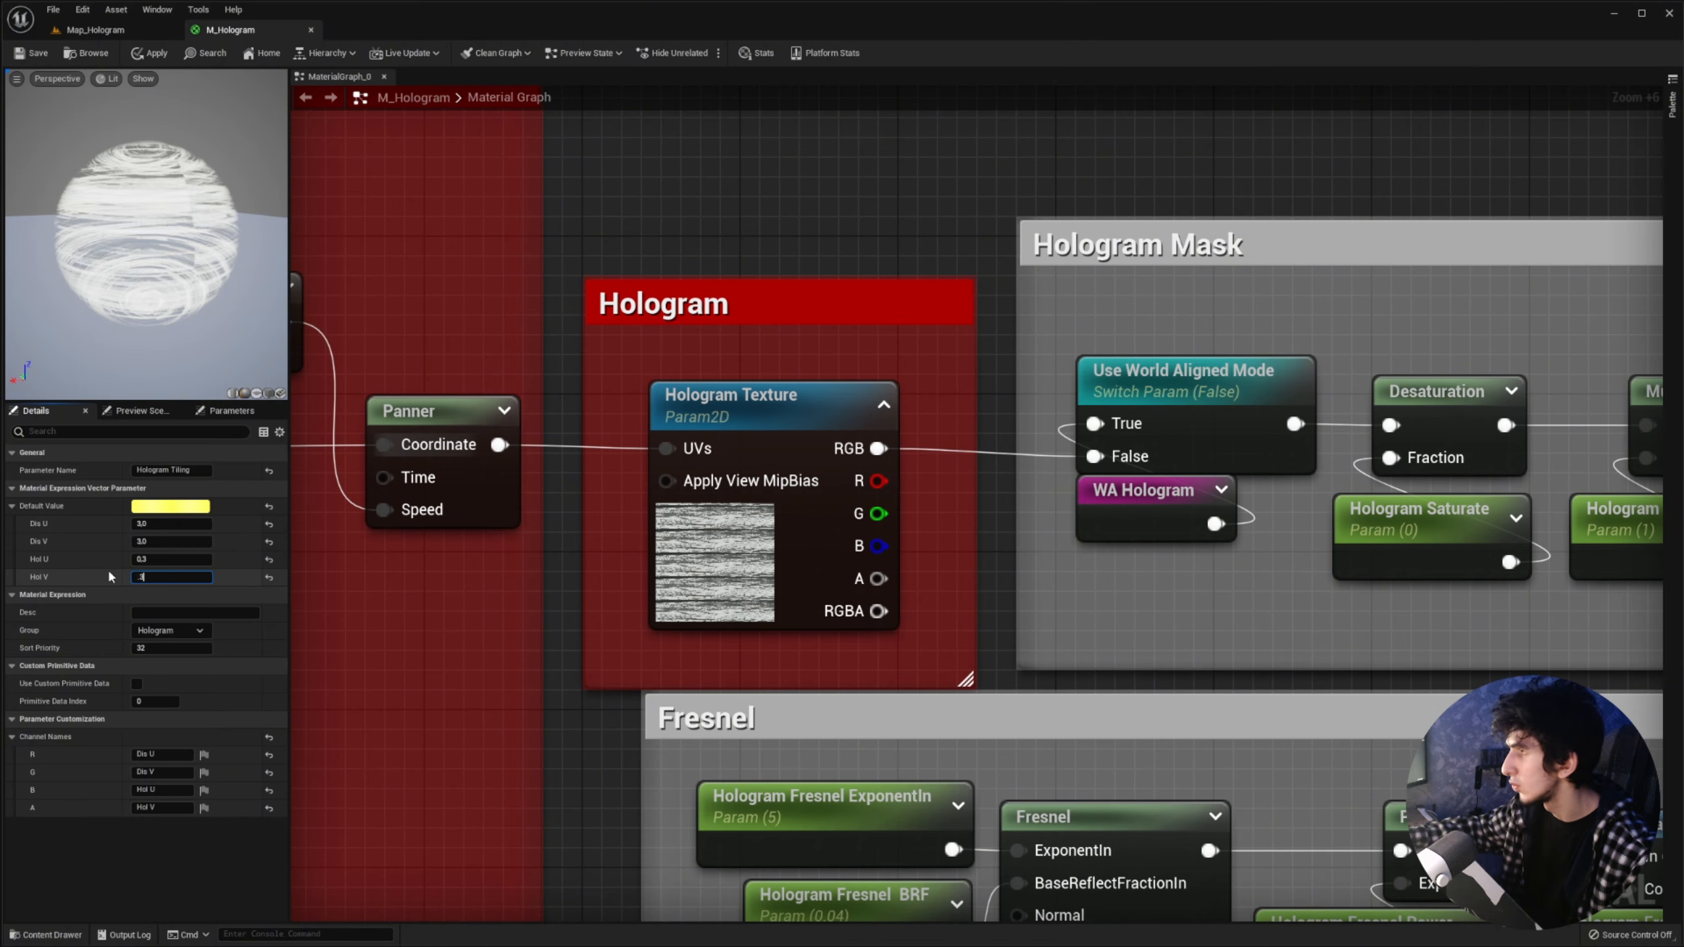
{"action": "key", "text": "Return"}
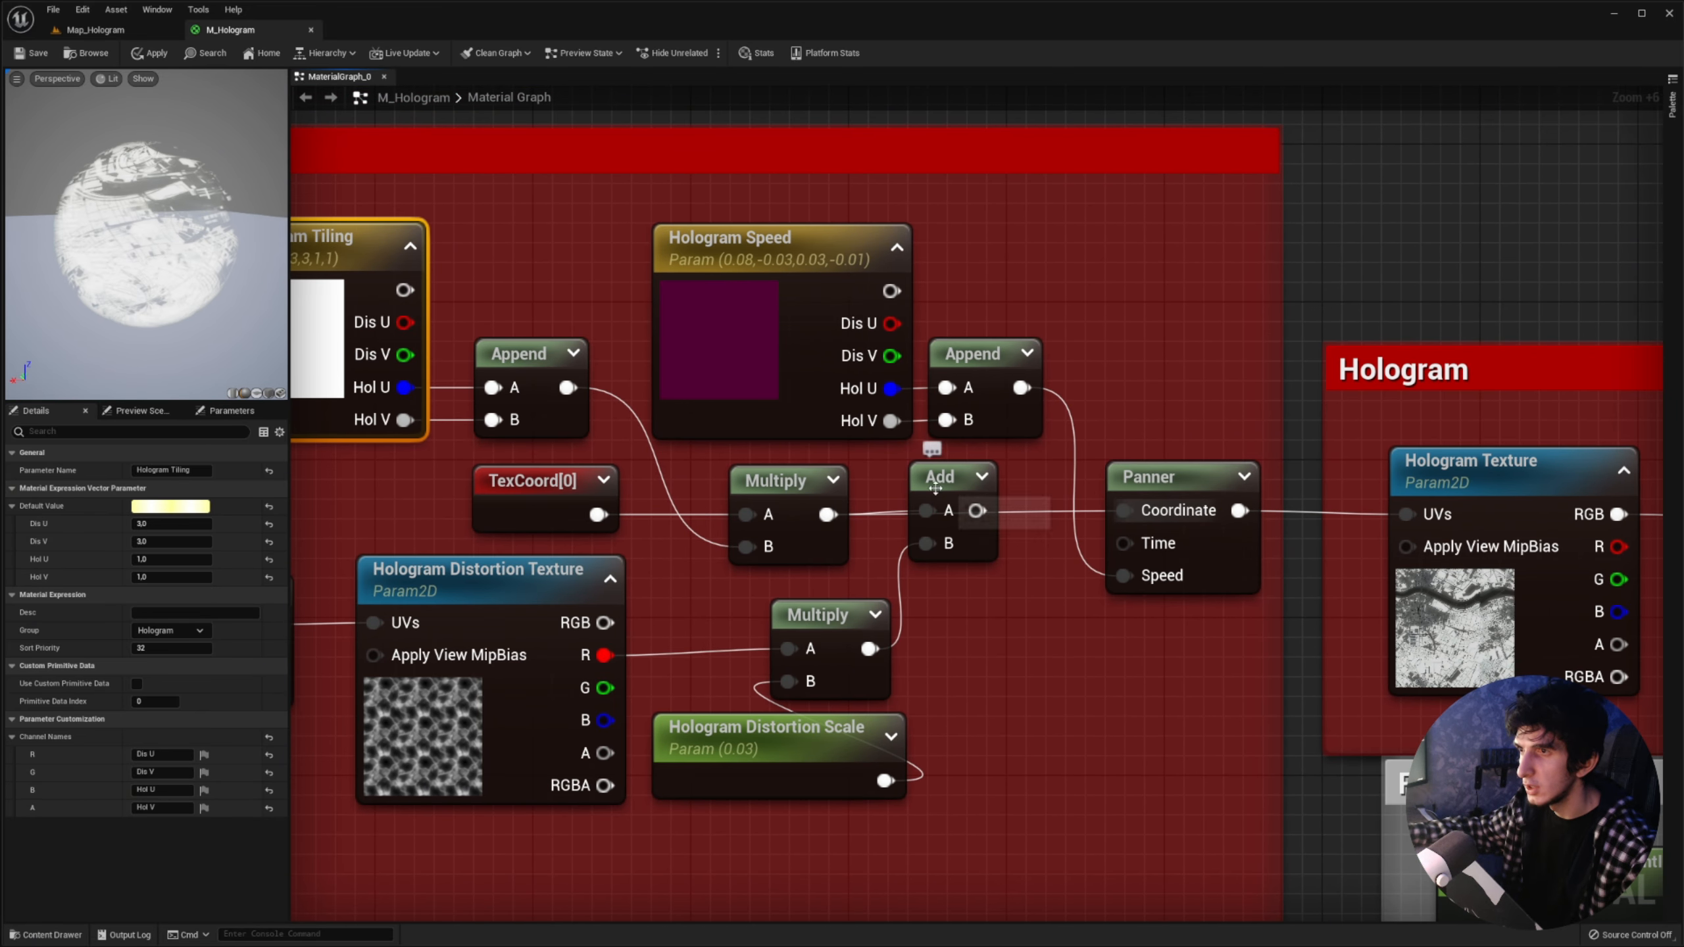
Step: Move the Add node temporarily off the Multiply-to-Panner wire to examine the Hologram Speed and Hologram Tiling branches
{"action": "left_click_drag", "start_coordinate": [936, 489], "coordinate": [965, 563]}
{"action": "scroll", "coordinate": [869, 515], "scroll_direction": "down", "scroll_amount": 3}
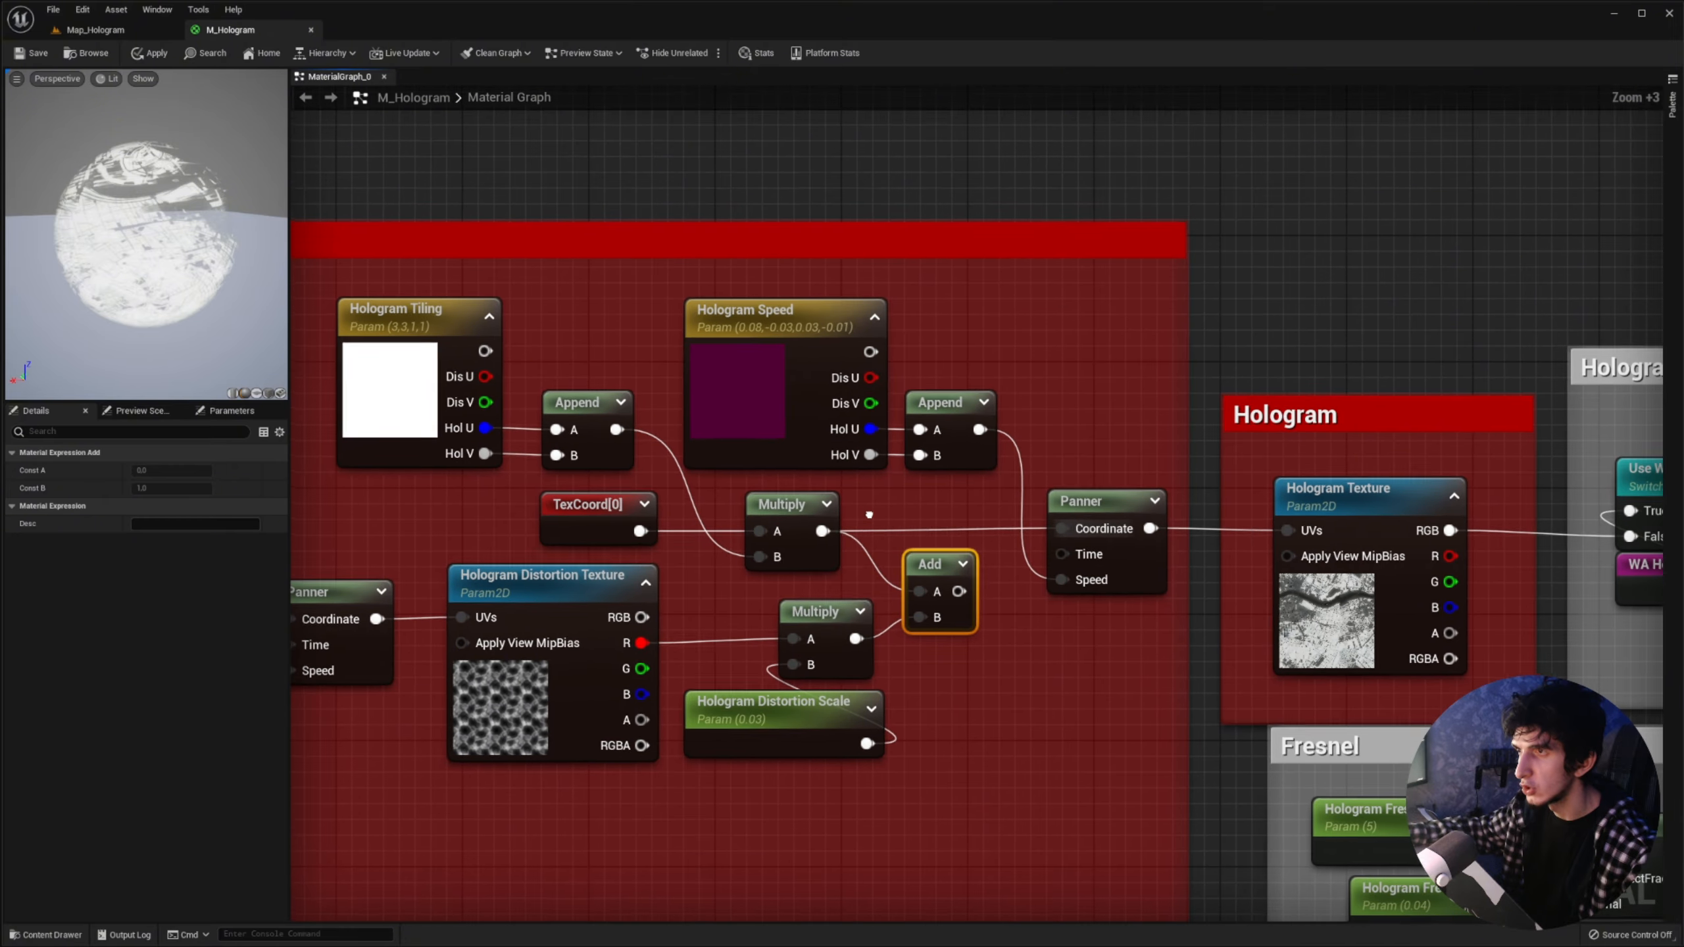
{"action": "left_click_drag", "start_coordinate": [1010, 480], "coordinate": [676, 292]}
{"action": "right_click_drag", "start_coordinate": [519, 371], "coordinate": [769, 393]}
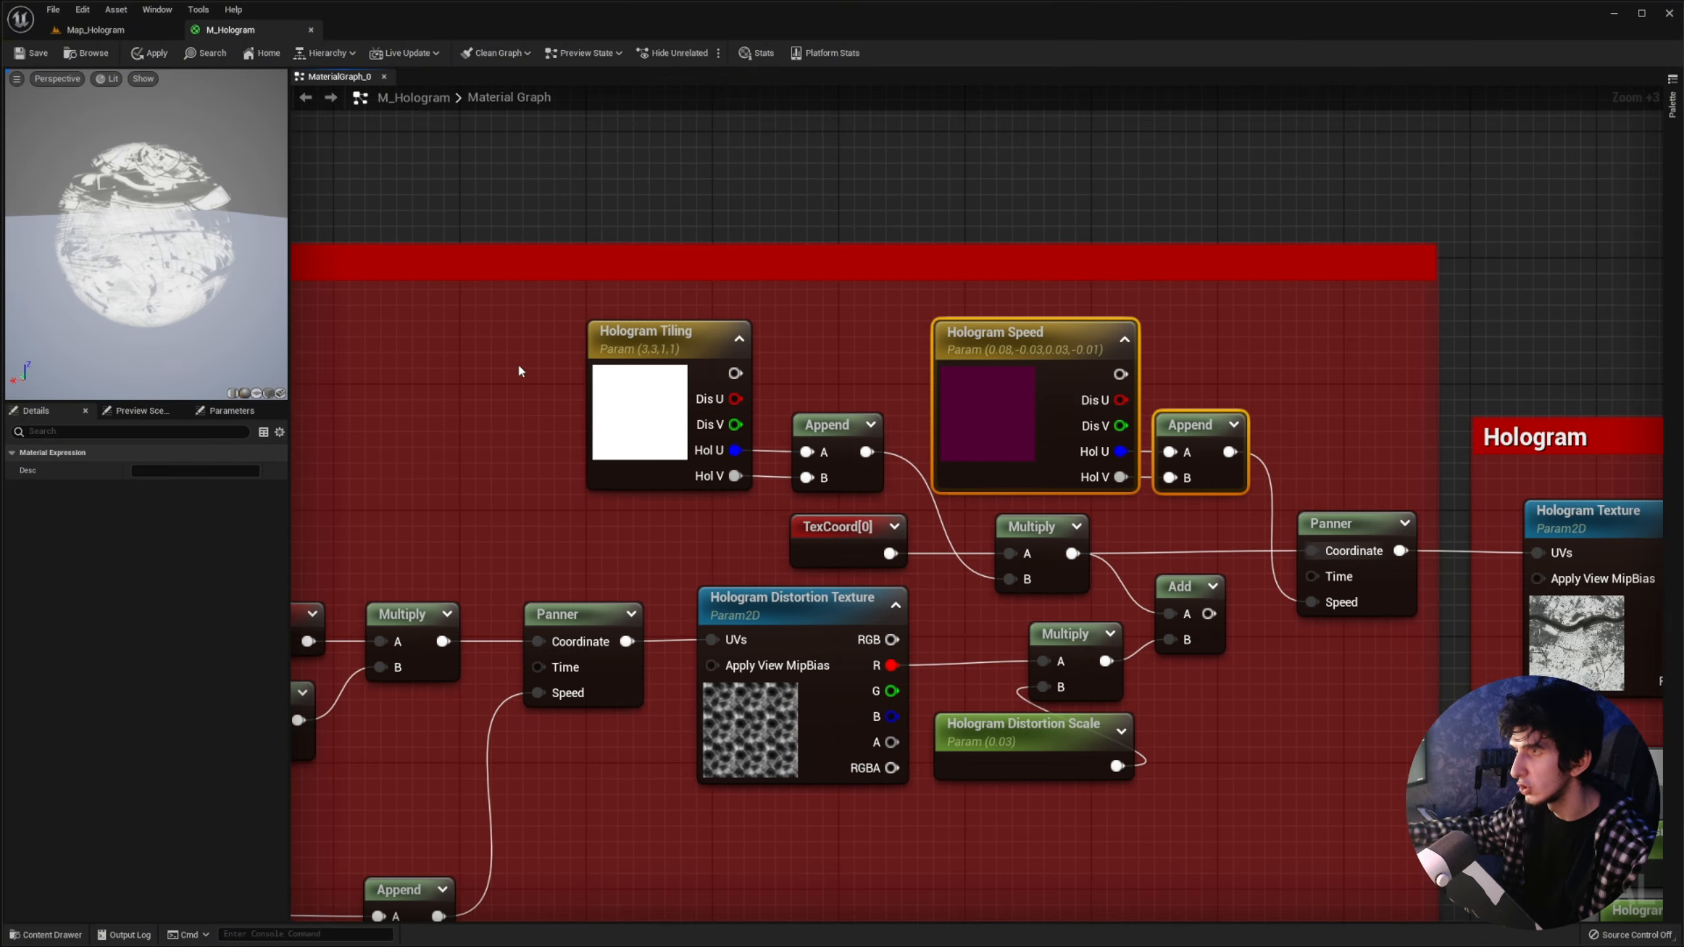
{"action": "left_click_drag", "start_coordinate": [519, 371], "coordinate": [829, 478]}
{"action": "right_click_drag", "start_coordinate": [1207, 598], "coordinate": [1114, 503]}
{"action": "left_click_drag", "start_coordinate": [1113, 521], "coordinate": [1114, 456]}
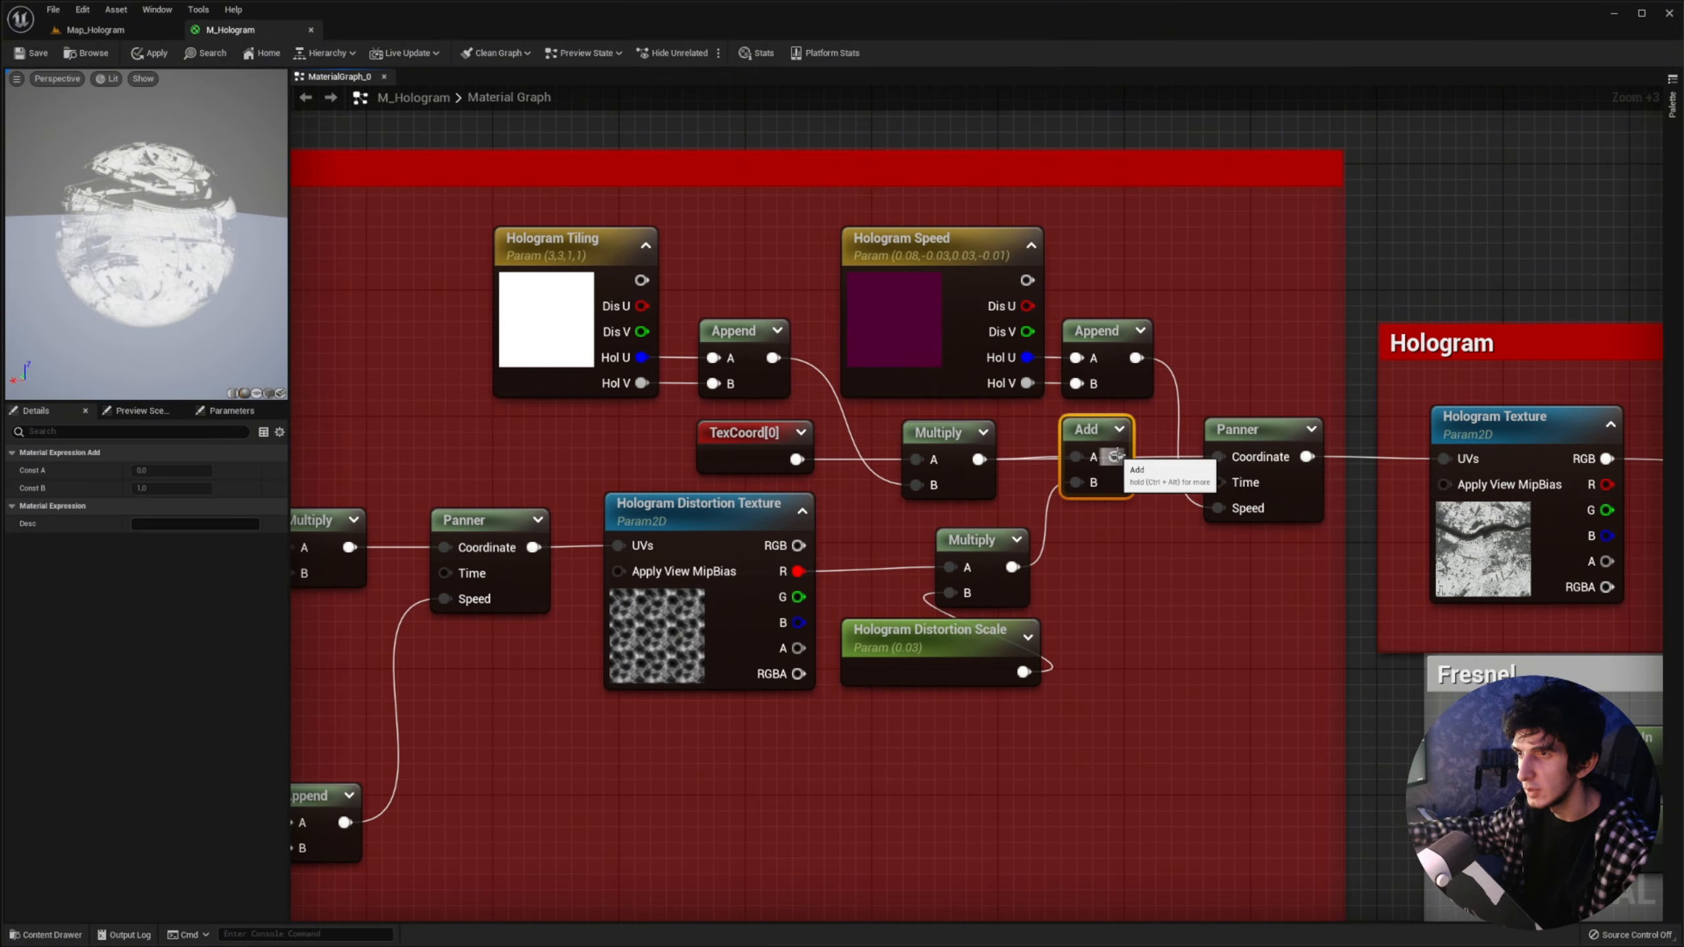
Step: Add a TexCoord node wired through a new Add node to the Hologram Texture's UVs, positioned above the Hologram comment box
{"action": "right_click_drag", "start_coordinate": [1113, 456], "coordinate": [782, 448]}
{"action": "left_click", "coordinate": [416, 451]}
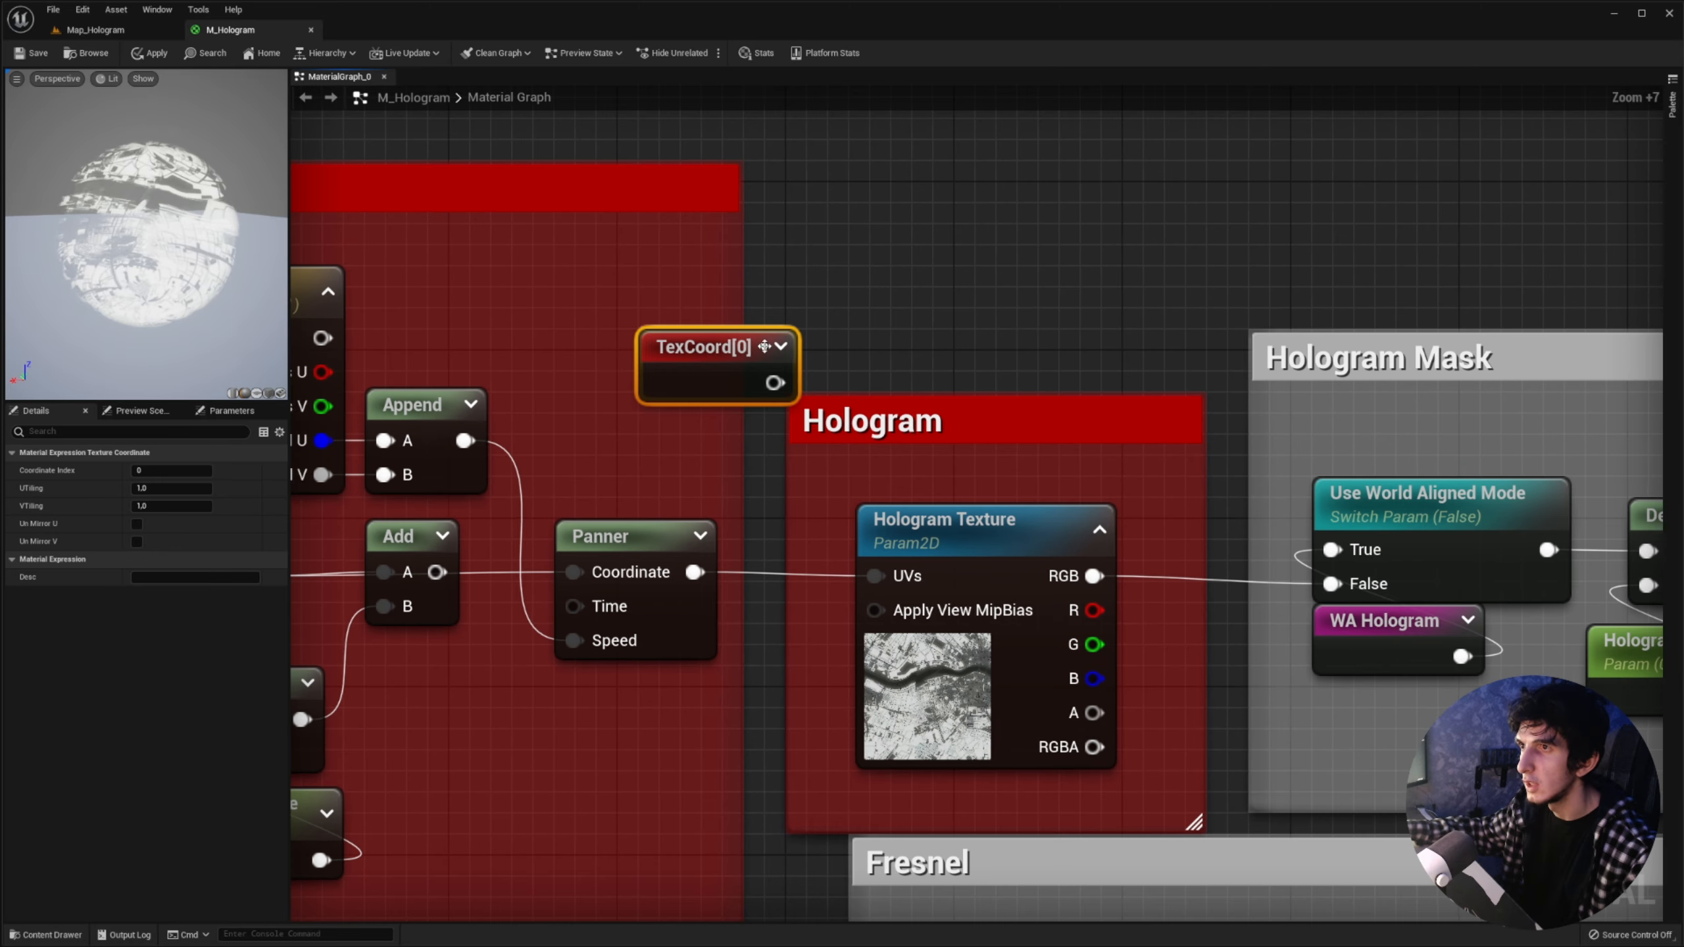
{"action": "left_click", "coordinate": [908, 358]}
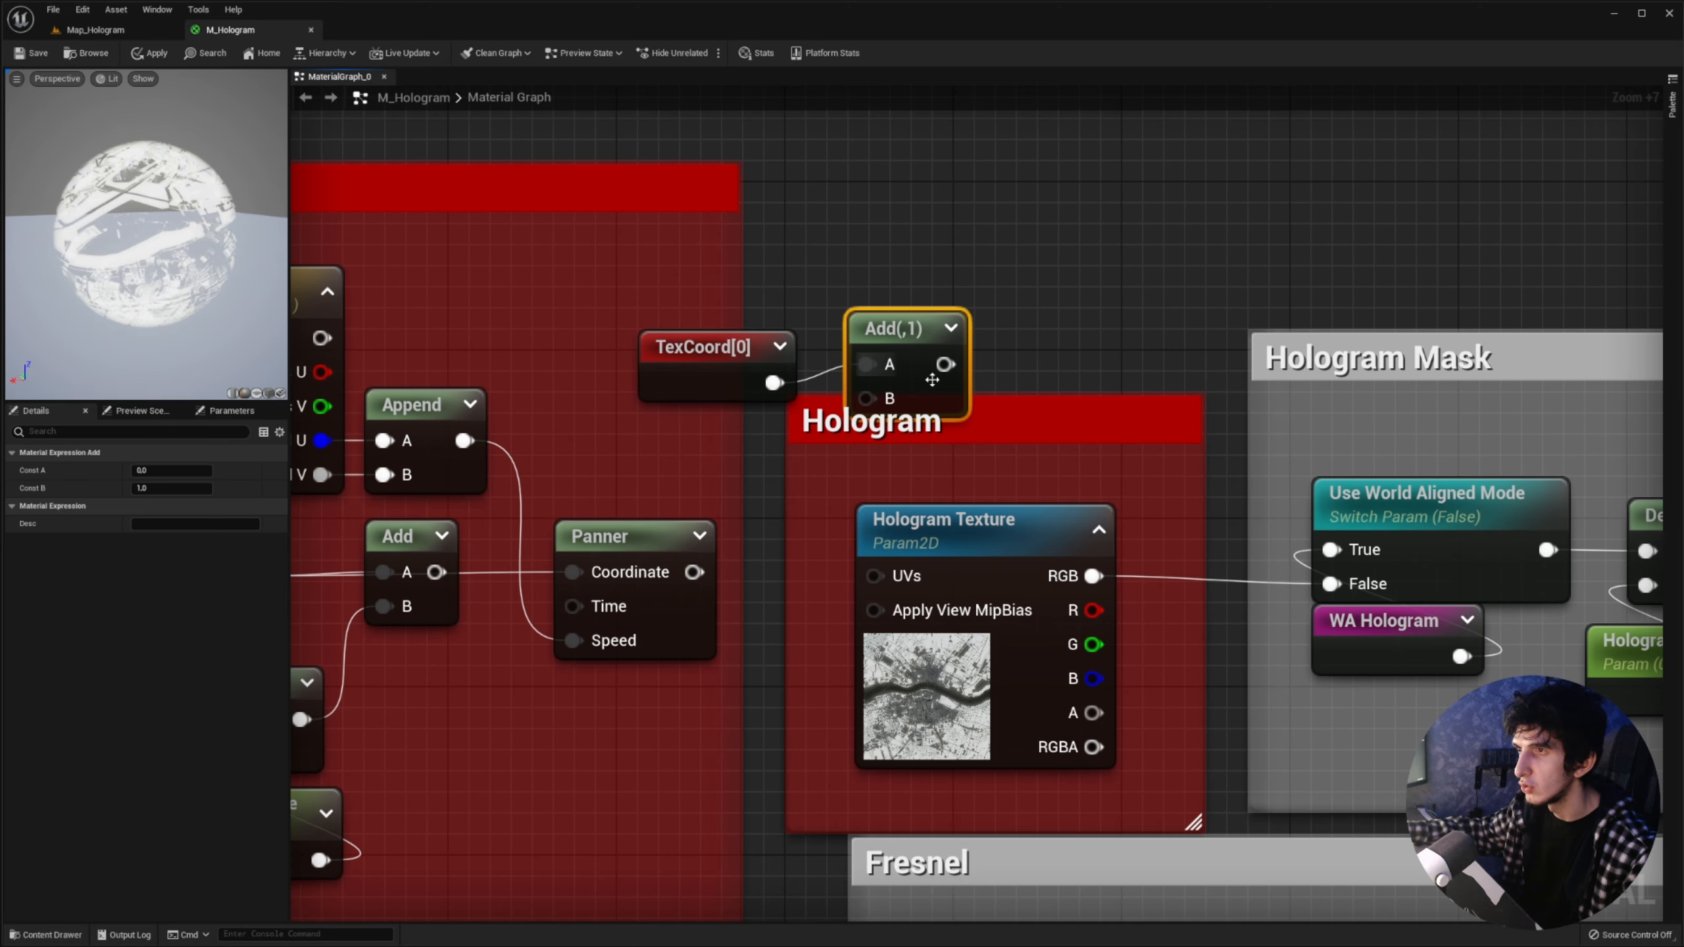
{"action": "left_click_drag", "start_coordinate": [931, 380], "coordinate": [876, 576]}
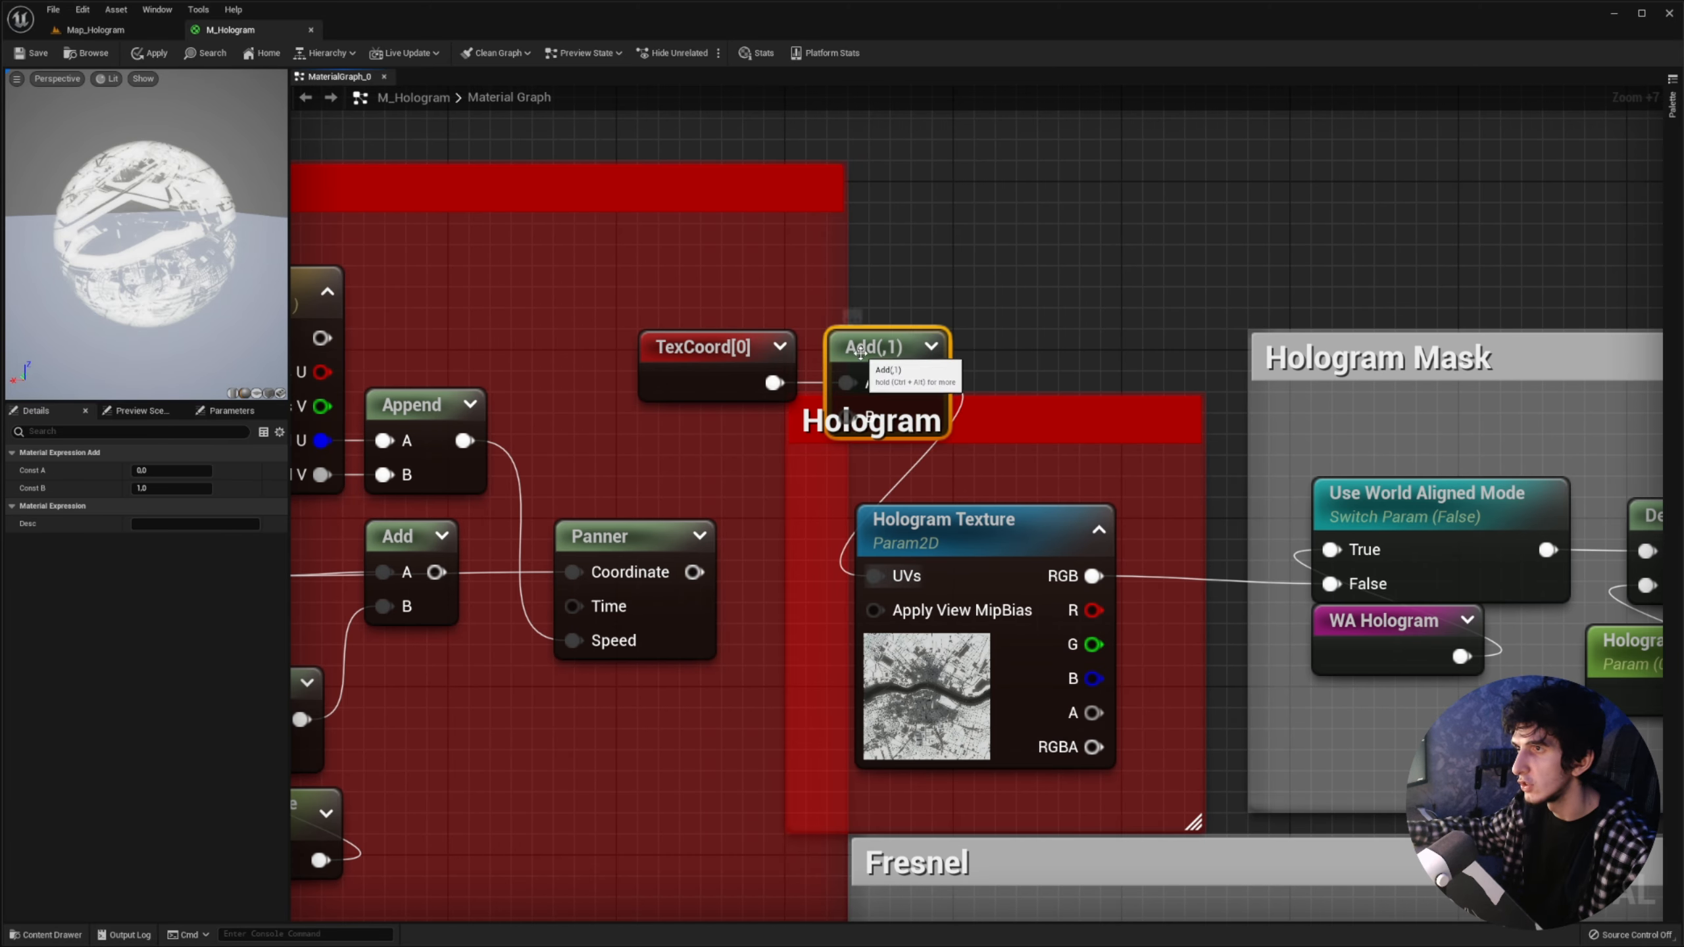
{"action": "left_click_drag", "start_coordinate": [790, 309], "coordinate": [874, 383]}
{"action": "left_click_drag", "start_coordinate": [876, 368], "coordinate": [834, 284]}
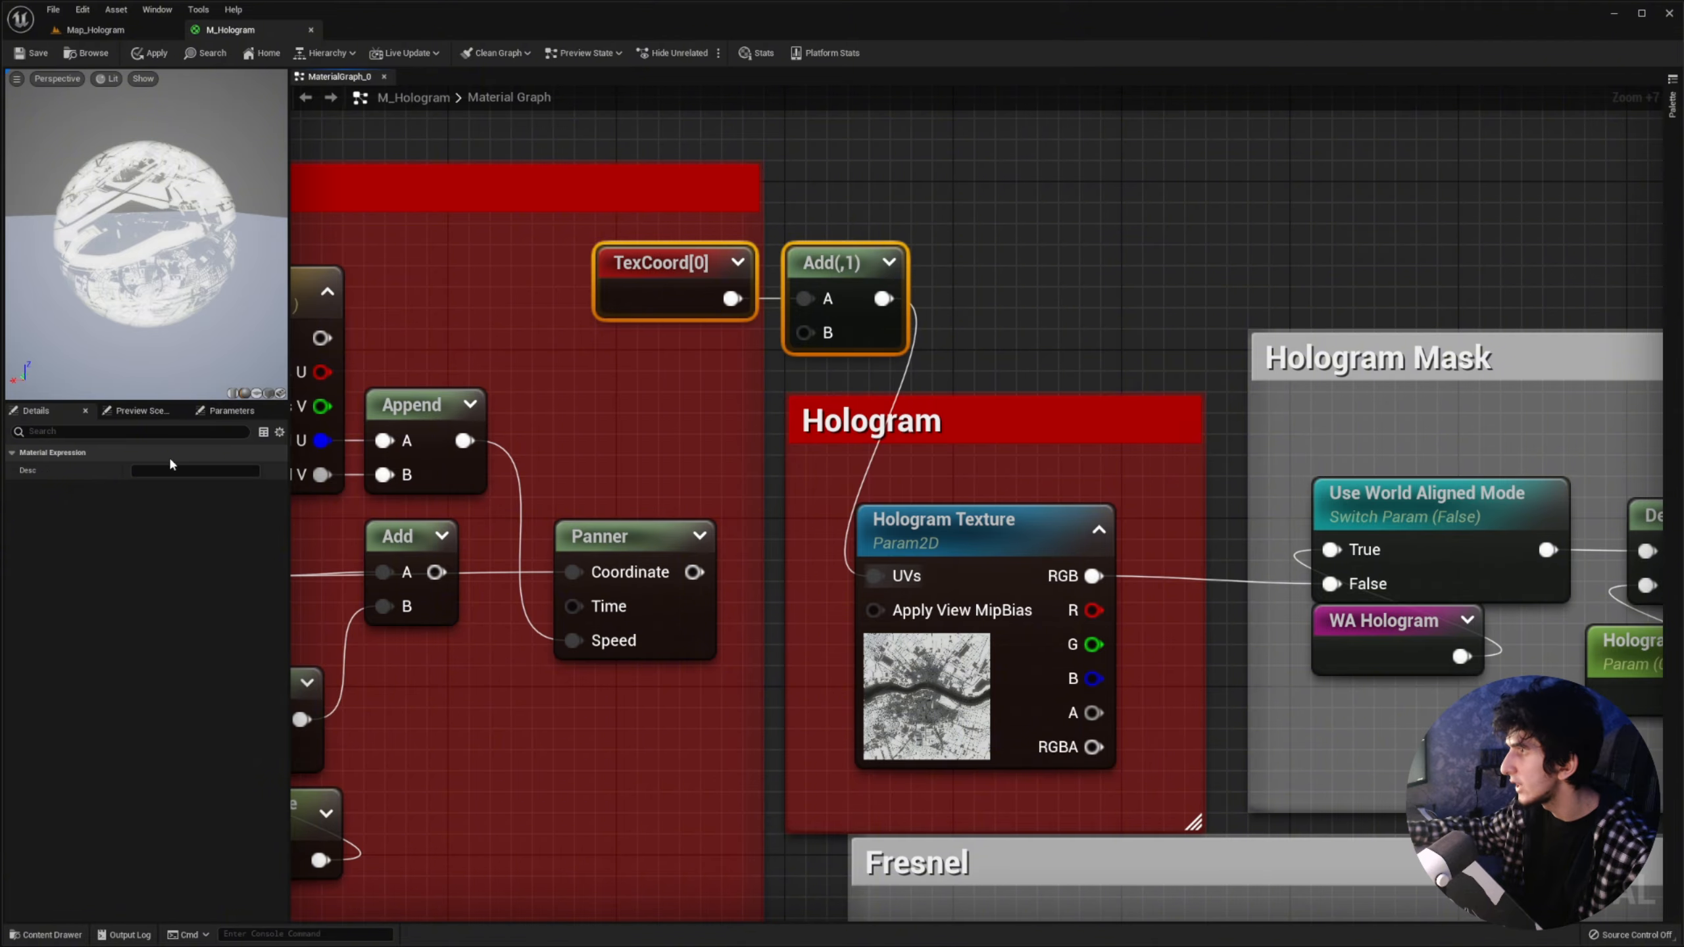
Step: Try 0.11 for the upper Add node's Const B, and delete that Add node together with the TexCoord feeding it
{"action": "left_click", "coordinate": [839, 265]}
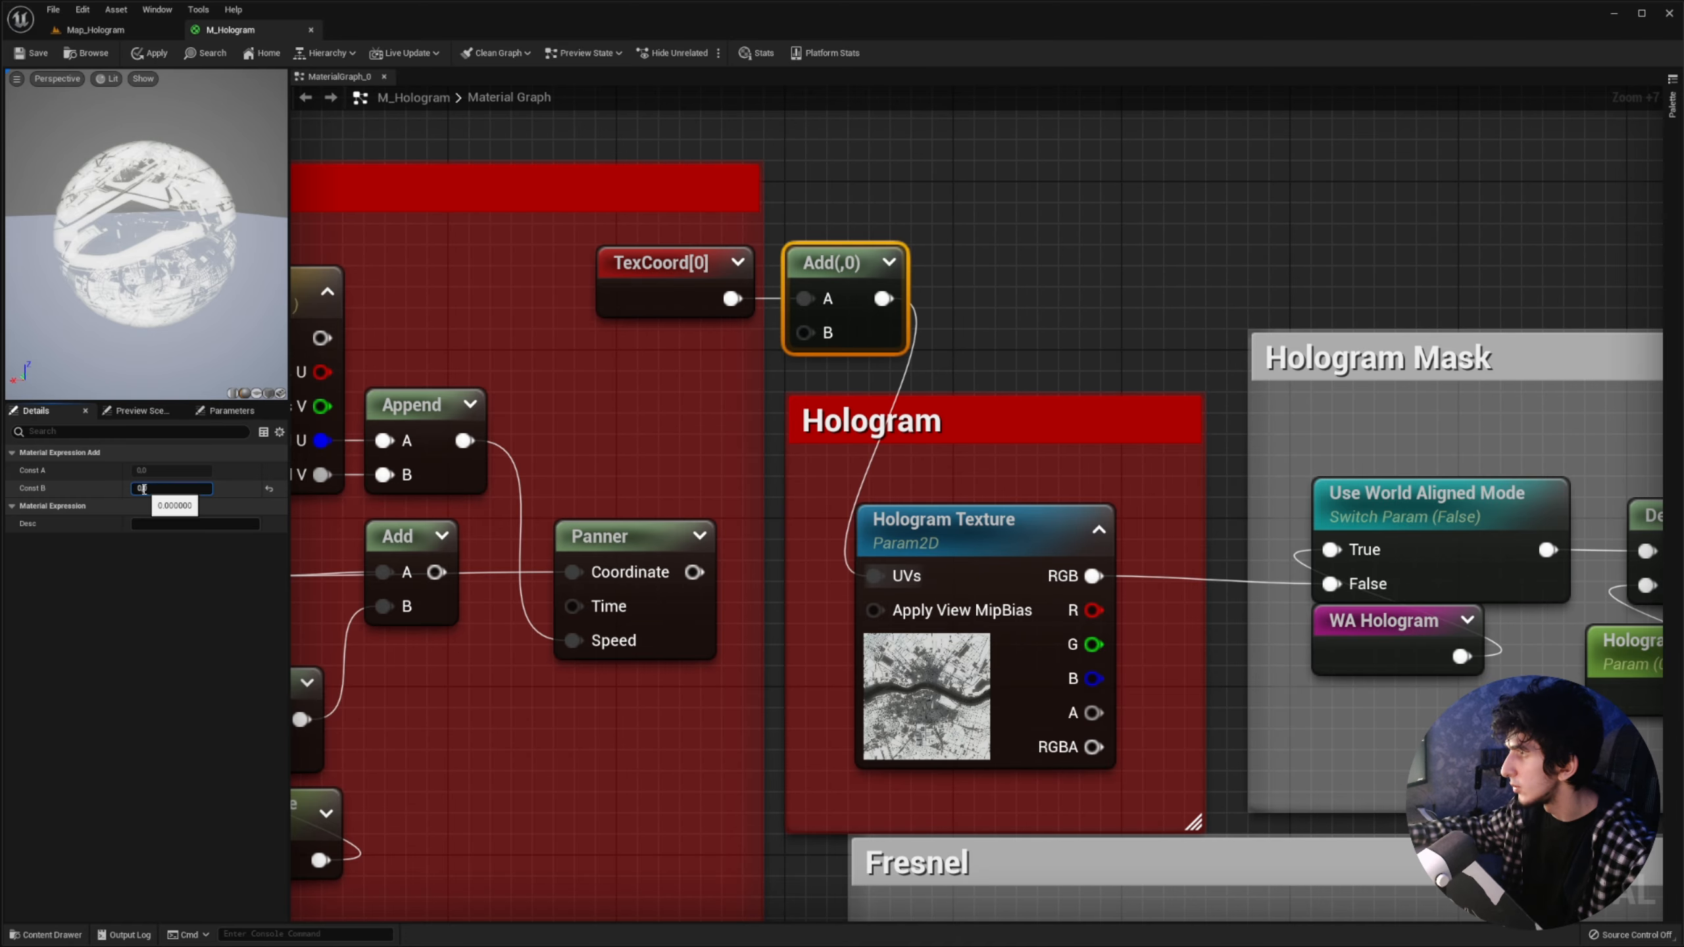
{"action": "type", "text": "0.11"}
{"action": "key", "text": "Return"}
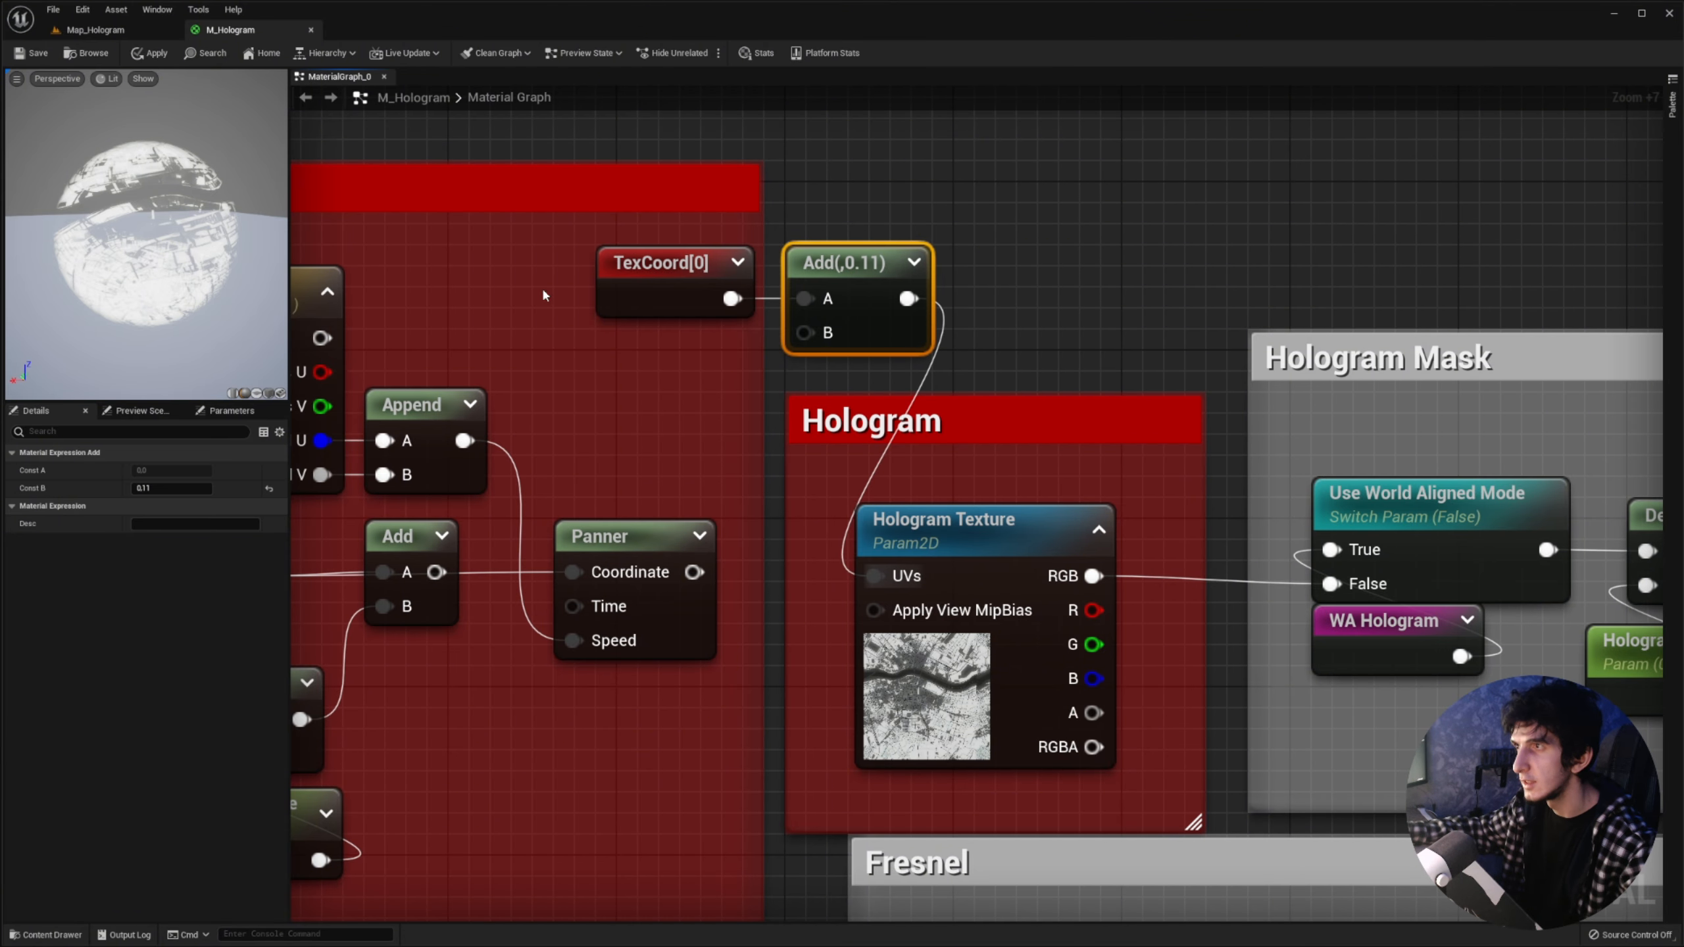
{"action": "left_click_drag", "start_coordinate": [542, 295], "coordinate": [941, 372]}
{"action": "key", "text": "Delete"}
Step: Open the T_Hologram_01 texture assigned to Hologram Texture, examine the whole image, and close the texture editor
{"action": "left_click", "coordinate": [916, 663]}
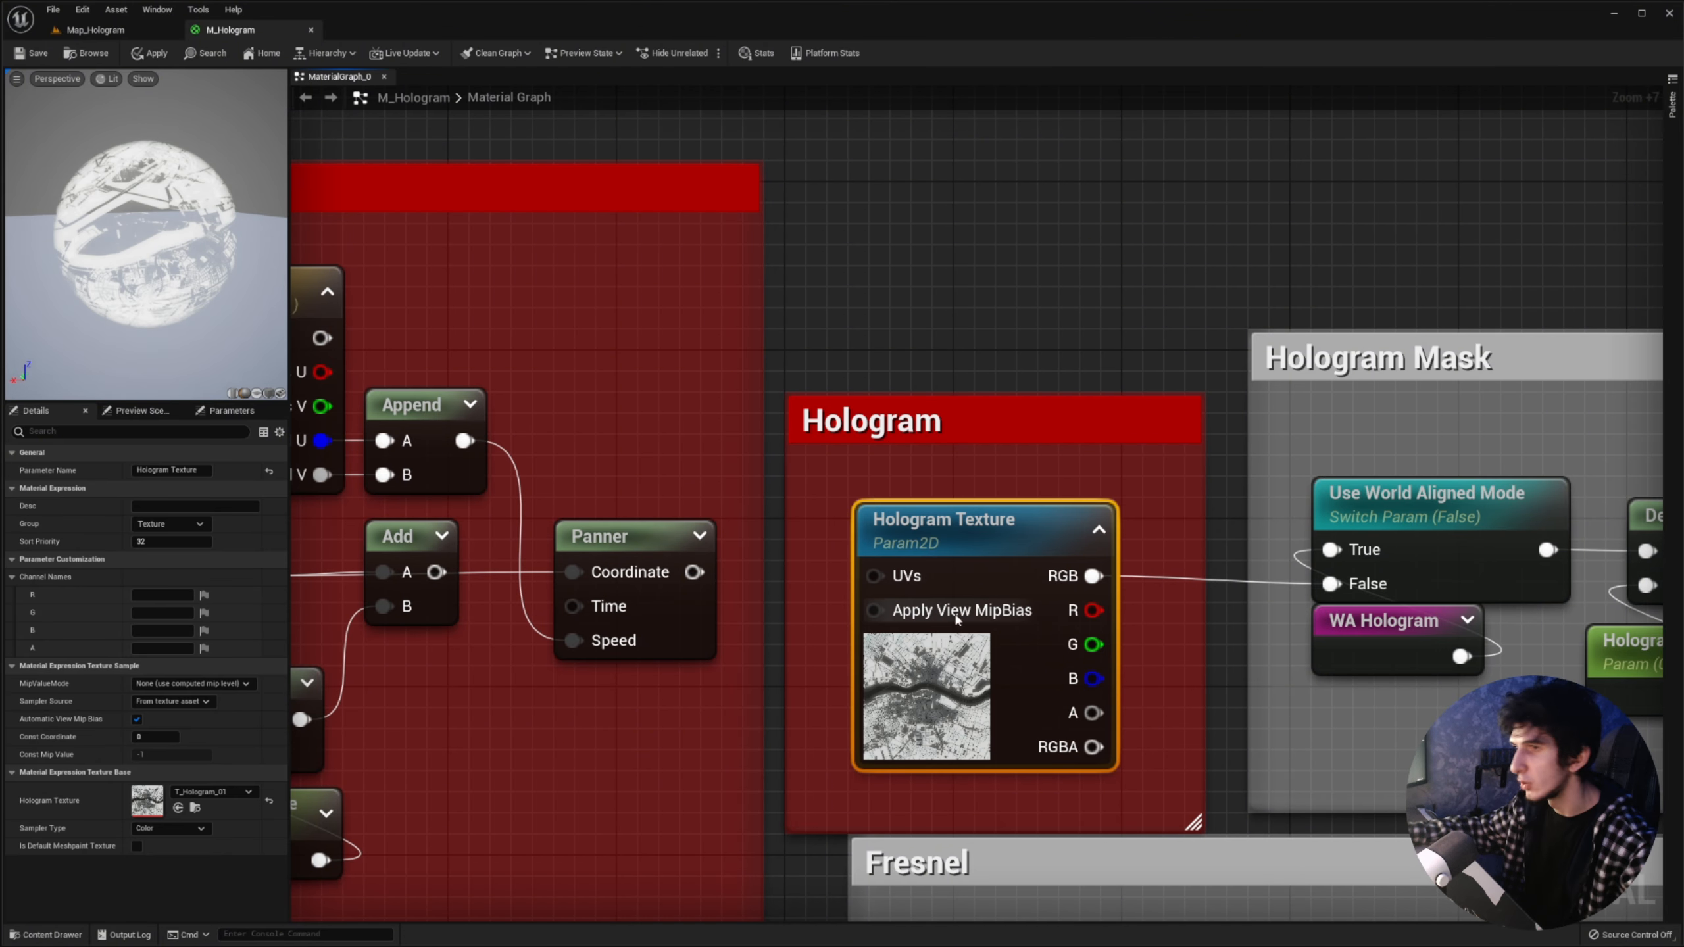
{"action": "right_click_drag", "start_coordinate": [956, 619], "coordinate": [831, 500]}
{"action": "double_click", "coordinate": [146, 804]}
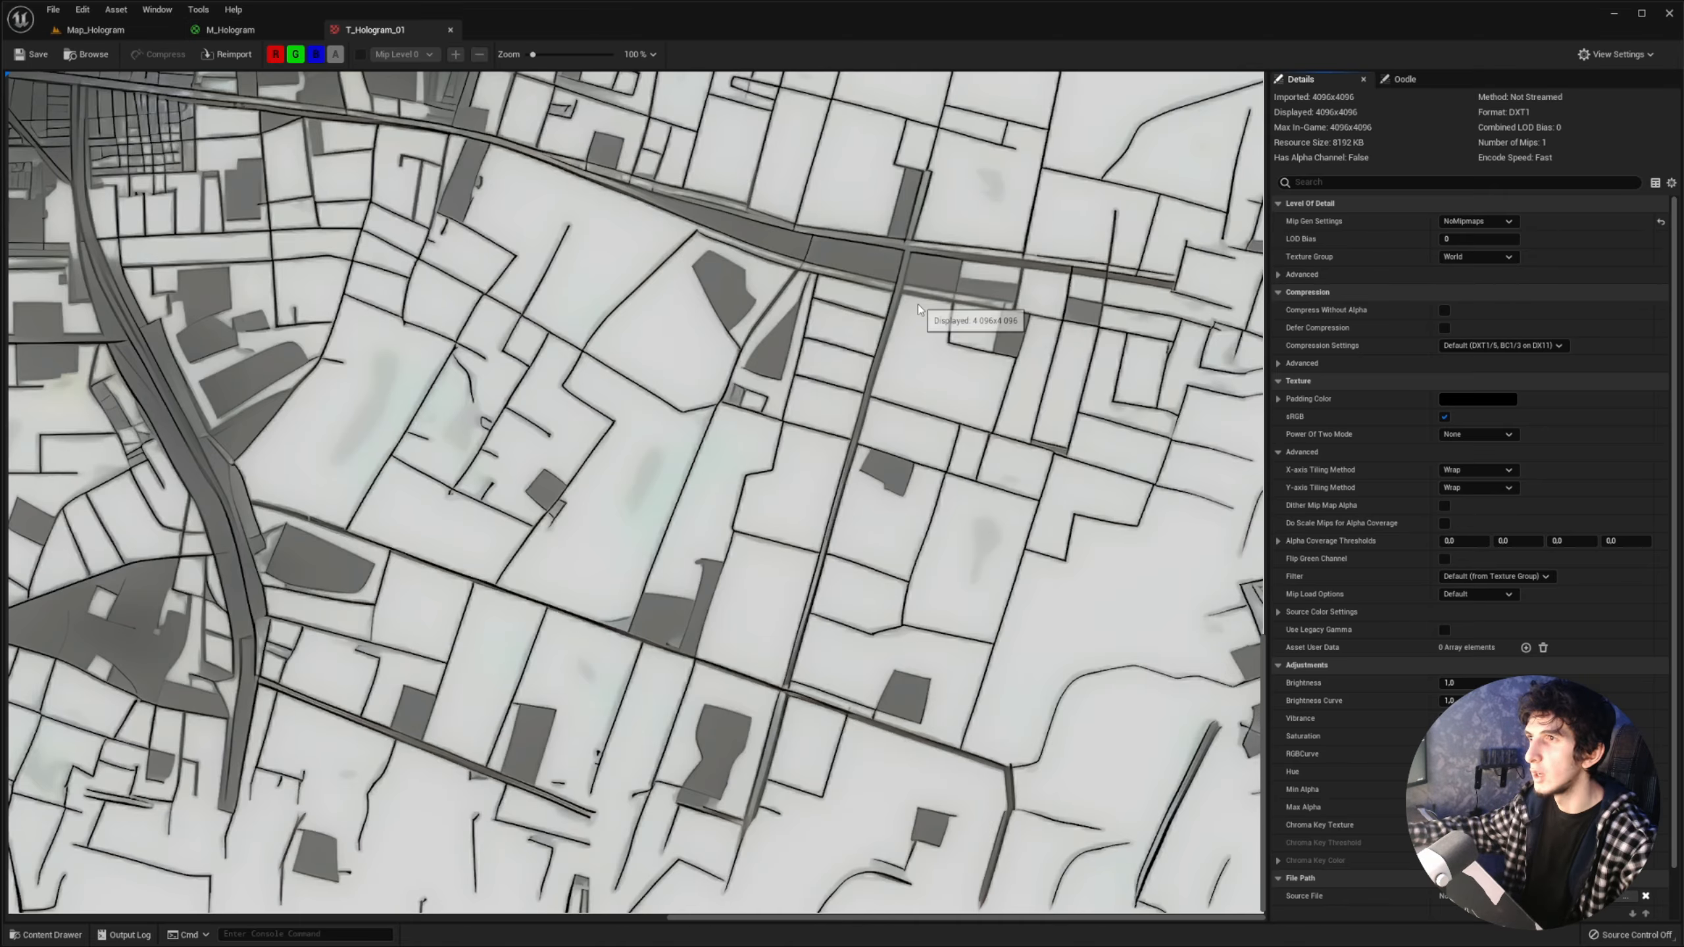
{"action": "scroll", "coordinate": [918, 309], "scroll_direction": "down", "scroll_amount": 5}
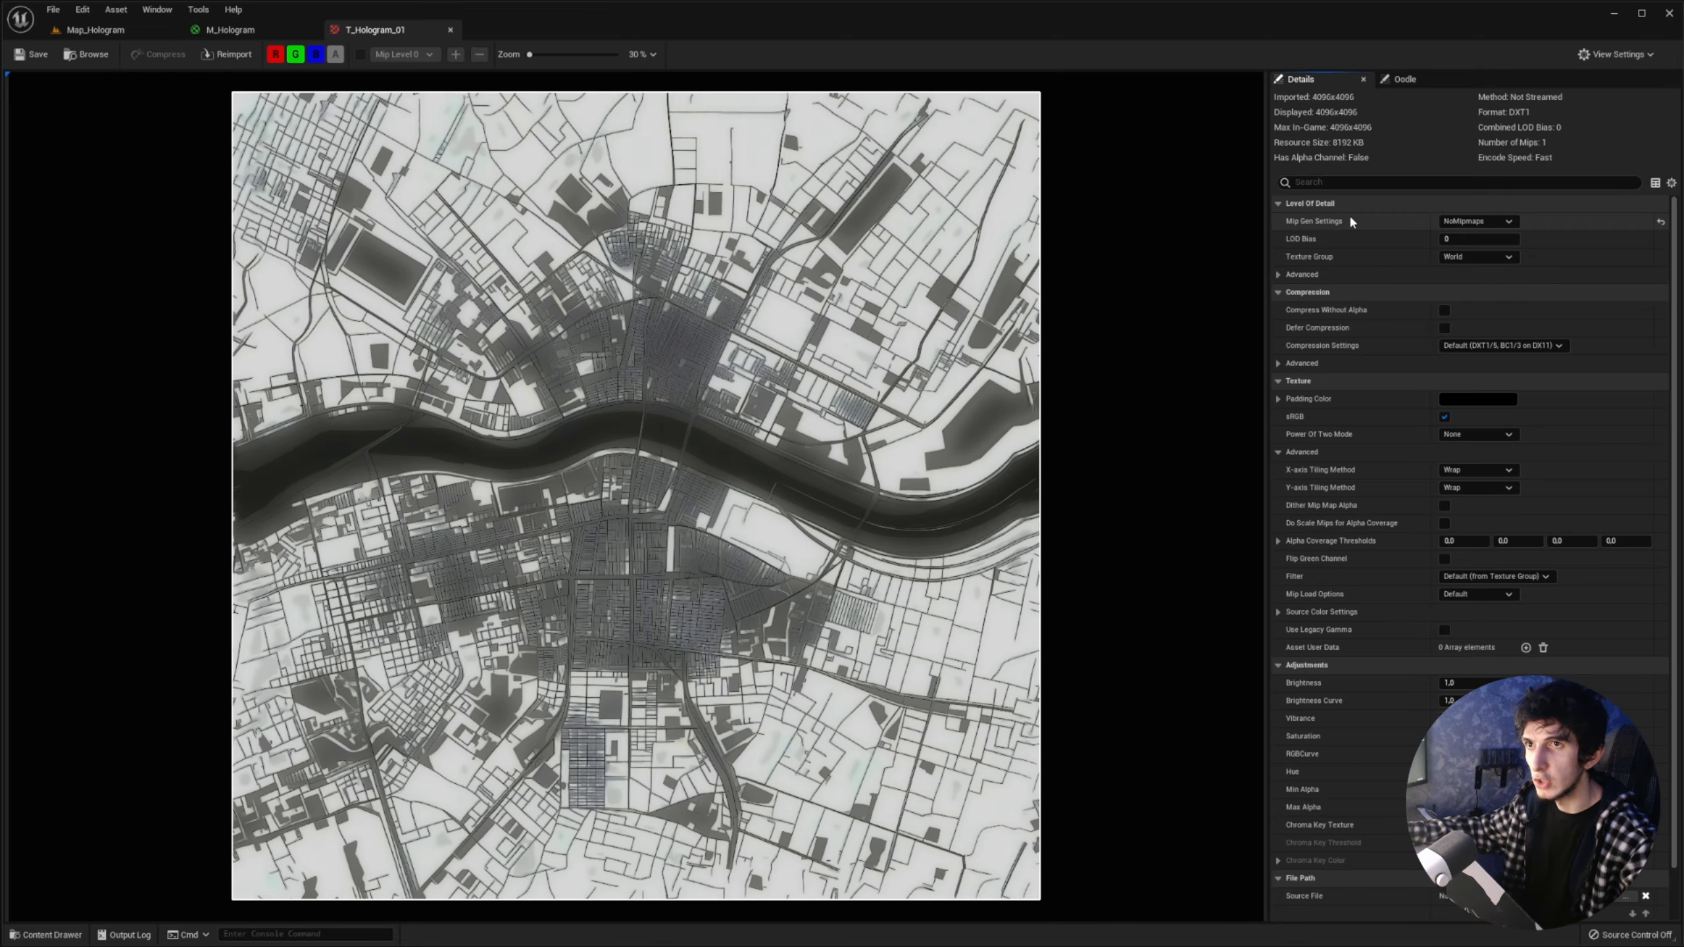
{"action": "left_click", "coordinate": [450, 29]}
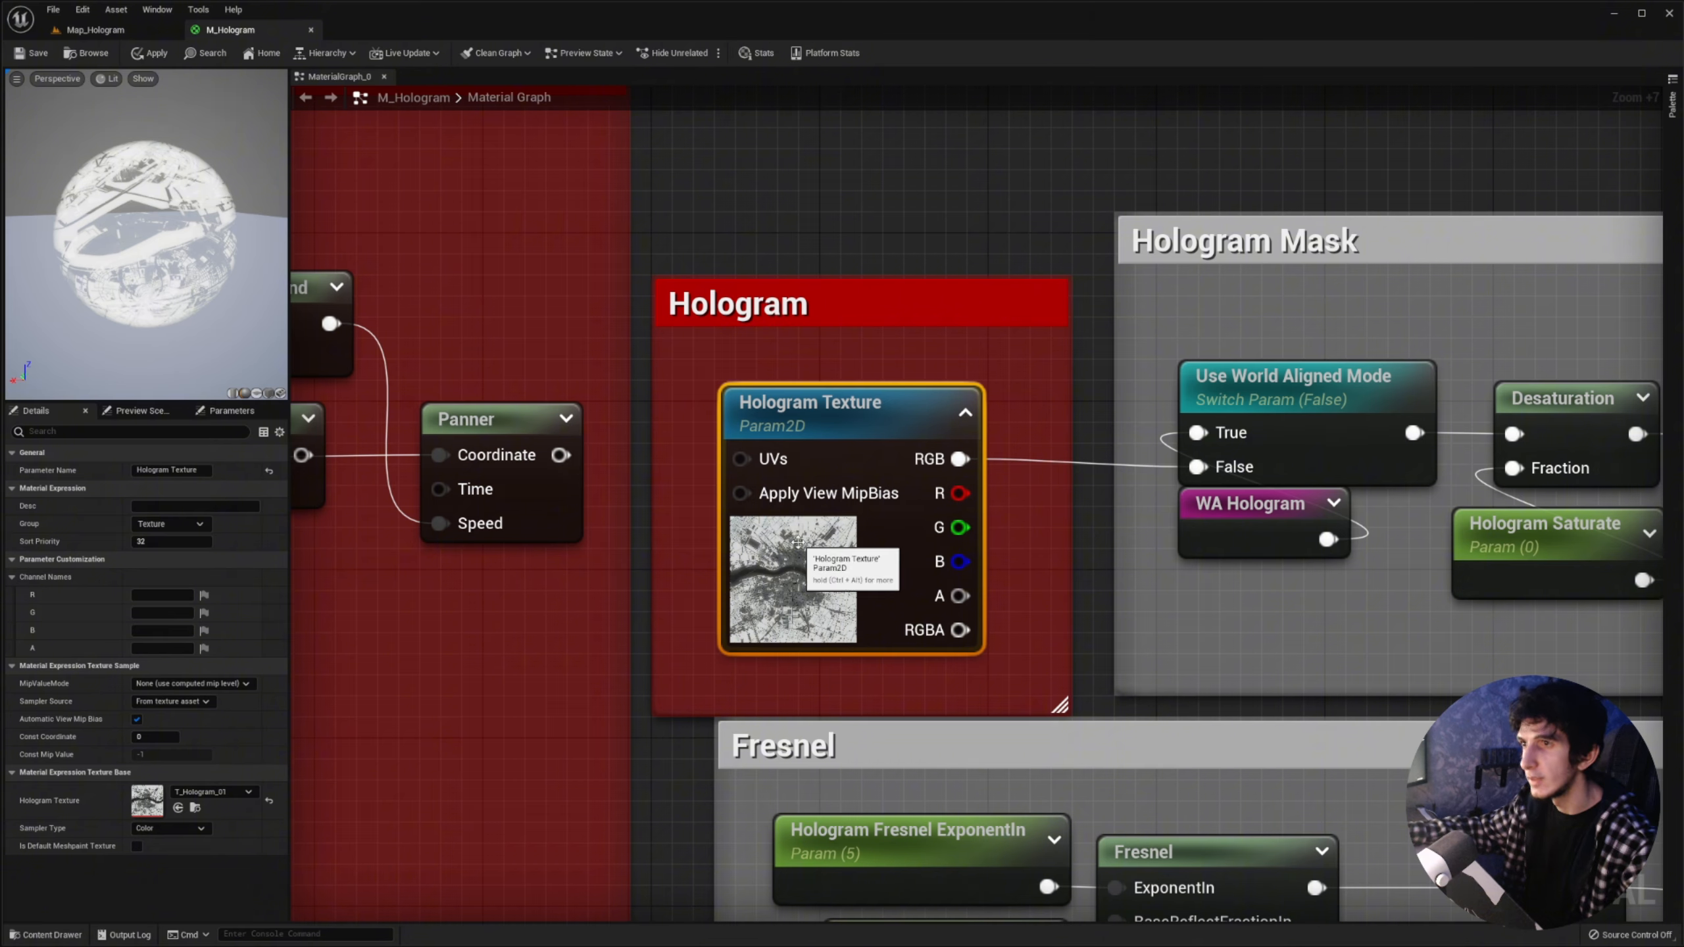
Step: Examine the grayscale values from 0 to 1 in T_Noise_31, and return to the M_Hologram graph
{"action": "right_click_drag", "start_coordinate": [756, 546], "coordinate": [1100, 549]}
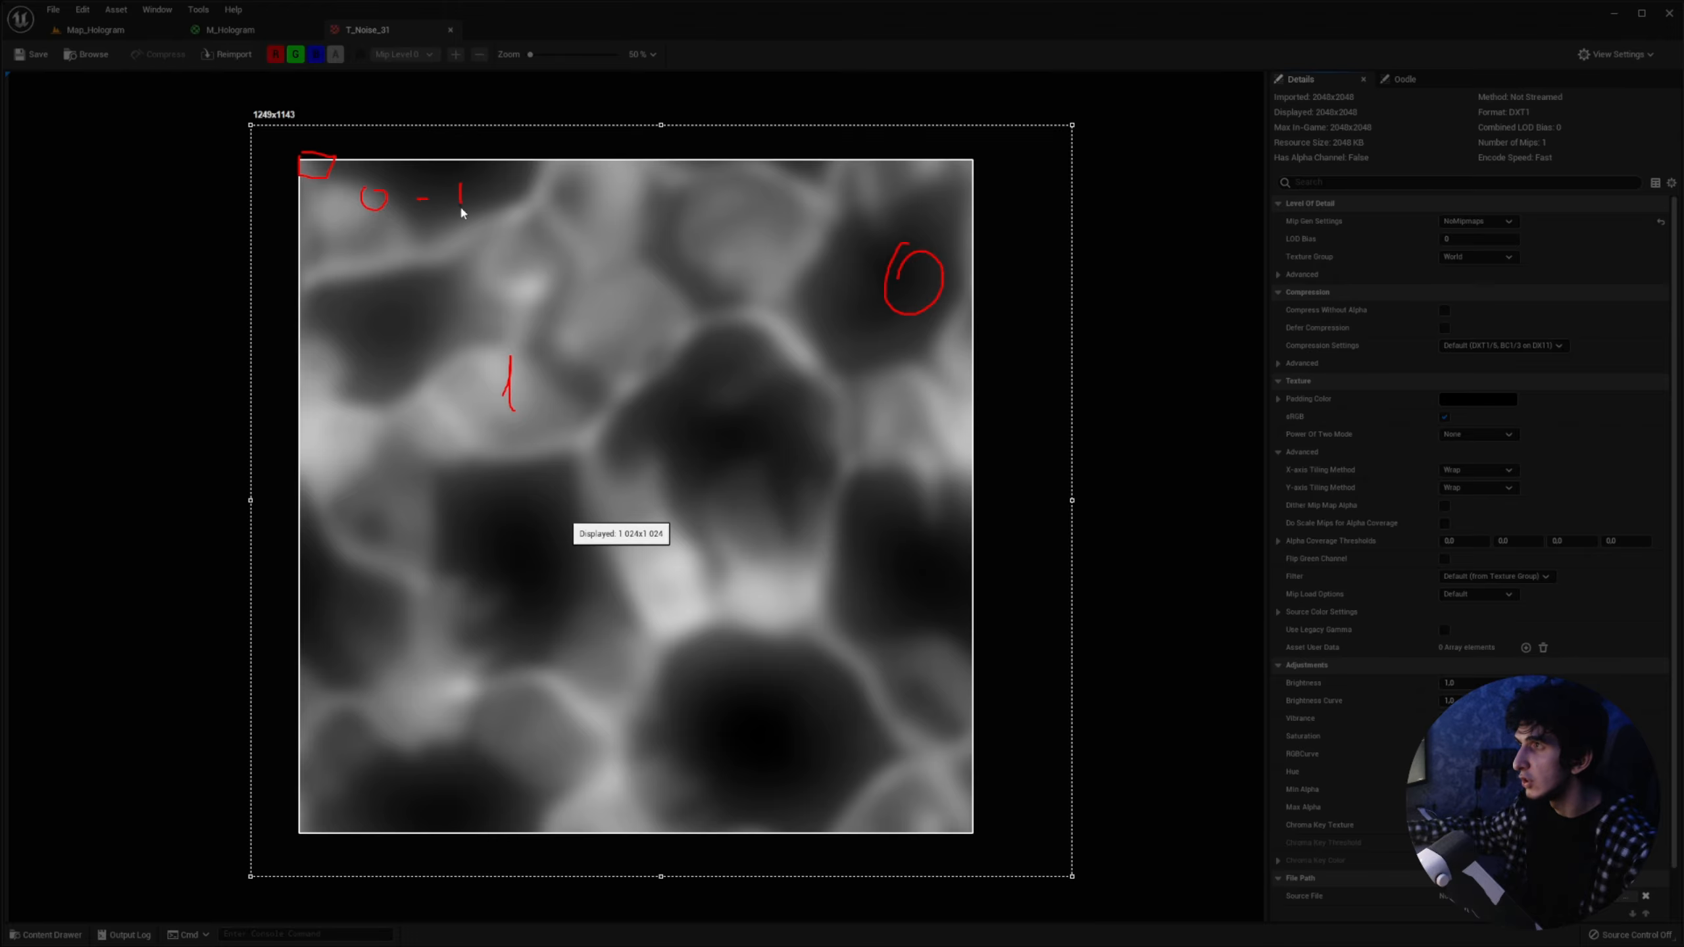
{"action": "key", "text": "Escape"}
{"action": "left_click", "coordinate": [292, 31]}
Step: Examine how the Hologram Distortion Texture's R output is scaled and added to the coordinates of Hologram Texture
{"action": "right_click_drag", "start_coordinate": [901, 492], "coordinate": [683, 497]}
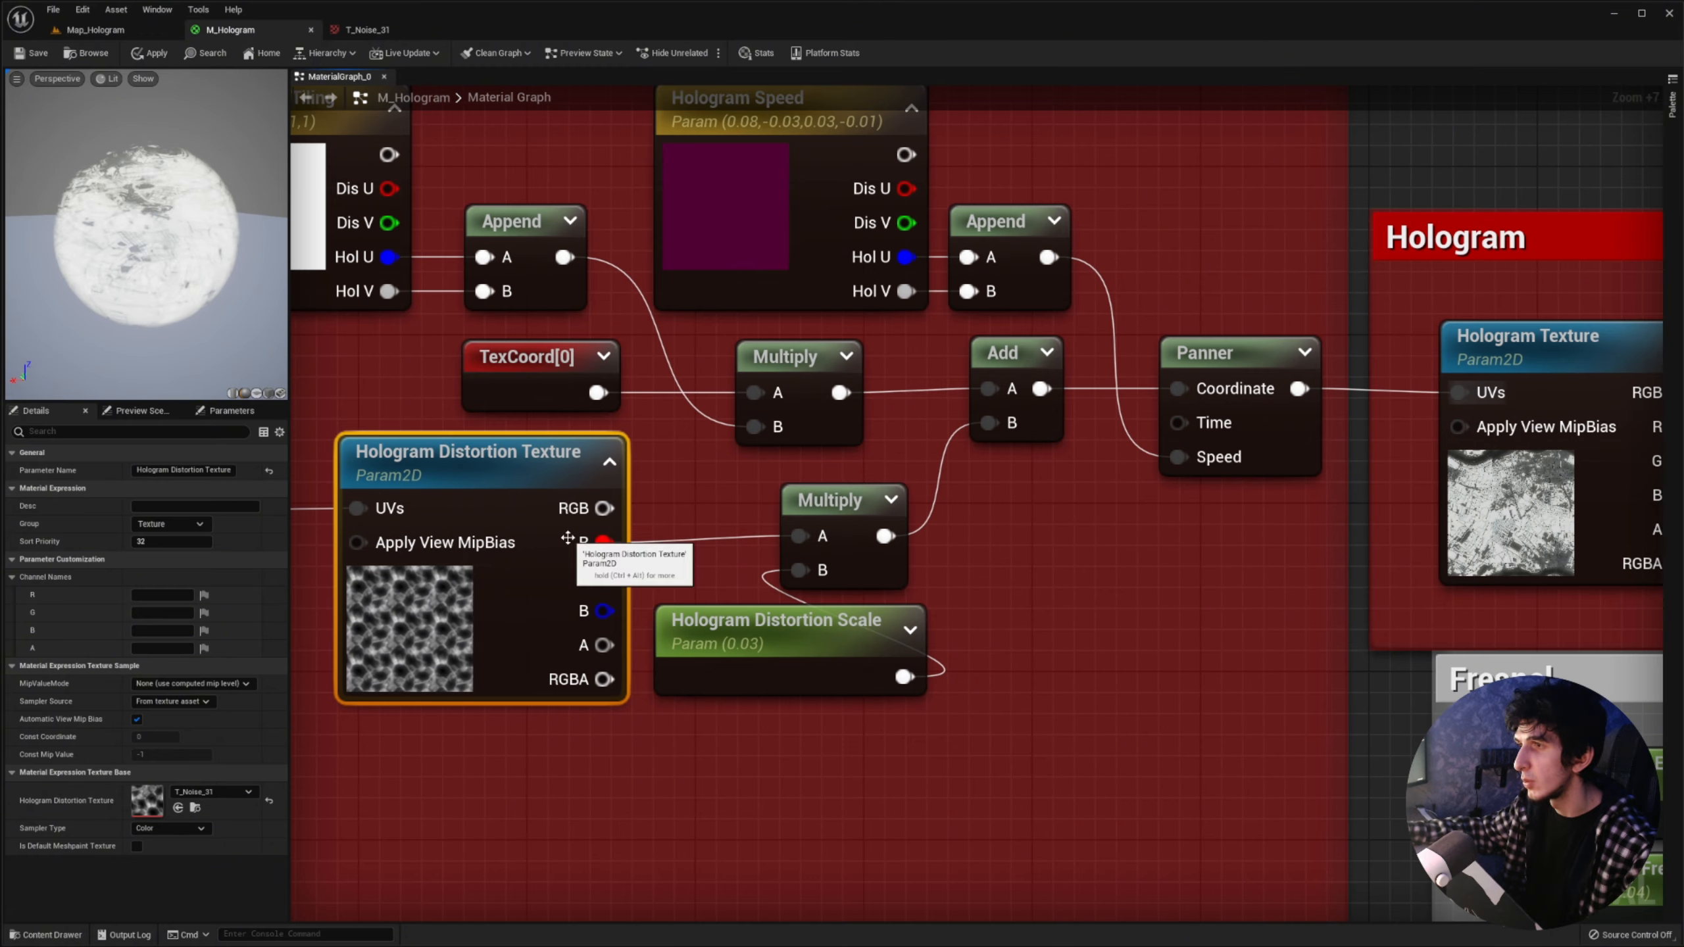
{"action": "right_click_drag", "start_coordinate": [1094, 512], "coordinate": [590, 540]}
{"action": "left_click", "coordinate": [1027, 489]}
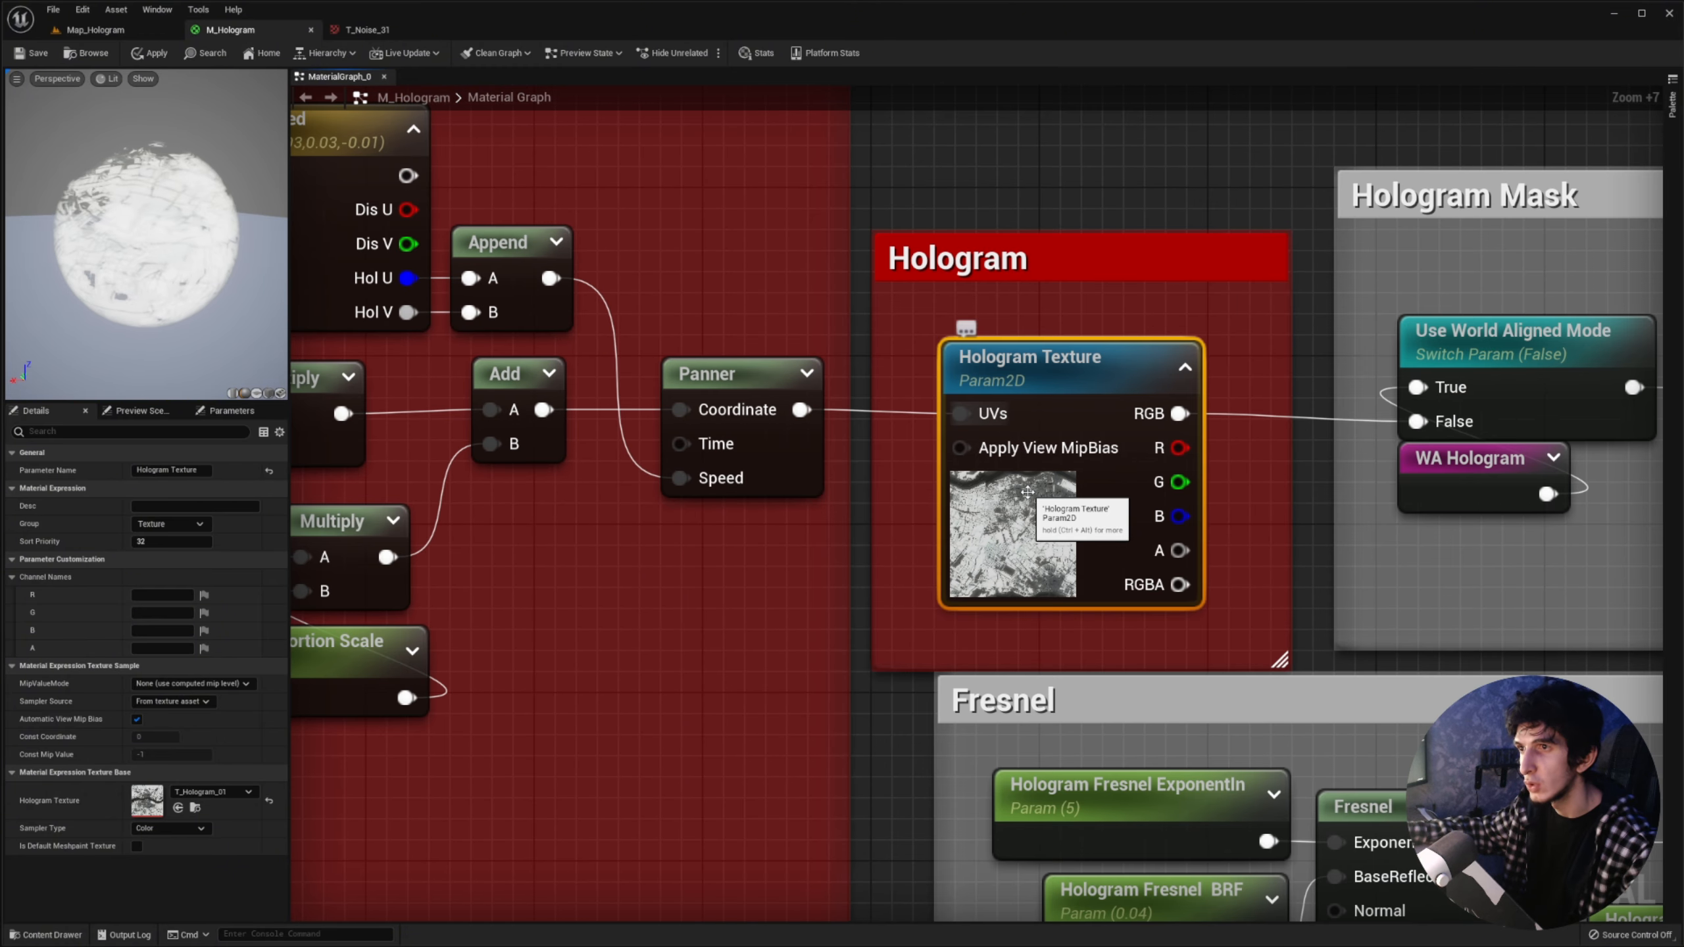
{"action": "right_click_drag", "start_coordinate": [845, 502], "coordinate": [1360, 431]}
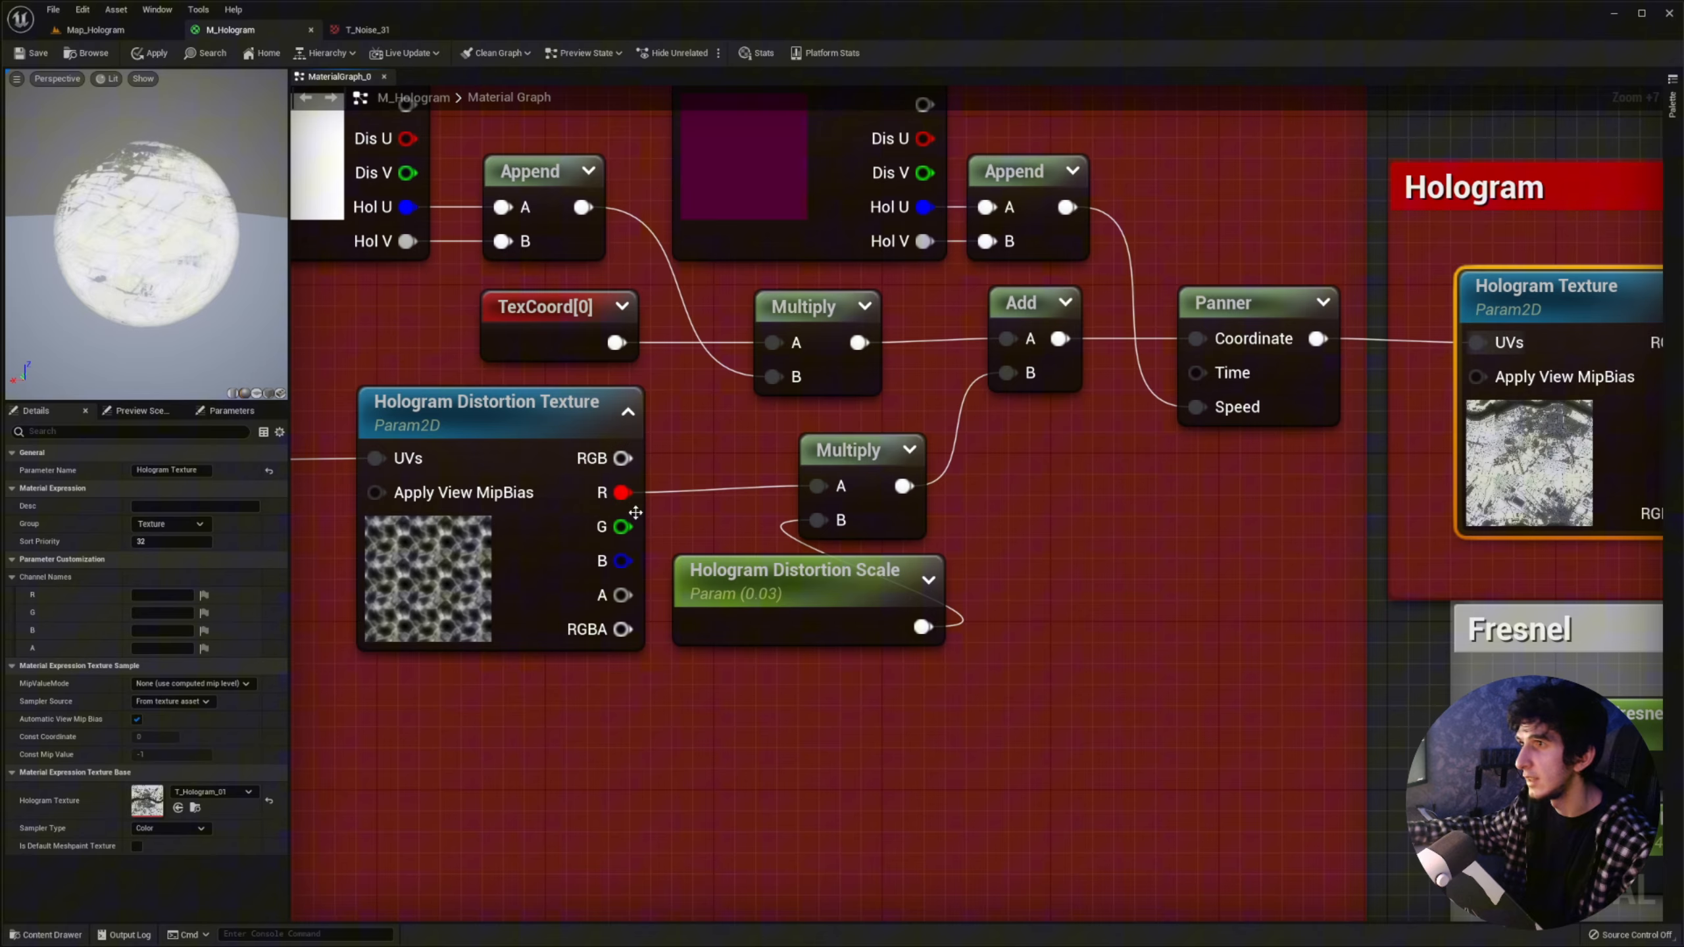
{"action": "left_click", "coordinate": [471, 538]}
{"action": "scroll", "coordinate": [636, 524], "scroll_direction": "down", "scroll_amount": 2}
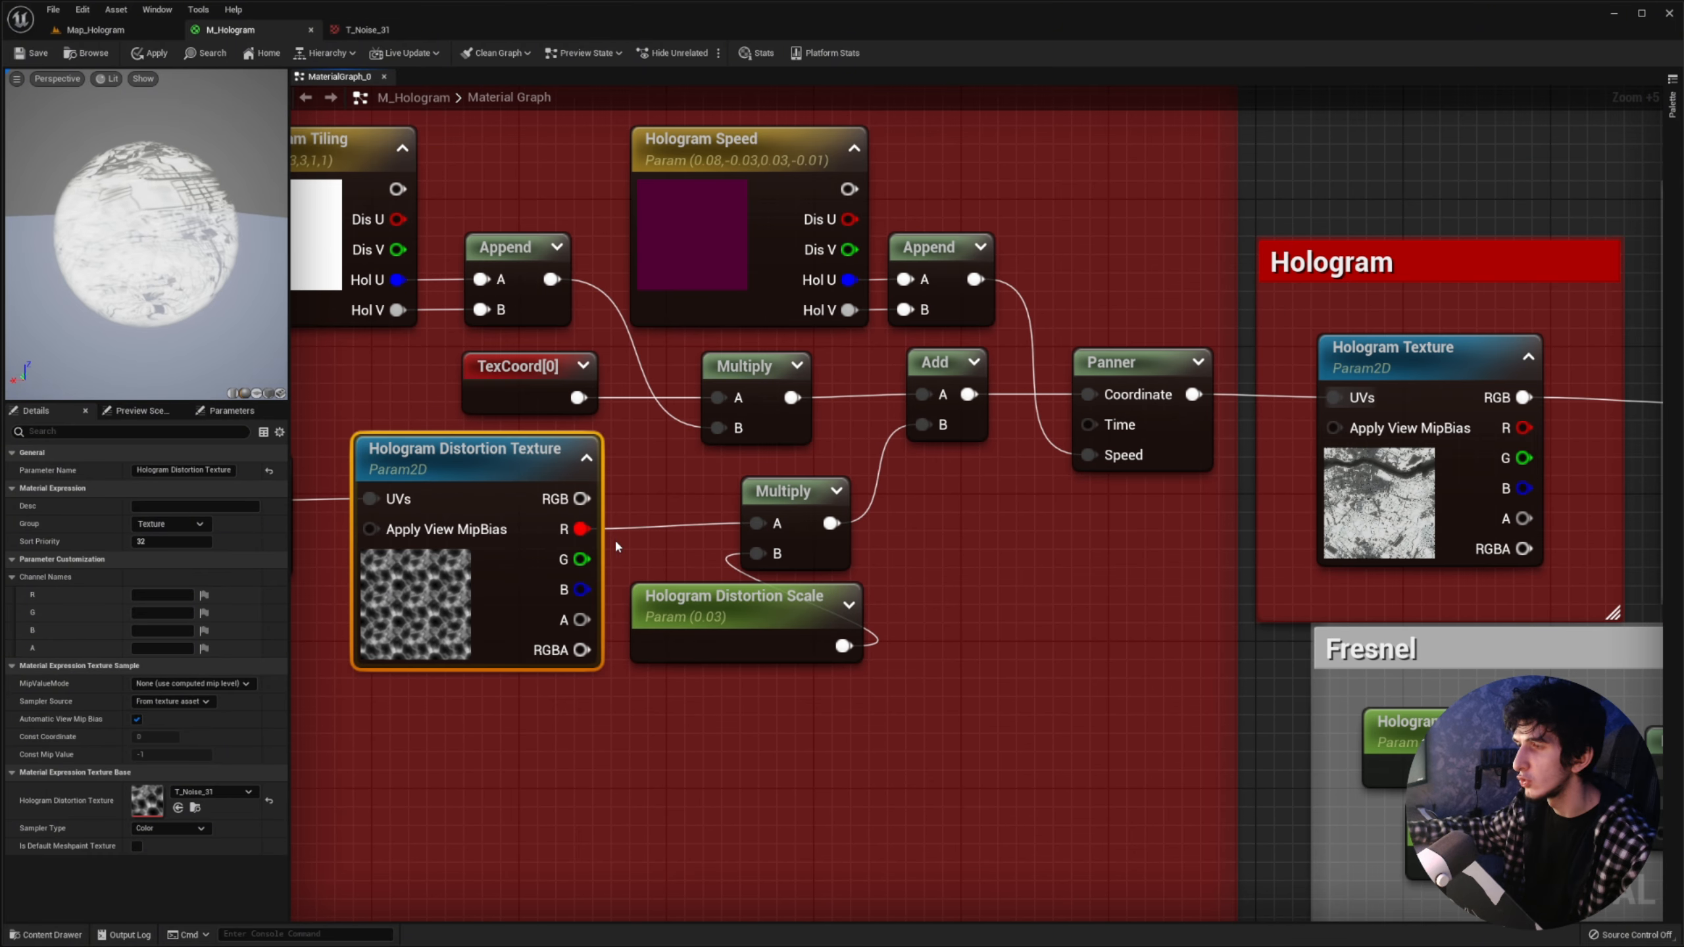
{"action": "right_click_drag", "start_coordinate": [1414, 480], "coordinate": [1222, 522]}
{"action": "left_click", "coordinate": [1222, 522]}
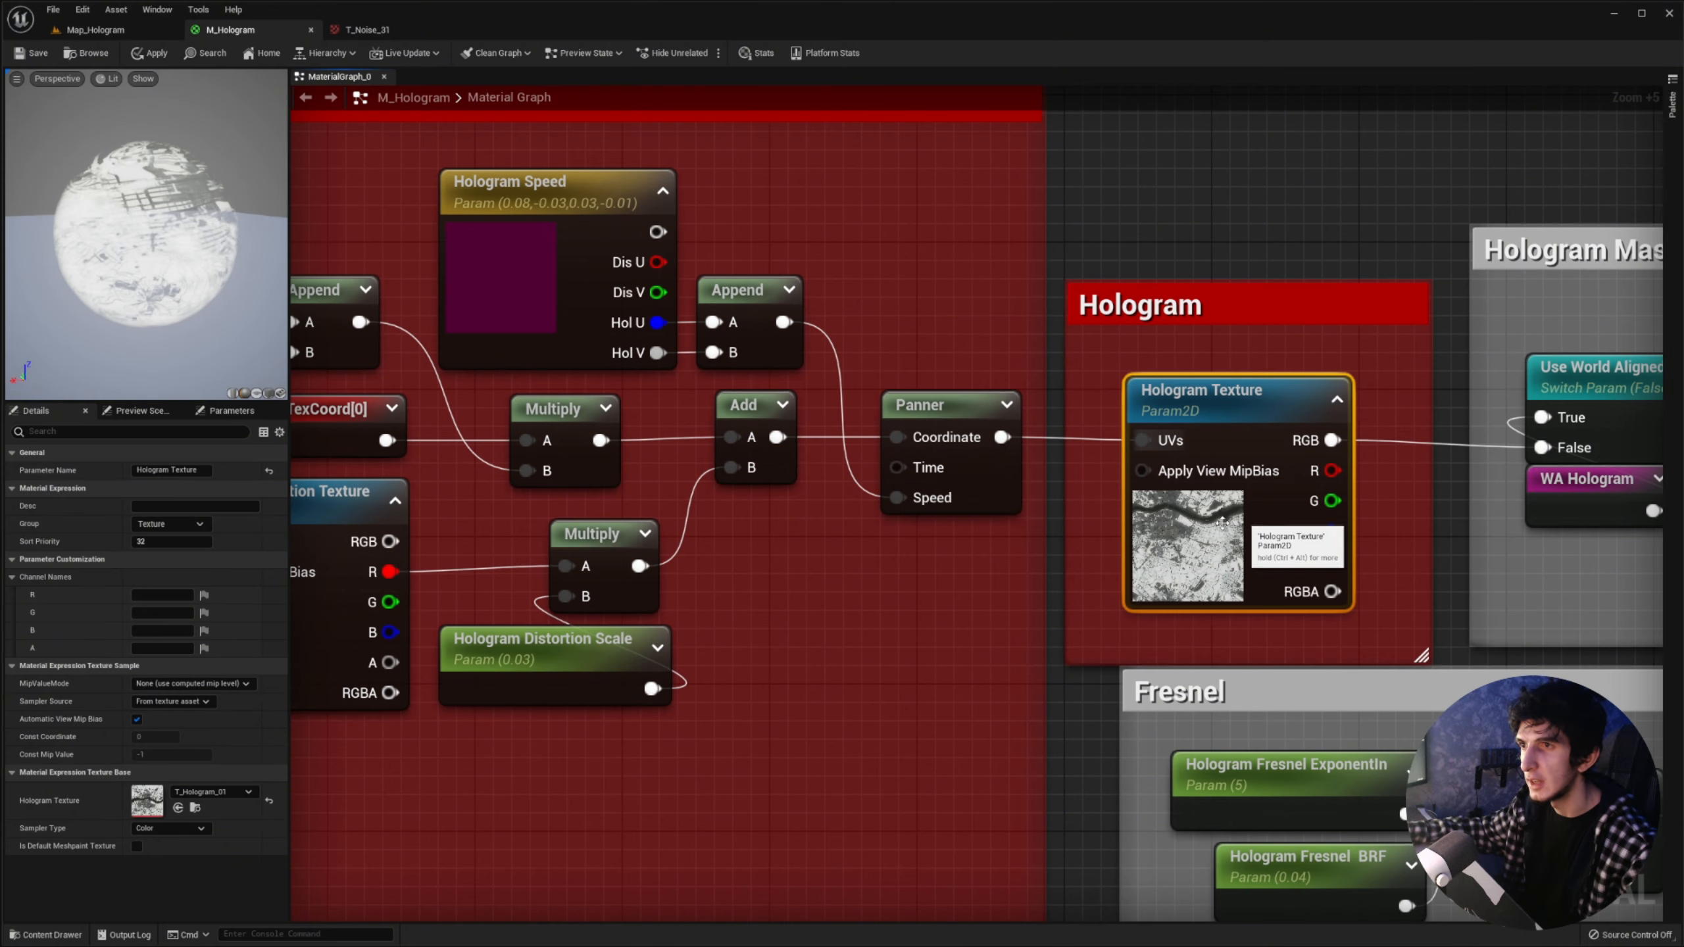
Step: Wire the Hologram Distortion Texture's R output directly into Add's B input, bypassing the distortion Multiply, to compare the distortion strength
{"action": "right_click_drag", "start_coordinate": [783, 570], "coordinate": [1171, 537]}
{"action": "left_click_drag", "start_coordinate": [777, 540], "coordinate": [1119, 435]}
{"action": "right_click_drag", "start_coordinate": [1160, 558], "coordinate": [1046, 582]}
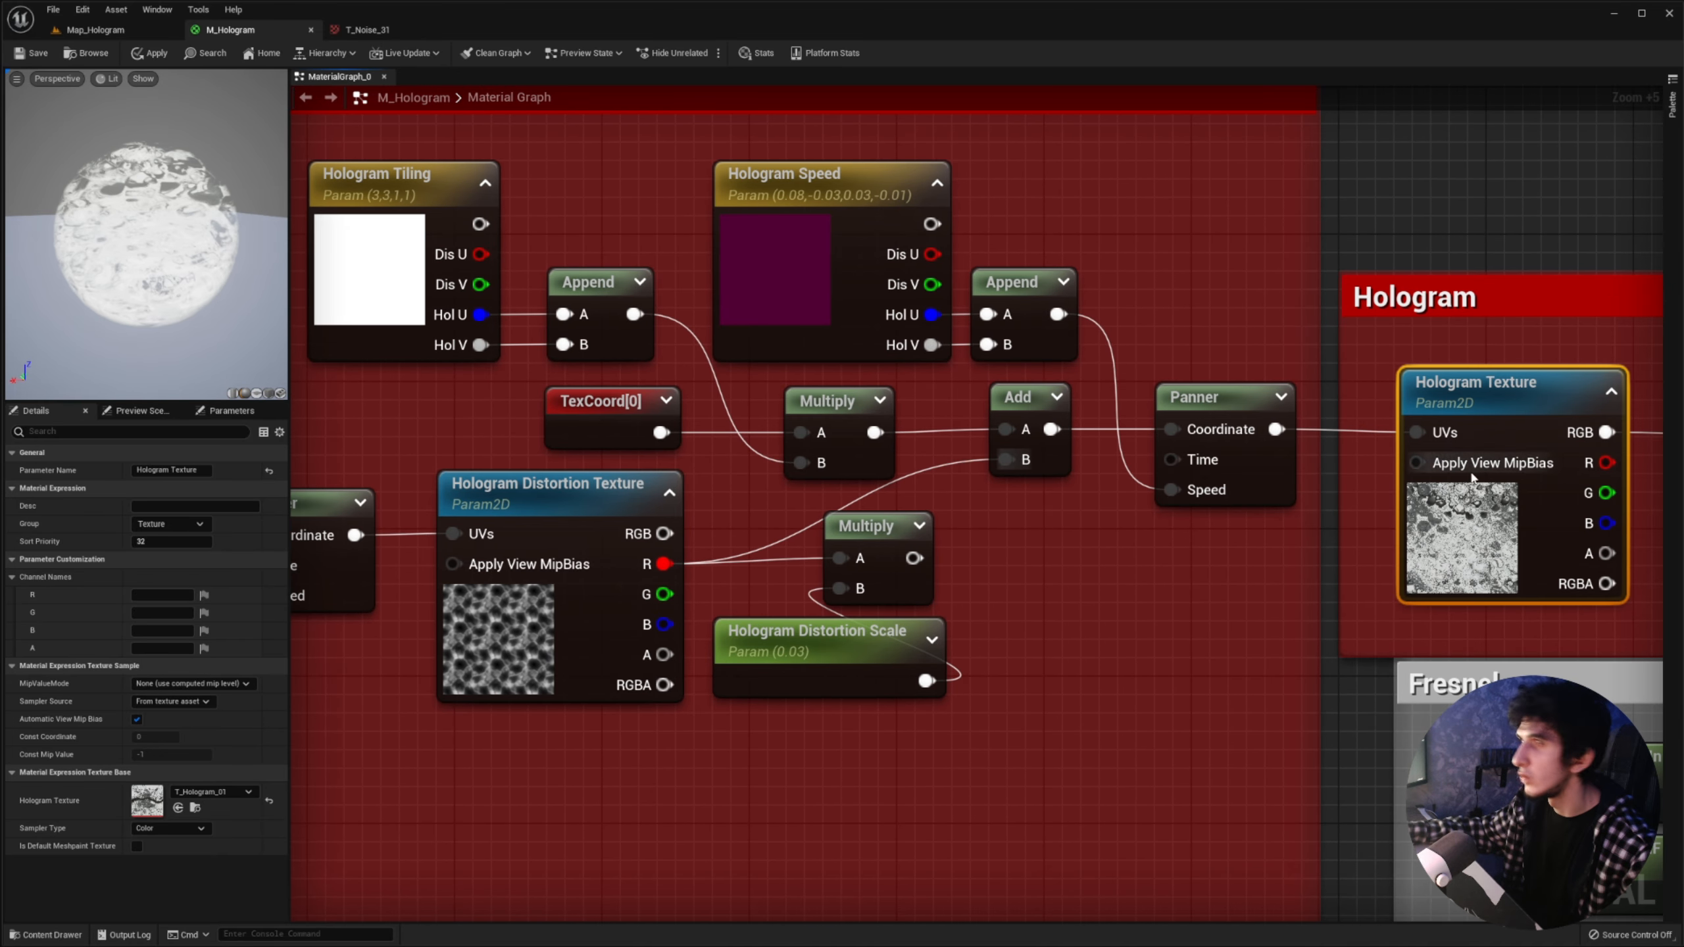
{"action": "right_click_drag", "start_coordinate": [1504, 487], "coordinate": [1024, 421]}
{"action": "scroll", "coordinate": [1028, 424], "scroll_direction": "up", "scroll_amount": 2}
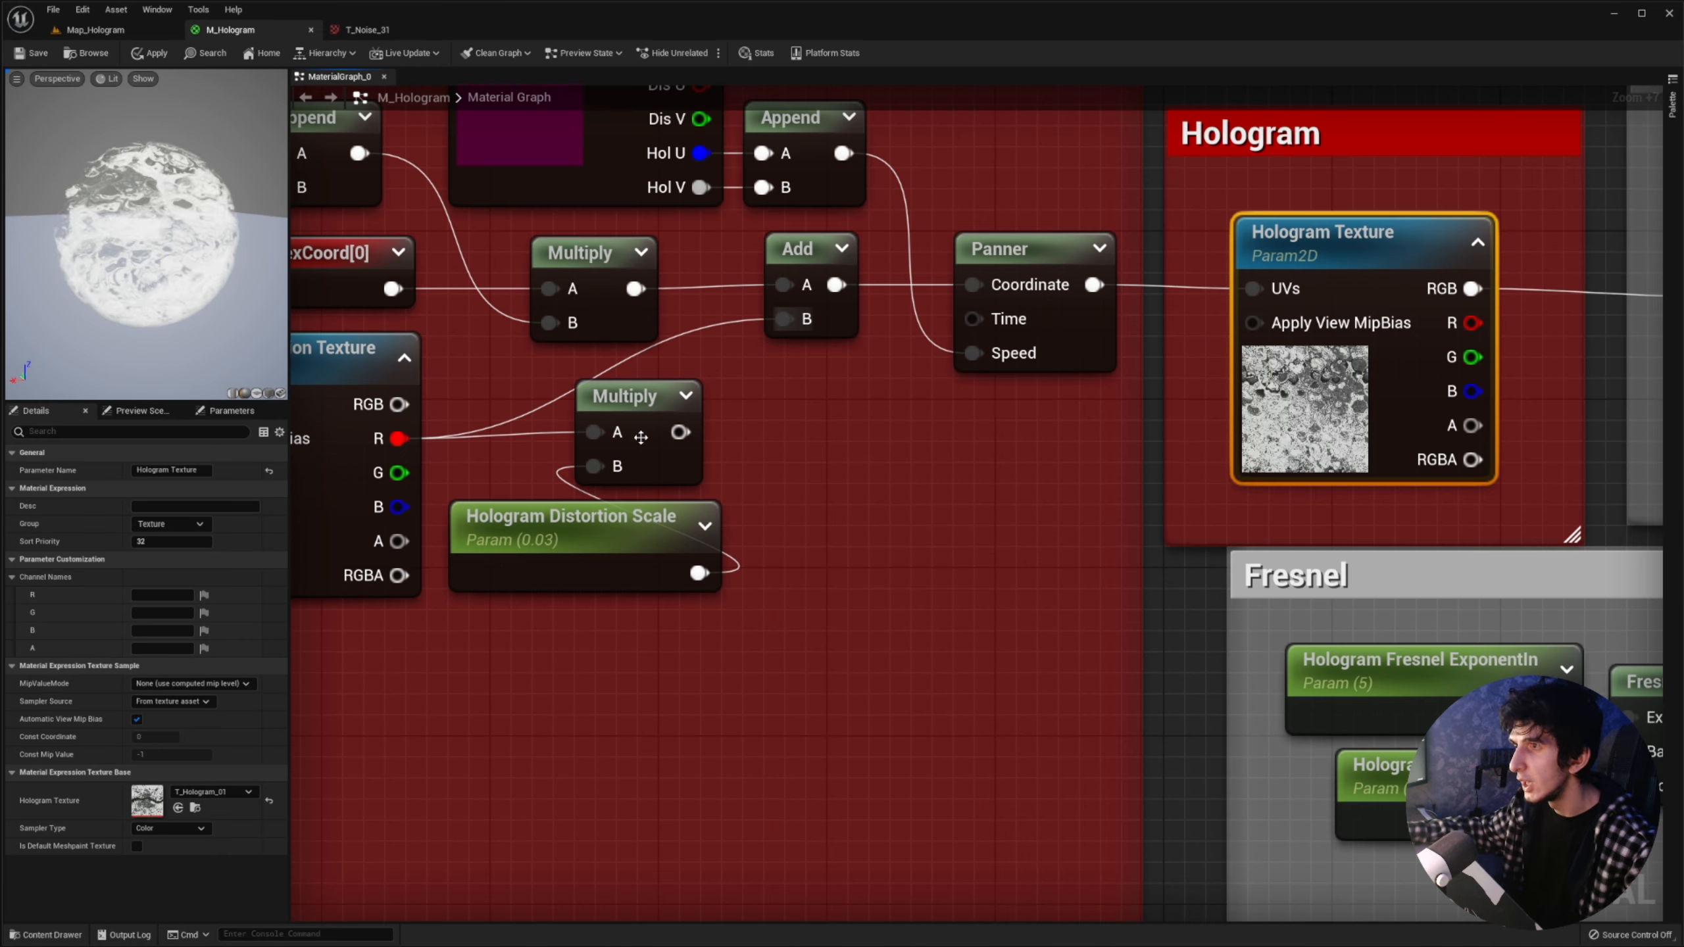
Step: Reconnect the Multiply scaled by Hologram Distortion Scale to the B input of Add
{"action": "right_click_drag", "start_coordinate": [550, 554], "coordinate": [789, 544]}
{"action": "left_click", "coordinate": [828, 544]}
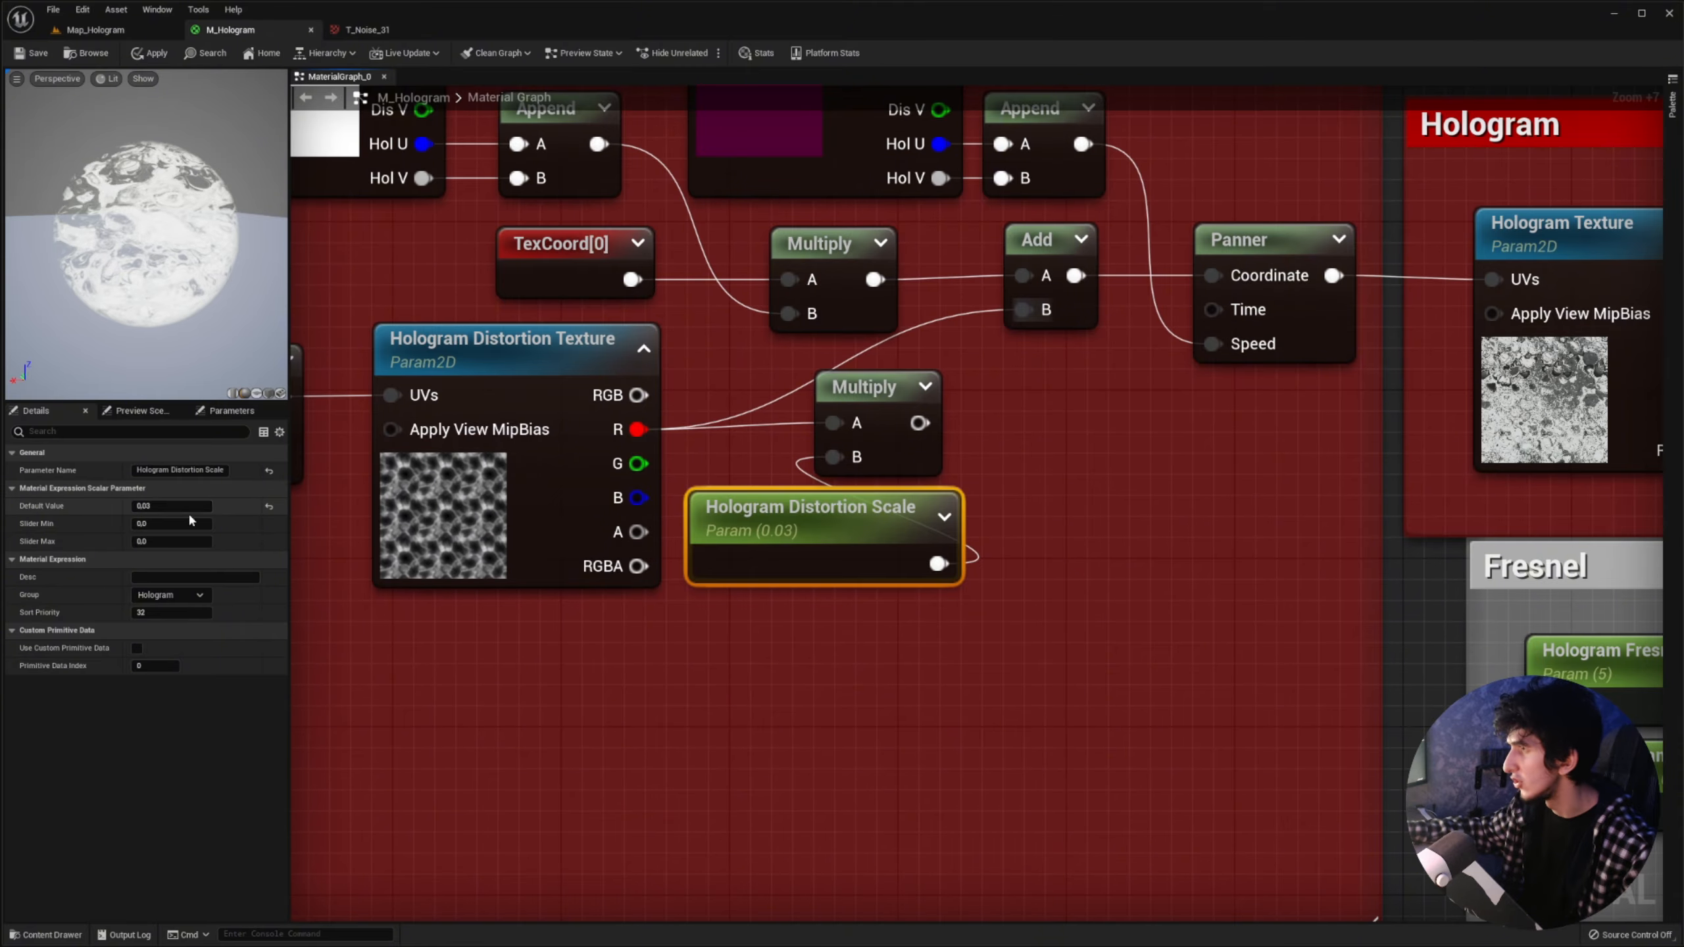
{"action": "left_click_drag", "start_coordinate": [919, 424], "coordinate": [1050, 307]}
{"action": "right_click_drag", "start_coordinate": [1535, 387], "coordinate": [1123, 418]}
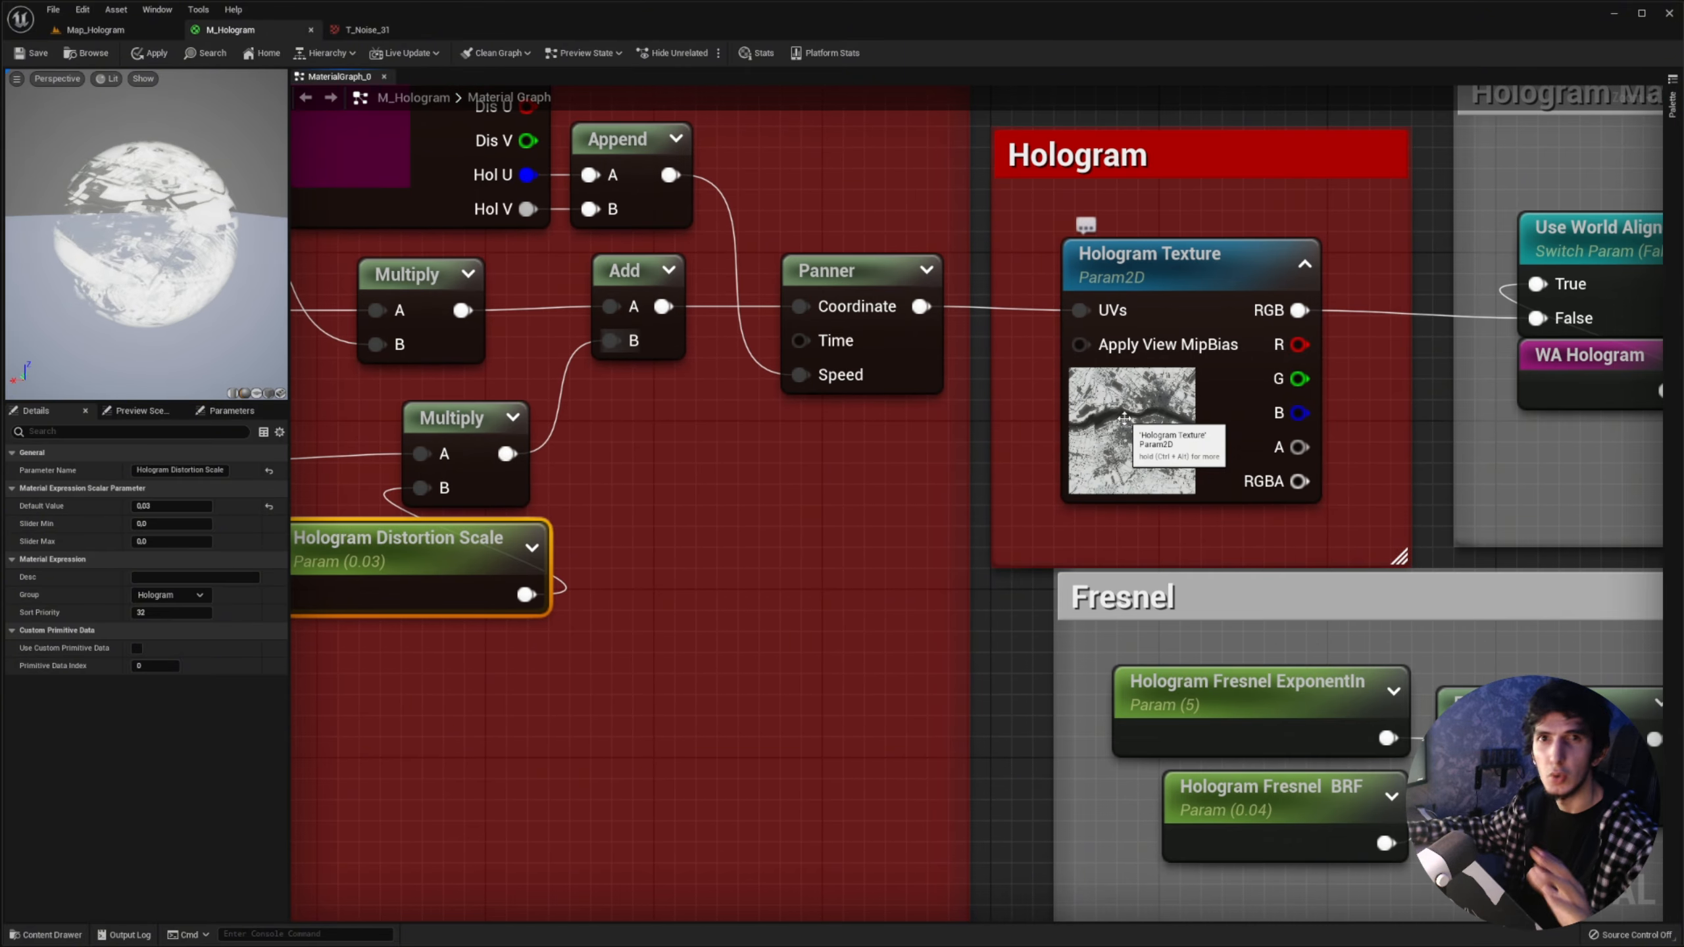
Step: Compare the tiling and speed node groups feeding the distortion texture with those feeding the hologram Panner
{"action": "right_click_drag", "start_coordinate": [1000, 428], "coordinate": [1214, 414]}
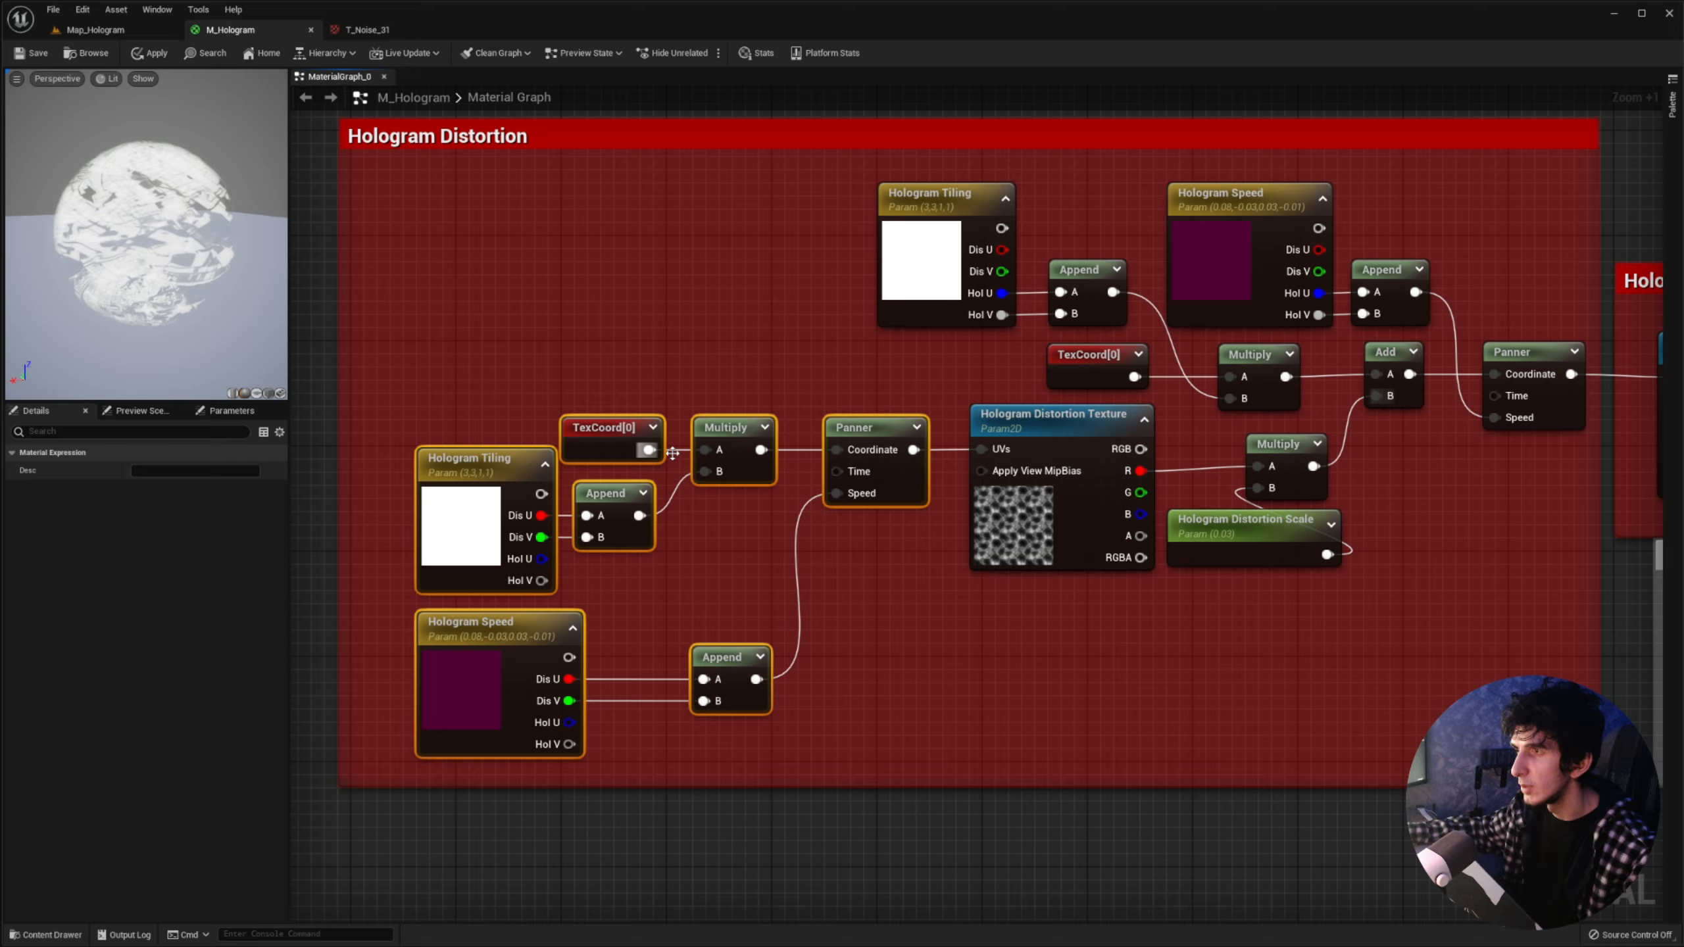
{"action": "right_click_drag", "start_coordinate": [1032, 350], "coordinate": [620, 443]}
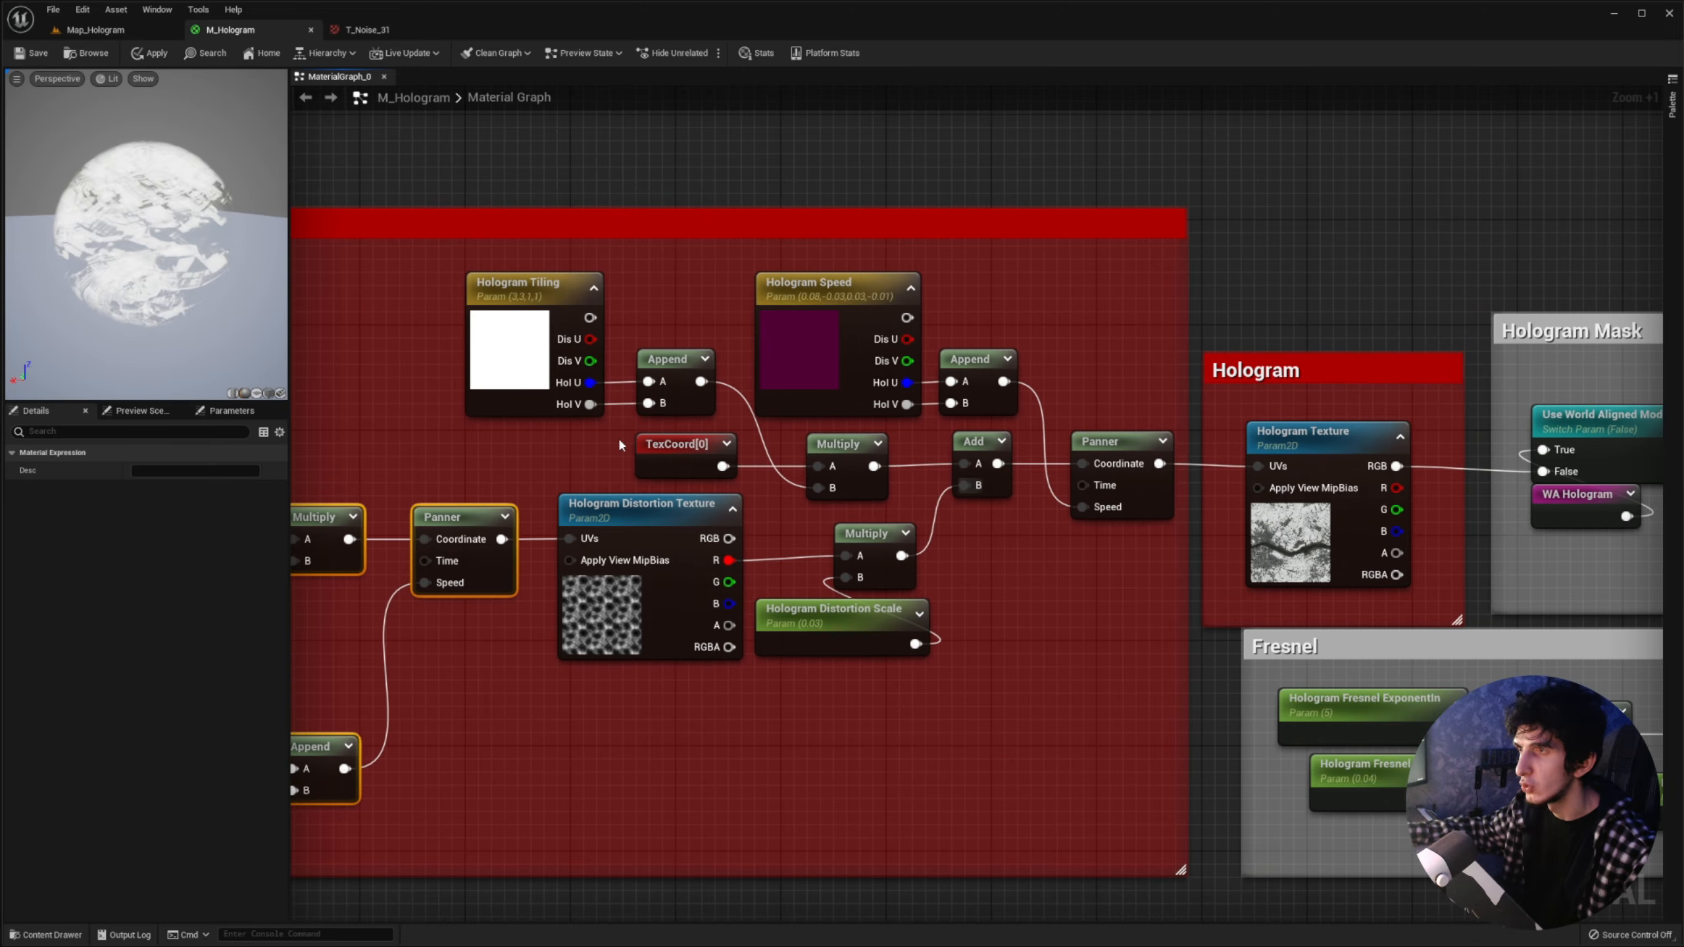
{"action": "left_click_drag", "start_coordinate": [443, 270], "coordinate": [1089, 477]}
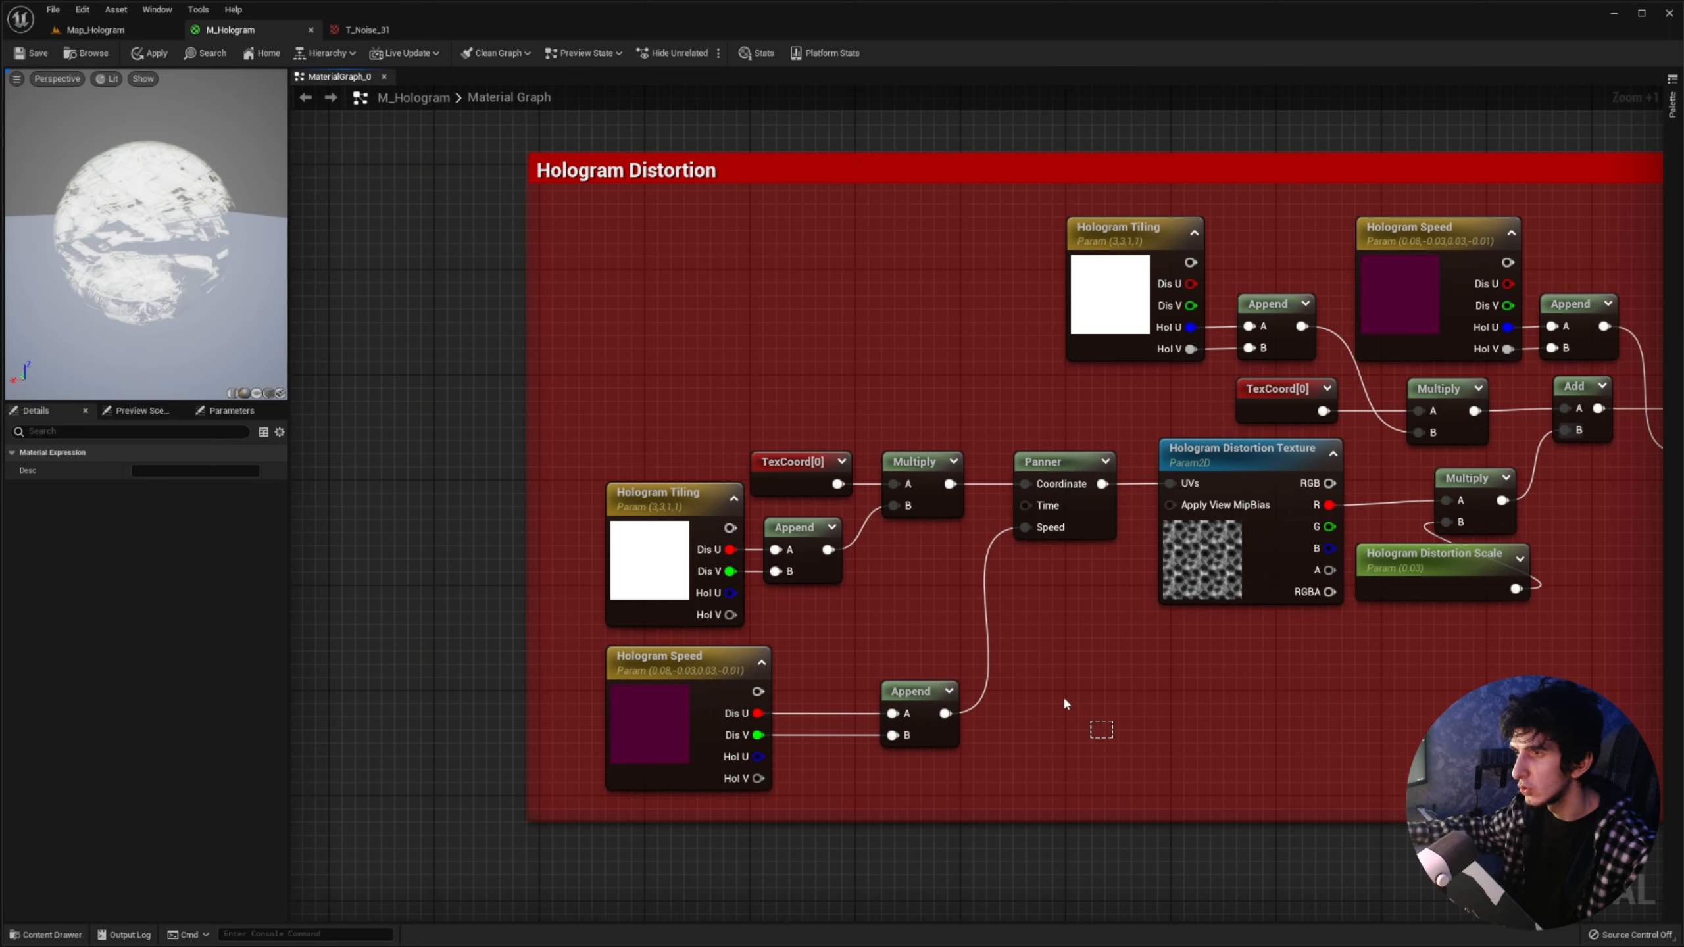
{"action": "left_click_drag", "start_coordinate": [1064, 705], "coordinate": [720, 472]}
{"action": "left_click_drag", "start_coordinate": [1019, 421], "coordinate": [1120, 552]}
{"action": "left_click_drag", "start_coordinate": [924, 589], "coordinate": [712, 459]}
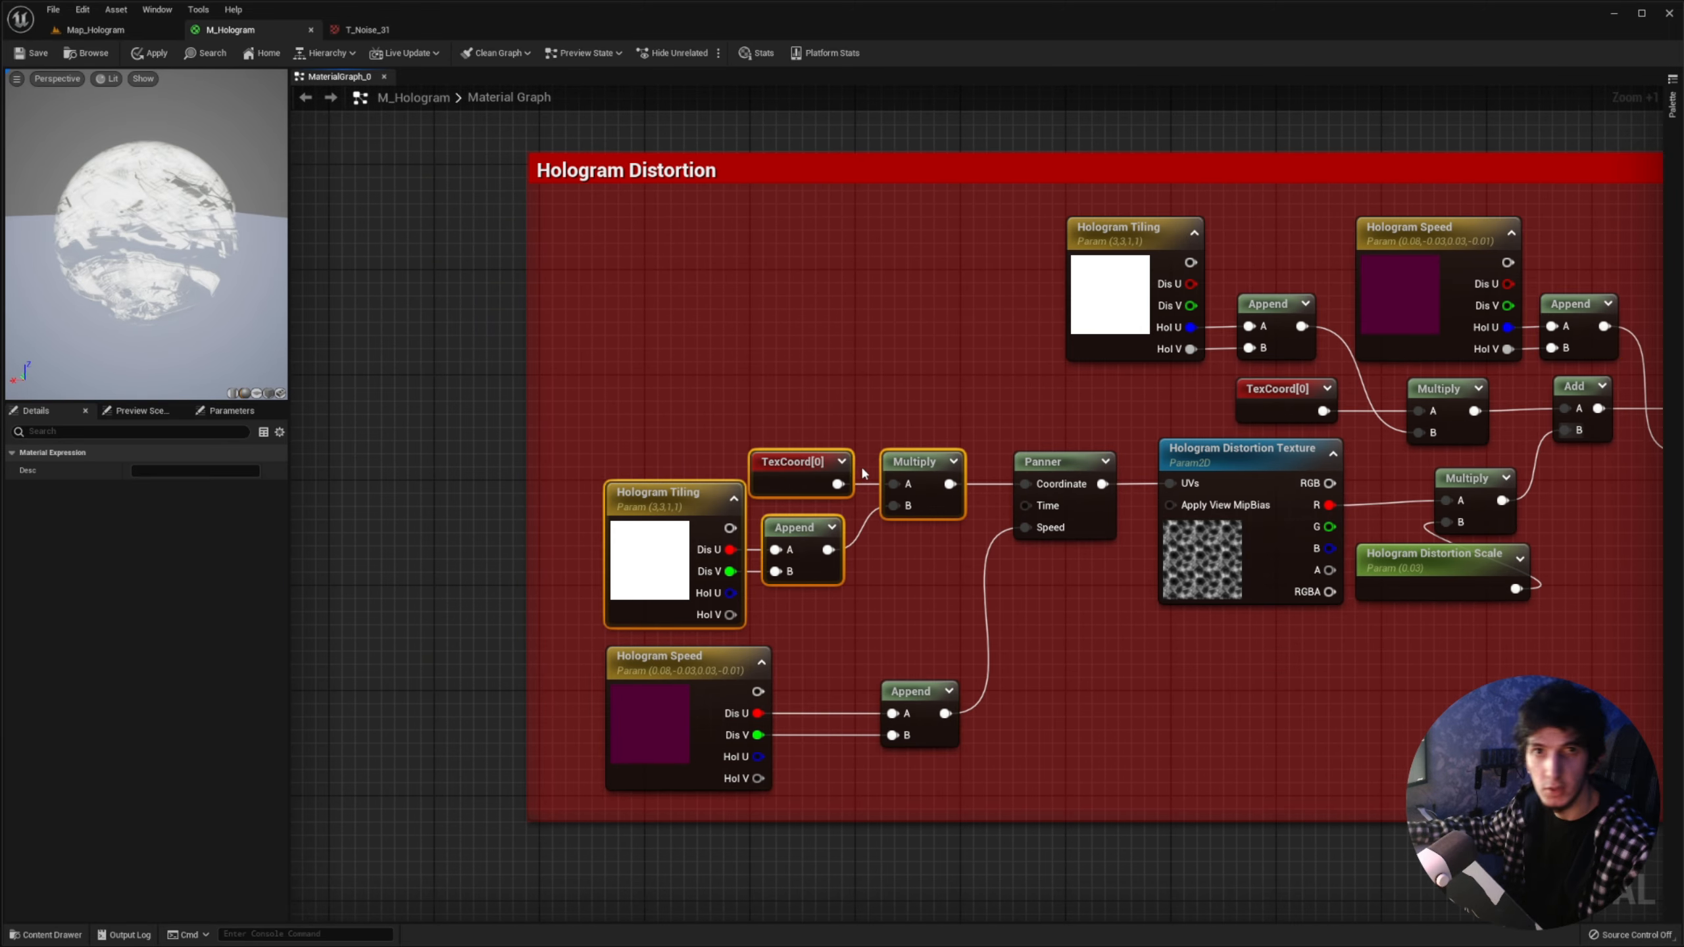
Step: Examine the Dis U and Dis V branches of Hologram Tiling and Hologram Speed that feed the distortion Panner
{"action": "scroll", "coordinate": [863, 473], "scroll_direction": "down", "scroll_amount": 1}
{"action": "scroll", "coordinate": [766, 532], "scroll_direction": "up", "scroll_amount": 6}
{"action": "left_click_drag", "start_coordinate": [501, 498], "coordinate": [907, 595]}
{"action": "right_click_drag", "start_coordinate": [915, 609], "coordinate": [960, 425]}
{"action": "left_click_drag", "start_coordinate": [554, 586], "coordinate": [1077, 648]}
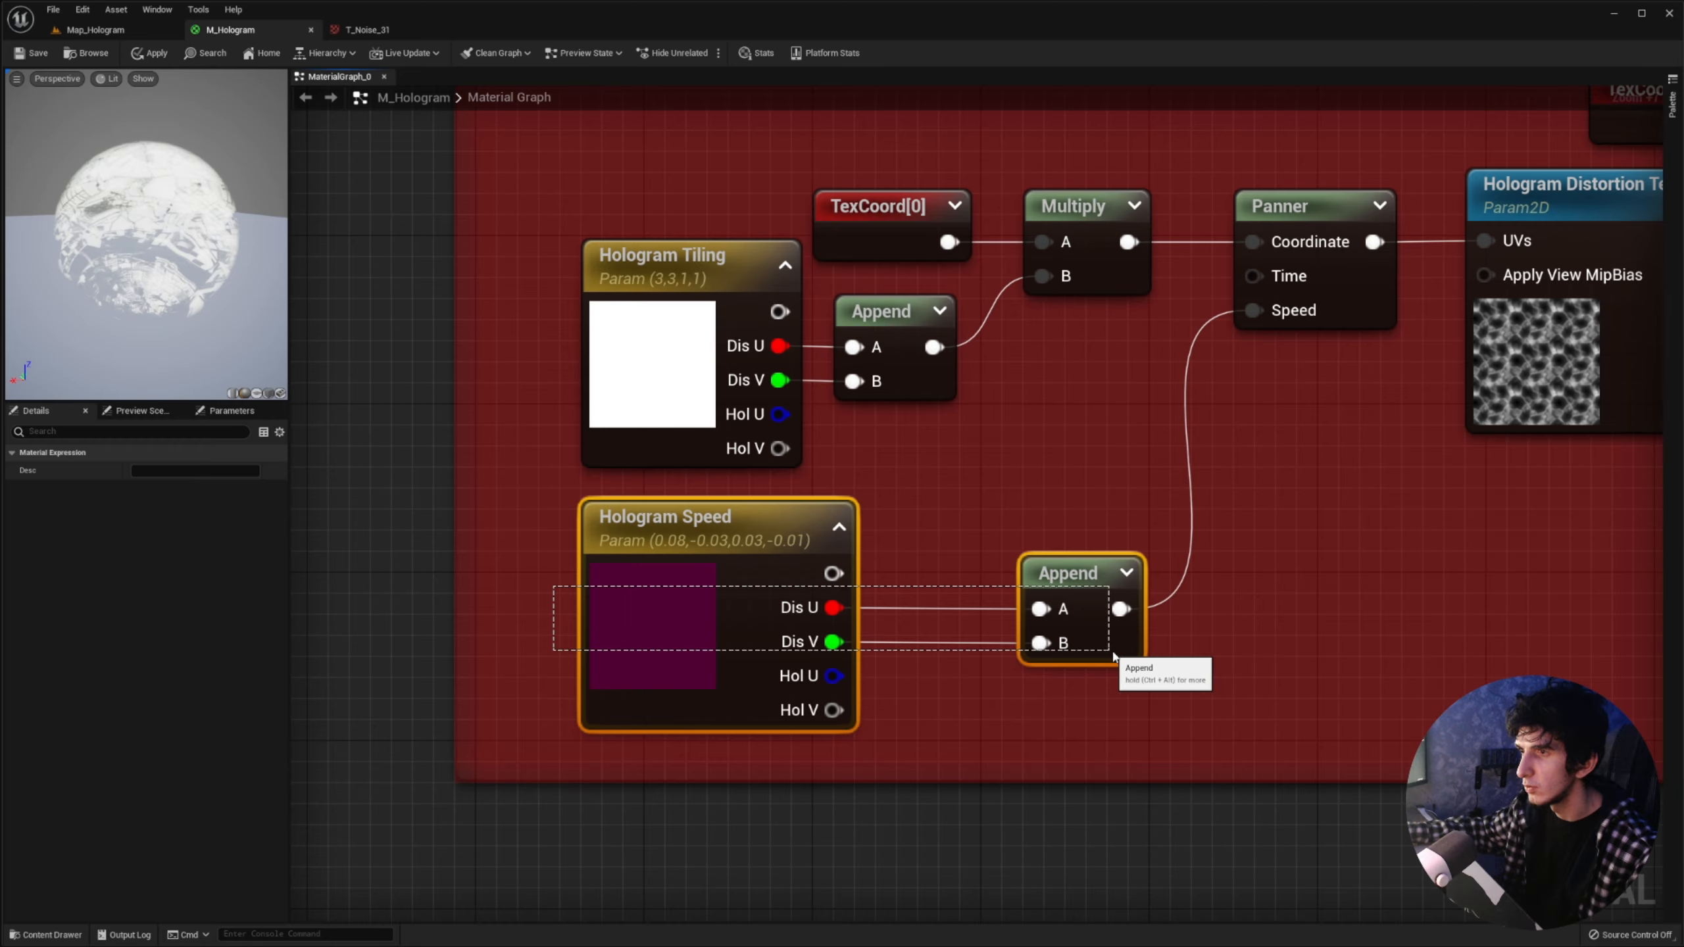
{"action": "scroll", "coordinate": [1193, 597], "scroll_direction": "down", "scroll_amount": 5}
{"action": "right_click_drag", "start_coordinate": [1293, 551], "coordinate": [972, 631]}
{"action": "left_click", "coordinate": [972, 631]}
Step: Examine the overall graph layout, highlighting the Hologram Distortion, Hologram and Hologram Mask sections
{"action": "scroll", "coordinate": [981, 629], "scroll_direction": "down", "scroll_amount": 4}
{"action": "scroll", "coordinate": [1213, 627], "scroll_direction": "down", "scroll_amount": 1}
{"action": "right_click_drag", "start_coordinate": [1233, 627], "coordinate": [1634, 192]}
{"action": "scroll", "coordinate": [763, 564], "scroll_direction": "down", "scroll_amount": 2}
{"action": "right_click_drag", "start_coordinate": [1047, 372], "coordinate": [1154, 336]}
{"action": "right_click_drag", "start_coordinate": [1438, 219], "coordinate": [762, 507]}
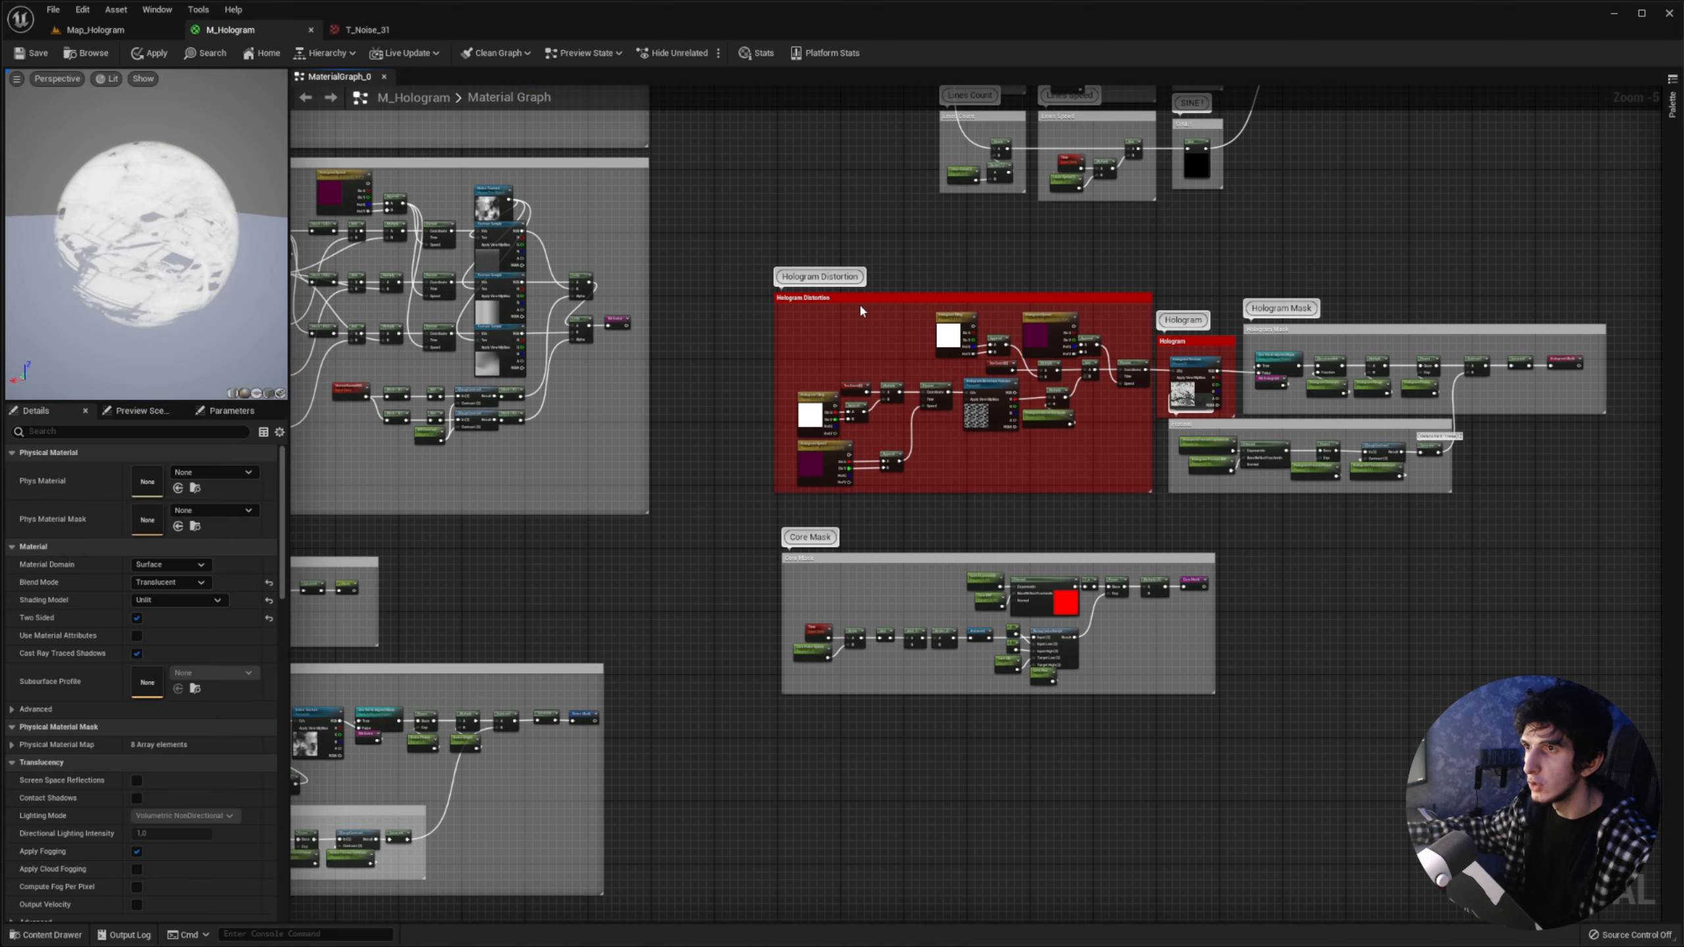
{"action": "left_click_drag", "start_coordinate": [726, 265], "coordinate": [1436, 483]}
Step: Examine the Noise Mask section from its Noise Mask output back through Noise Texture to the tiling and distortion nodes
{"action": "right_click_drag", "start_coordinate": [767, 530], "coordinate": [1437, 315]}
{"action": "scroll", "coordinate": [1193, 511], "scroll_direction": "up", "scroll_amount": 7, "text": "ctrl"}
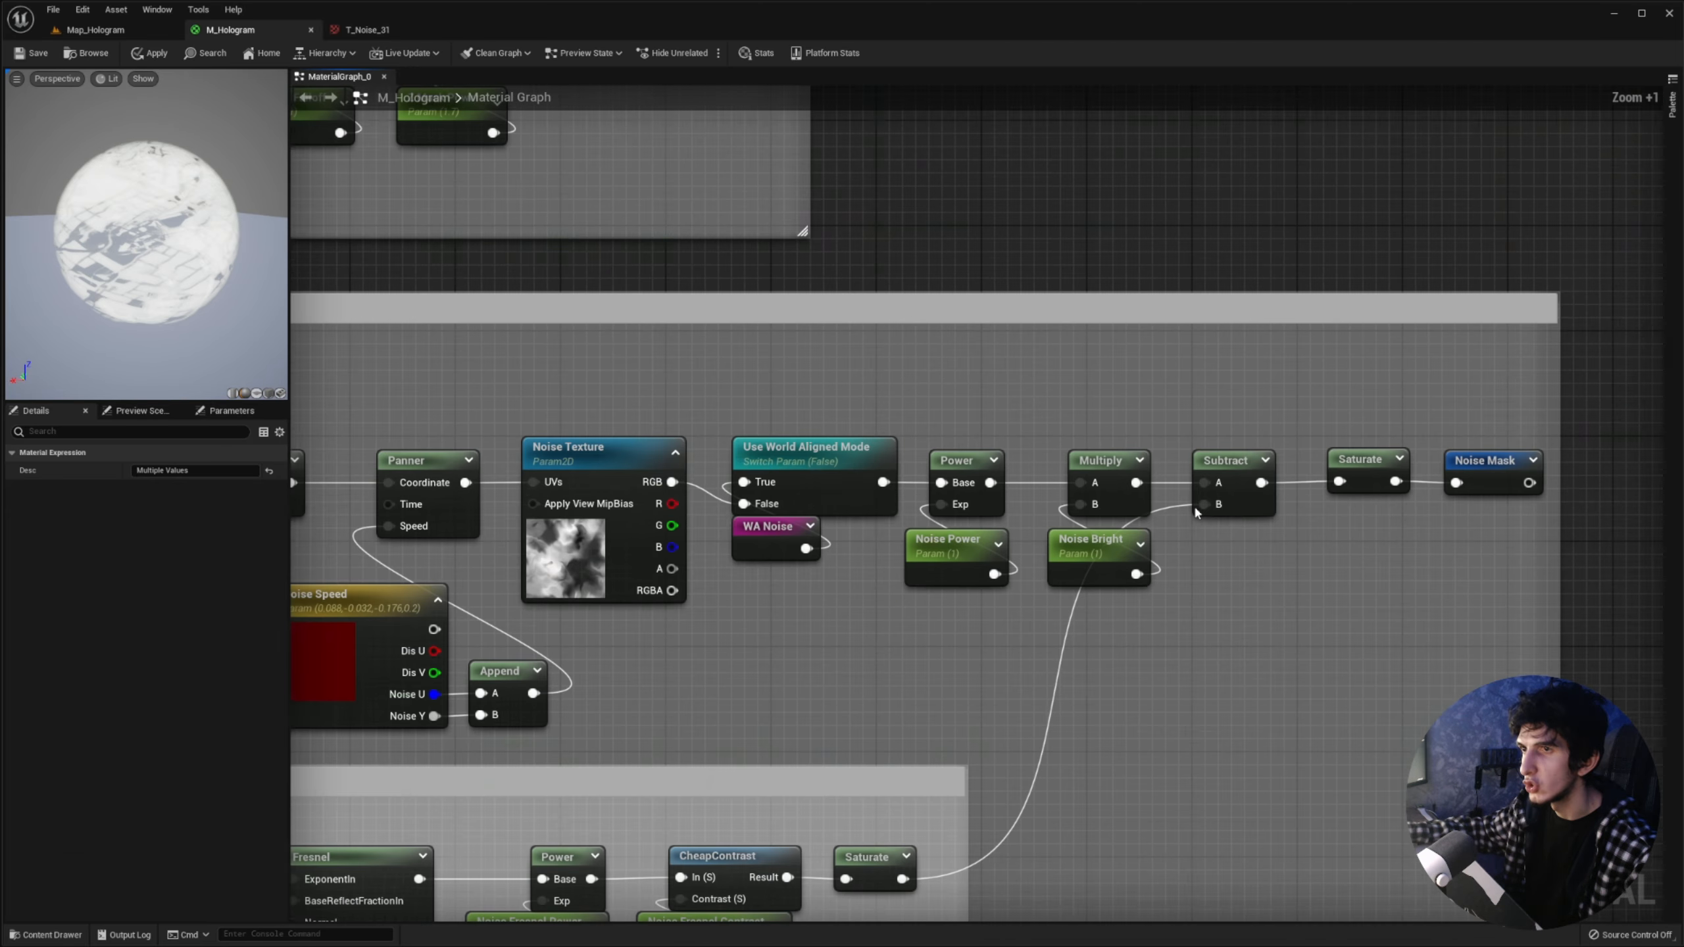
{"action": "left_click", "coordinate": [1514, 475]}
{"action": "scroll", "coordinate": [1163, 479], "scroll_direction": "down", "scroll_amount": 2}
{"action": "right_click_drag", "start_coordinate": [1129, 568], "coordinate": [1459, 502]}
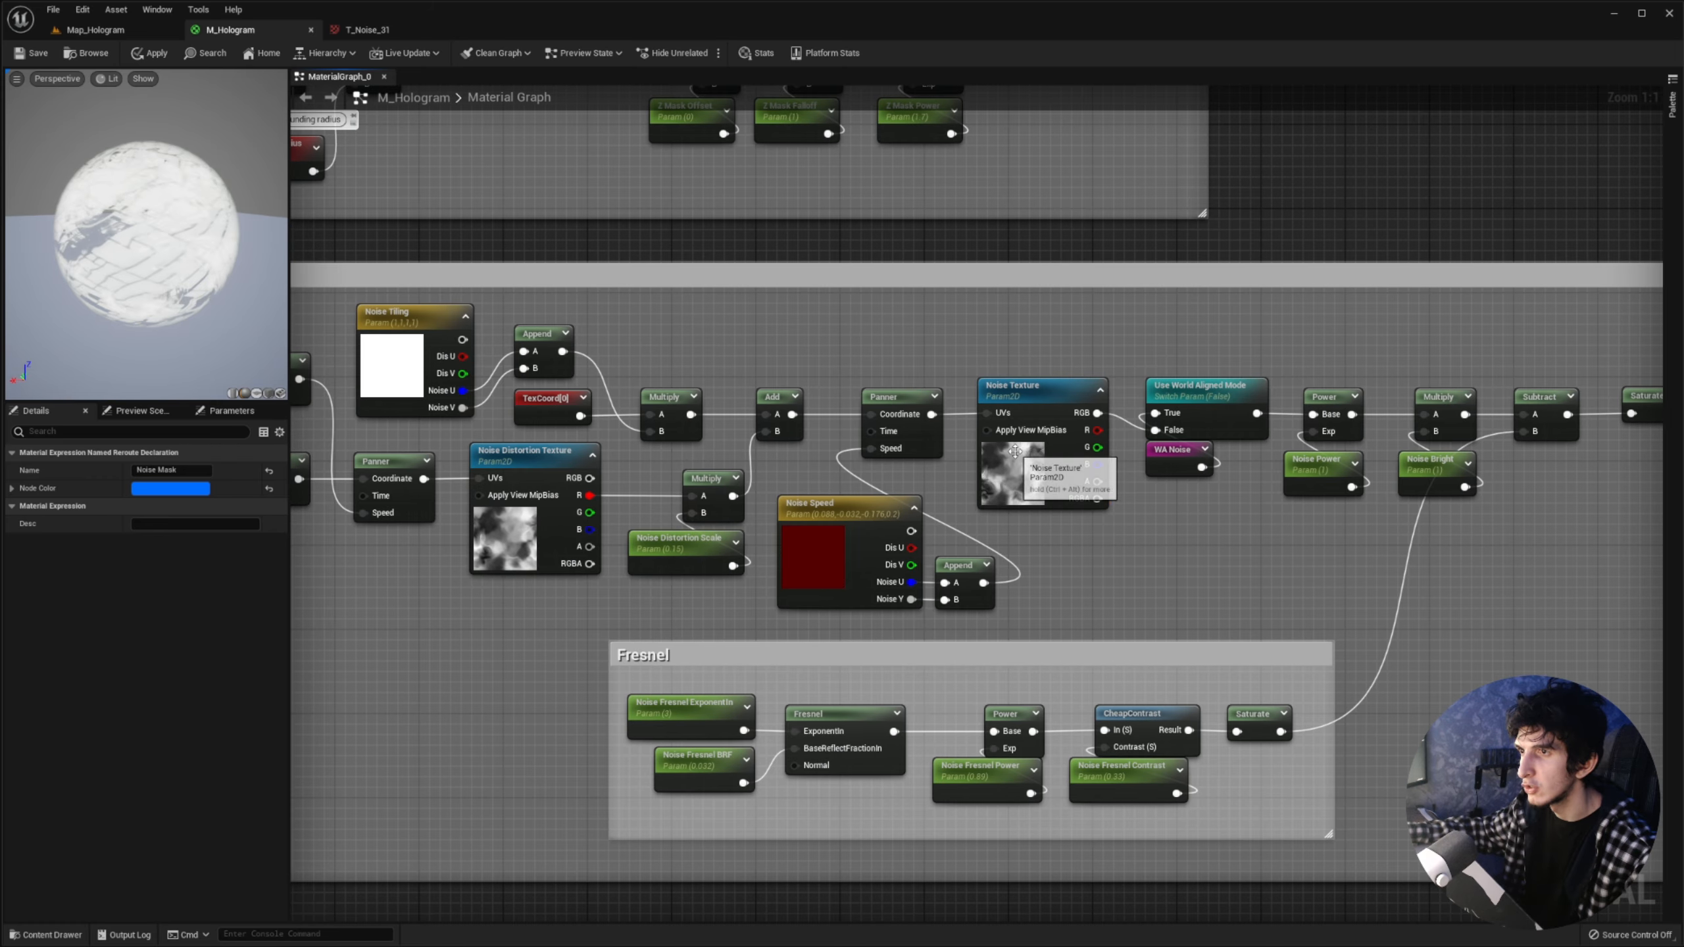
{"action": "left_click", "coordinate": [999, 459]}
{"action": "right_click_drag", "start_coordinate": [999, 459], "coordinate": [1339, 428]}
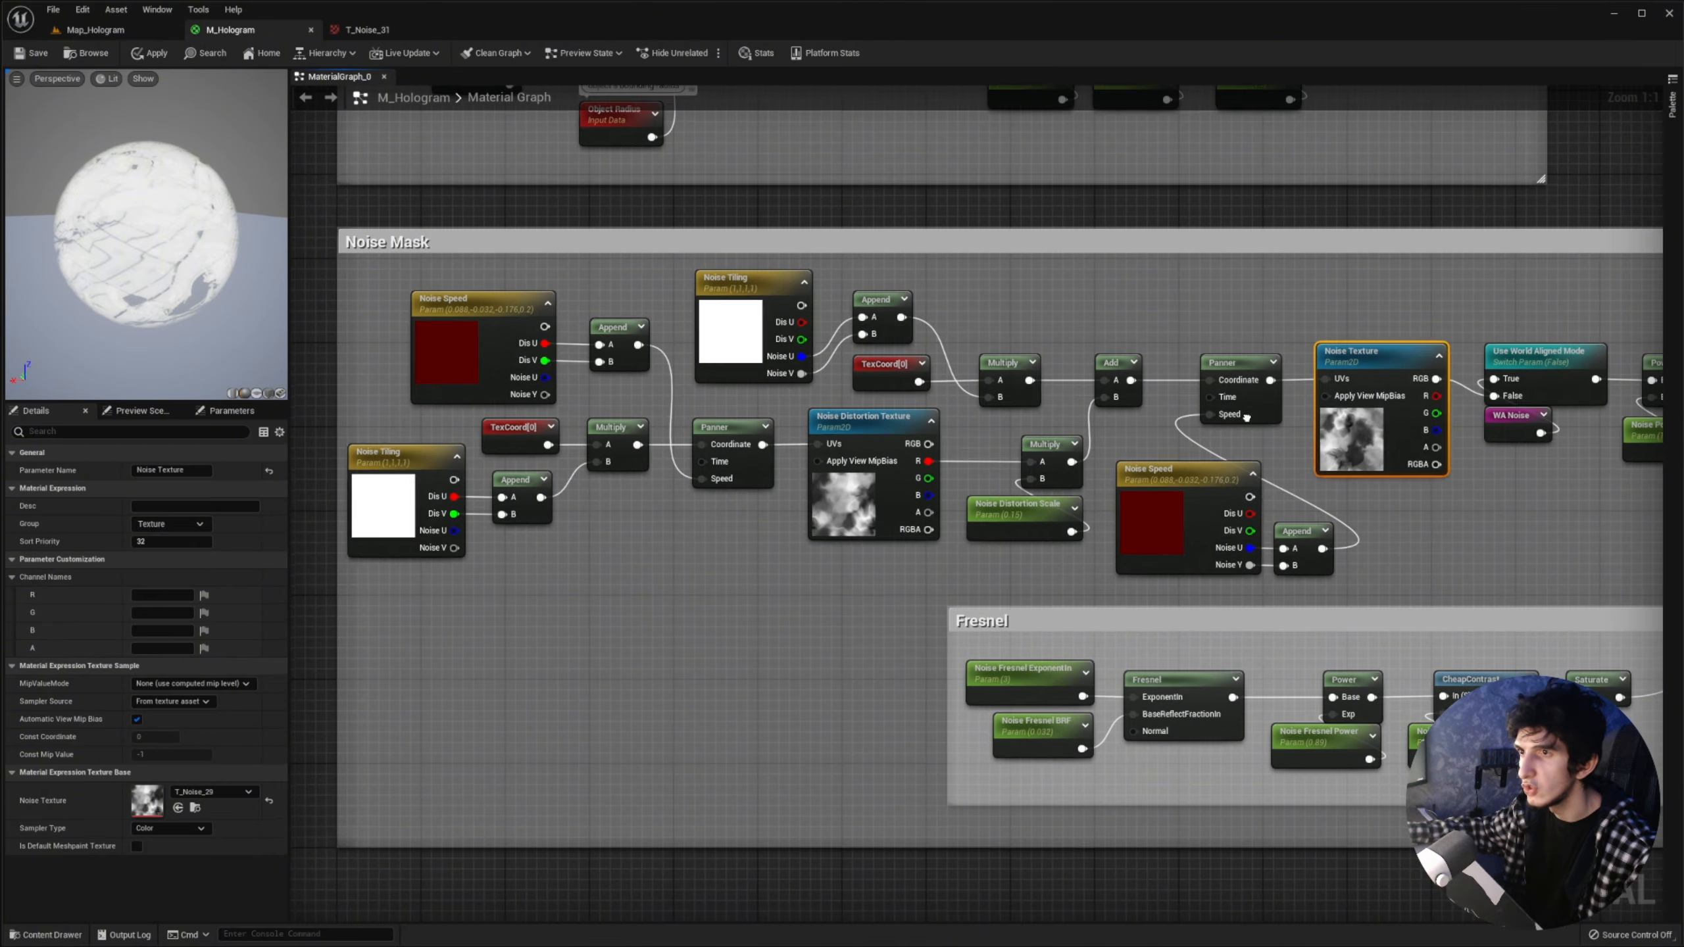
Step: Examine the Noise Speed parameter and the Noise Texture driven by its Panner
{"action": "scroll", "coordinate": [1103, 382], "scroll_direction": "up", "scroll_amount": 5, "text": "ctrl"}
{"action": "left_click", "coordinate": [1127, 430]}
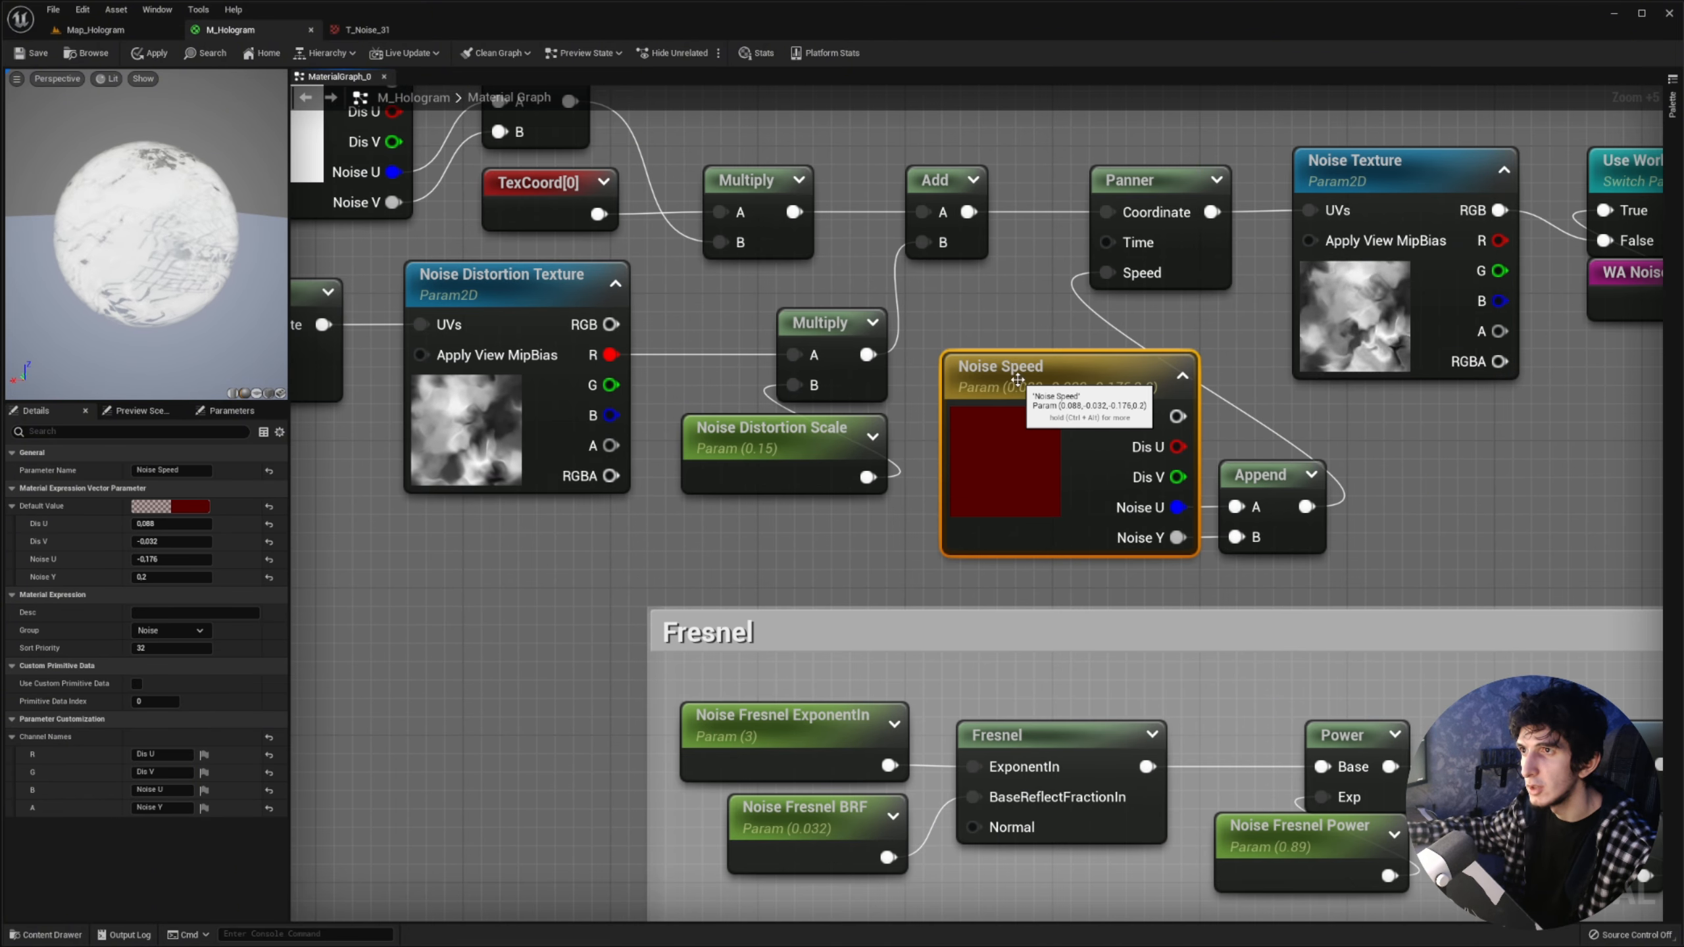
{"action": "right_click_drag", "start_coordinate": [1142, 273], "coordinate": [868, 349]}
{"action": "left_click", "coordinate": [1110, 356]}
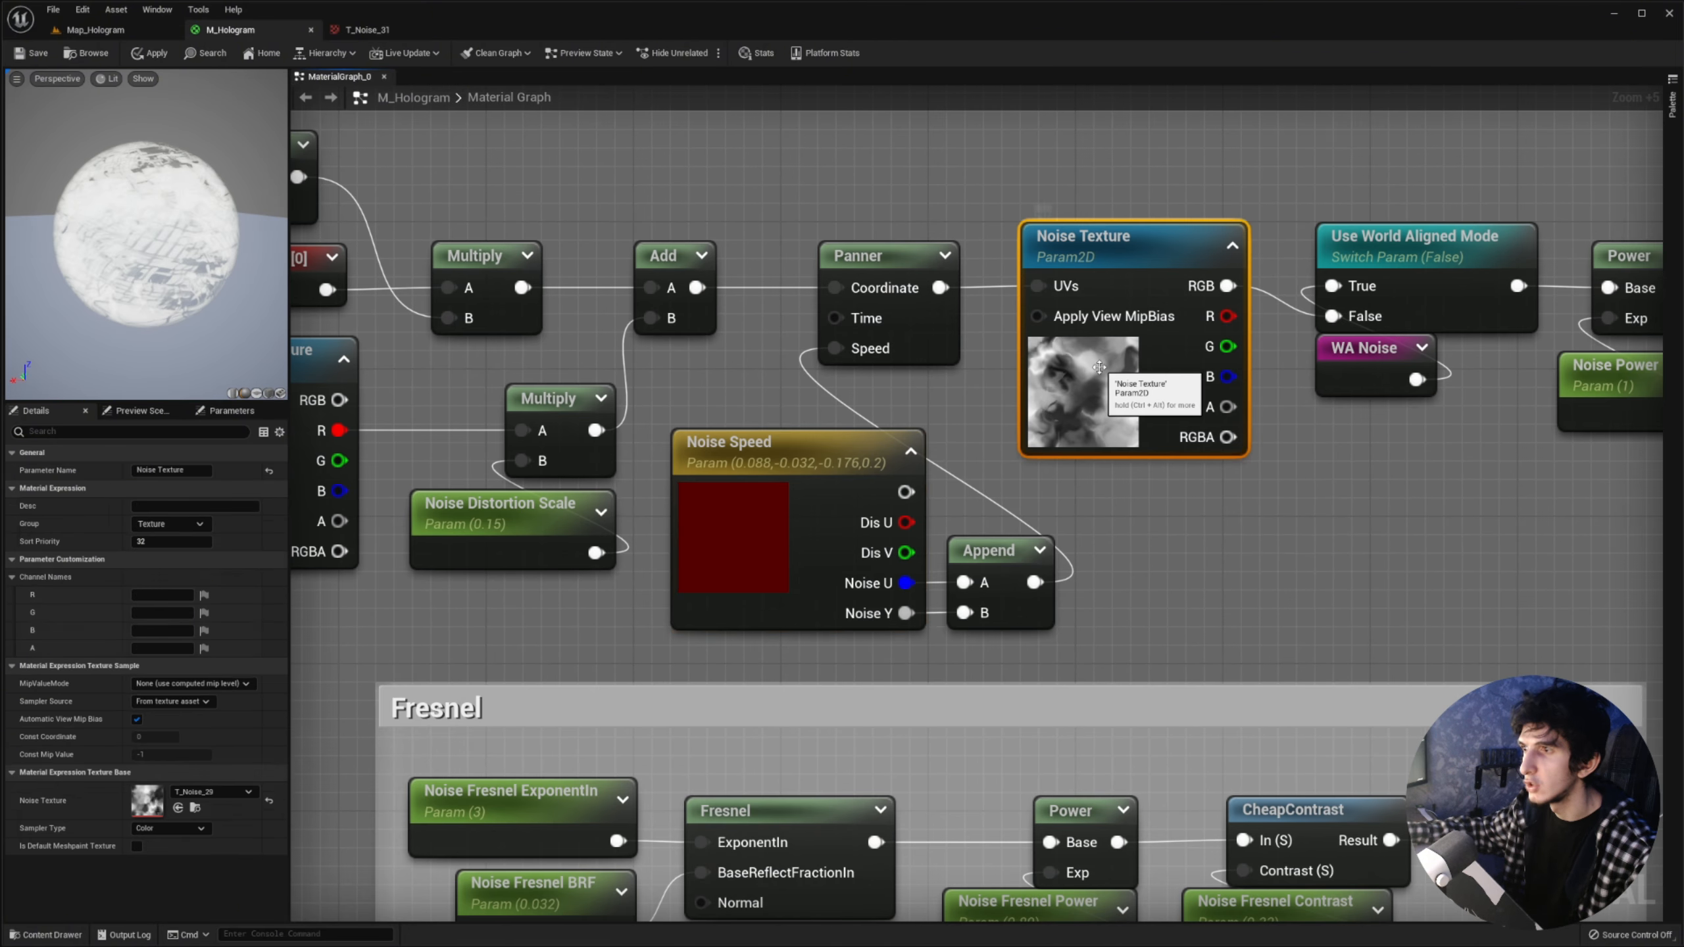
Step: Examine the Core Mask section and select the Sine node in its Time-driven pulse chain
{"action": "scroll", "coordinate": [1021, 393], "scroll_direction": "down", "scroll_amount": 5}
{"action": "left_click_drag", "start_coordinate": [1050, 742], "coordinate": [1135, 697]}
{"action": "scroll", "coordinate": [1113, 683], "scroll_direction": "down", "scroll_amount": 4}
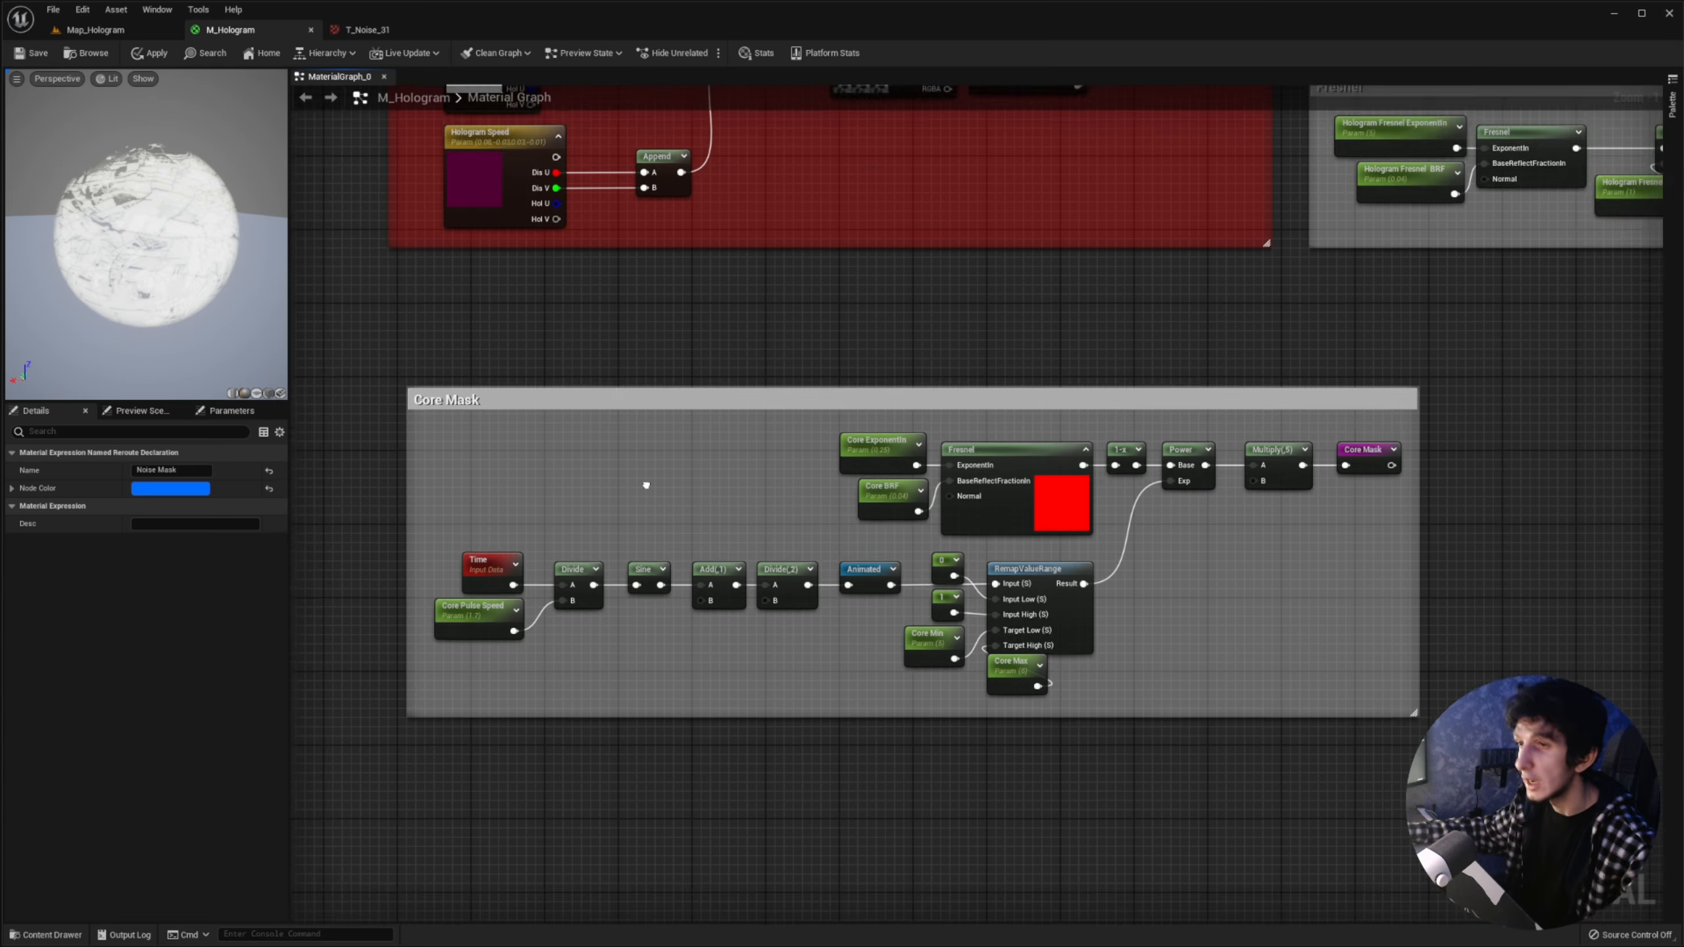
{"action": "right_click_drag", "start_coordinate": [646, 485], "coordinate": [736, 463]}
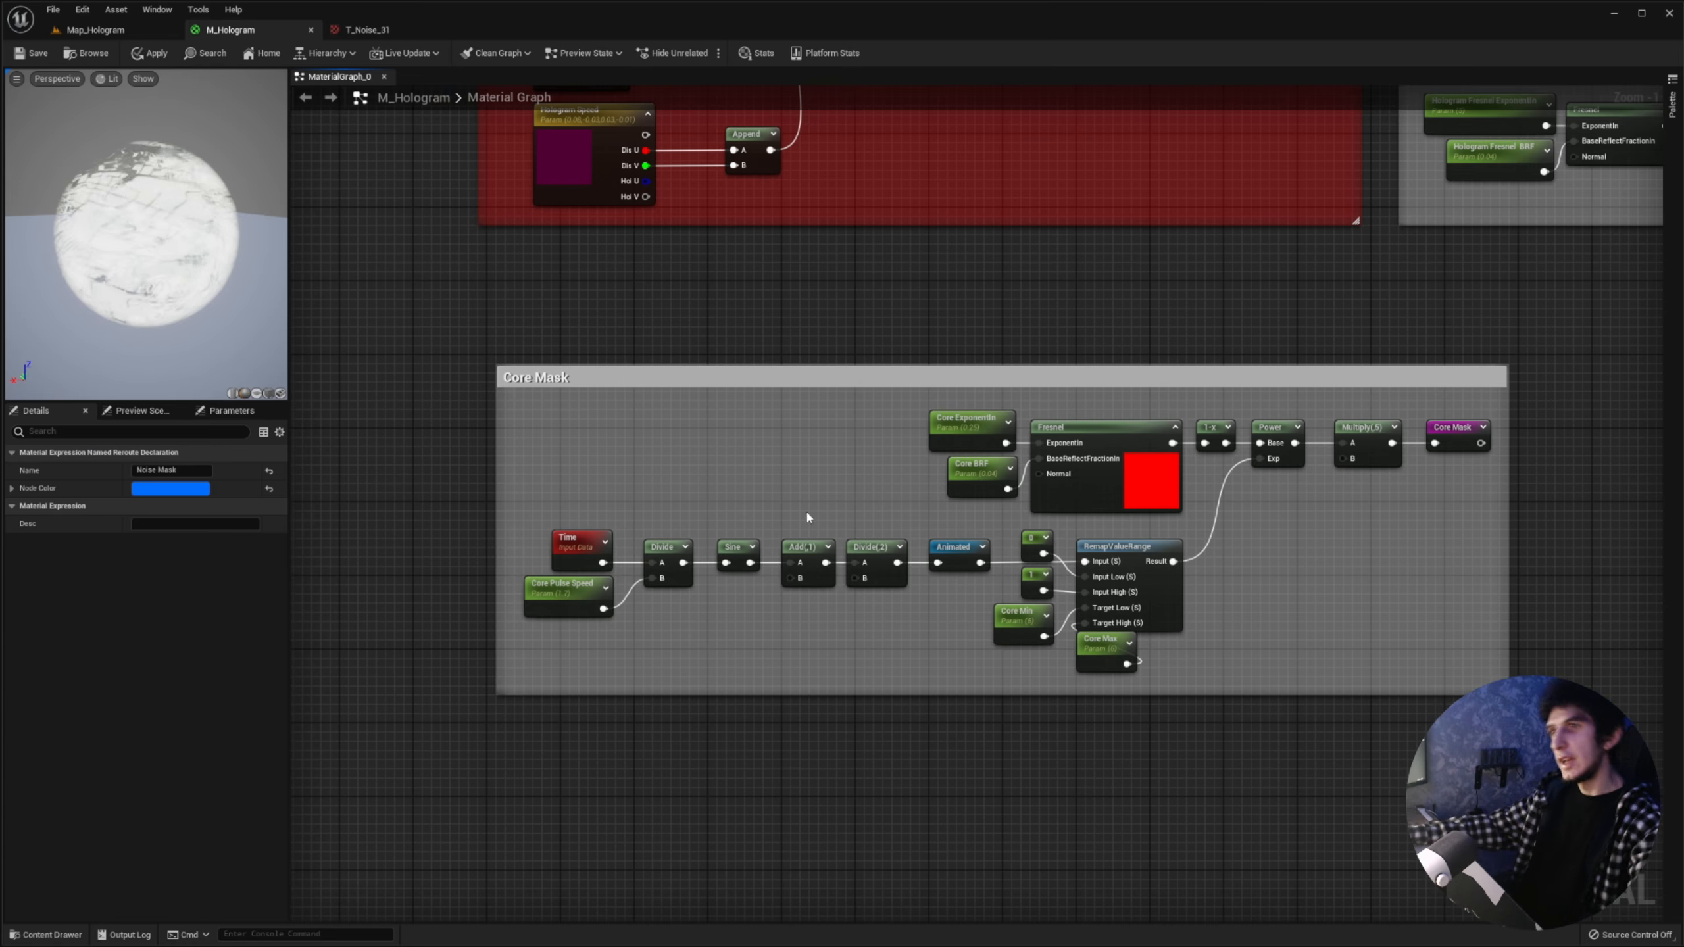
{"action": "scroll", "coordinate": [739, 547], "scroll_direction": "up", "scroll_amount": 3}
{"action": "left_click", "coordinate": [736, 550]}
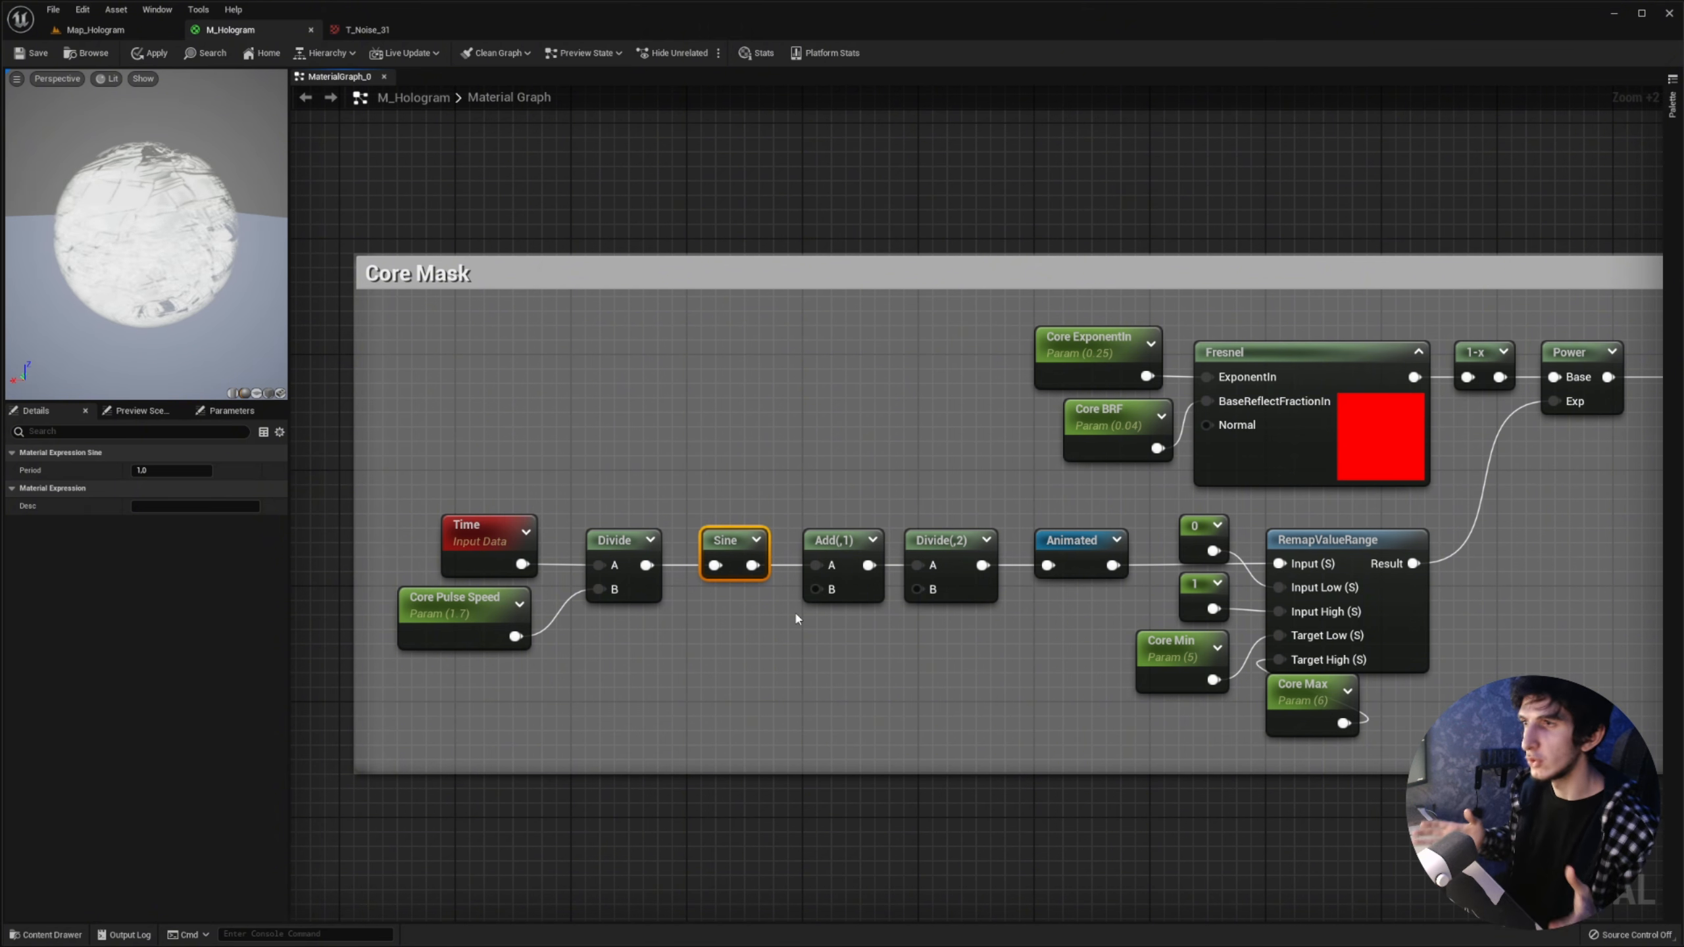
Step: Sketch a sine wave marked 1 and -1 on a temporary screen capture beneath the Core Mask nodes, circle Time, and dismiss the capture
{"action": "right_click_drag", "start_coordinate": [998, 683], "coordinate": [1064, 431]}
{"action": "key", "text": "Print"}
{"action": "left_click_drag", "start_coordinate": [479, 551], "coordinate": [1612, 889]}
{"action": "left_click_drag", "start_coordinate": [1490, 903], "coordinate": [1432, 888]}
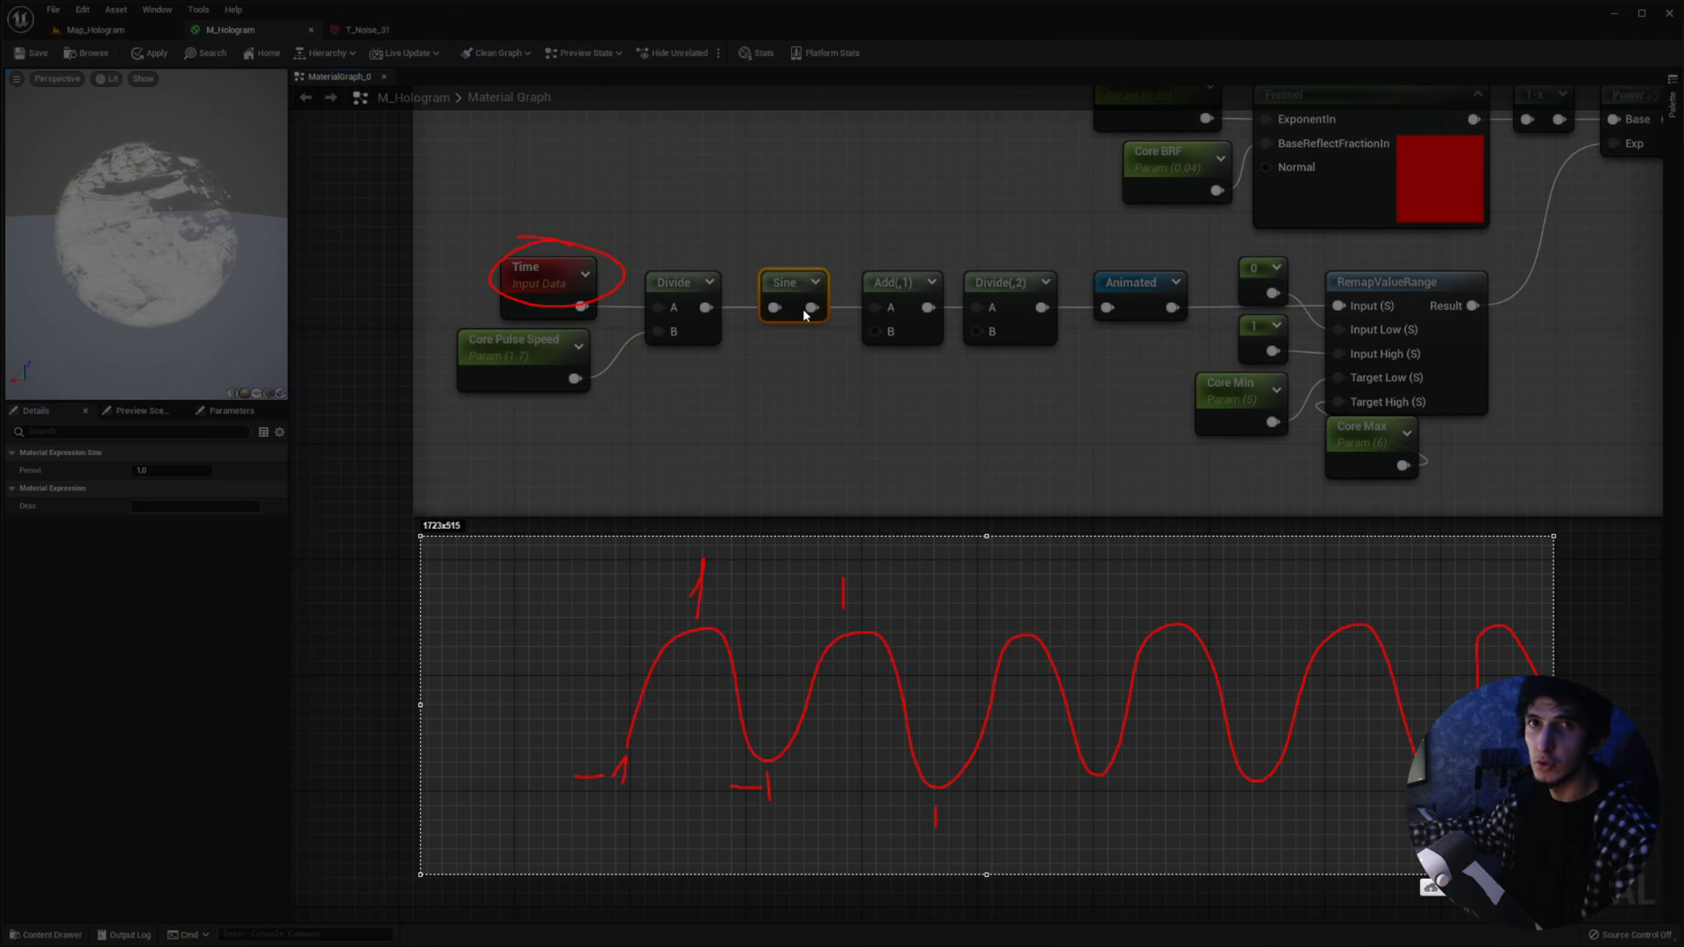
{"action": "key", "text": "Escape"}
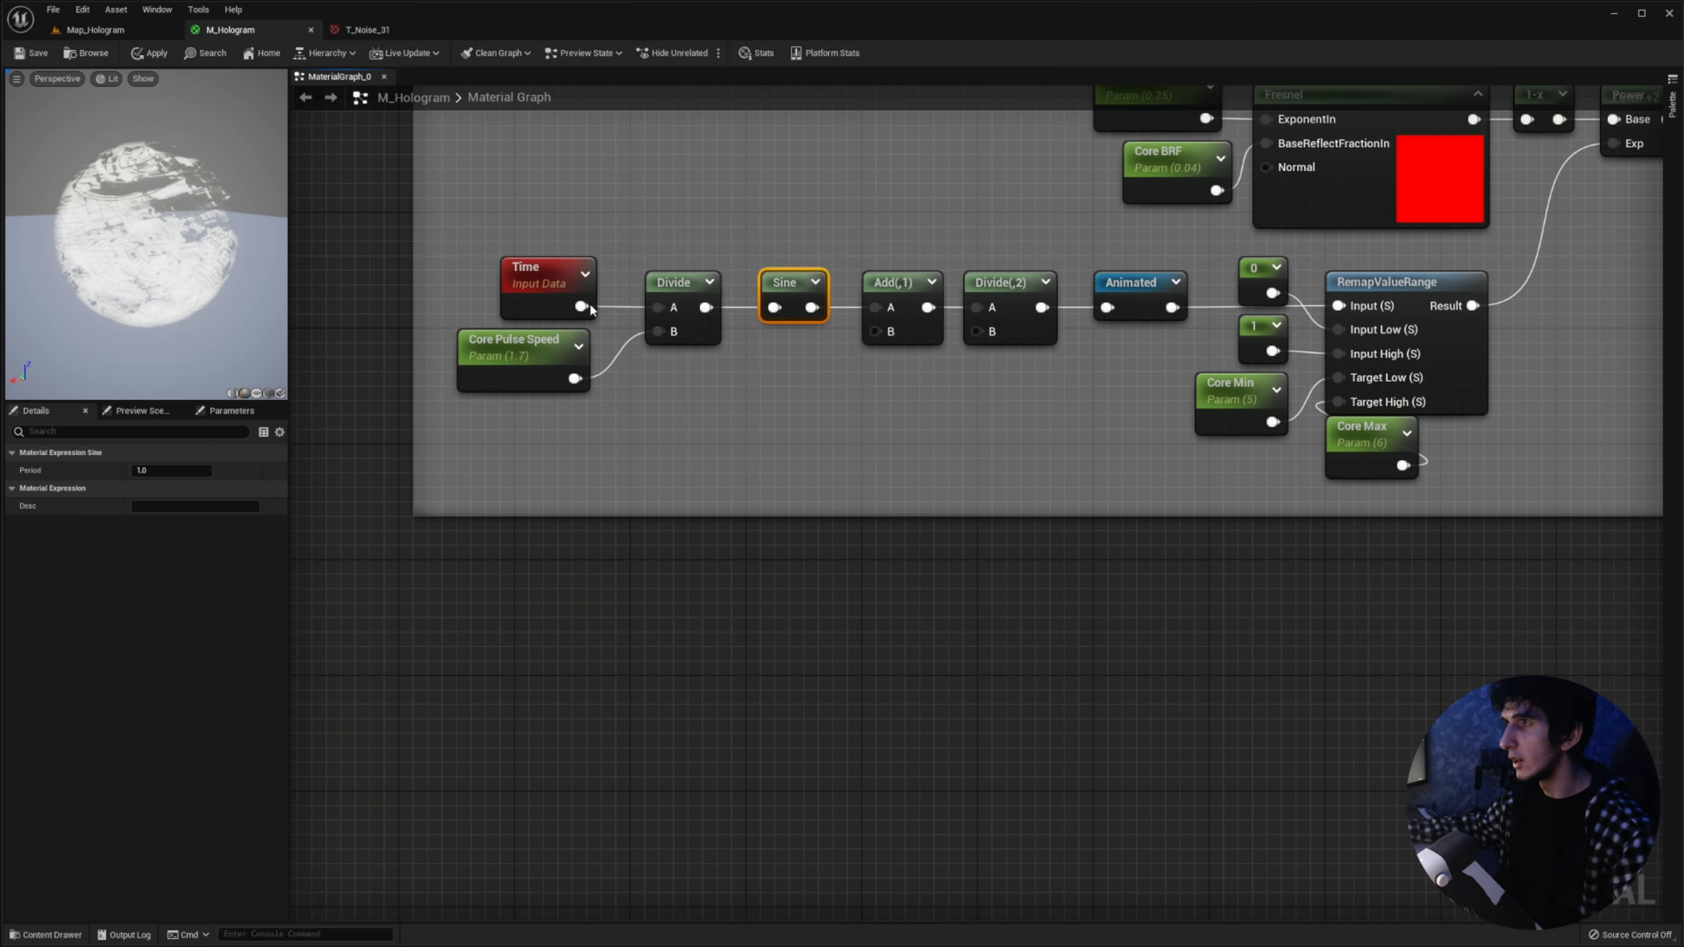
Step: Add a DebugScalarValues node beneath the Core Mask chain with its Number input fed by Time
{"action": "left_click_drag", "start_coordinate": [581, 306], "coordinate": [667, 456]}
{"action": "type", "text": "DEBUG"}
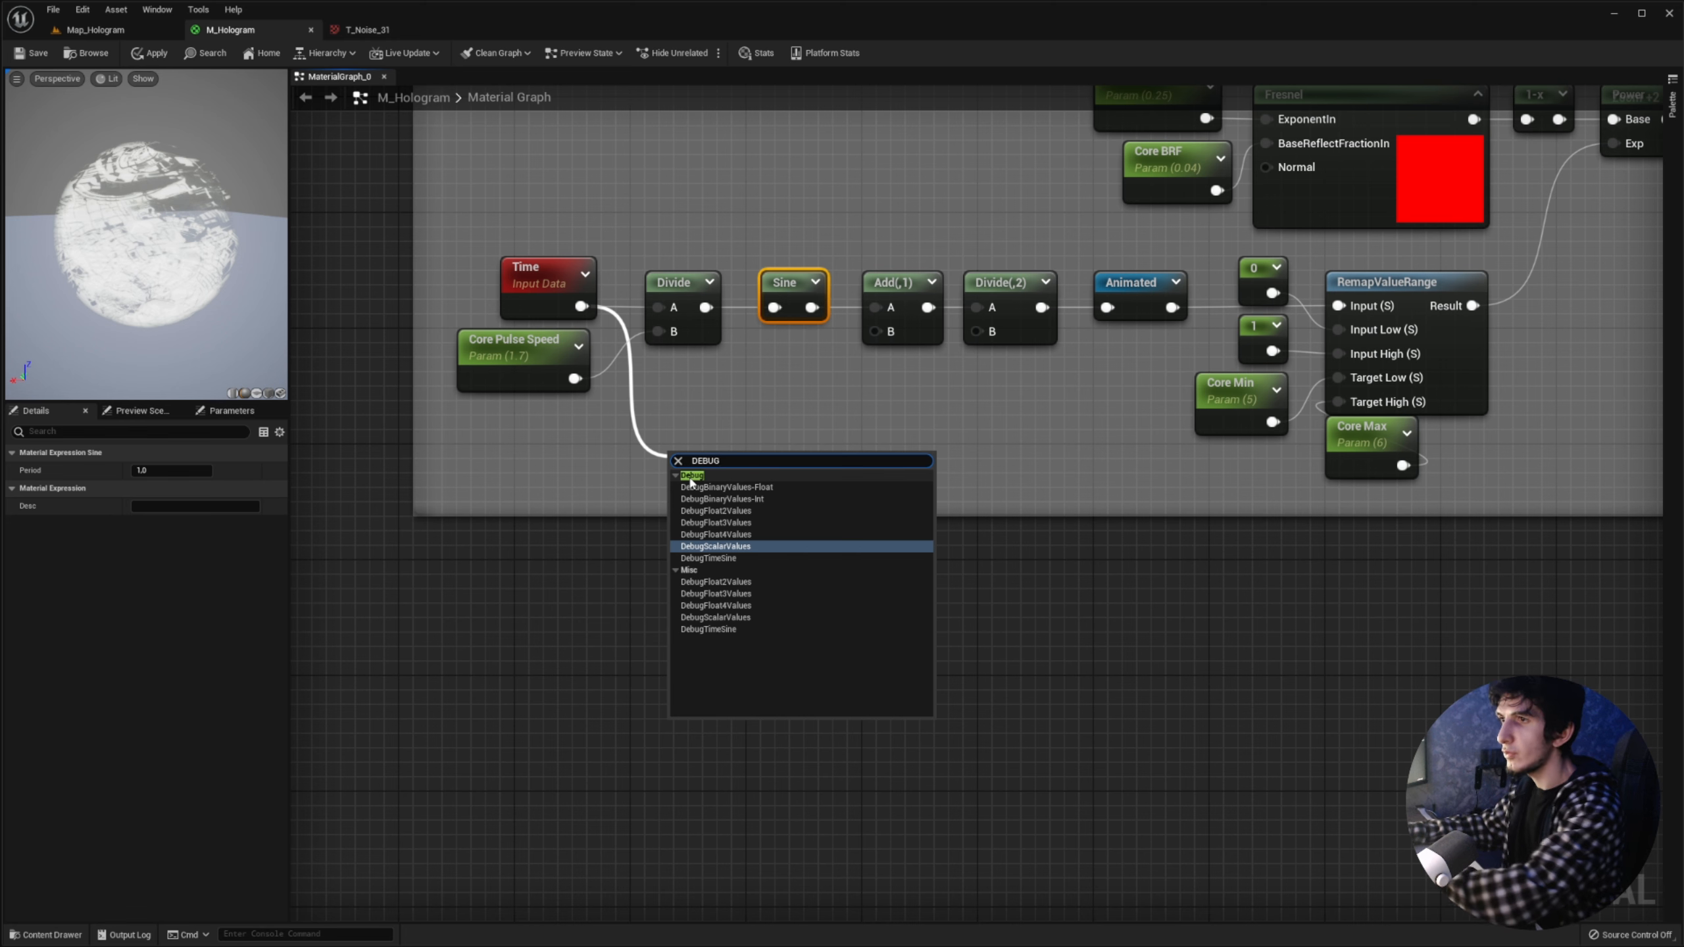
{"action": "key", "text": "Return"}
Step: Start previewing the DebugScalarValues node and switch the preview mesh to a plane
{"action": "right_click", "coordinate": [731, 467]}
{"action": "left_click", "coordinate": [782, 503]}
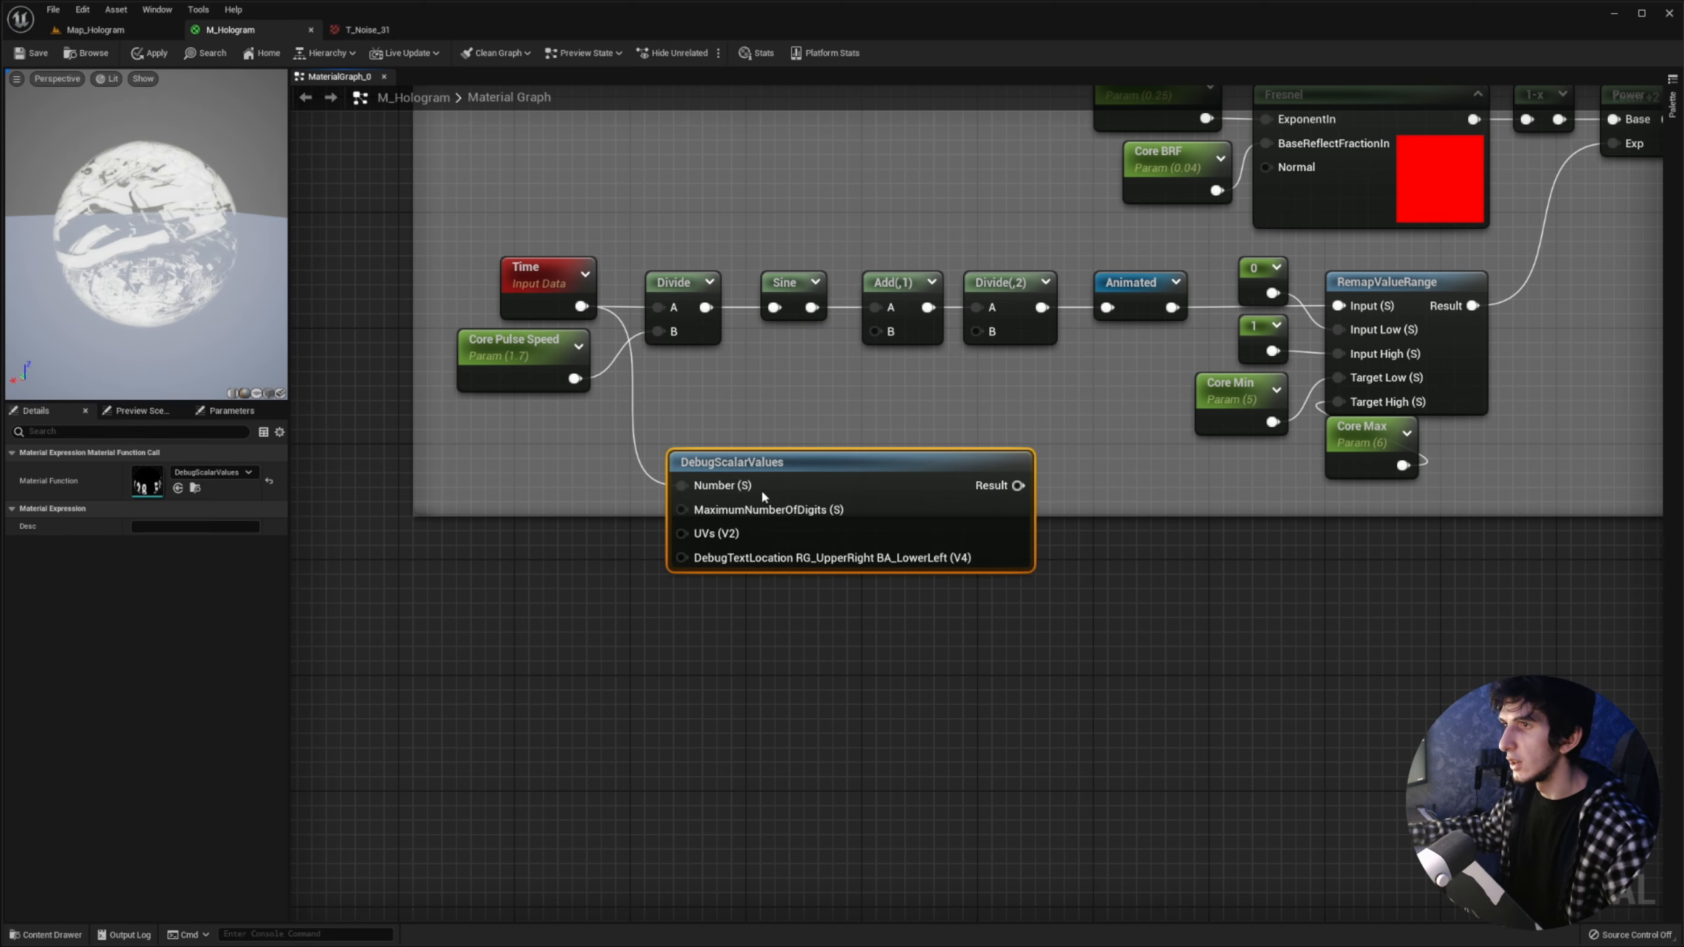
{"action": "left_click", "coordinate": [258, 393]}
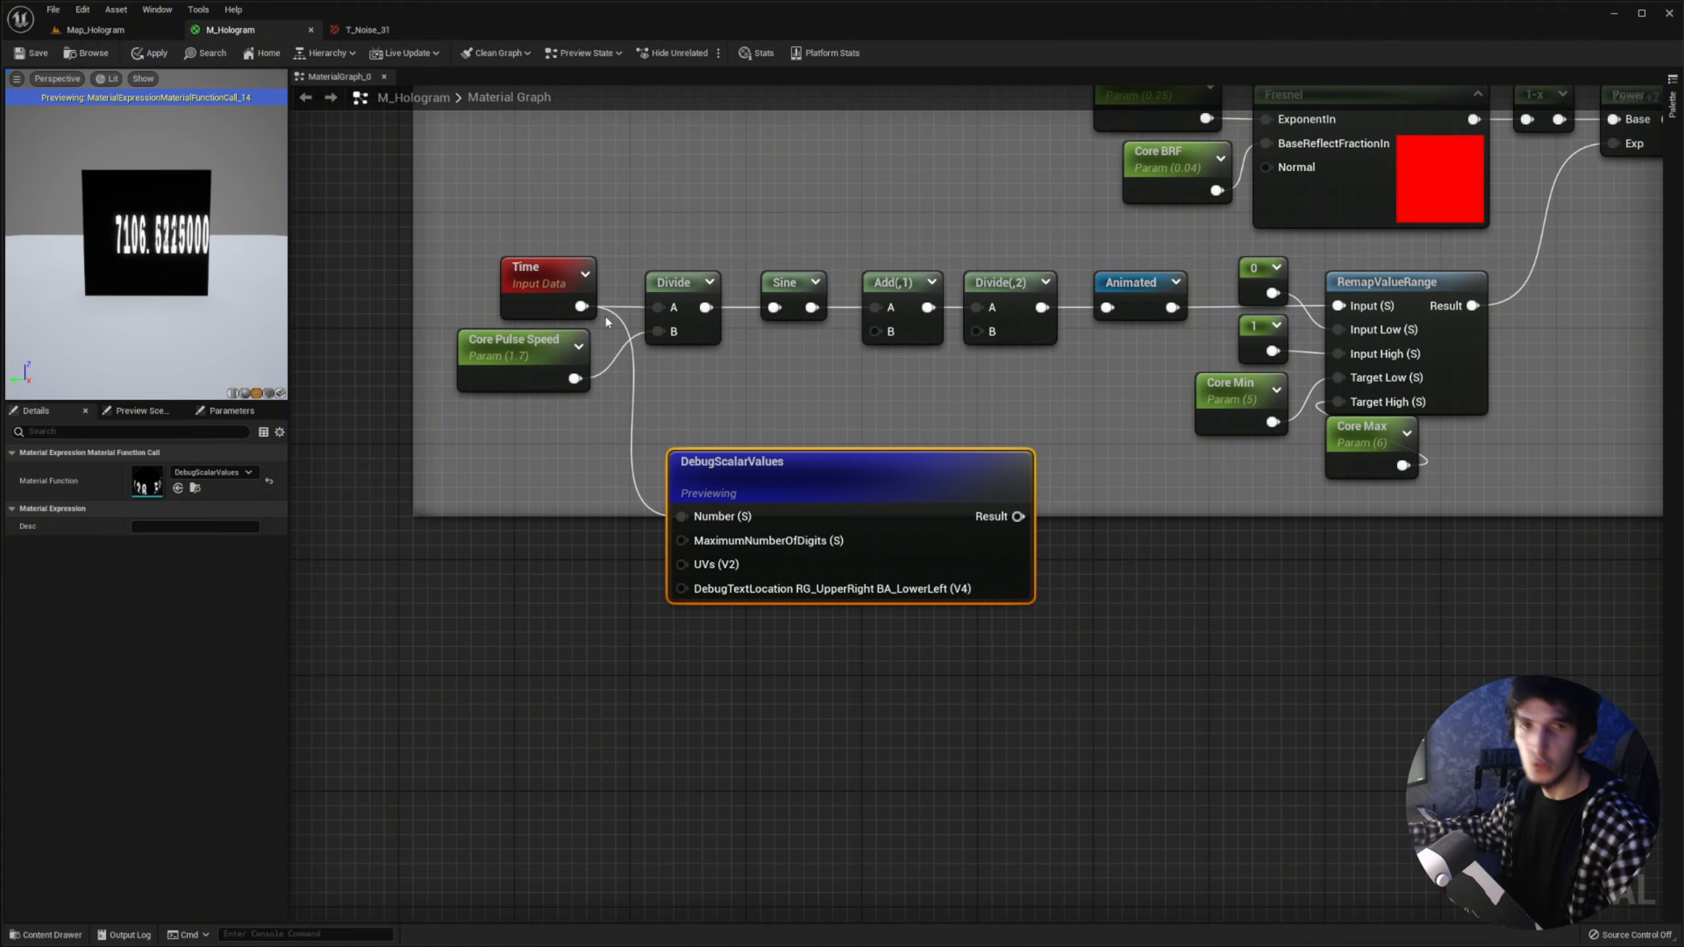
Step: Remove the DebugScalarValues node and mark the area beneath the Core Mask chain on a temporary screen capture, dismissing the capture
{"action": "left_click_drag", "start_coordinate": [712, 459], "coordinate": [903, 503]}
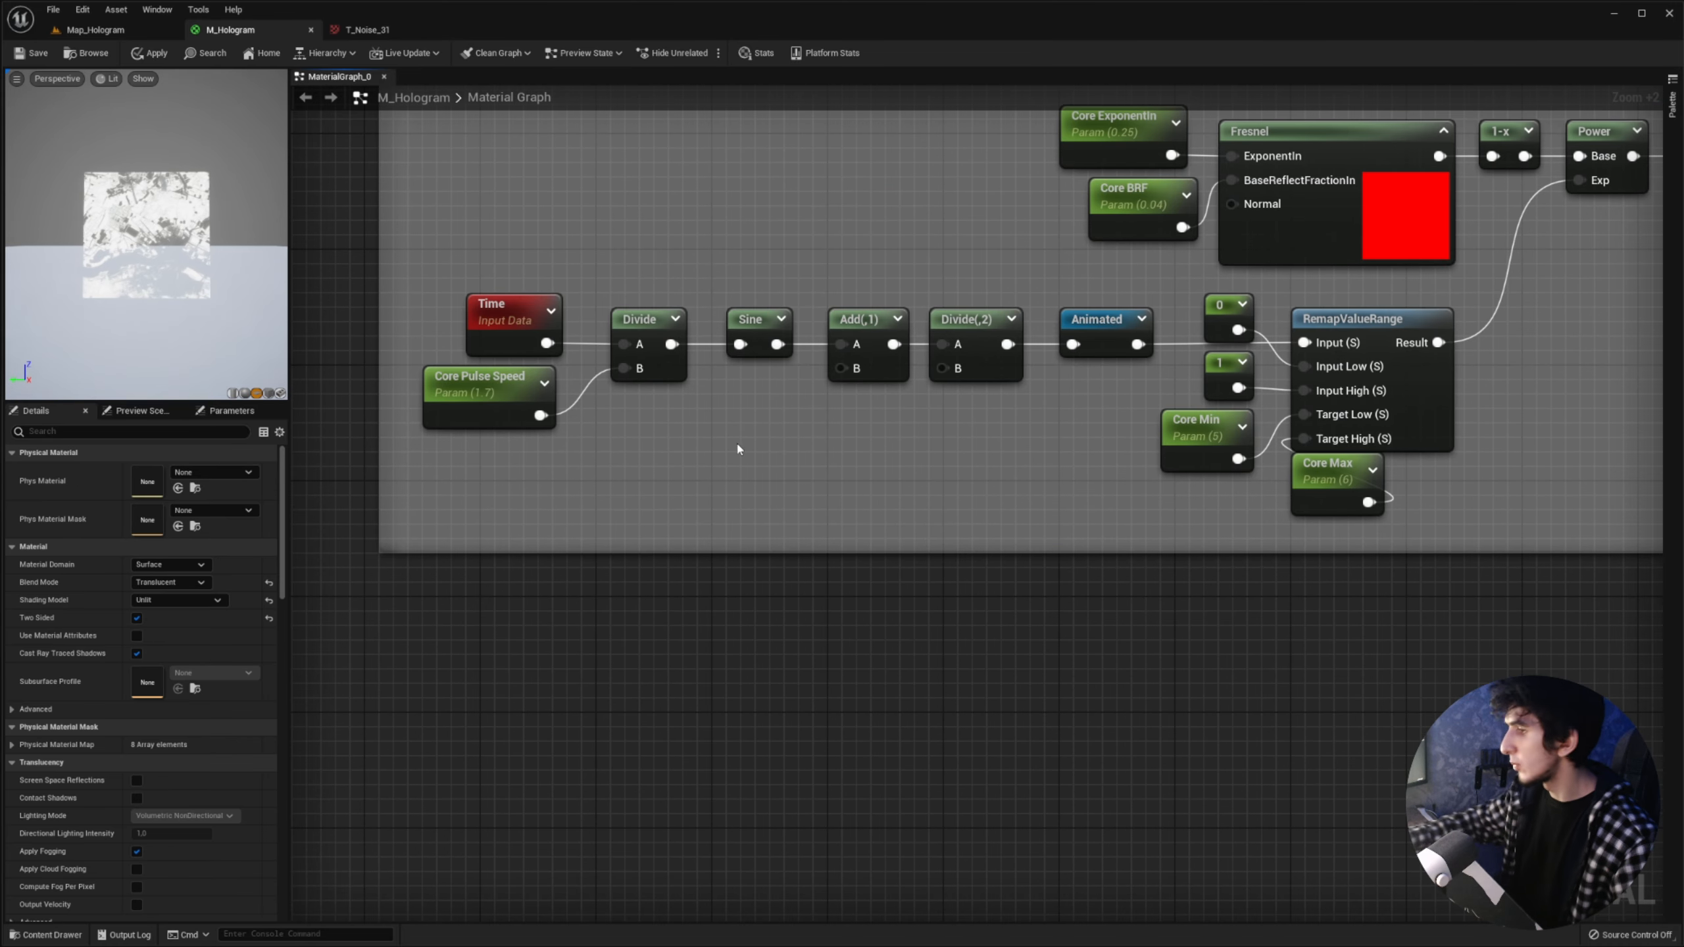
{"action": "key", "text": "Print"}
{"action": "left_click_drag", "start_coordinate": [590, 409], "coordinate": [1124, 547]}
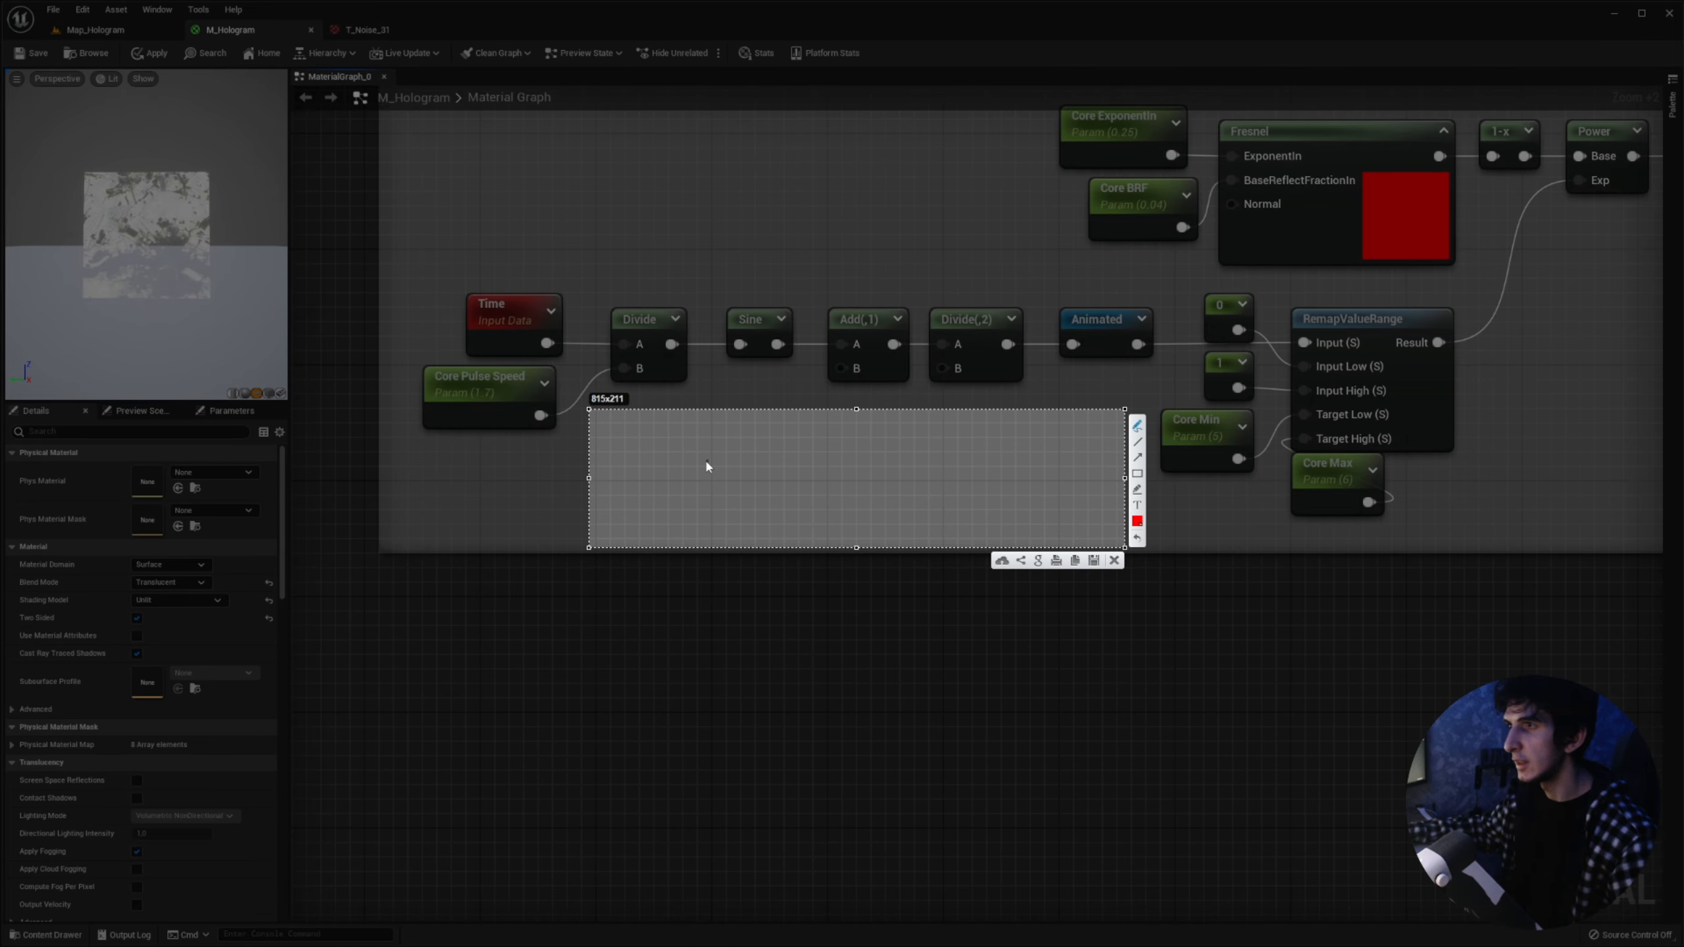
{"action": "mouse_move", "coordinate": [720, 446]}
{"action": "left_mouse_down"}
{"action": "mouse_move", "coordinate": [750, 465]}
{"action": "mouse_move", "coordinate": [856, 451]}
{"action": "left_mouse_up"}
{"action": "key", "text": "Escape"}
Step: Wire Time directly into Sine, feed Sine into the f(x) input of a new PlotFunctionOnGraph node, and start previewing that node
{"action": "left_click", "coordinate": [738, 347]}
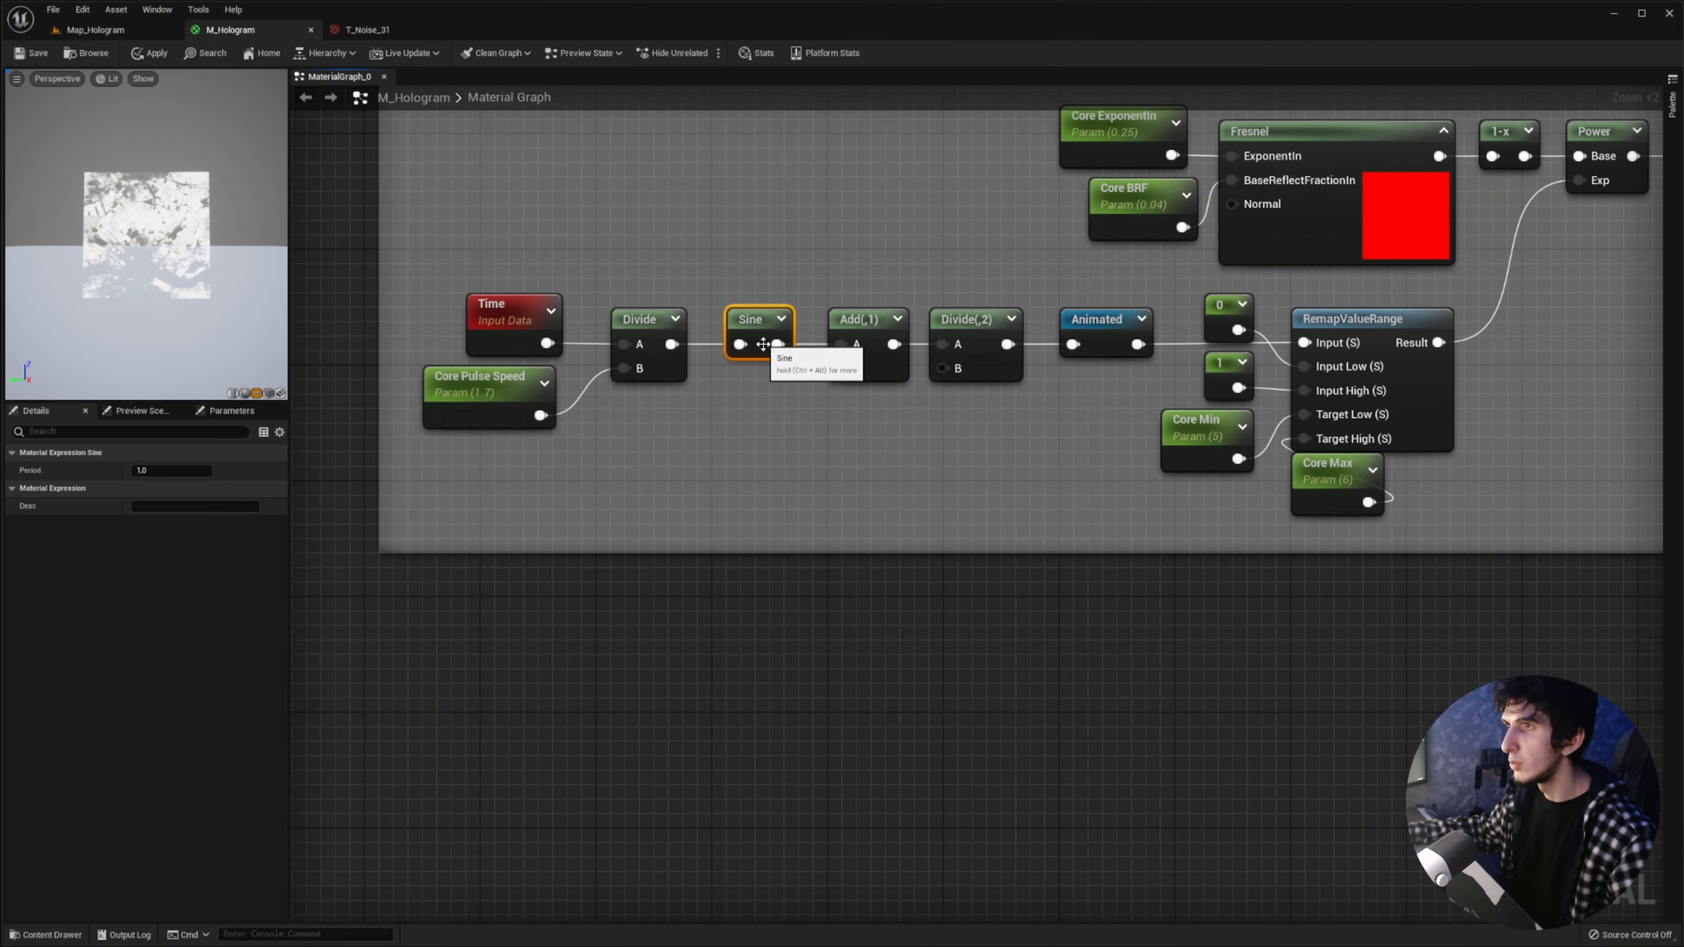
{"action": "left_click_drag", "start_coordinate": [729, 345], "coordinate": [739, 345]}
{"action": "right_click", "coordinate": [751, 322]}
{"action": "left_click", "coordinate": [784, 356]}
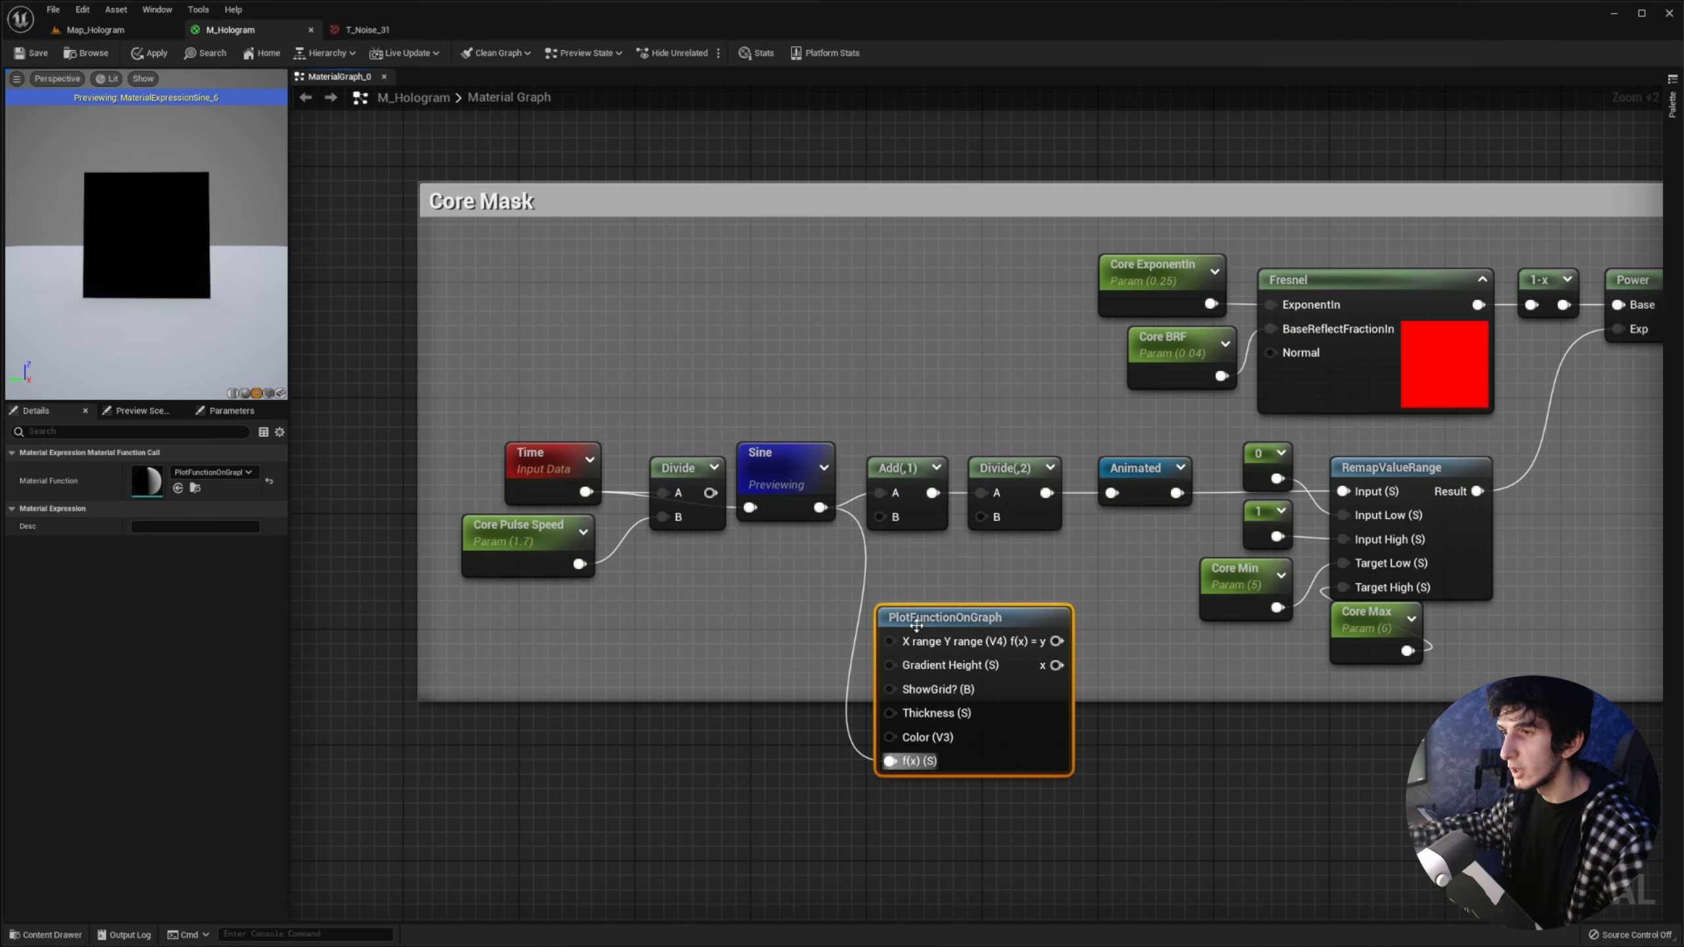
{"action": "key", "text": "space"}
{"action": "left_click_drag", "start_coordinate": [942, 621], "coordinate": [918, 586]}
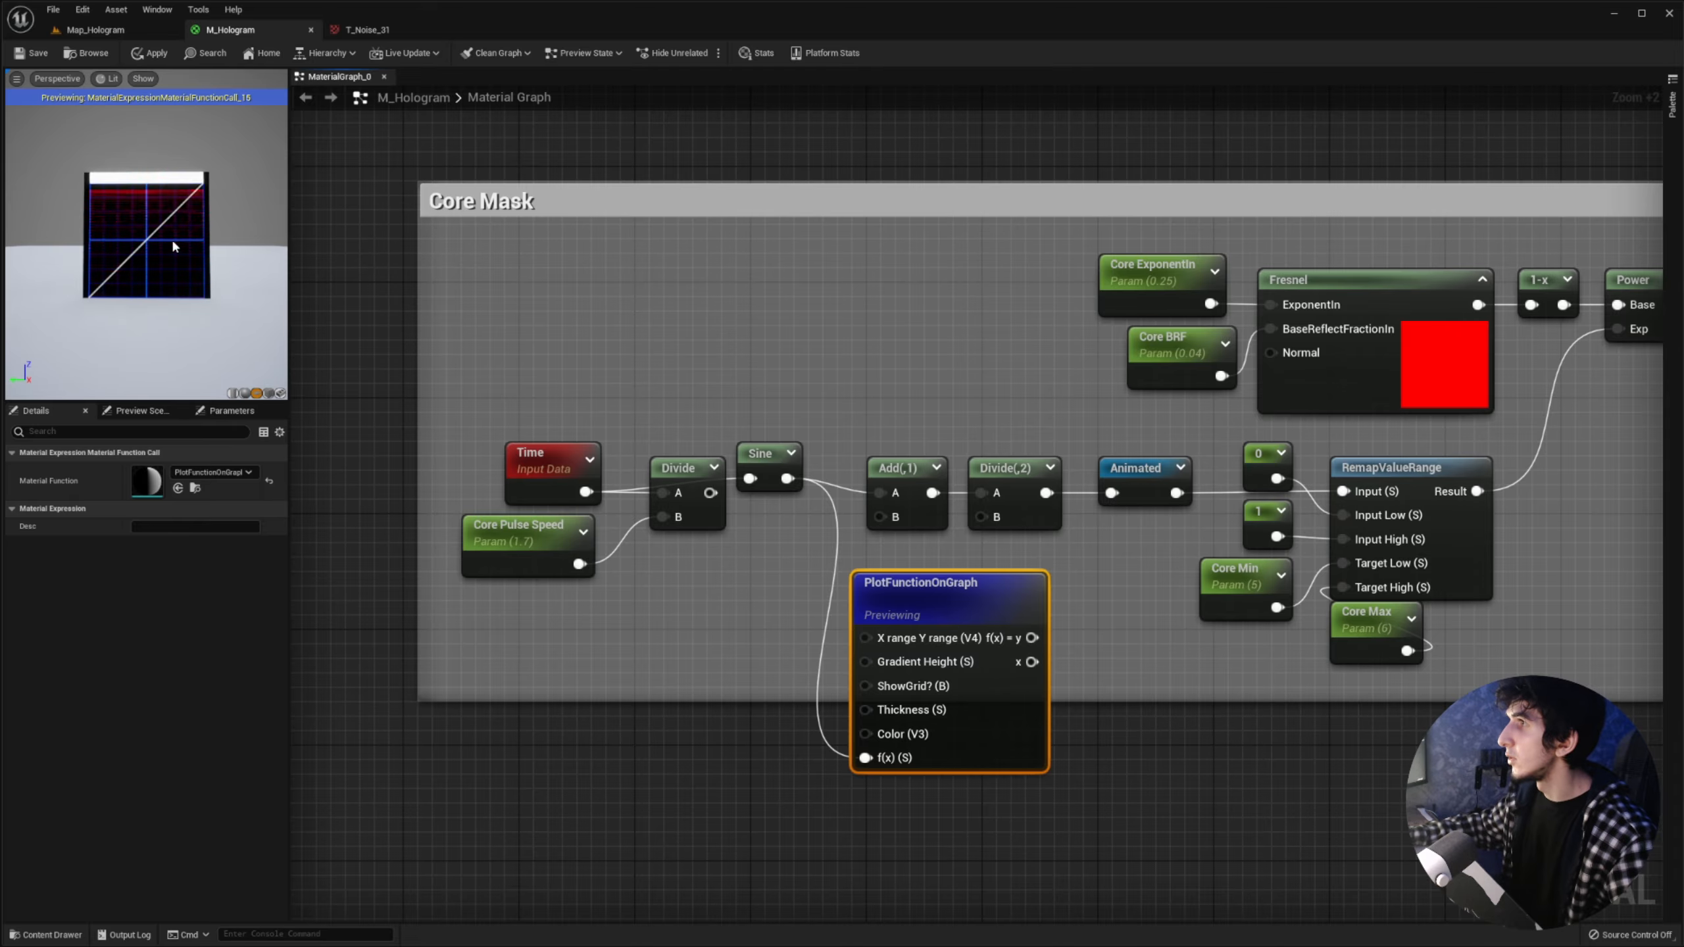
Step: Set the Sine node's Period to 5 and annotate the plotted graph on a temporary screen capture, closing the capture
{"action": "left_click", "coordinate": [763, 458]}
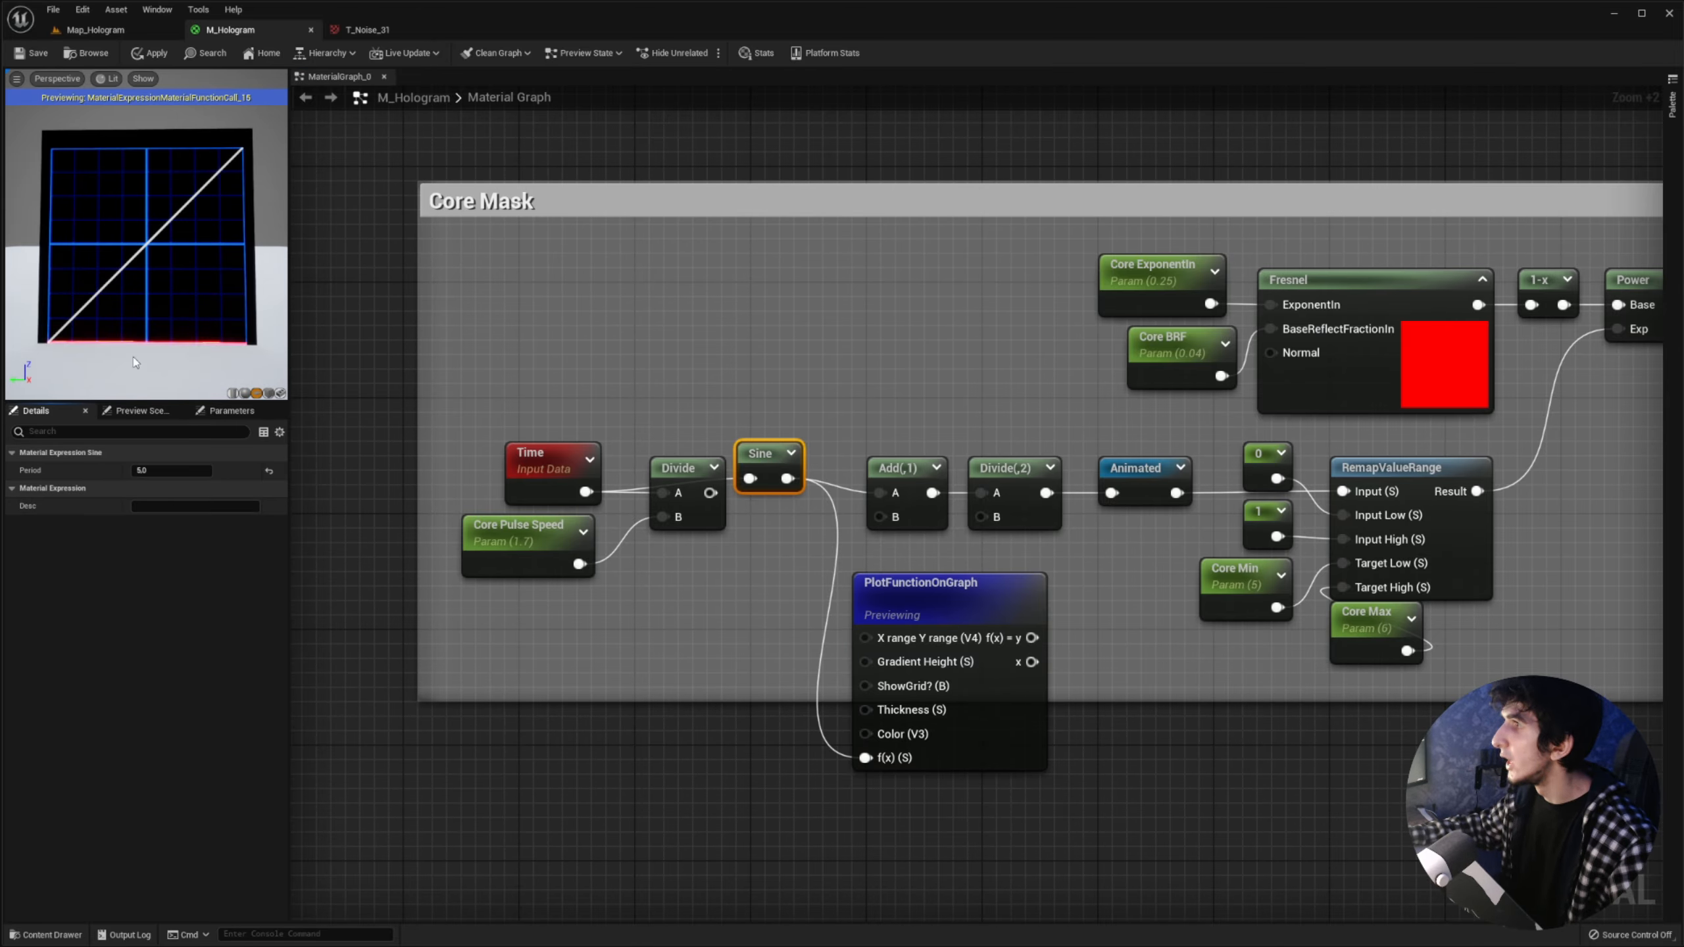
{"action": "key", "text": "Print"}
{"action": "mouse_move", "coordinate": [7, 117]}
{"action": "left_mouse_down"}
{"action": "mouse_move", "coordinate": [399, 429]}
{"action": "mouse_move", "coordinate": [377, 407]}
{"action": "left_mouse_up"}
{"action": "left_click", "coordinate": [388, 287]}
{"action": "left_click_drag", "start_coordinate": [231, 345], "coordinate": [248, 344]}
{"action": "left_click_drag", "start_coordinate": [267, 328], "coordinate": [270, 356]}
{"action": "left_click_drag", "start_coordinate": [260, 236], "coordinate": [261, 235]}
{"action": "key", "text": "ctrl+c"}
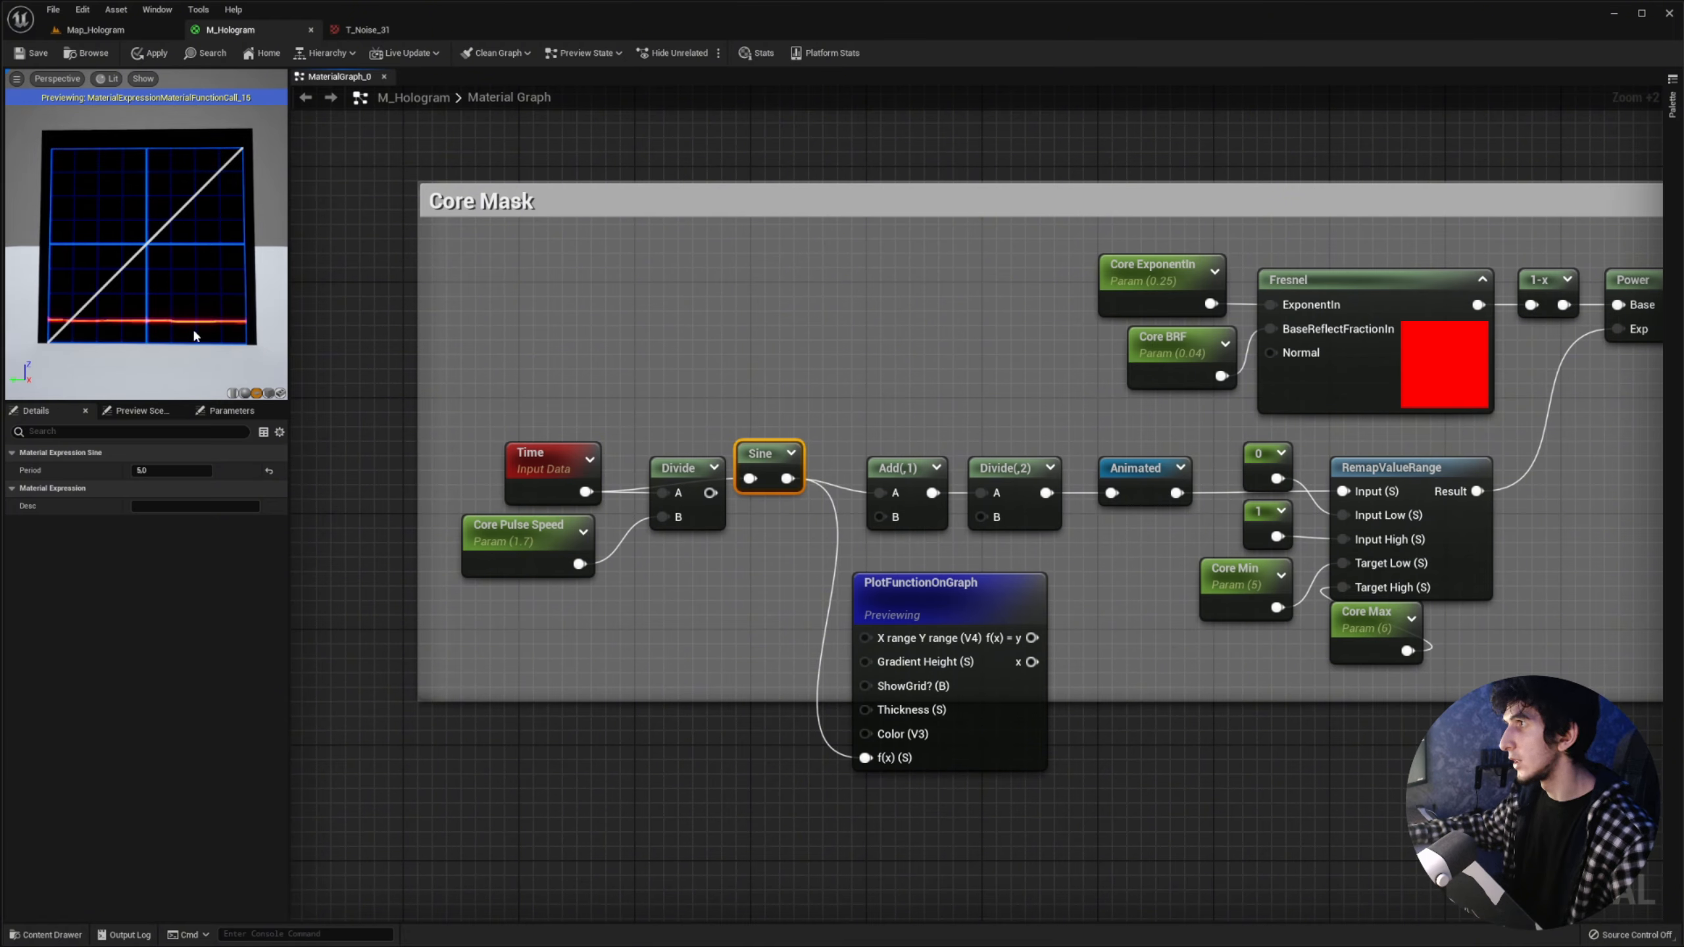
Step: Move the Time and Sine nodes above the rest of the Core Mask chain and select both
{"action": "left_click_drag", "start_coordinate": [551, 458], "coordinate": [564, 371]}
{"action": "mouse_move", "coordinate": [752, 462]}
{"action": "left_mouse_down"}
{"action": "mouse_move", "coordinate": [766, 390]}
{"action": "mouse_move", "coordinate": [751, 391]}
{"action": "left_mouse_up"}
{"action": "left_click_drag", "start_coordinate": [531, 326], "coordinate": [818, 444]}
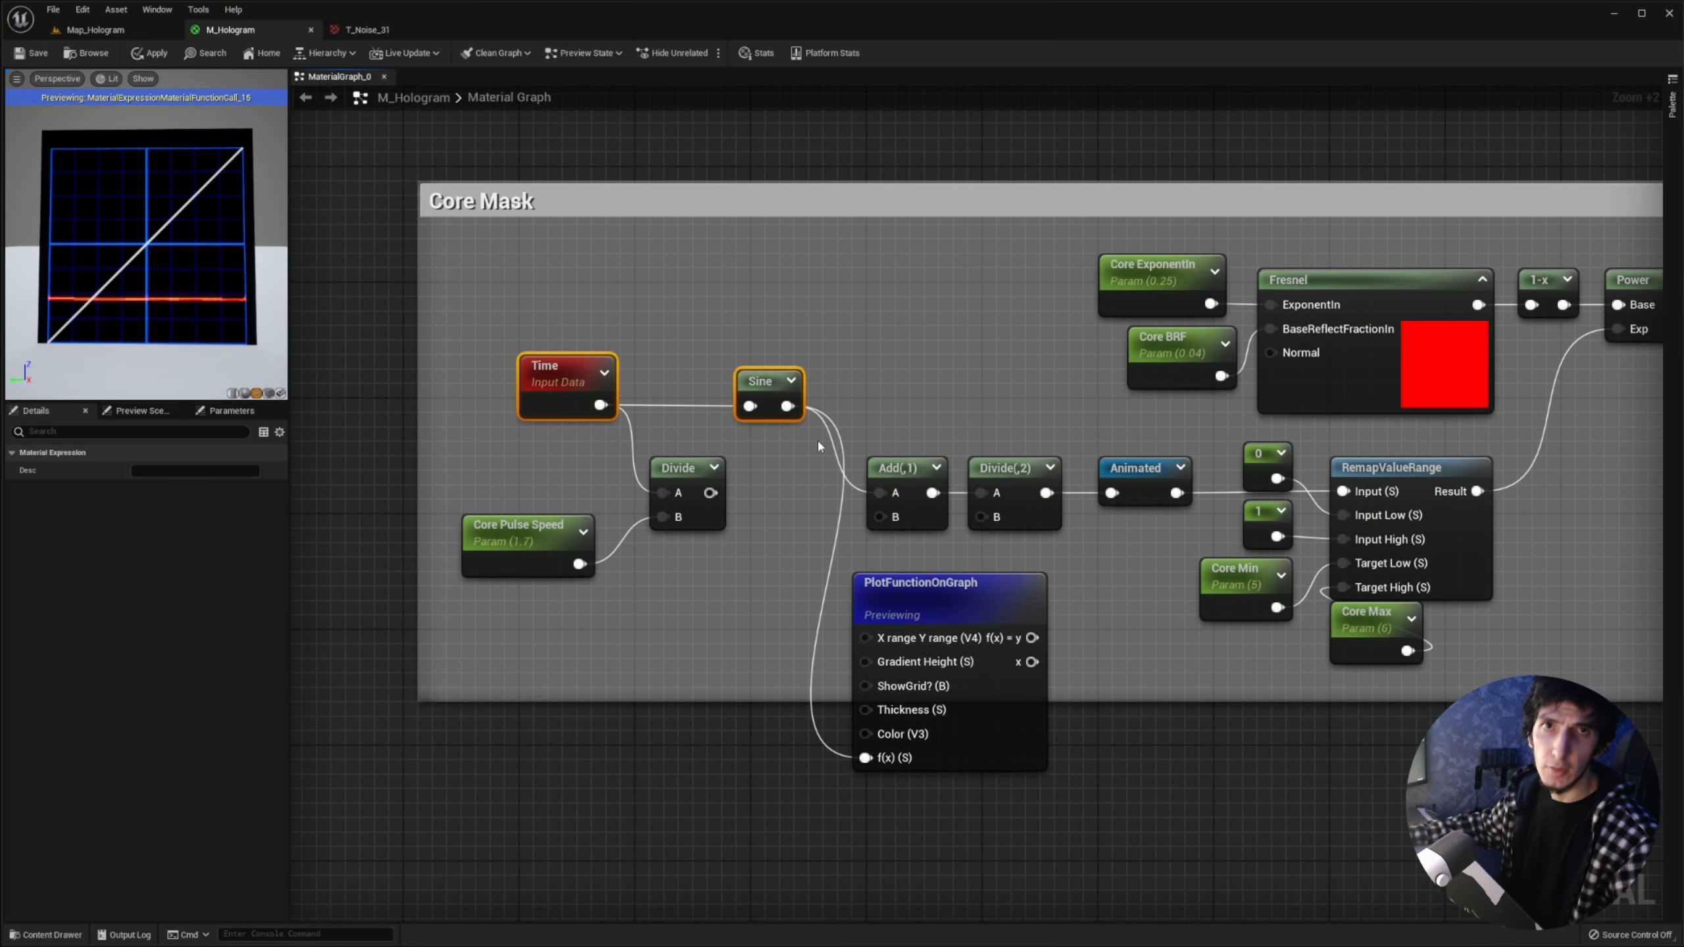
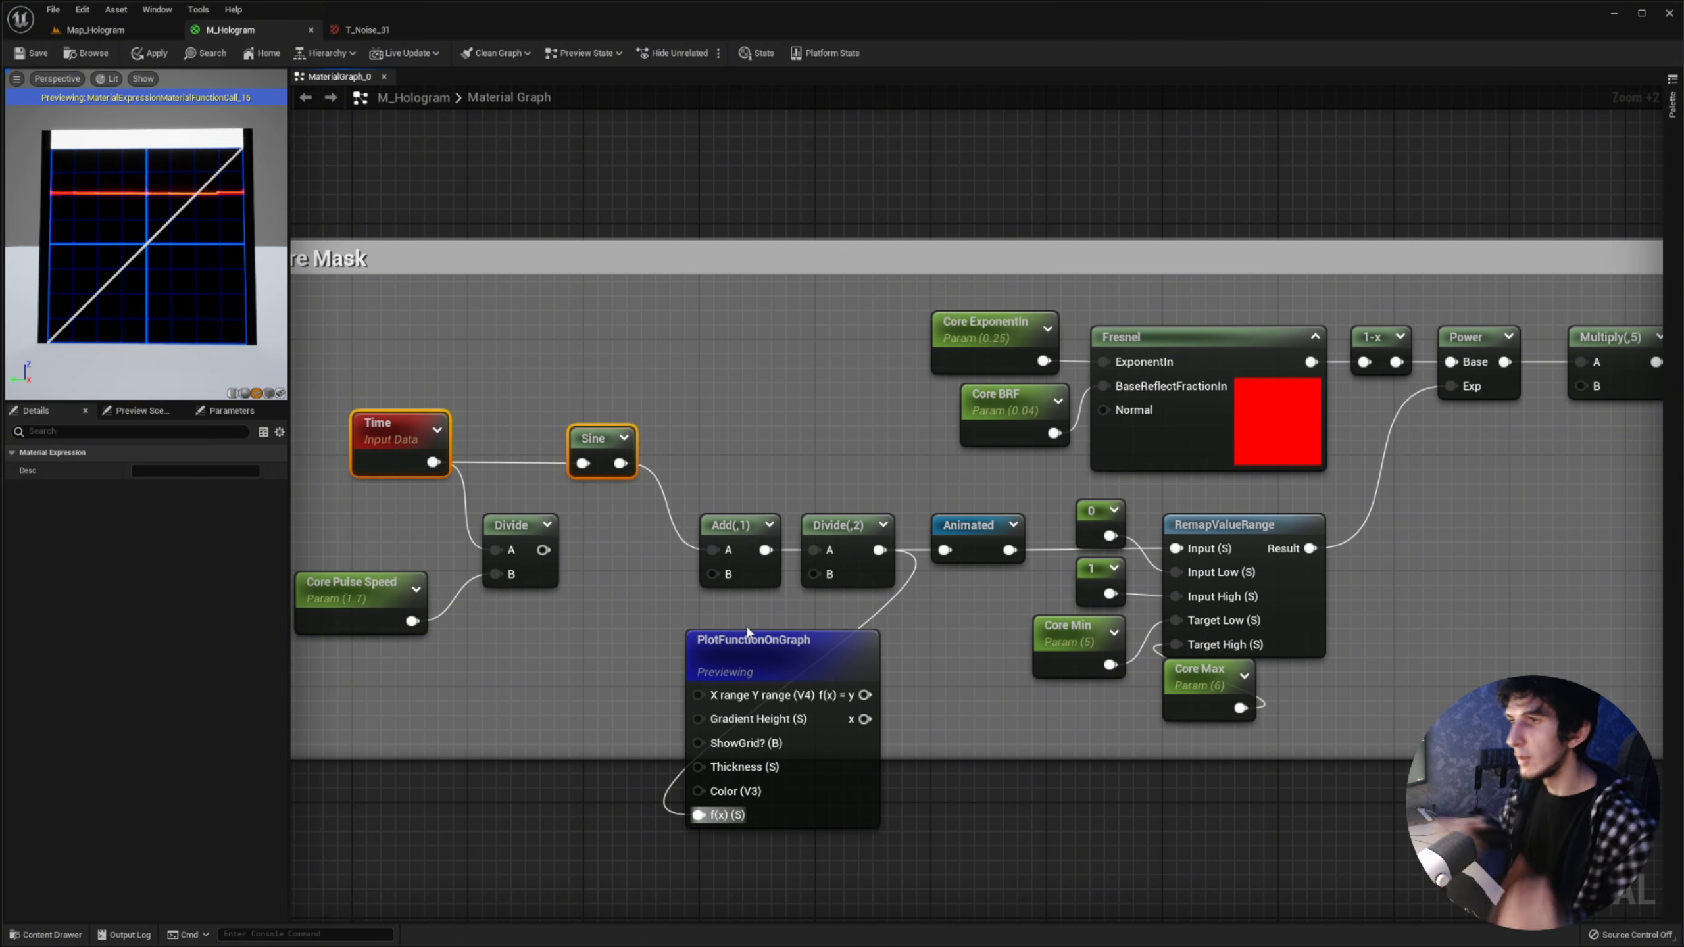
Step: Delete the PlotFunctionOnGraph node and restore the Sine node with a Period of 1 and its input fed by Divide
{"action": "left_click", "coordinate": [747, 633]}
{"action": "key", "text": "Delete"}
{"action": "right_click_drag", "start_coordinate": [594, 446], "coordinate": [756, 521]}
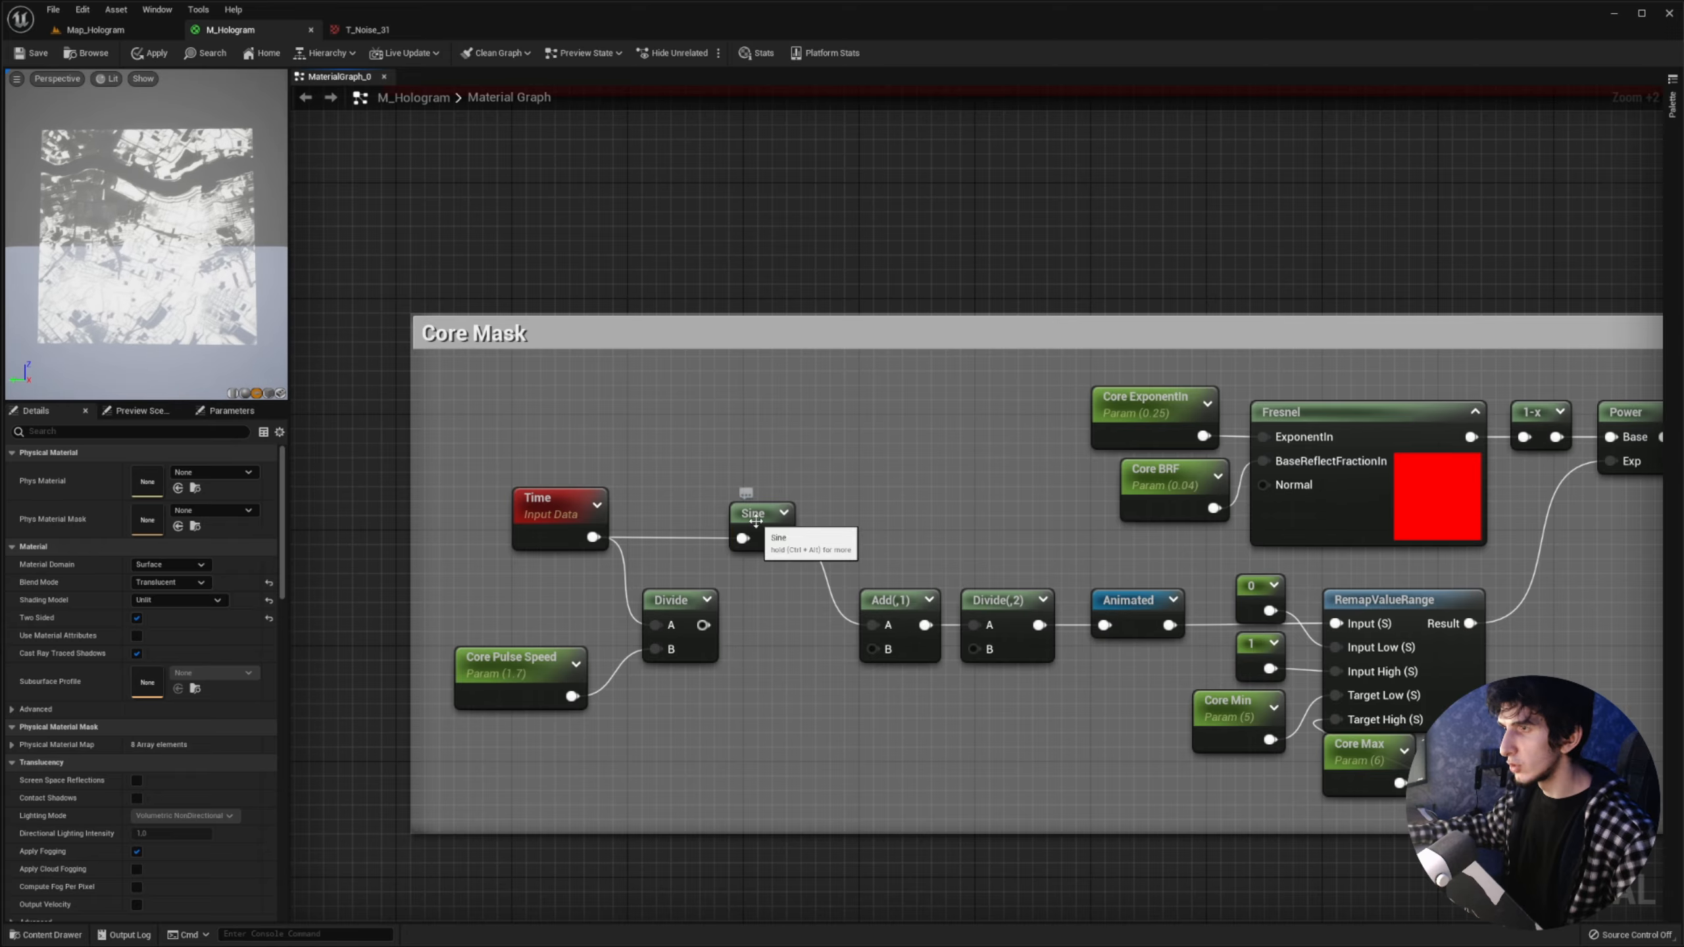
{"action": "left_click", "coordinate": [756, 520]}
{"action": "left_click_drag", "start_coordinate": [703, 625], "coordinate": [742, 539]}
Step: Line the Sine, Time and Core Pulse Speed nodes up with the Divide node in the Core Mask chain
{"action": "left_click_drag", "start_coordinate": [762, 515], "coordinate": [791, 615]}
{"action": "left_click_drag", "start_coordinate": [551, 507], "coordinate": [534, 595]}
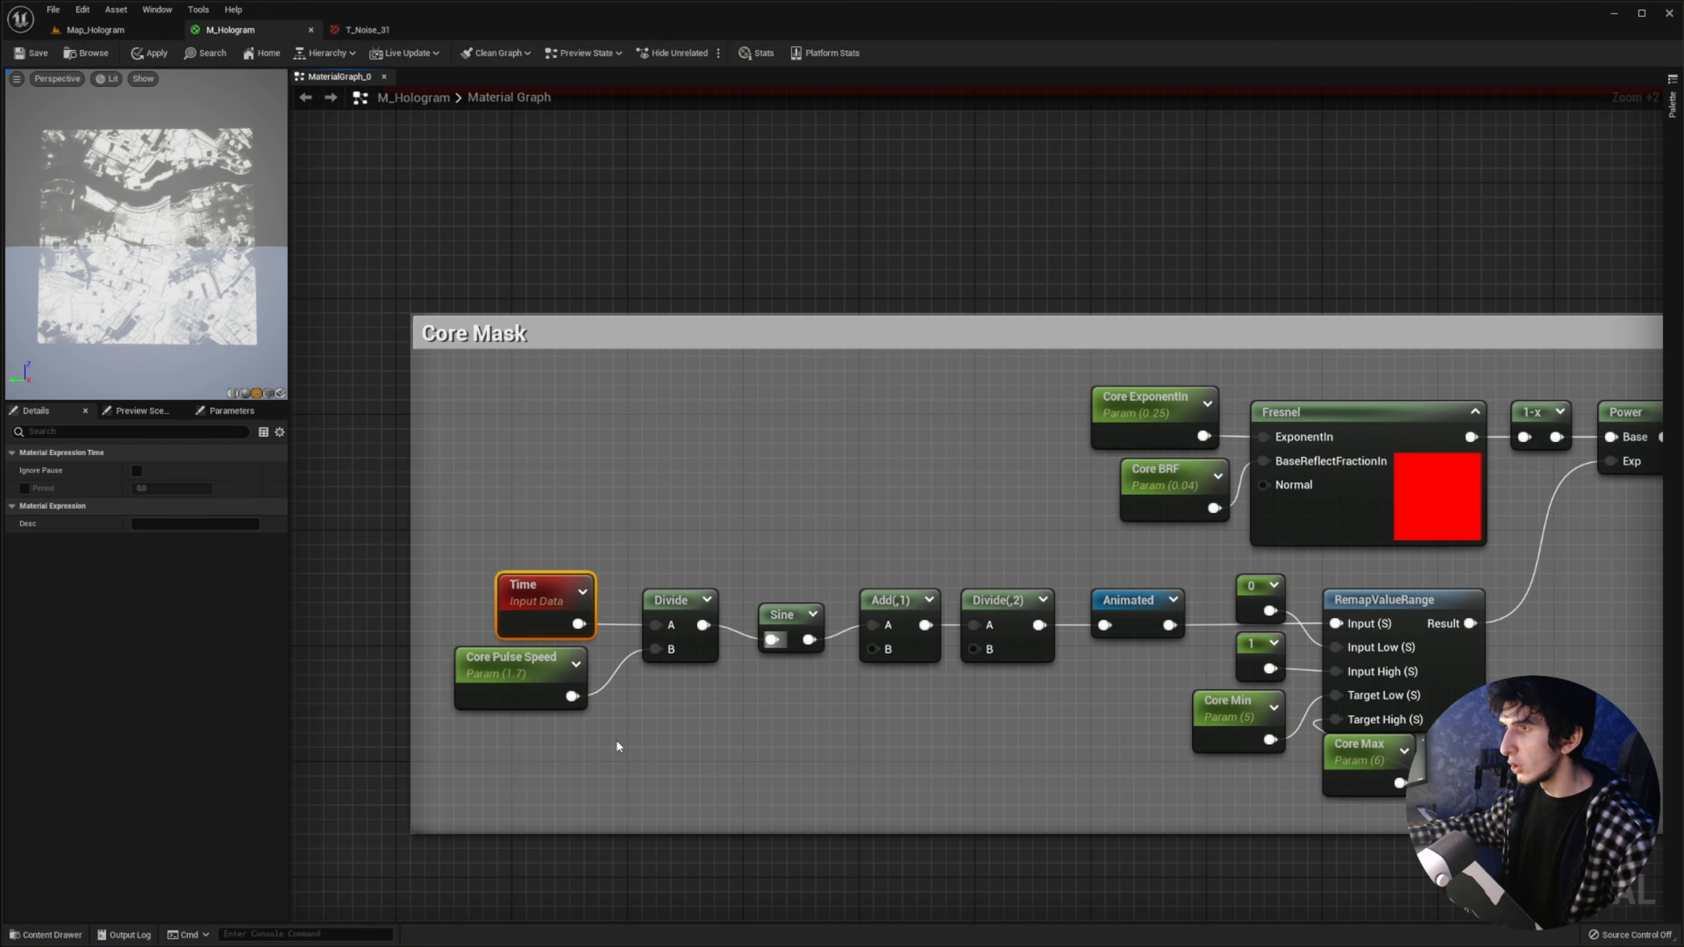
{"action": "left_click_drag", "start_coordinate": [580, 677], "coordinate": [588, 677]}
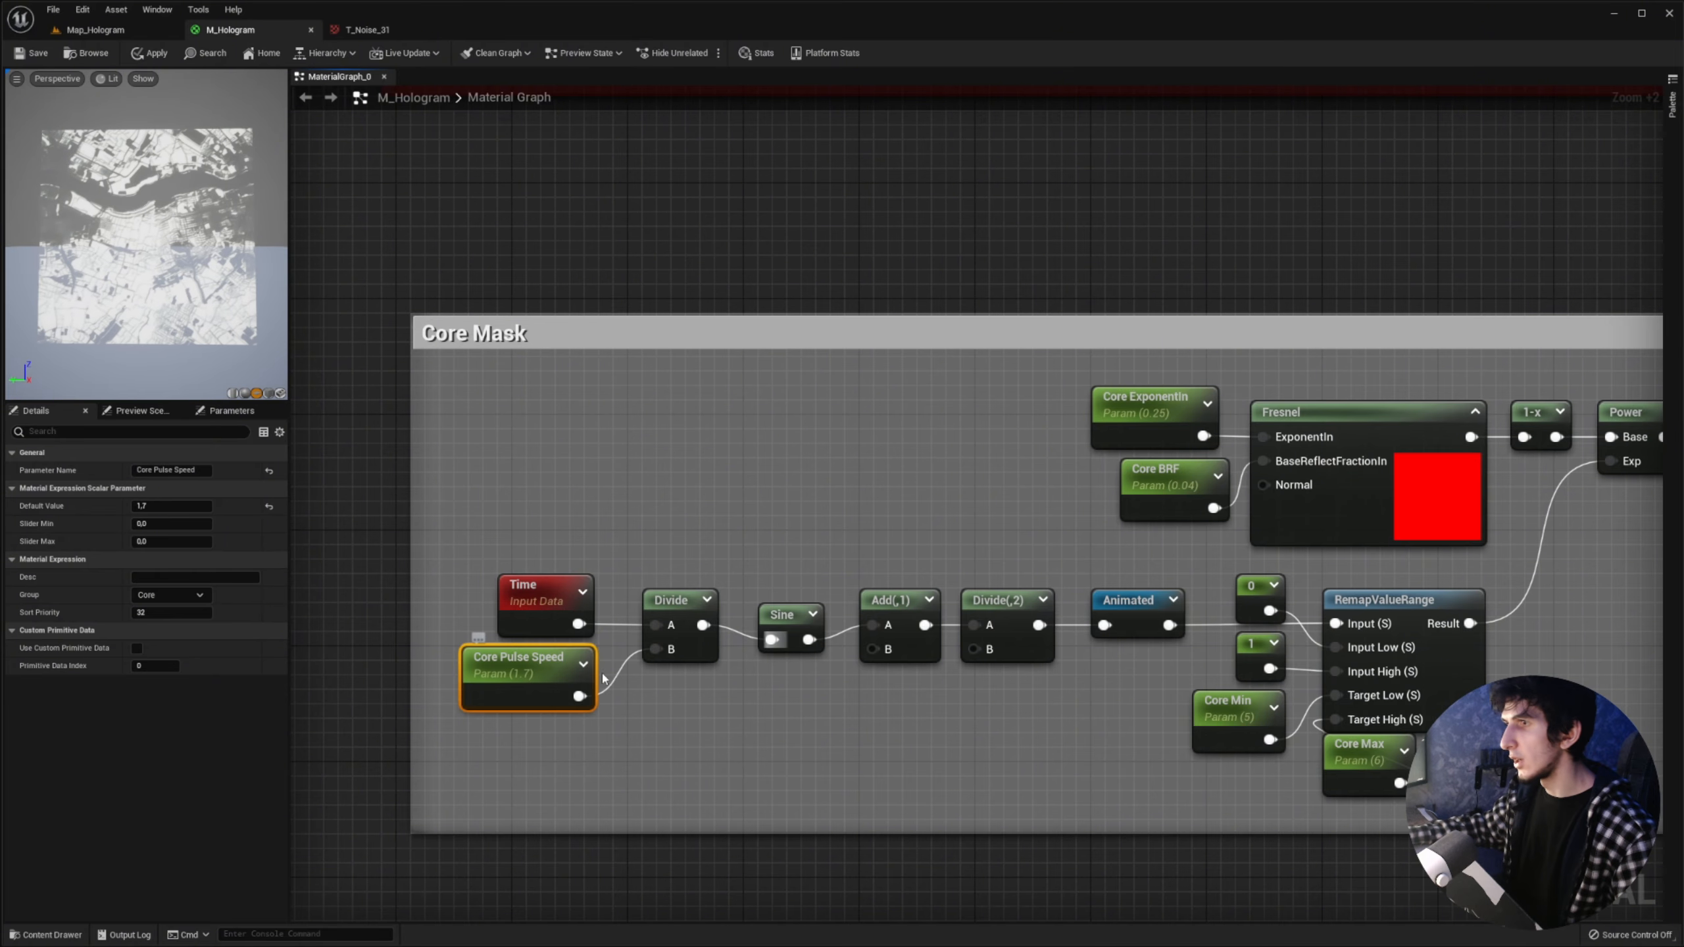
{"action": "left_click_drag", "start_coordinate": [781, 653], "coordinate": [782, 640]}
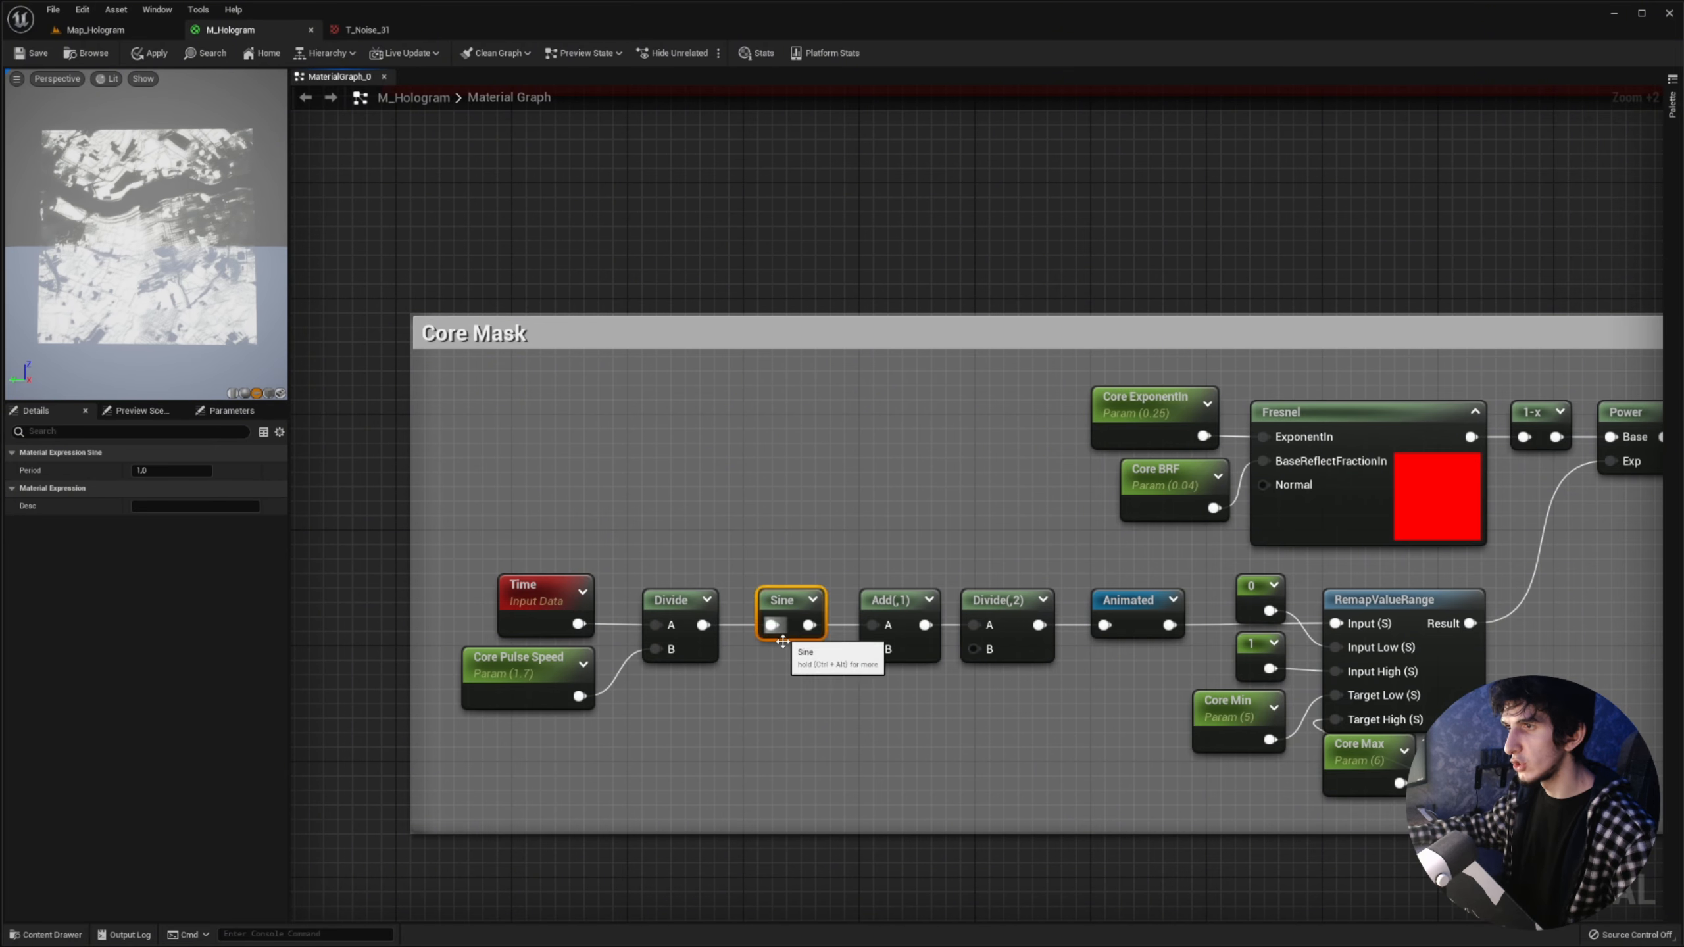
Step: Preview the Animated reroute node to examine the pulse, and stop previewing it
{"action": "left_click", "coordinate": [1014, 730]}
{"action": "right_click_drag", "start_coordinate": [1014, 730], "coordinate": [782, 752]}
{"action": "right_click", "coordinate": [905, 627]}
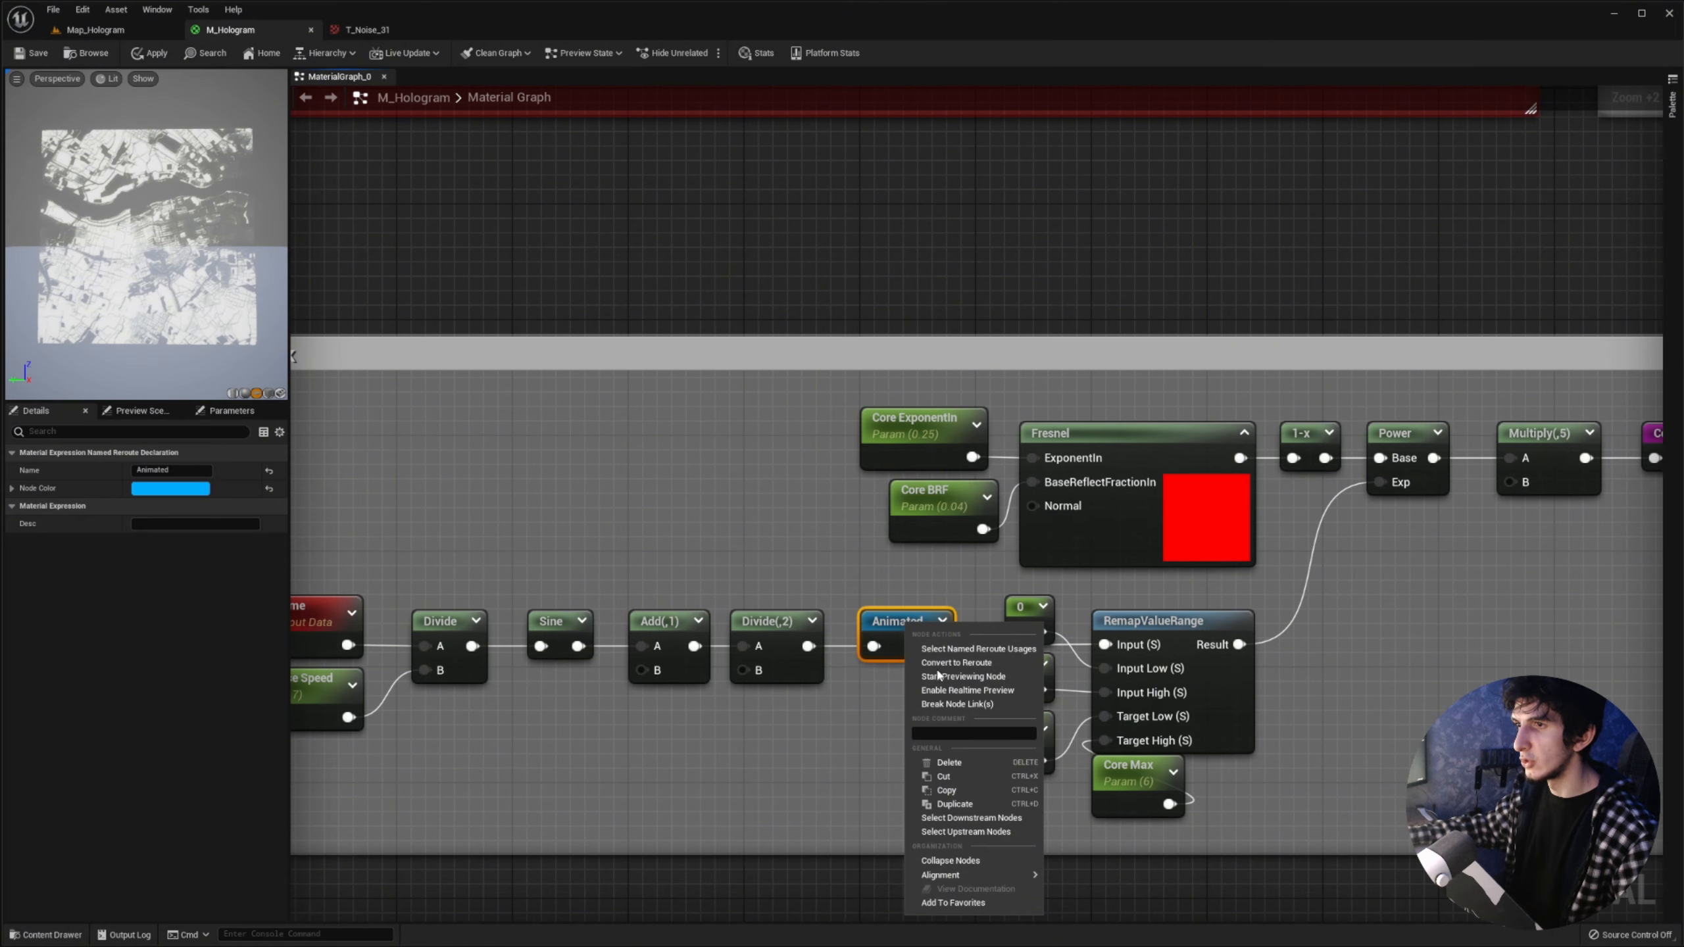
{"action": "left_click", "coordinate": [962, 676]}
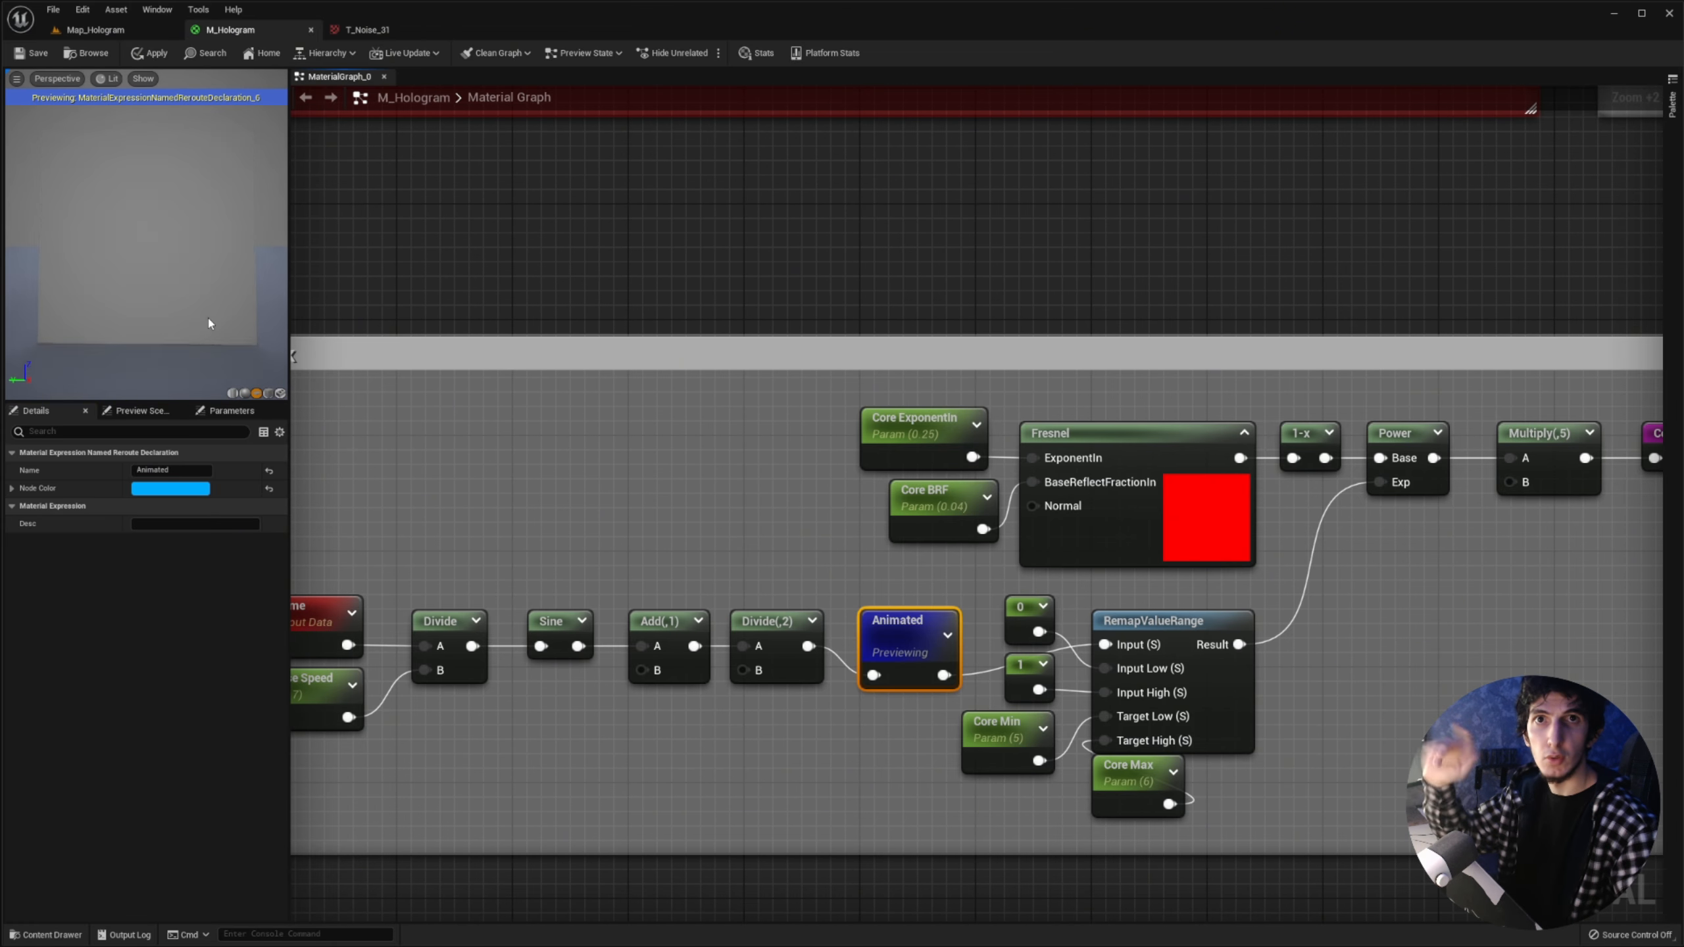
{"action": "right_click", "coordinate": [889, 633]}
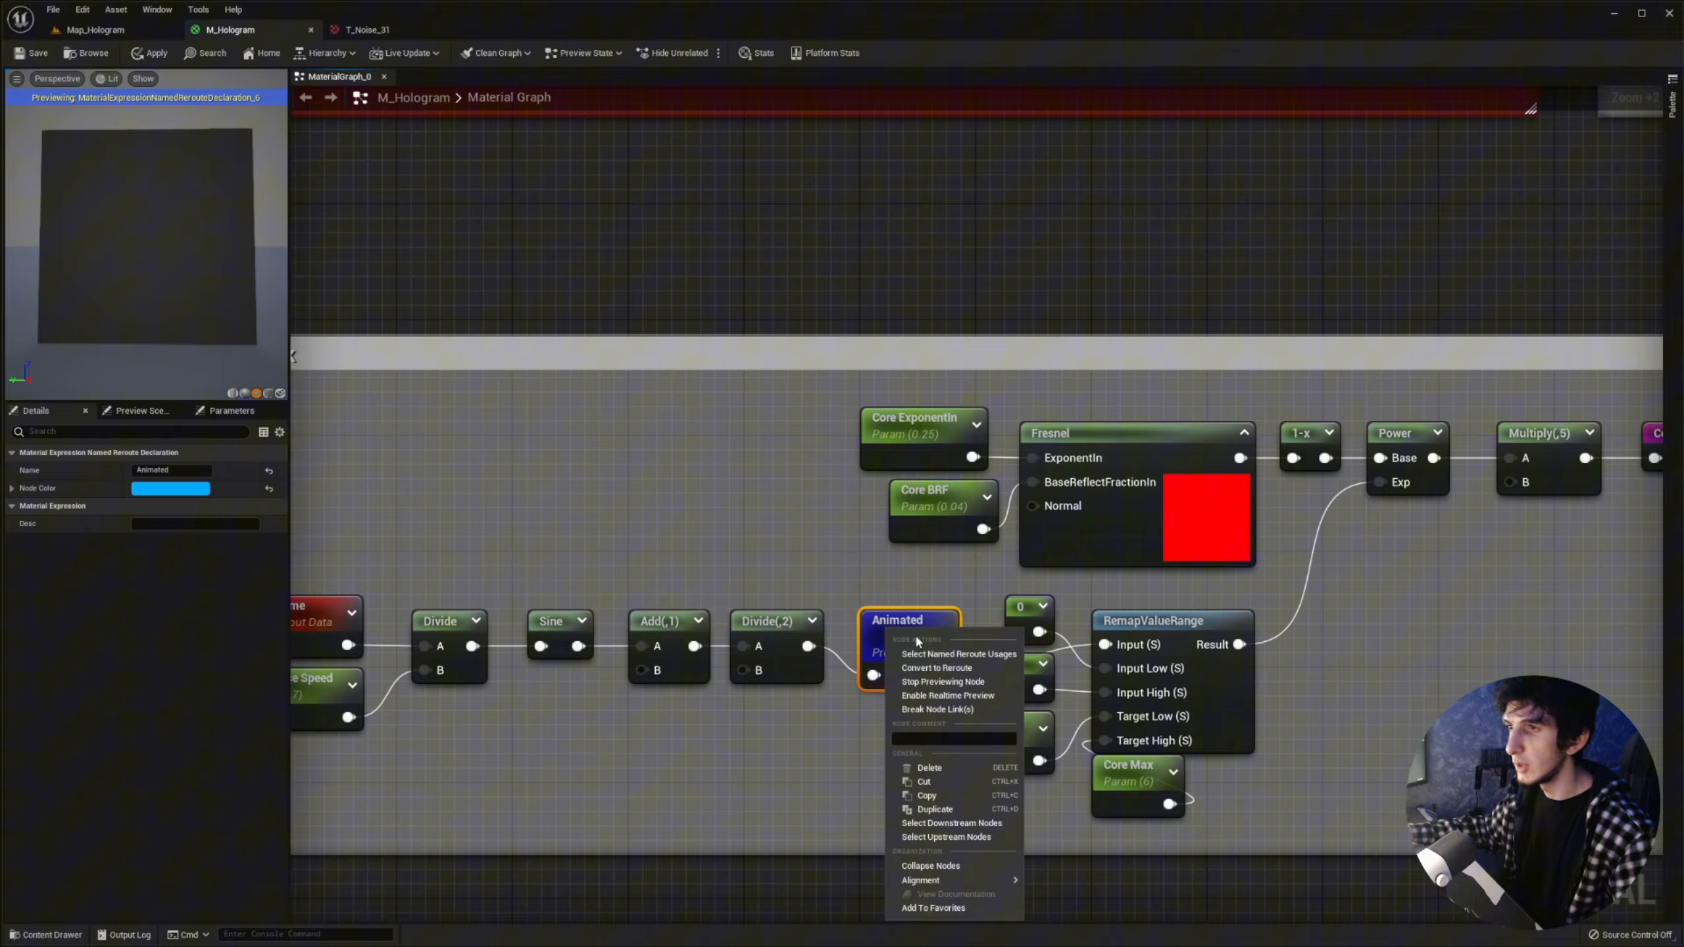
{"action": "left_click", "coordinate": [923, 684]}
Step: Examine the 0 and 1 constants and the Core Min and Core Max parameters feeding the RemapValueRange node
{"action": "right_click_drag", "start_coordinate": [986, 641], "coordinate": [538, 555]}
{"action": "scroll", "coordinate": [538, 556], "scroll_direction": "up", "scroll_amount": 4}
{"action": "left_click_drag", "start_coordinate": [535, 487], "coordinate": [629, 572]}
{"action": "left_click", "coordinate": [620, 631]}
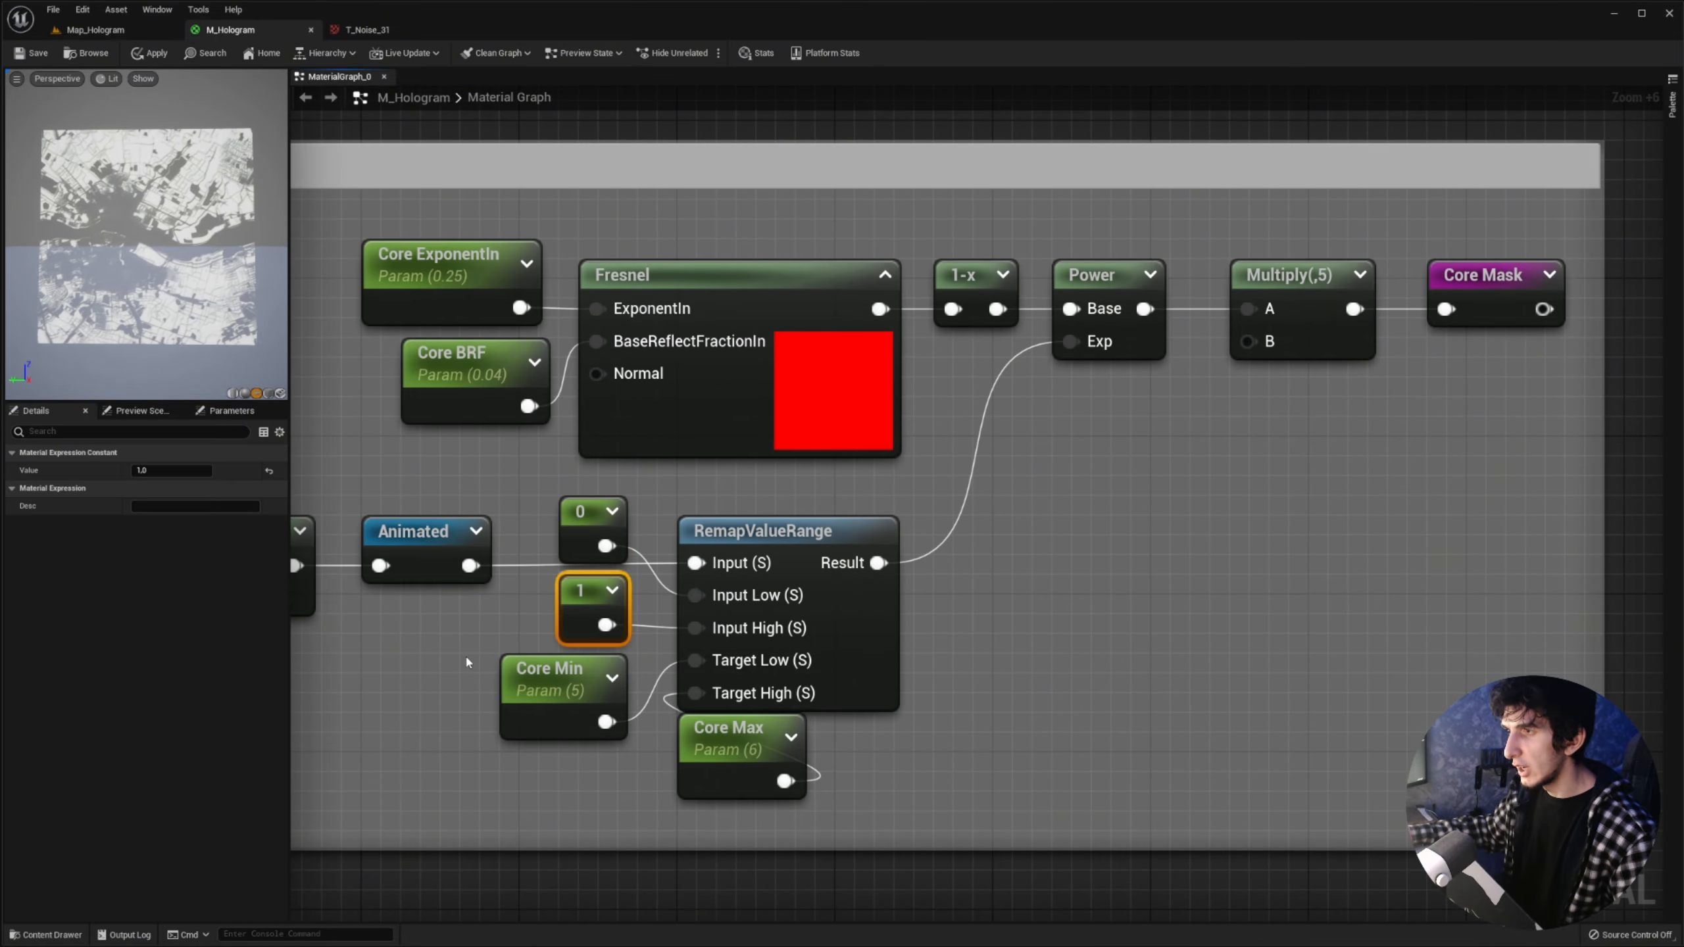
{"action": "left_click_drag", "start_coordinate": [479, 650], "coordinate": [812, 795]}
{"action": "left_click", "coordinate": [619, 630]}
{"action": "left_click_drag", "start_coordinate": [448, 663], "coordinate": [782, 763]}
Step: Disconnect the RemapValueRange result from the Power node's Exp input and preview the Fresnel node on a sphere
{"action": "right_click_drag", "start_coordinate": [1180, 393], "coordinate": [1033, 532]}
{"action": "left_click", "coordinate": [882, 496], "text": "alt"}
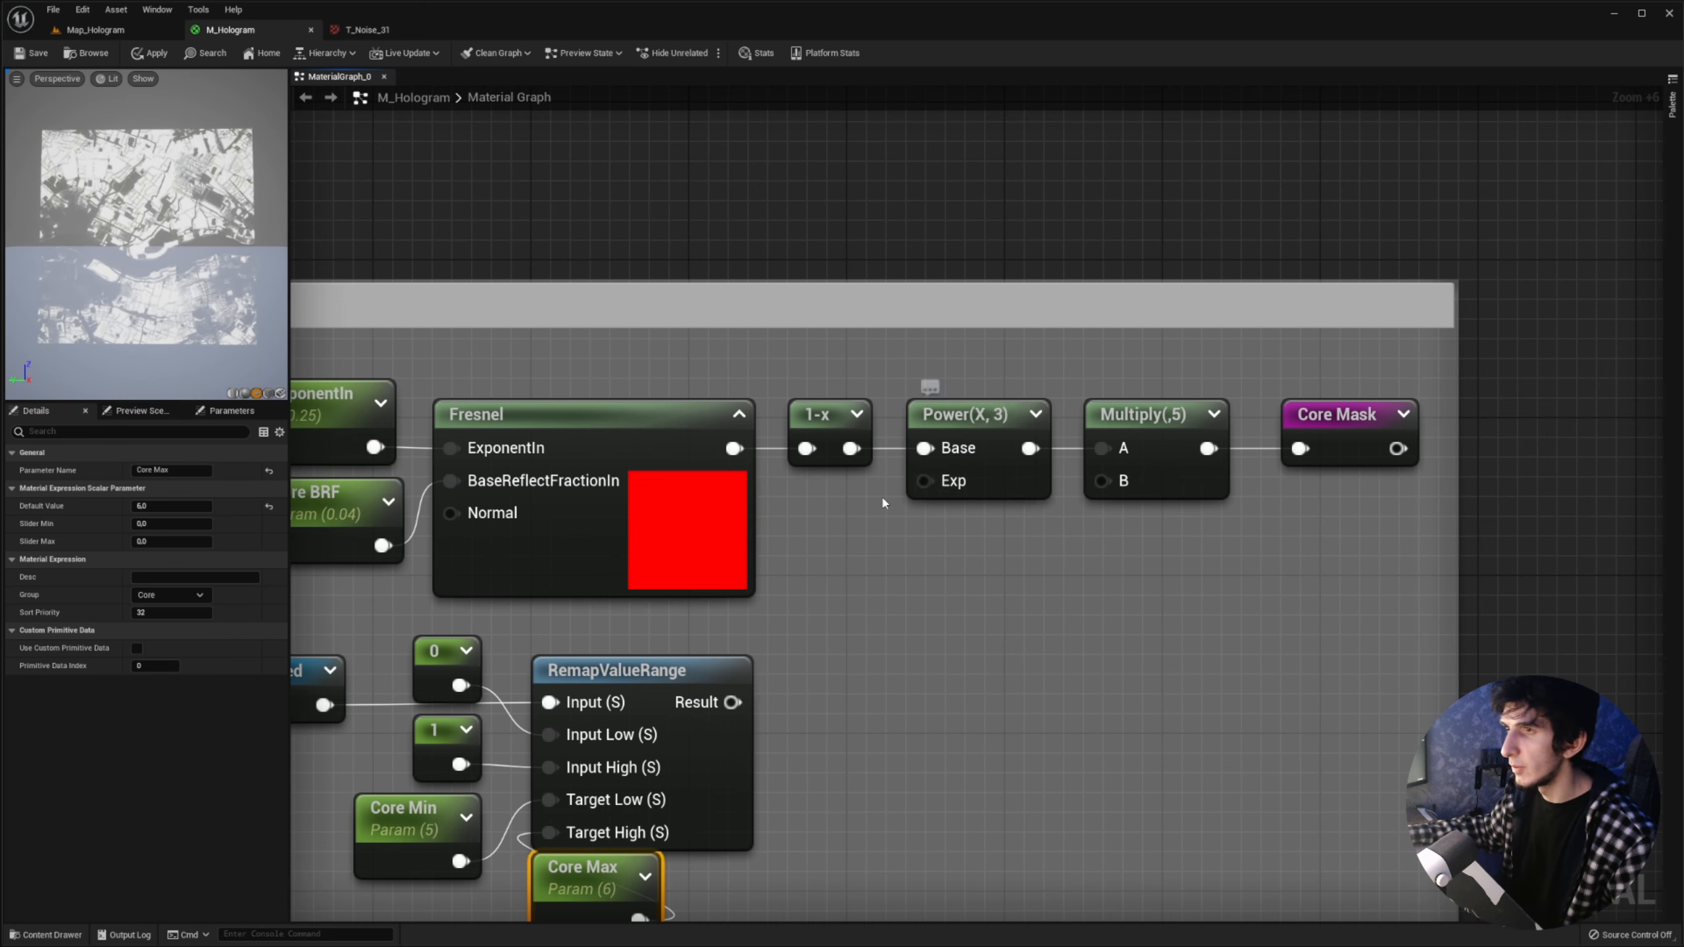
{"action": "right_click_drag", "start_coordinate": [883, 503], "coordinate": [1149, 550]}
{"action": "left_click", "coordinate": [829, 462]}
{"action": "key", "text": "space"}
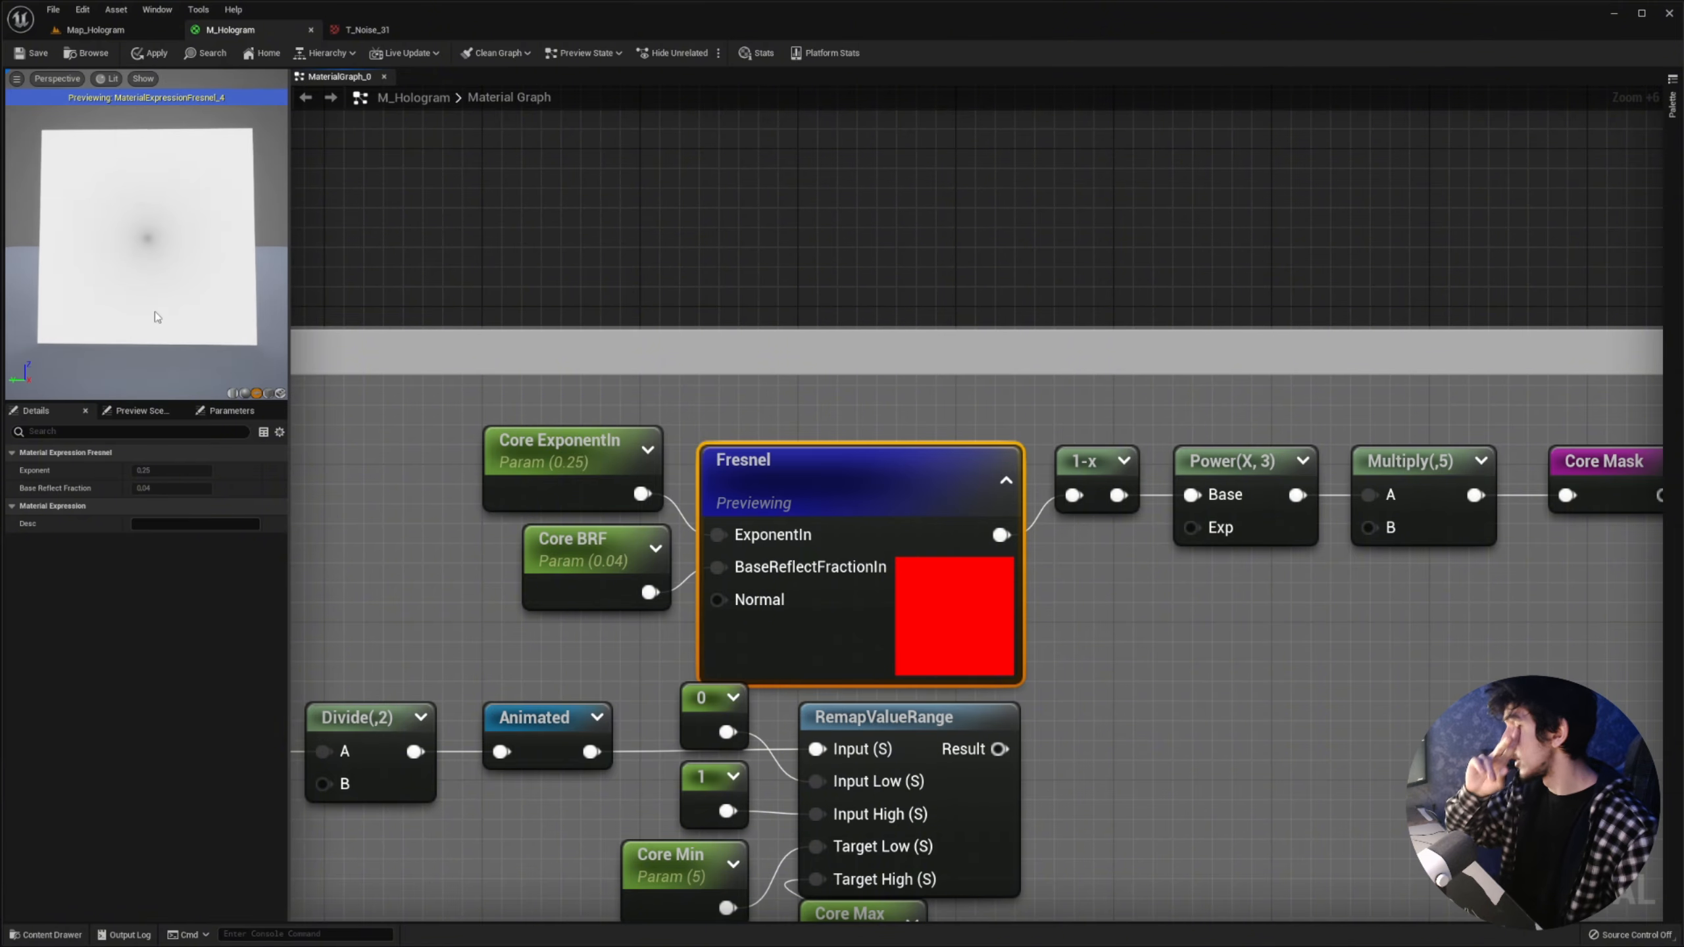
{"action": "left_click", "coordinate": [246, 393]}
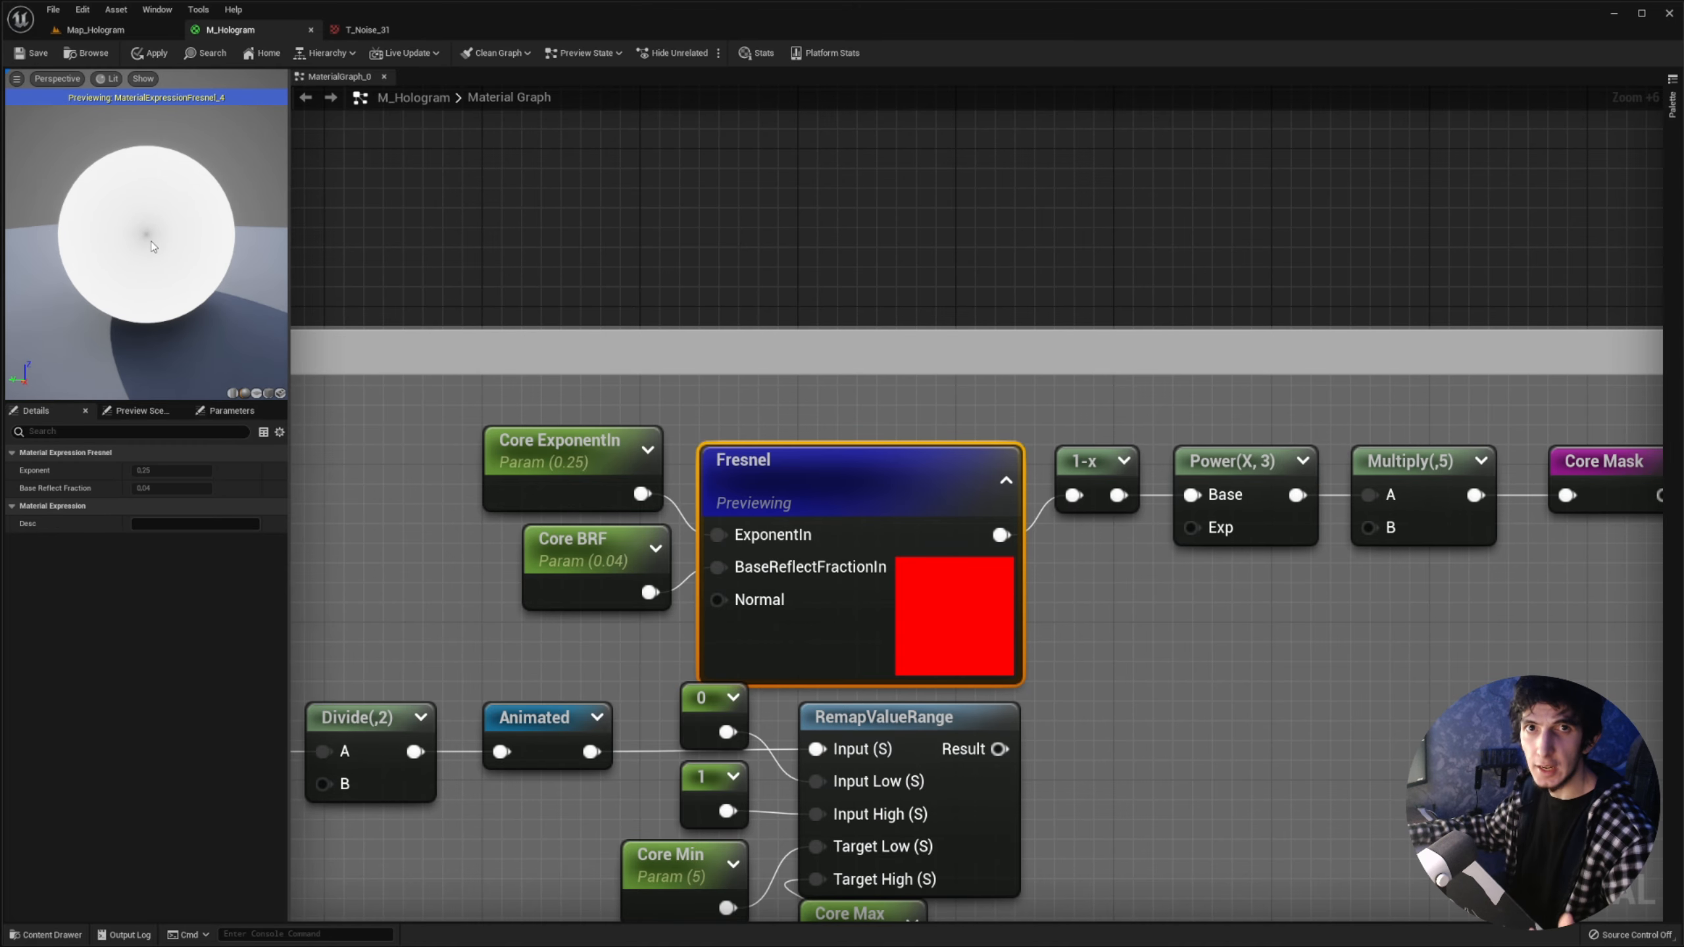
{"action": "scroll", "coordinate": [153, 245], "scroll_direction": "up", "scroll_amount": 5}
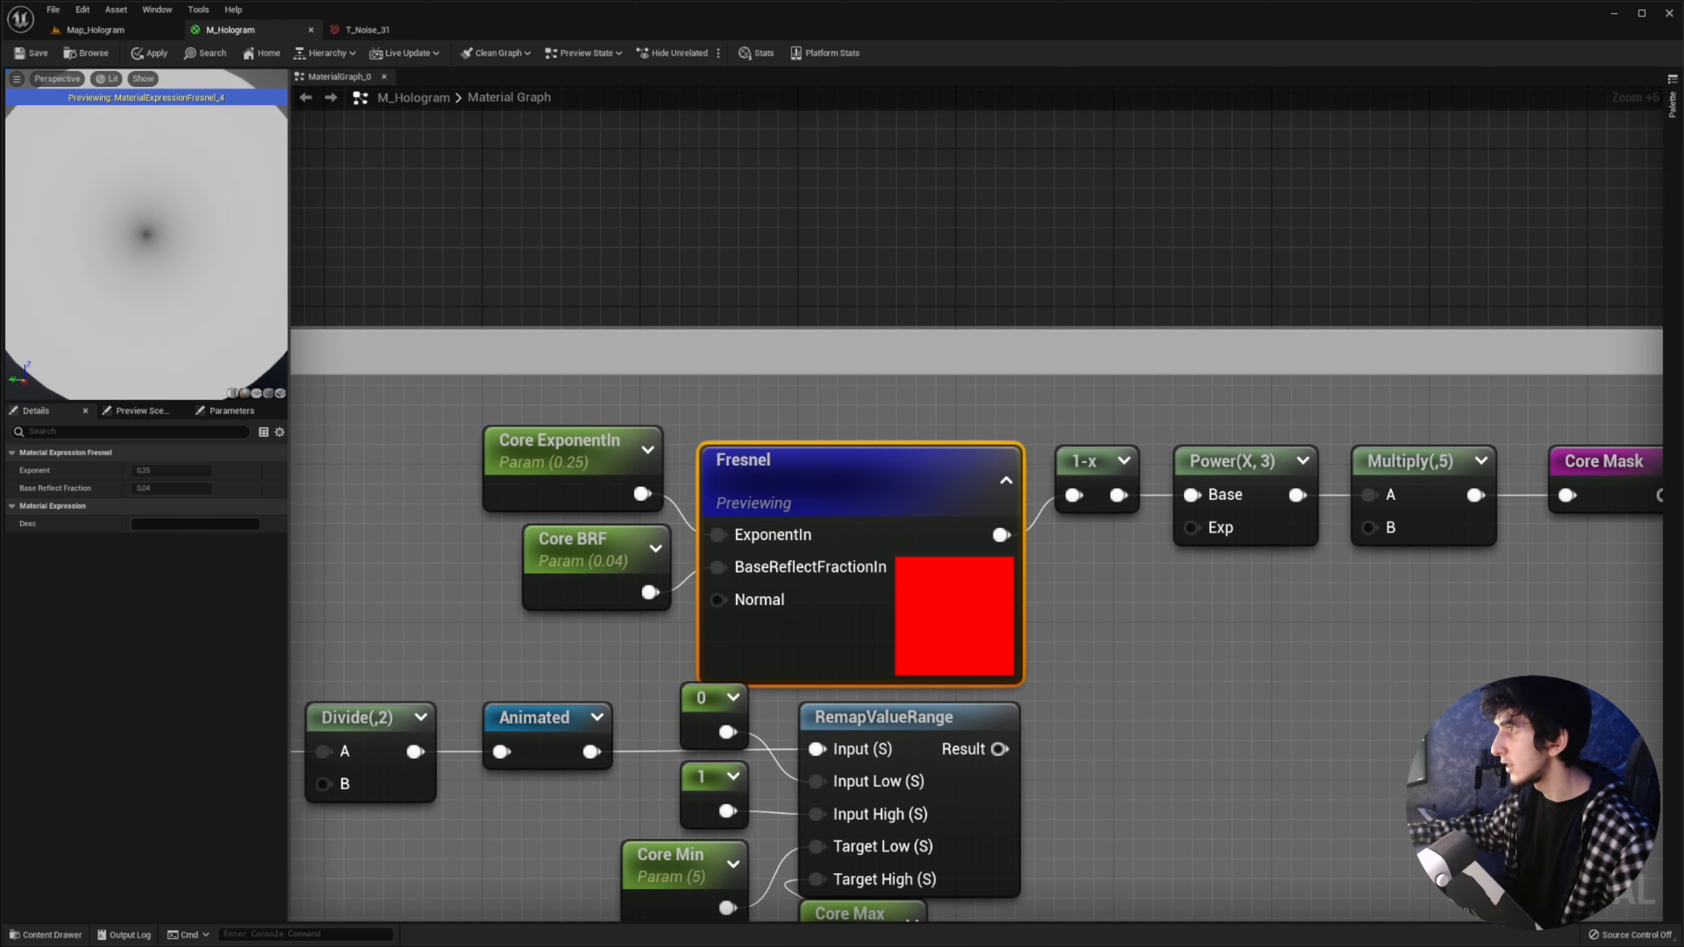
{"action": "scroll", "coordinate": [152, 243], "scroll_direction": "down", "scroll_amount": 5}
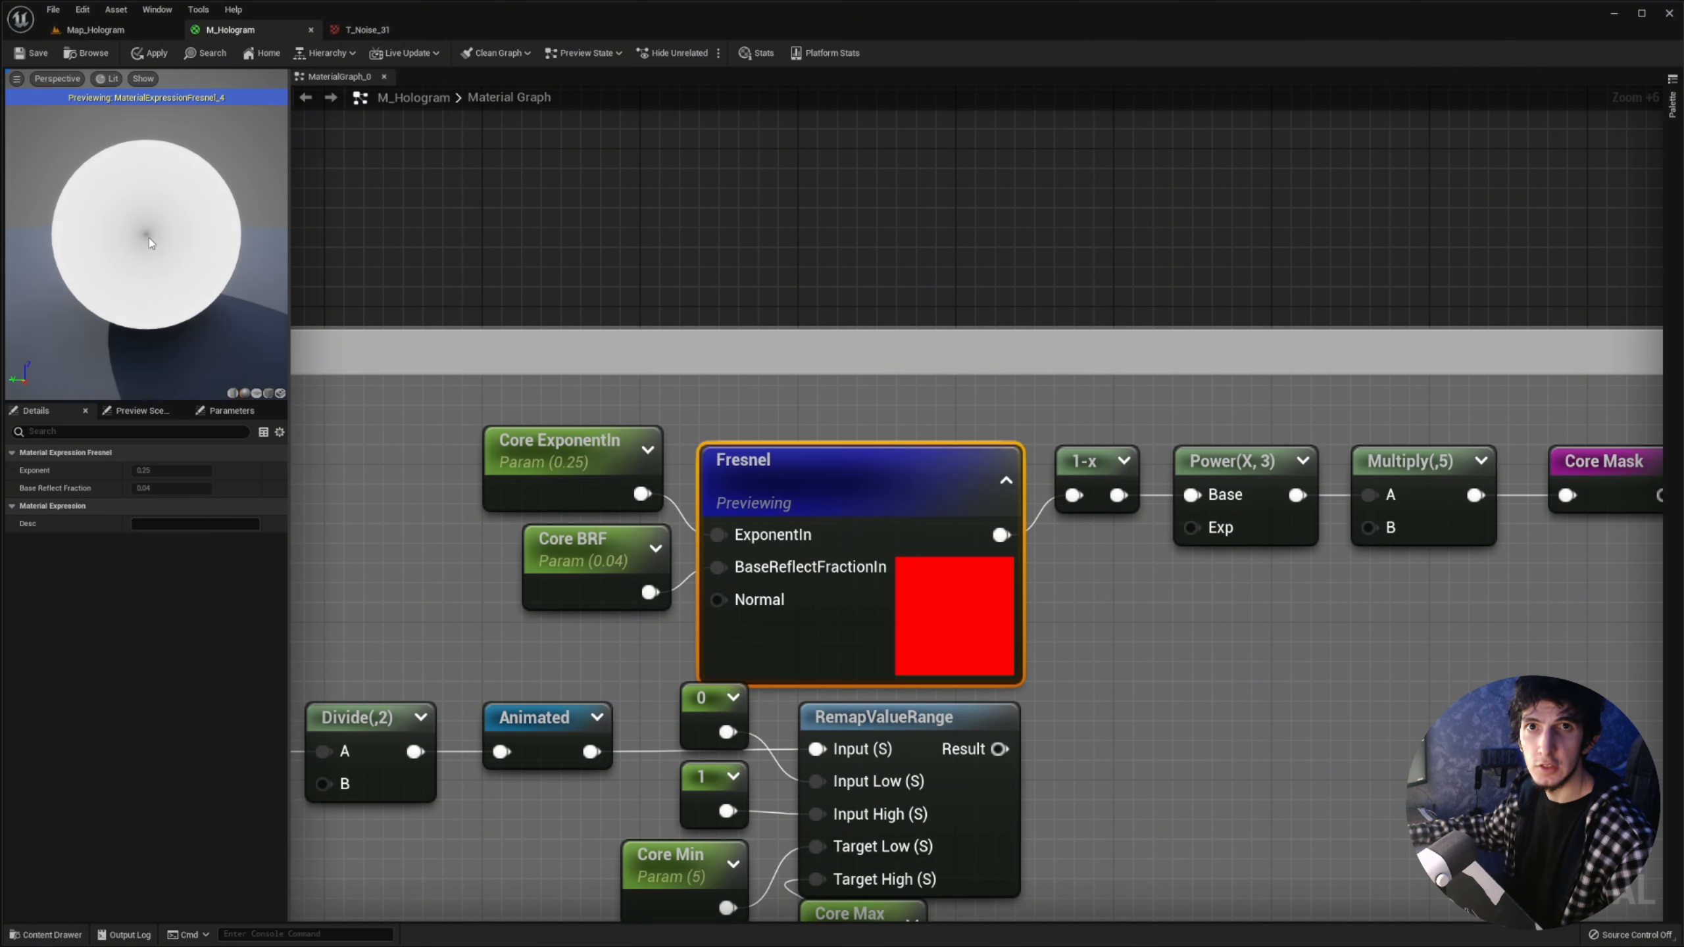
Step: Preview the 1-x node after the Fresnel and inspect the inverted mask on the sphere
{"action": "right_click_drag", "start_coordinate": [886, 288], "coordinate": [517, 240]}
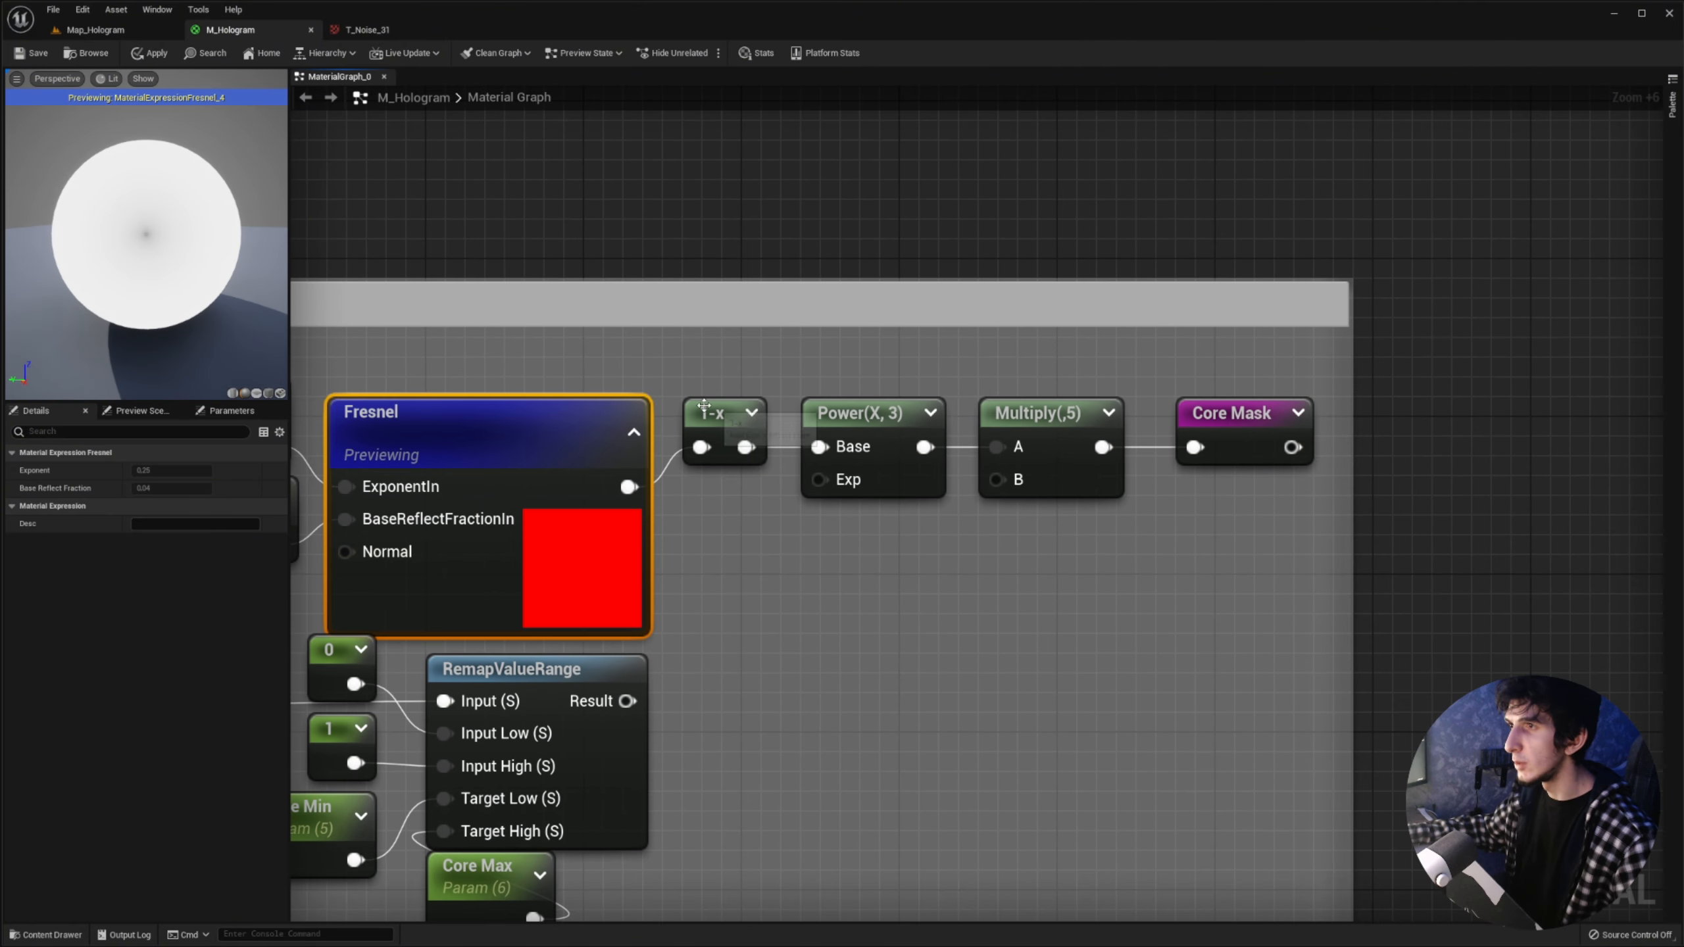
{"action": "right_click", "coordinate": [724, 419]}
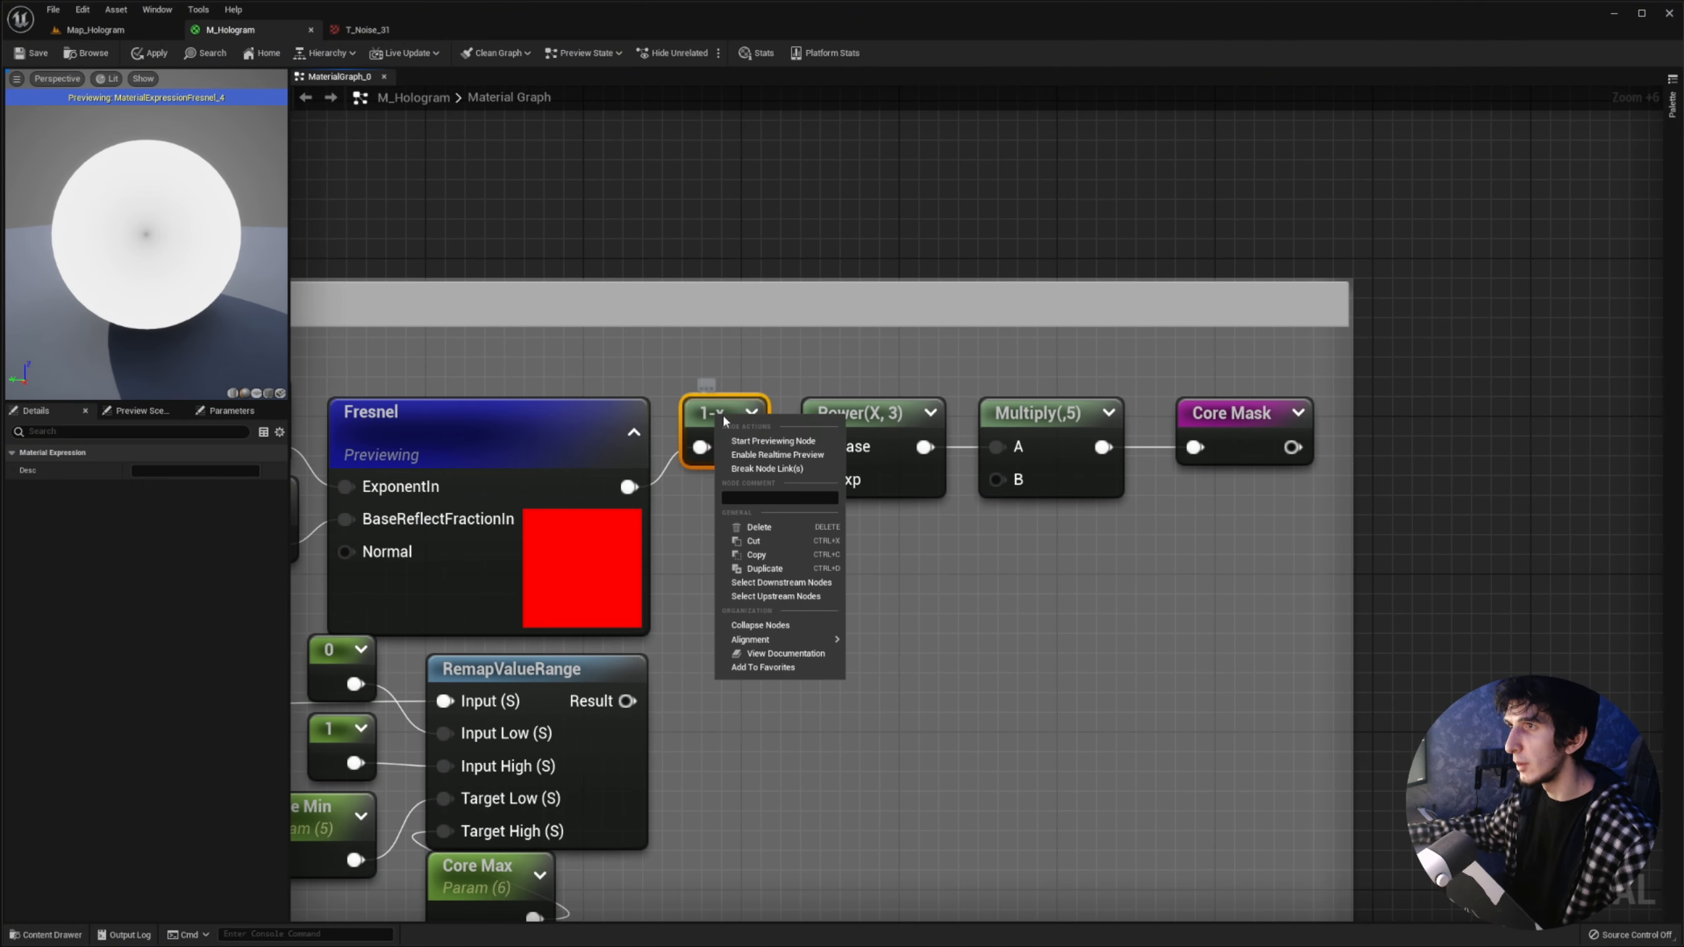
{"action": "left_click", "coordinate": [754, 441]}
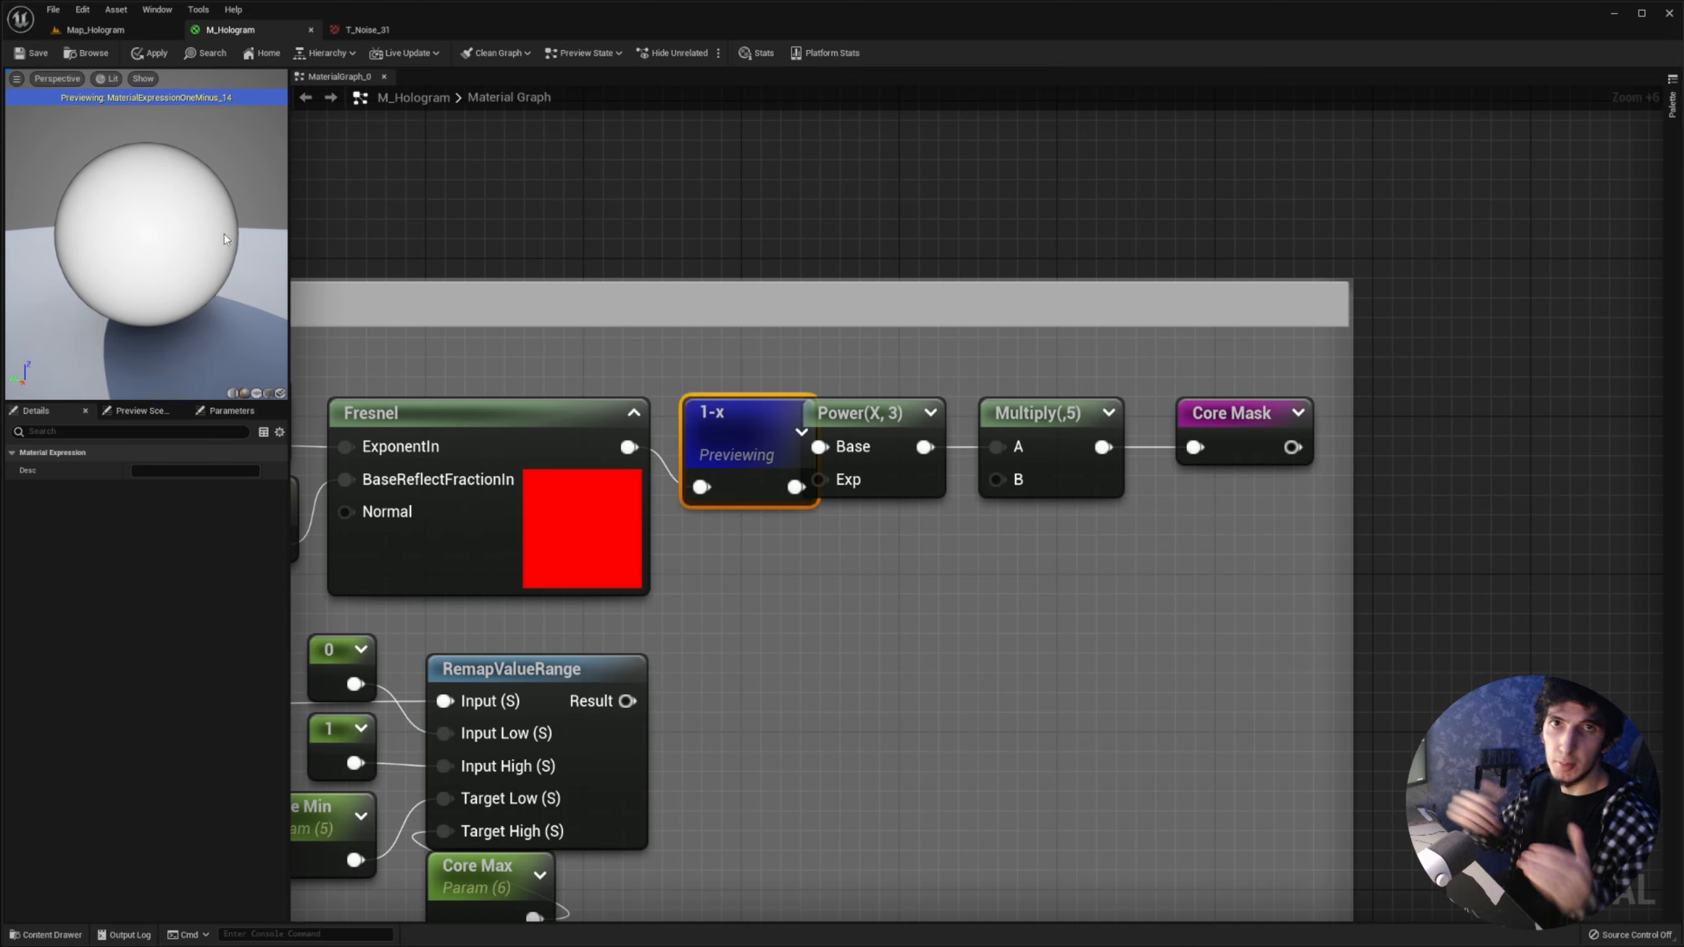
{"action": "scroll", "coordinate": [142, 241], "scroll_direction": "up", "scroll_amount": 3}
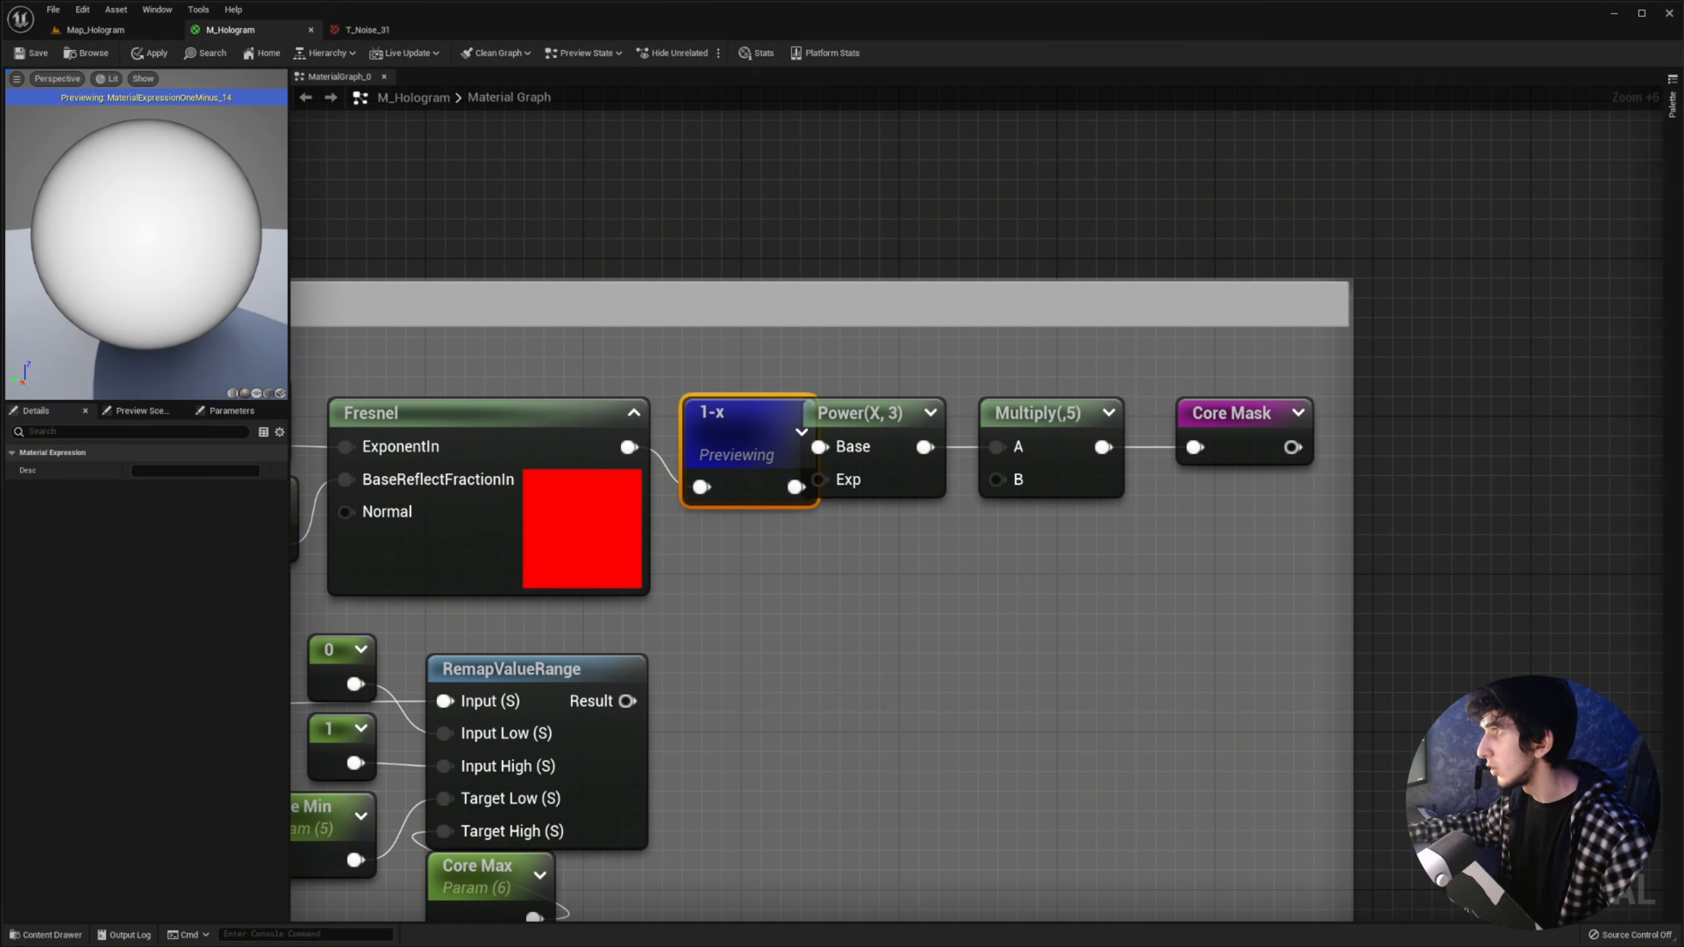
{"action": "scroll", "coordinate": [112, 179], "scroll_direction": "down", "scroll_amount": 3}
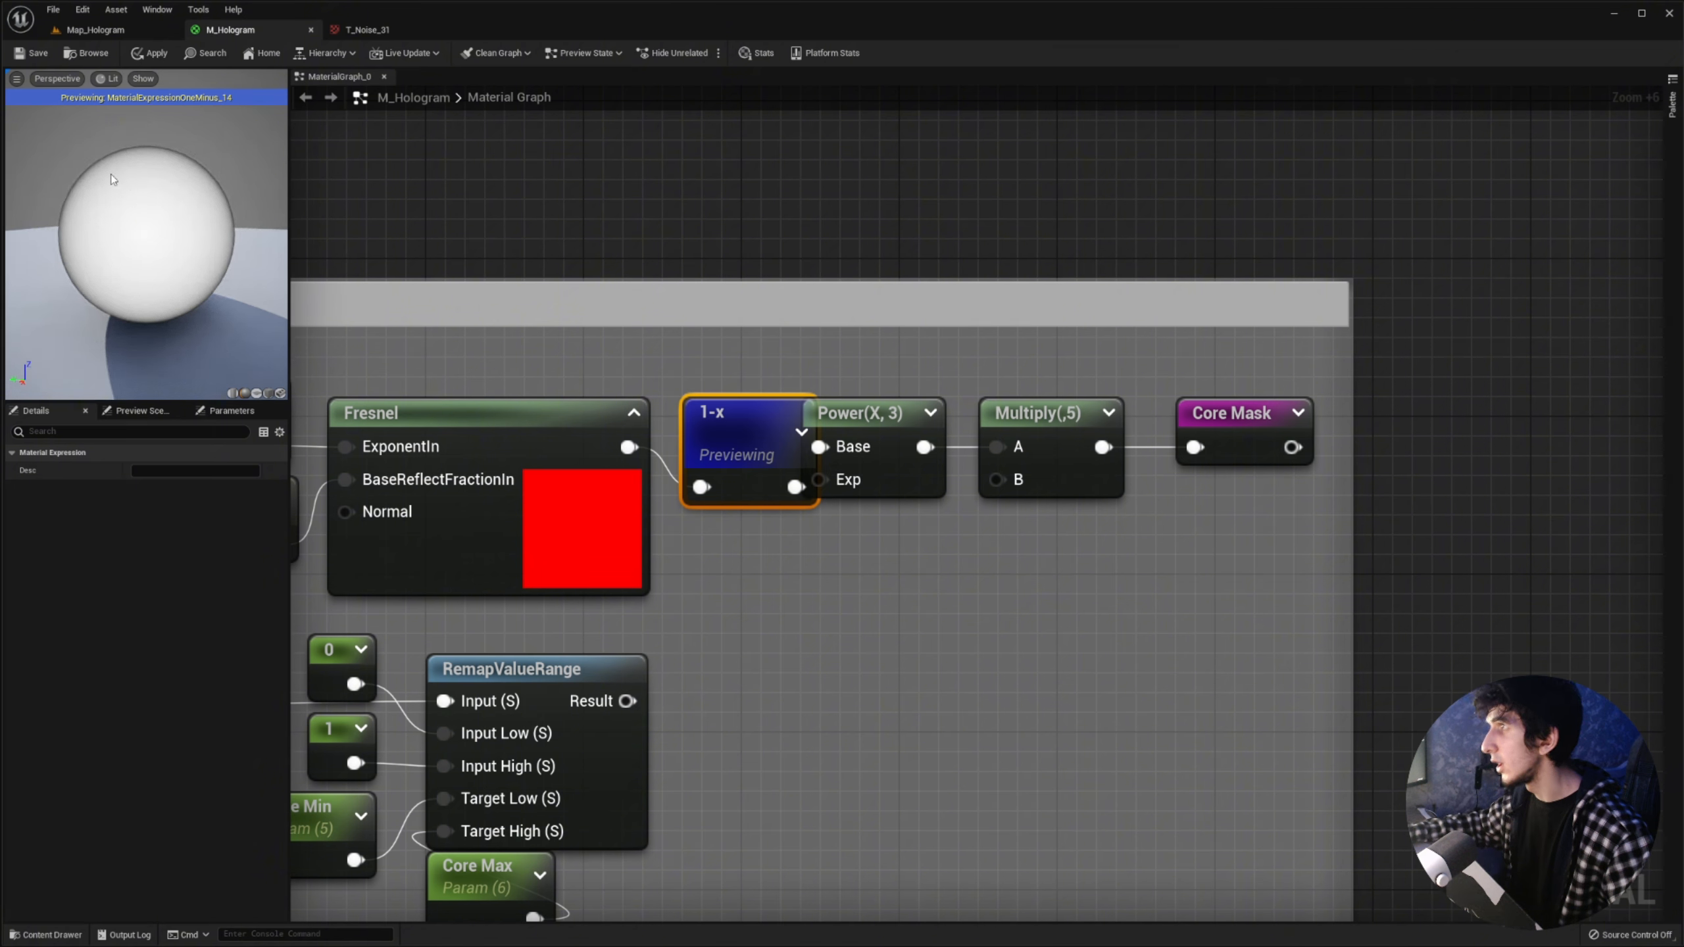
Step: Start previewing the Power node and set its Const Exponent to 7
{"action": "right_click", "coordinate": [855, 413]}
{"action": "left_click", "coordinate": [881, 441]}
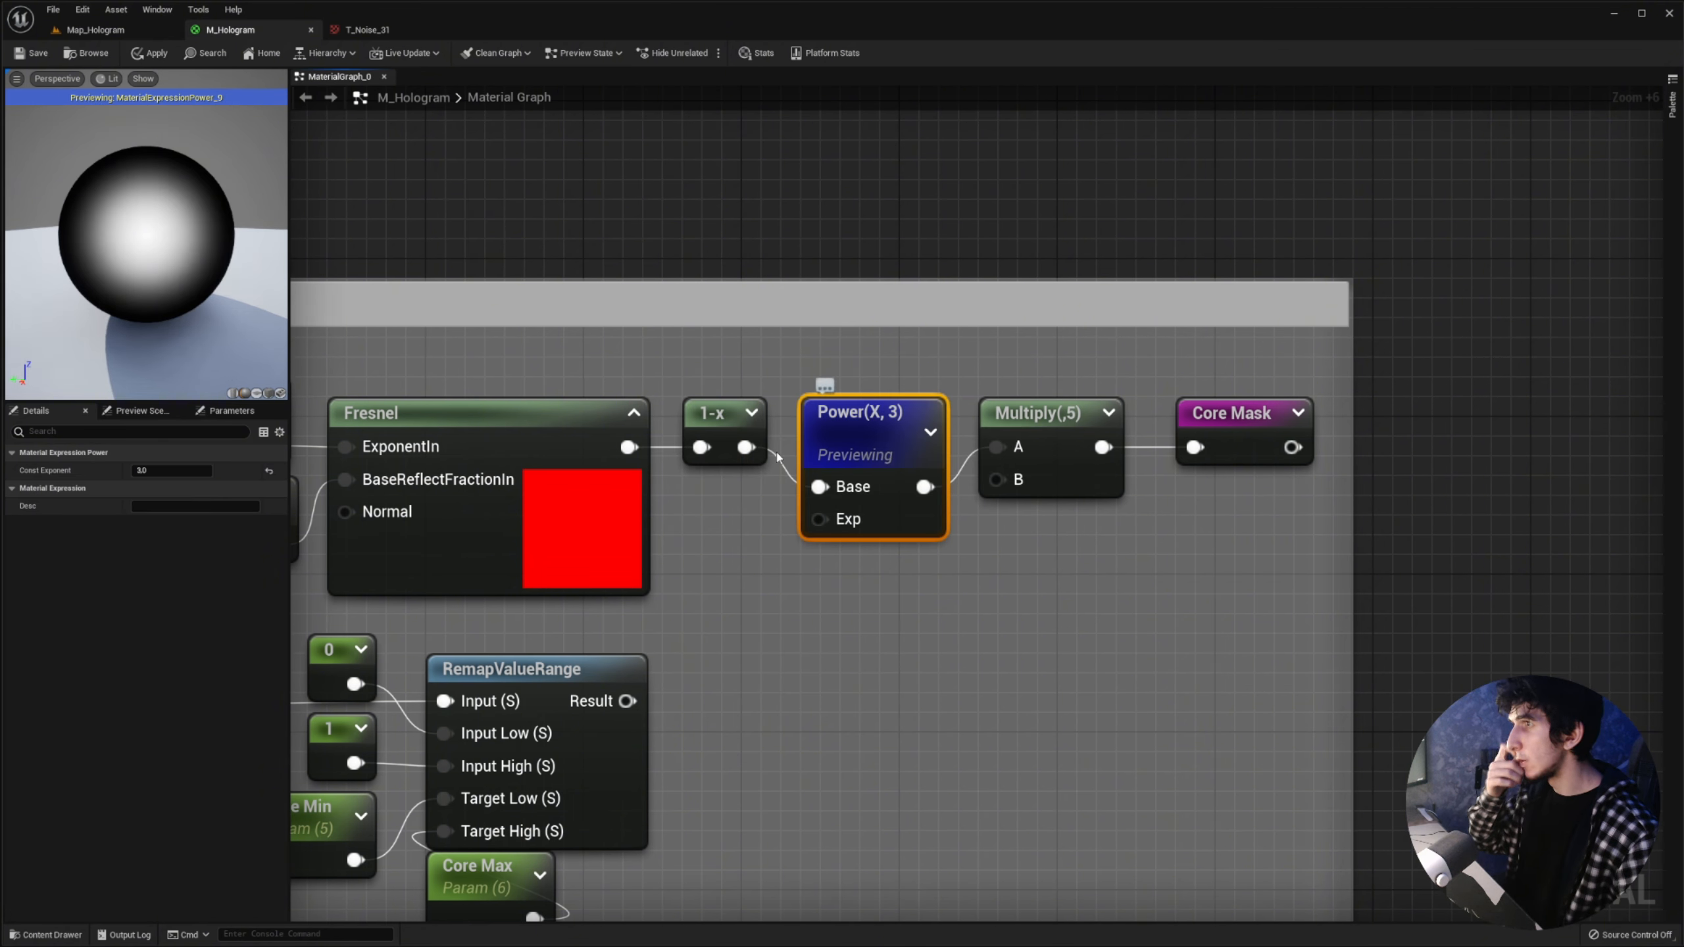
{"action": "type", "text": "7"}
{"action": "key", "text": "Return"}
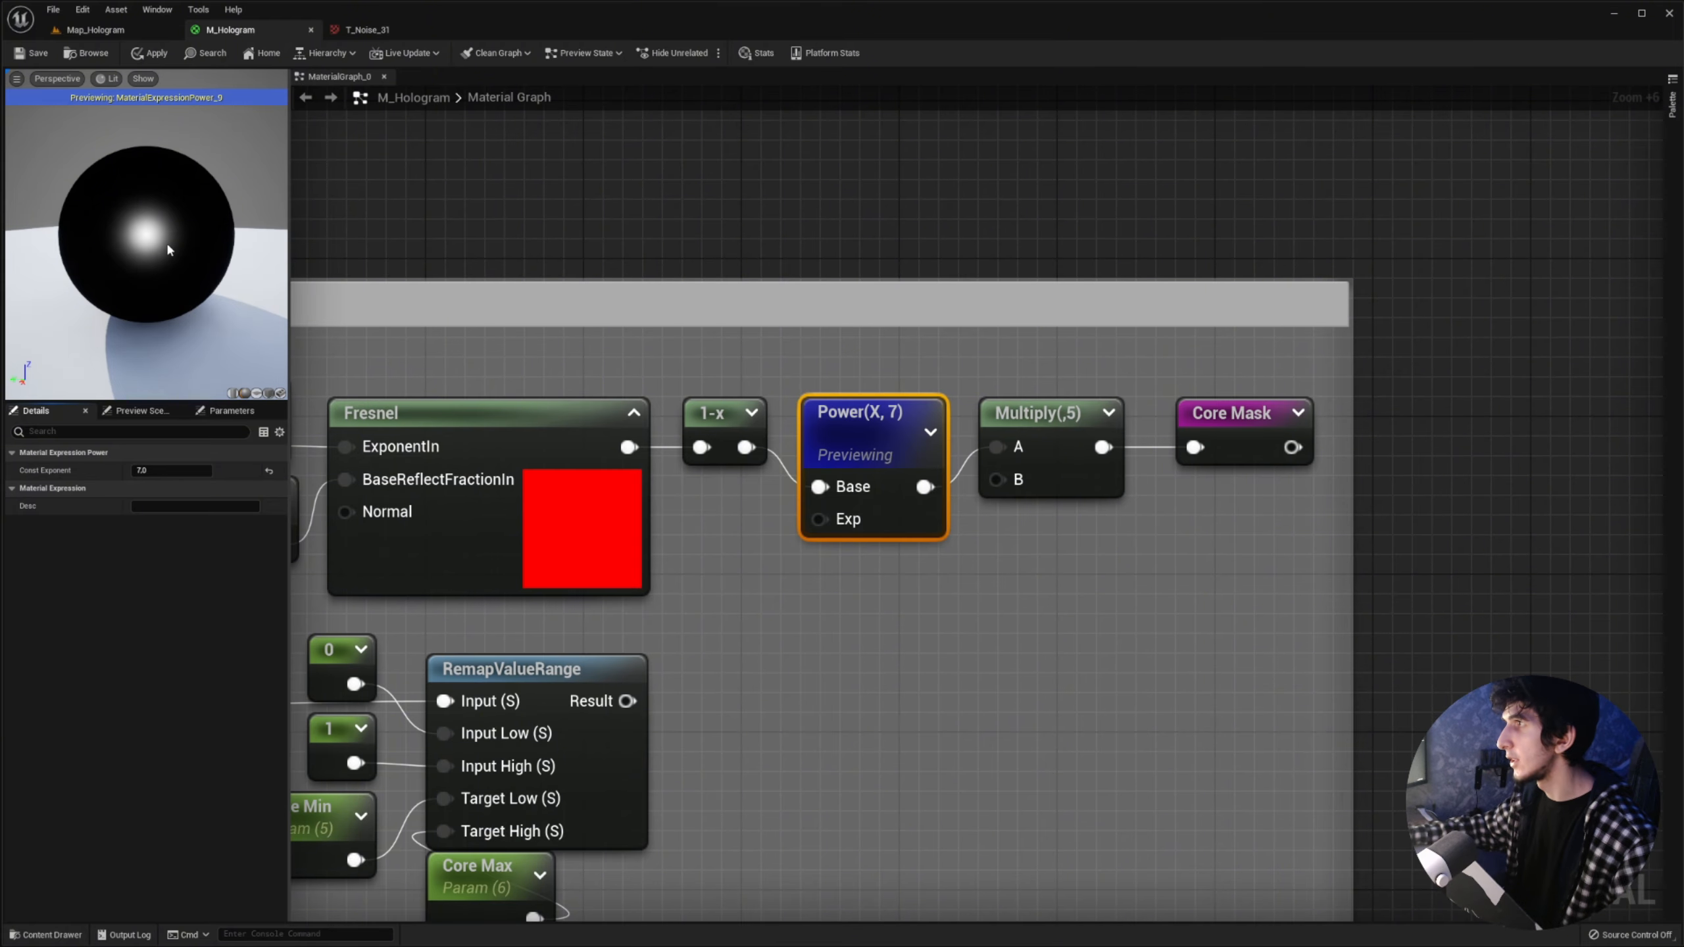
{"action": "mouse_move", "coordinate": [148, 234]}
{"action": "left_mouse_down"}
{"action": "mouse_move", "coordinate": [157, 279]}
{"action": "mouse_move", "coordinate": [170, 232]}
{"action": "left_mouse_up"}
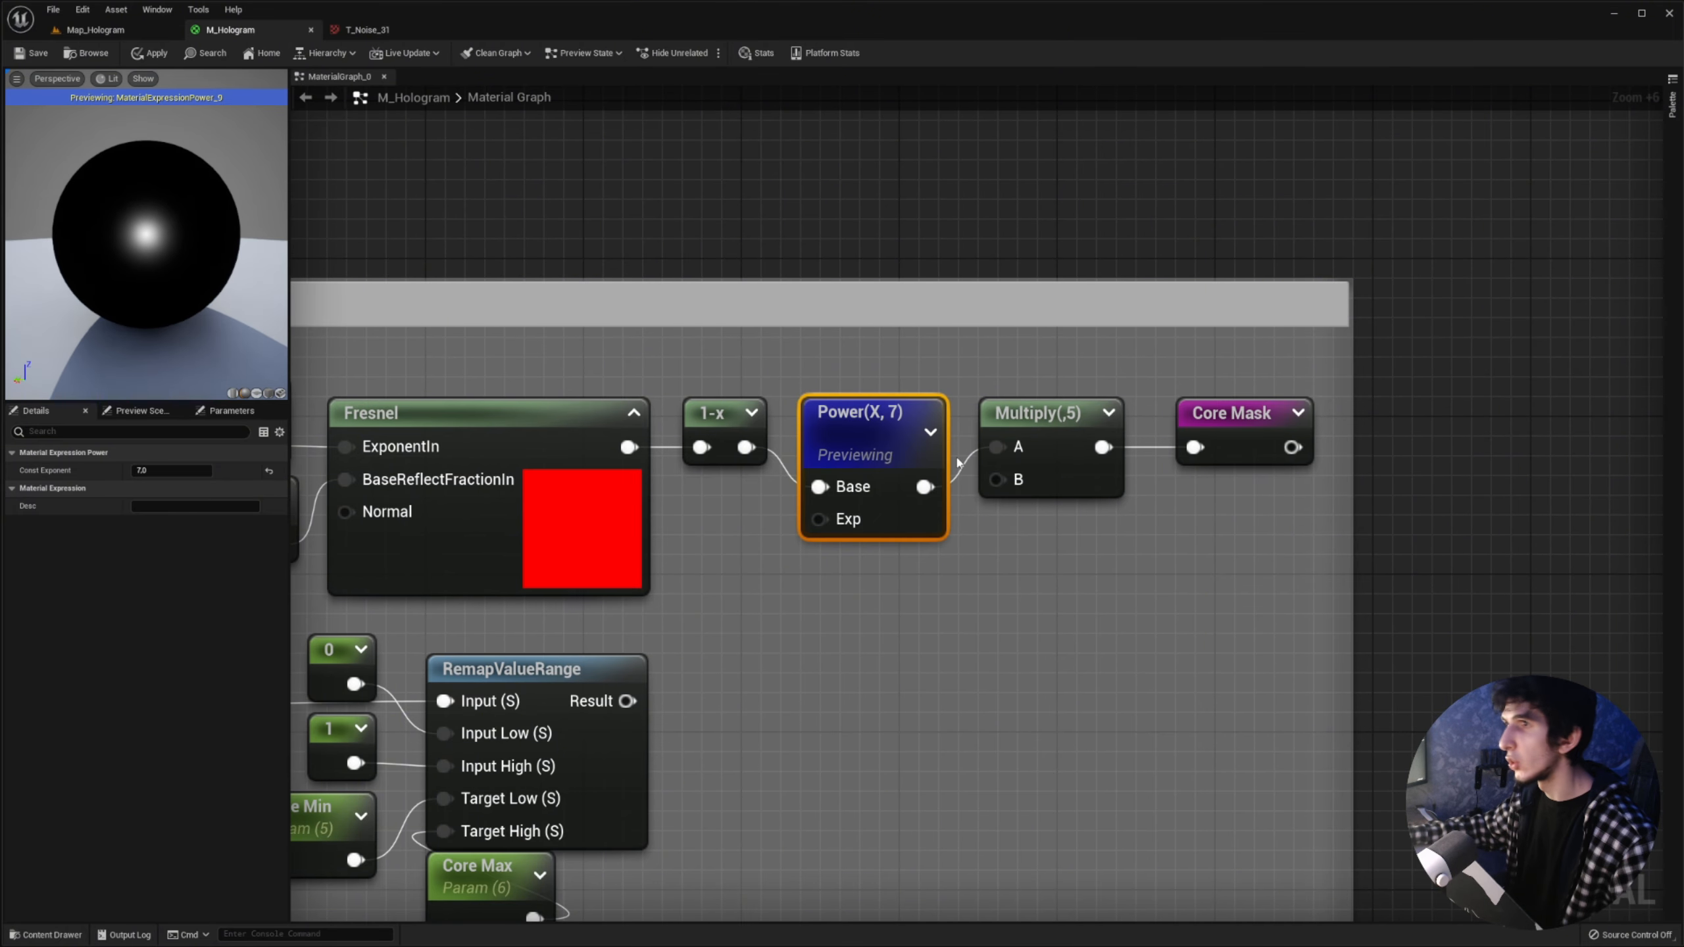
Step: Start previewing the Multiply node that follows Power in the Core Mask chain
{"action": "right_click", "coordinate": [1001, 414]}
{"action": "left_click", "coordinate": [1054, 438]}
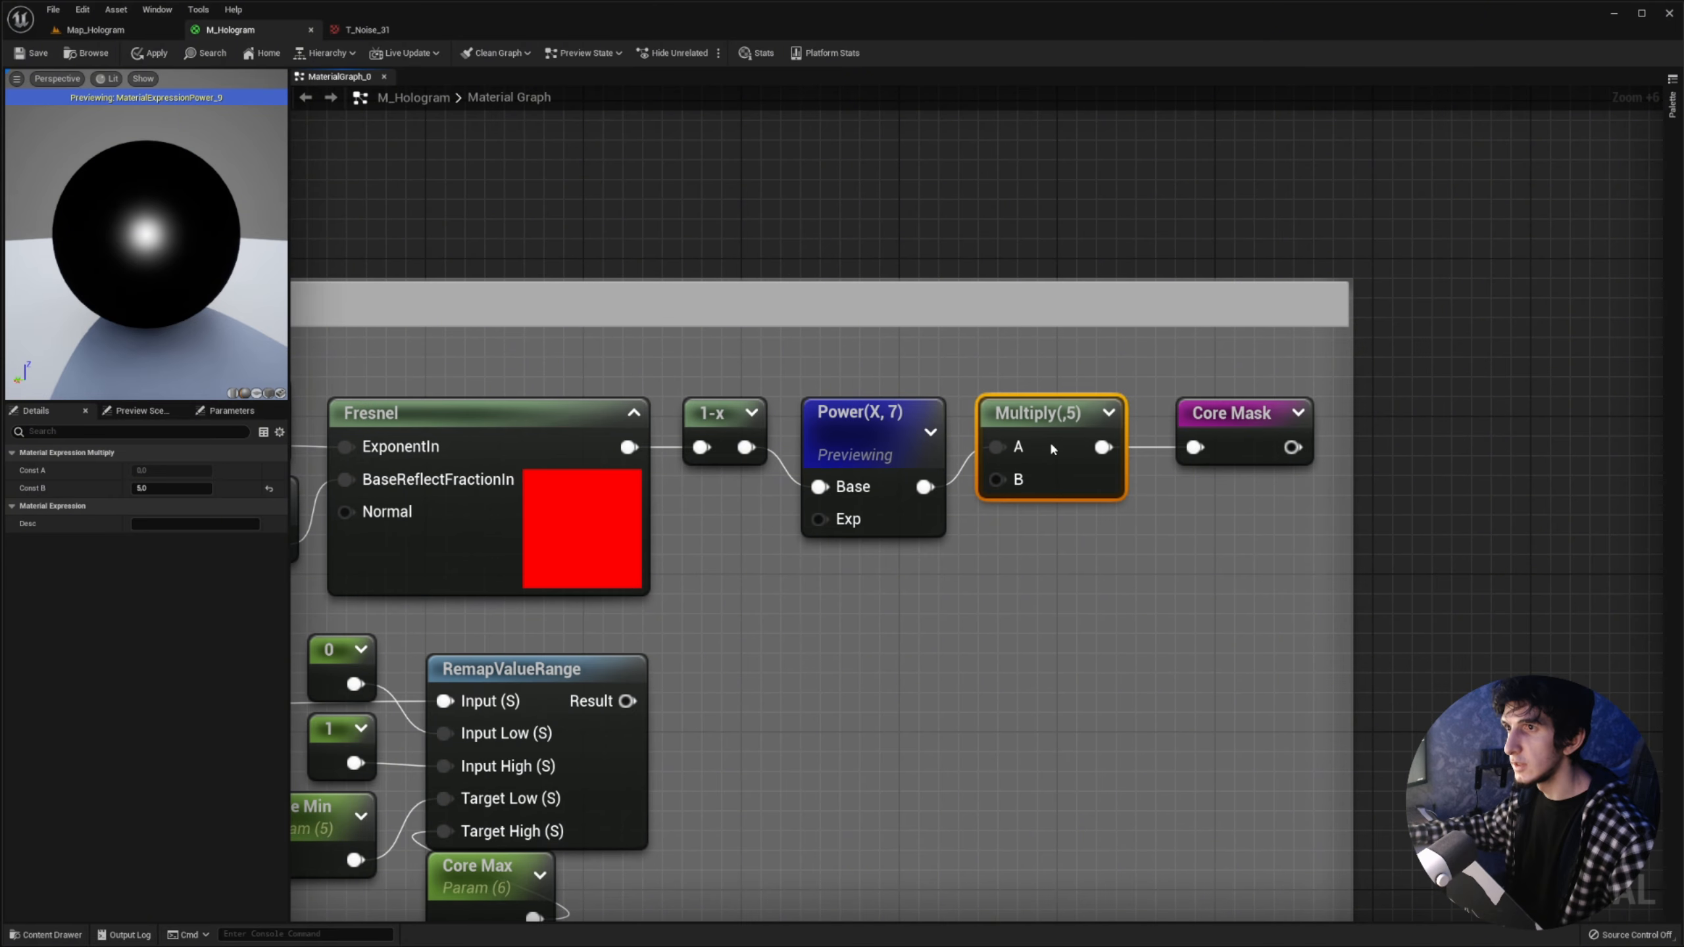
{"action": "right_click_drag", "start_coordinate": [805, 351], "coordinate": [957, 319]}
{"action": "right_click_drag", "start_coordinate": [949, 496], "coordinate": [1137, 401]}
Step: Try a Const Exponent of 5 on the Power node while Multiply is previewed, and set it back to 7
{"action": "left_click", "coordinate": [1244, 283]}
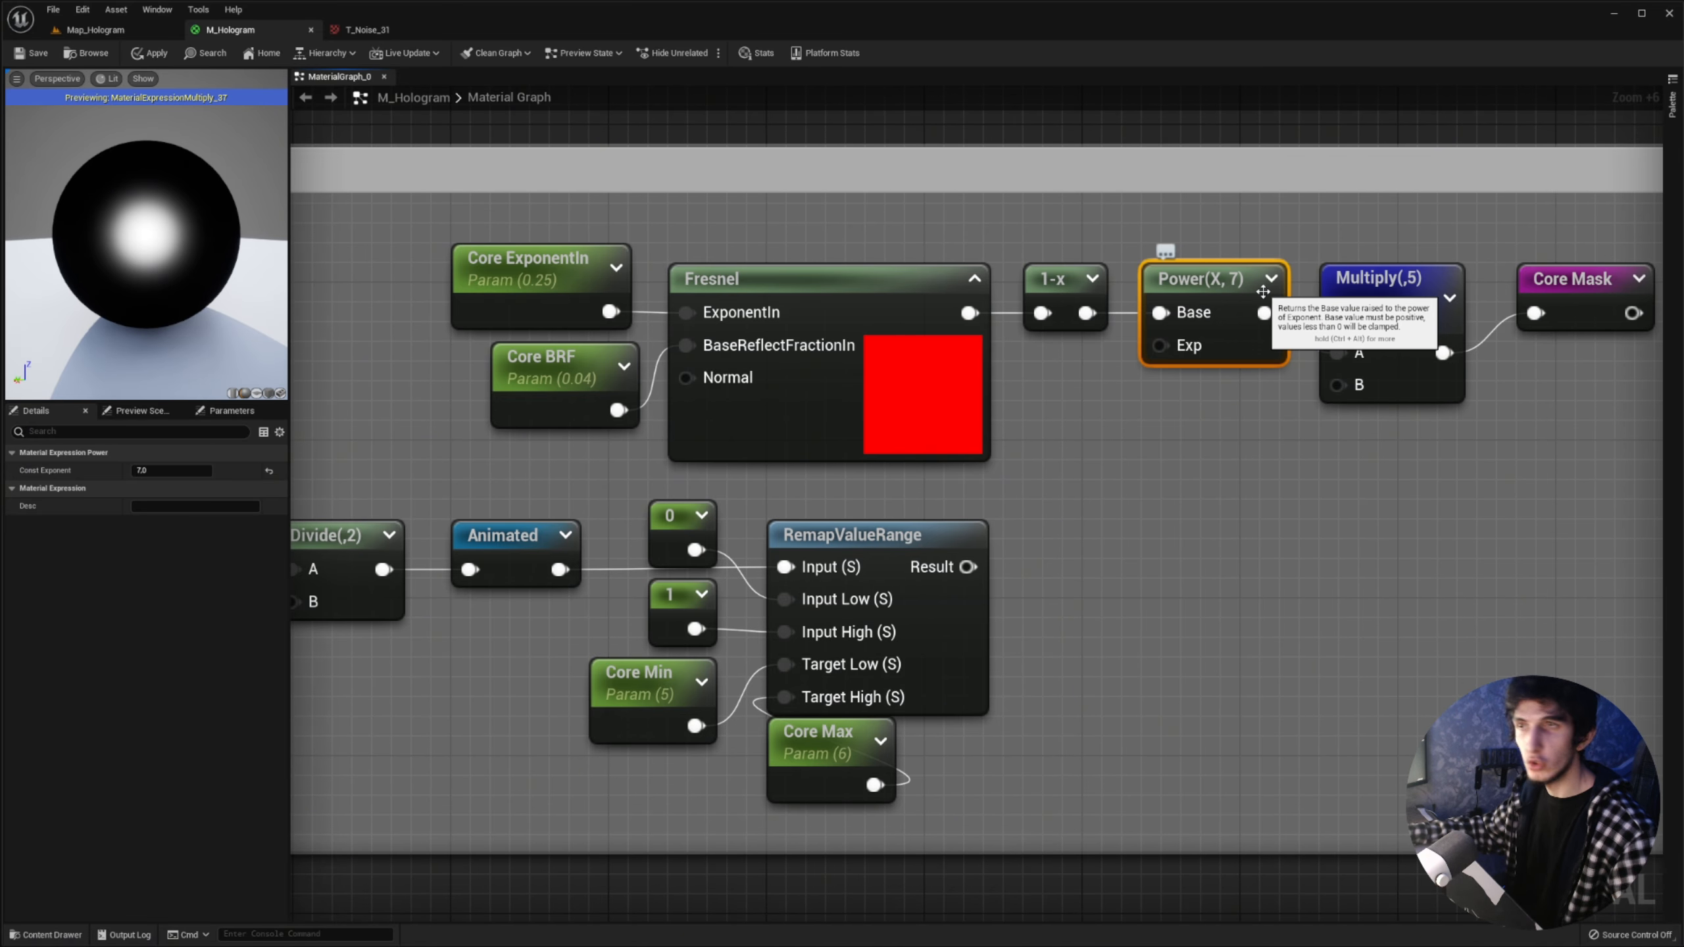
{"action": "left_click", "coordinate": [204, 471]}
{"action": "type", "text": "5"}
{"action": "key", "text": "Return"}
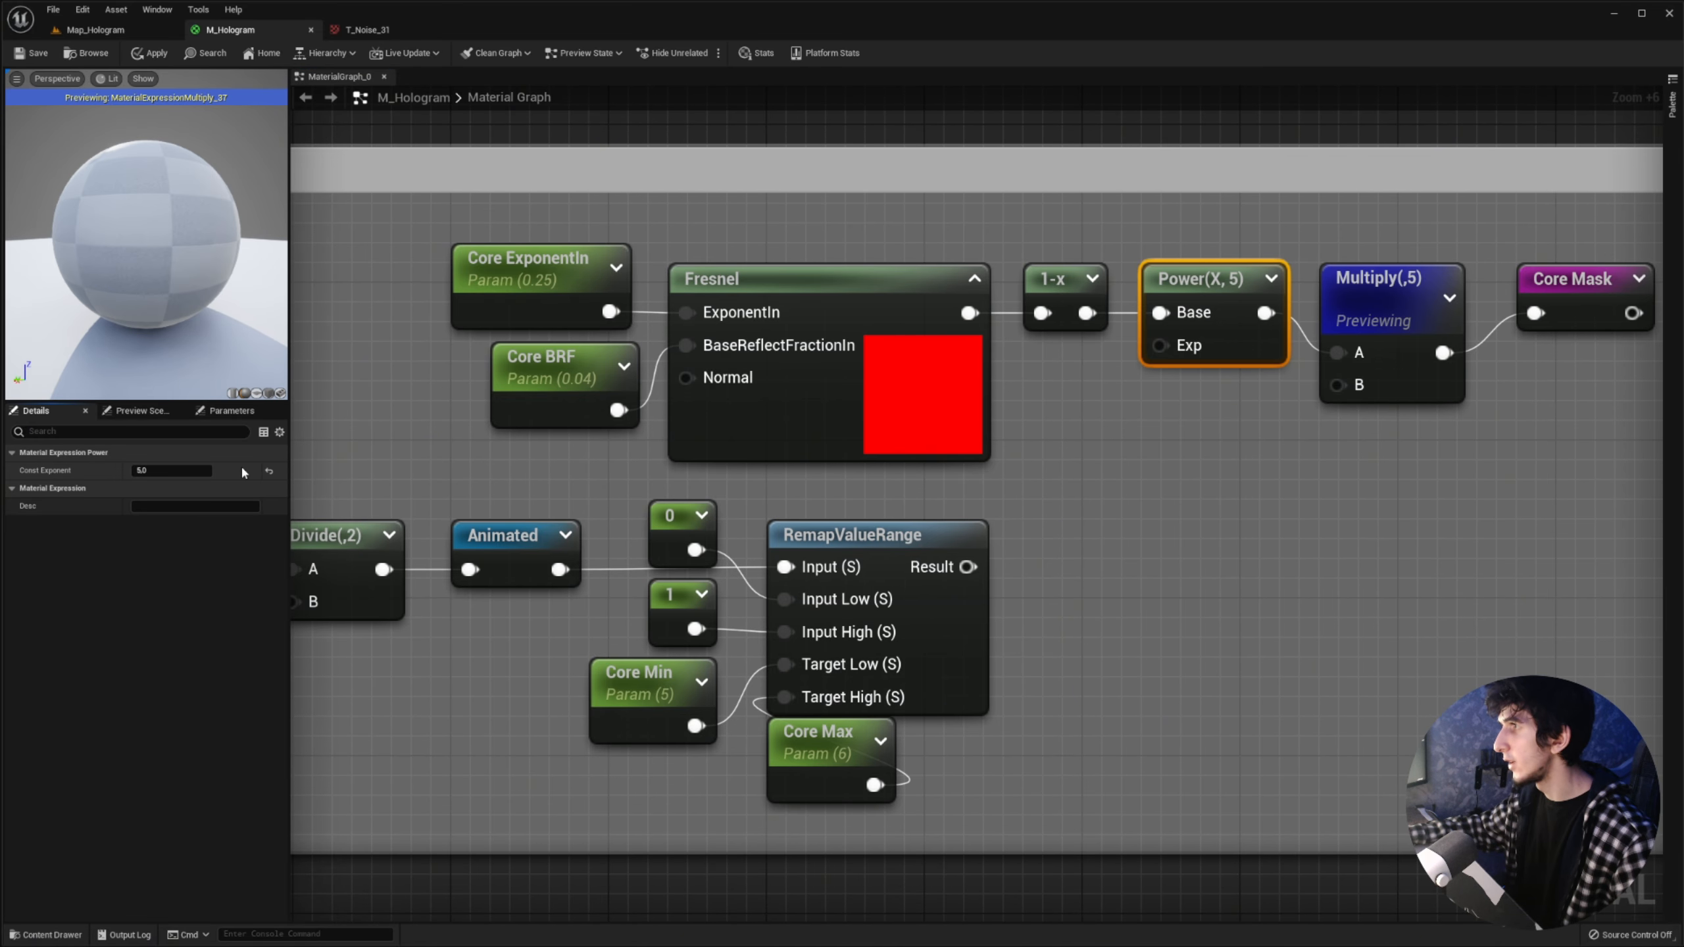
{"action": "key", "text": "BackSpace"}
{"action": "type", "text": "7"}
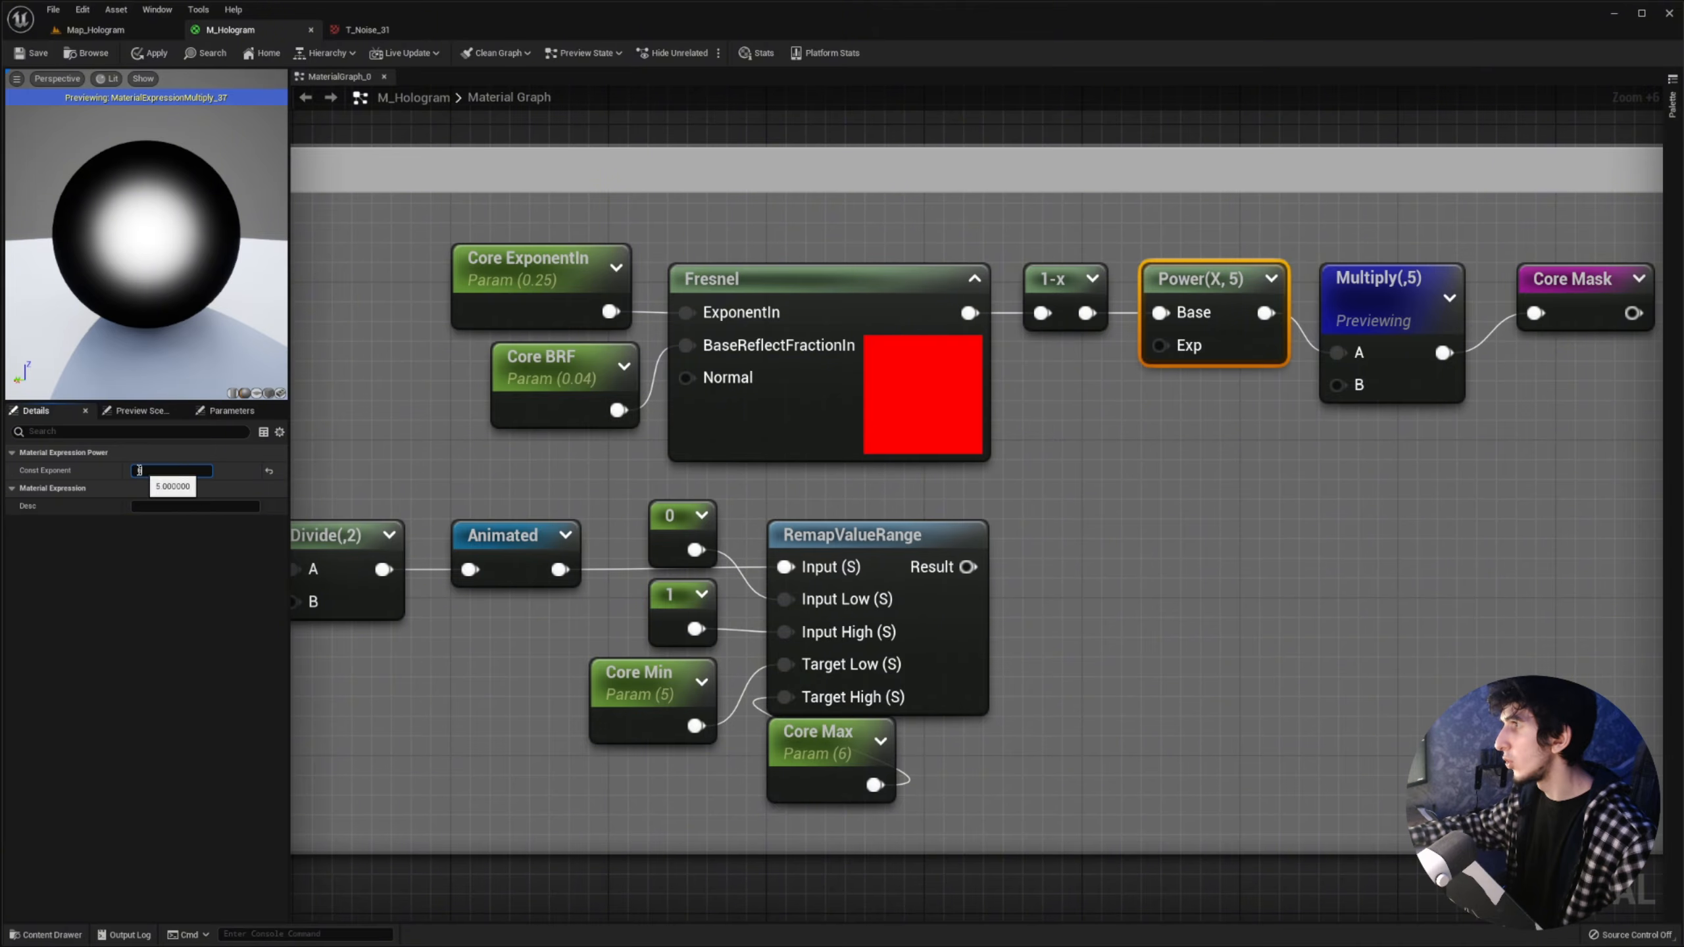
{"action": "key", "text": "Return"}
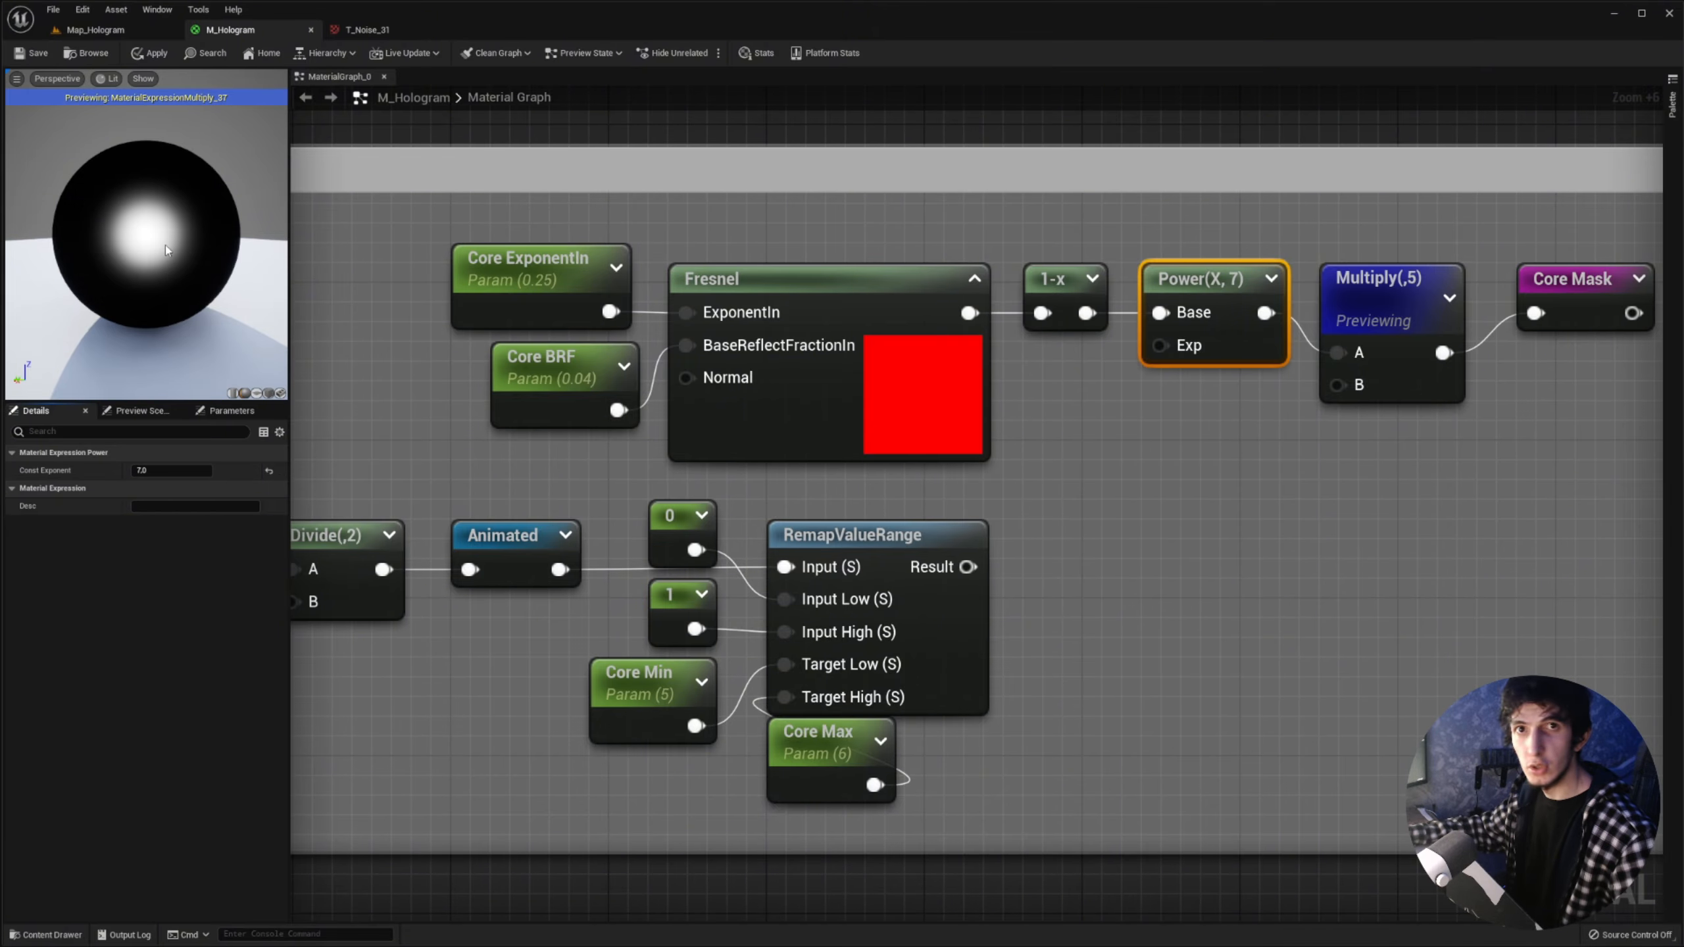
Step: Try a Const Exponent of 12 on the Power node, and set it back to 7
{"action": "left_click", "coordinate": [157, 470]}
{"action": "type", "text": "12"}
{"action": "key", "text": "Return"}
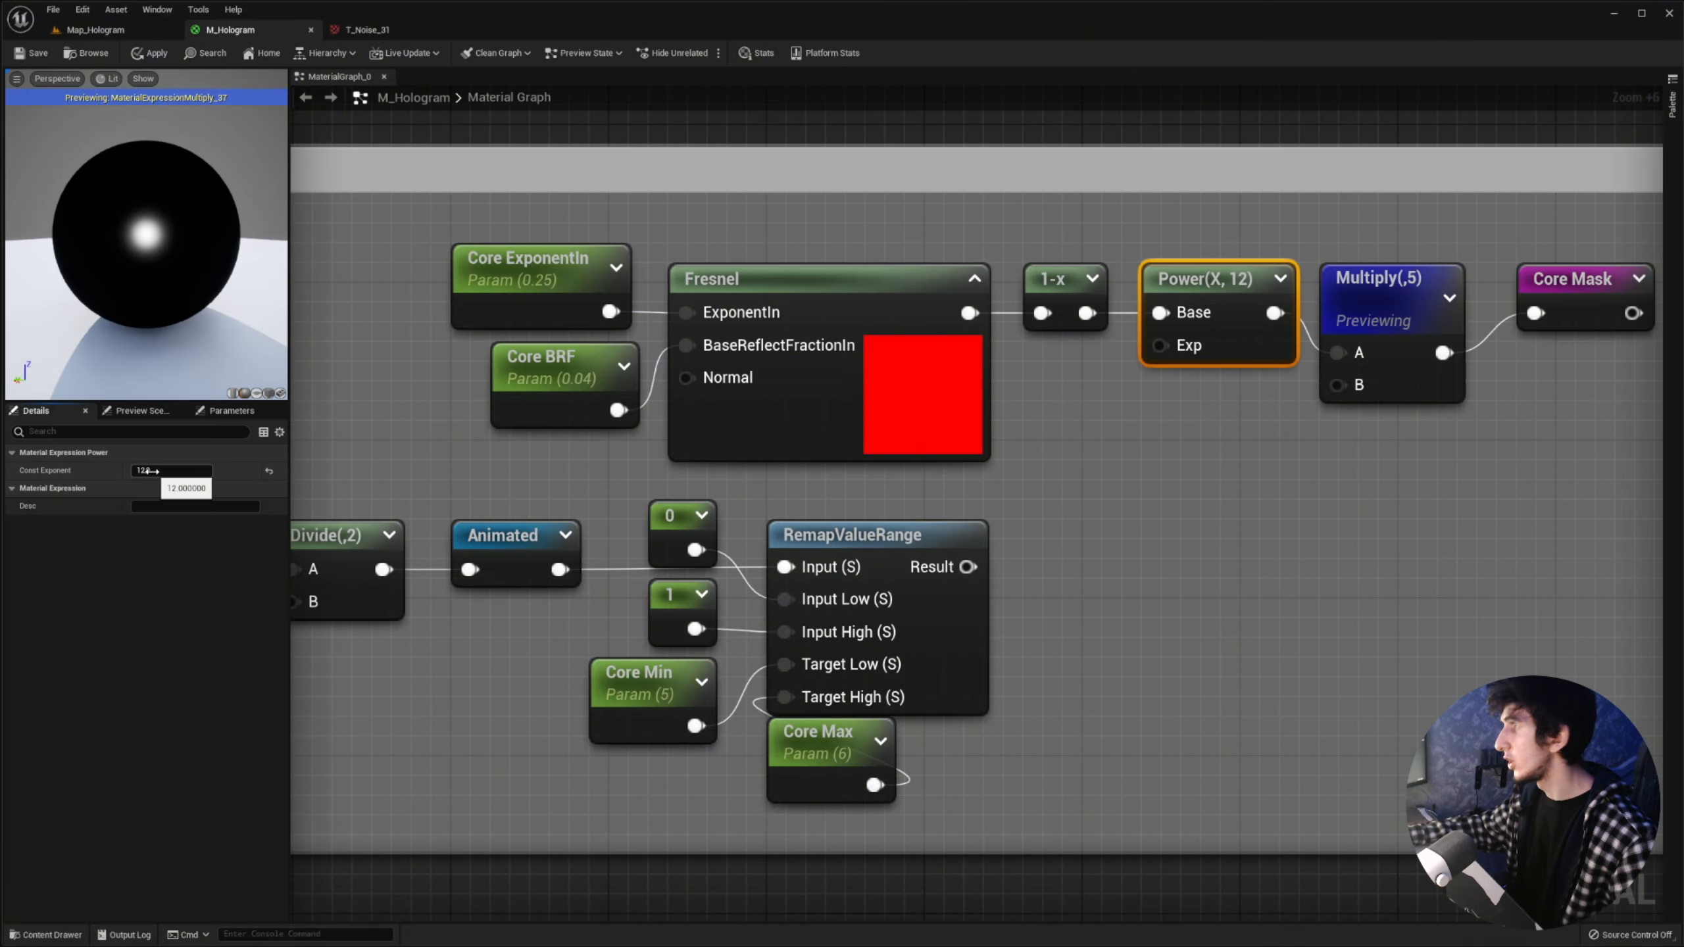
{"action": "type", "text": "7"}
{"action": "key", "text": "Return"}
Step: Connect the RemapValueRange result to the Power node's Exp input
{"action": "right_click_drag", "start_coordinate": [983, 480], "coordinate": [901, 453]}
{"action": "left_click_drag", "start_coordinate": [886, 540], "coordinate": [1078, 318]}
{"action": "right_click_drag", "start_coordinate": [1002, 557], "coordinate": [1429, 480]}
Step: Trace what drives the exponent by selecting the Animated node, the Core Min parameter and the Core Max parameter, and check the mask preview
{"action": "left_click_drag", "start_coordinate": [943, 505], "coordinate": [897, 464]}
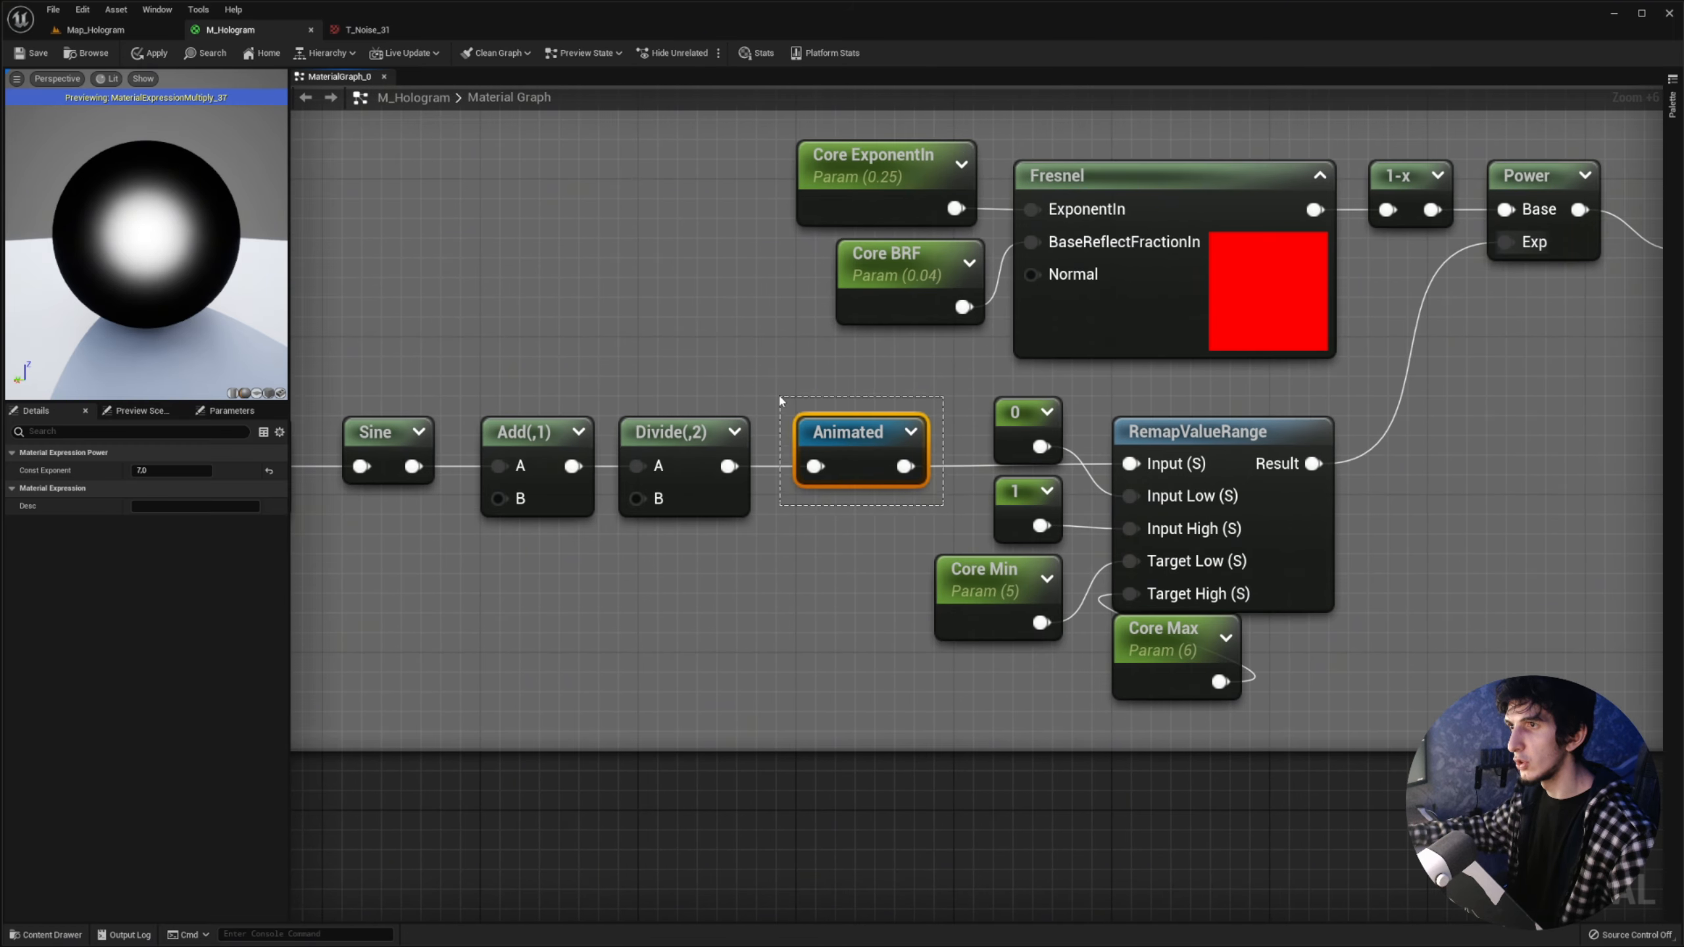
{"action": "left_click_drag", "start_coordinate": [780, 400], "coordinate": [778, 387]}
{"action": "right_click_drag", "start_coordinate": [779, 387], "coordinate": [712, 416]}
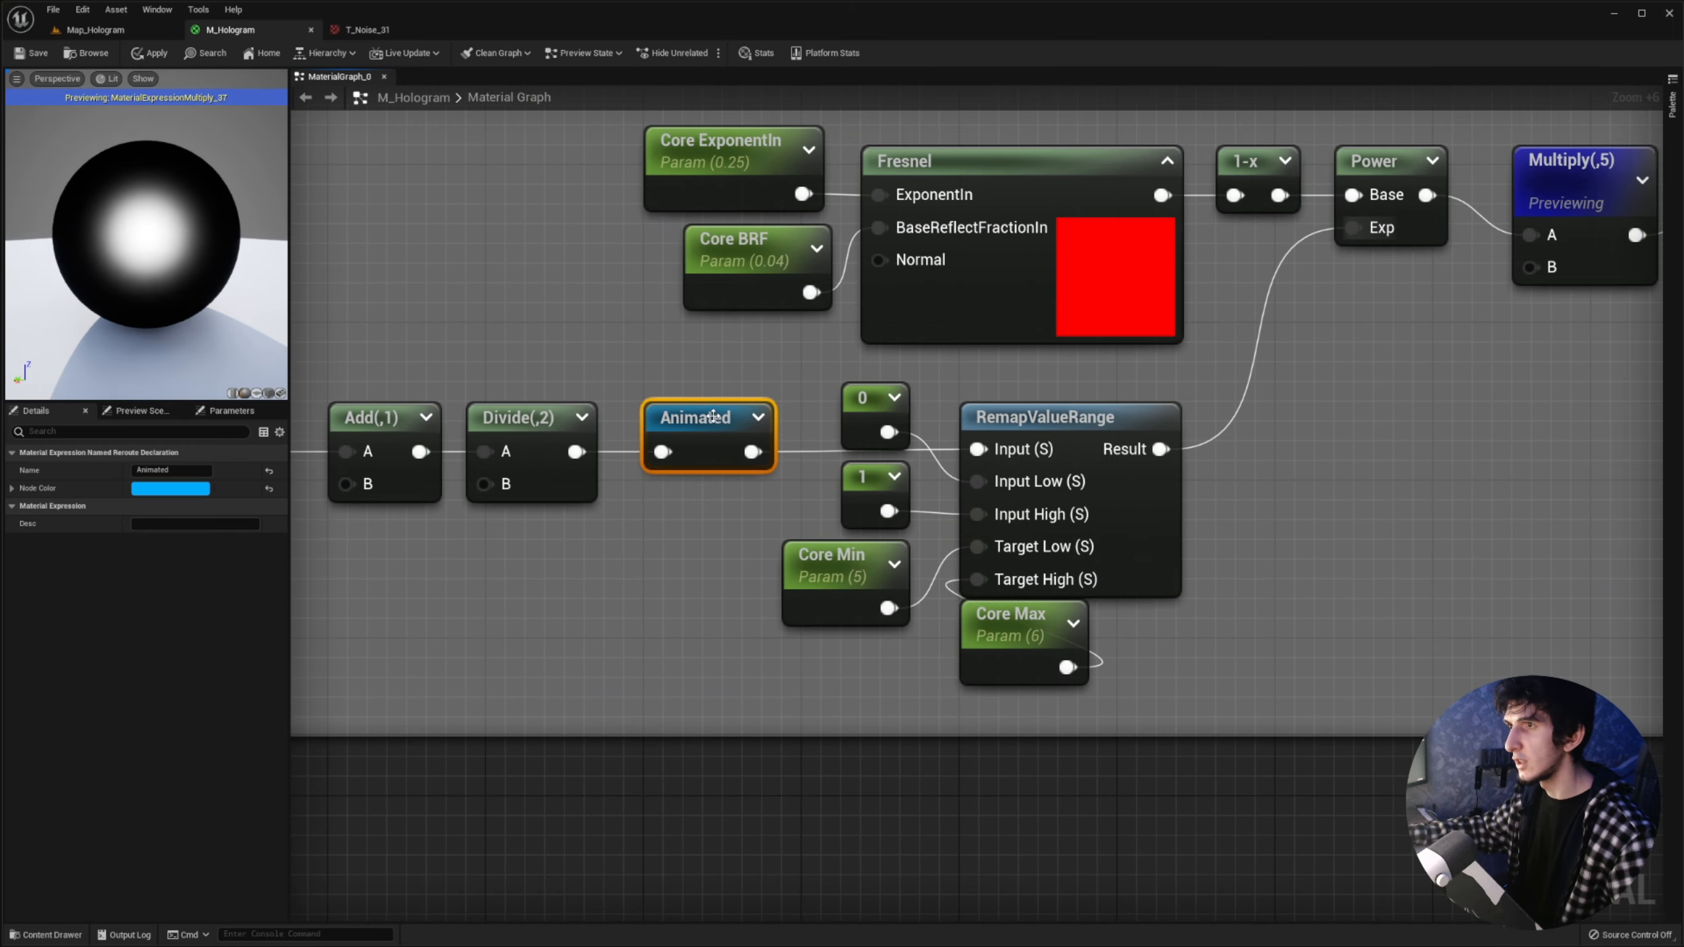
{"action": "right_click", "coordinate": [712, 416]}
{"action": "left_click", "coordinate": [759, 544]}
{"action": "right_click_drag", "start_coordinate": [759, 545], "coordinate": [550, 526]}
{"action": "left_click_drag", "start_coordinate": [551, 527], "coordinate": [721, 618]}
{"action": "left_click", "coordinate": [806, 647]}
{"action": "right_click_drag", "start_coordinate": [1203, 367], "coordinate": [892, 497]}
{"action": "left_click", "coordinate": [892, 497]}
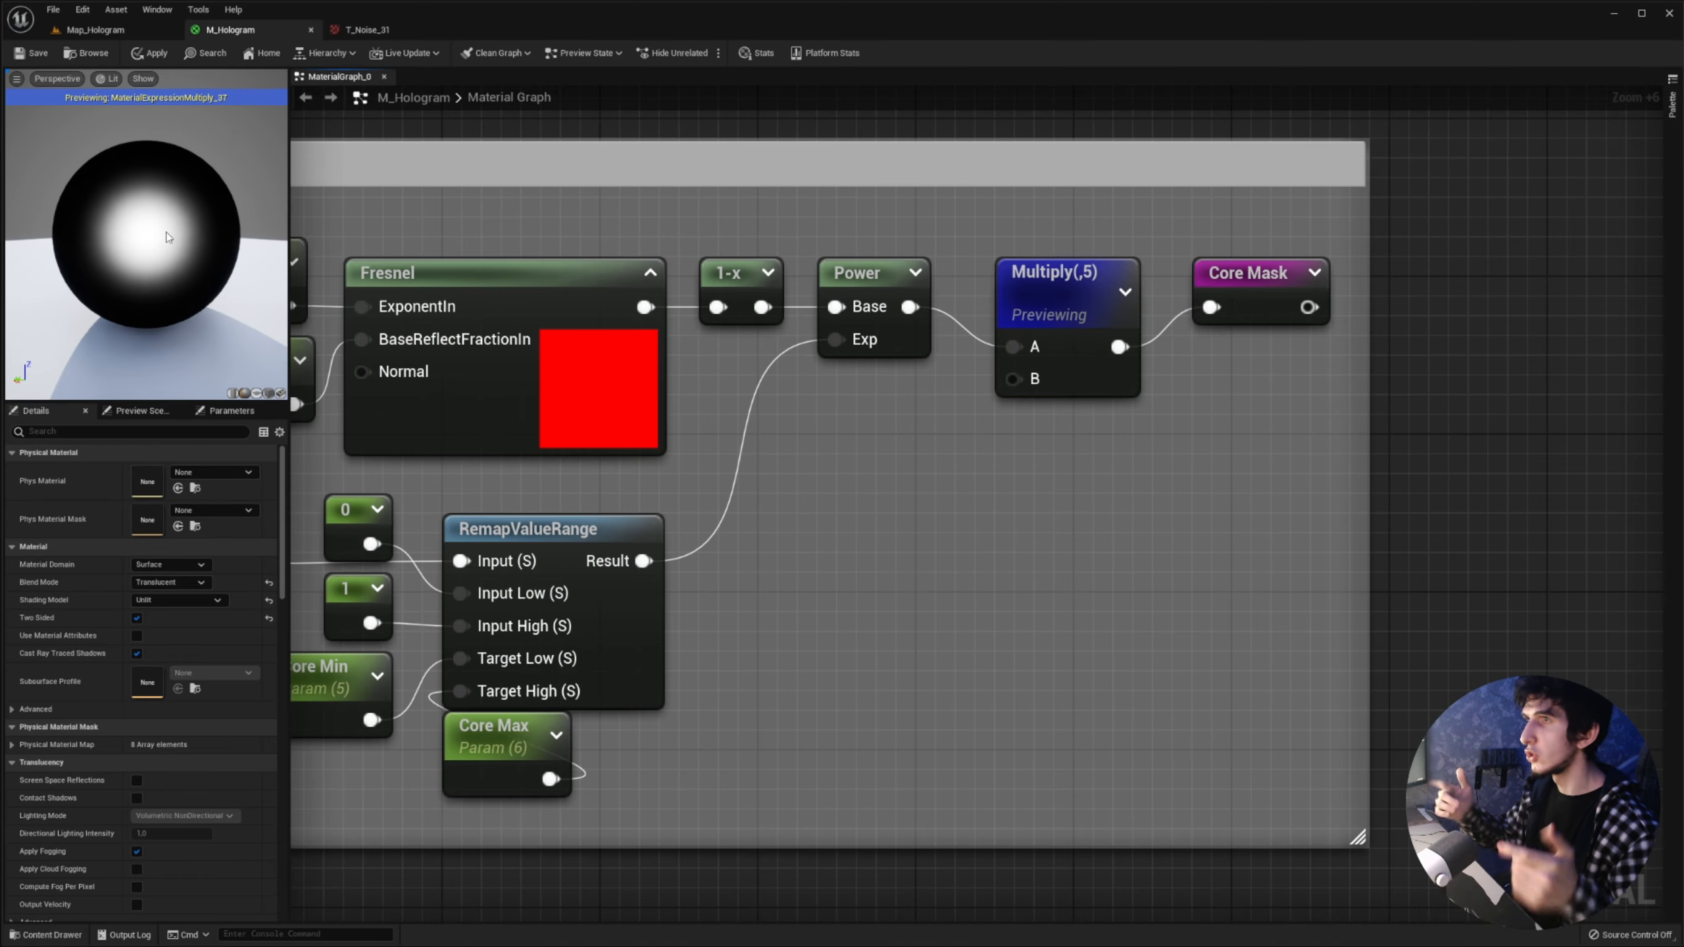
Step: Stop previewing the Multiply node and select the Core Mask node at the end of the chain
{"action": "right_click", "coordinate": [1060, 294]}
{"action": "left_click", "coordinate": [1113, 305]}
{"action": "right_click_drag", "start_coordinate": [1216, 271], "coordinate": [1066, 403]}
{"action": "left_click", "coordinate": [1065, 403]}
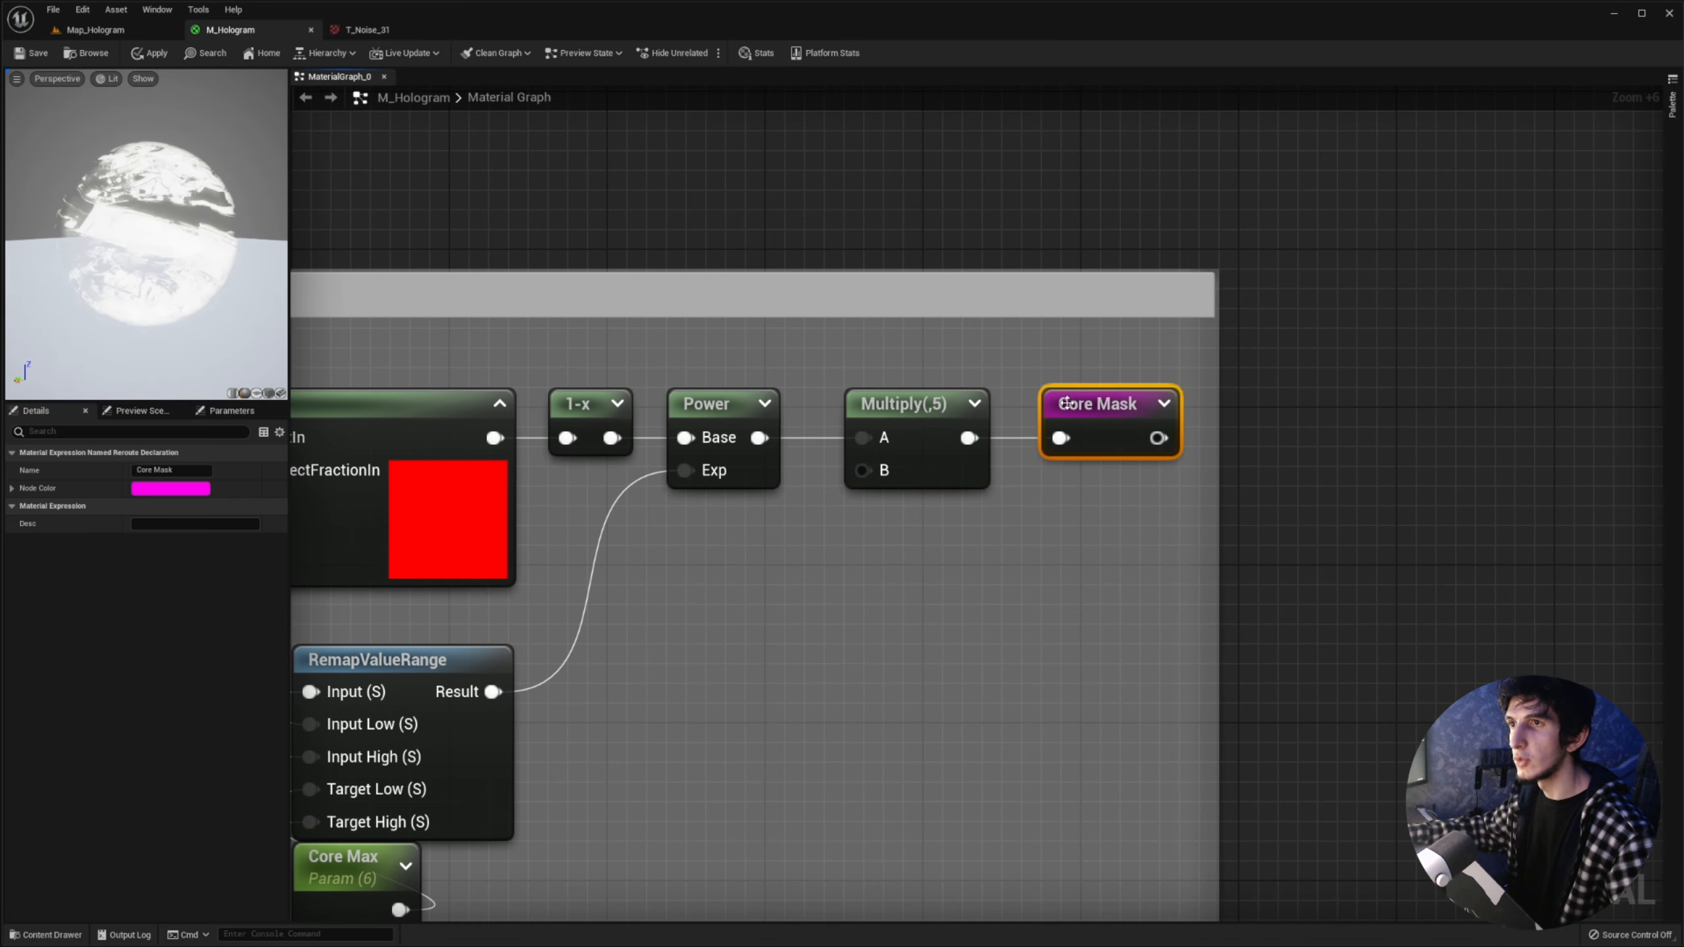
Step: Preview the Saturate node of the Linear Gradient group on a plane primitive
{"action": "scroll", "coordinate": [1066, 402], "scroll_direction": "down", "scroll_amount": 10}
{"action": "scroll", "coordinate": [745, 542], "scroll_direction": "up", "scroll_amount": 3}
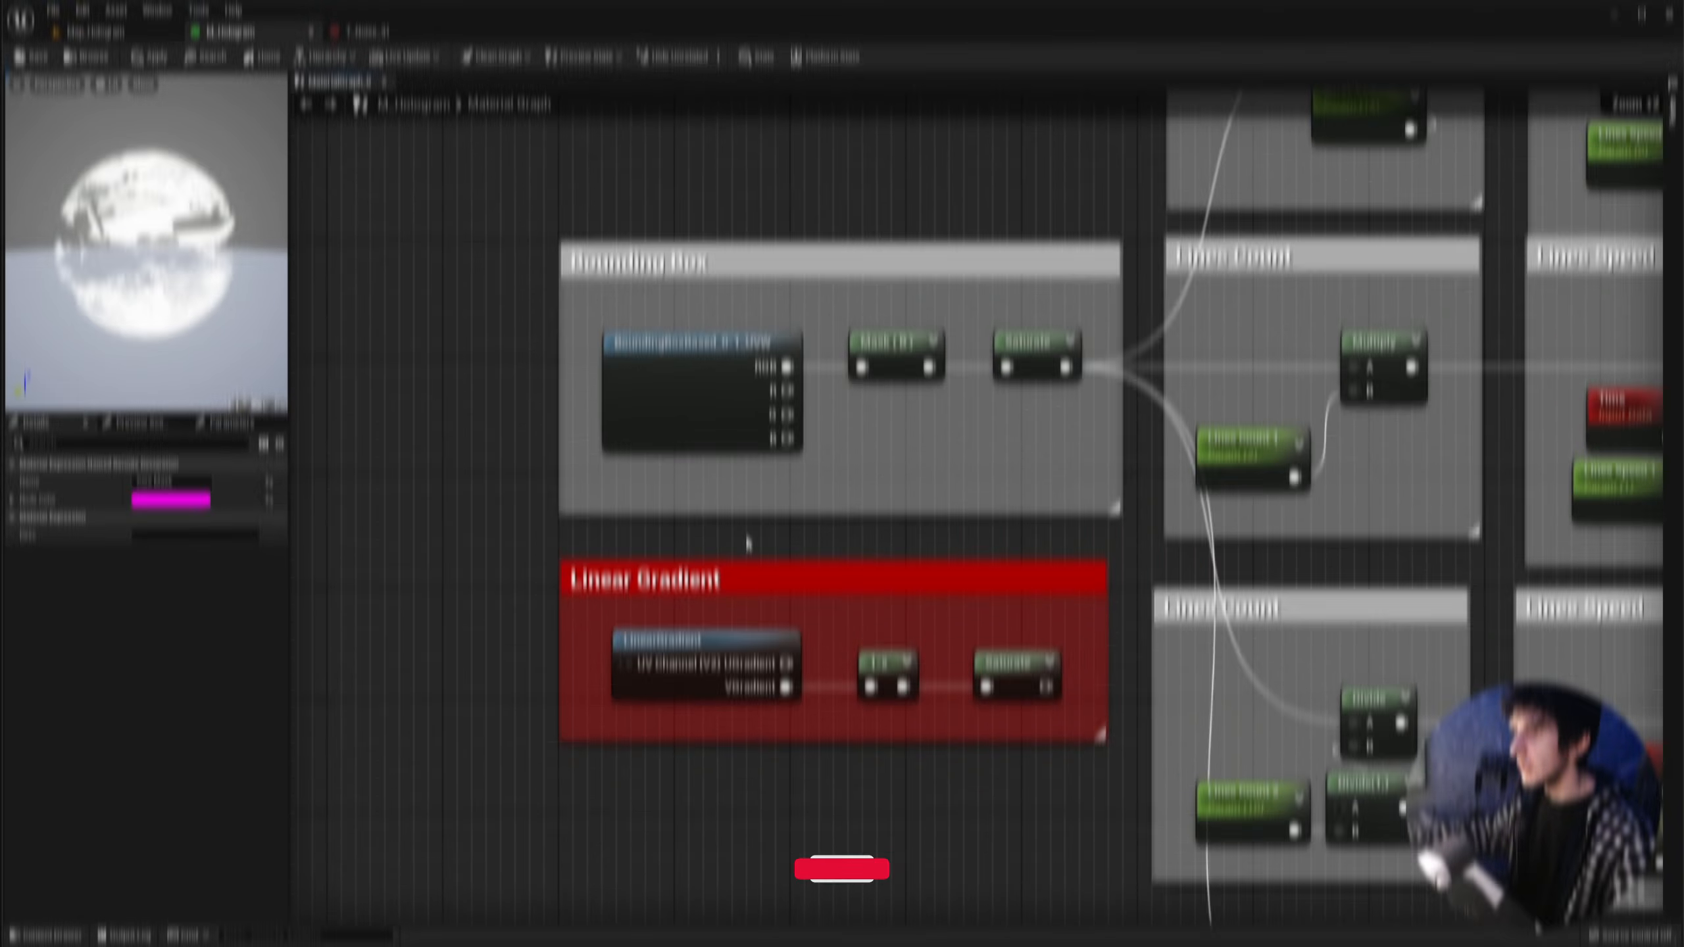
{"action": "left_click_drag", "start_coordinate": [420, 421], "coordinate": [1143, 687]}
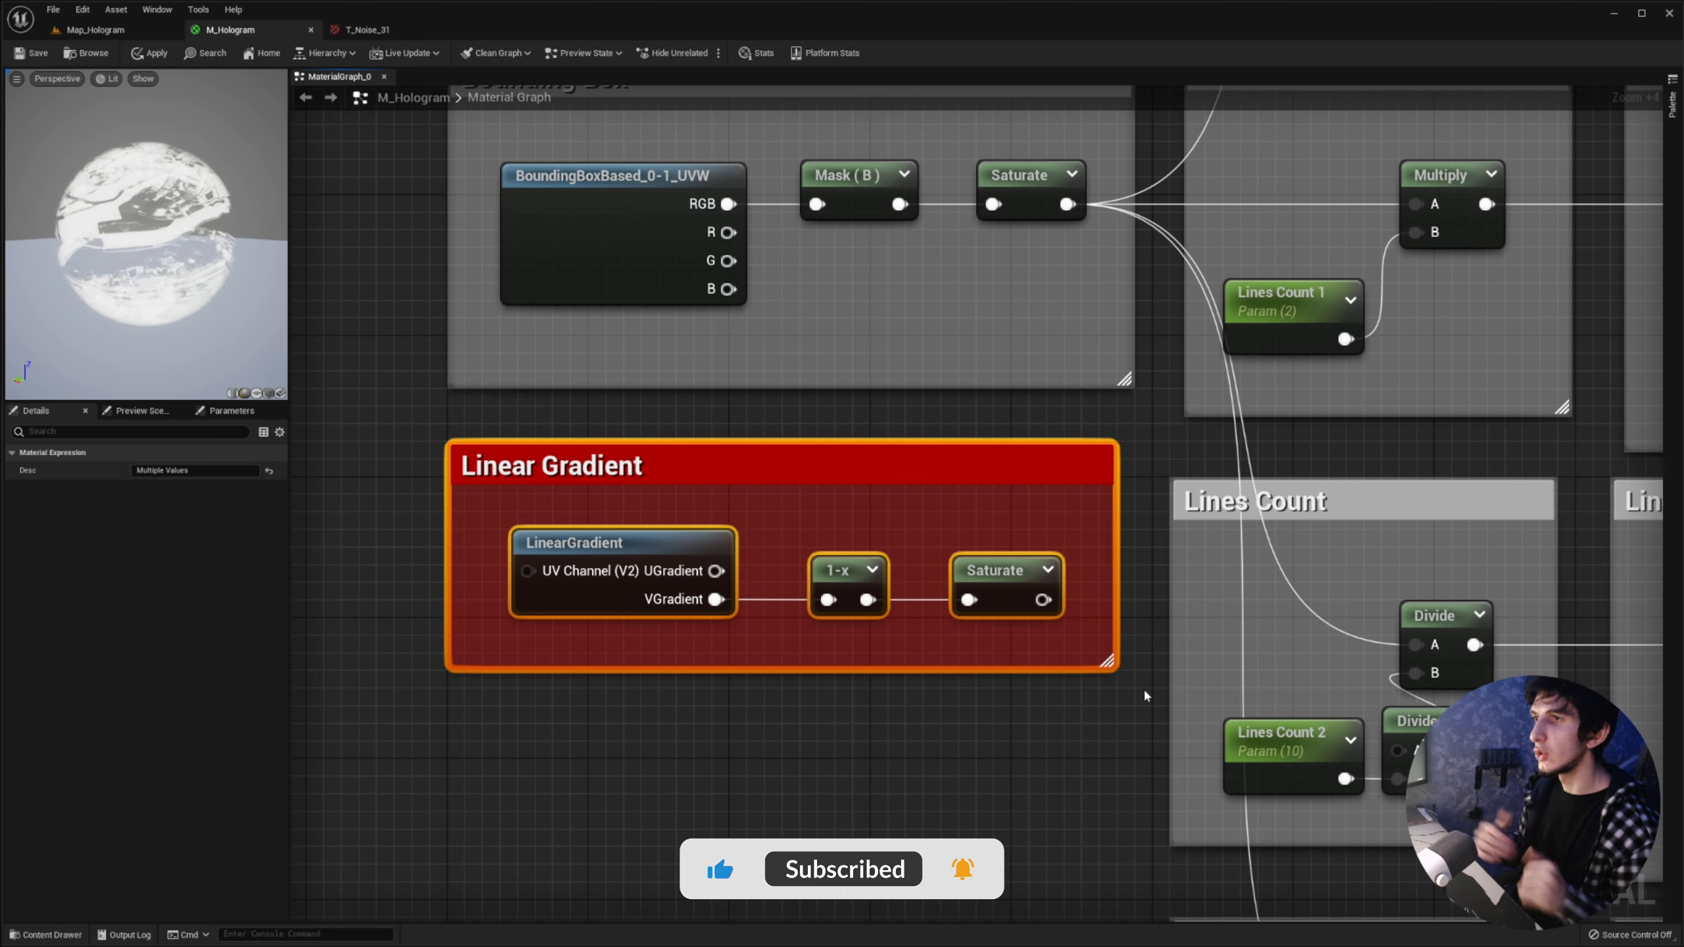
{"action": "left_click", "coordinate": [1004, 571]}
{"action": "key", "text": "space"}
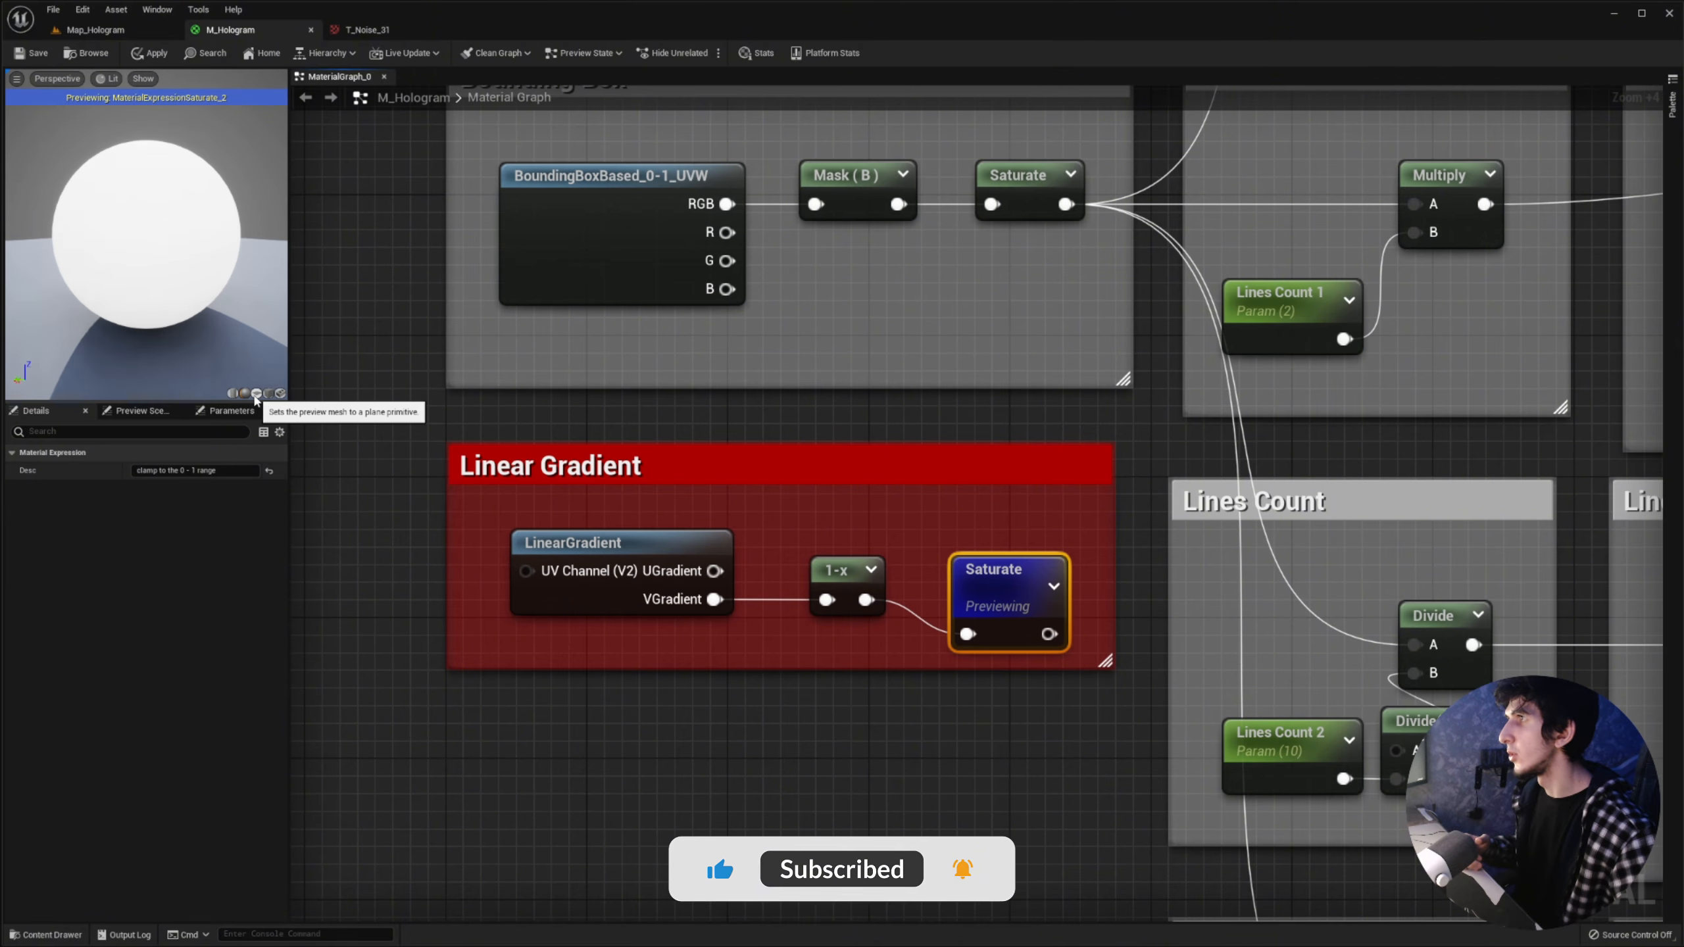
{"action": "left_click", "coordinate": [256, 394]}
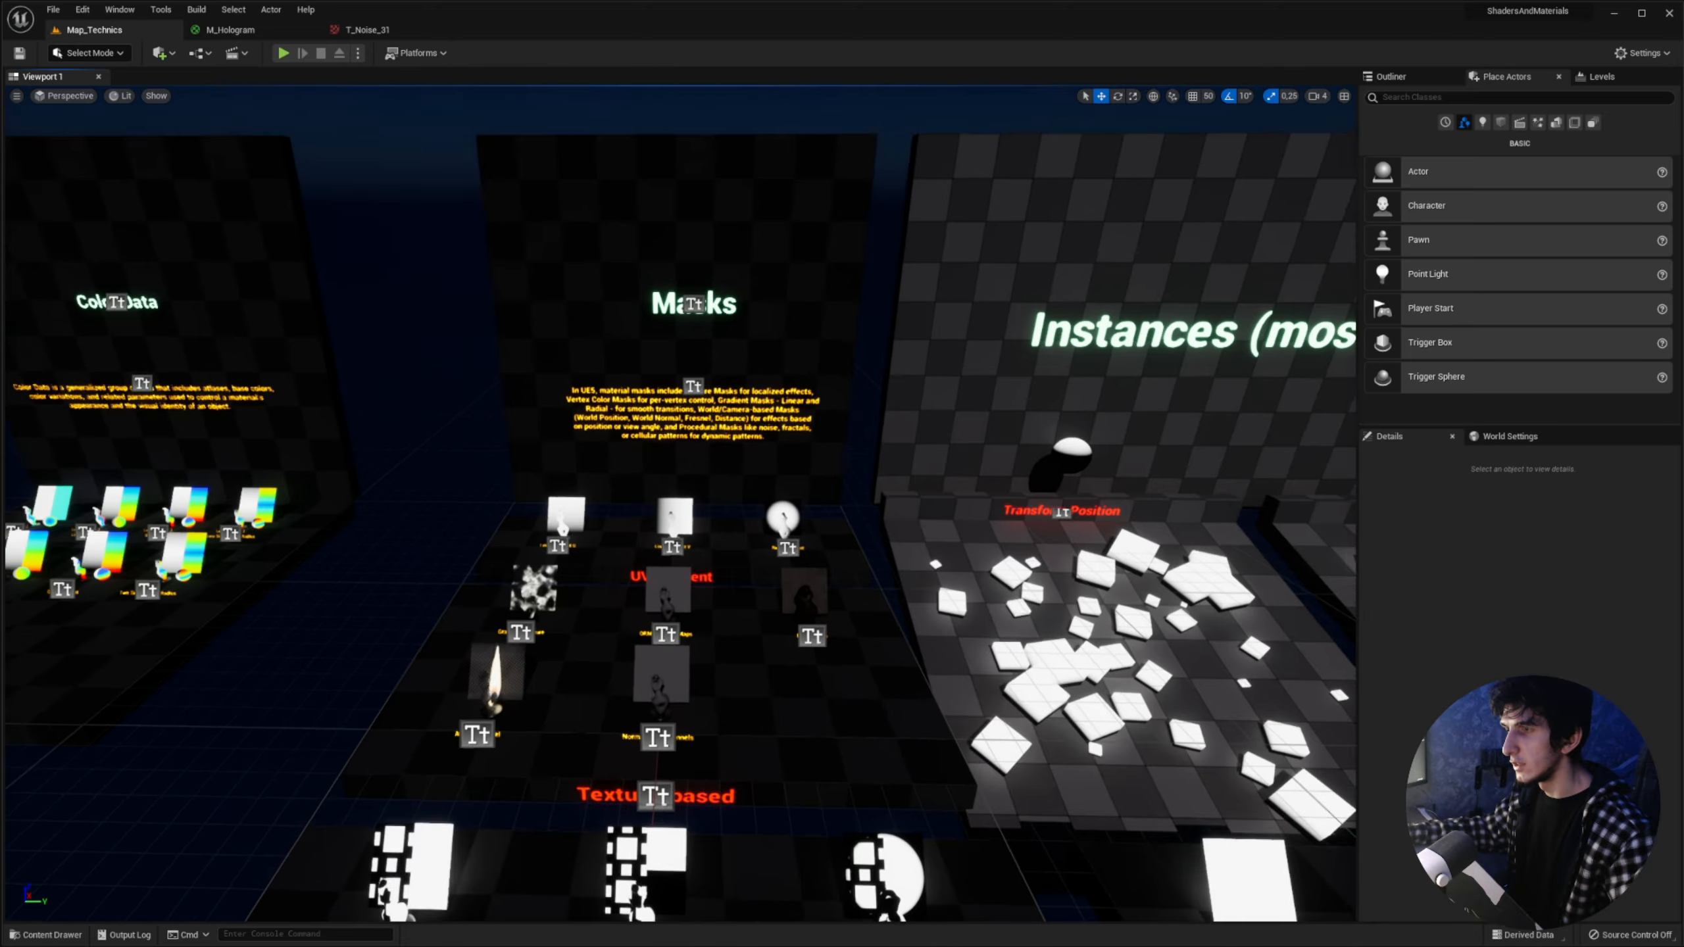
Step: Look over the Masks examples in the Map_Technics level and return to the M_Hologram graph
{"action": "right_click_drag", "start_coordinate": [616, 677], "coordinate": [633, 753]}
{"action": "left_click", "coordinate": [243, 30]}
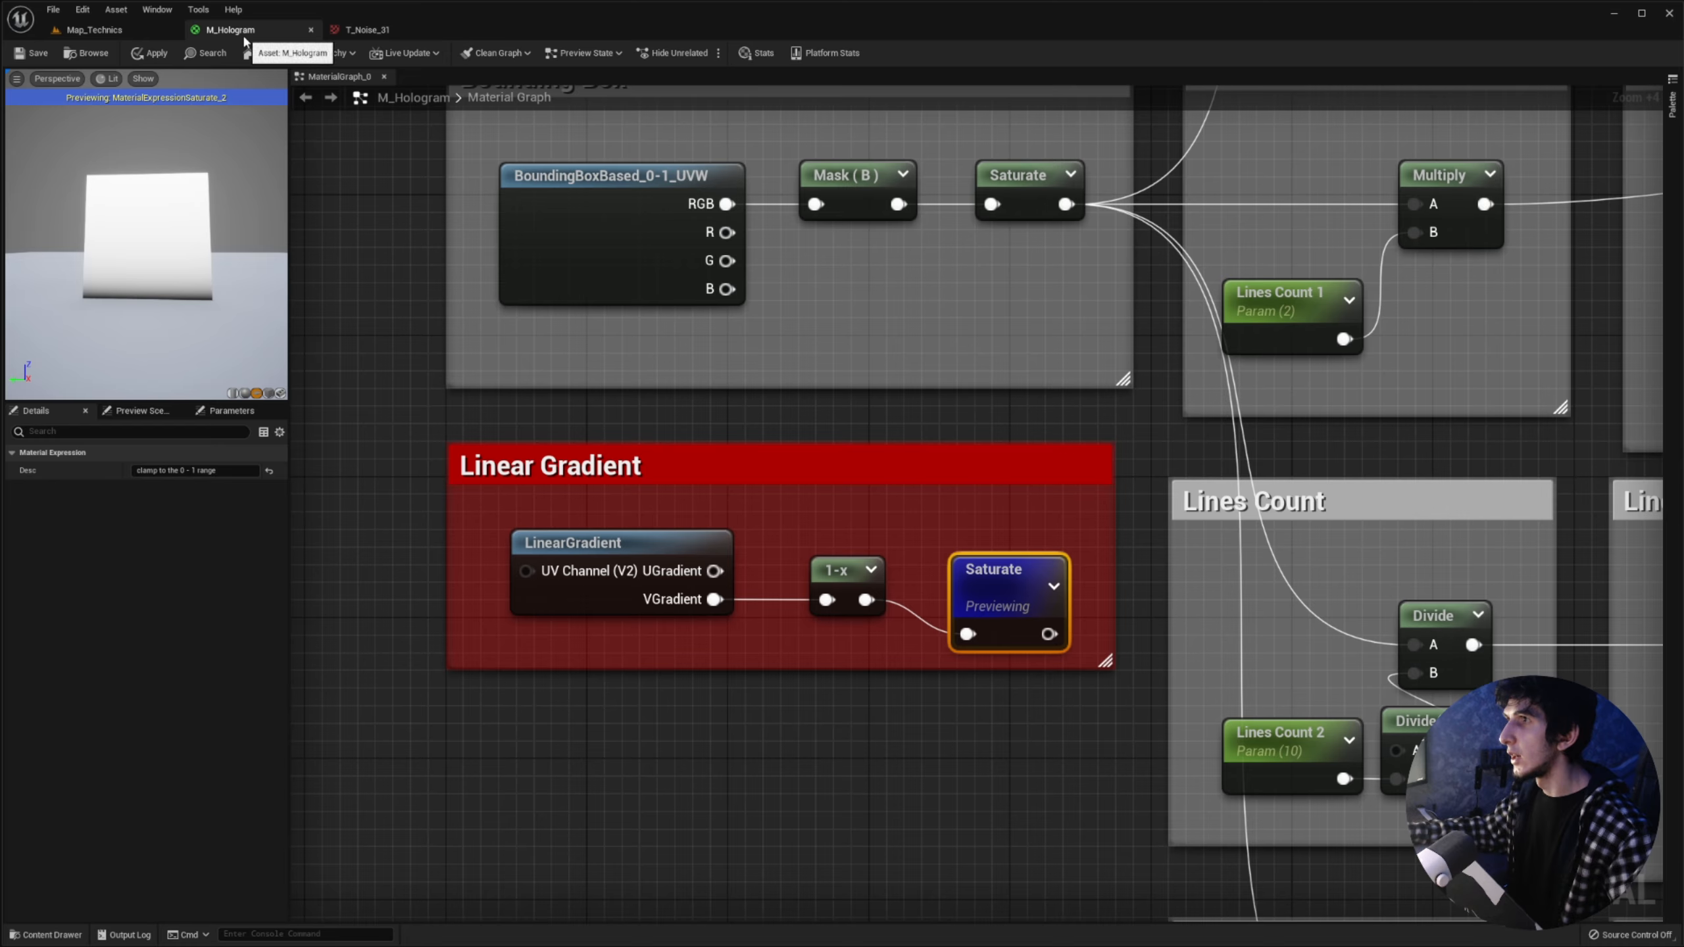
{"action": "mouse_move", "coordinate": [896, 385]}
{"action": "right_mouse_down"}
{"action": "mouse_move", "coordinate": [895, 350]}
{"action": "mouse_move", "coordinate": [938, 348]}
{"action": "mouse_move", "coordinate": [909, 363]}
{"action": "right_mouse_up"}
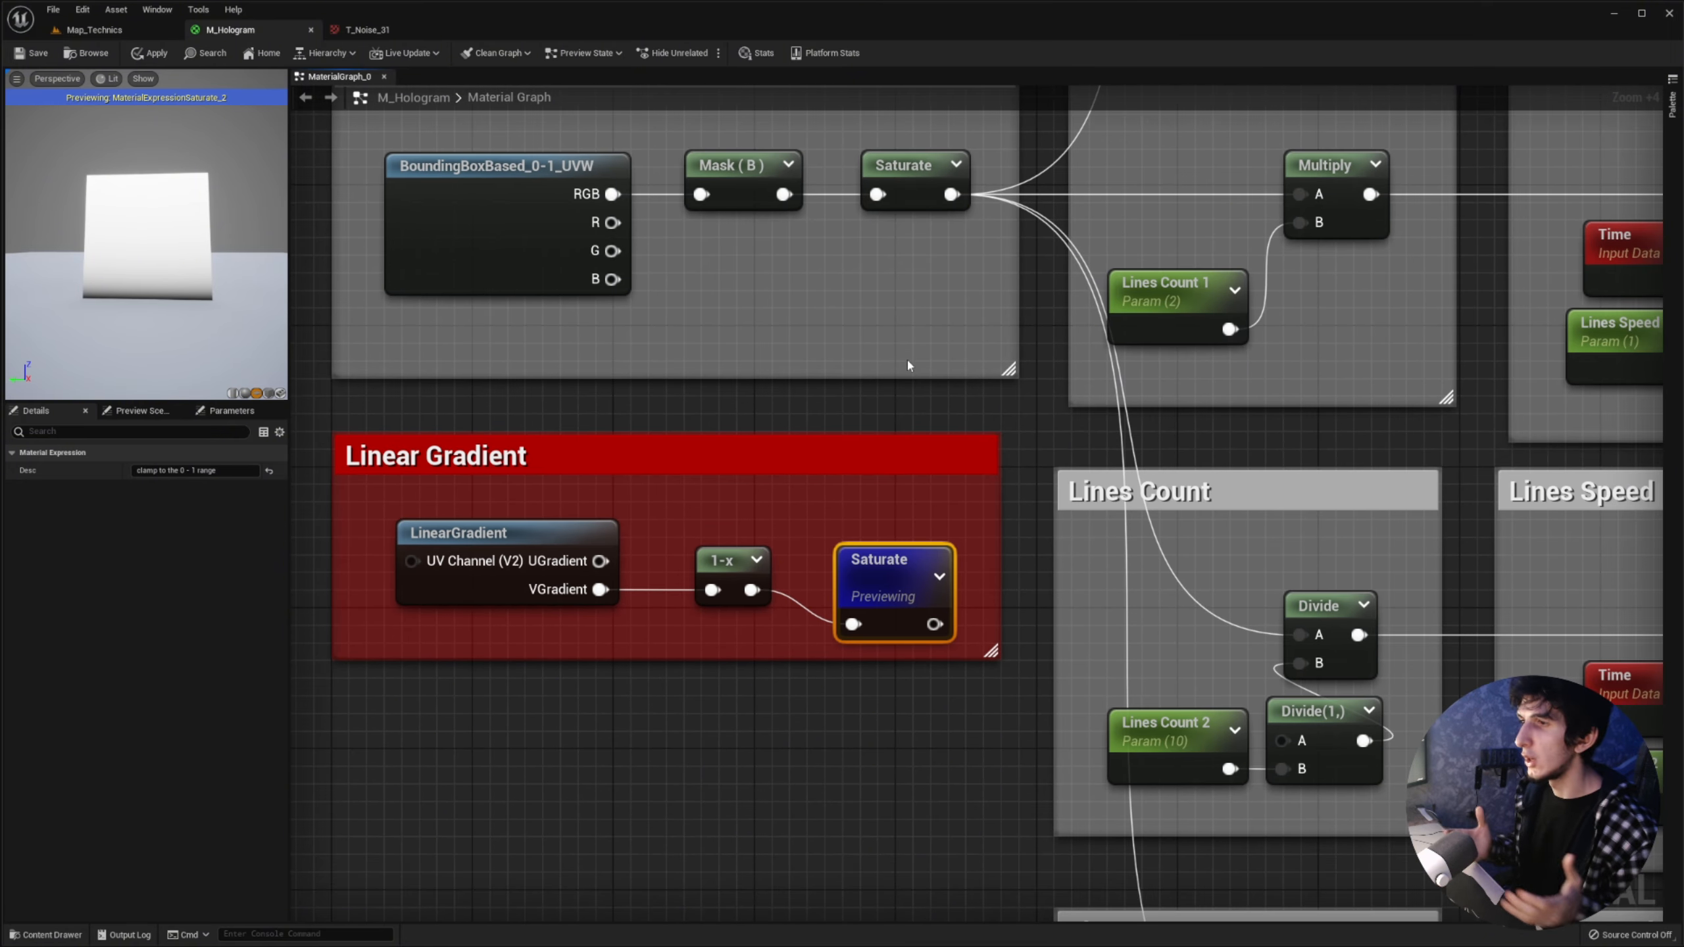
Step: Start previewing the Saturate node of the Bounding Box group and select the BoundingBoxBased_0-1_UVW node
{"action": "left_click", "coordinate": [903, 165]}
{"action": "key", "text": "space"}
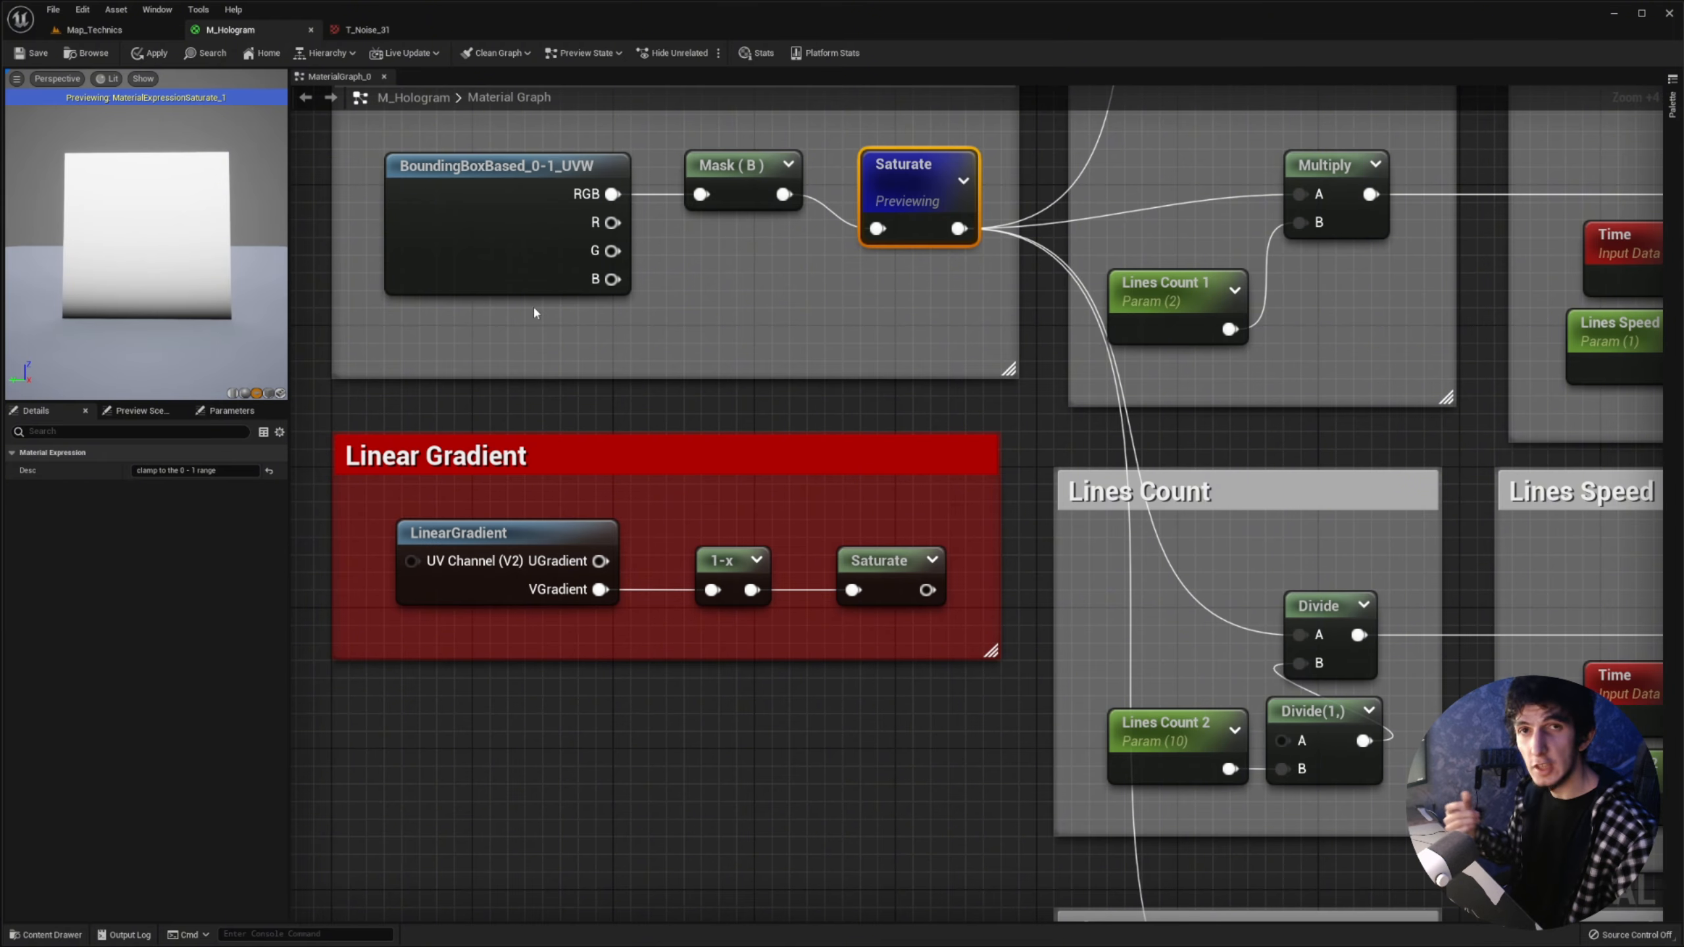
{"action": "scroll", "coordinate": [837, 303], "scroll_direction": "down", "scroll_amount": 1}
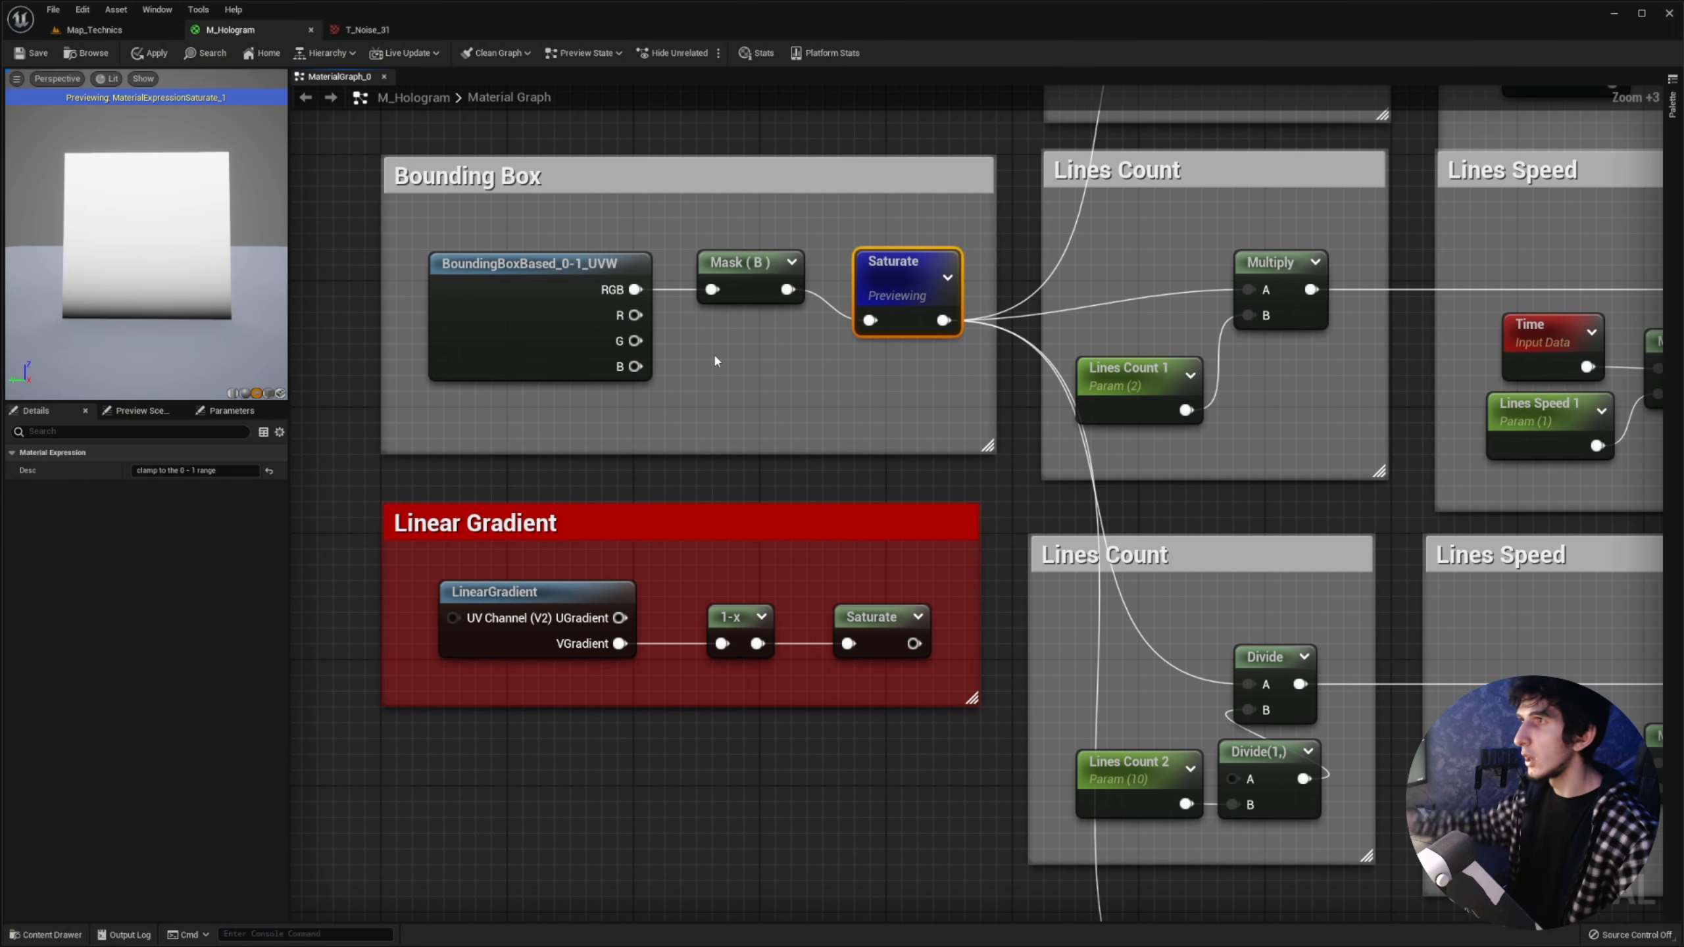
{"action": "left_click", "coordinate": [623, 332]}
Step: In Map_Technics, select and focus the statue of the Linear Gradient V example and look at the viewport's advanced show flags
{"action": "left_click", "coordinate": [125, 29]}
{"action": "right_click_drag", "start_coordinate": [695, 233], "coordinate": [624, 432]}
{"action": "left_click", "coordinate": [624, 432]}
{"action": "key", "text": "f"}
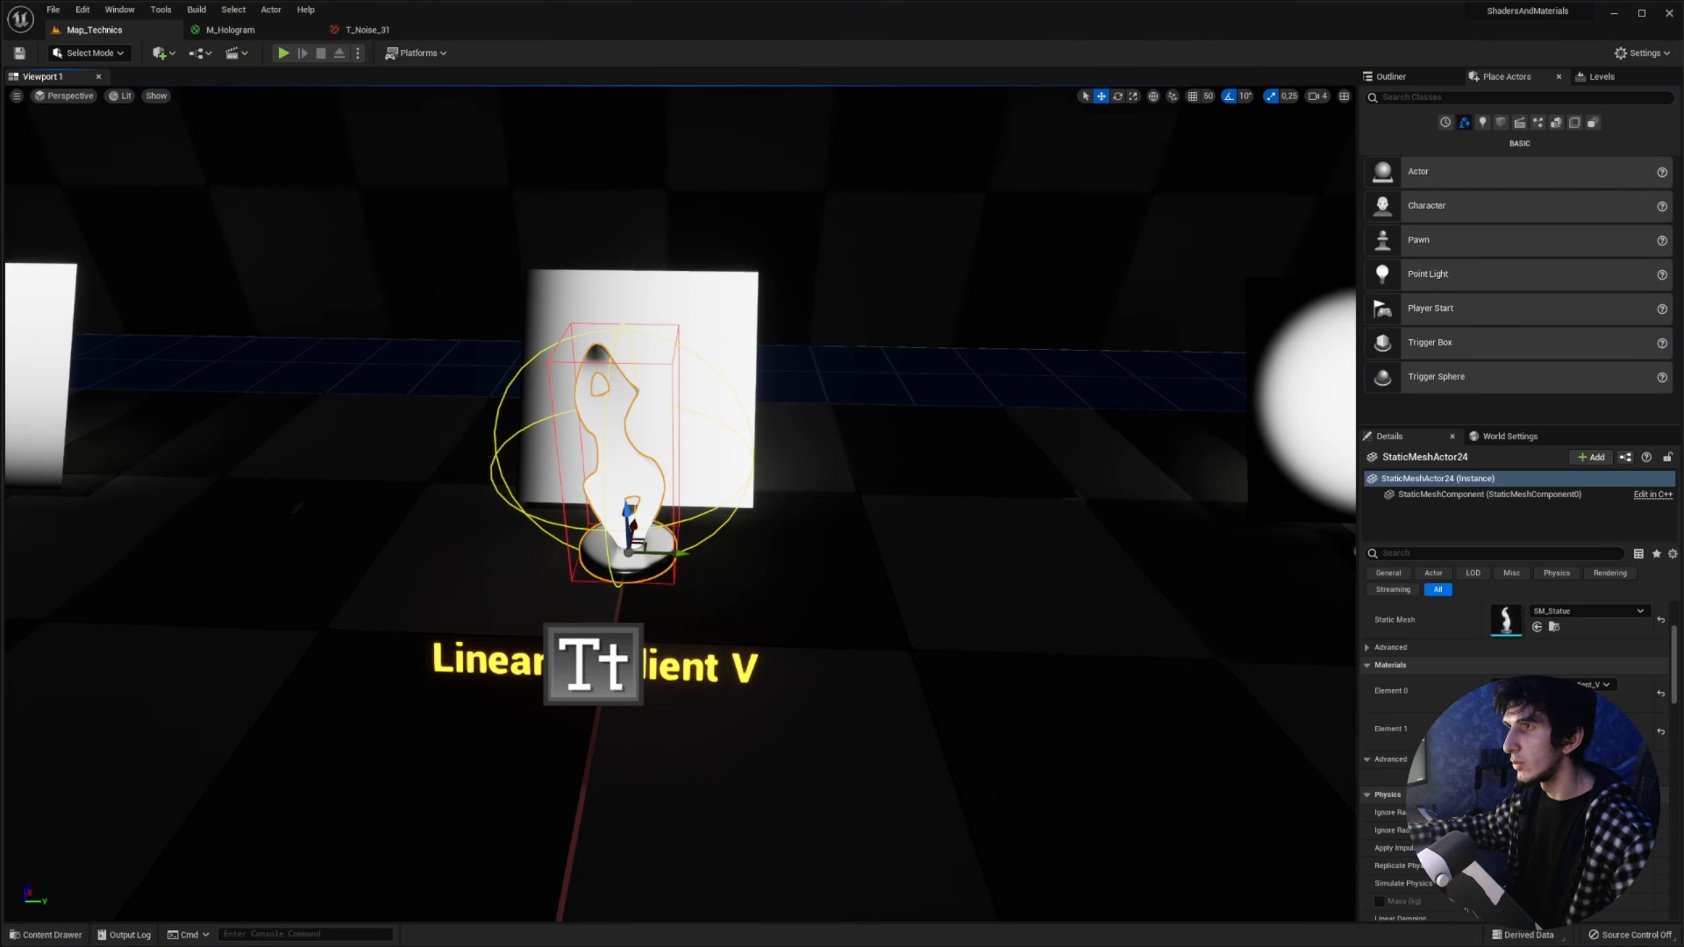
{"action": "scroll", "coordinate": [220, 106], "scroll_direction": "up", "scroll_amount": 2}
{"action": "left_click", "coordinate": [157, 96]}
{"action": "mouse_move", "coordinate": [204, 478]}
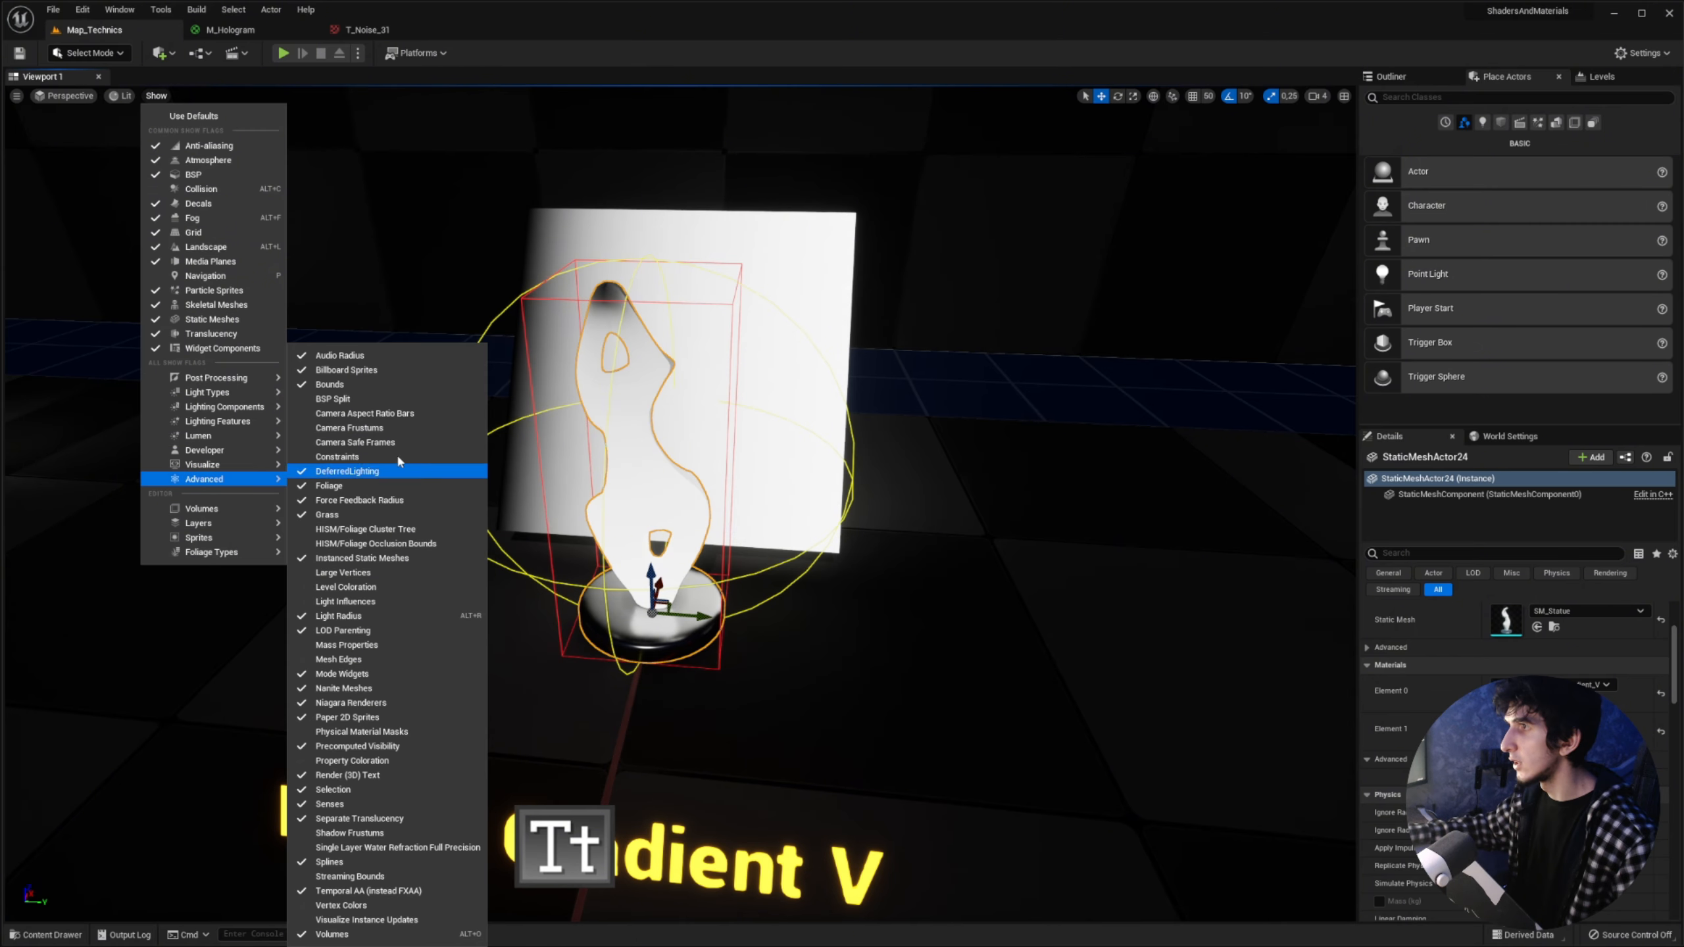
{"action": "key", "text": "Escape"}
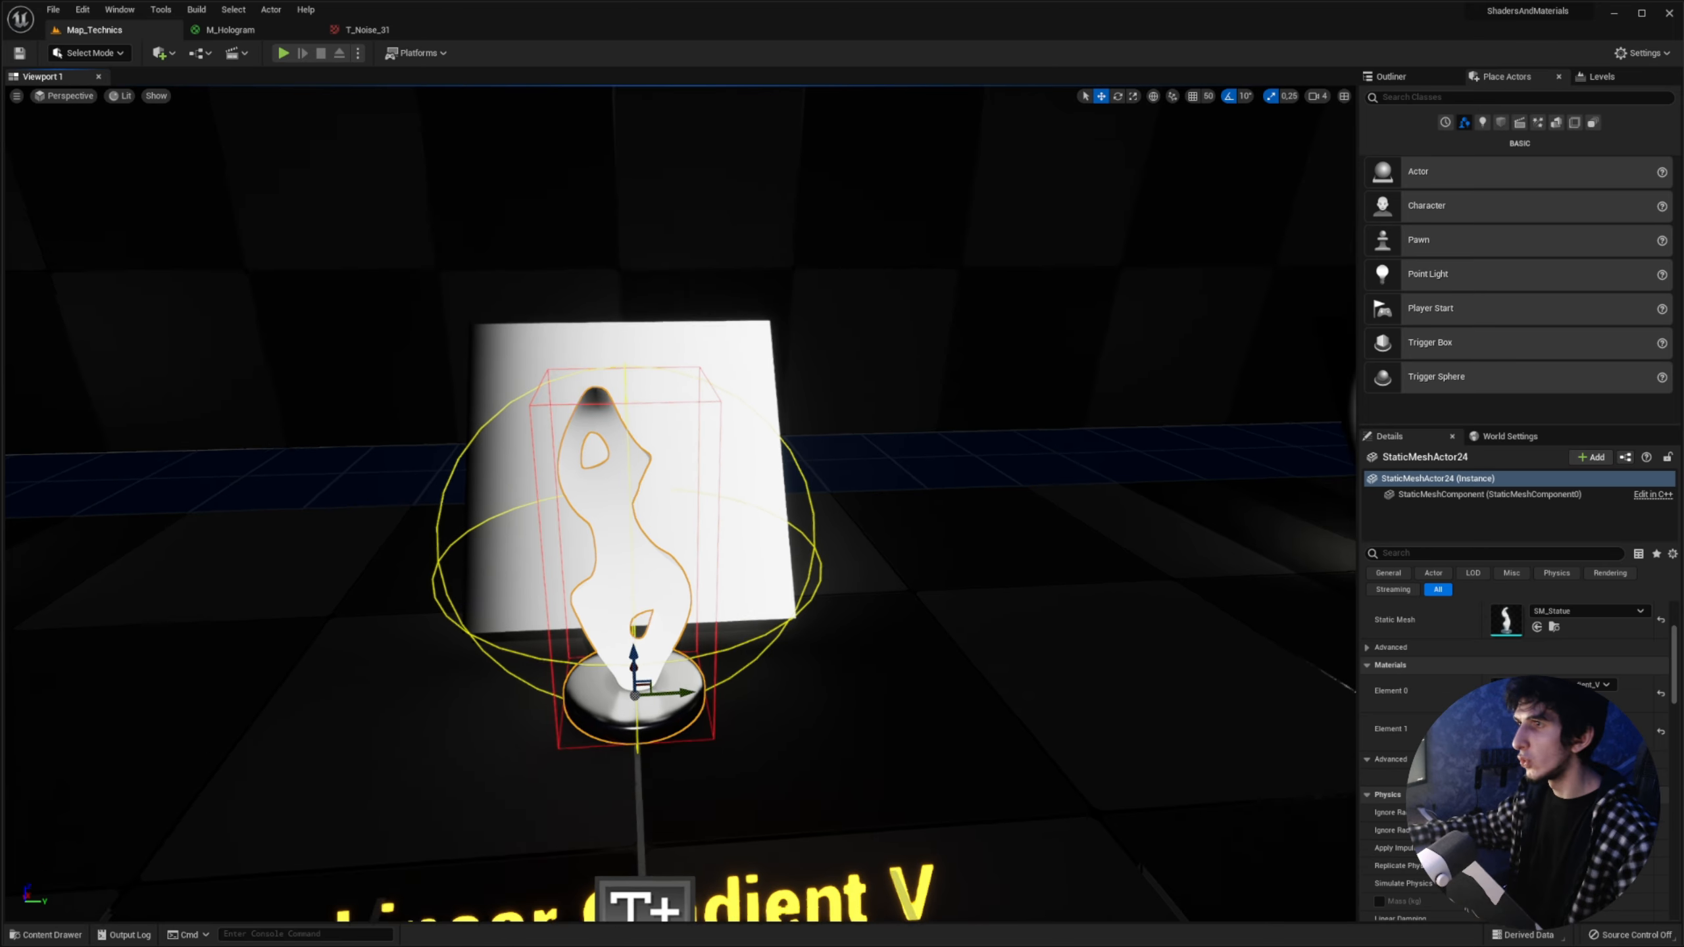
Step: Capture the area around the statue, mark its bounding-box directions and extents in red, and discard the capture
{"action": "key", "text": "Print"}
{"action": "left_click_drag", "start_coordinate": [444, 247], "coordinate": [857, 781]}
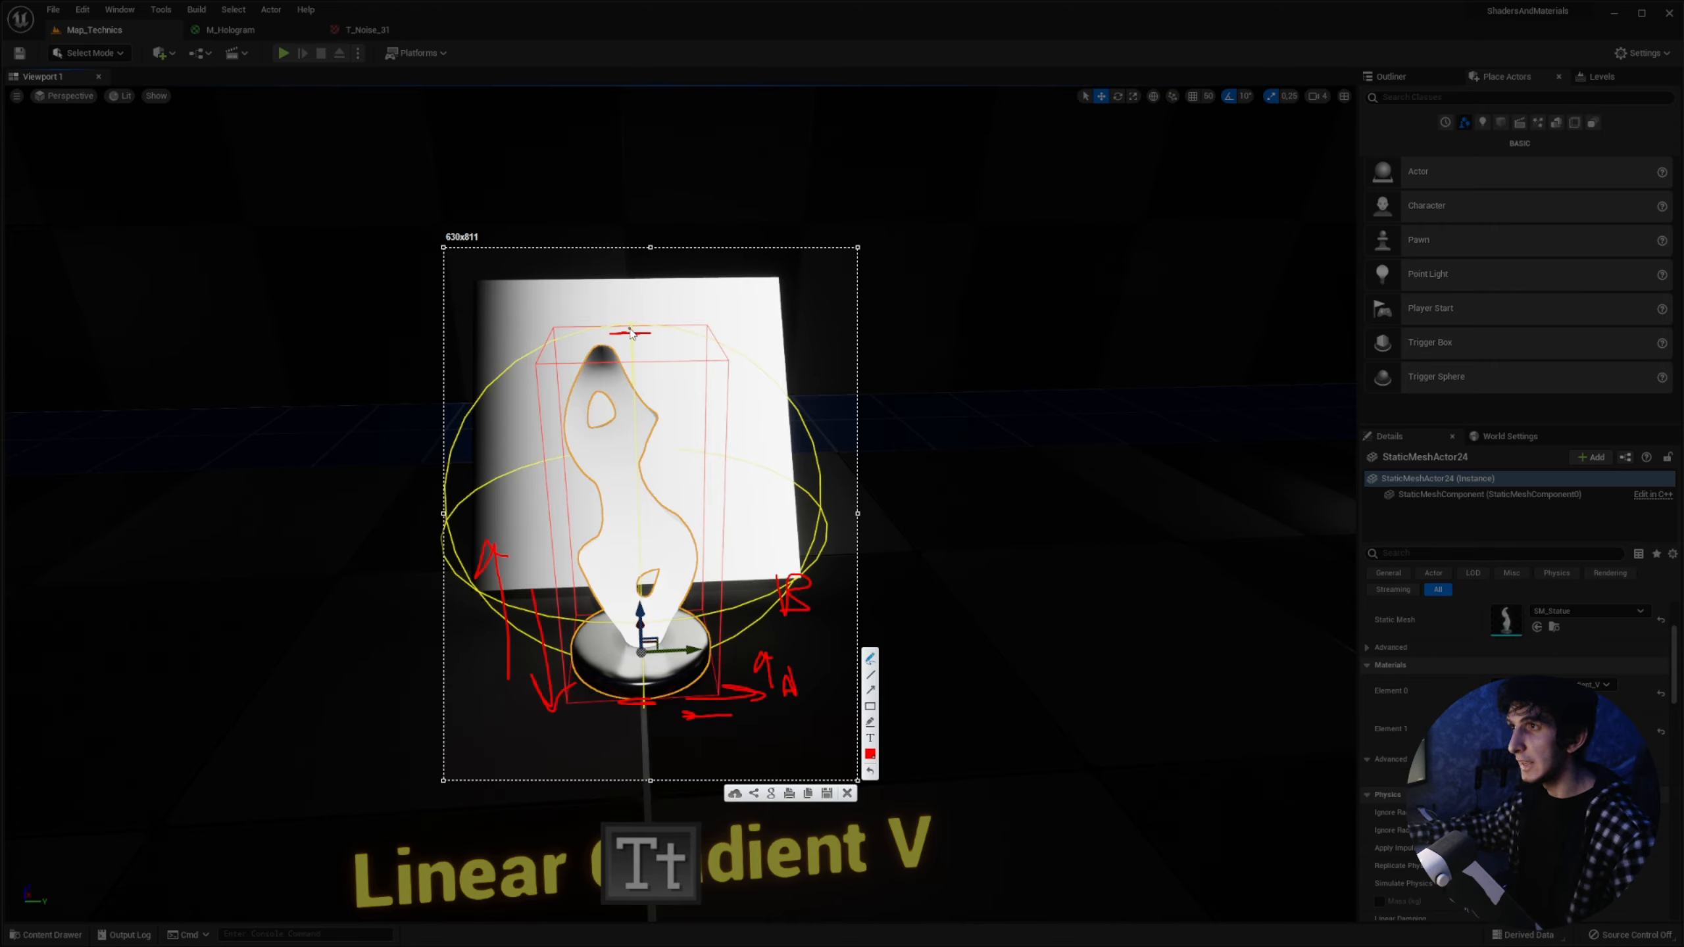
{"action": "left_click_drag", "start_coordinate": [633, 701], "coordinate": [621, 340]}
{"action": "key", "text": "Escape"}
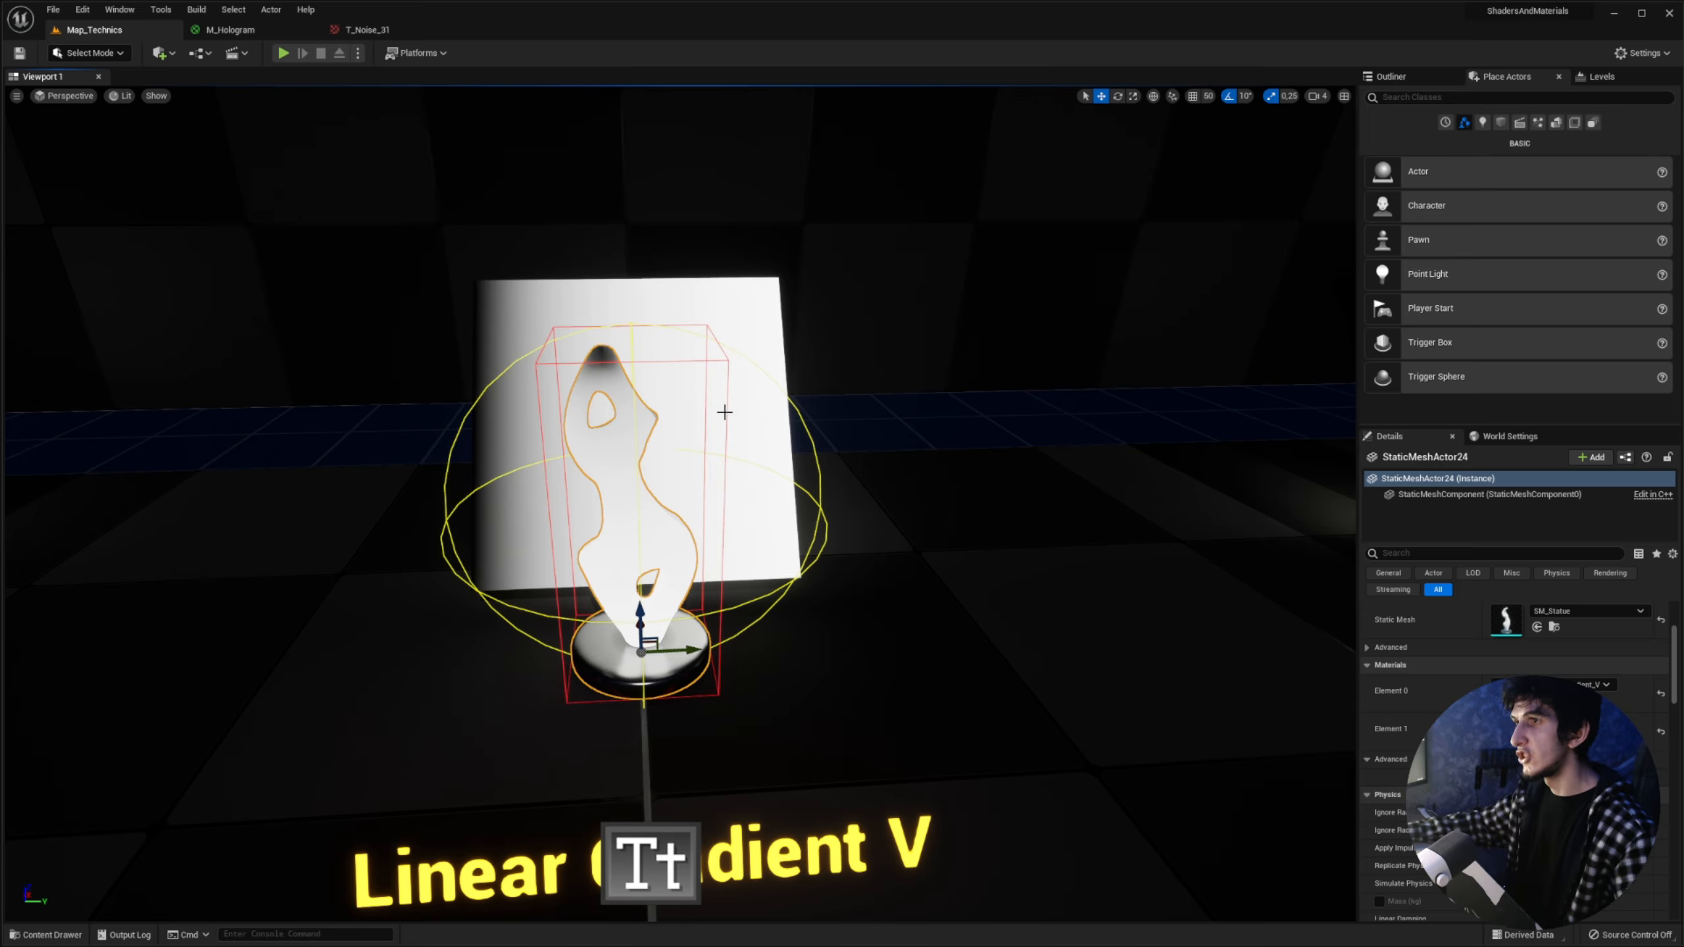
Step: Open the Map_Hologram level from the Maps folder
{"action": "scroll", "coordinate": [722, 406], "scroll_direction": "down", "scroll_amount": 5}
{"action": "key", "text": "ctrl+space"}
{"action": "double_click", "coordinate": [411, 679]}
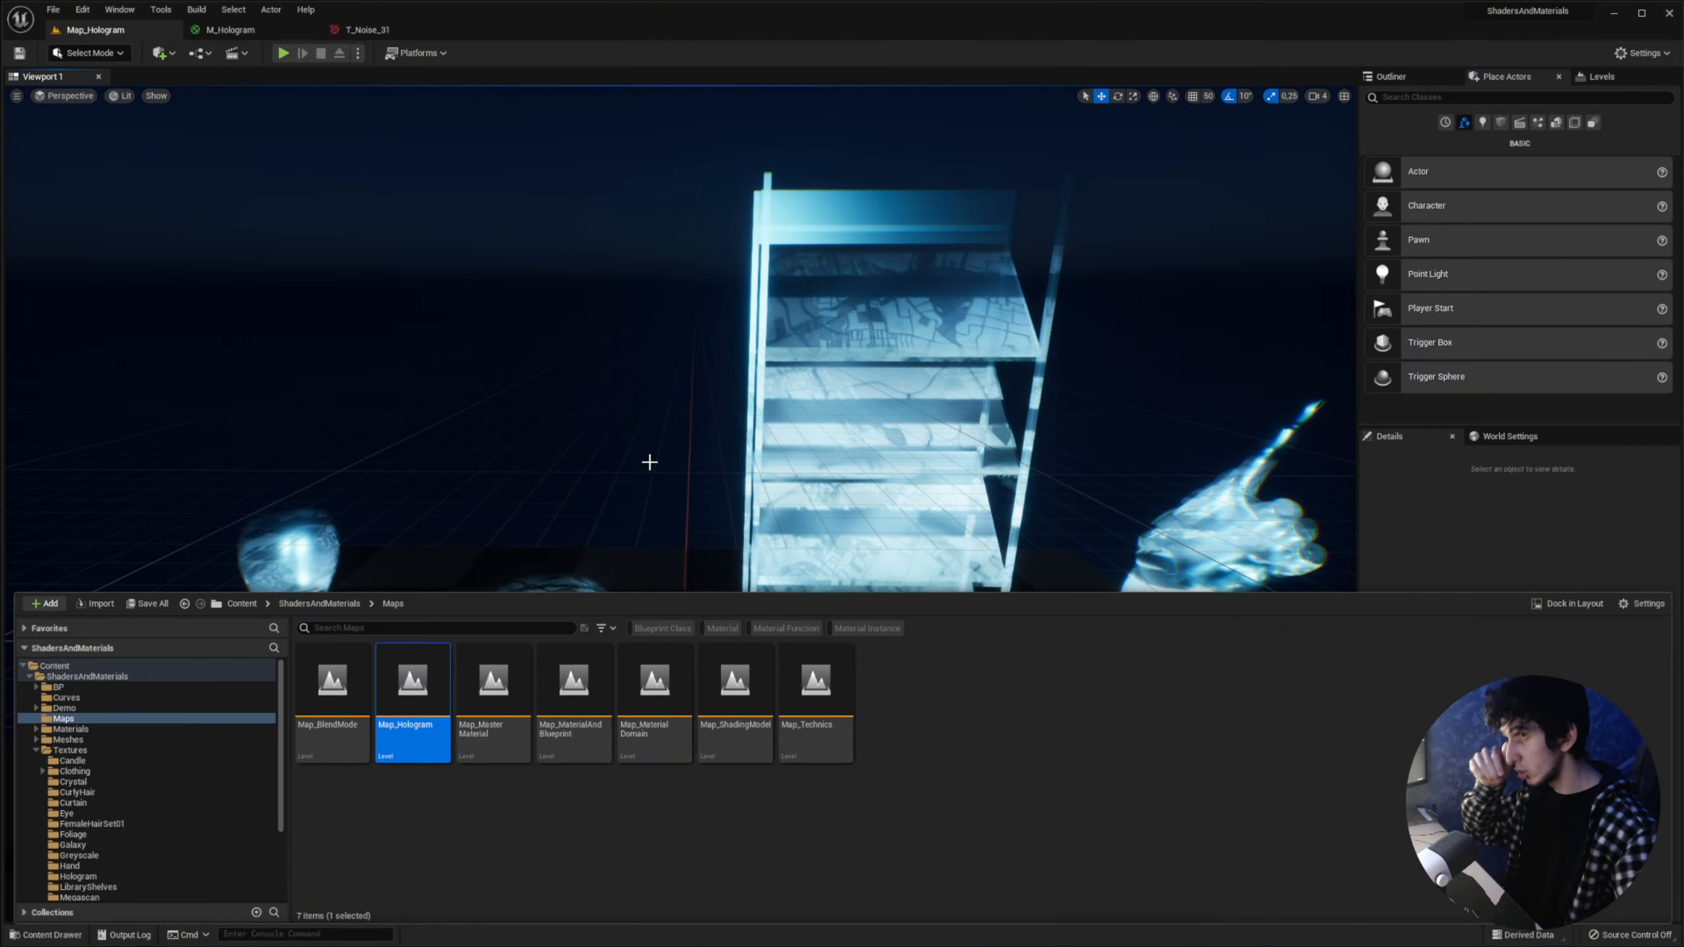
Step: Select the shelf, the pointing hand and the sphere in turn to compare the hologram on differently shaped meshes
{"action": "left_click", "coordinate": [881, 424]}
{"action": "scroll", "coordinate": [881, 424], "scroll_direction": "down", "scroll_amount": 5}
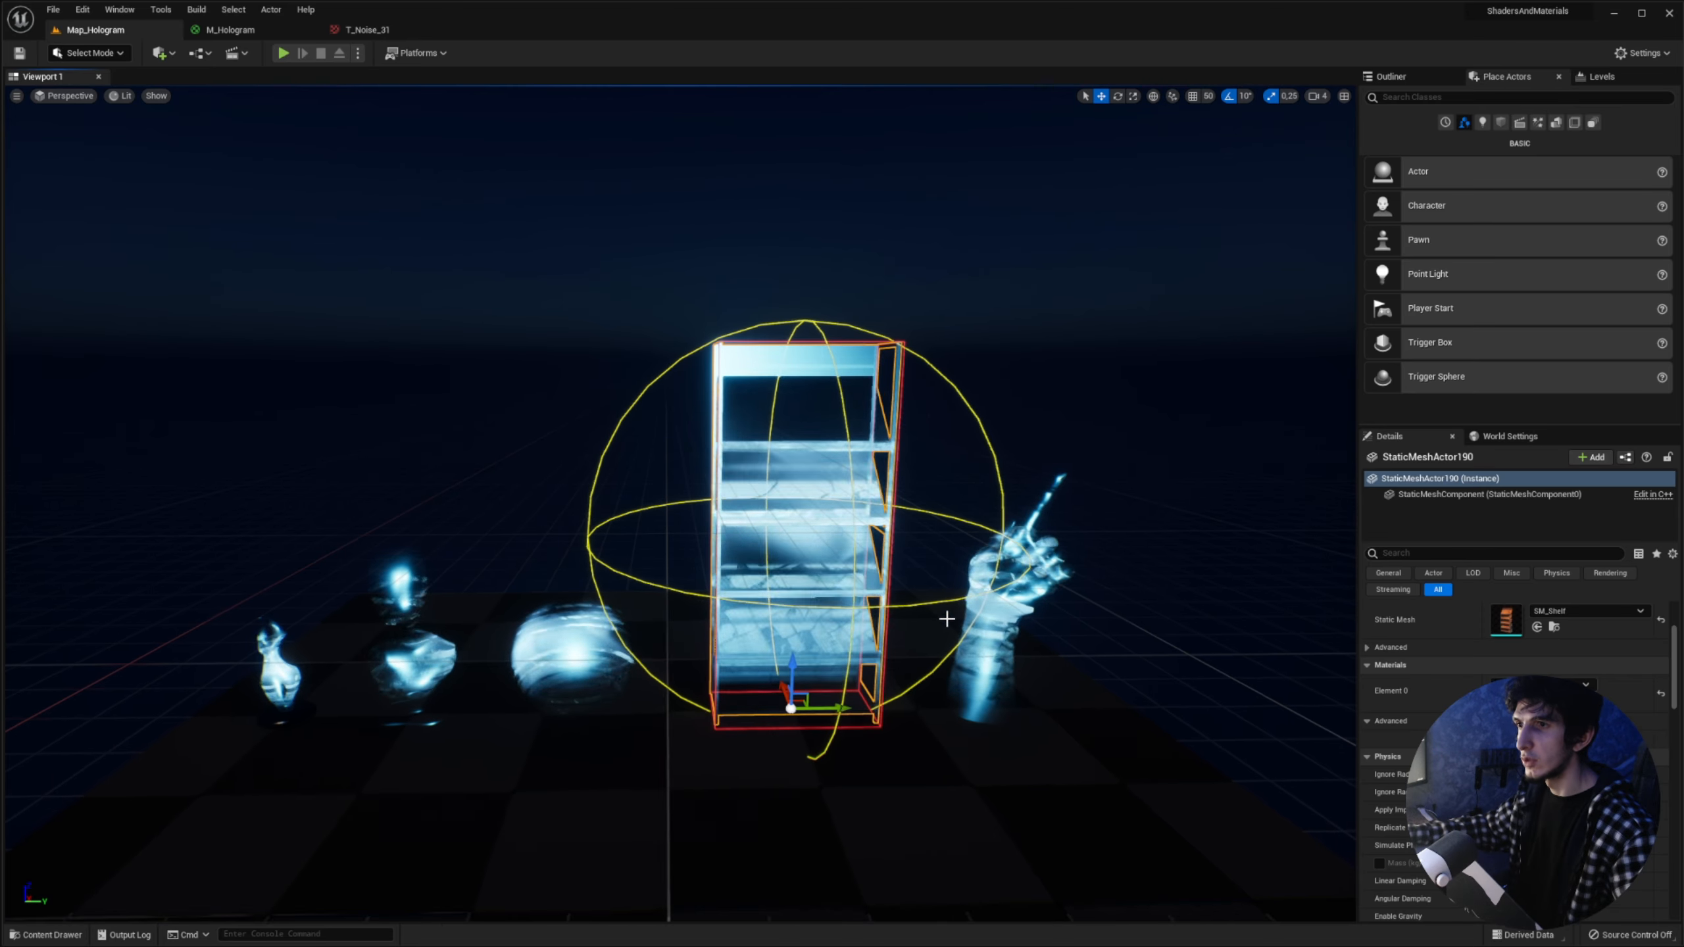
{"action": "left_click", "coordinate": [1024, 570]}
{"action": "left_click", "coordinate": [574, 653]}
{"action": "right_click_drag", "start_coordinate": [282, 648], "coordinate": [212, 645]}
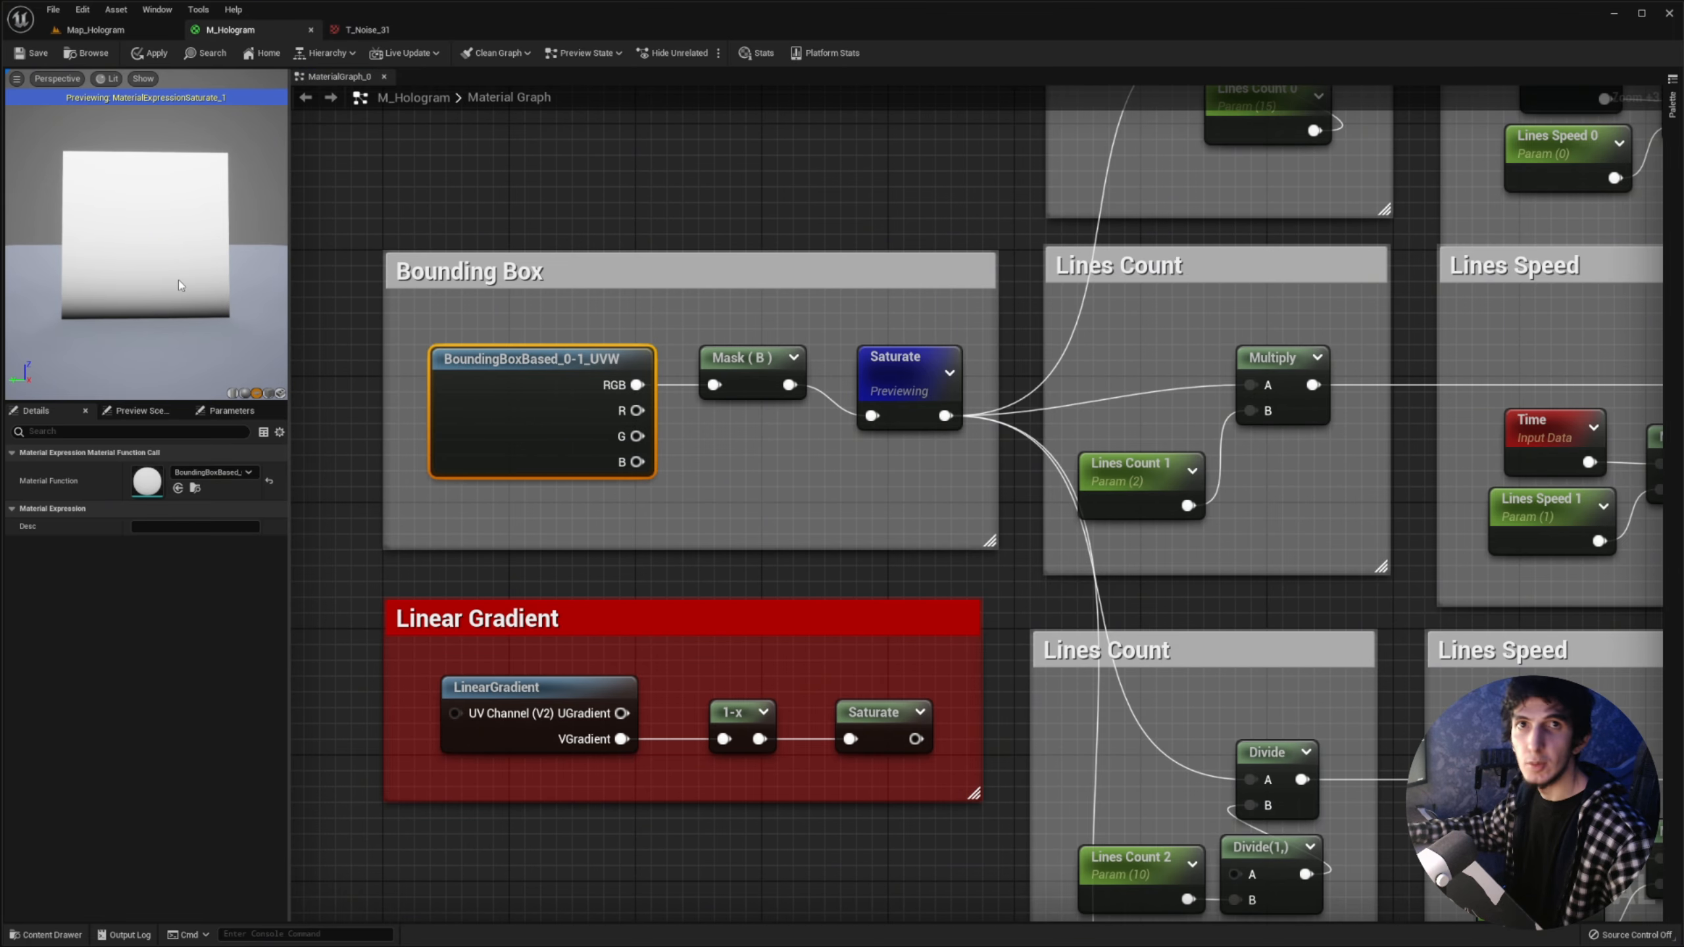
Step: In the M_Hologram graph, stop previewing the Bounding Box Saturate node and start previewing it again
{"action": "right_click_drag", "start_coordinate": [937, 396], "coordinate": [823, 449]}
{"action": "left_click", "coordinate": [708, 457]}
{"action": "key", "text": "space"}
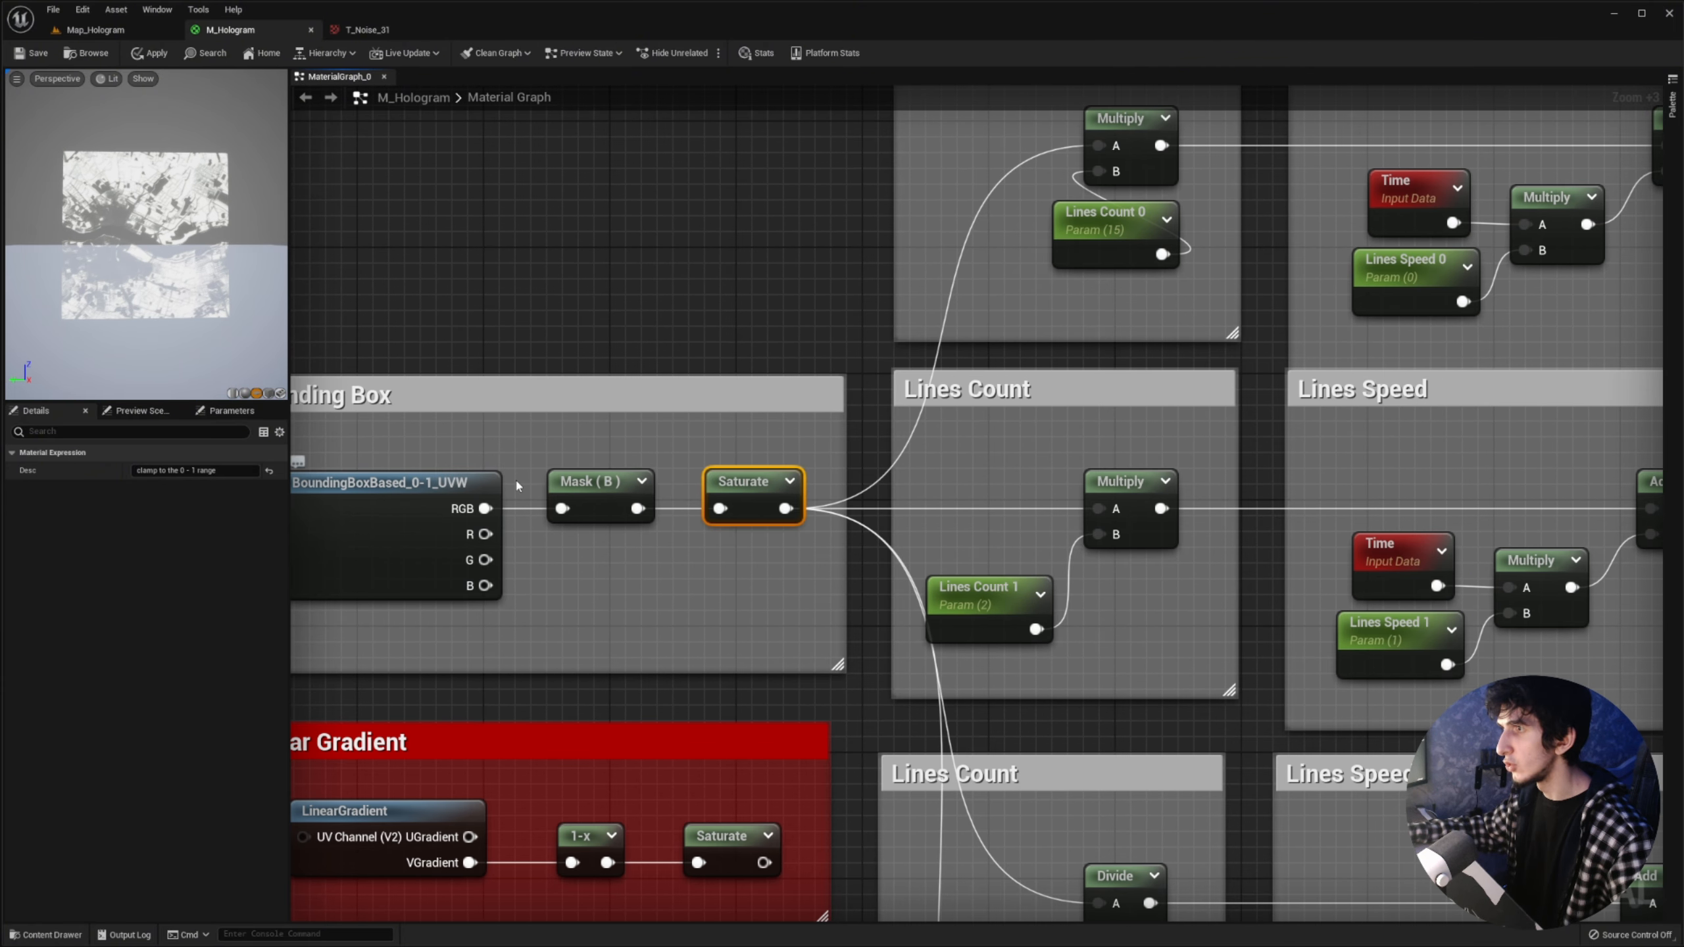
{"action": "right_click", "coordinate": [741, 483]}
{"action": "left_click", "coordinate": [785, 499]}
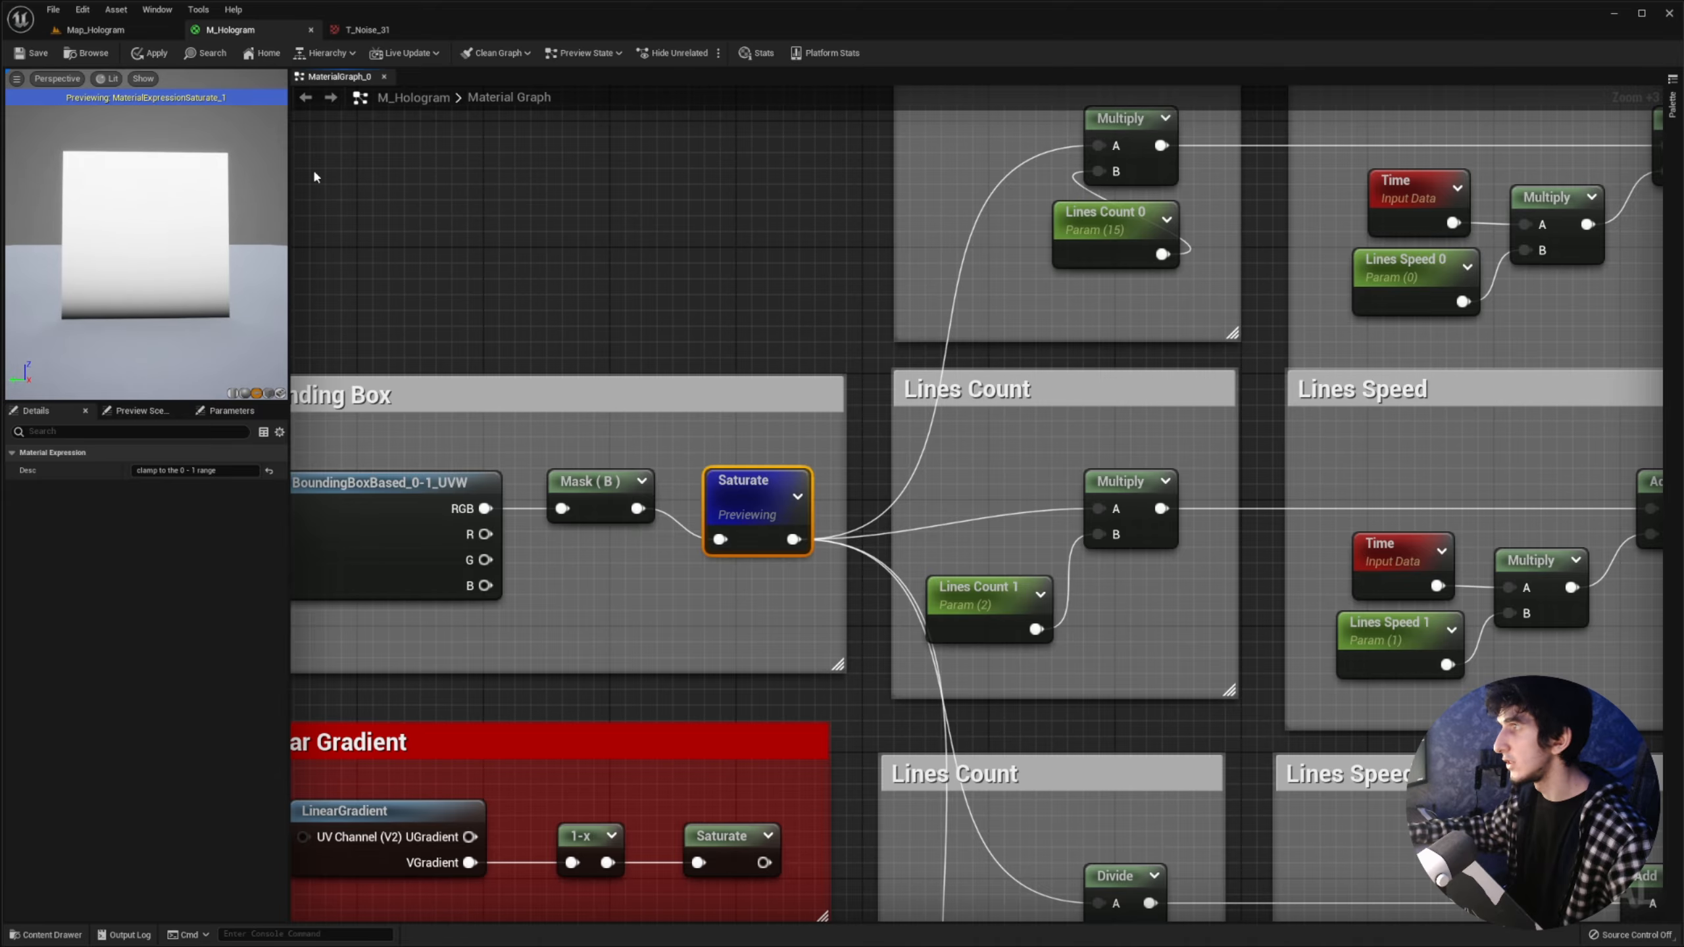
Step: Inspect the Lines Count 0 parameter and mark the gradient's ends as 0 and 15 on a capture of the preview
{"action": "right_click_drag", "start_coordinate": [1132, 214], "coordinate": [894, 320]}
{"action": "left_click", "coordinate": [883, 329]}
{"action": "right_click", "coordinate": [884, 228]}
{"action": "left_click", "coordinate": [865, 332]}
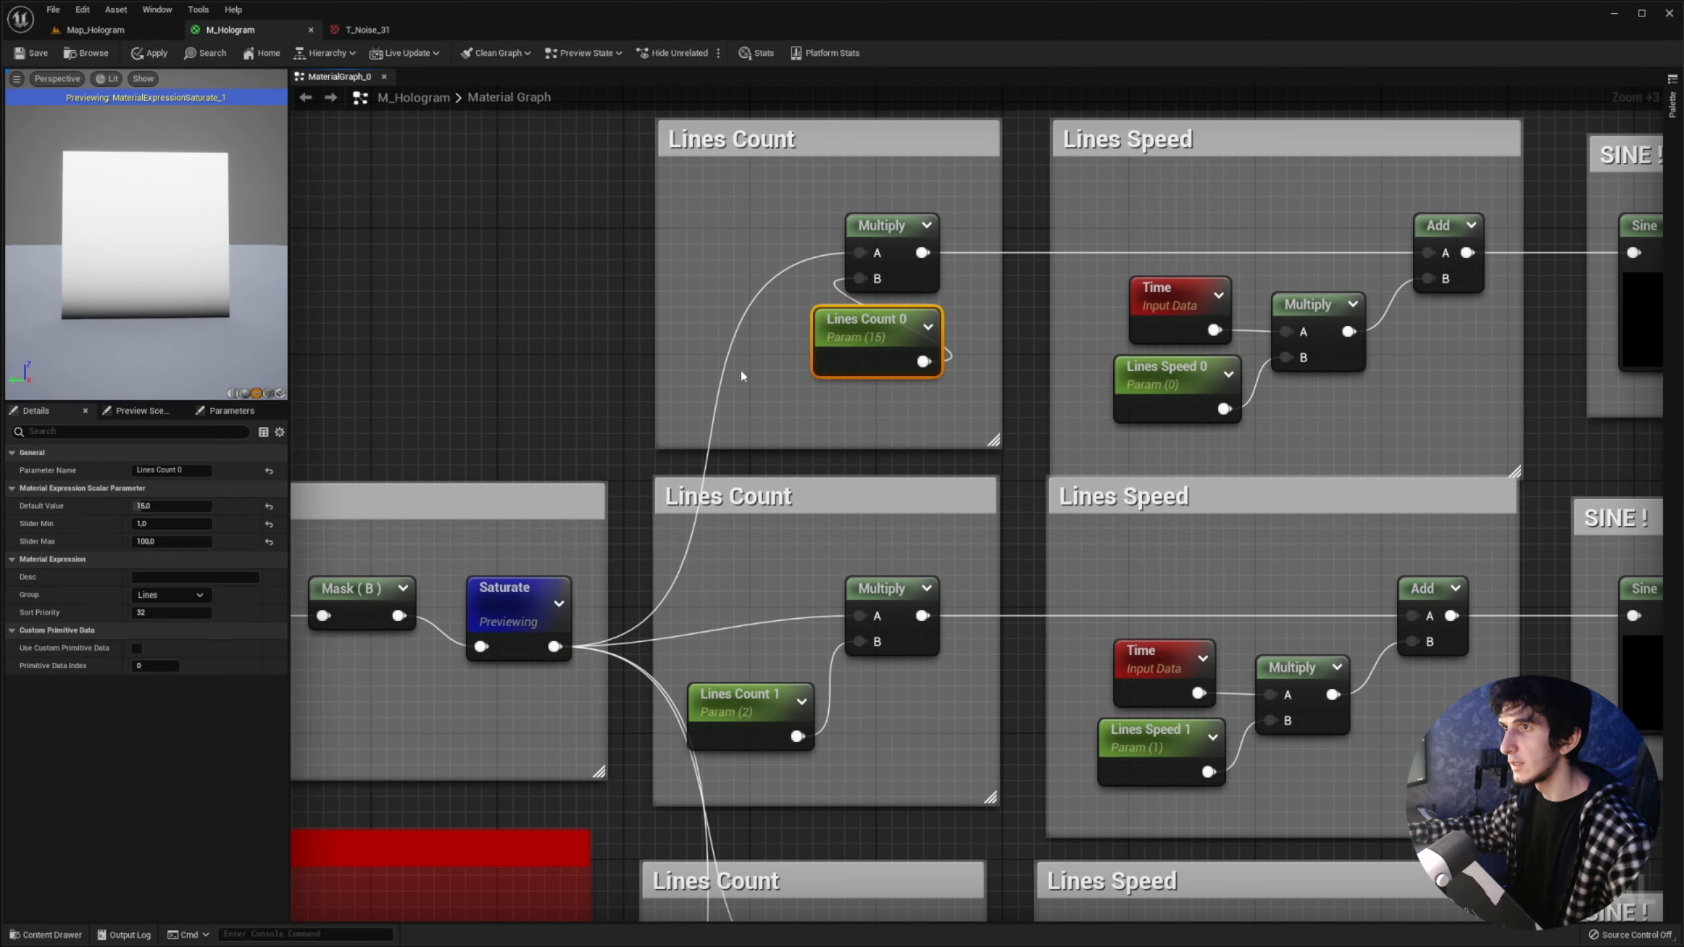
{"action": "key", "text": "Print"}
{"action": "mouse_move", "coordinate": [15, 115]}
{"action": "left_mouse_down"}
{"action": "mouse_move", "coordinate": [303, 369]}
{"action": "mouse_move", "coordinate": [233, 305]}
{"action": "left_mouse_up"}
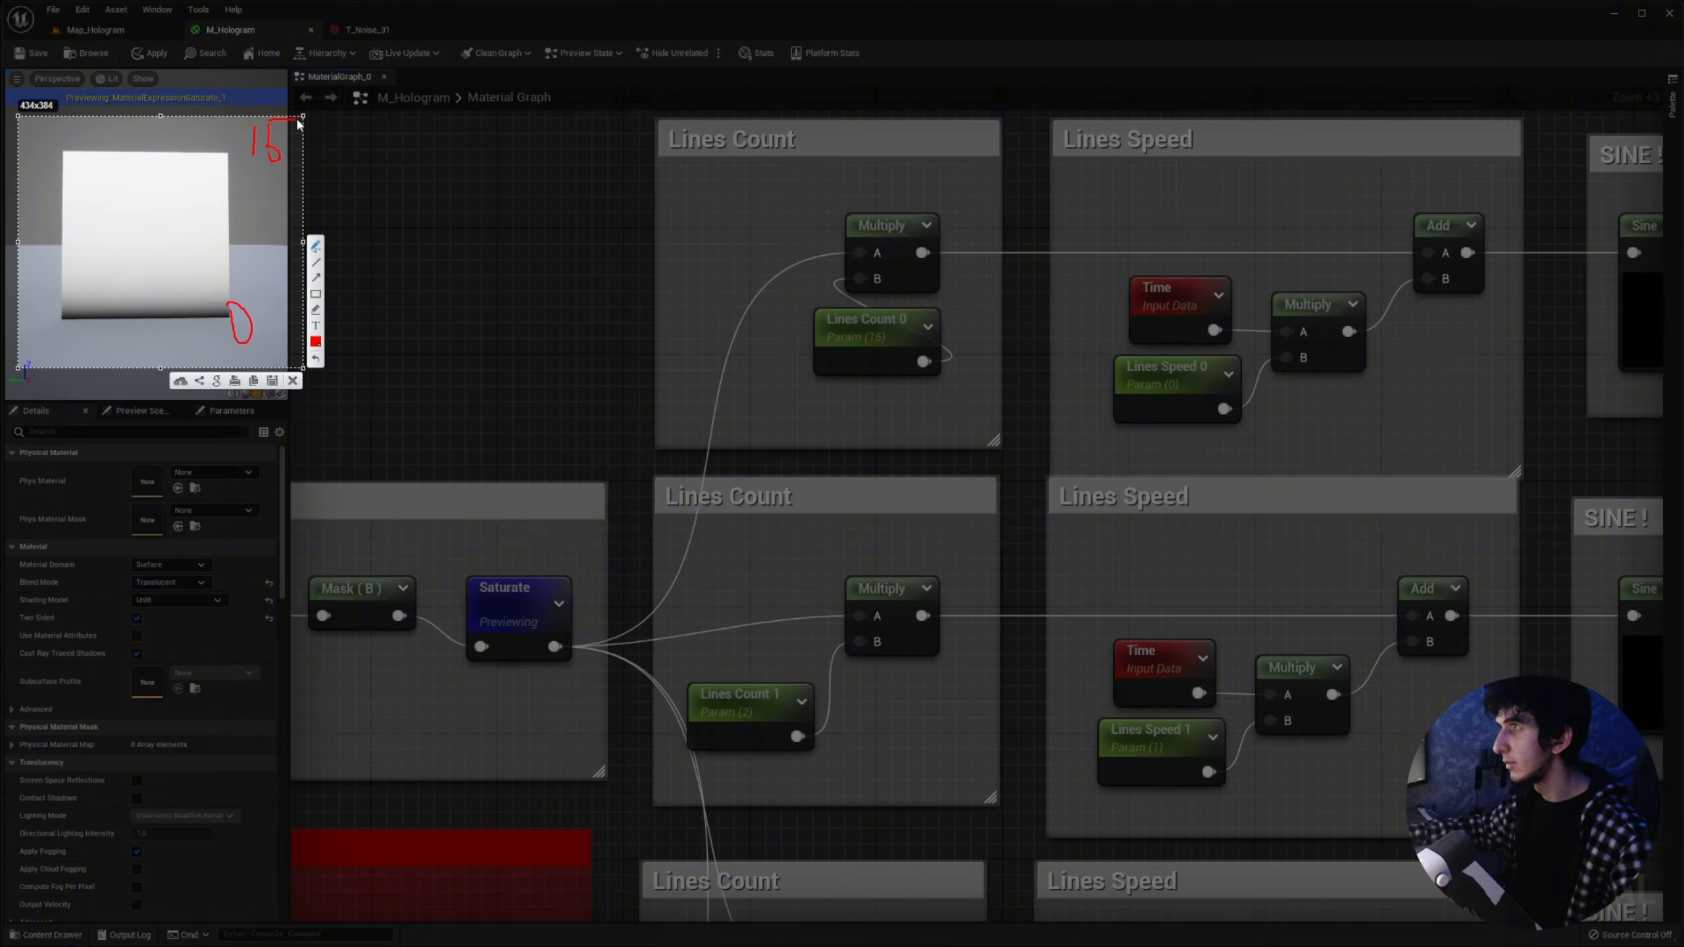
Step: Connect the Lines Count 0 Multiply directly to the first Sine node, bypassing the Add, and start previewing Sine
{"action": "left_click_drag", "start_coordinate": [459, 287], "coordinate": [1173, 288]}
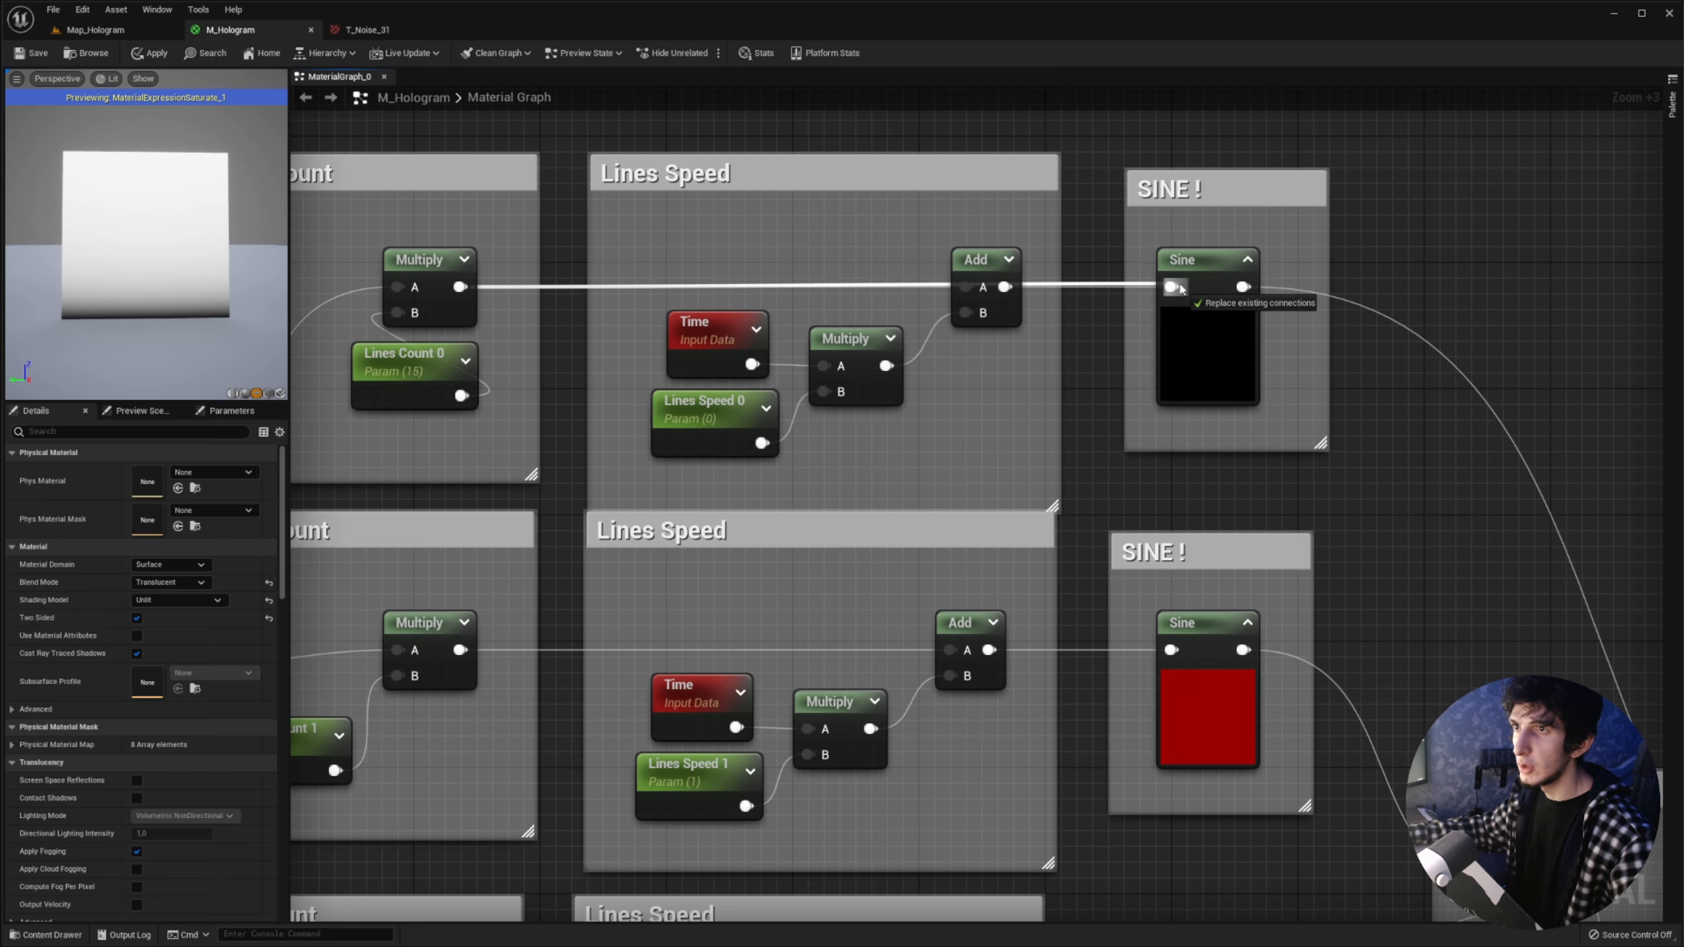
{"action": "right_click", "coordinate": [1192, 267]}
{"action": "left_click", "coordinate": [1222, 286]}
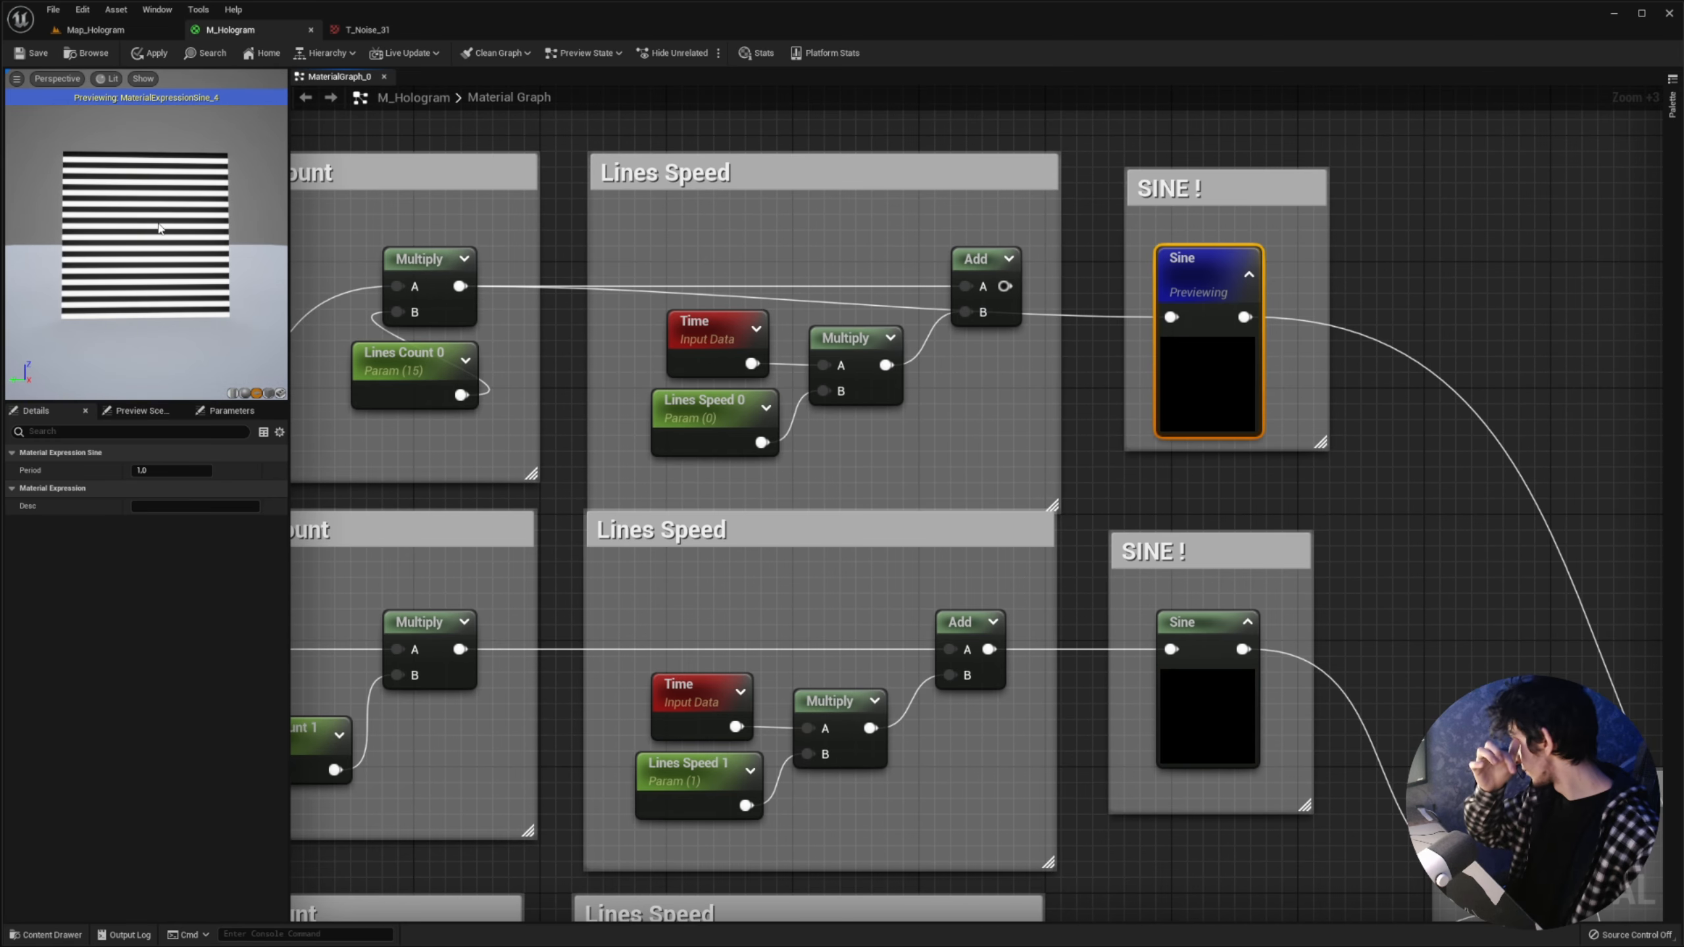
Step: Capture the graph area around the Lines Speed and SINE ! groups for annotation
{"action": "right_click_drag", "start_coordinate": [1074, 359], "coordinate": [984, 363]}
{"action": "key", "text": "Print"}
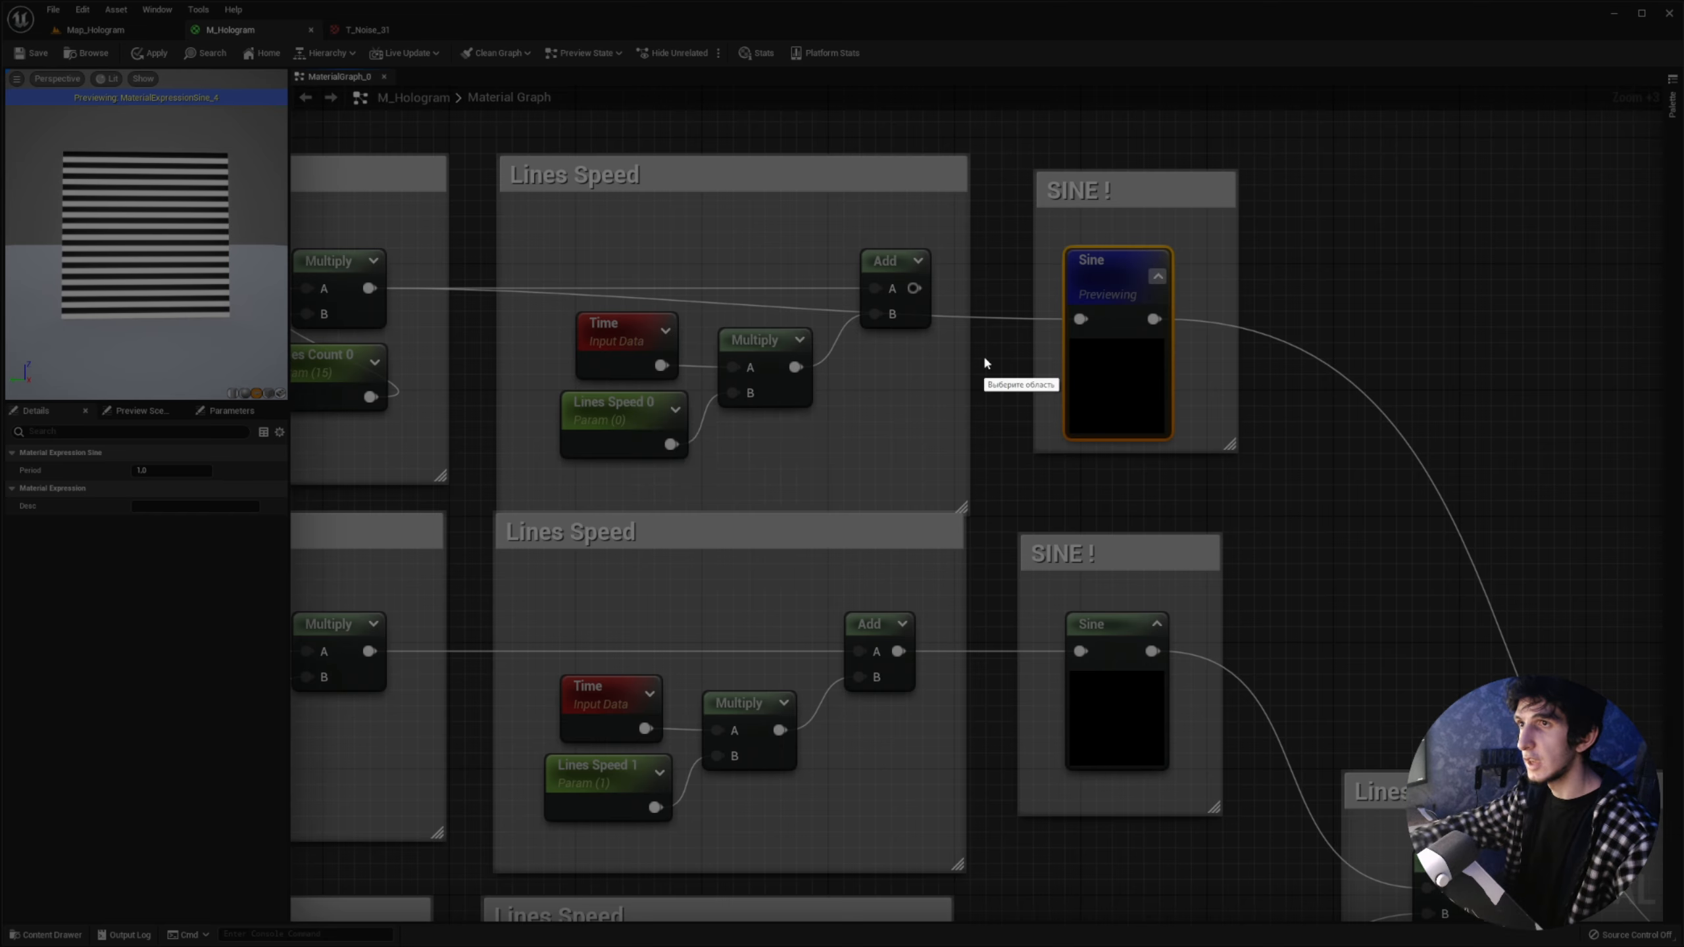
{"action": "left_click_drag", "start_coordinate": [582, 396], "coordinate": [1522, 732]}
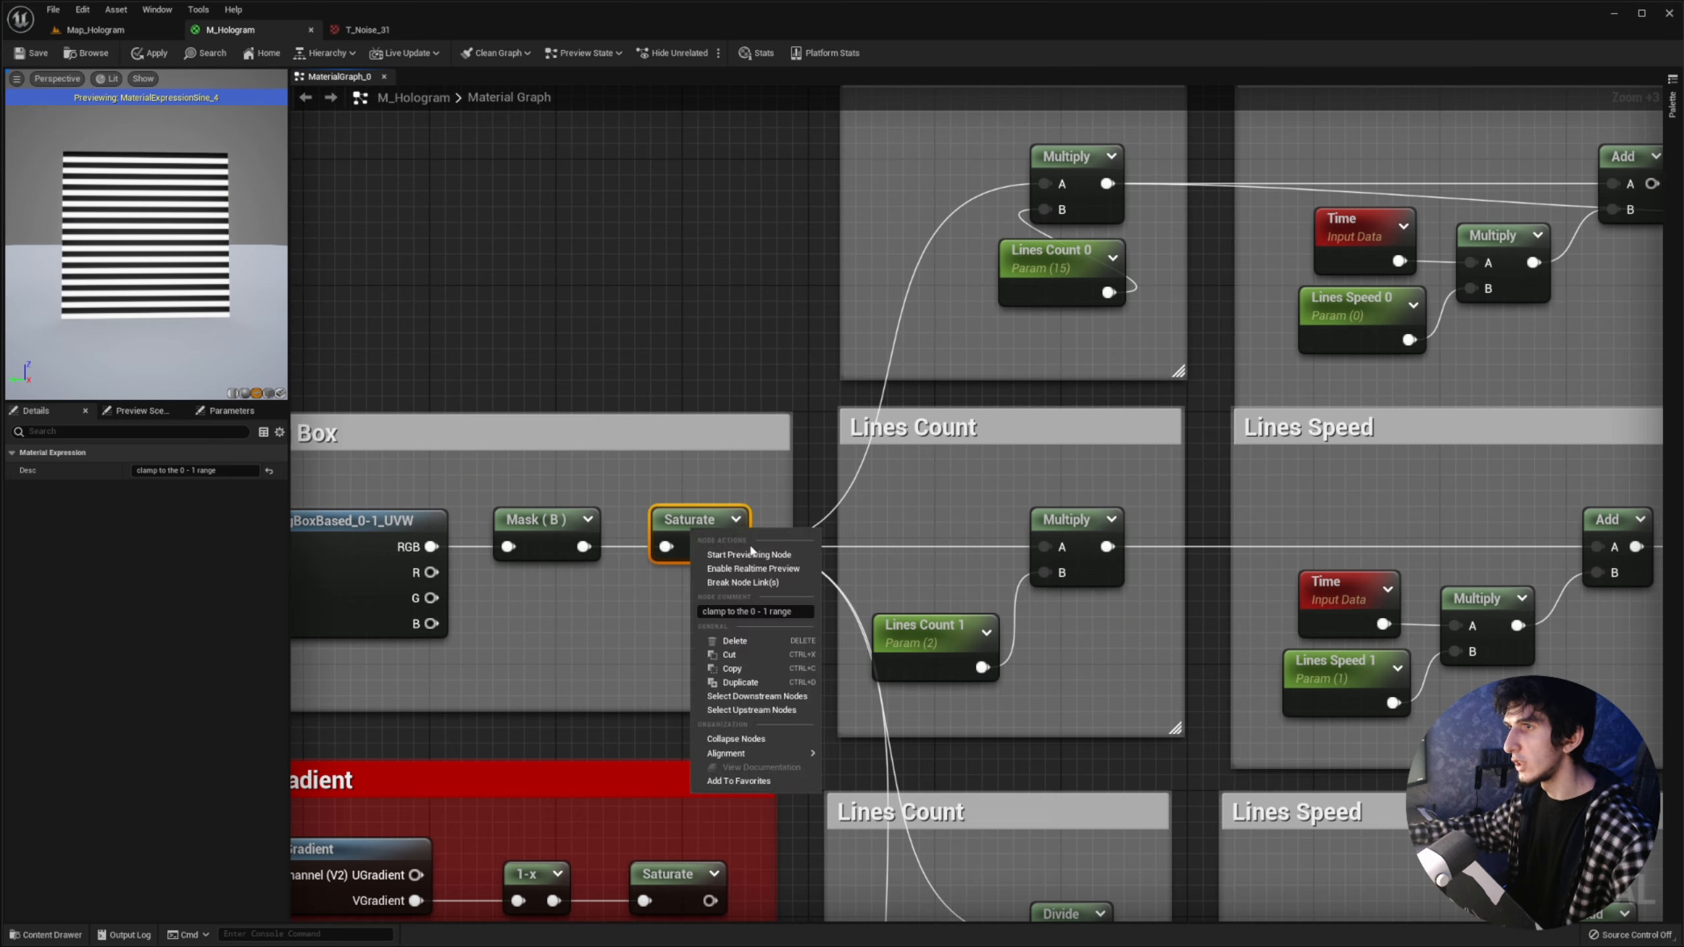
Step: Start previewing the Bounding Box Saturate node, and switch the preview to the first Sine node
{"action": "left_click", "coordinate": [752, 563]}
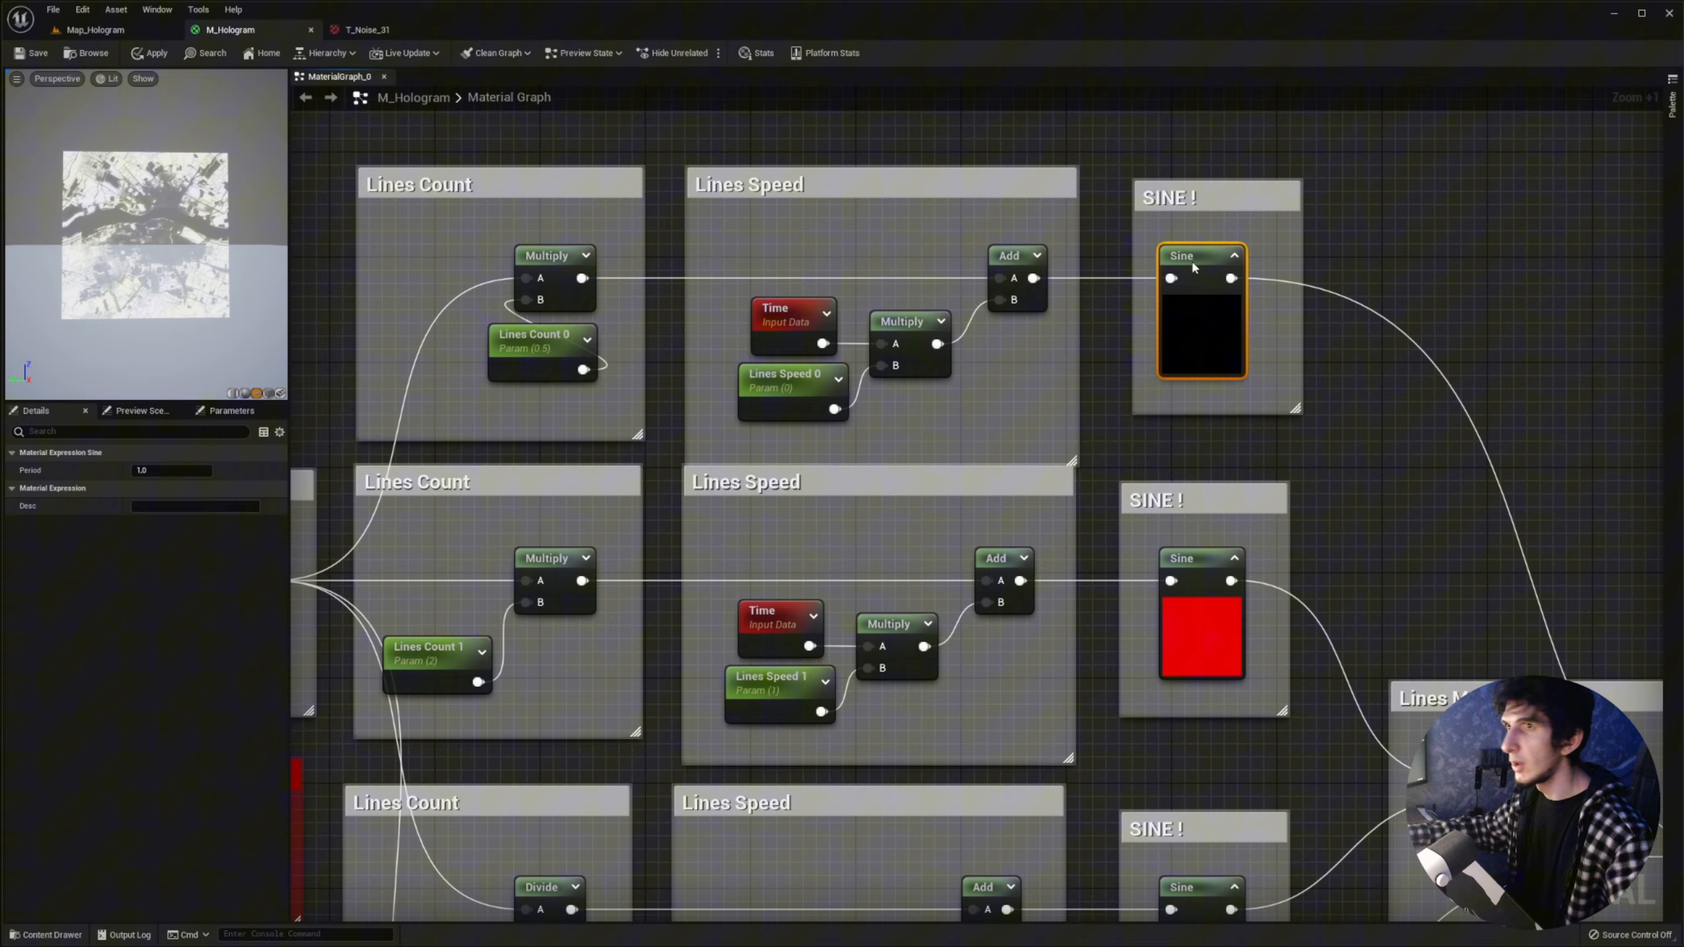
{"action": "right_click", "coordinate": [1187, 262]}
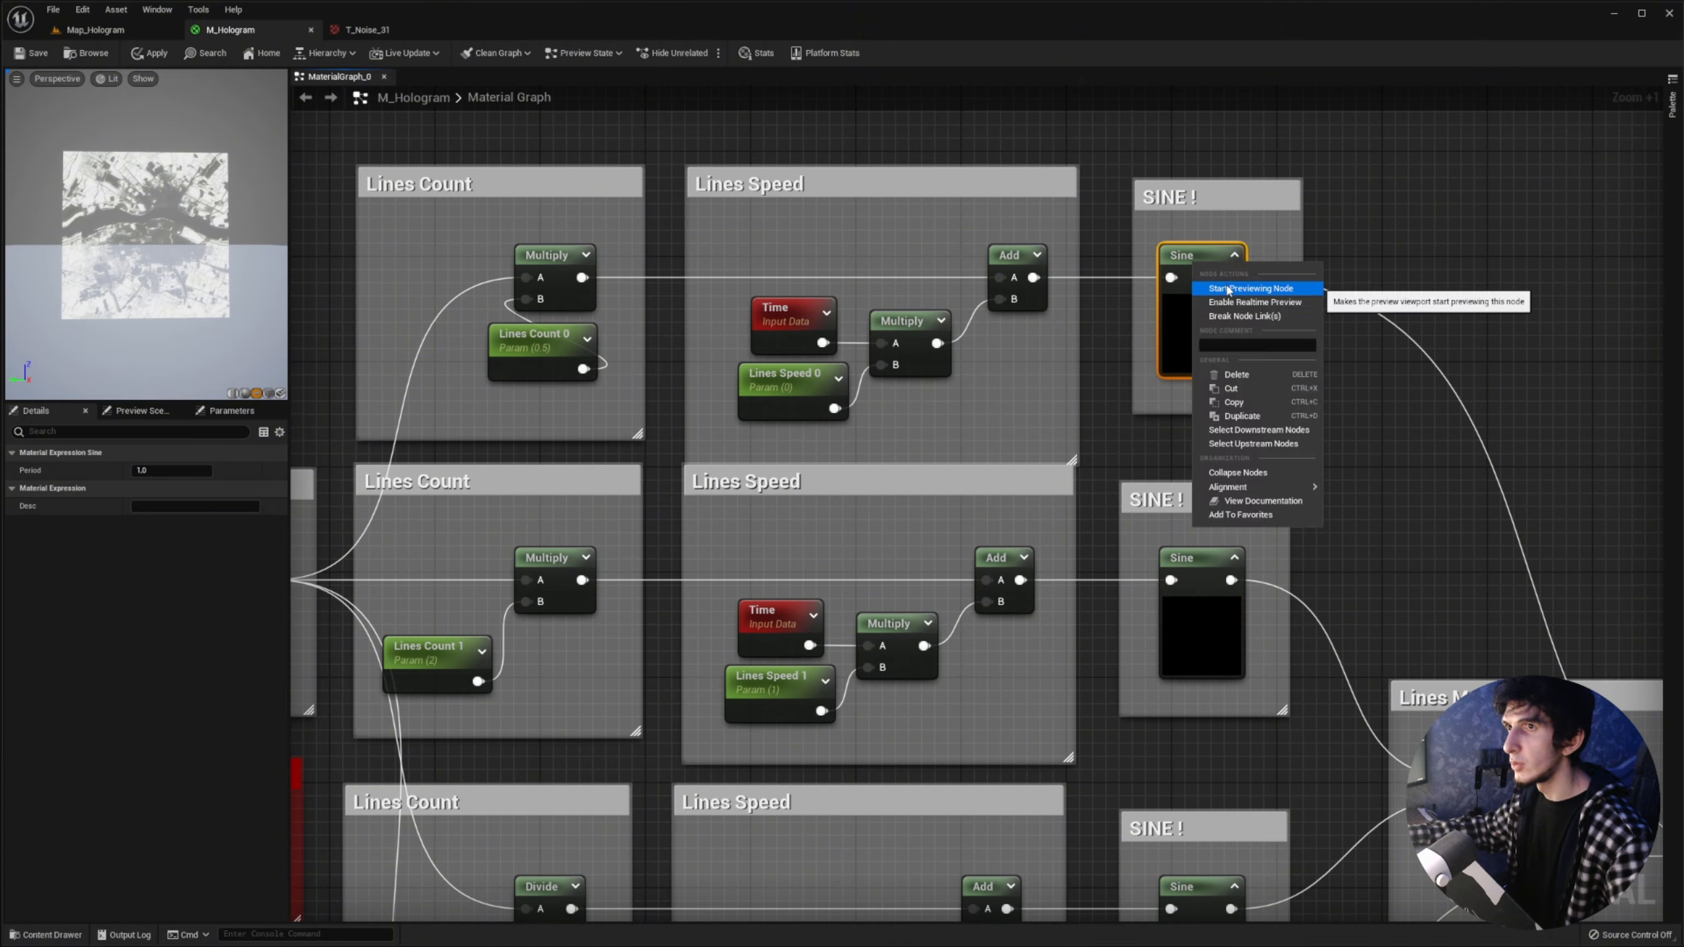
{"action": "left_click", "coordinate": [1247, 289]}
Step: Try a default value of 1 on the Lines Speed 0 parameter, and set it back to 0
{"action": "left_click", "coordinate": [788, 376]}
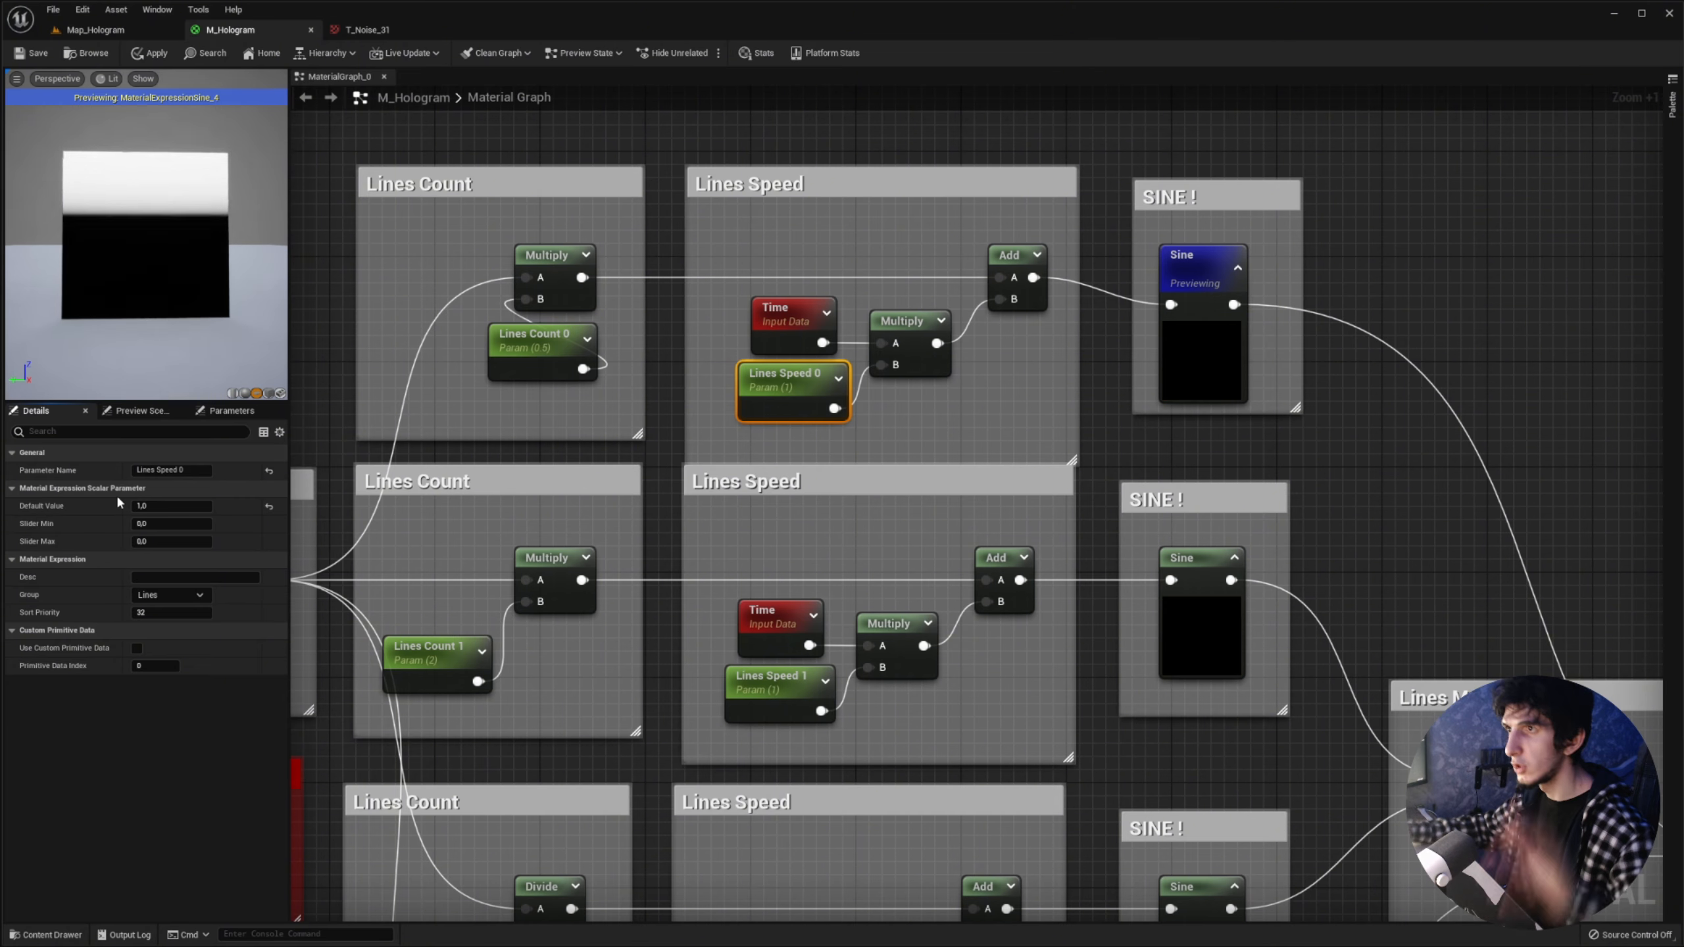
{"action": "left_click", "coordinate": [137, 507]}
{"action": "type", "text": "0"}
{"action": "key", "text": "Return"}
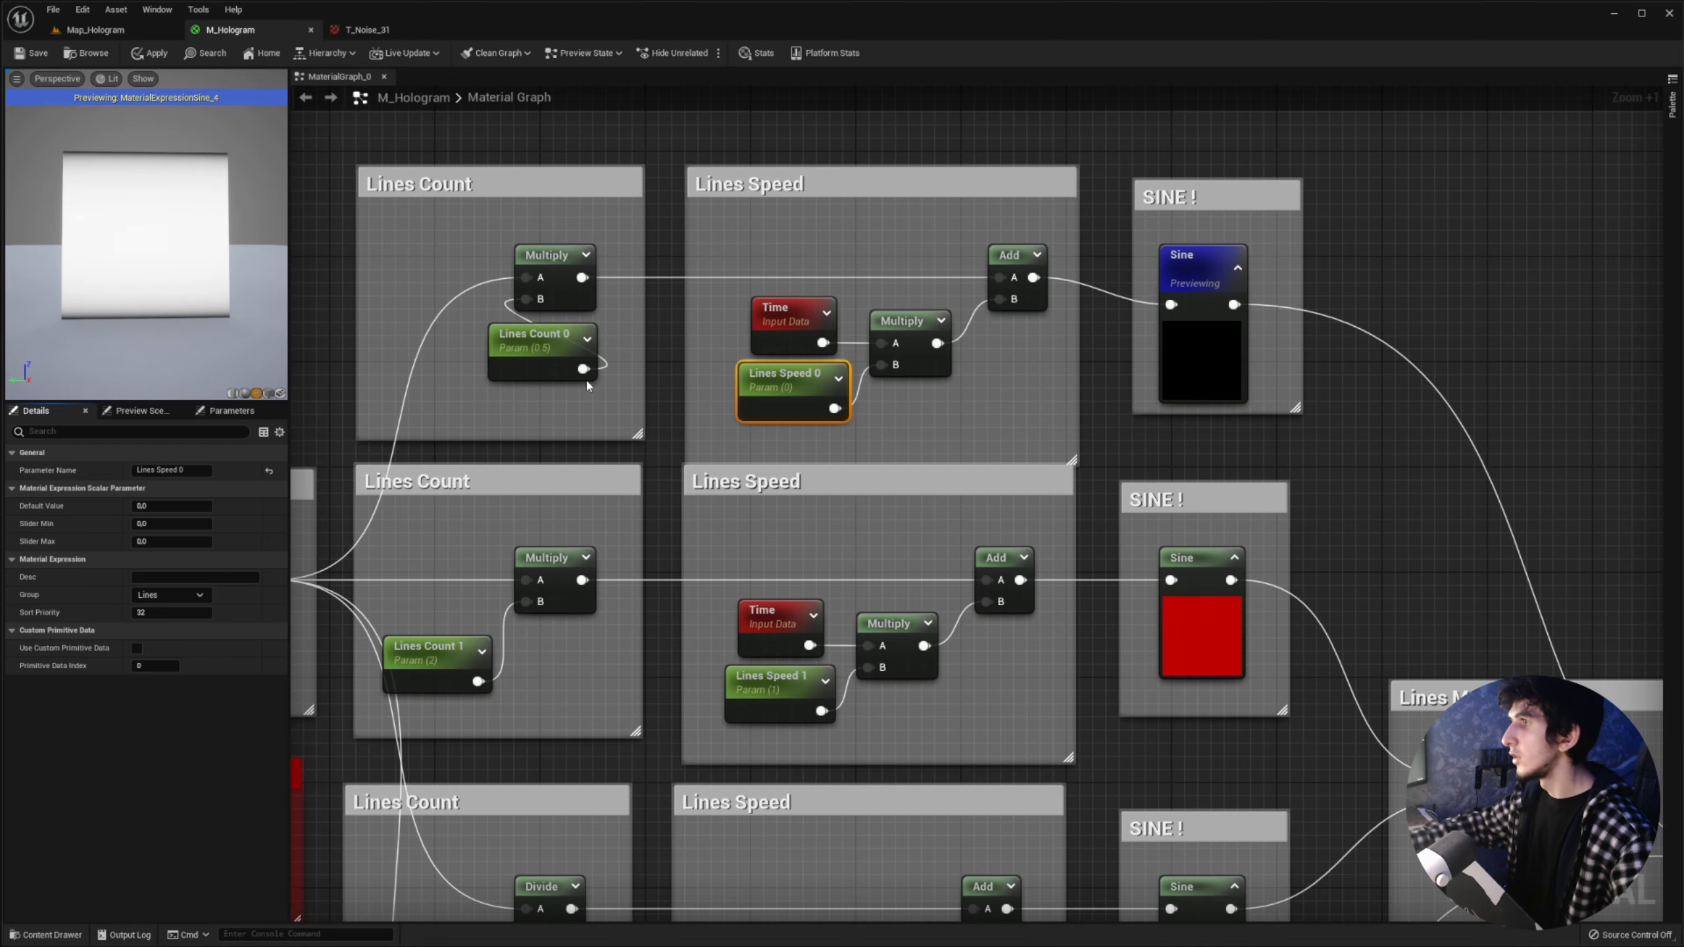
Step: Stop previewing the first Sine node and undo the accidental resize of the uppermost Lines Count comment
{"action": "left_click", "coordinate": [1177, 248]}
{"action": "right_click_drag", "start_coordinate": [1071, 346], "coordinate": [1034, 352]}
{"action": "left_click_drag", "start_coordinate": [611, 211], "coordinate": [1114, 348]}
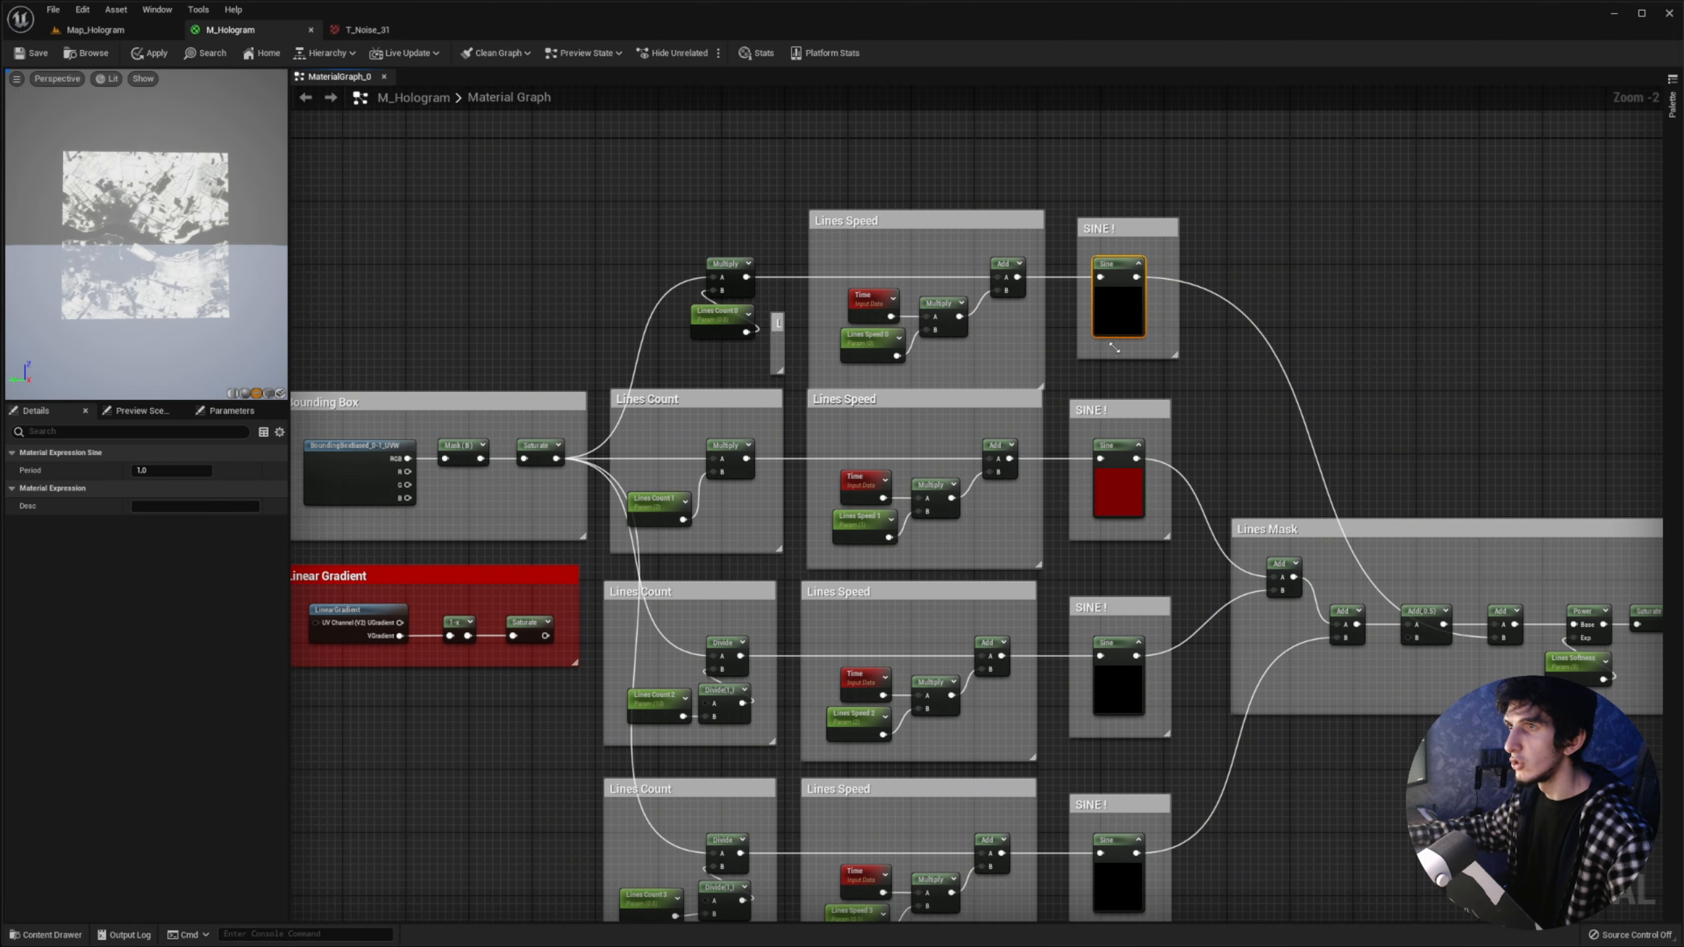
{"action": "key", "text": "ctrl+z"}
Step: Start previewing the Add node just before Power in the Lines Mask group
{"action": "right_click_drag", "start_coordinate": [1310, 522], "coordinate": [799, 385]}
{"action": "scroll", "coordinate": [777, 438], "scroll_direction": "up", "scroll_amount": 5}
{"action": "left_click_drag", "start_coordinate": [718, 394], "coordinate": [988, 589]}
{"action": "right_click", "coordinate": [1192, 512]}
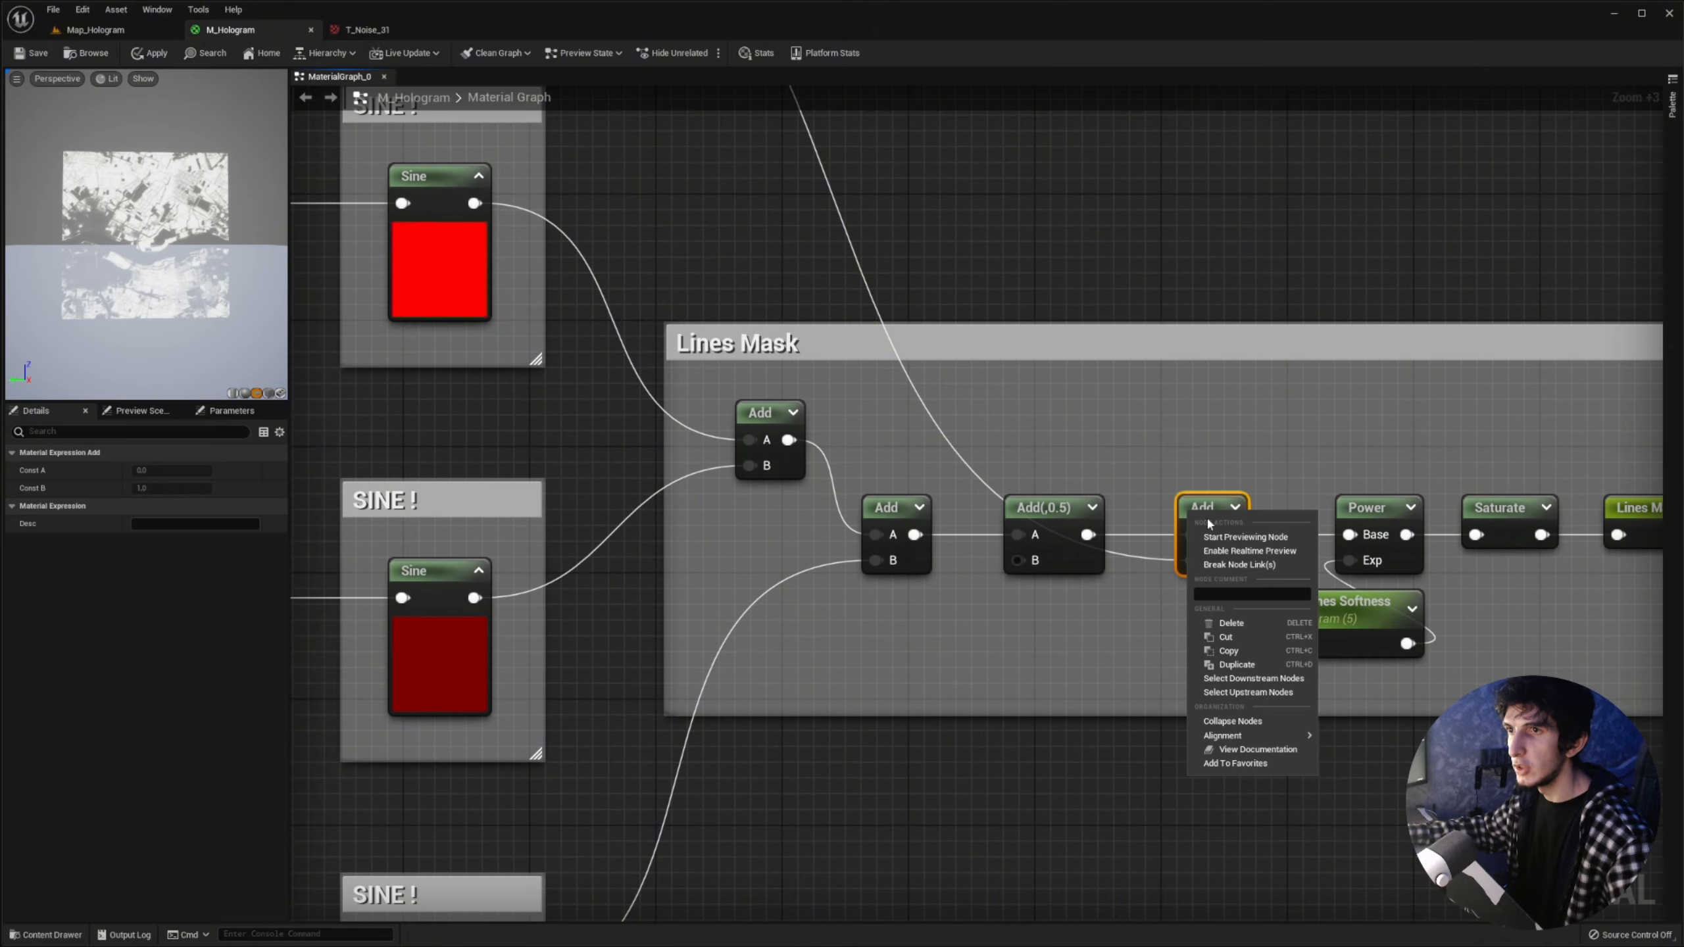
{"action": "left_click", "coordinate": [1198, 515]}
{"action": "key", "text": "space"}
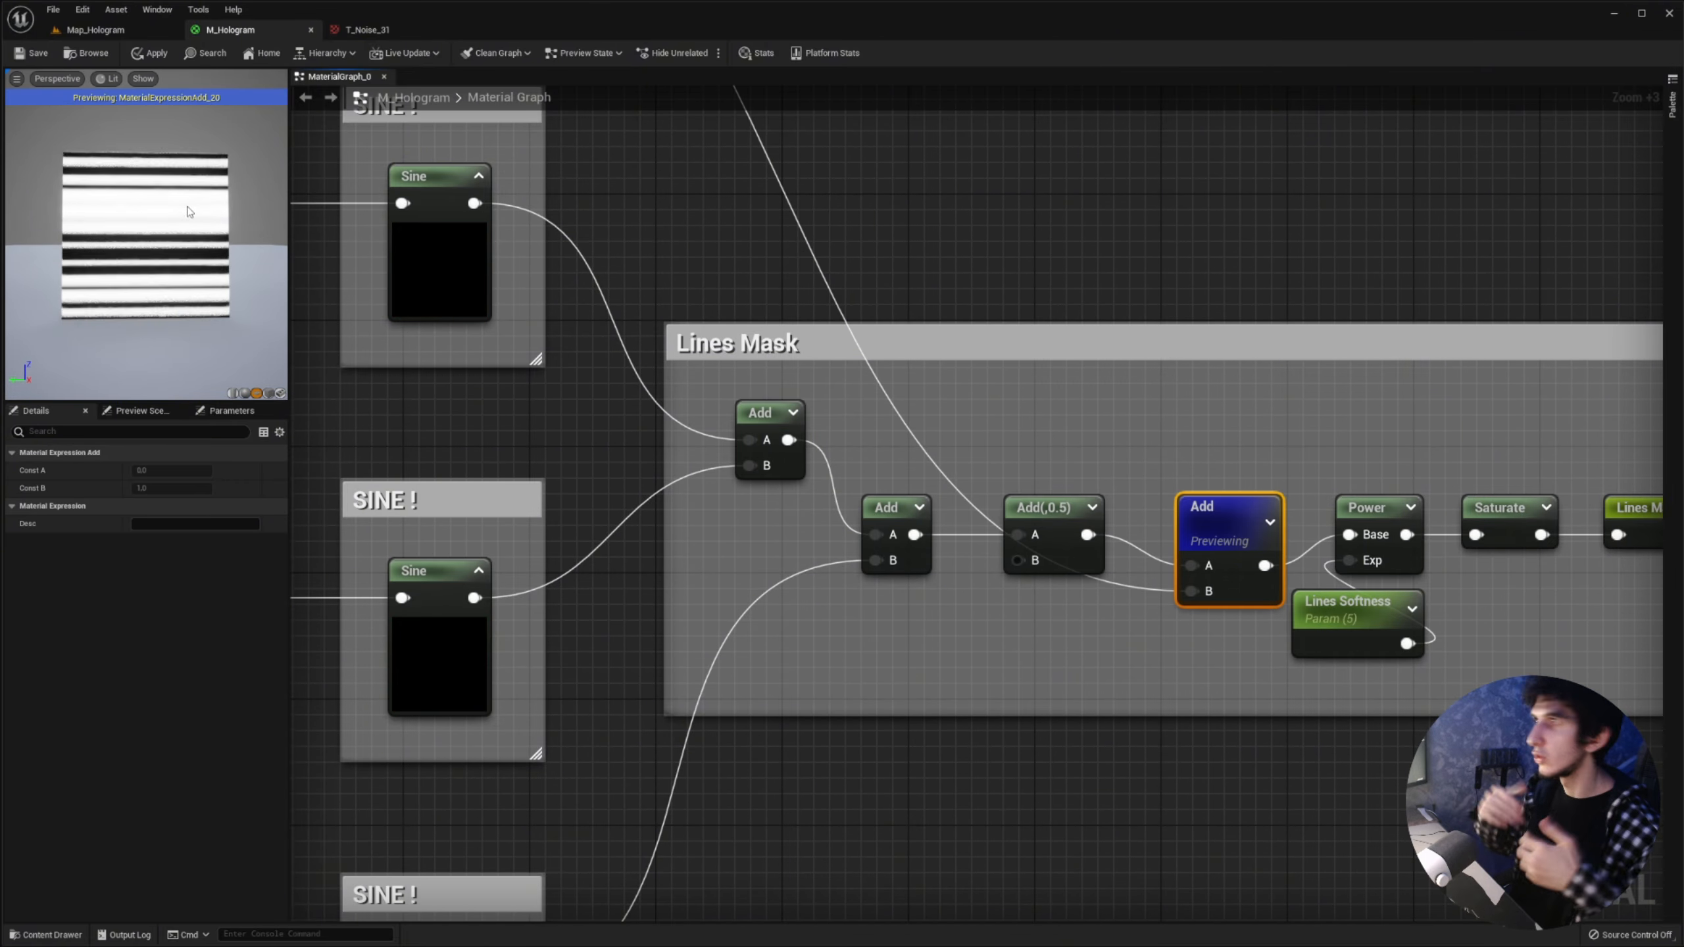
Step: Switch the preview to the Power node and the Saturate node of the Lines Mask, and stop previewing
{"action": "right_click_drag", "start_coordinate": [1153, 207], "coordinate": [601, 173]}
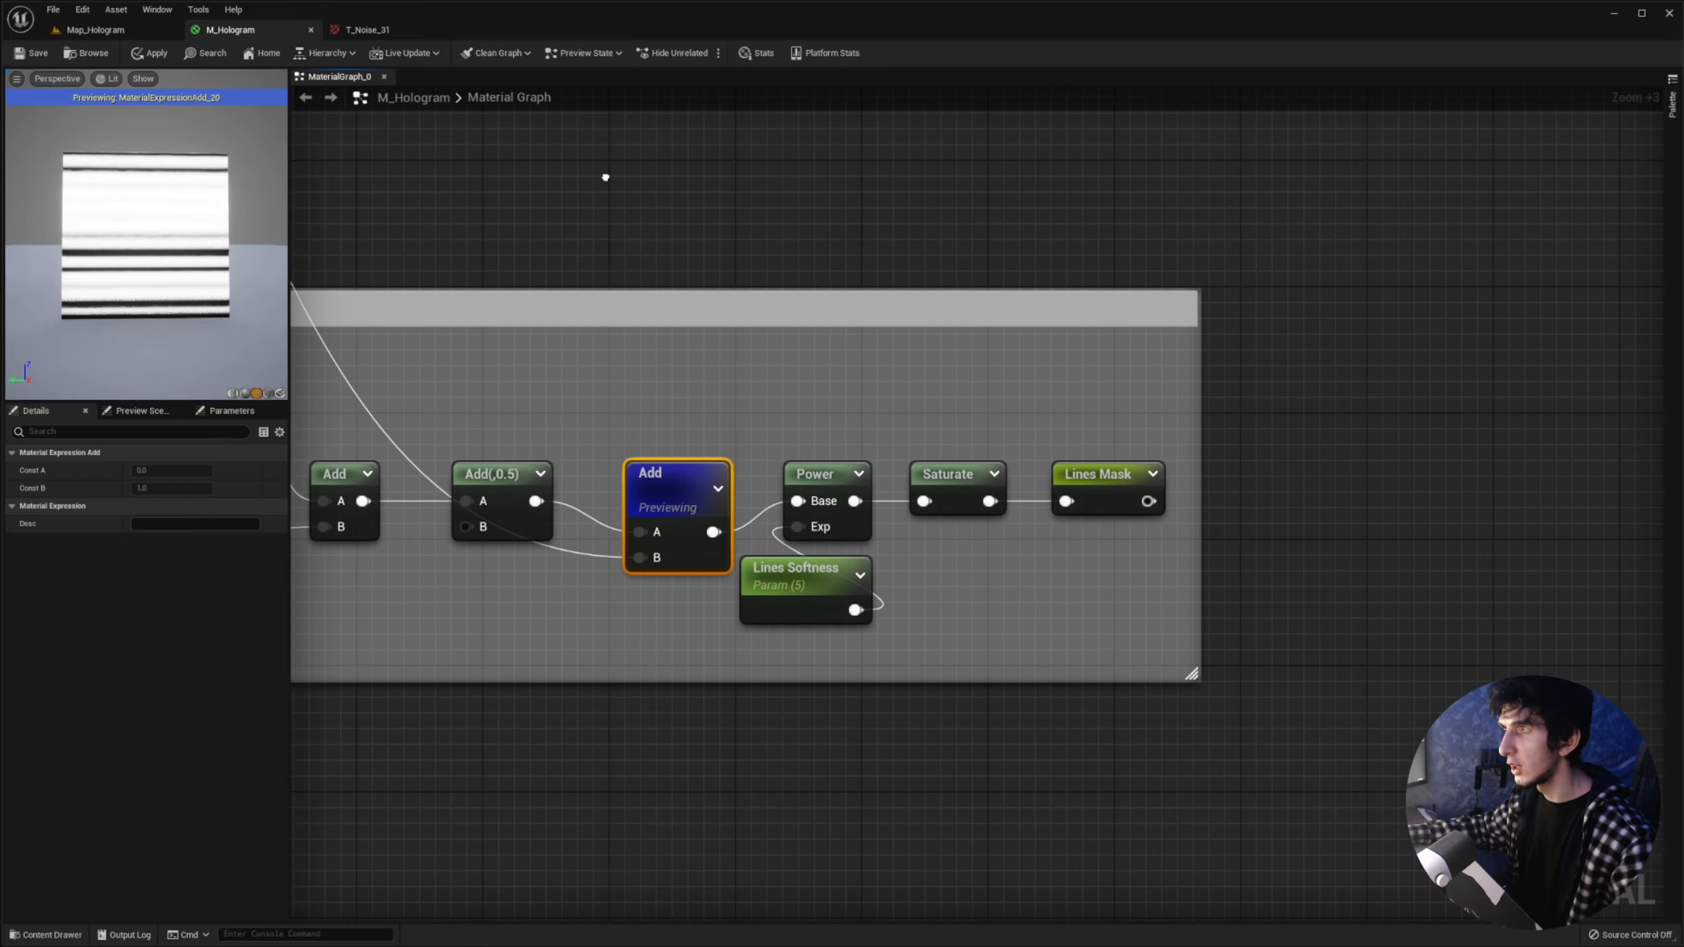
{"action": "left_click", "coordinate": [807, 482]}
{"action": "key", "text": "space"}
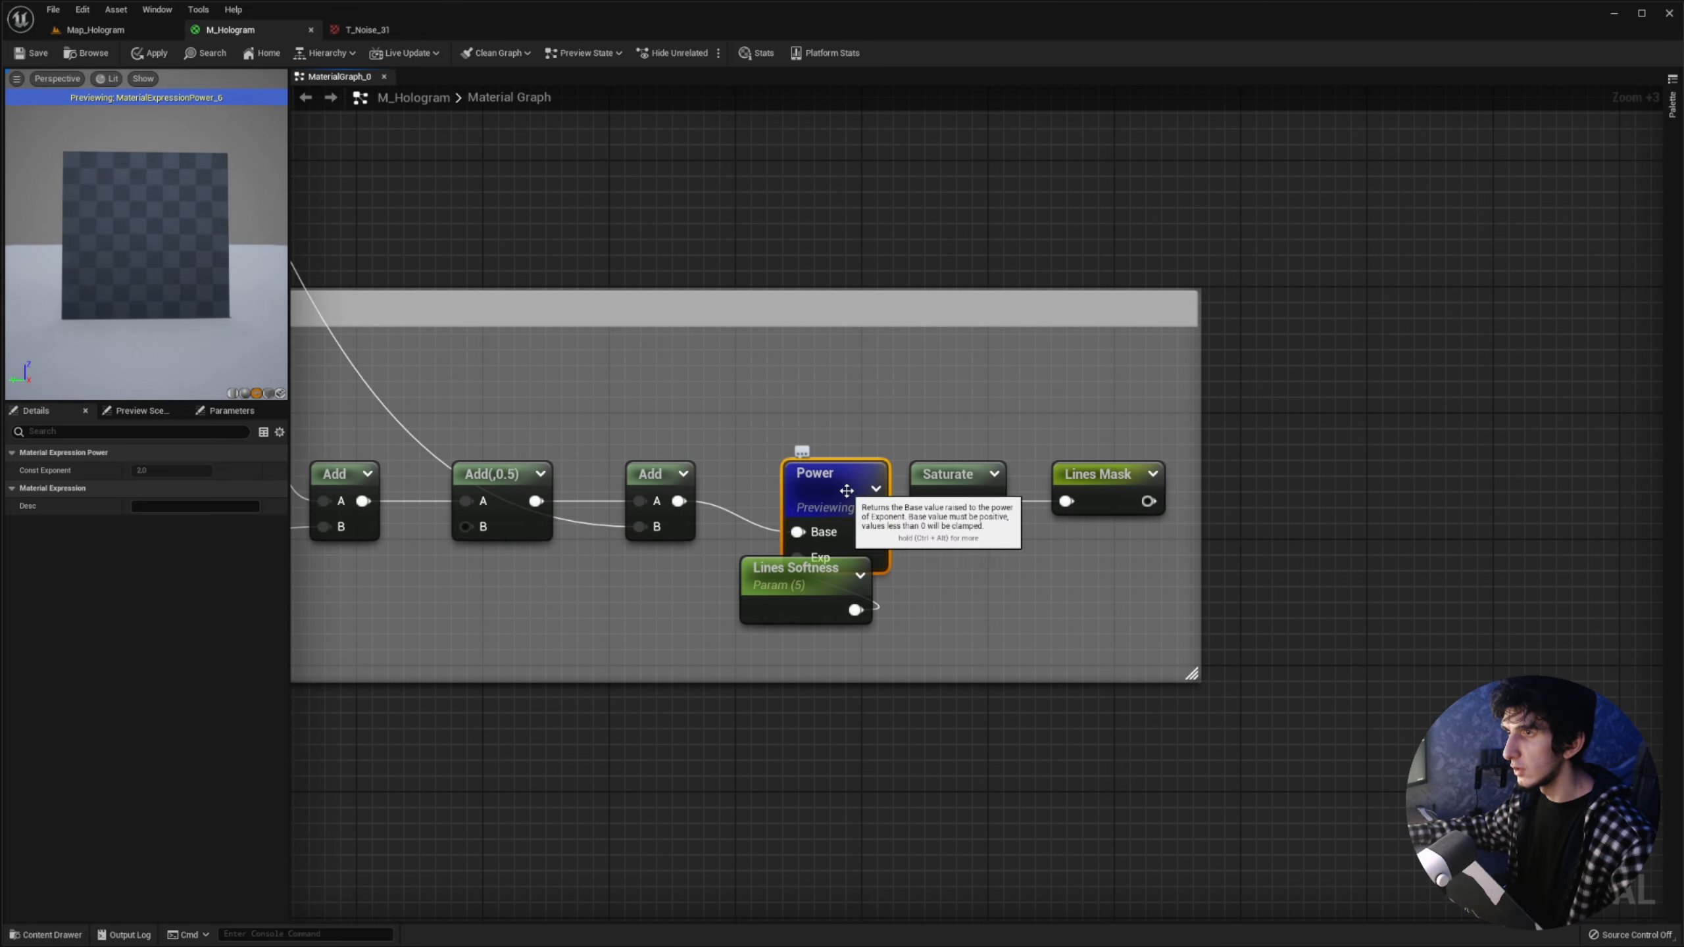
{"action": "right_click", "coordinate": [956, 476]}
{"action": "left_click", "coordinate": [1013, 498]}
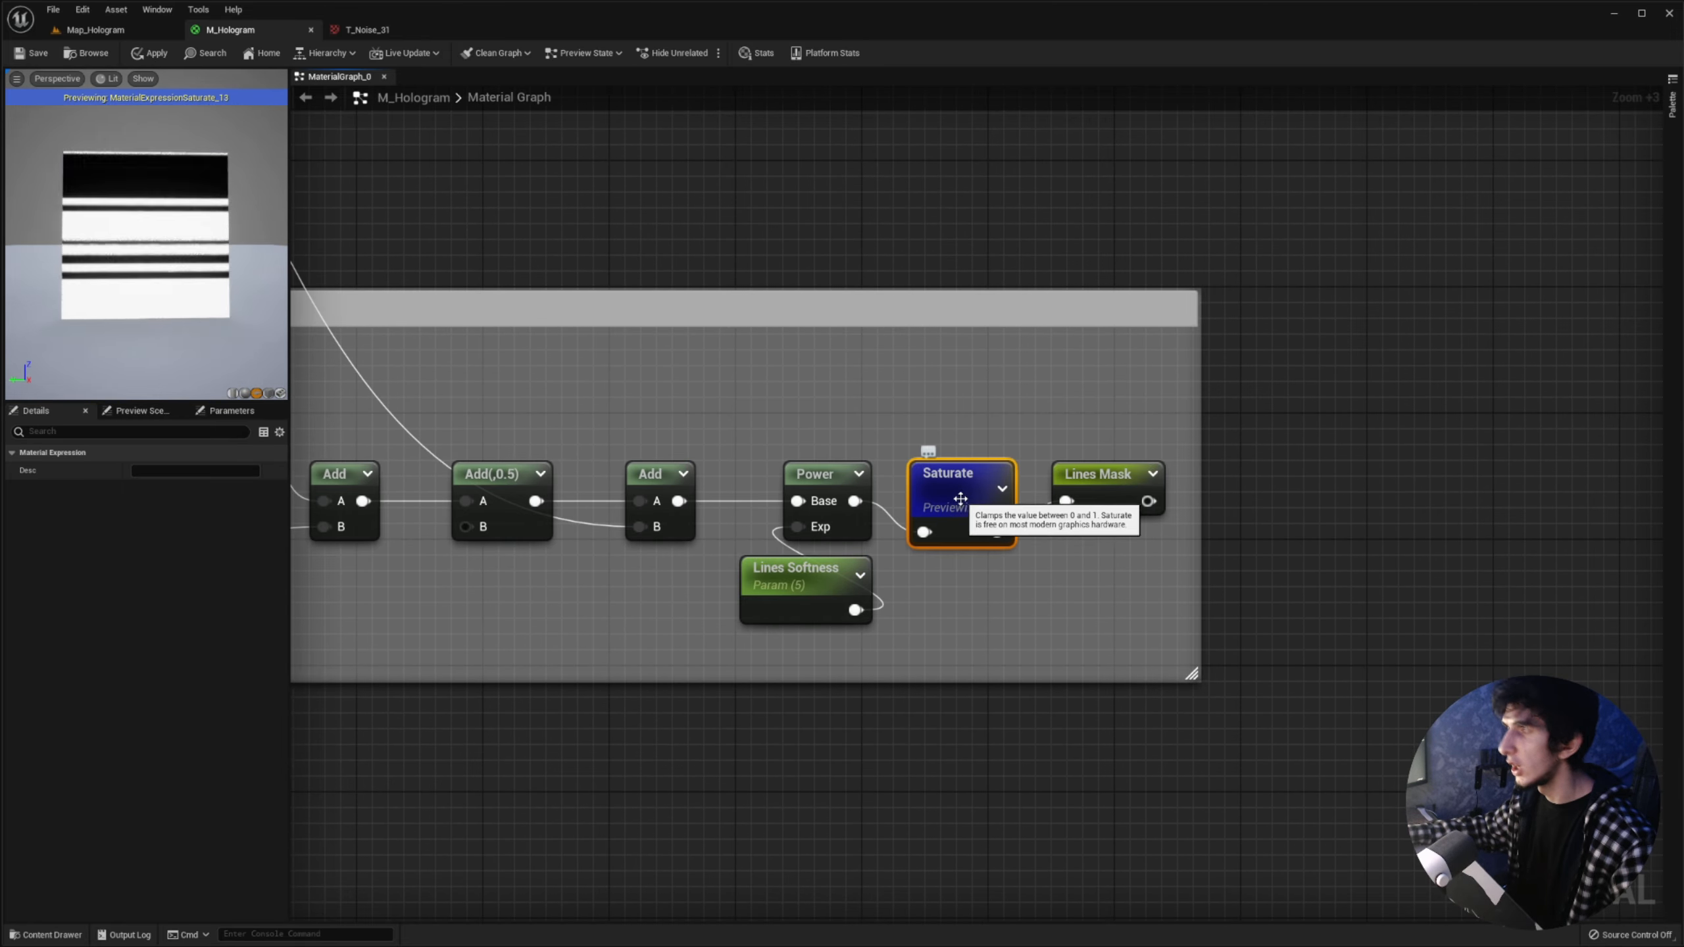
{"action": "right_click", "coordinate": [941, 488]}
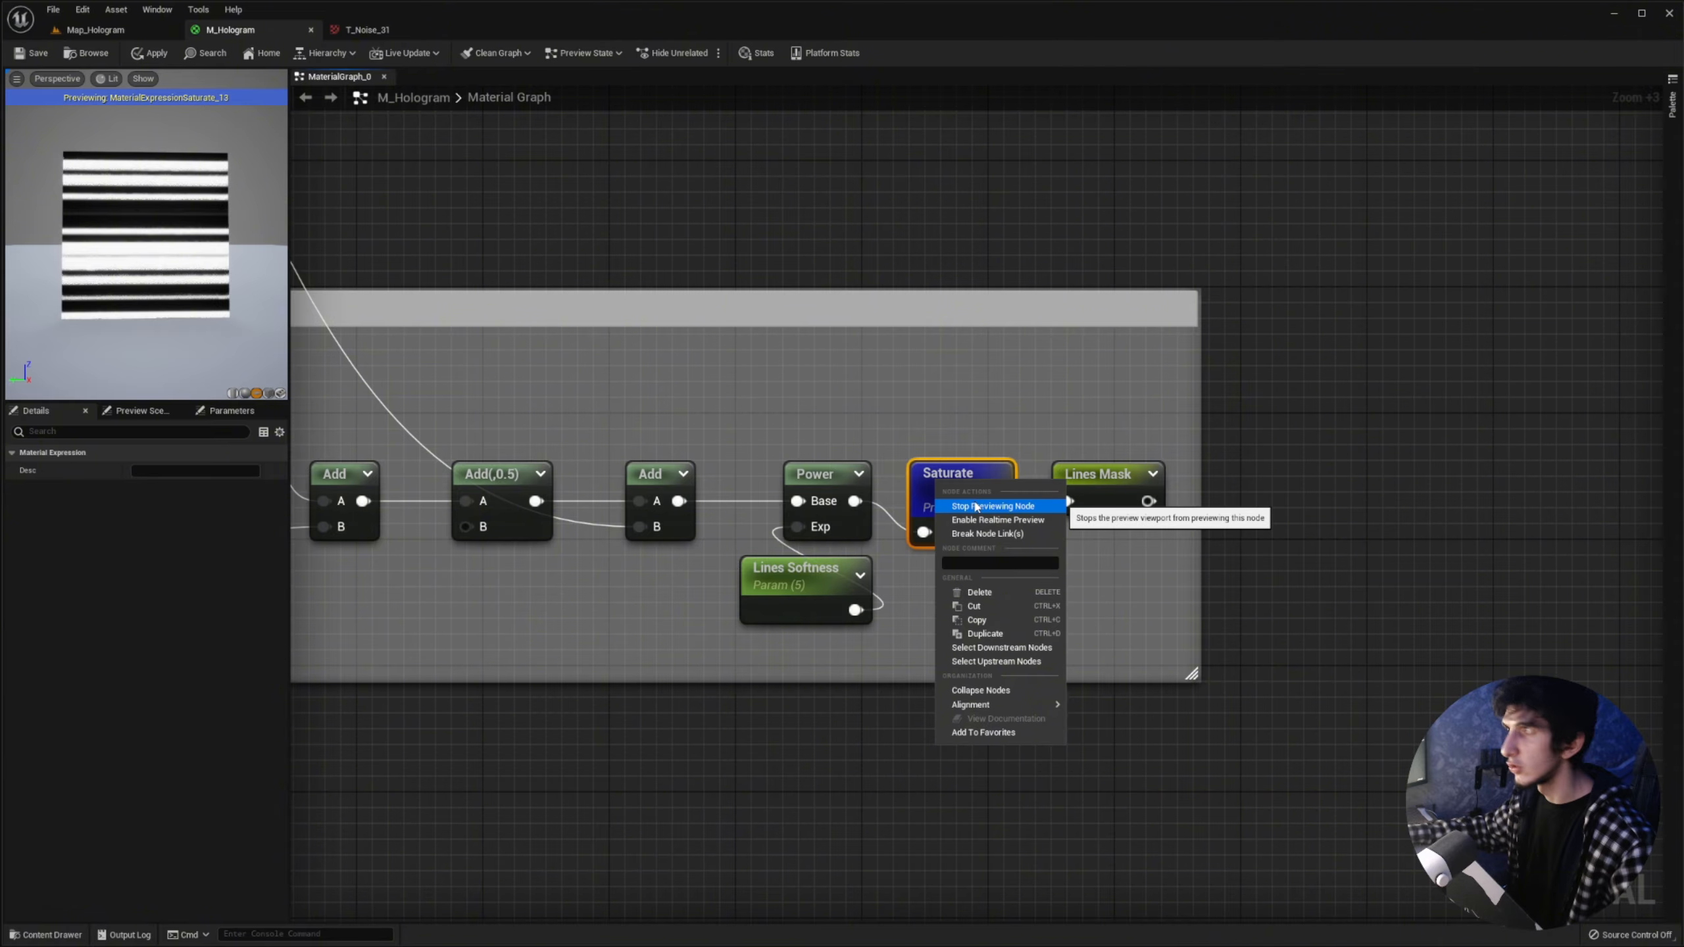
{"action": "left_click", "coordinate": [975, 507]}
Step: Change the material preview mesh to a sphere and bring the Z Mask group into view
{"action": "scroll", "coordinate": [975, 507], "scroll_direction": "down", "scroll_amount": 5}
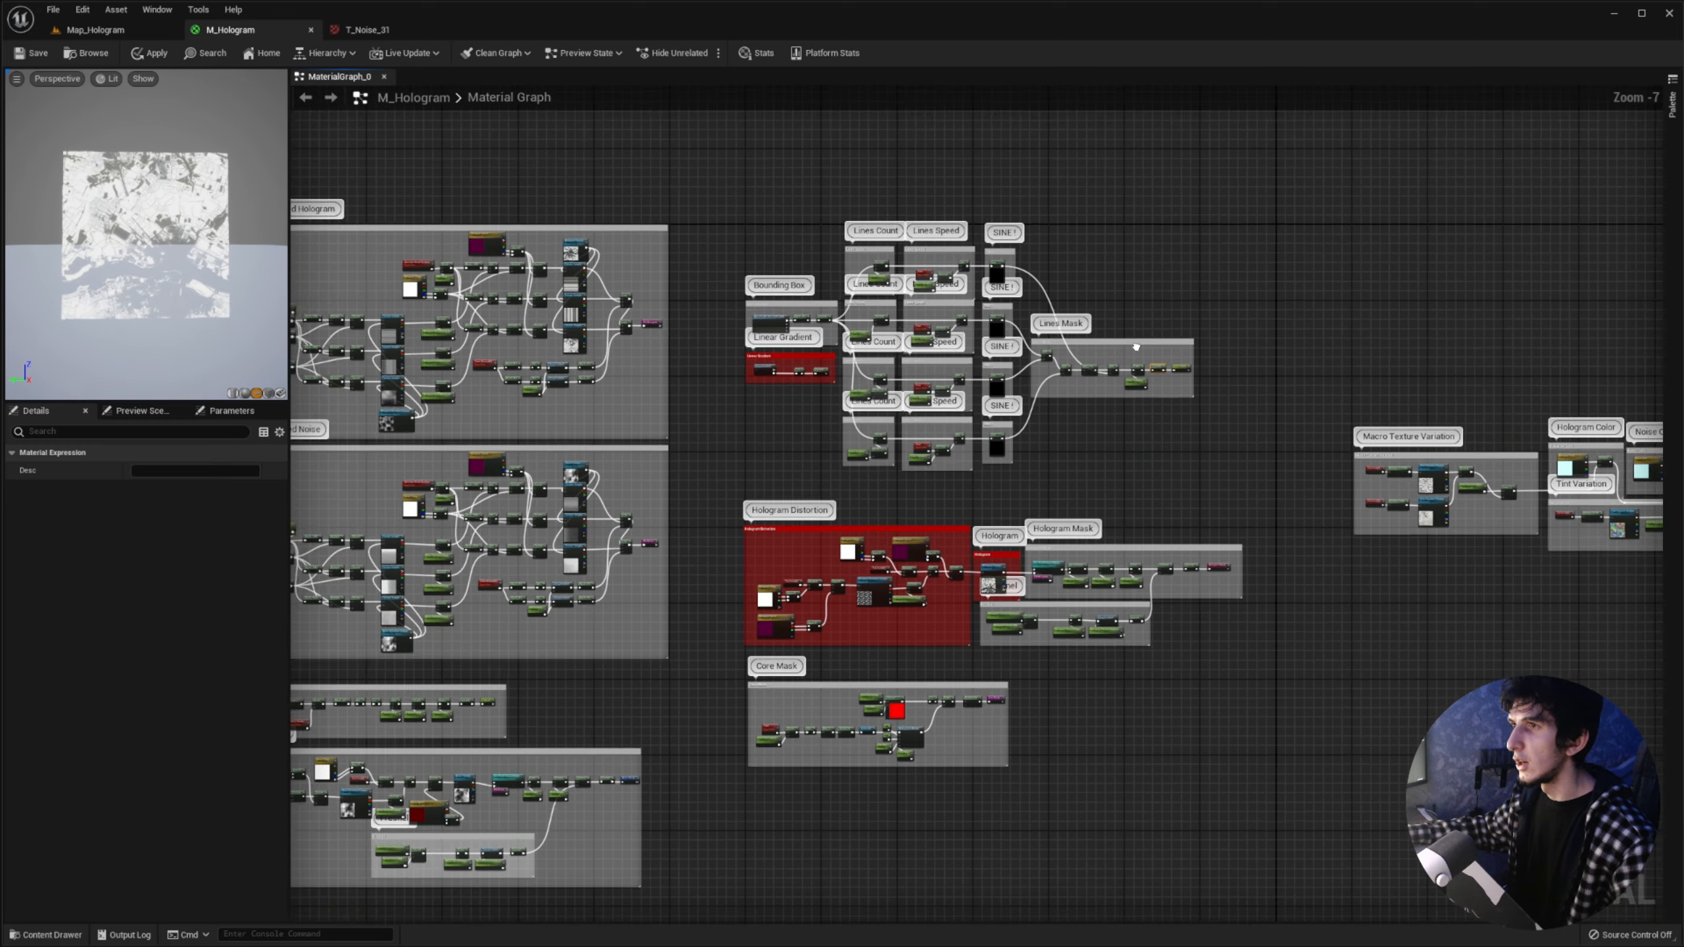
{"action": "scroll", "coordinate": [474, 290], "scroll_direction": "up", "scroll_amount": 4}
{"action": "left_click", "coordinate": [244, 392]}
{"action": "scroll", "coordinate": [205, 266], "scroll_direction": "down", "scroll_amount": 5}
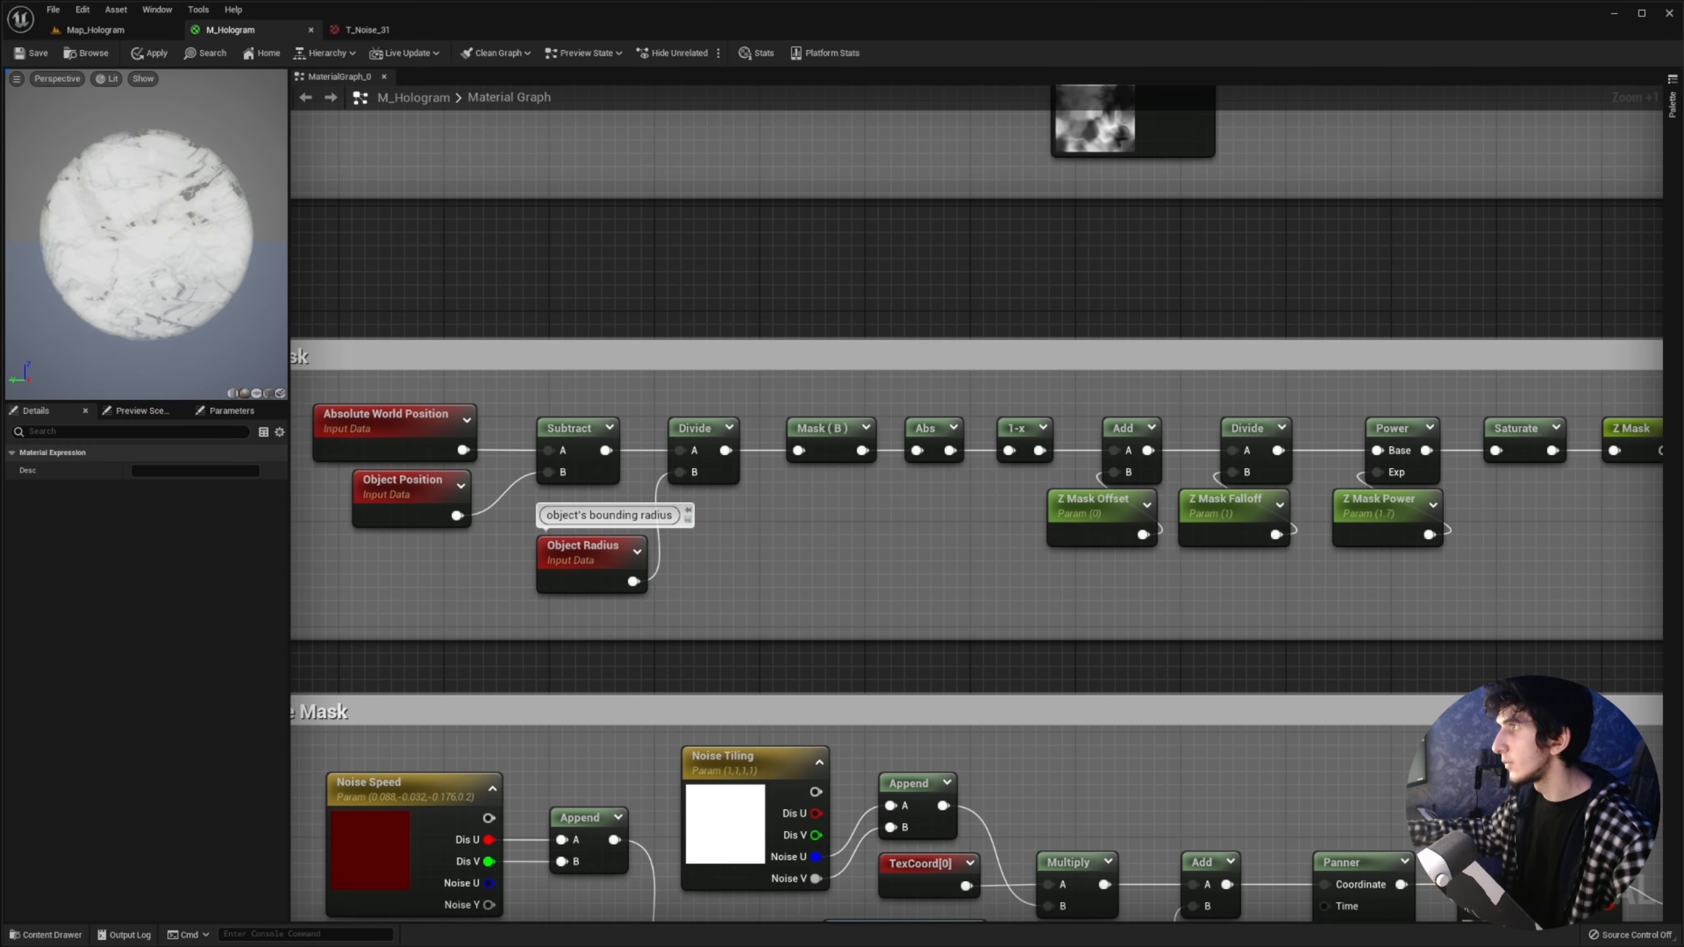
Step: Try the Wireframe view mode in the material preview and return it to Lit
{"action": "left_click", "coordinate": [108, 79]}
{"action": "left_click", "coordinate": [147, 144]}
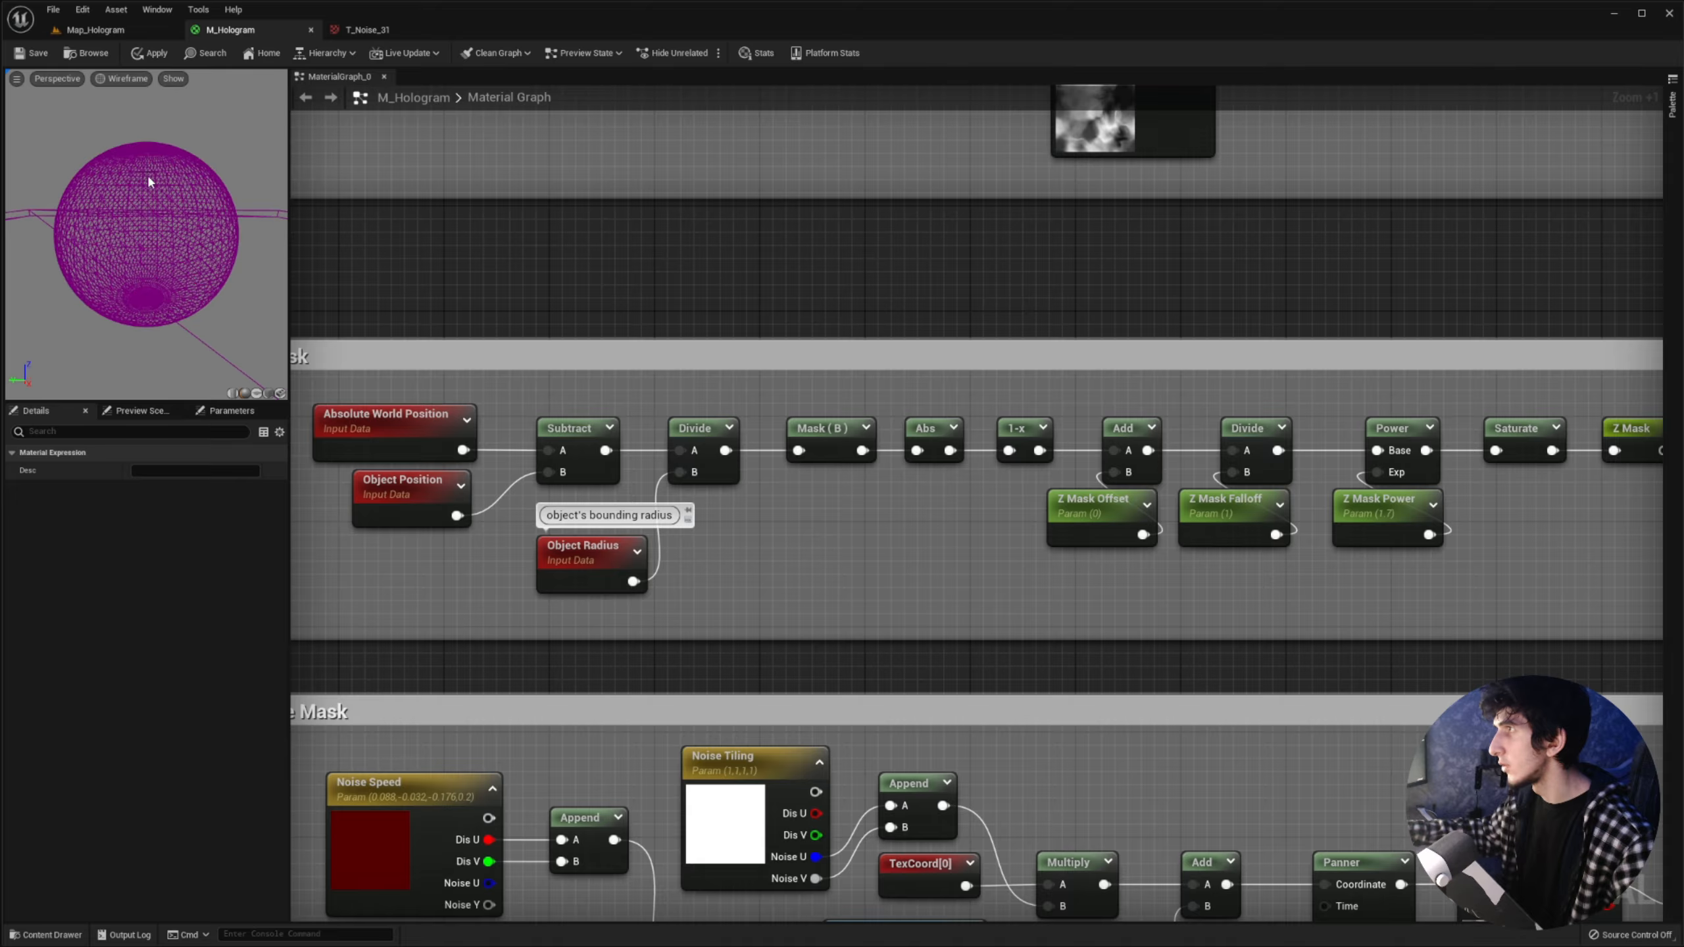
{"action": "left_click", "coordinate": [121, 79]}
{"action": "left_click", "coordinate": [133, 112]}
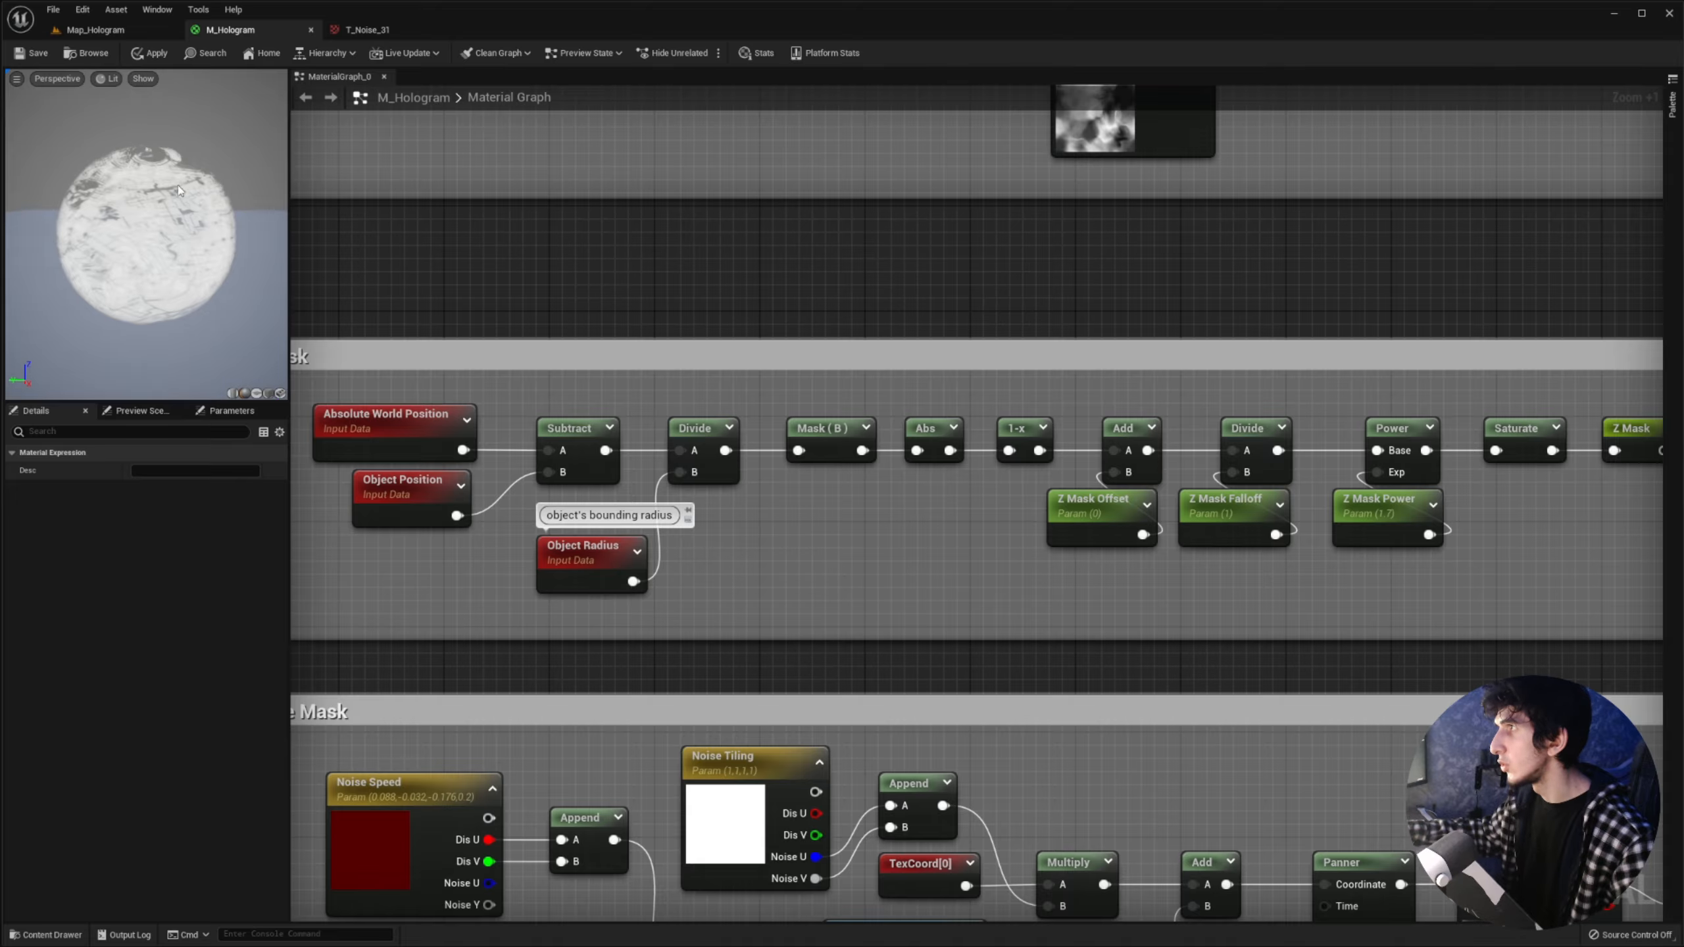
Step: Switch to Map_Hologram and capture the area around the selected shelf for annotation, closing the capture again
{"action": "left_click", "coordinate": [95, 30]}
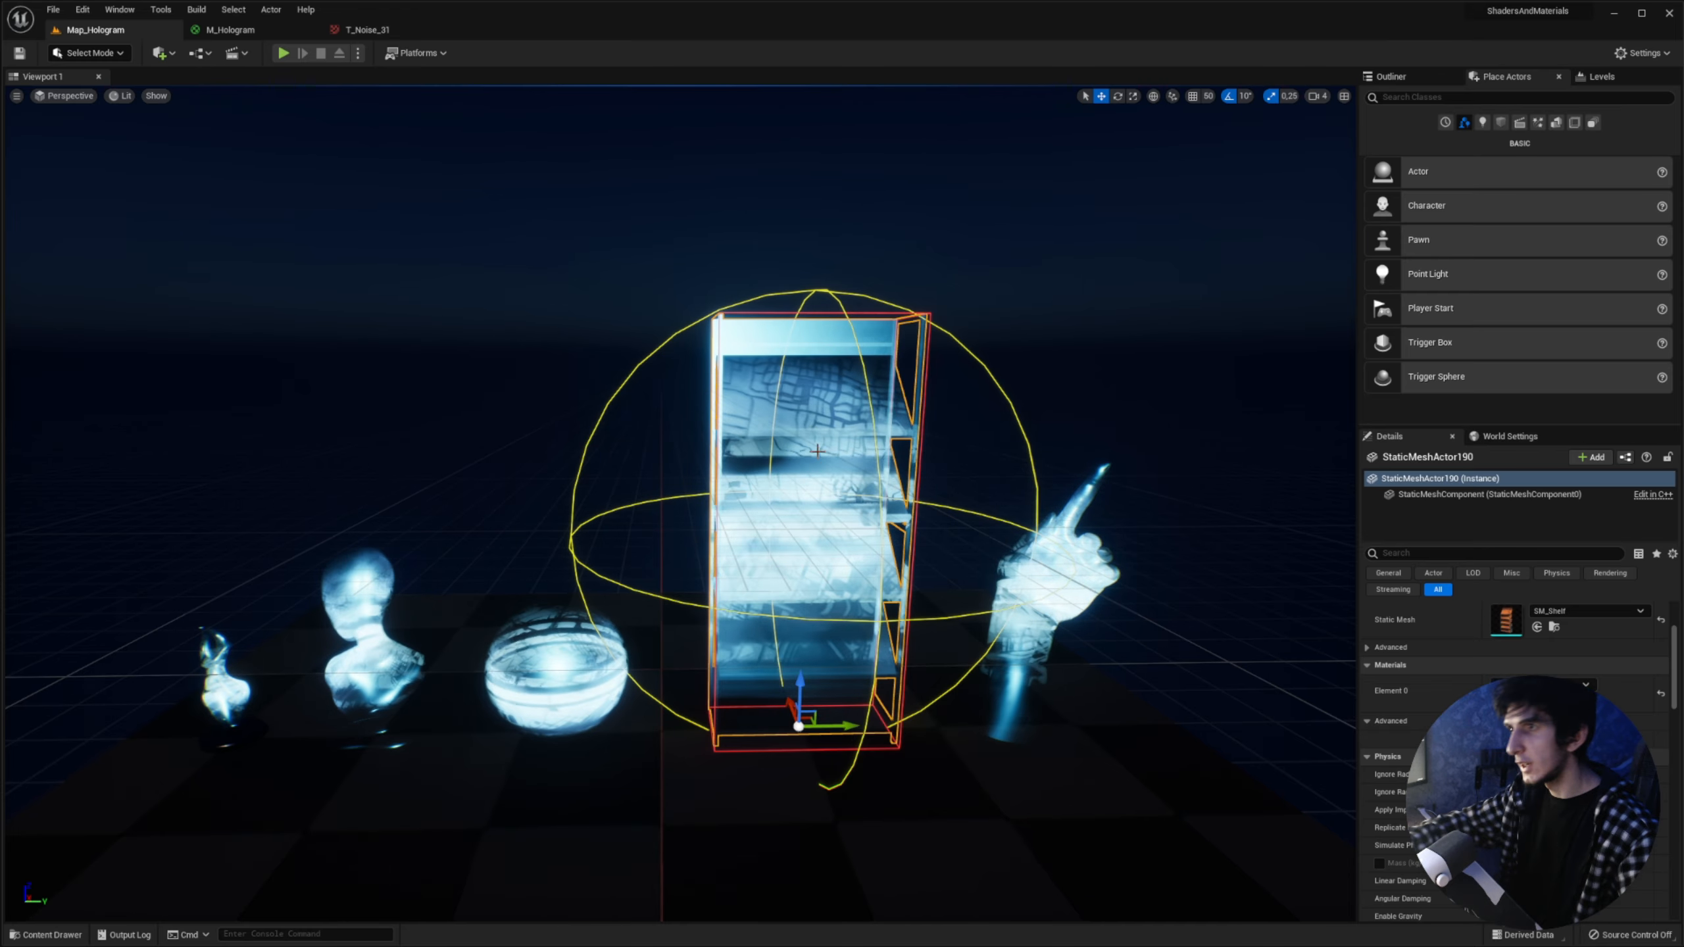
{"action": "key", "text": "Print"}
{"action": "left_click_drag", "start_coordinate": [602, 245], "coordinate": [1067, 816]}
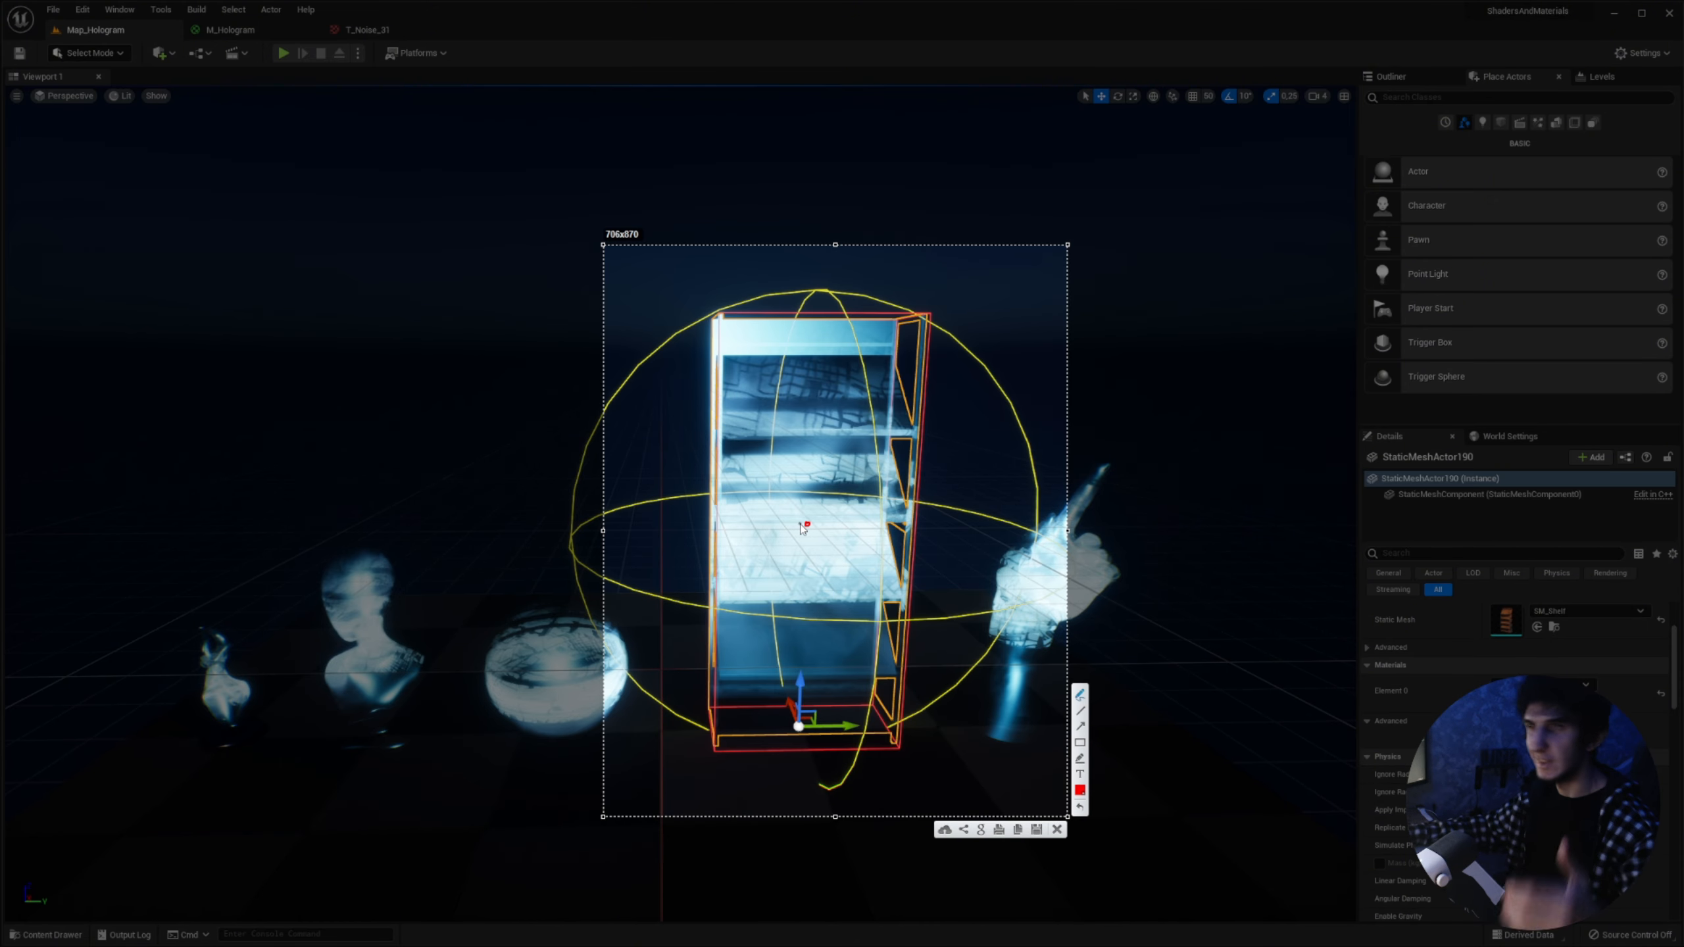
{"action": "key", "text": "Escape"}
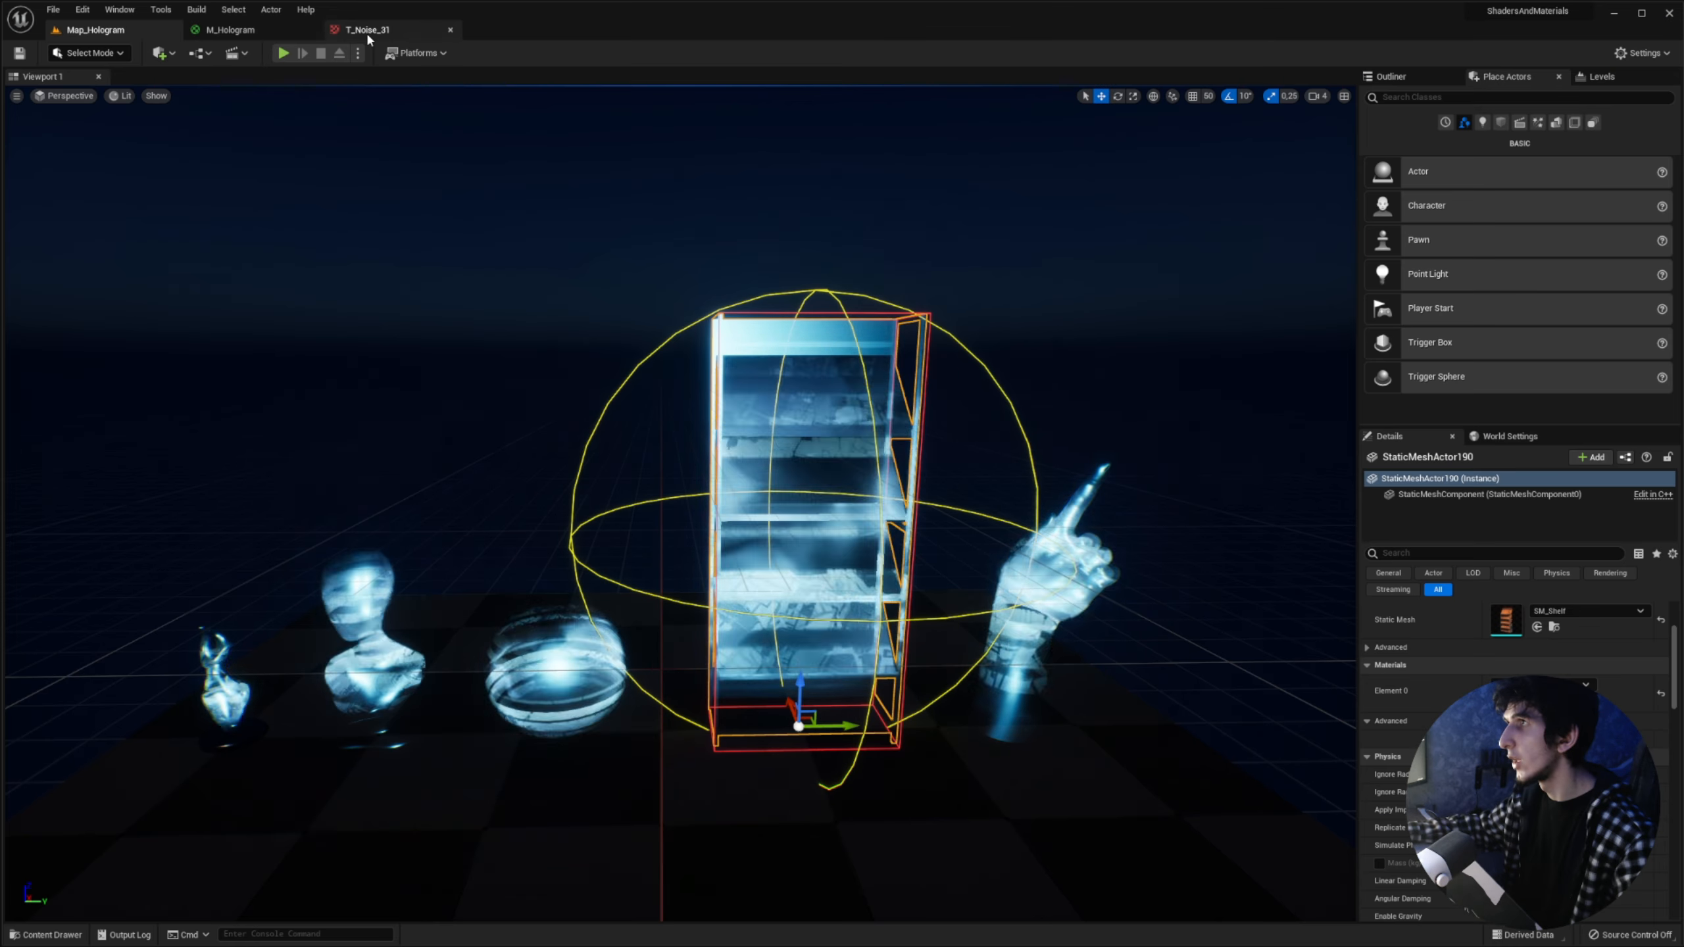
Step: Return to M_Hologram, close the T_Noise_31 texture, and select the Object Position node in the Z Mask group
{"action": "left_click", "coordinate": [259, 30]}
{"action": "middle_click", "coordinate": [351, 32]}
{"action": "right_click_drag", "start_coordinate": [607, 363], "coordinate": [642, 347]}
{"action": "scroll", "coordinate": [642, 347], "scroll_direction": "up", "scroll_amount": 3}
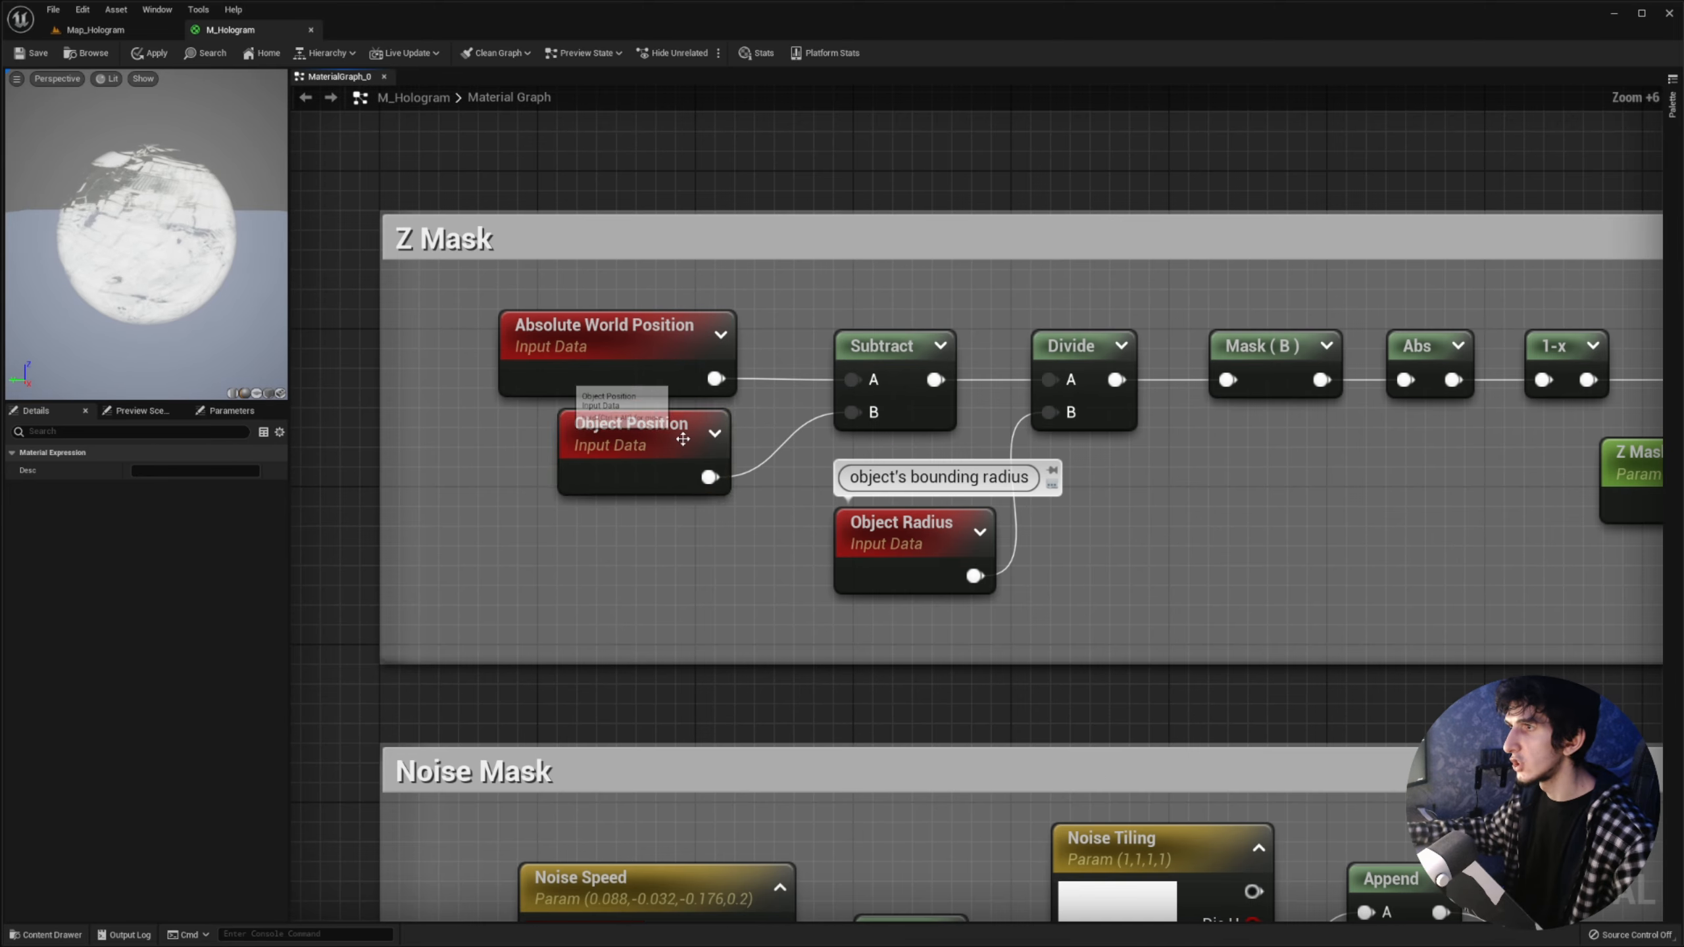
{"action": "left_click", "coordinate": [663, 427]}
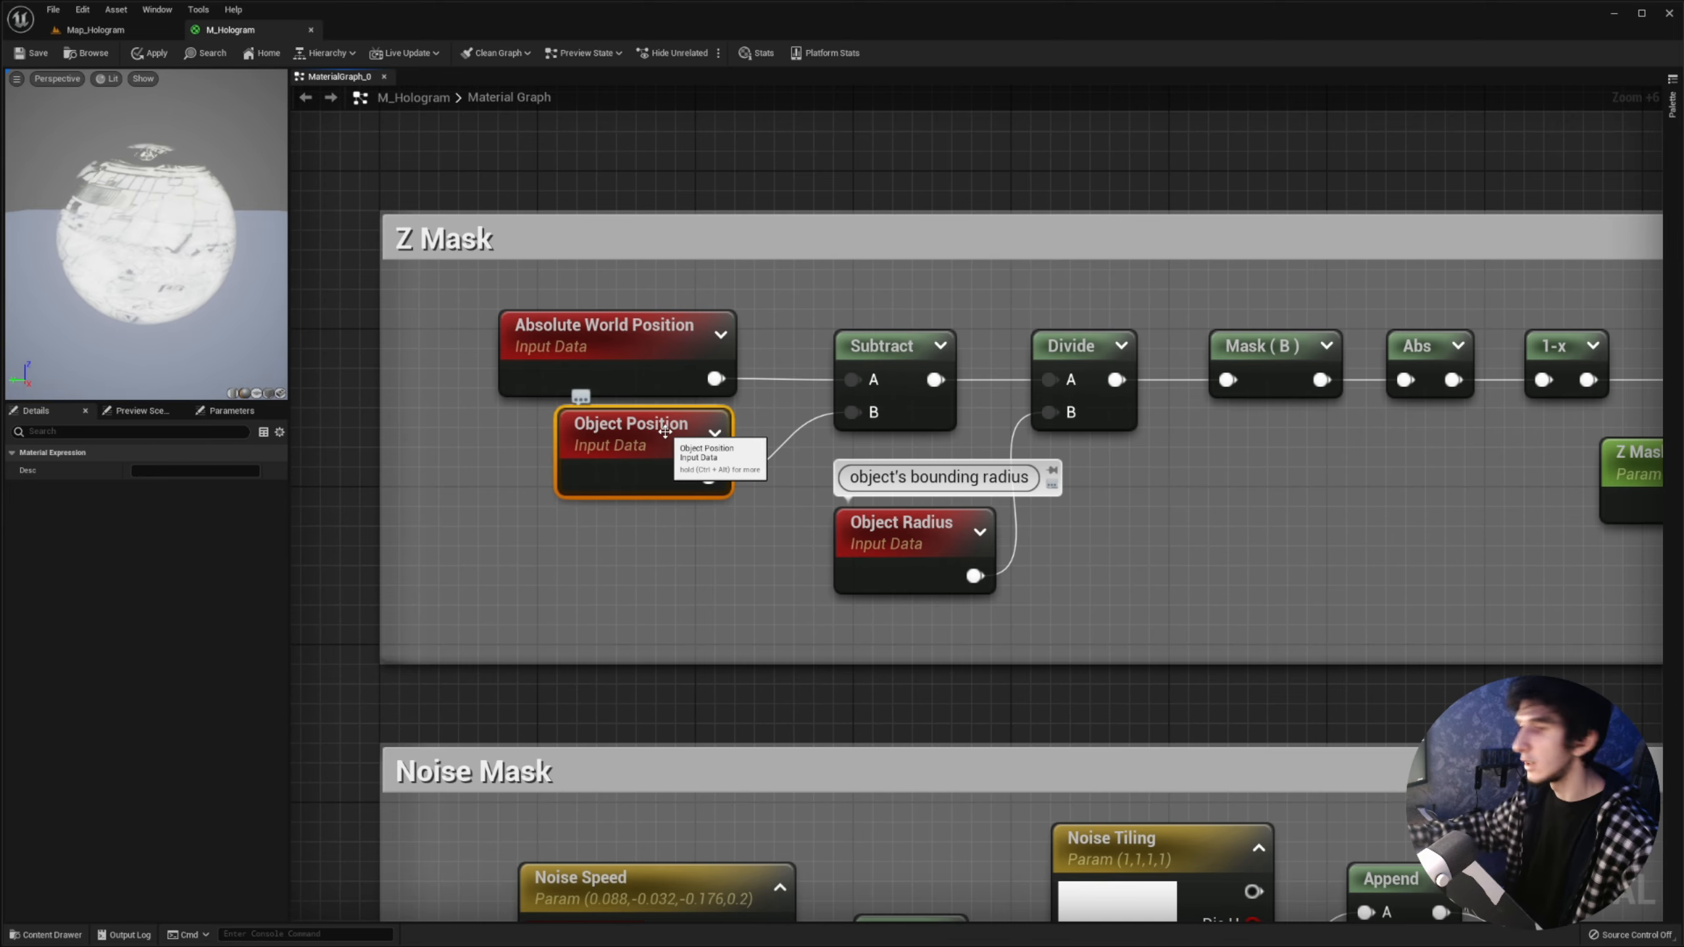
Step: Capture the preview sphere and draw a horizontal axis through its centre with the origin marked 0
{"action": "key", "text": "Print"}
{"action": "left_click_drag", "start_coordinate": [3, 108], "coordinate": [362, 367]}
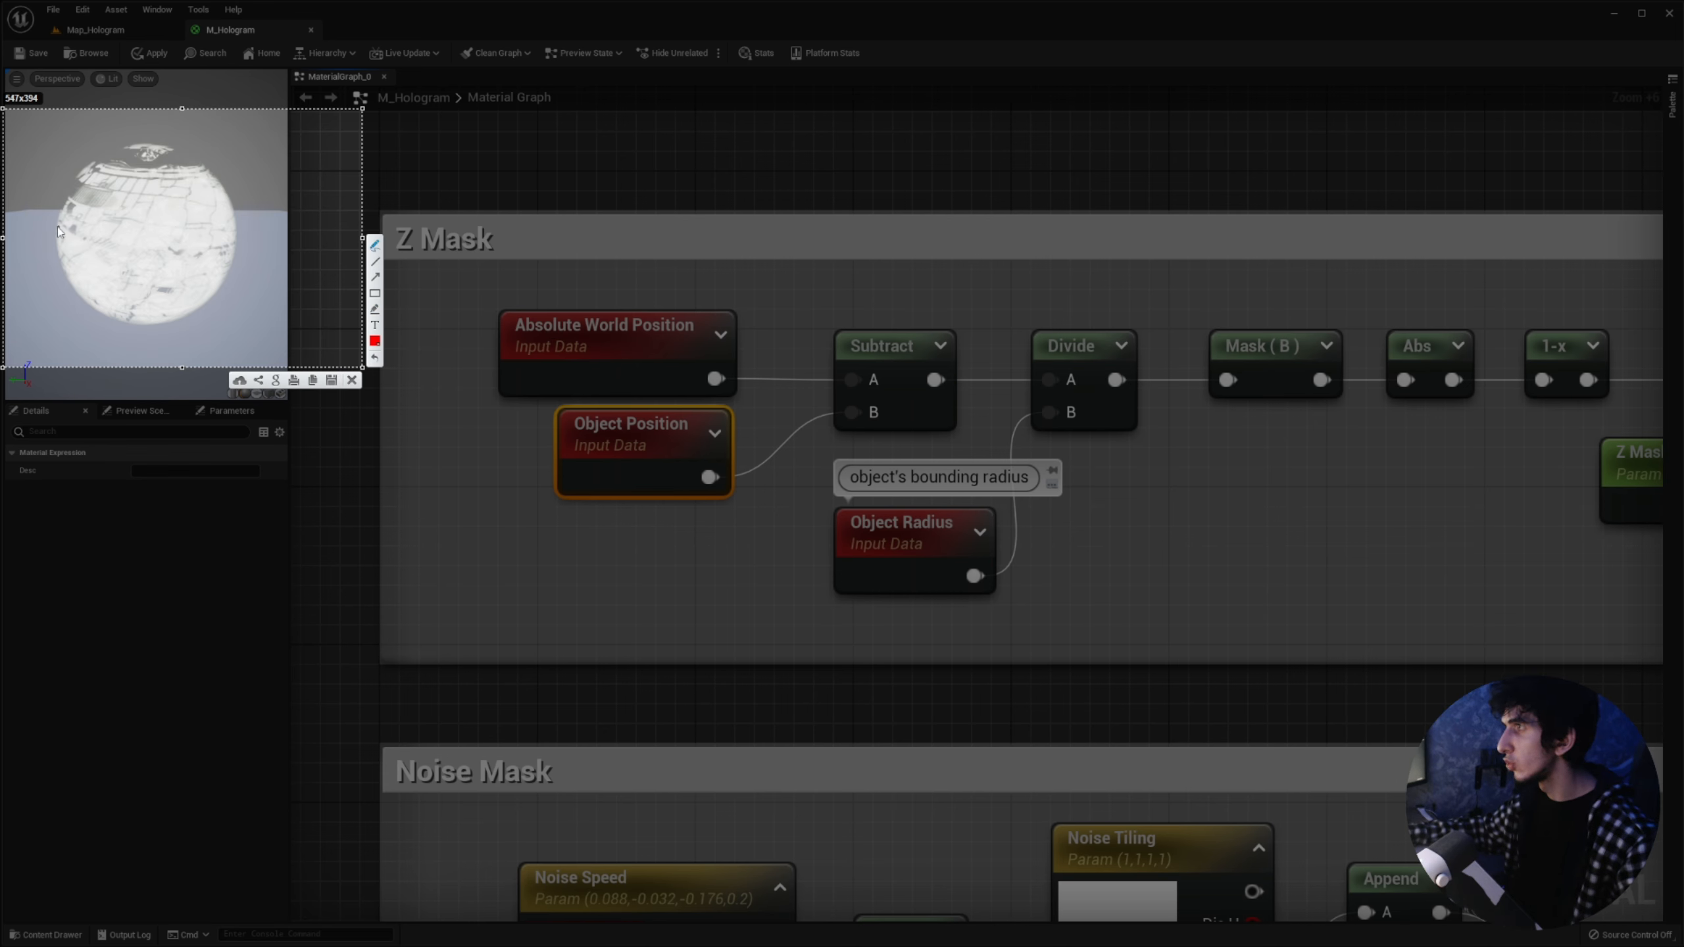
{"action": "left_click_drag", "start_coordinate": [35, 228], "coordinate": [334, 232]}
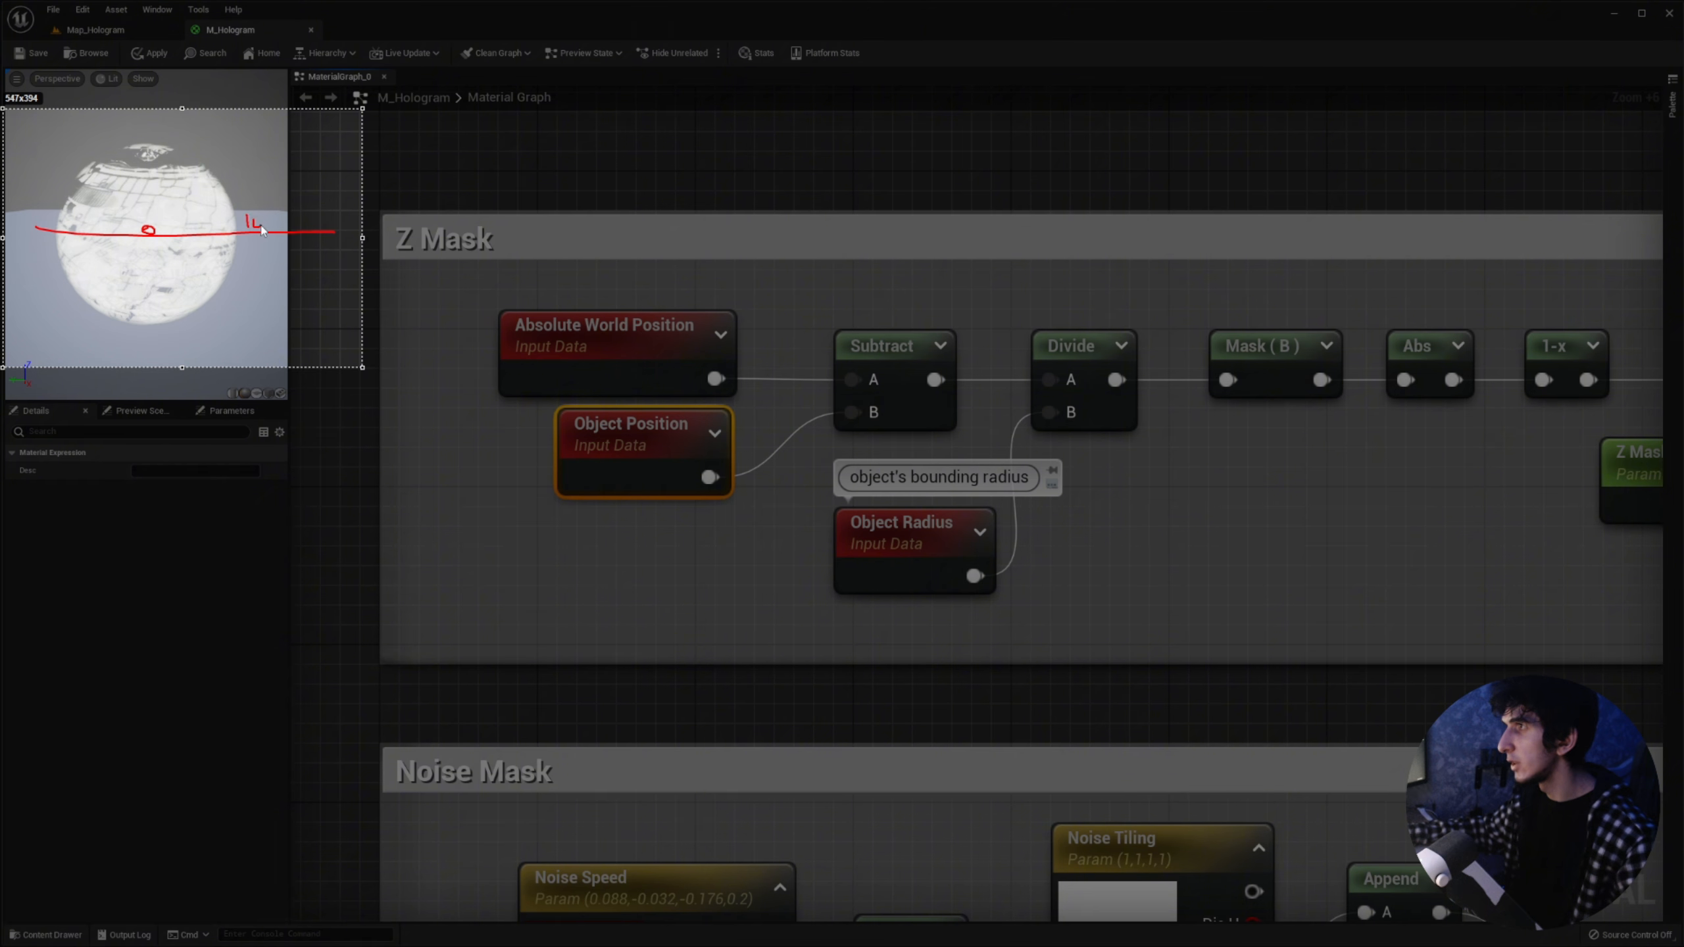
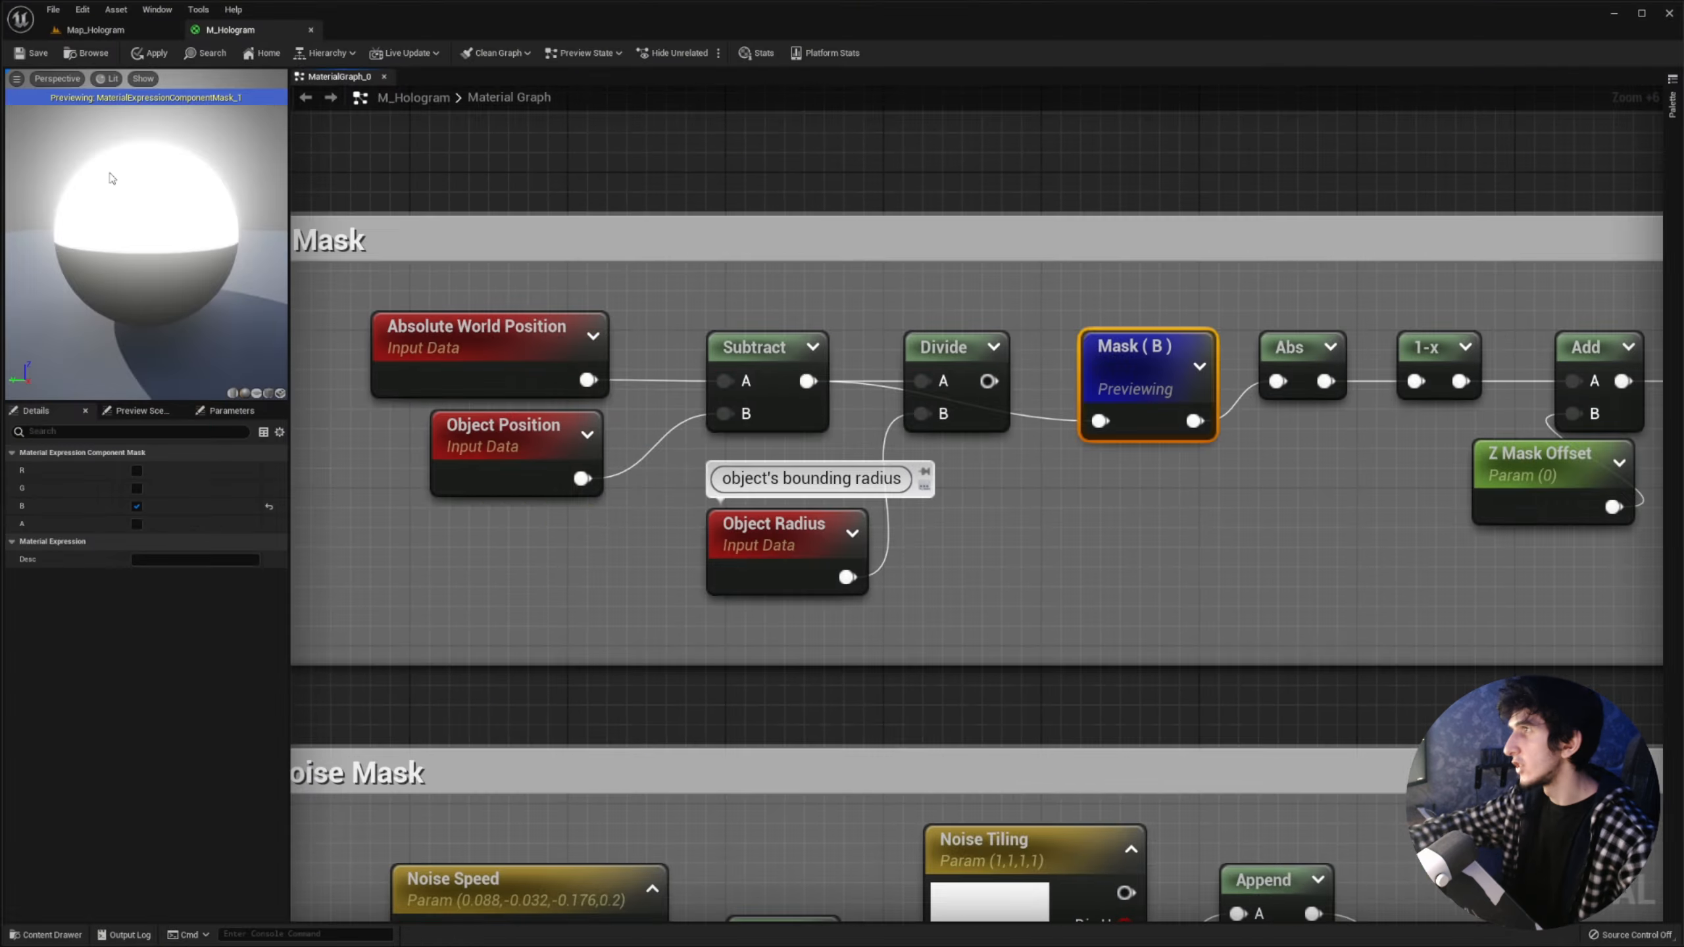
Step: Capture the Mask (B) preview, annotate the sphere with 0, 50, 0,5 and -0,5, cross out 100, and close the capture
{"action": "key", "text": "Print"}
{"action": "left_click_drag", "start_coordinate": [18, 121], "coordinate": [324, 400]}
{"action": "left_click", "coordinate": [337, 281]}
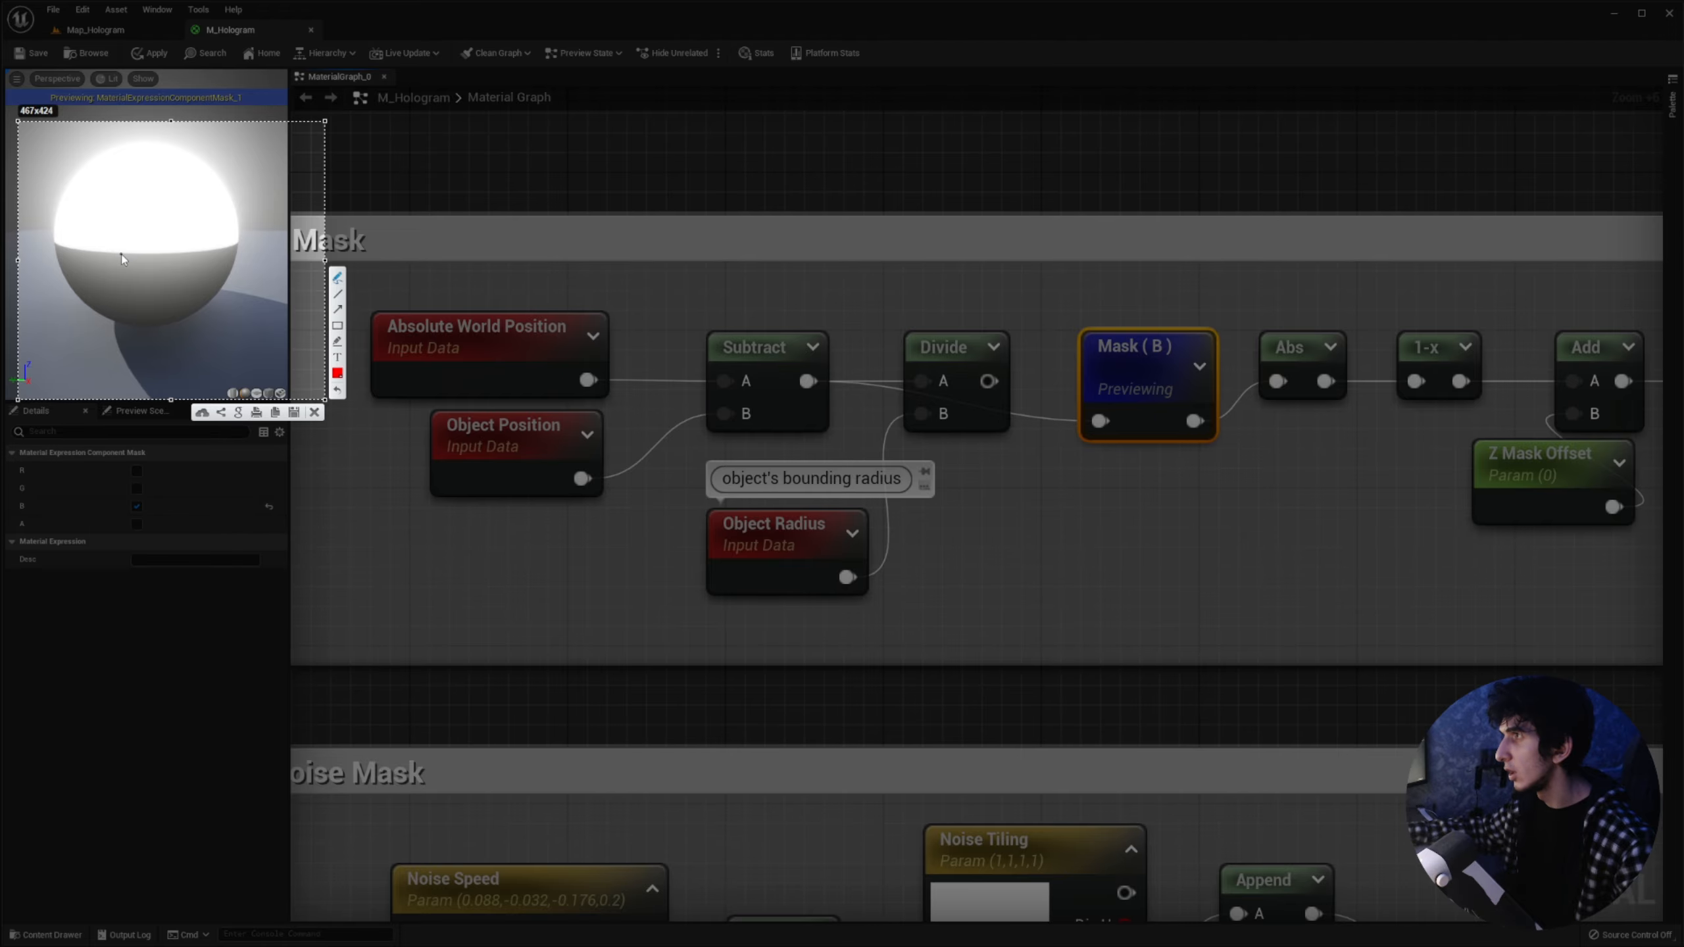
{"action": "left_click_drag", "start_coordinate": [141, 146], "coordinate": [159, 135]}
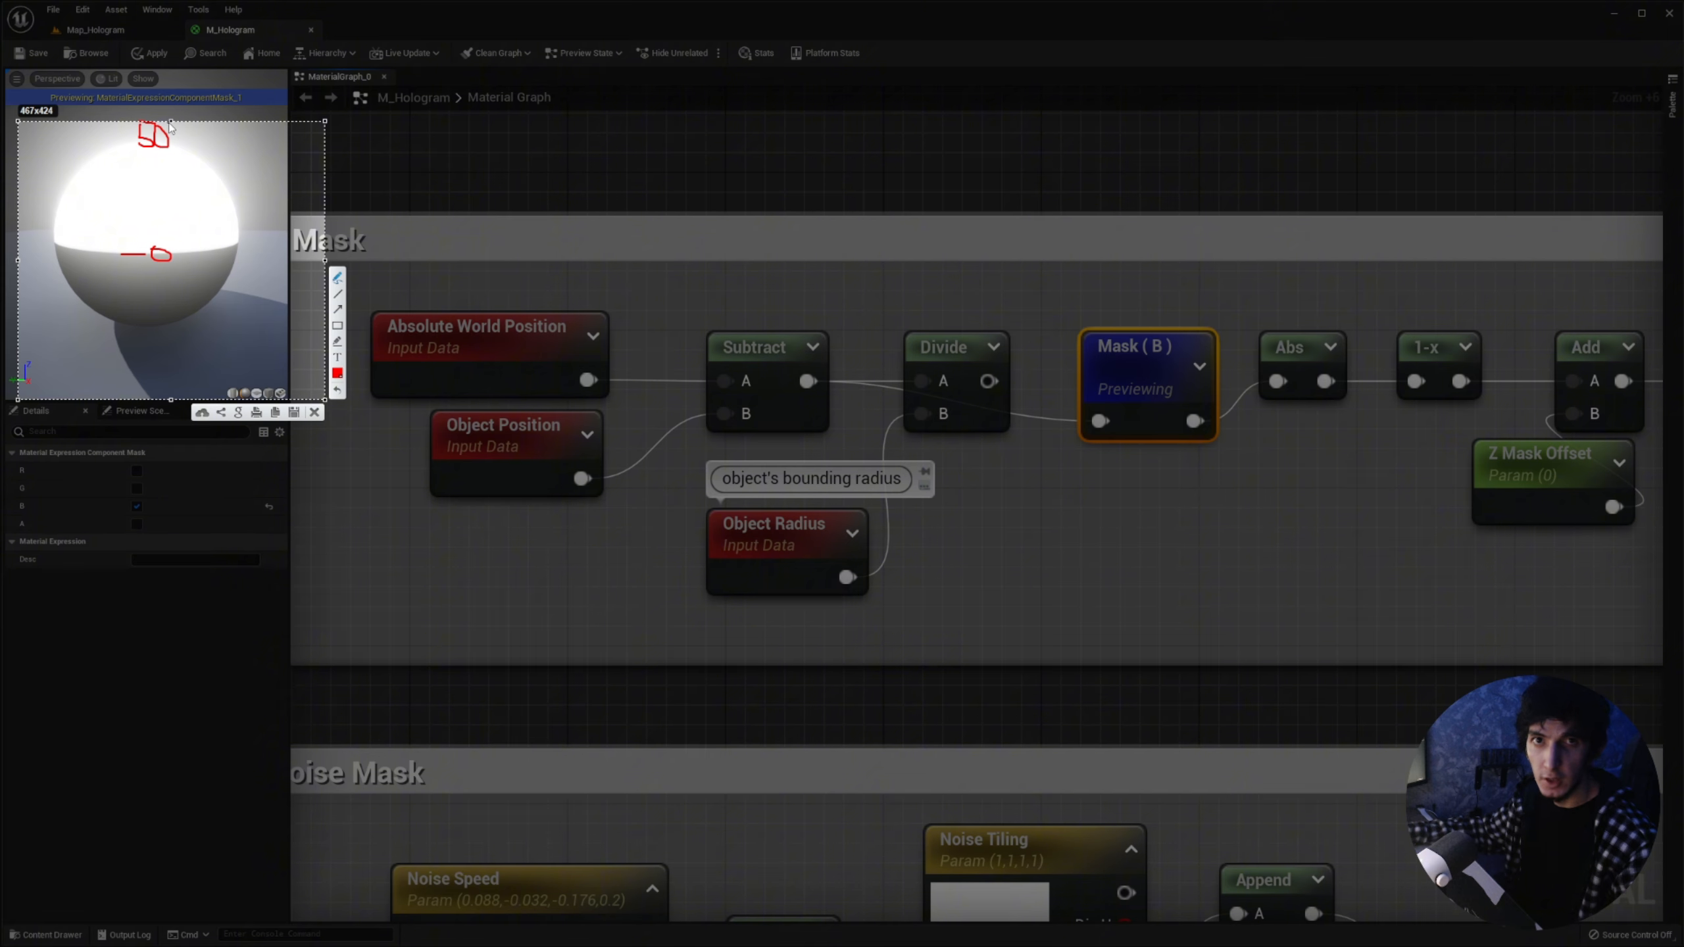
{"action": "mouse_move", "coordinate": [224, 169]}
{"action": "left_mouse_down"}
{"action": "mouse_move", "coordinate": [229, 196]}
{"action": "mouse_move", "coordinate": [247, 180]}
{"action": "left_mouse_up"}
{"action": "mouse_move", "coordinate": [270, 176]}
{"action": "left_mouse_down"}
{"action": "mouse_move", "coordinate": [258, 192]}
{"action": "mouse_move", "coordinate": [275, 174]}
{"action": "left_mouse_up"}
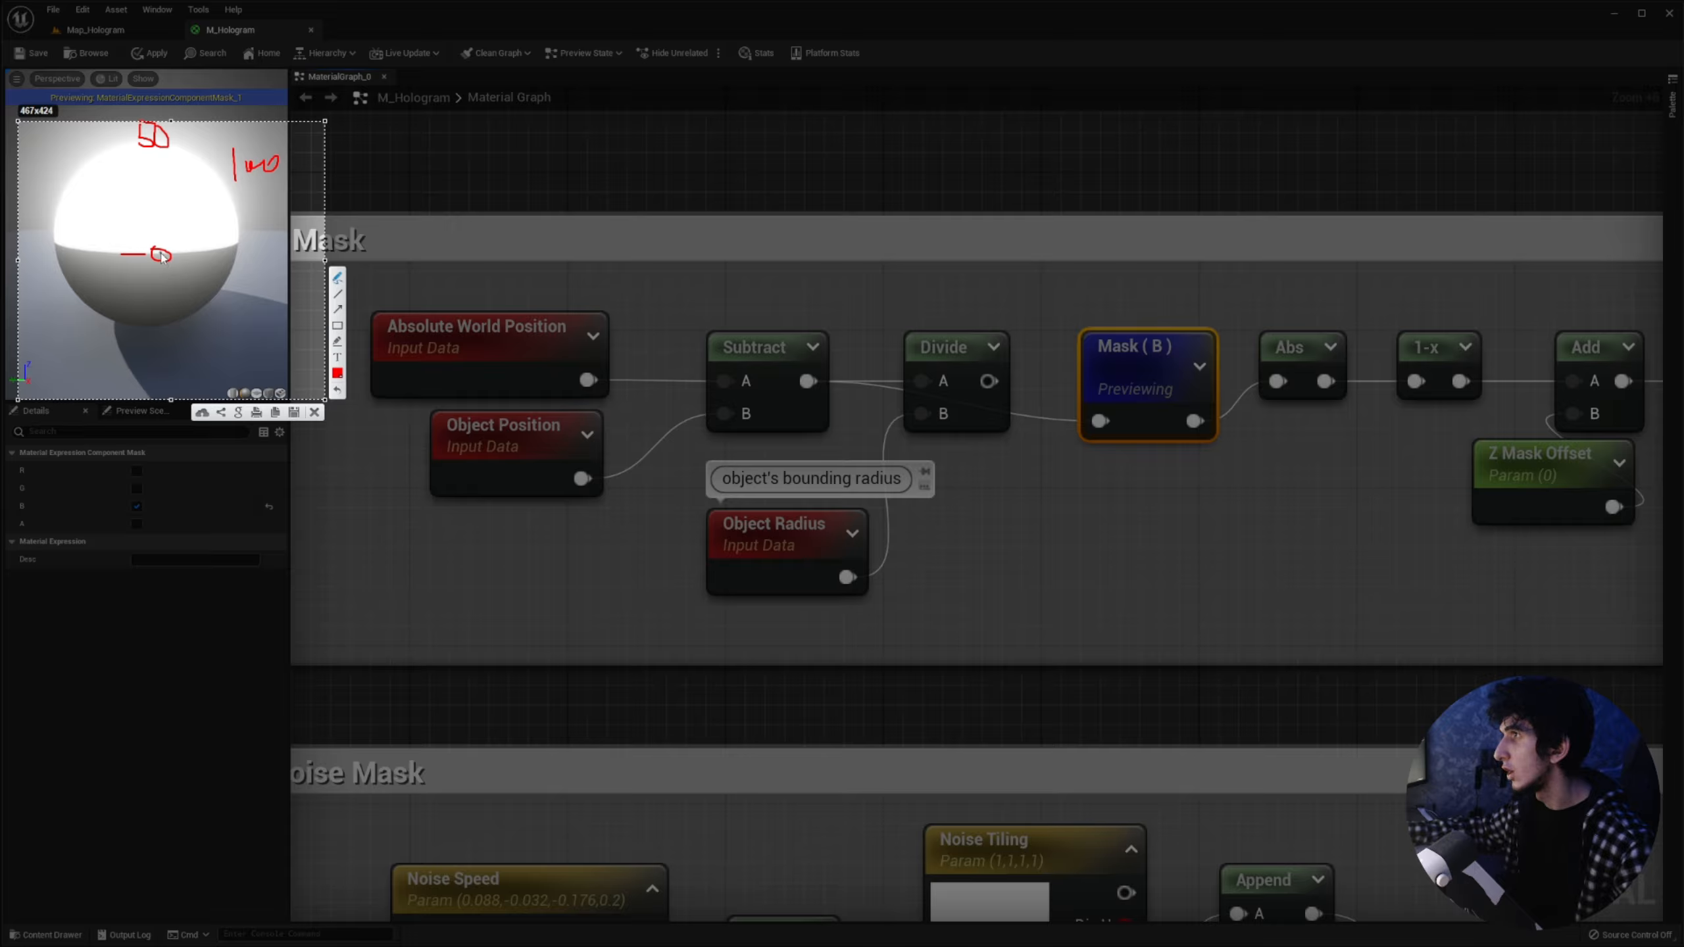
{"action": "left_click_drag", "start_coordinate": [187, 146], "coordinate": [187, 135]}
{"action": "left_click_drag", "start_coordinate": [193, 154], "coordinate": [196, 166]}
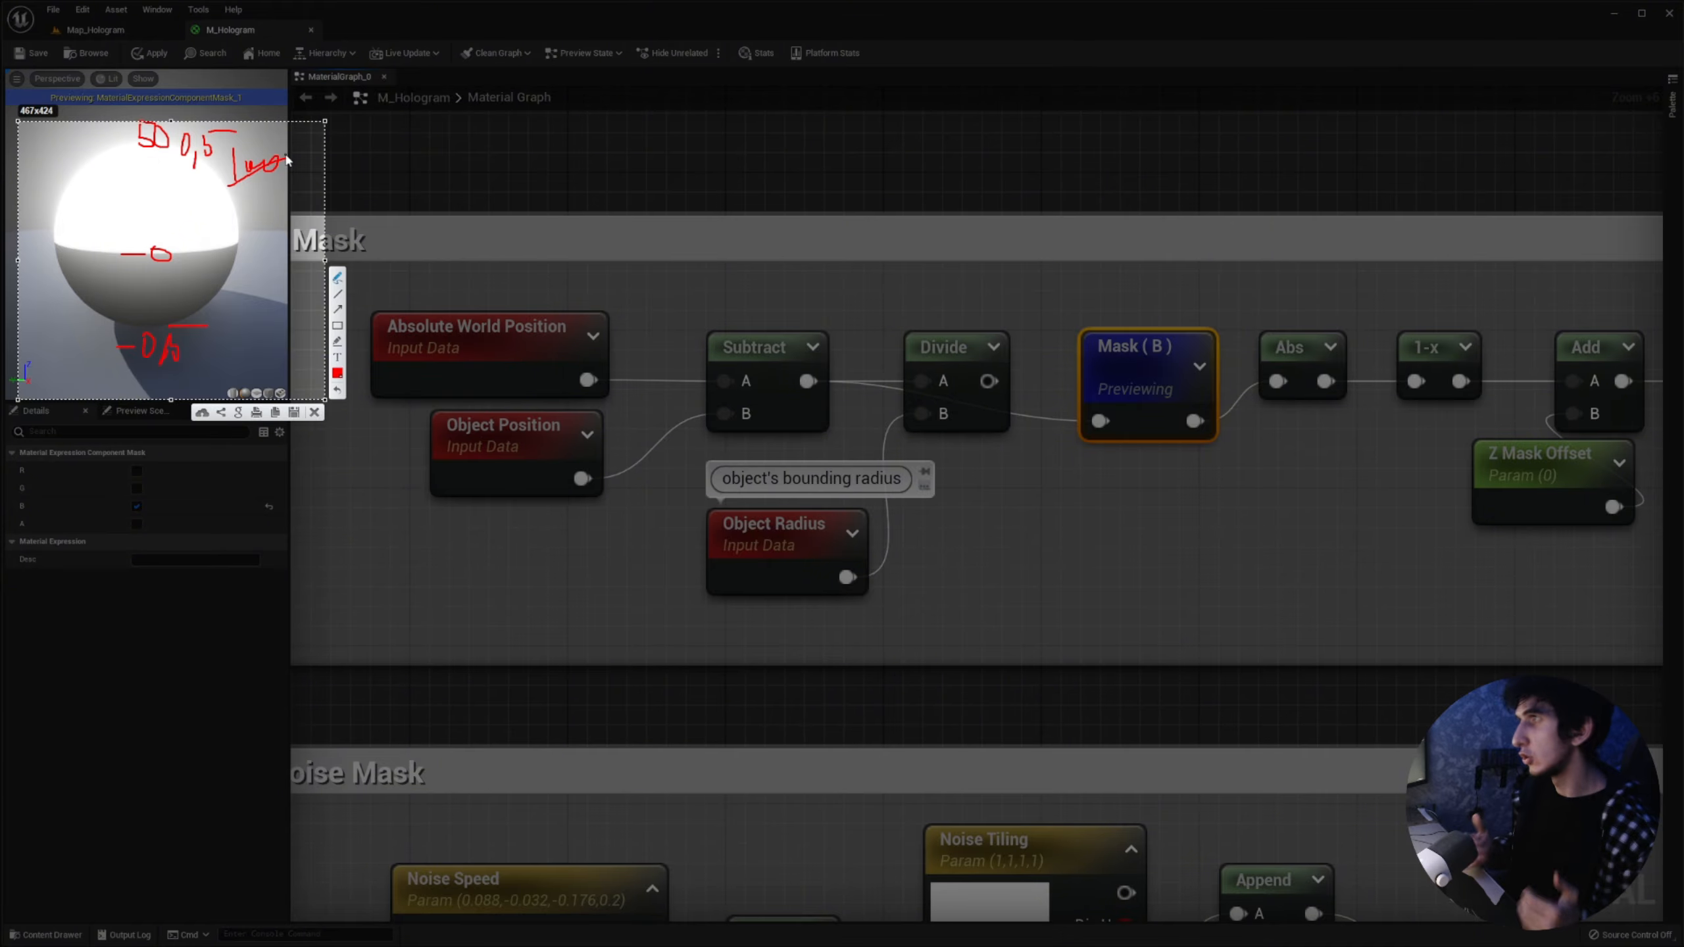
{"action": "key", "text": "Escape"}
Step: Frame the shelf in Map_Hologram, open its SM_Shelf static mesh to check the approximate size, and close the mesh
{"action": "left_click", "coordinate": [96, 29]}
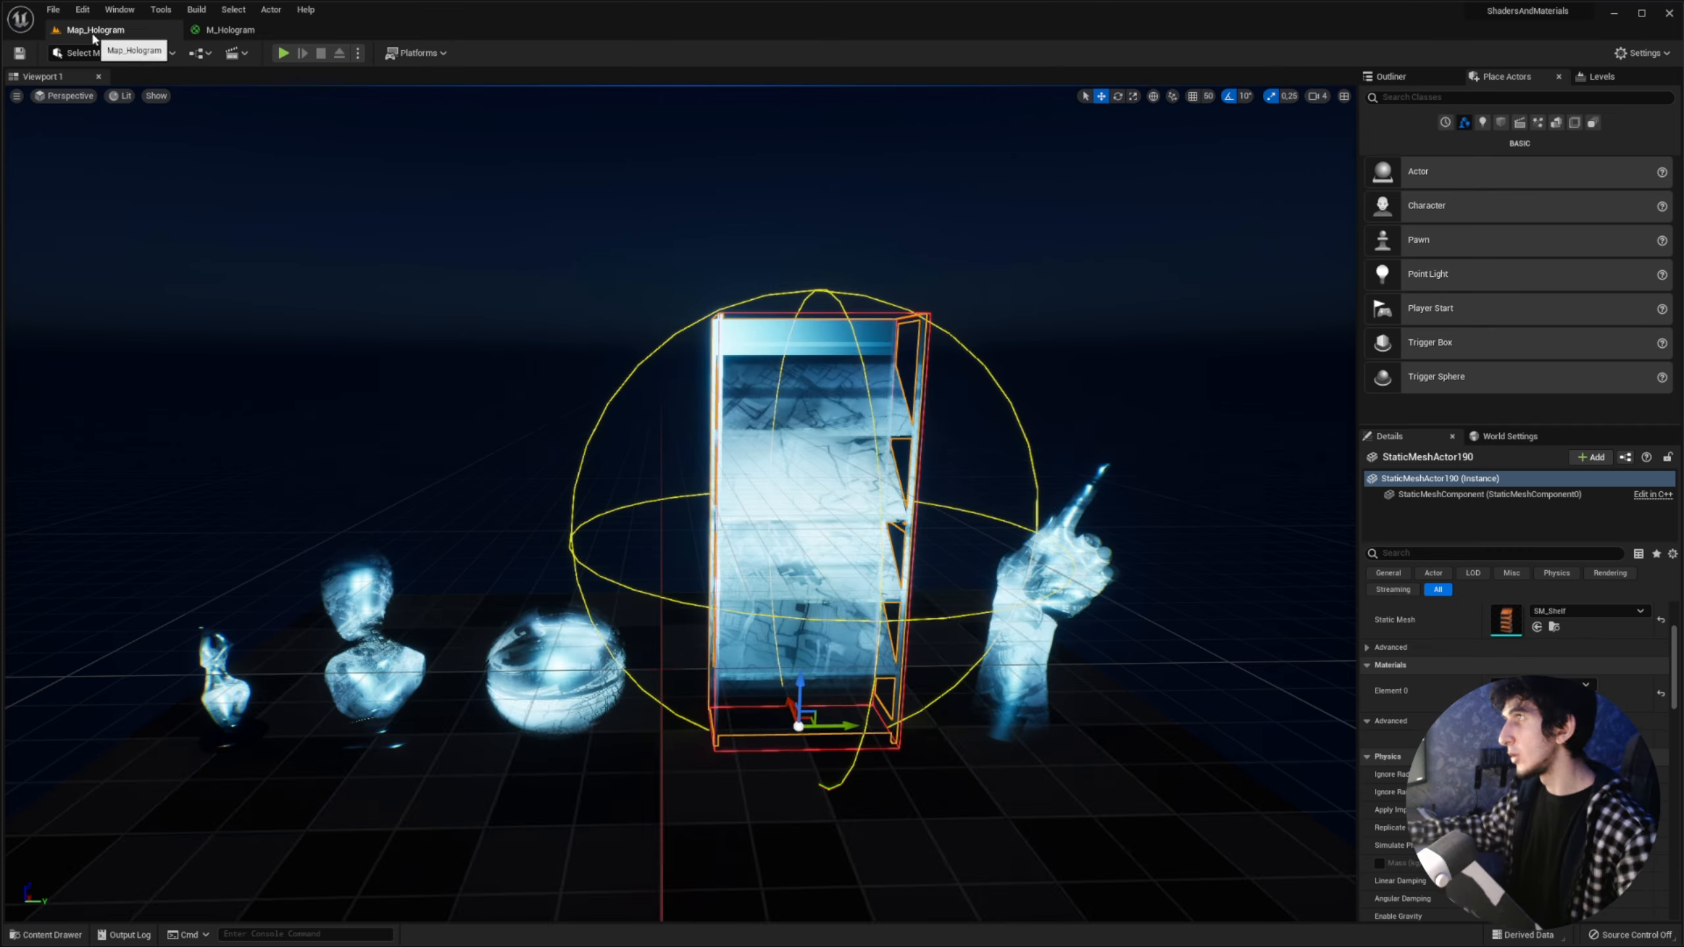
{"action": "key", "text": "f"}
{"action": "mouse_move", "coordinate": [808, 338]}
{"action": "right_mouse_down"}
{"action": "mouse_move", "coordinate": [782, 298]}
{"action": "mouse_move", "coordinate": [788, 318]}
{"action": "mouse_move", "coordinate": [789, 265]}
{"action": "mouse_move", "coordinate": [782, 338]}
{"action": "mouse_move", "coordinate": [729, 344]}
{"action": "mouse_move", "coordinate": [835, 359]}
{"action": "mouse_move", "coordinate": [796, 349]}
{"action": "right_mouse_up"}
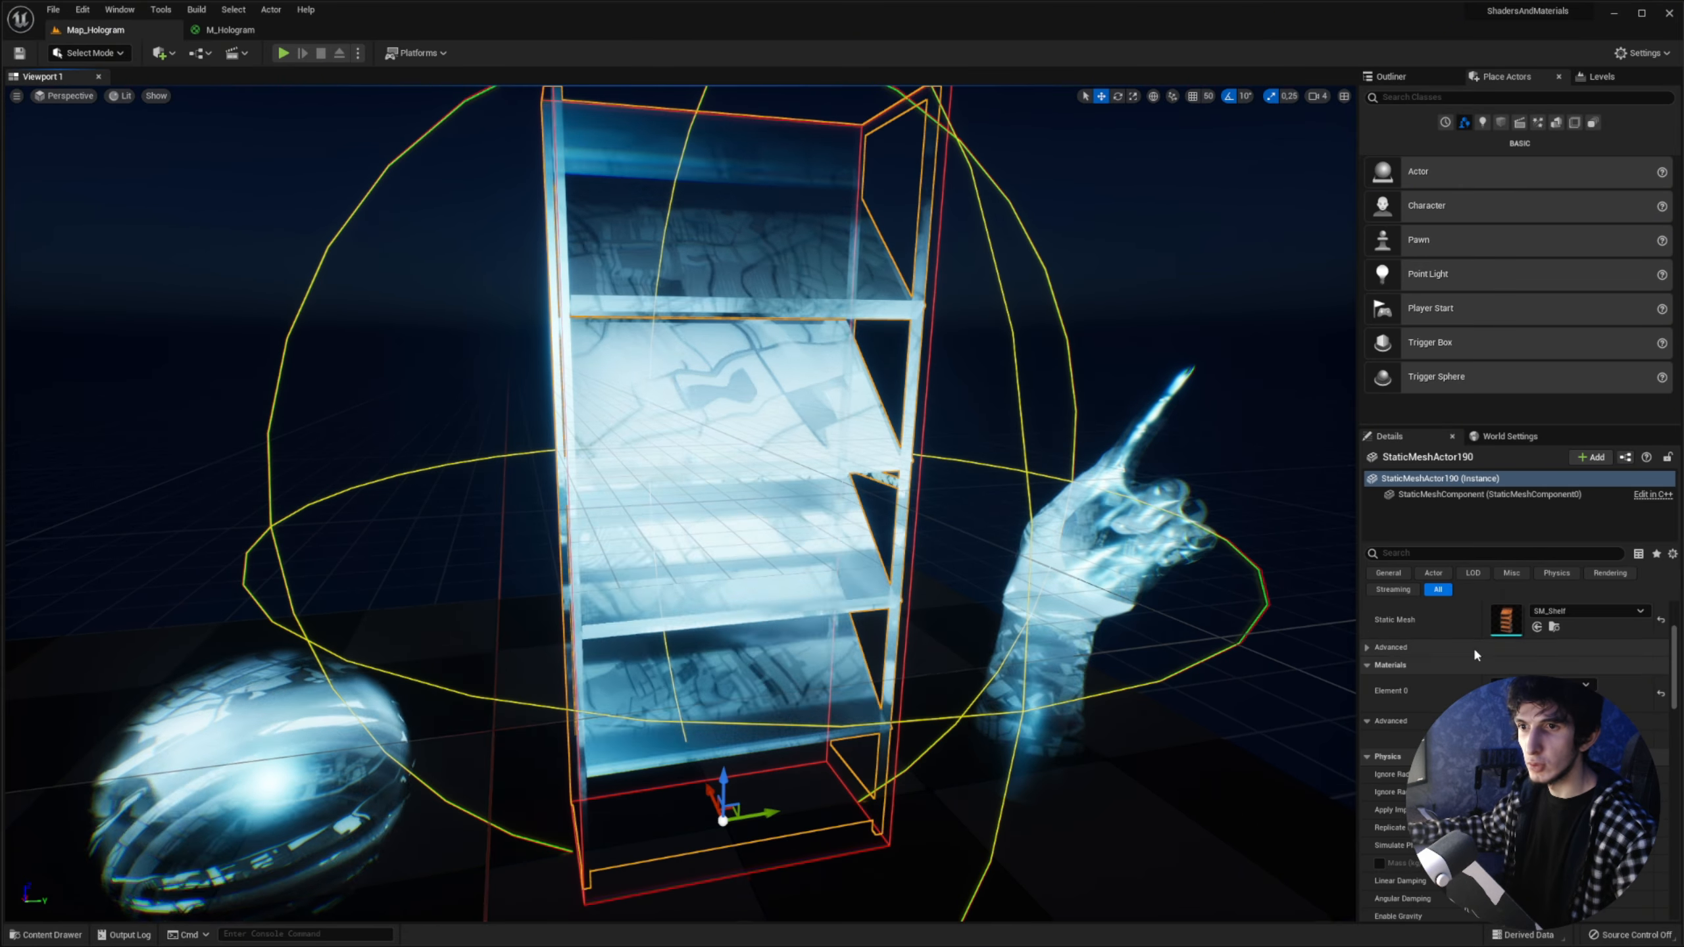
{"action": "double_click", "coordinate": [1506, 620]}
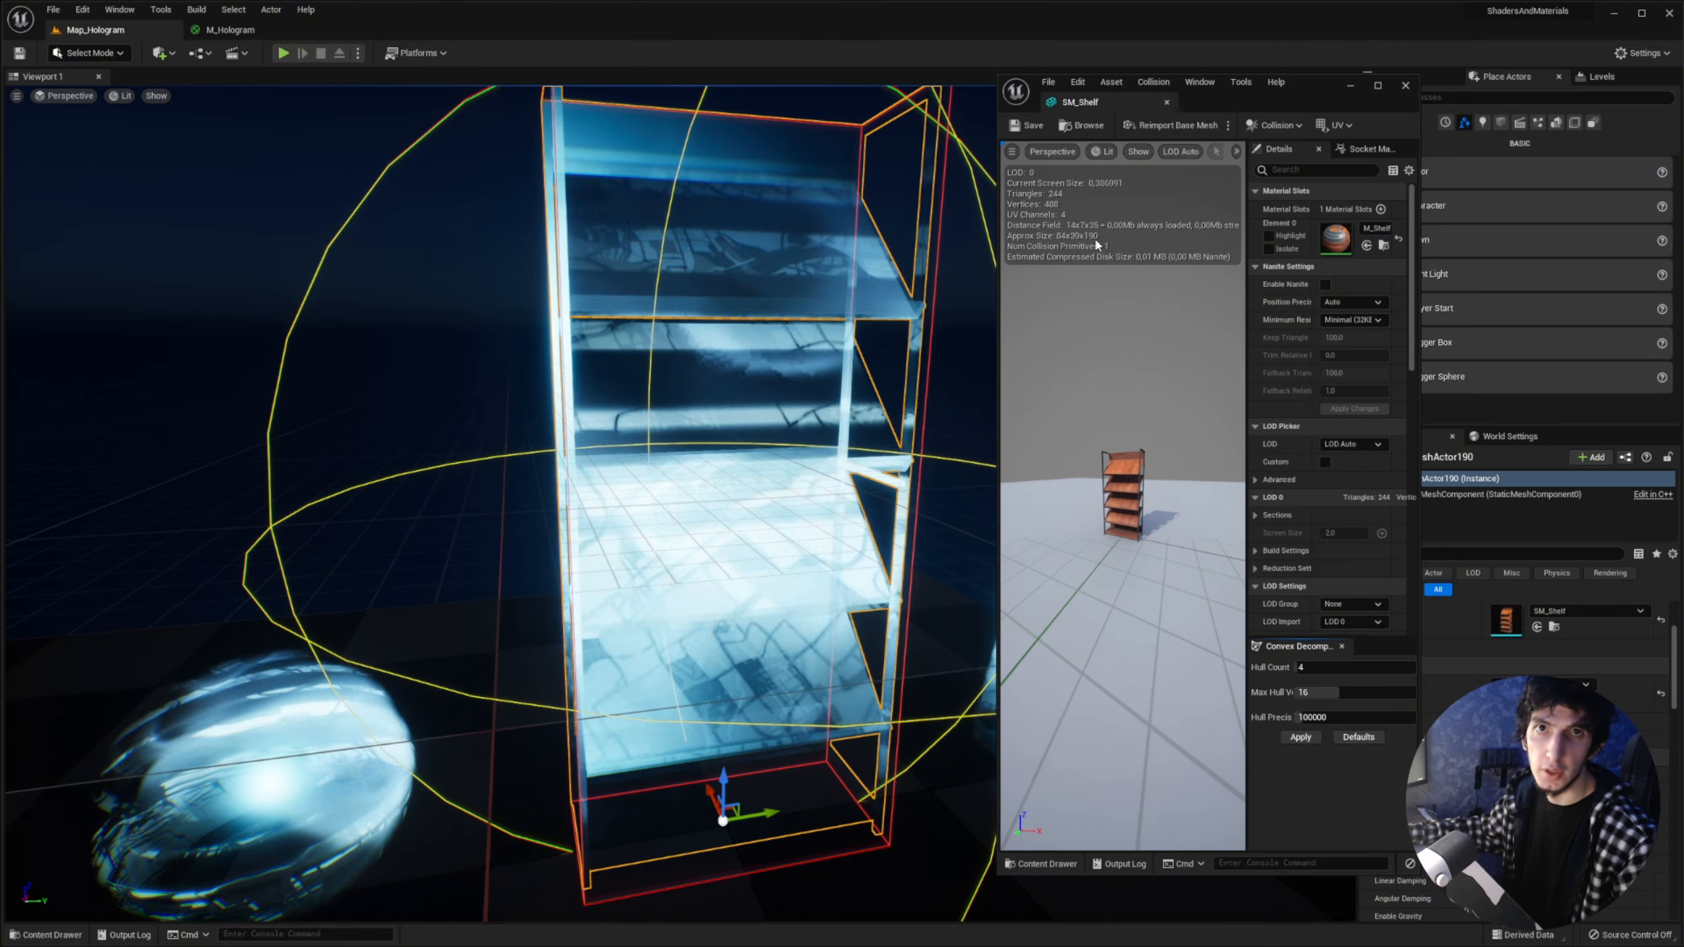
{"action": "left_click", "coordinate": [1166, 101]}
Step: Reconnect the Divide output to Mask (B) in M_Hologram's Z Mask group, and stop previewing Mask (B)
{"action": "left_click", "coordinate": [229, 28]}
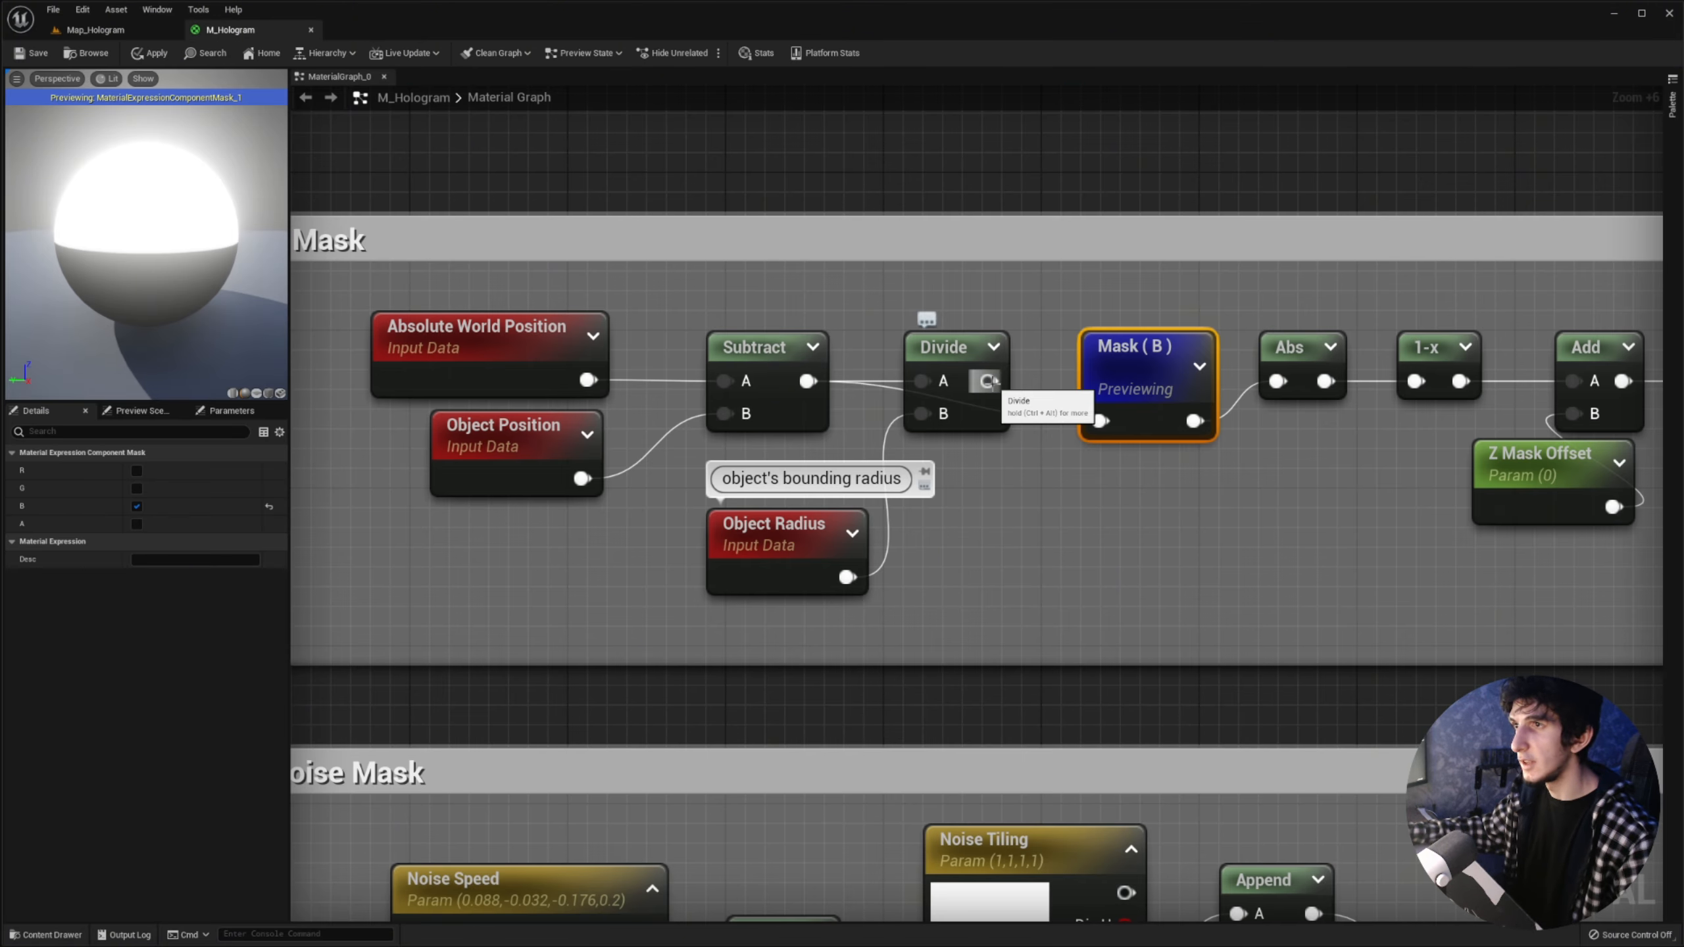
{"action": "left_click_drag", "start_coordinate": [992, 380], "coordinate": [1101, 422]}
{"action": "right_click", "coordinate": [1122, 358]}
{"action": "left_click", "coordinate": [1148, 402]}
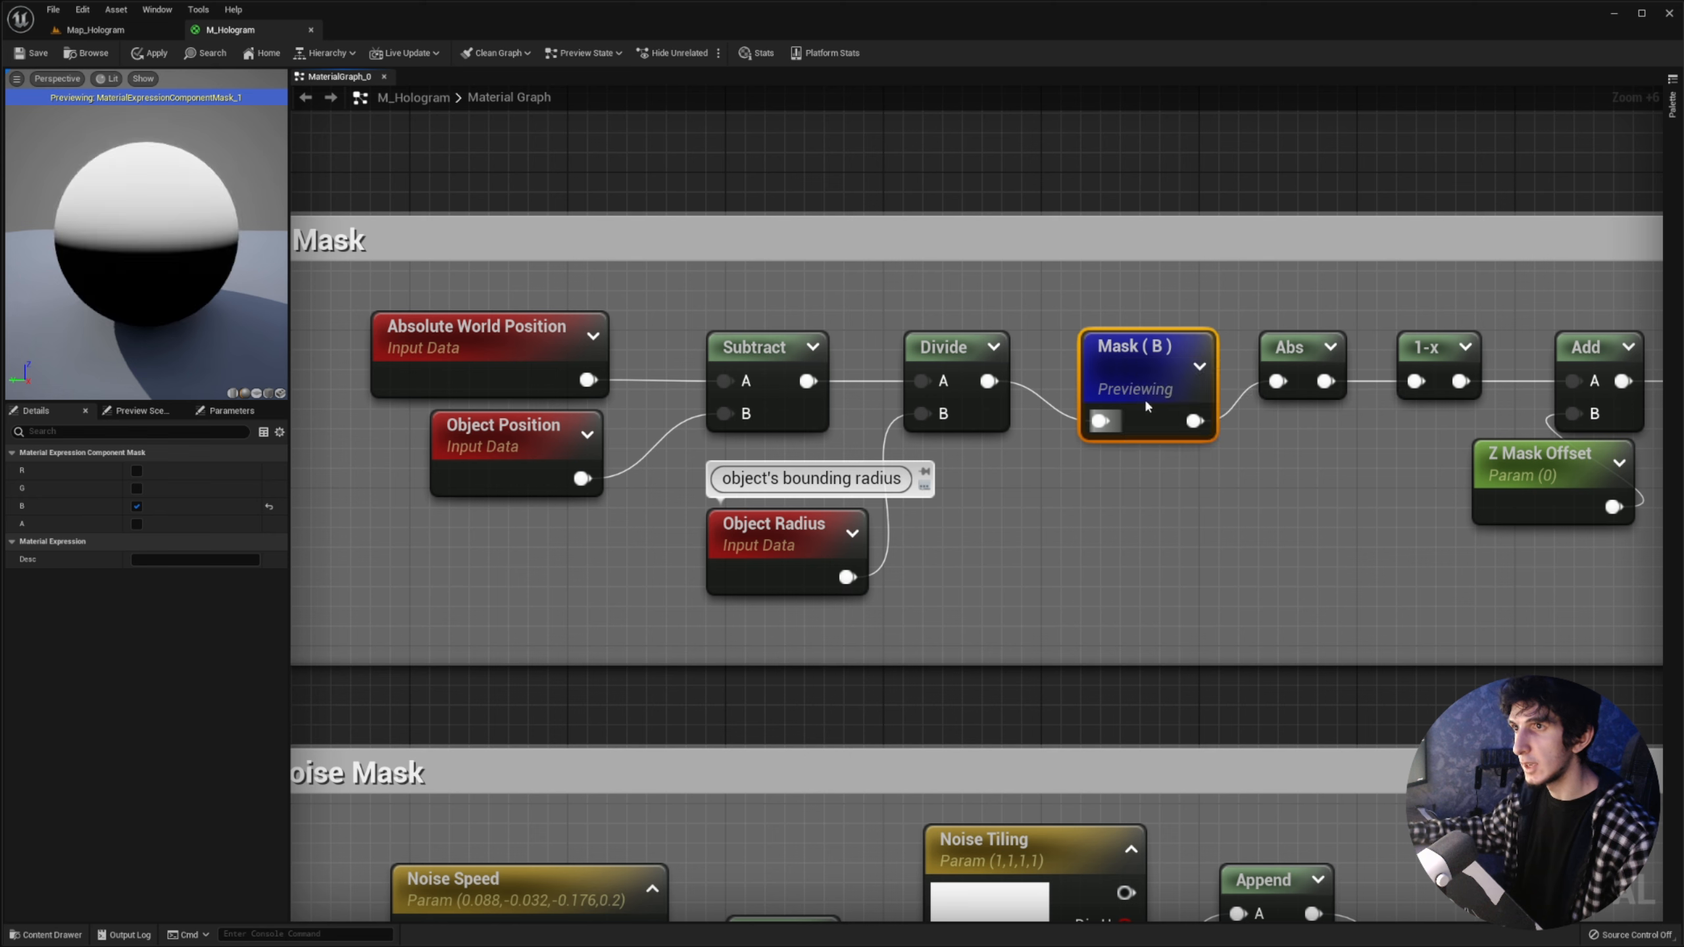
Step: Point out the Object Radius node and start previewing the Divide node it feeds
{"action": "left_click", "coordinate": [778, 540]}
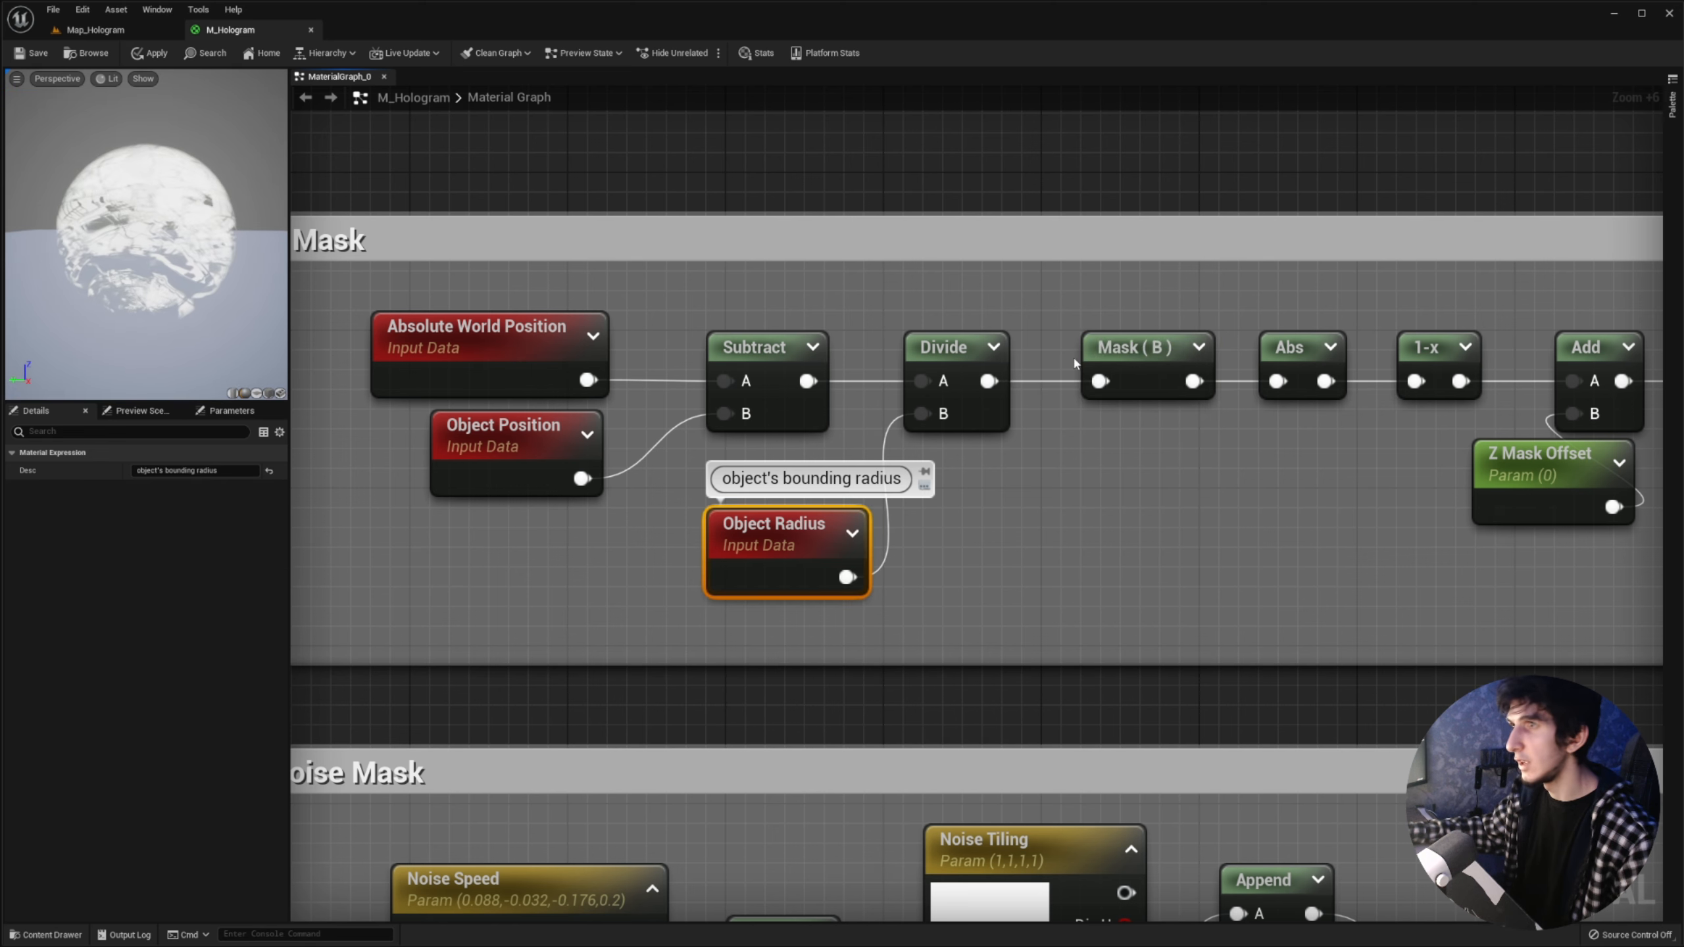
{"action": "right_click", "coordinate": [945, 345]}
{"action": "left_click", "coordinate": [974, 378]}
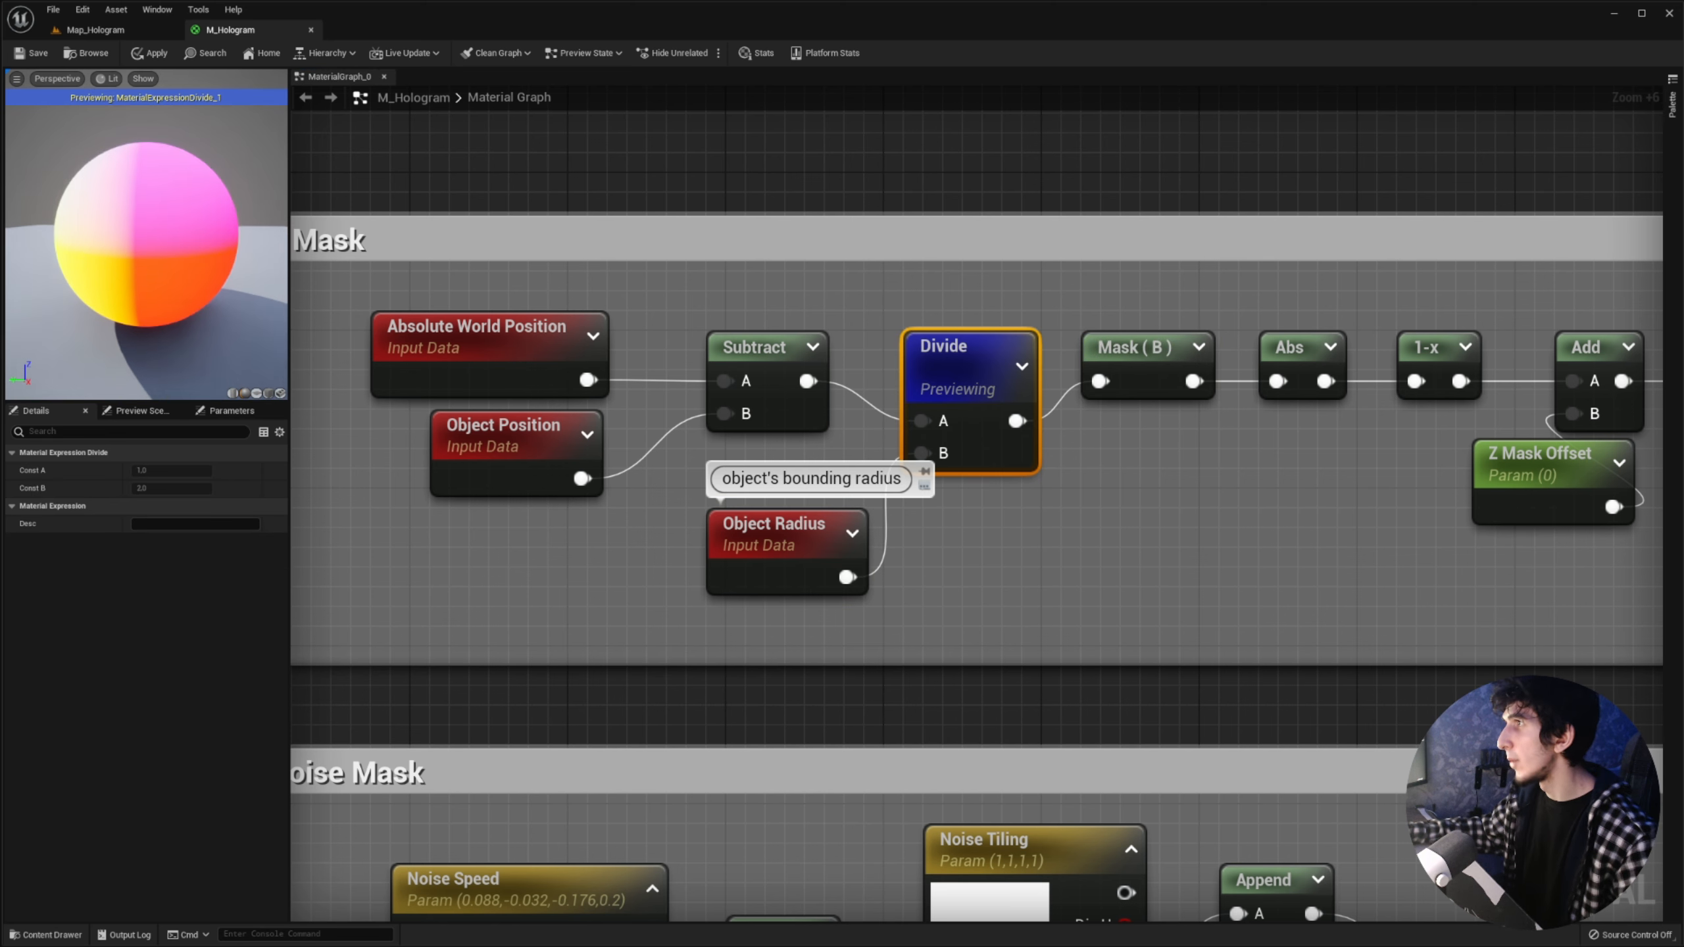
{"action": "right_click", "coordinate": [1126, 345]}
{"action": "left_click", "coordinate": [1162, 370]}
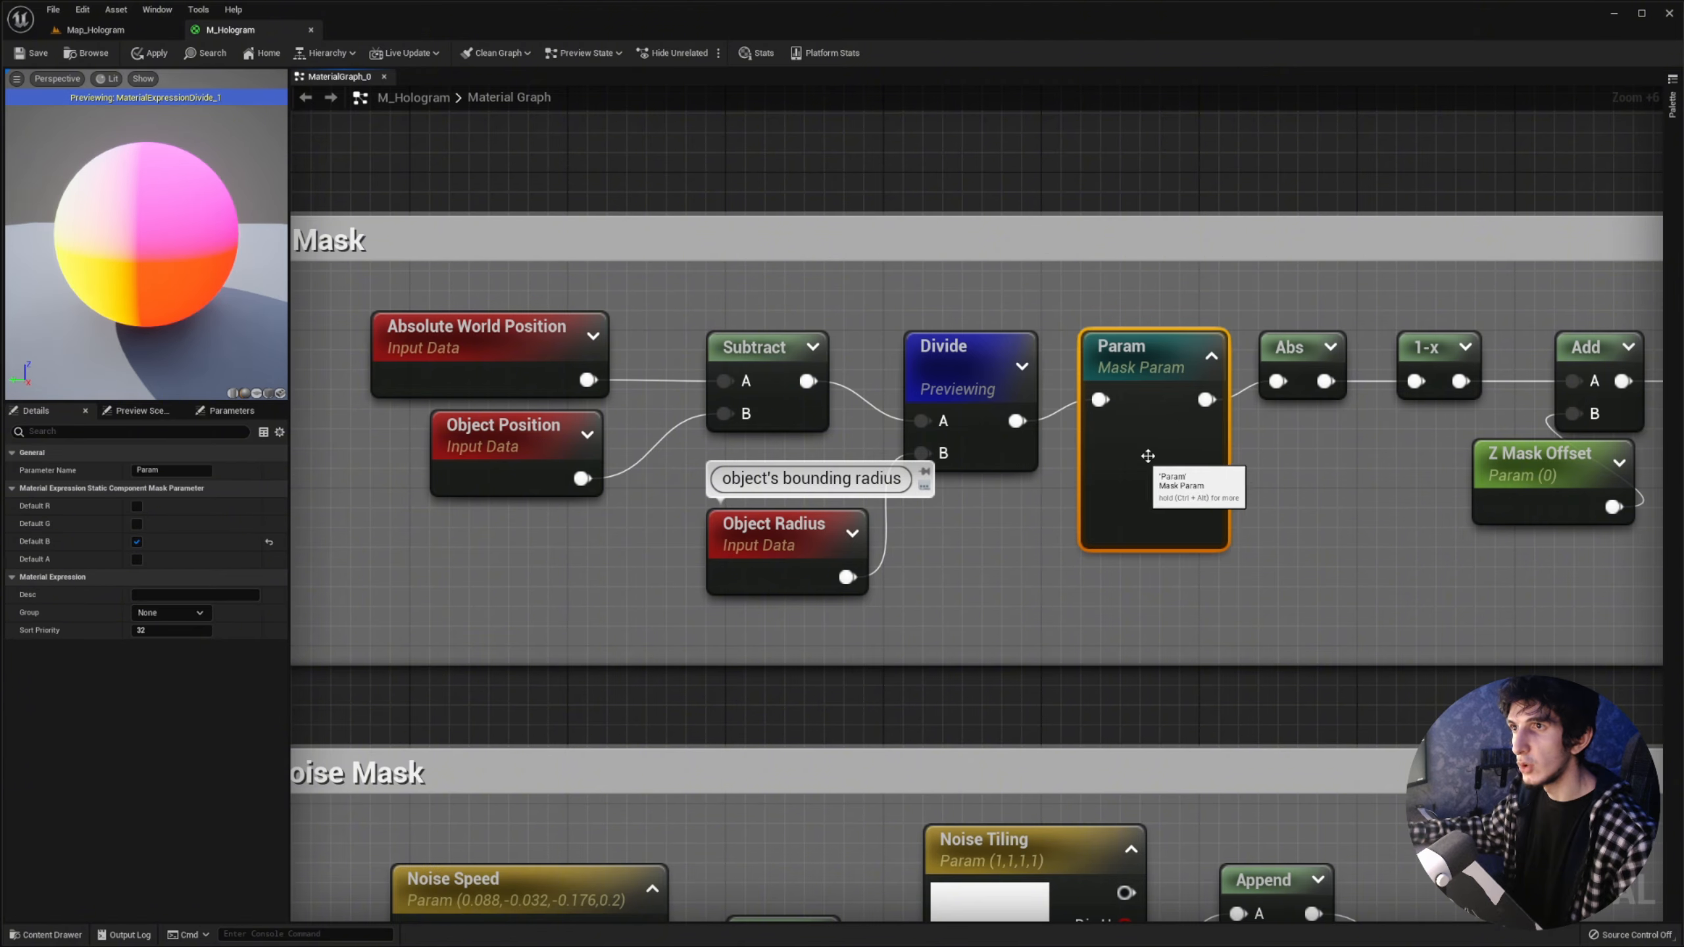
{"action": "right_click", "coordinate": [1126, 346]}
{"action": "left_click", "coordinate": [1162, 370]}
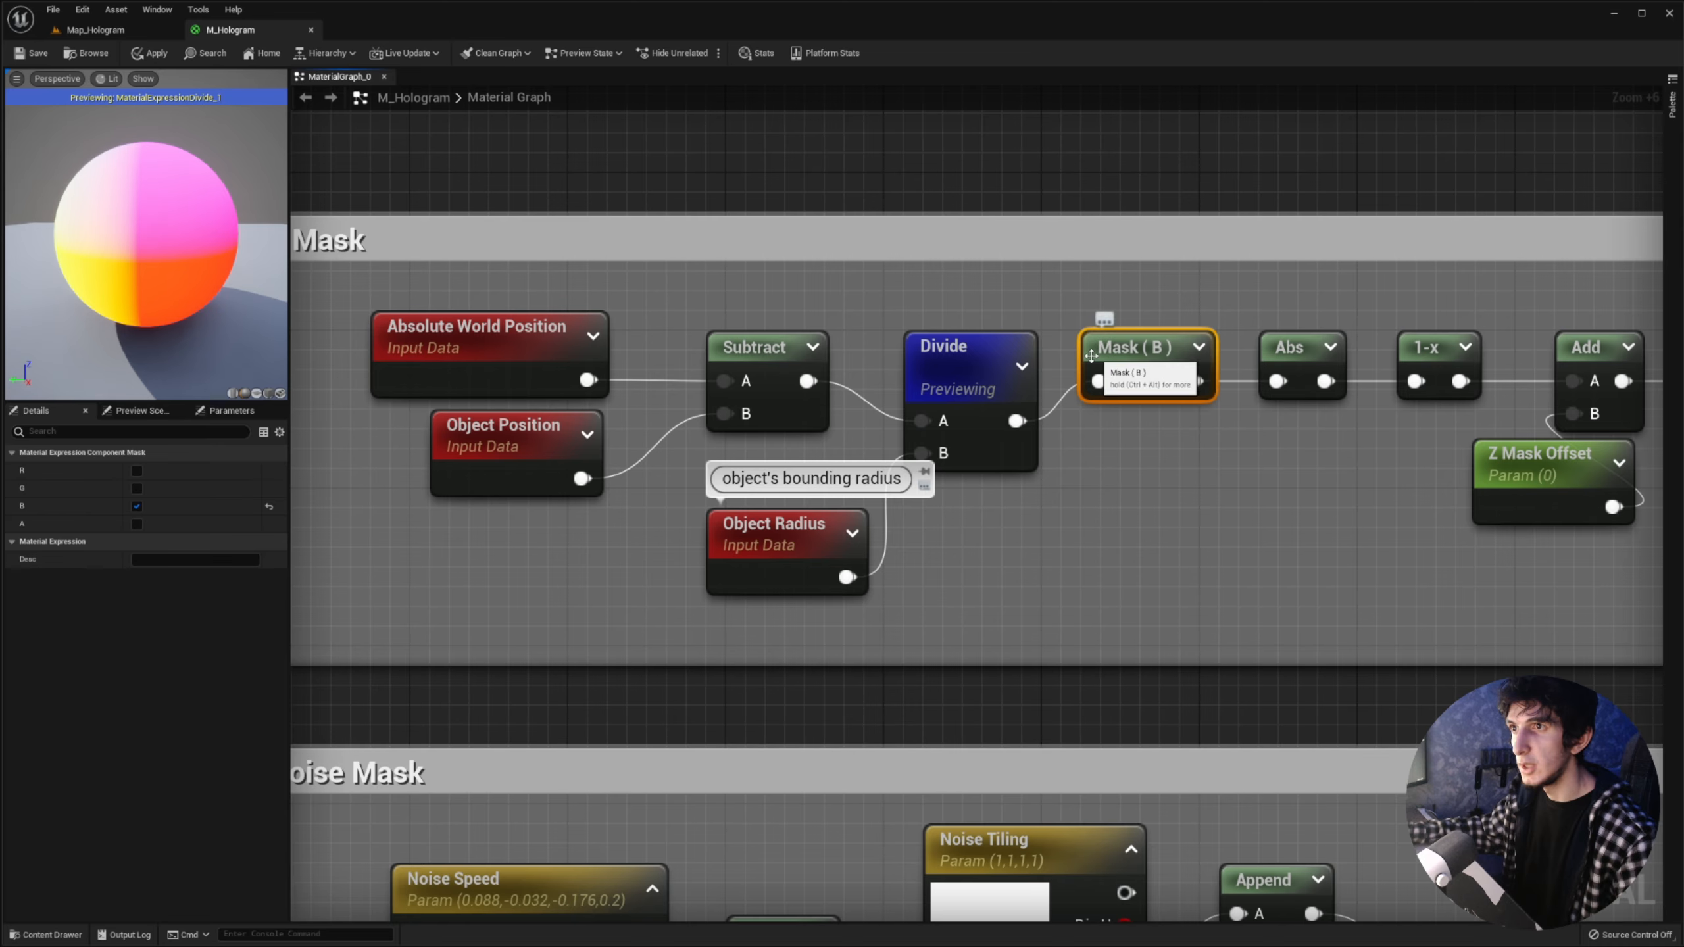
Step: Switch the preview from the Divide node to the Mask (B) node
{"action": "right_click", "coordinate": [956, 362]}
{"action": "left_click", "coordinate": [1129, 347]}
{"action": "right_click", "coordinate": [1128, 346]}
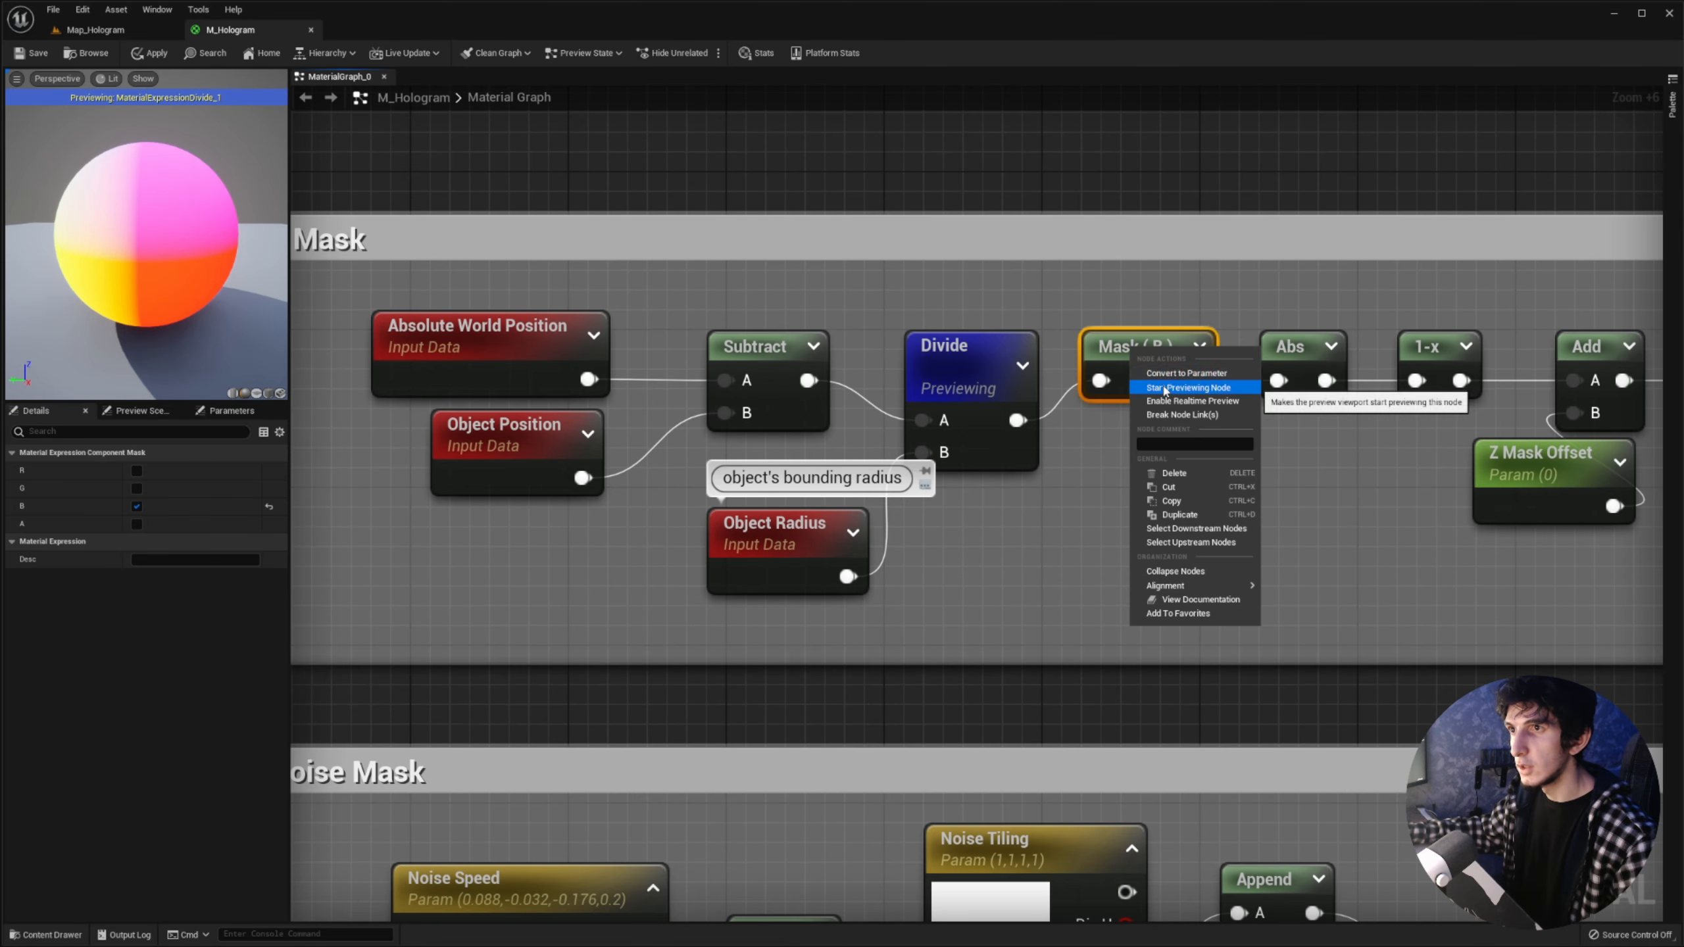
{"action": "left_click", "coordinate": [1170, 381]}
Step: Capture the preview sphere, mark its top 0,5, middle 0 and bottom -0,5, and close the capture
{"action": "key", "text": "Print"}
{"action": "left_click_drag", "start_coordinate": [29, 134], "coordinate": [319, 384]}
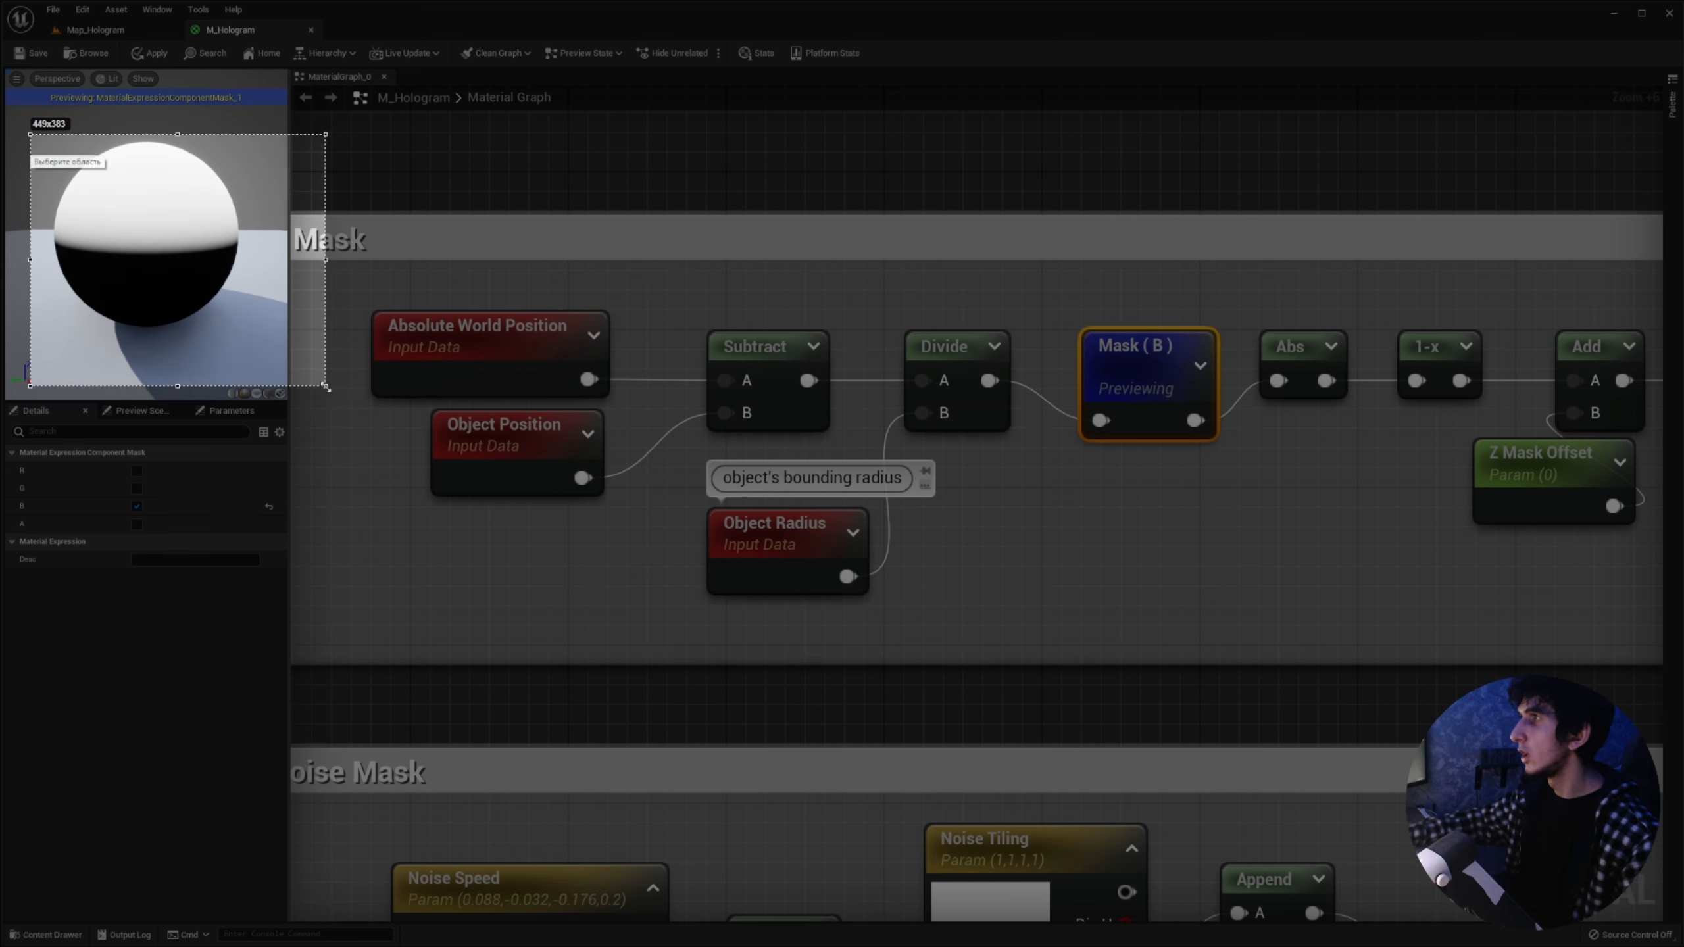
{"action": "left_click_drag", "start_coordinate": [132, 141], "coordinate": [230, 158]}
{"action": "left_click_drag", "start_coordinate": [118, 329], "coordinate": [153, 334]}
{"action": "left_click", "coordinate": [174, 341]}
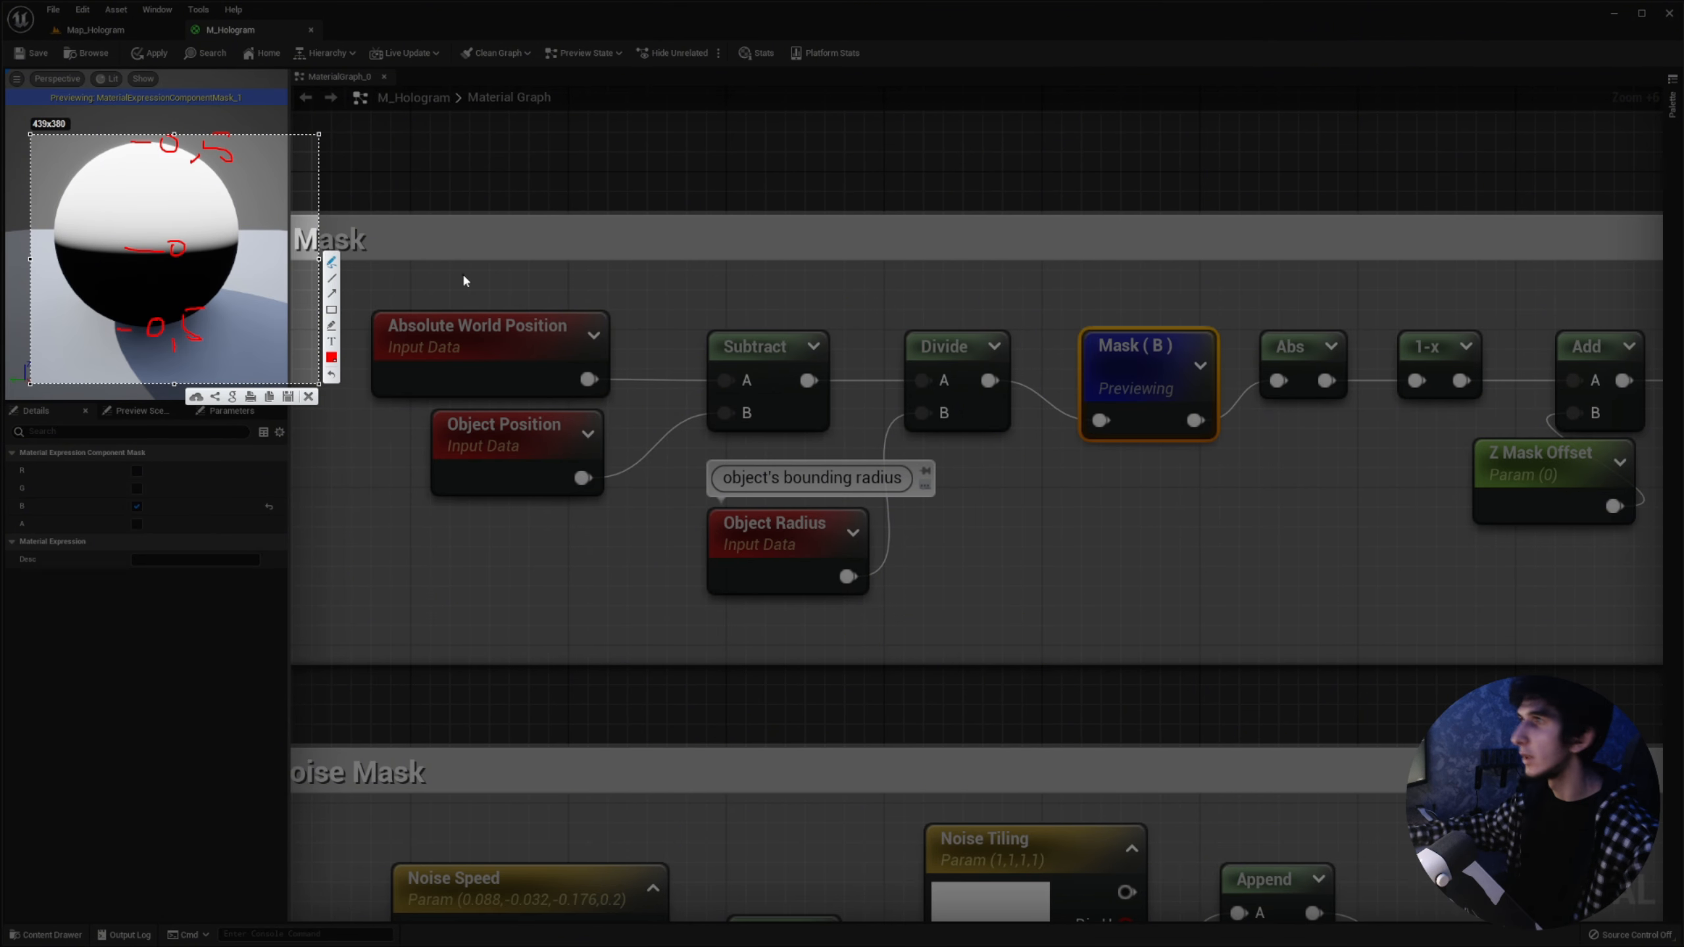
{"action": "key", "text": "Escape"}
{"action": "right_click_drag", "start_coordinate": [1308, 389], "coordinate": [1015, 411]}
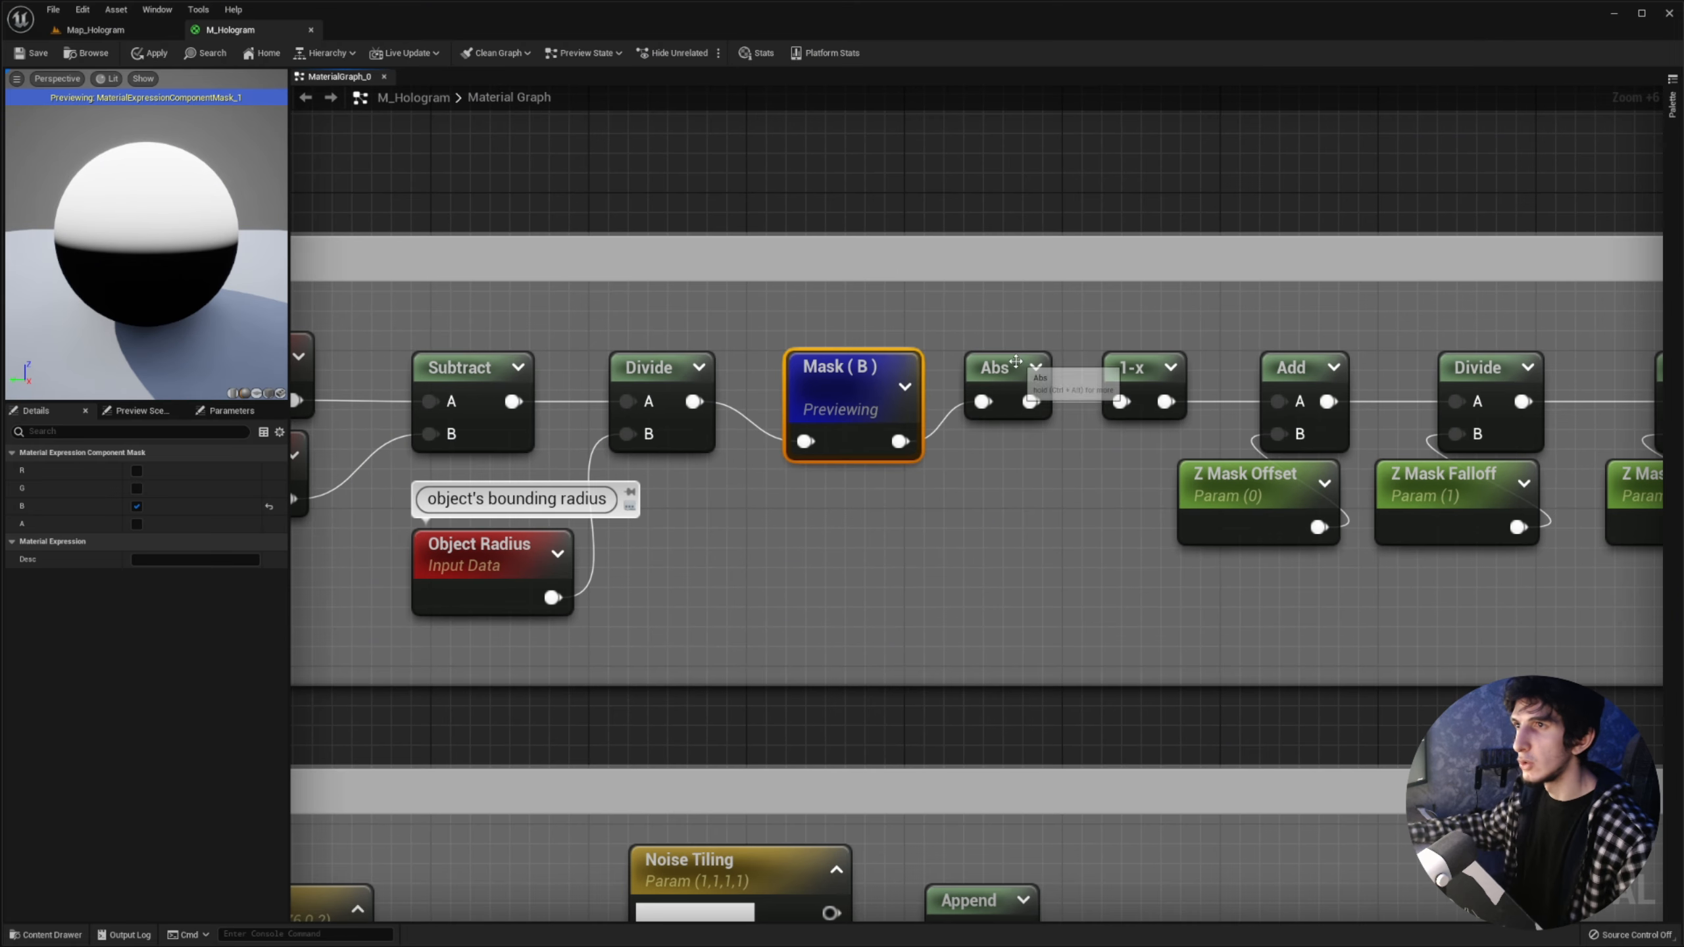
Step: Switch the preview from Mask (B) to the Abs node and capture the preview sphere
{"action": "right_click", "coordinate": [1009, 379]}
{"action": "left_click", "coordinate": [1054, 391]}
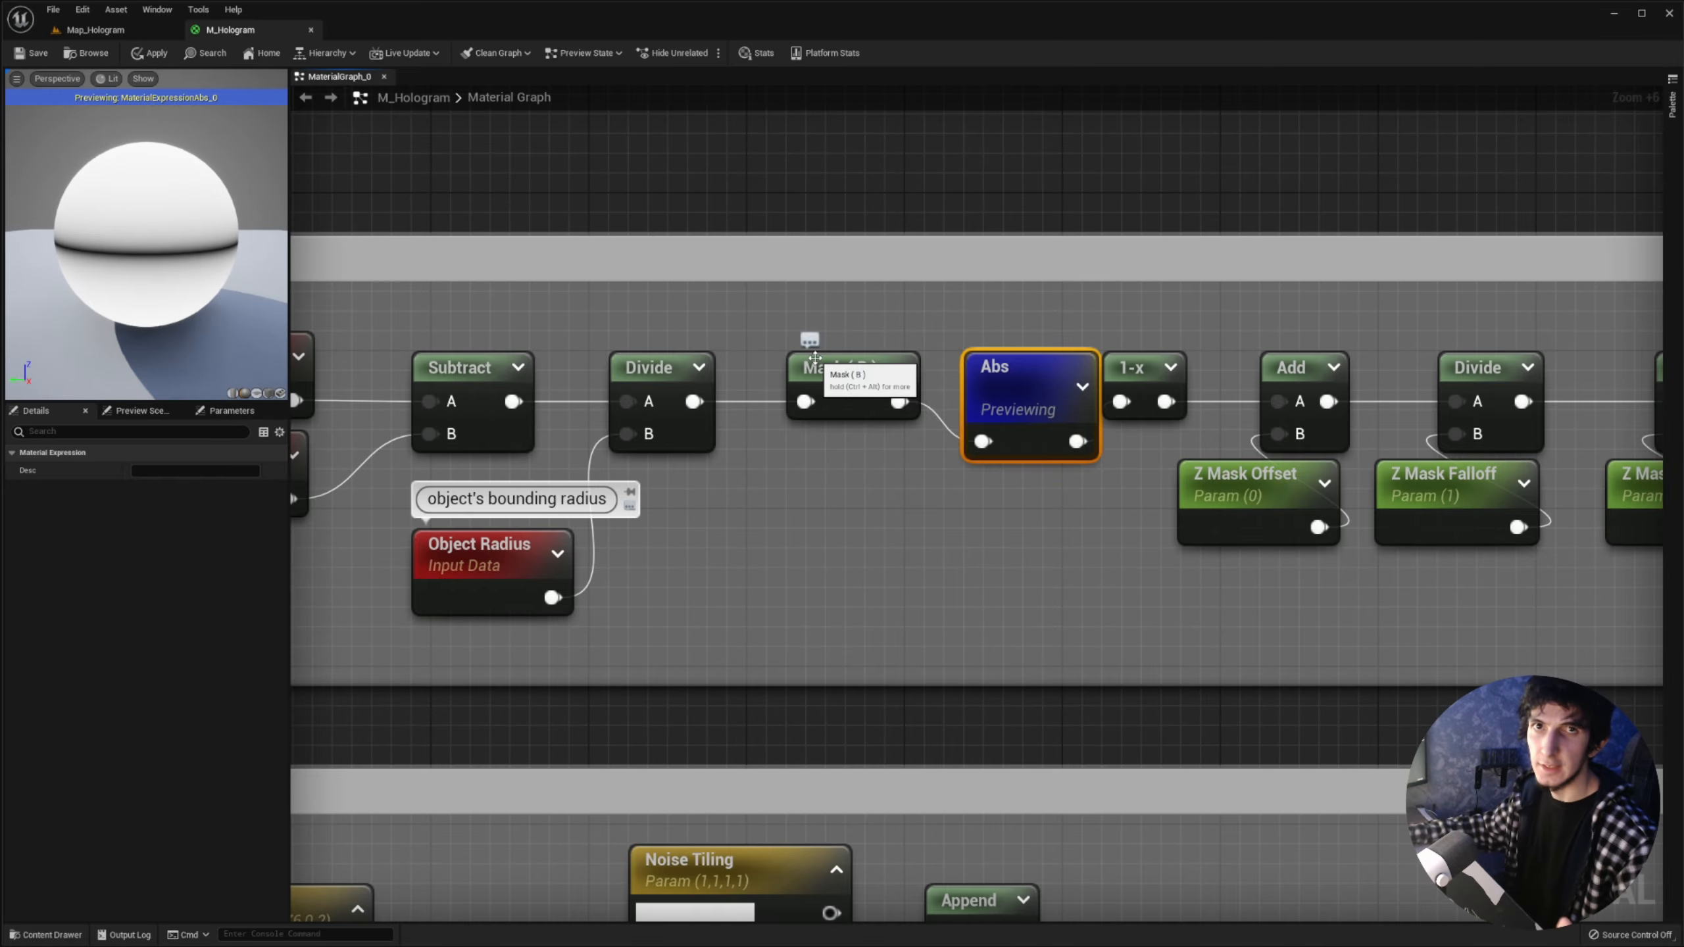
{"action": "key", "text": "Print"}
{"action": "left_click_drag", "start_coordinate": [21, 133], "coordinate": [350, 390]}
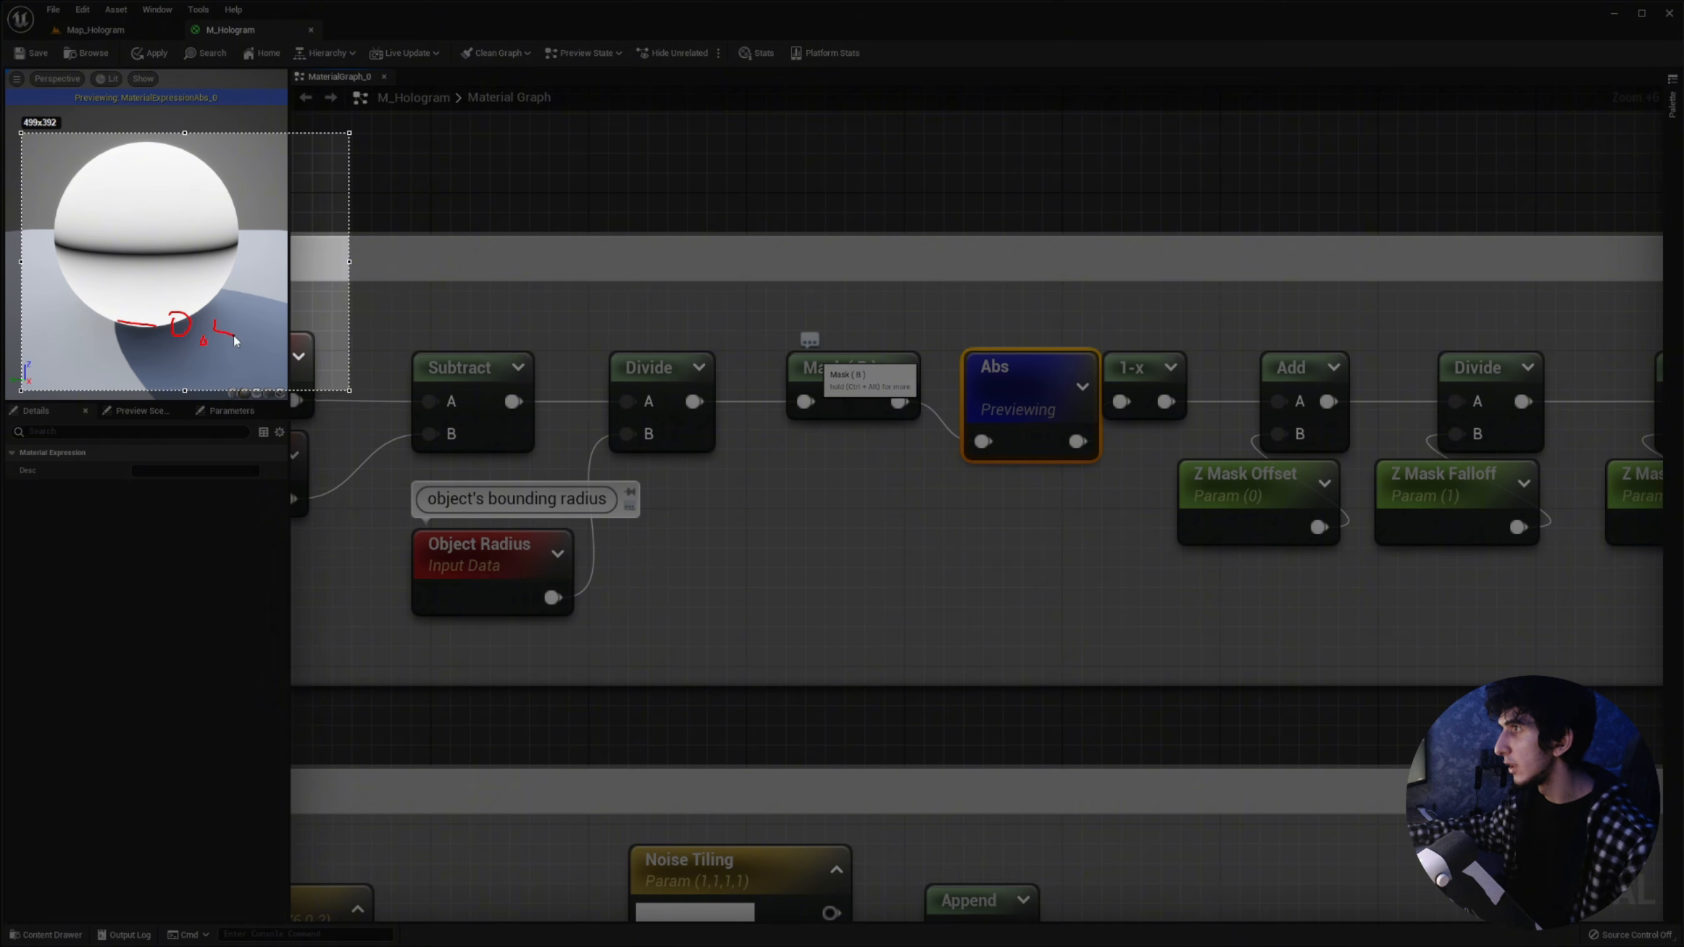
Step: Undo the first markings drawn on the captured Abs preview sphere
{"action": "key", "text": "ctrl+z"}
{"action": "key", "text": "ctrl+z"}
{"action": "key", "text": "ctrl+z"}
{"action": "key", "text": "ctrl+z"}
{"action": "key", "text": "ctrl+z"}
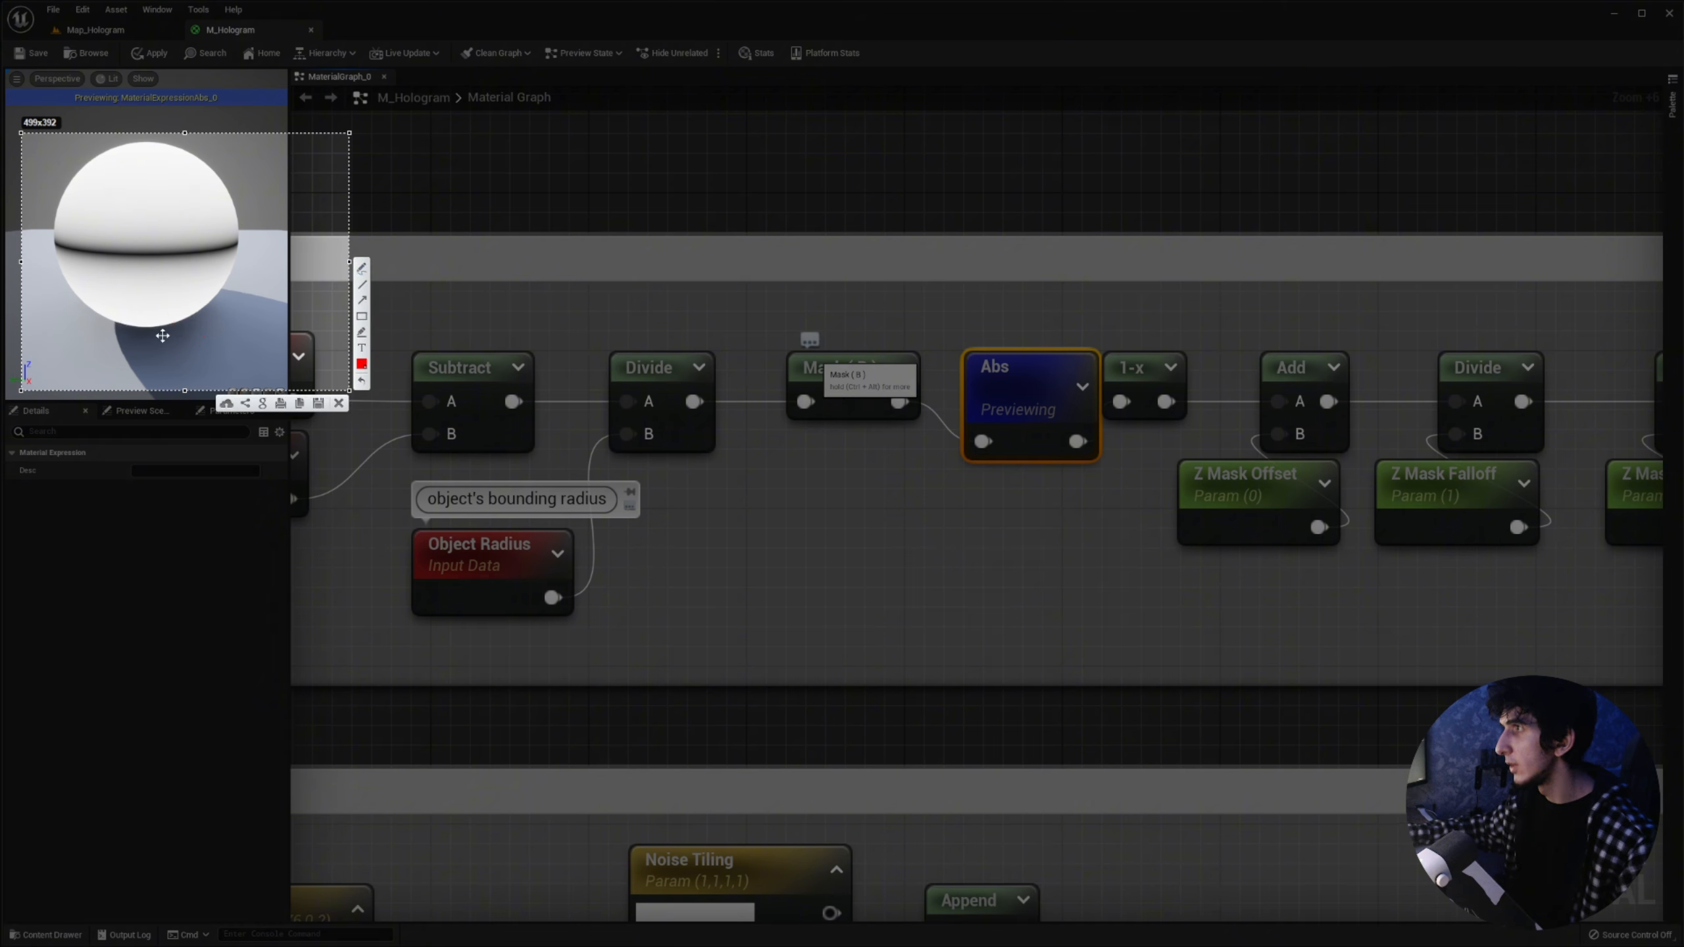
Step: Mark the captured sphere's middle 0, its top and bottom 0,5, and close the capture
{"action": "left_click", "coordinate": [367, 271]}
{"action": "left_click_drag", "start_coordinate": [126, 258], "coordinate": [169, 257]}
{"action": "left_click_drag", "start_coordinate": [126, 132], "coordinate": [163, 150]}
{"action": "left_click_drag", "start_coordinate": [154, 131], "coordinate": [167, 132]}
{"action": "left_click_drag", "start_coordinate": [133, 319], "coordinate": [132, 323]}
{"action": "left_click_drag", "start_coordinate": [156, 334], "coordinate": [154, 342]}
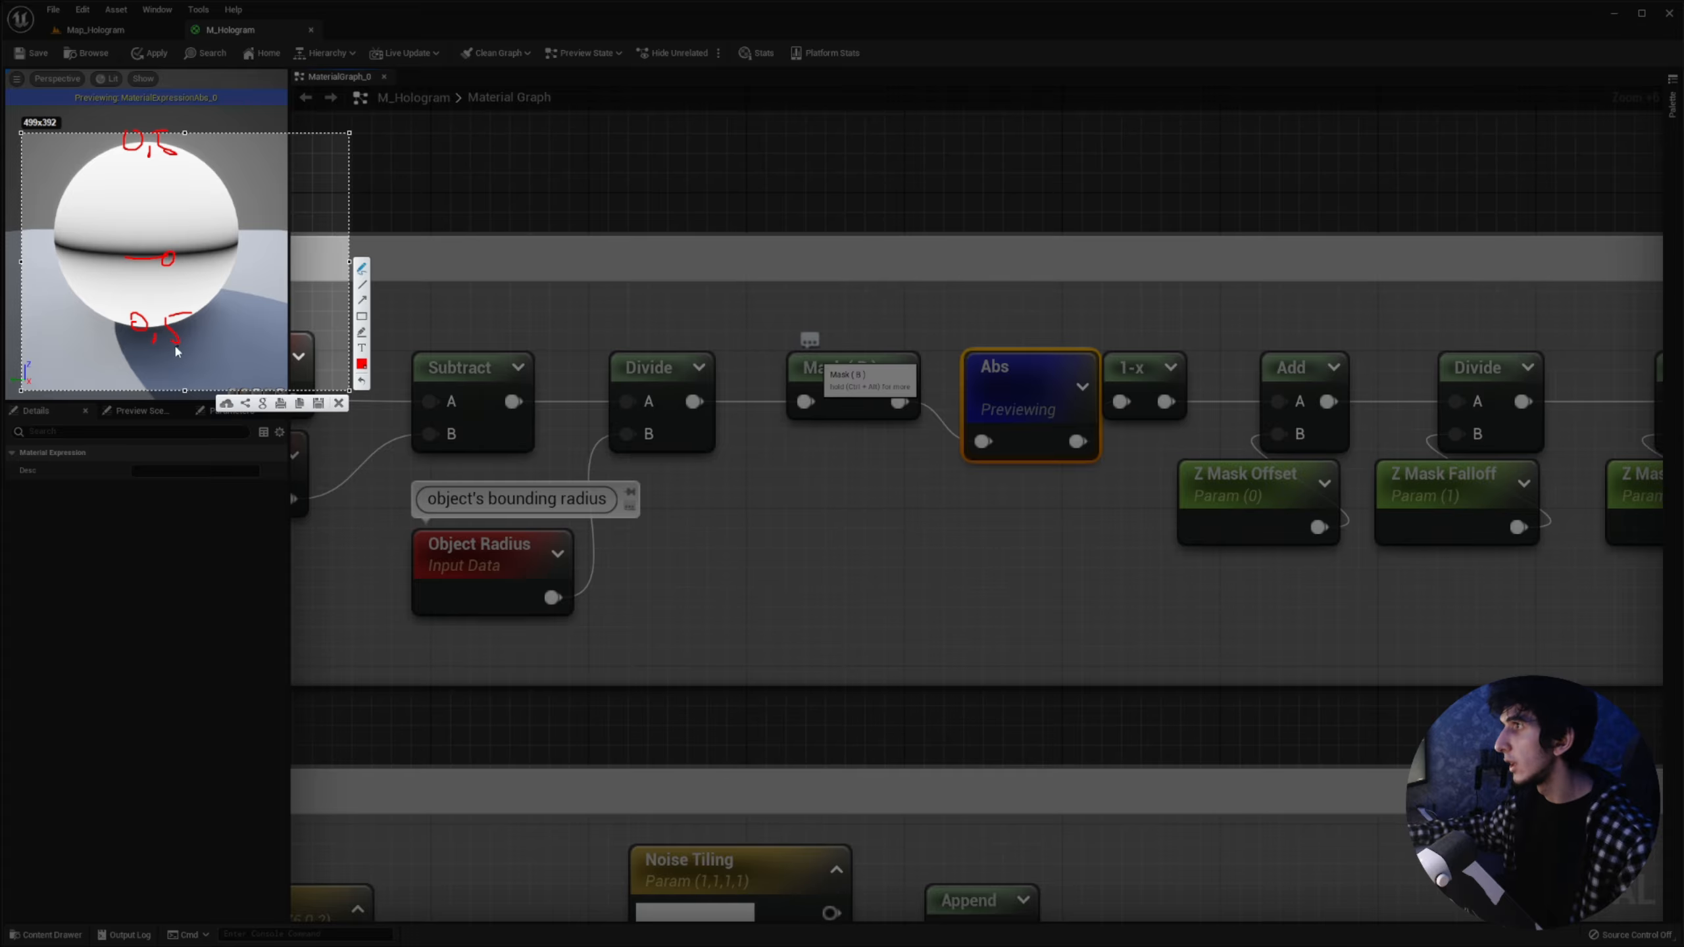
{"action": "key", "text": "Escape"}
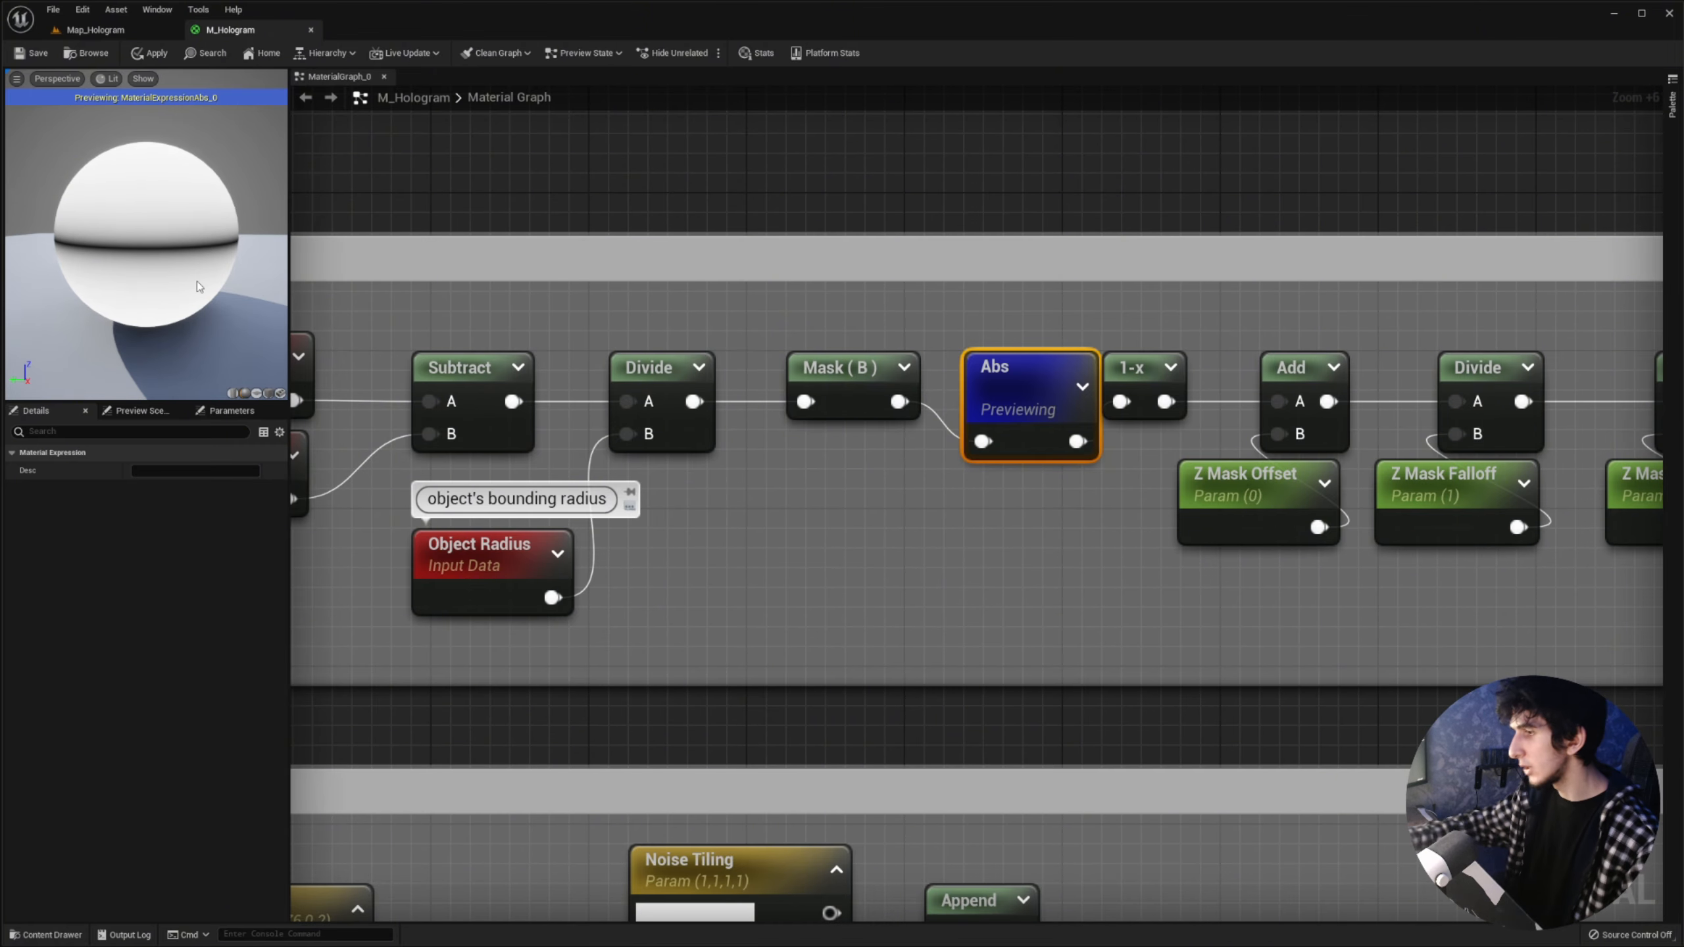
Step: Capture the Abs preview sphere again, mark its top and bottom, and close the capture
{"action": "key", "text": "Print"}
{"action": "left_click_drag", "start_coordinate": [23, 99], "coordinate": [356, 375]}
{"action": "left_click_drag", "start_coordinate": [122, 145], "coordinate": [165, 145]}
{"action": "left_click_drag", "start_coordinate": [133, 328], "coordinate": [174, 329]}
{"action": "key", "text": "Escape"}
Step: Switch the preview from the Abs node to the 1-x node in the Z Mask group
{"action": "right_click_drag", "start_coordinate": [1142, 318], "coordinate": [918, 309]}
{"action": "right_click", "coordinate": [922, 362]}
{"action": "left_click", "coordinate": [951, 386]}
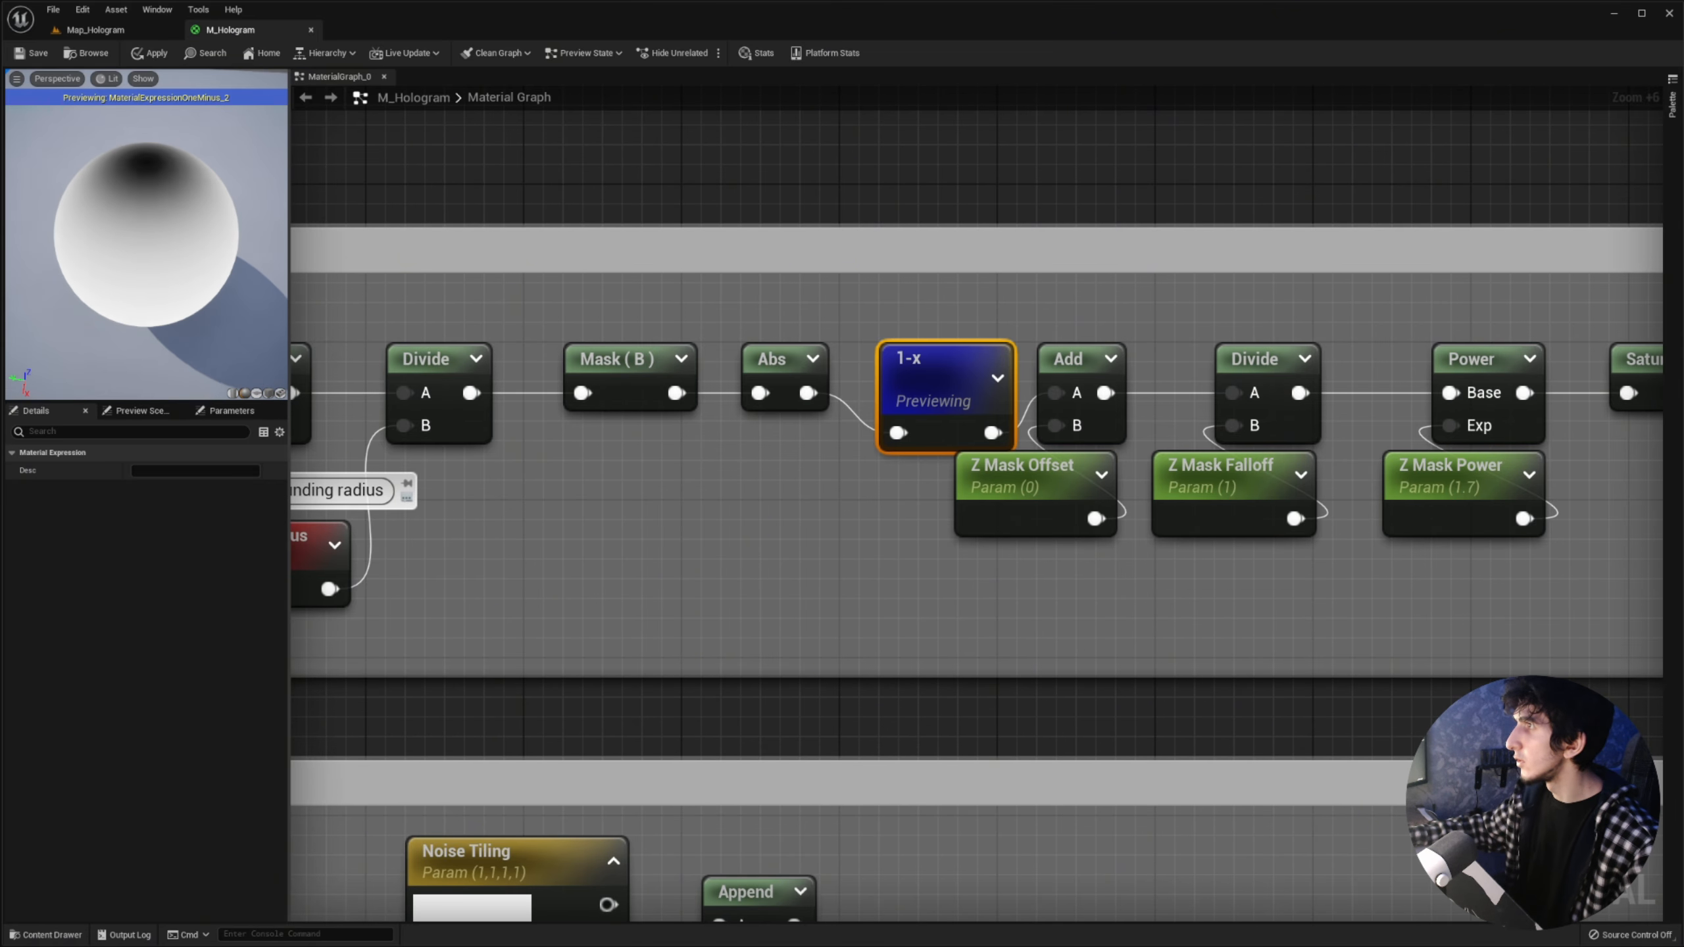
Step: Capture the 1-x preview sphere, mark its middle, top and bottom with values, and close the capture
{"action": "mouse_move", "coordinate": [163, 155]}
{"action": "left_mouse_down"}
{"action": "mouse_move", "coordinate": [162, 126]}
{"action": "mouse_move", "coordinate": [261, 354]}
{"action": "left_mouse_up"}
{"action": "key", "text": "Print"}
{"action": "left_click_drag", "start_coordinate": [117, 236], "coordinate": [169, 244]}
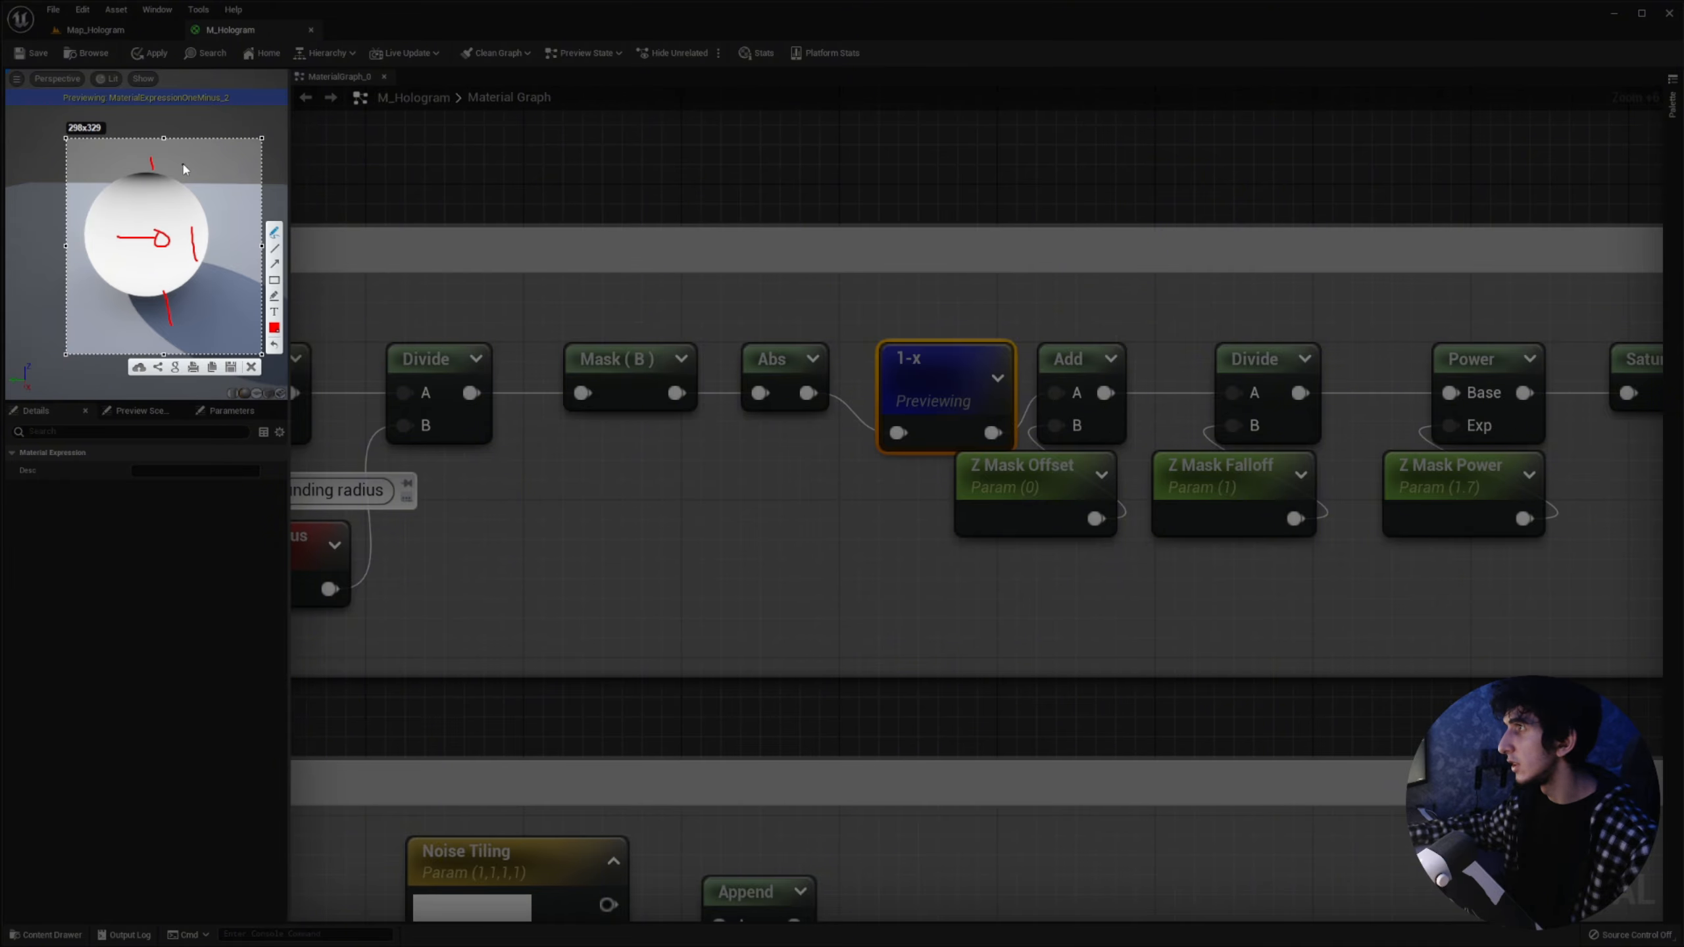
{"action": "left_click_drag", "start_coordinate": [185, 166], "coordinate": [186, 156]}
{"action": "key", "text": "Escape"}
Step: Stop previewing the 1-x node and select the Saturate node ahead of the Z Mask output
{"action": "left_click_drag", "start_coordinate": [185, 216], "coordinate": [182, 199]}
{"action": "right_click_drag", "start_coordinate": [977, 376], "coordinate": [312, 465]}
{"action": "key", "text": "space"}
{"action": "scroll", "coordinate": [740, 351], "scroll_direction": "down", "scroll_amount": 2}
{"action": "left_click", "coordinate": [941, 446]}
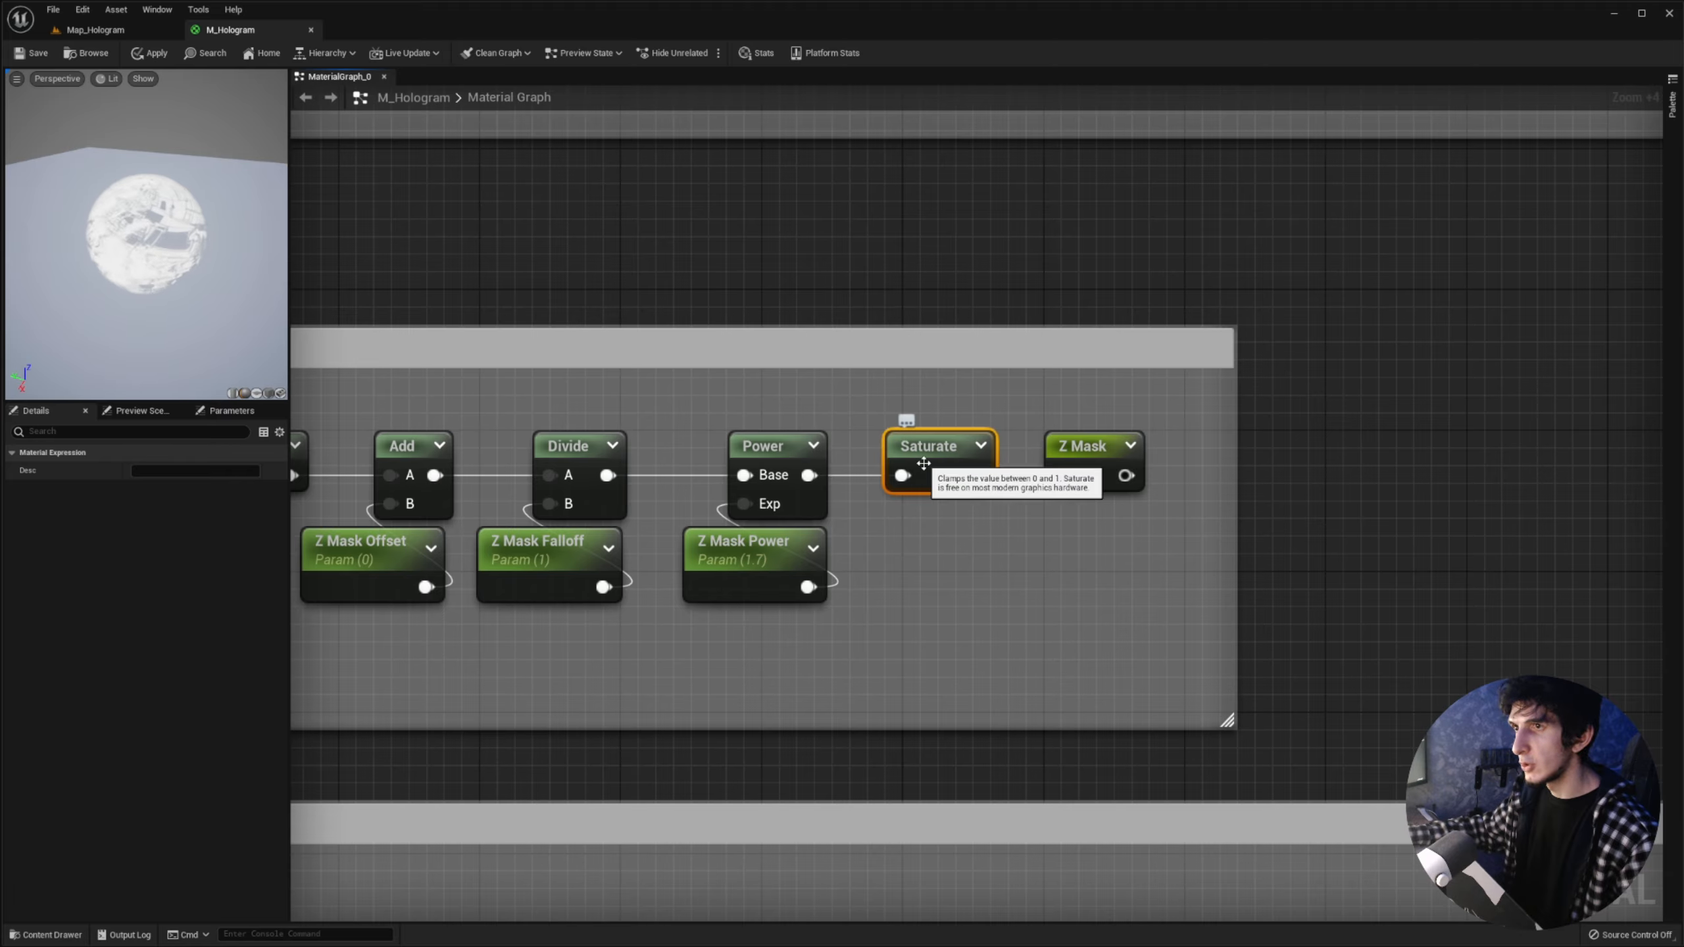
Step: Examine the Color Variation and Tint Variation sample planes up close in Map_Technics
{"action": "scroll", "coordinate": [1077, 451], "scroll_direction": "down", "scroll_amount": 8}
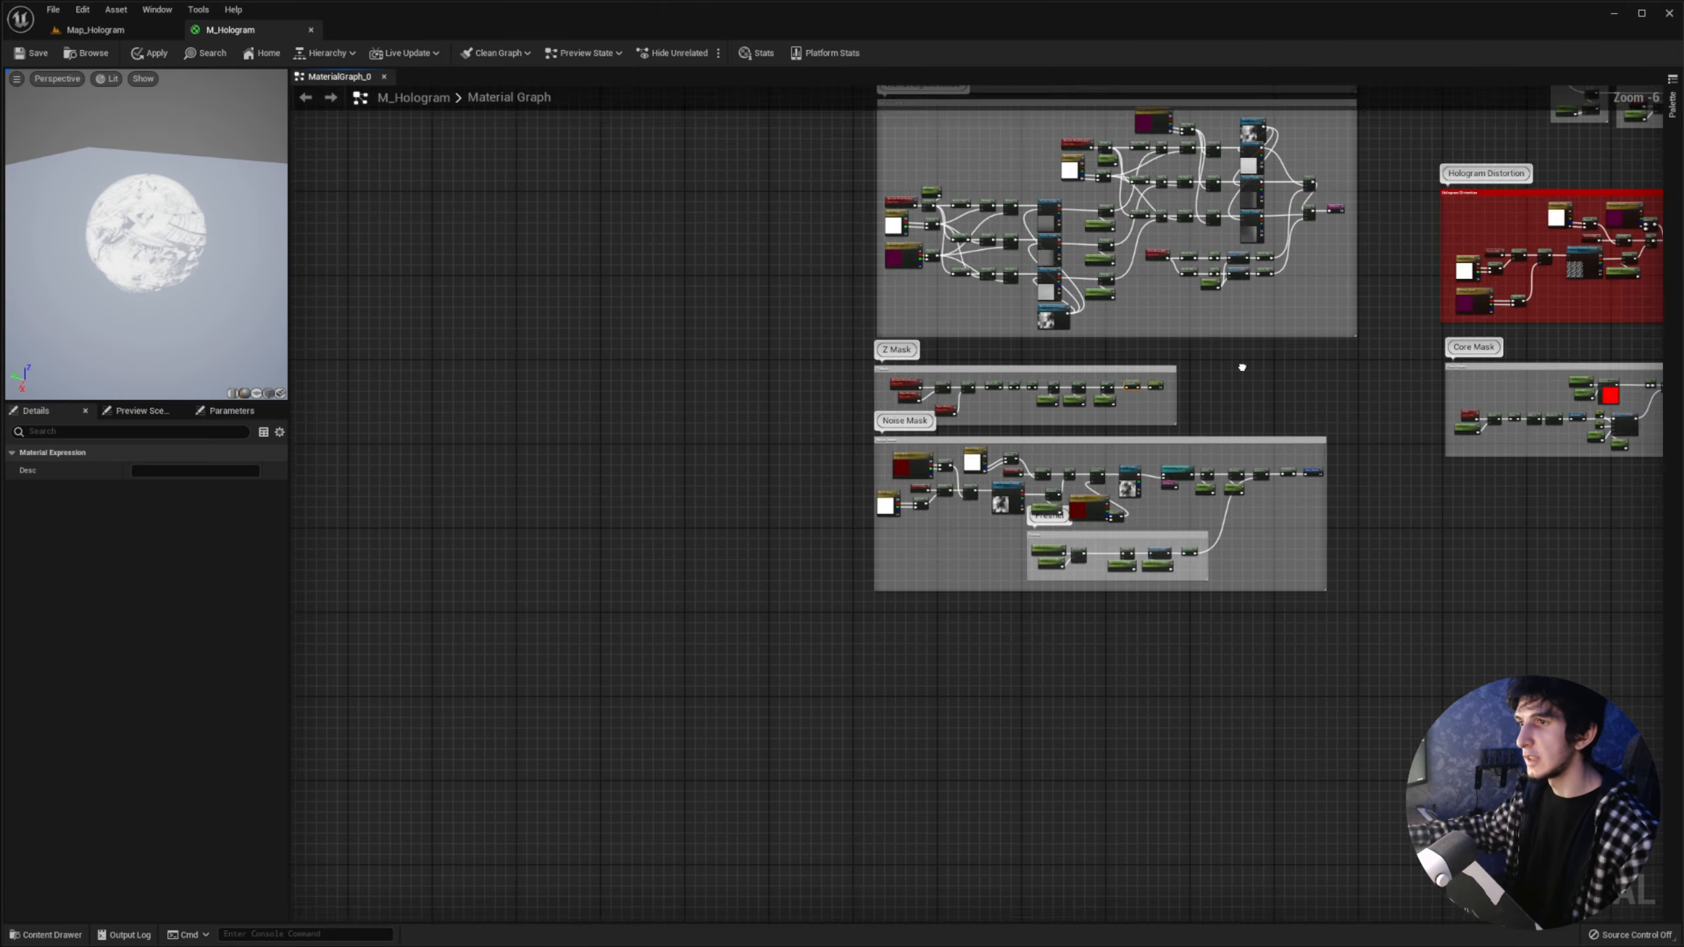
{"action": "right_click_drag", "start_coordinate": [1240, 365], "coordinate": [667, 449]}
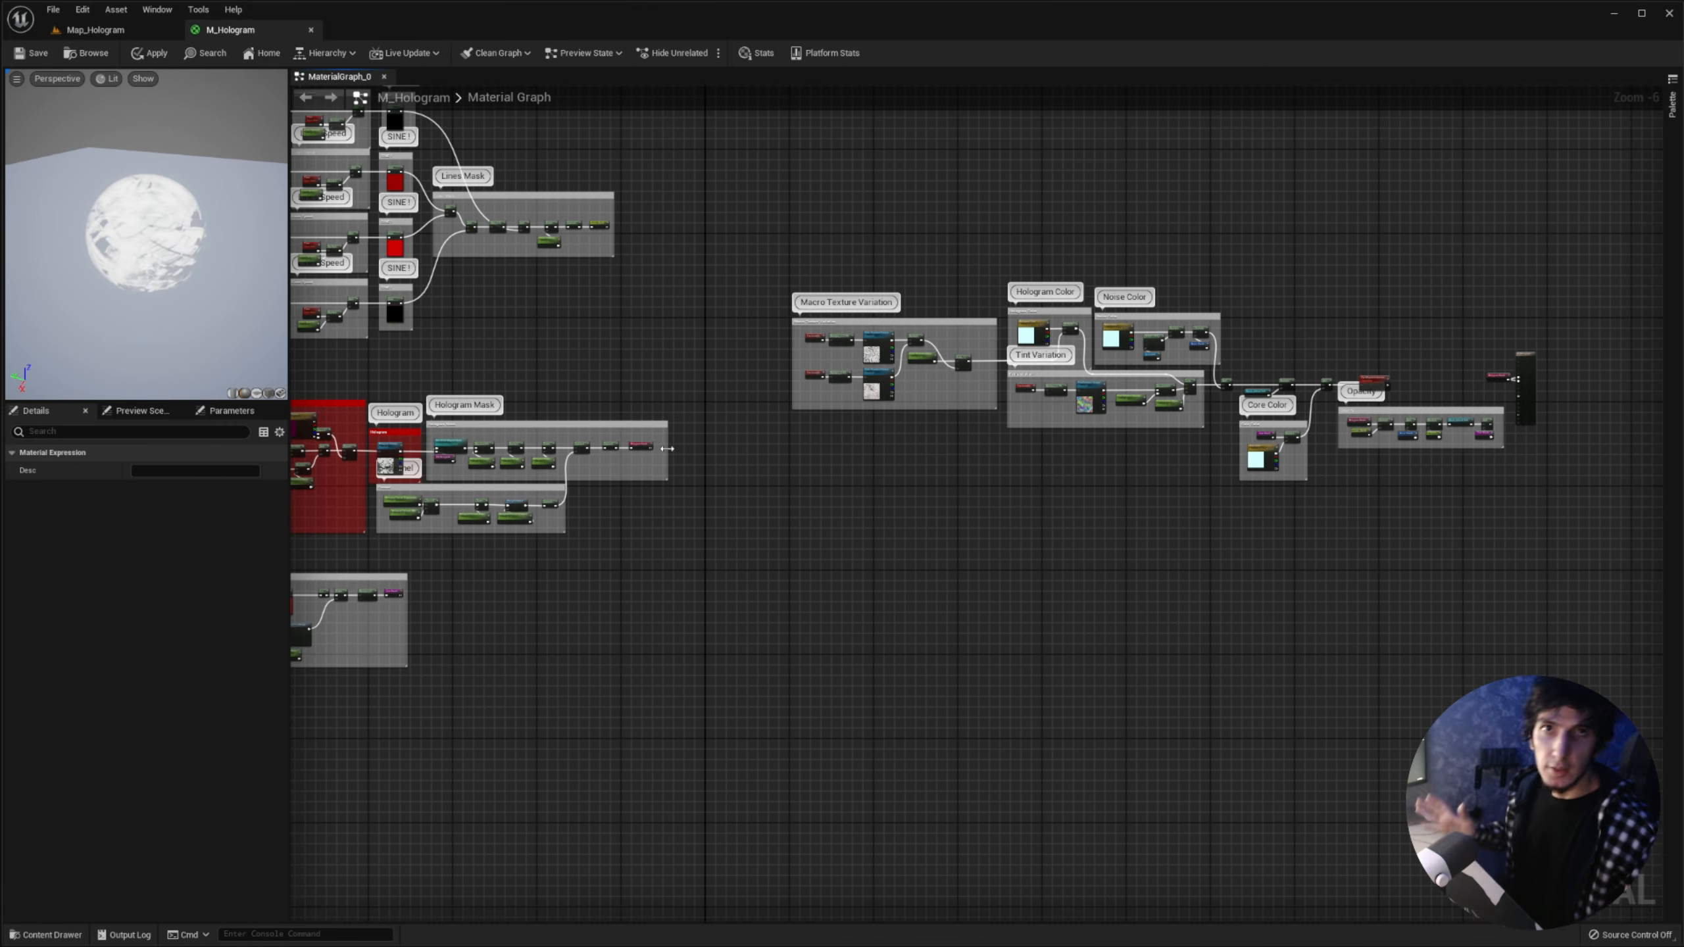
{"action": "right_click_drag", "start_coordinate": [1117, 461], "coordinate": [1326, 497]}
{"action": "scroll", "coordinate": [992, 497], "scroll_direction": "up", "scroll_amount": 5}
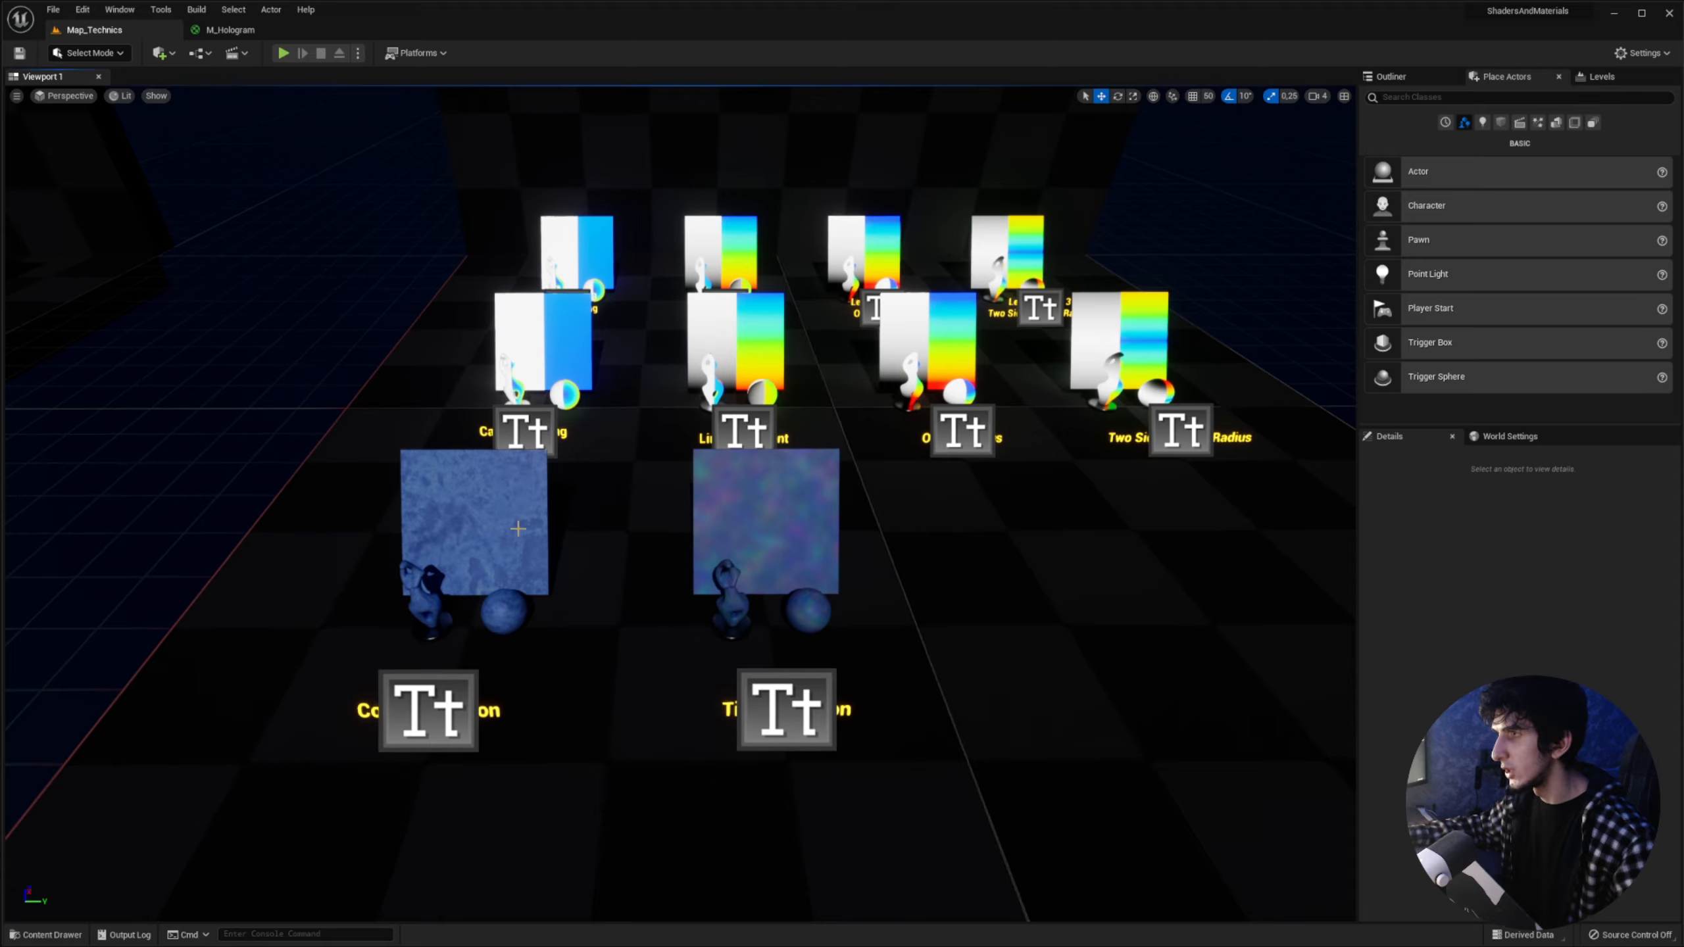
{"action": "left_click", "coordinate": [518, 529]}
{"action": "scroll", "coordinate": [517, 528], "scroll_direction": "up", "scroll_amount": 6}
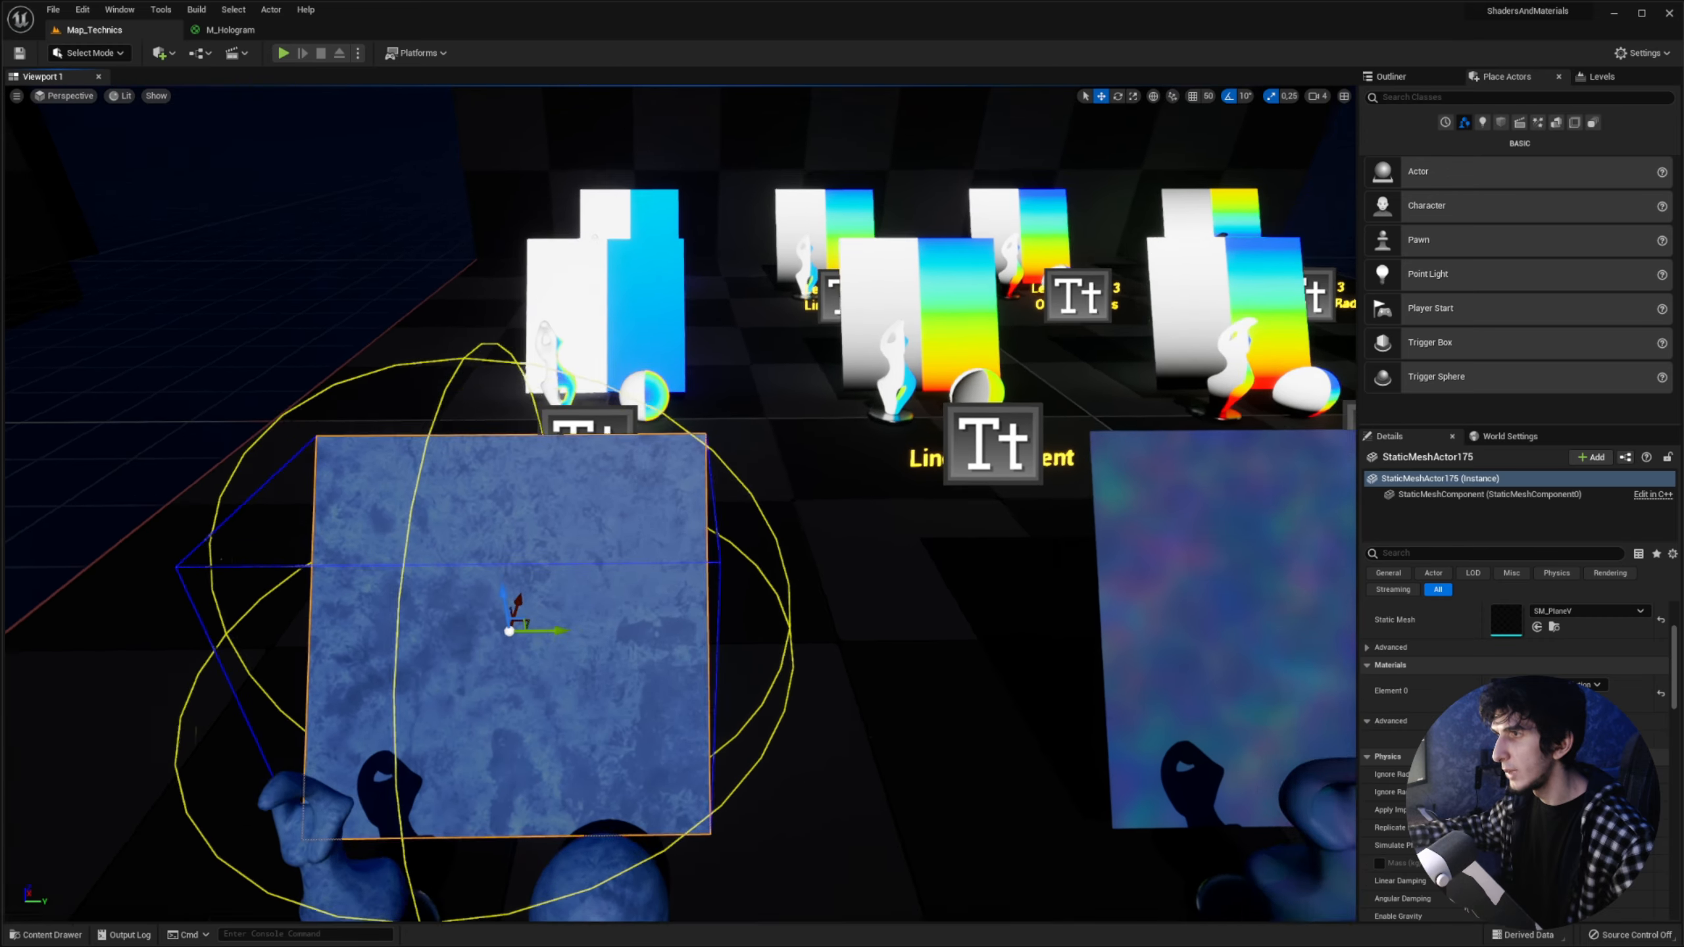
{"action": "scroll", "coordinate": [691, 435], "scroll_direction": "down", "scroll_amount": 8}
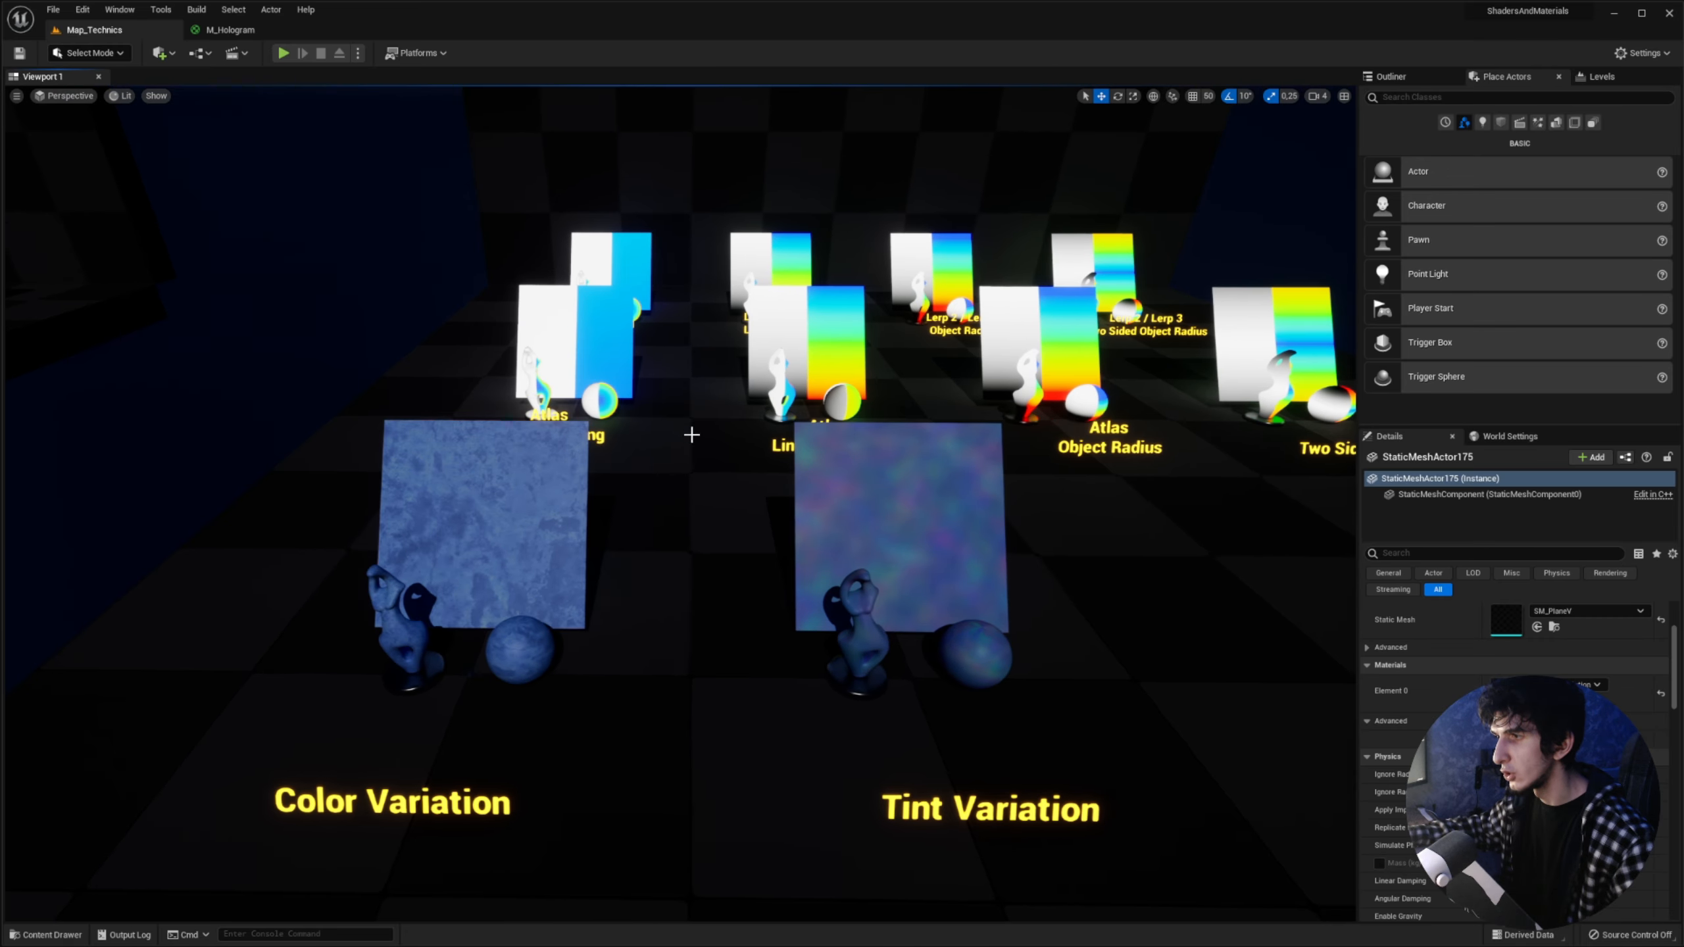
{"action": "left_click", "coordinate": [902, 524]}
{"action": "scroll", "coordinate": [902, 525], "scroll_direction": "up", "scroll_amount": 6}
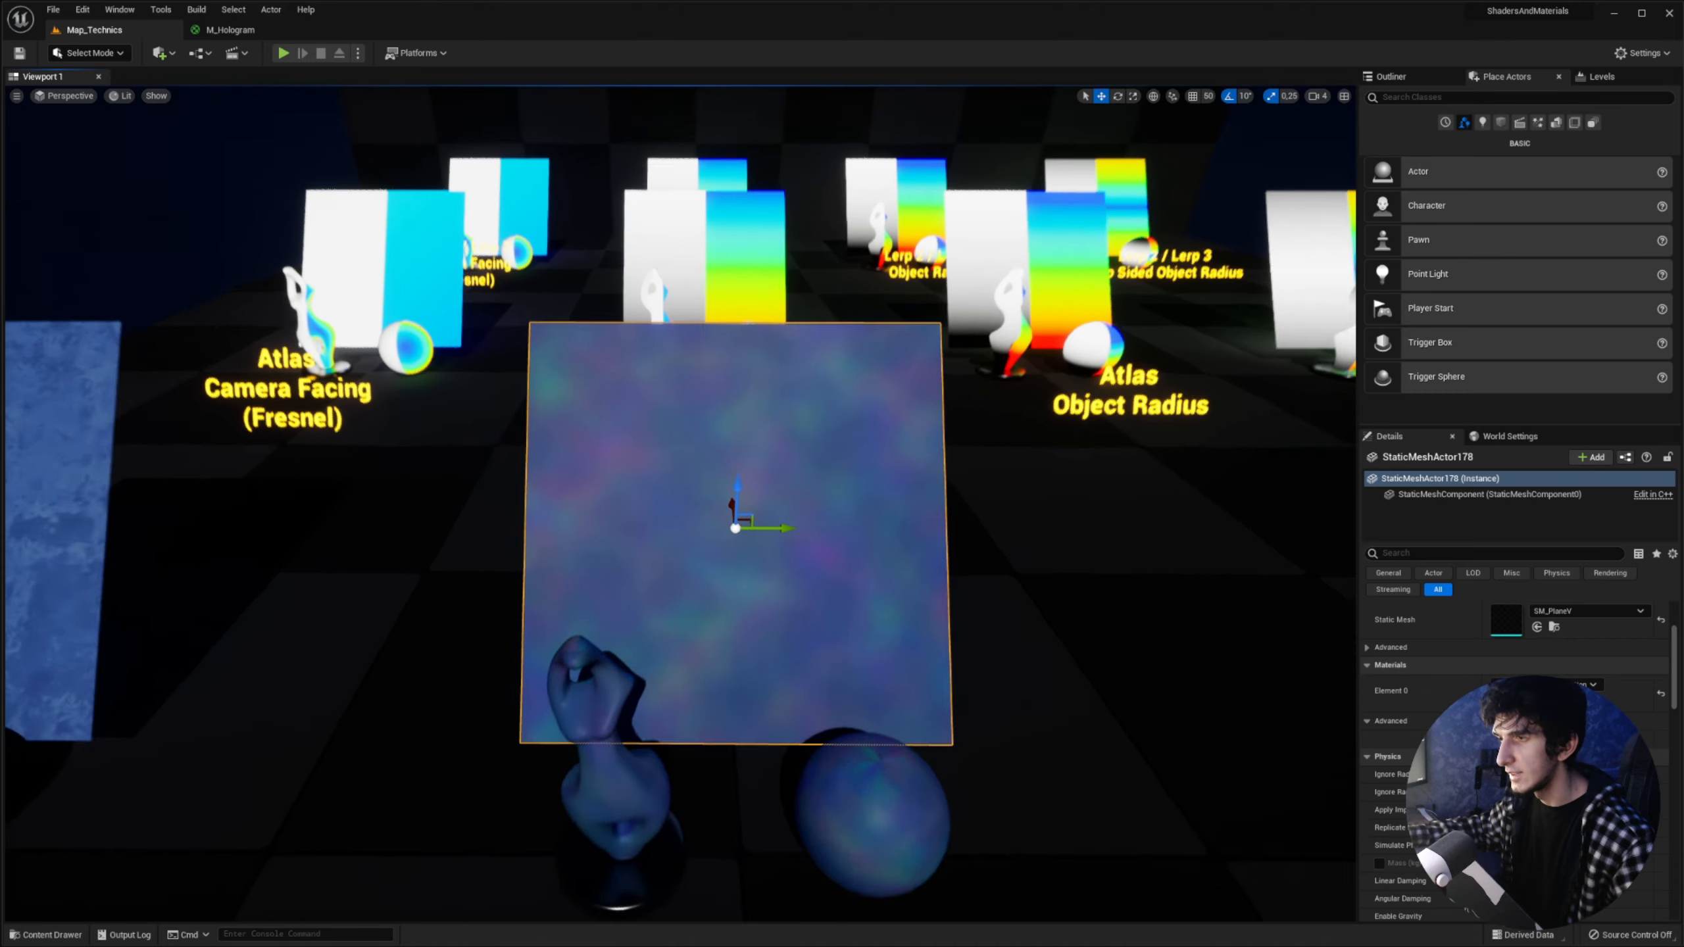
Step: Return to M_Hologram and select the whole Macro Texture Variation group
{"action": "left_click", "coordinate": [231, 29]}
{"action": "scroll", "coordinate": [369, 252], "scroll_direction": "up", "scroll_amount": 5}
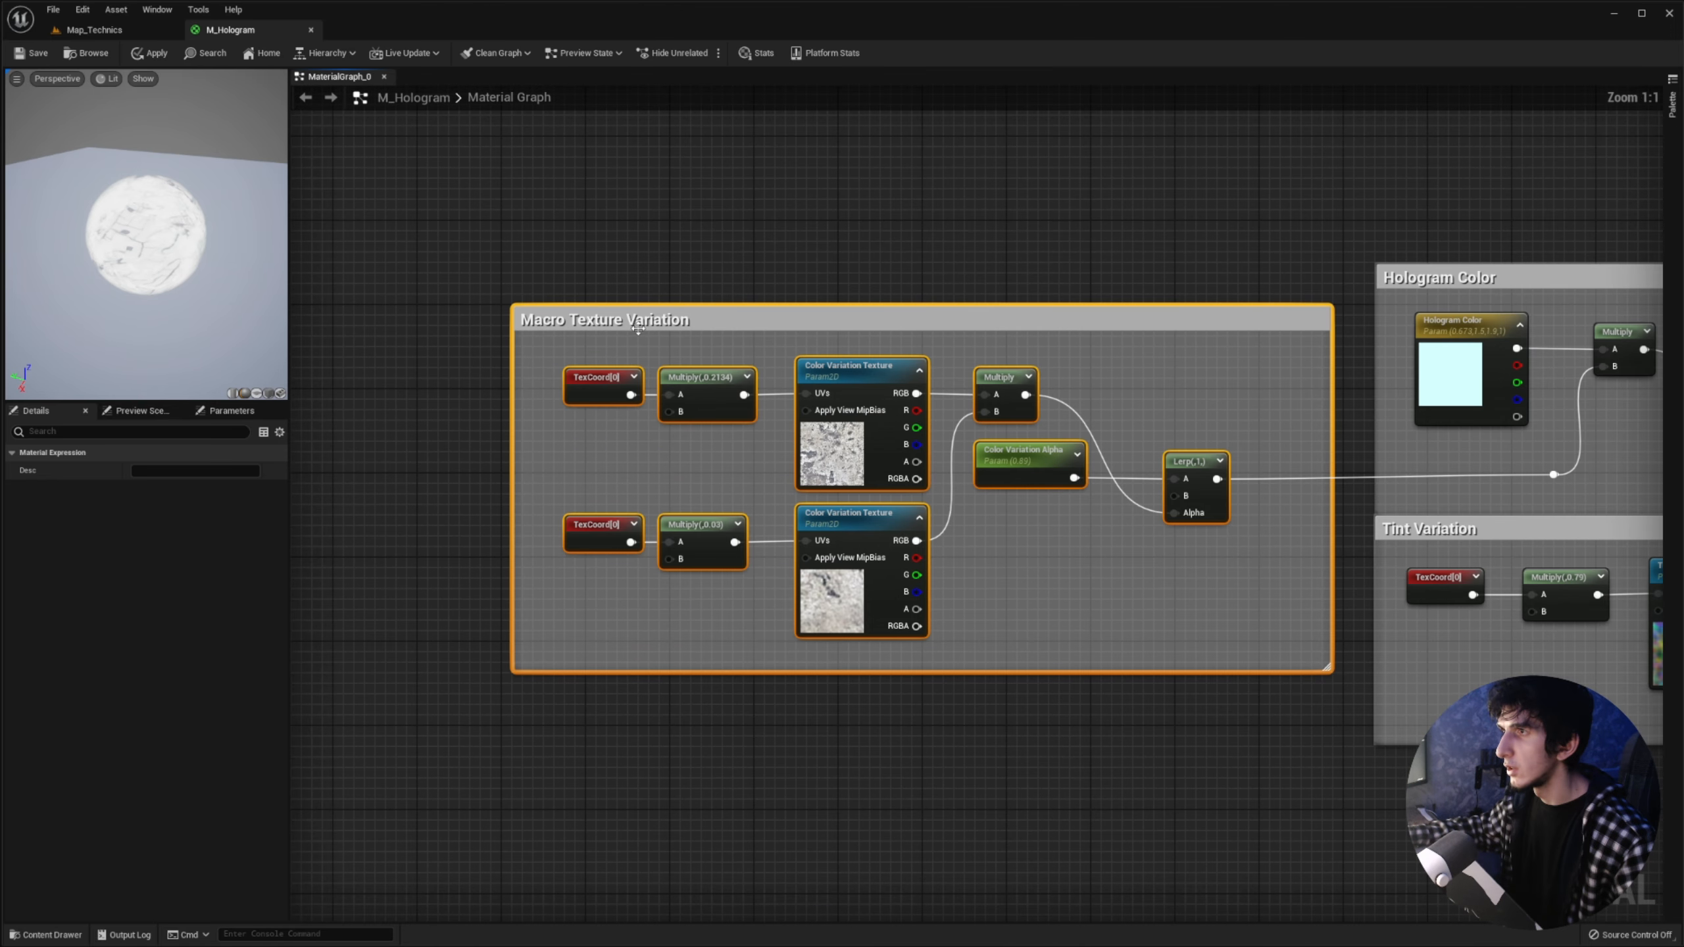
{"action": "left_click_drag", "start_coordinate": [473, 227], "coordinate": [1337, 732]}
{"action": "right_click_drag", "start_coordinate": [834, 209], "coordinate": [655, 165]}
Step: Open the material of the Color Variation plane in Map_Technics and point out its variation nodes
{"action": "left_click", "coordinate": [94, 29]}
{"action": "left_click", "coordinate": [252, 432]}
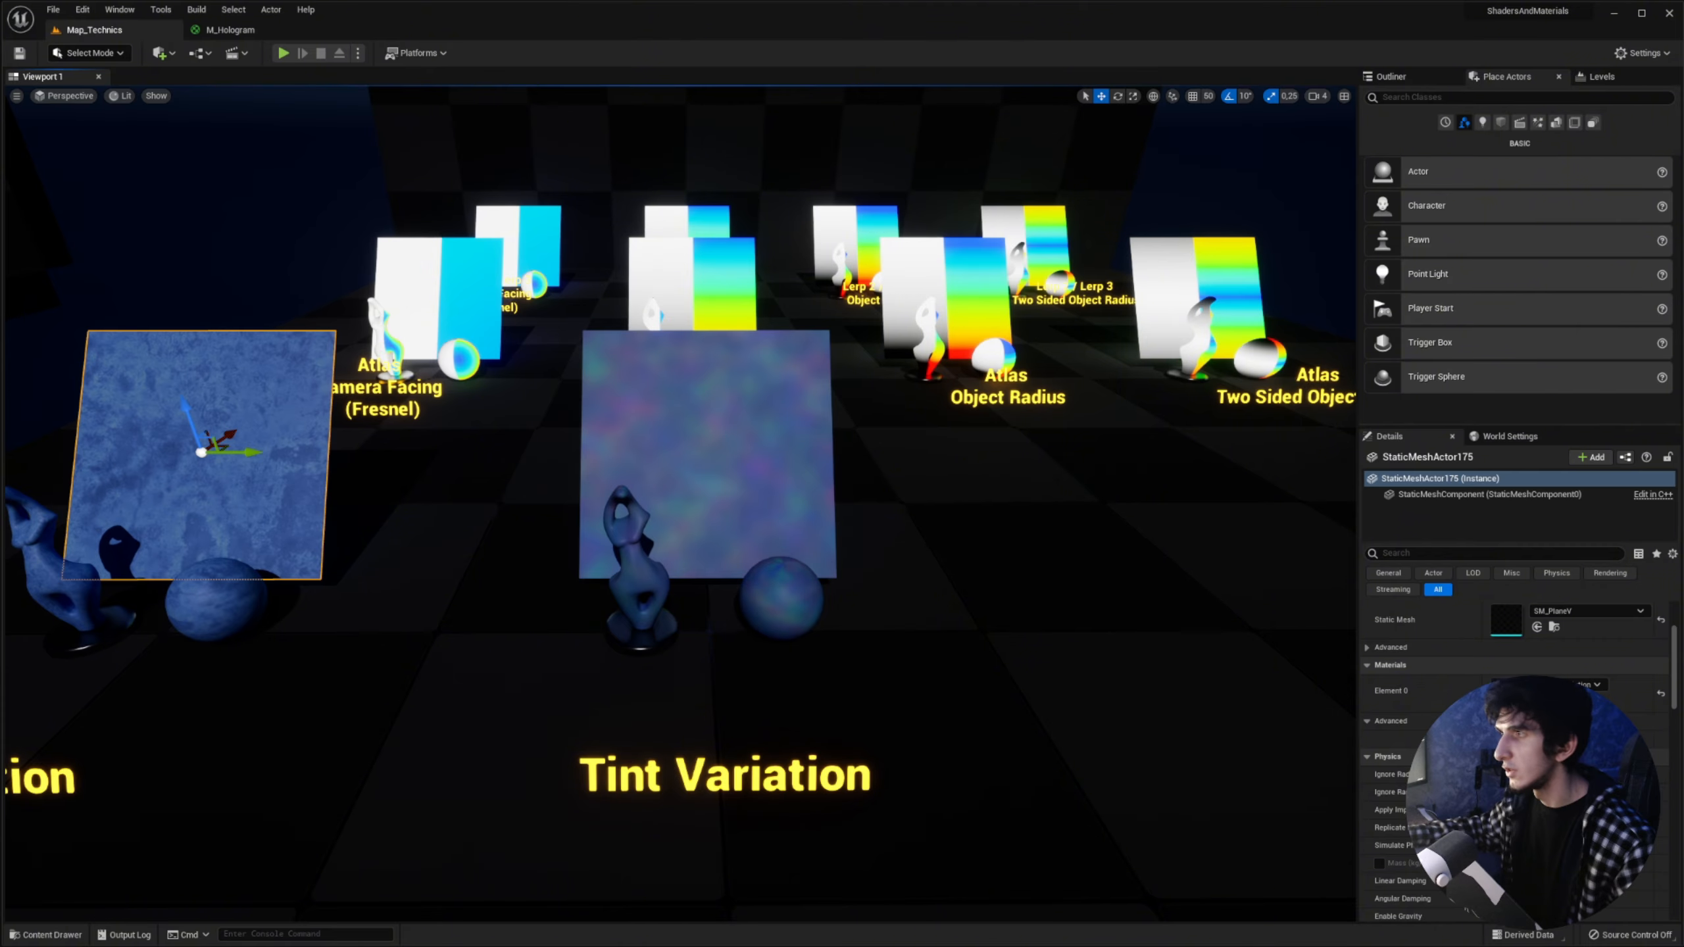
{"action": "double_click", "coordinate": [1506, 689]}
{"action": "scroll", "coordinate": [1131, 538], "scroll_direction": "down", "scroll_amount": 3}
{"action": "right_click_drag", "start_coordinate": [1130, 538], "coordinate": [1507, 598]}
{"action": "left_click_drag", "start_coordinate": [336, 256], "coordinate": [945, 620]}
Step: Return to M_Hologram and start previewing the Multiply node in the Hologram Color group
{"action": "left_click", "coordinate": [450, 29]}
{"action": "scroll", "coordinate": [887, 297], "scroll_direction": "up", "scroll_amount": 8}
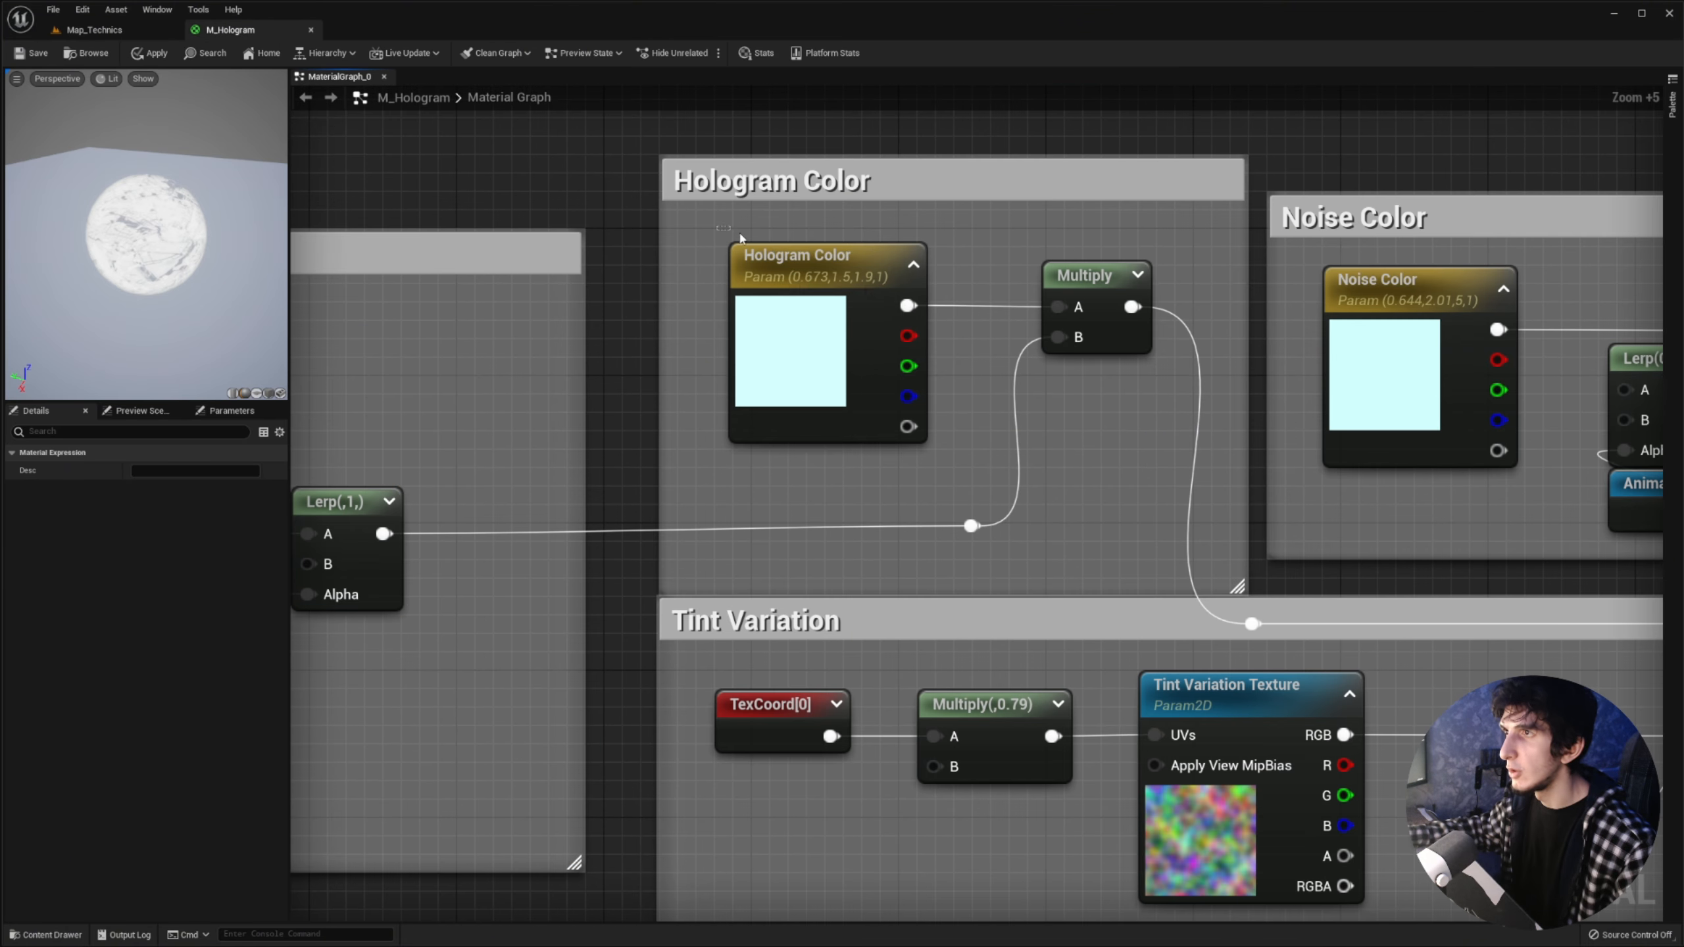
{"action": "left_click", "coordinate": [1087, 275]}
{"action": "right_click", "coordinate": [1087, 292]}
{"action": "left_click", "coordinate": [1126, 310]}
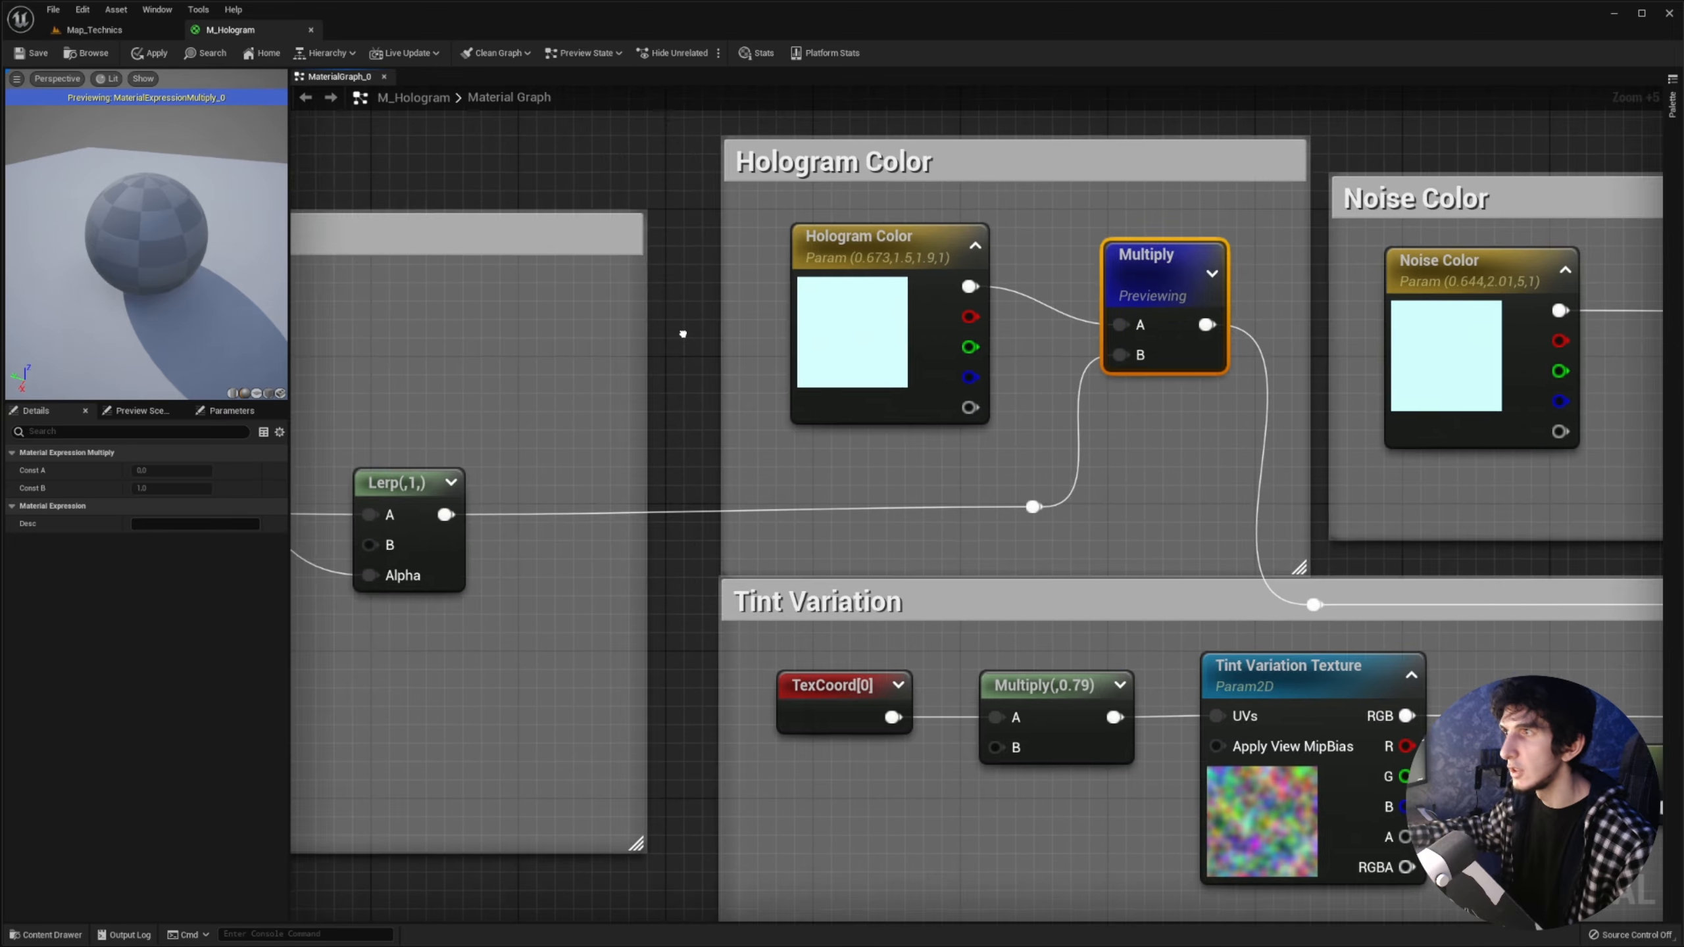
Step: Set Color Variation Alpha's default value to 0 and change the preview shape to a plane
{"action": "left_click", "coordinate": [692, 383]}
{"action": "type", "text": "0"}
{"action": "key", "text": "Return"}
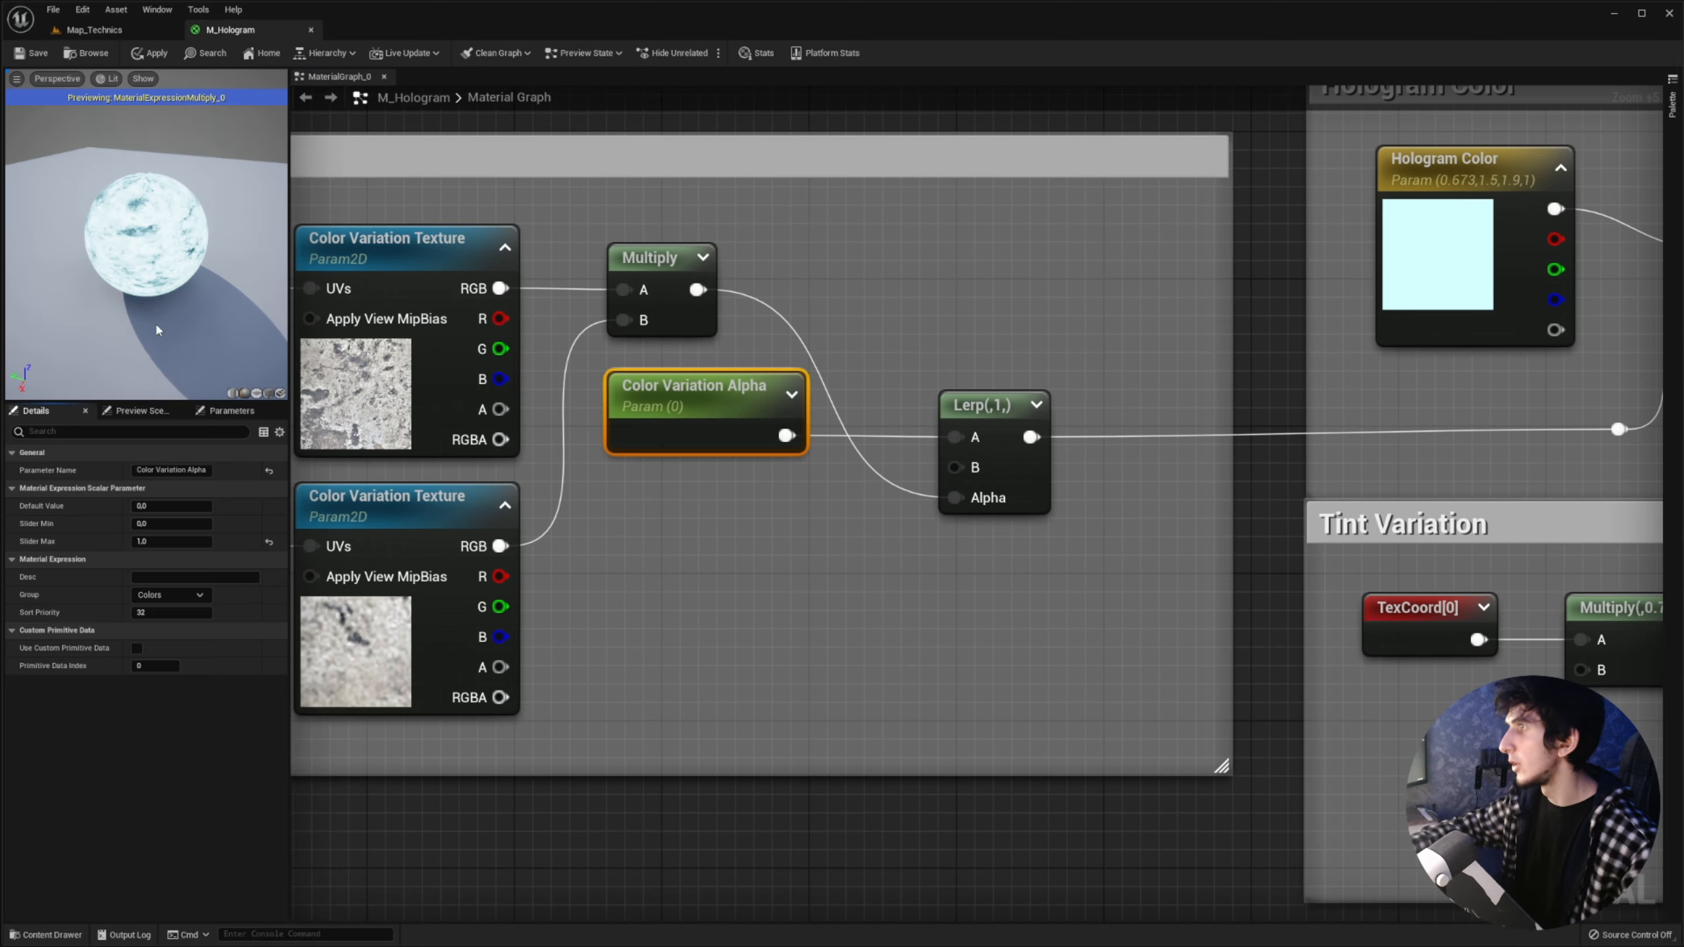
{"action": "left_click", "coordinate": [258, 393]}
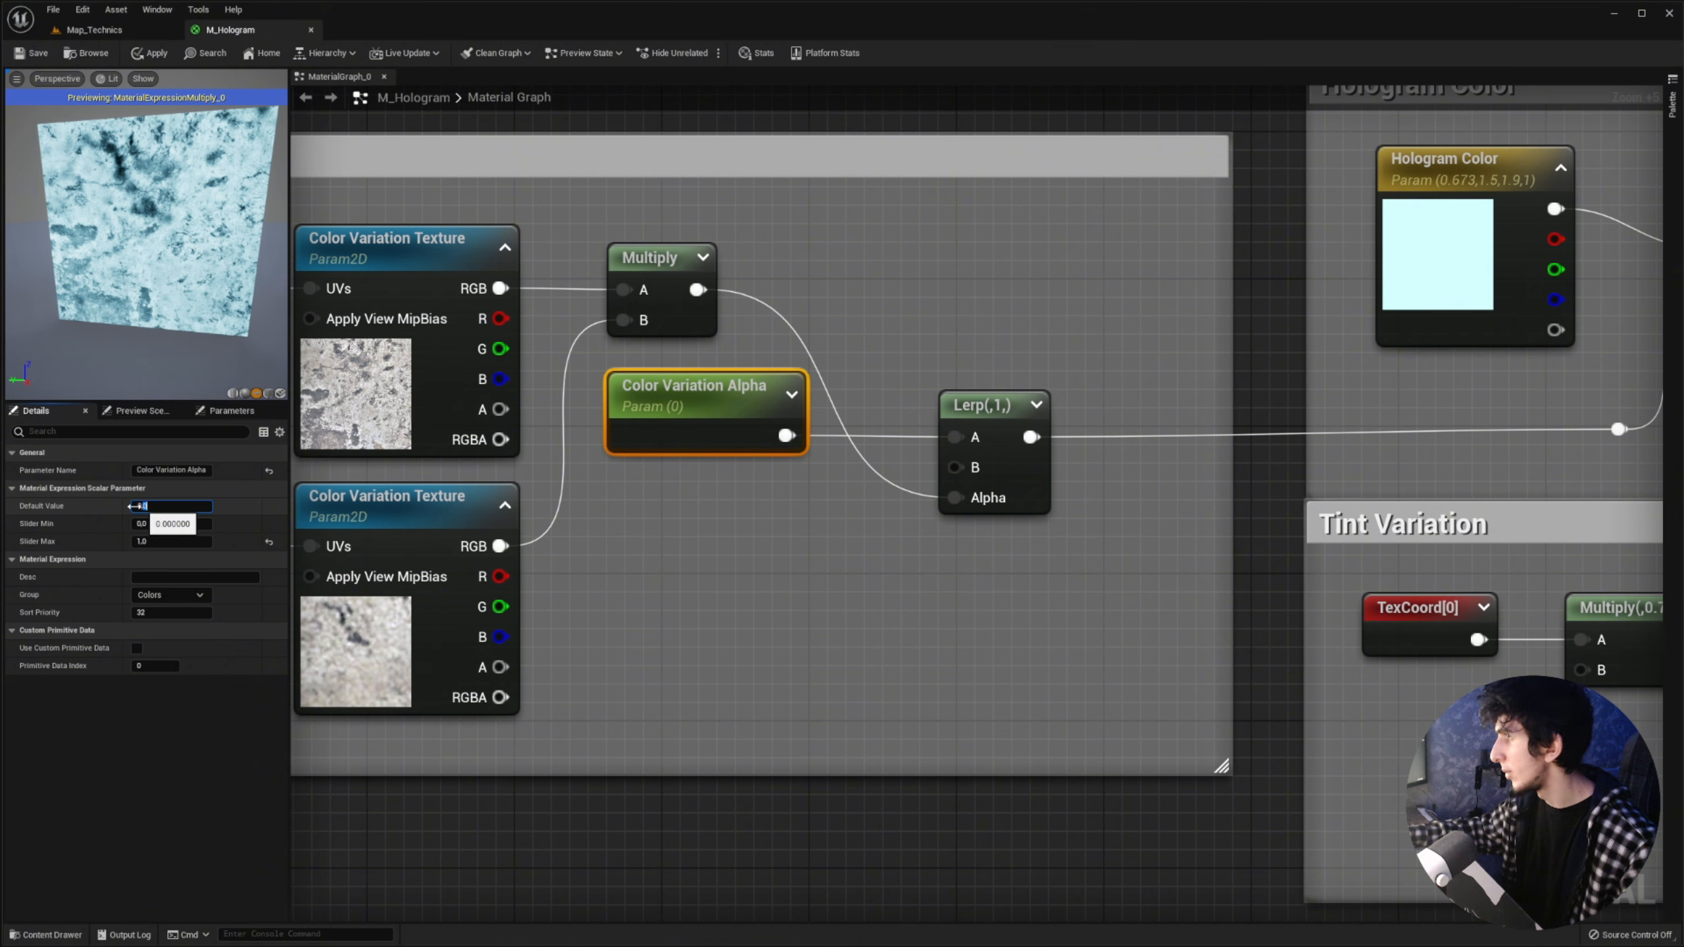
Step: Set Color Variation Alpha's default value to 0.89
{"action": "type", "text": "0.89"}
{"action": "key", "text": "Return"}
{"action": "scroll", "coordinate": [1038, 484], "scroll_direction": "down", "scroll_amount": 3}
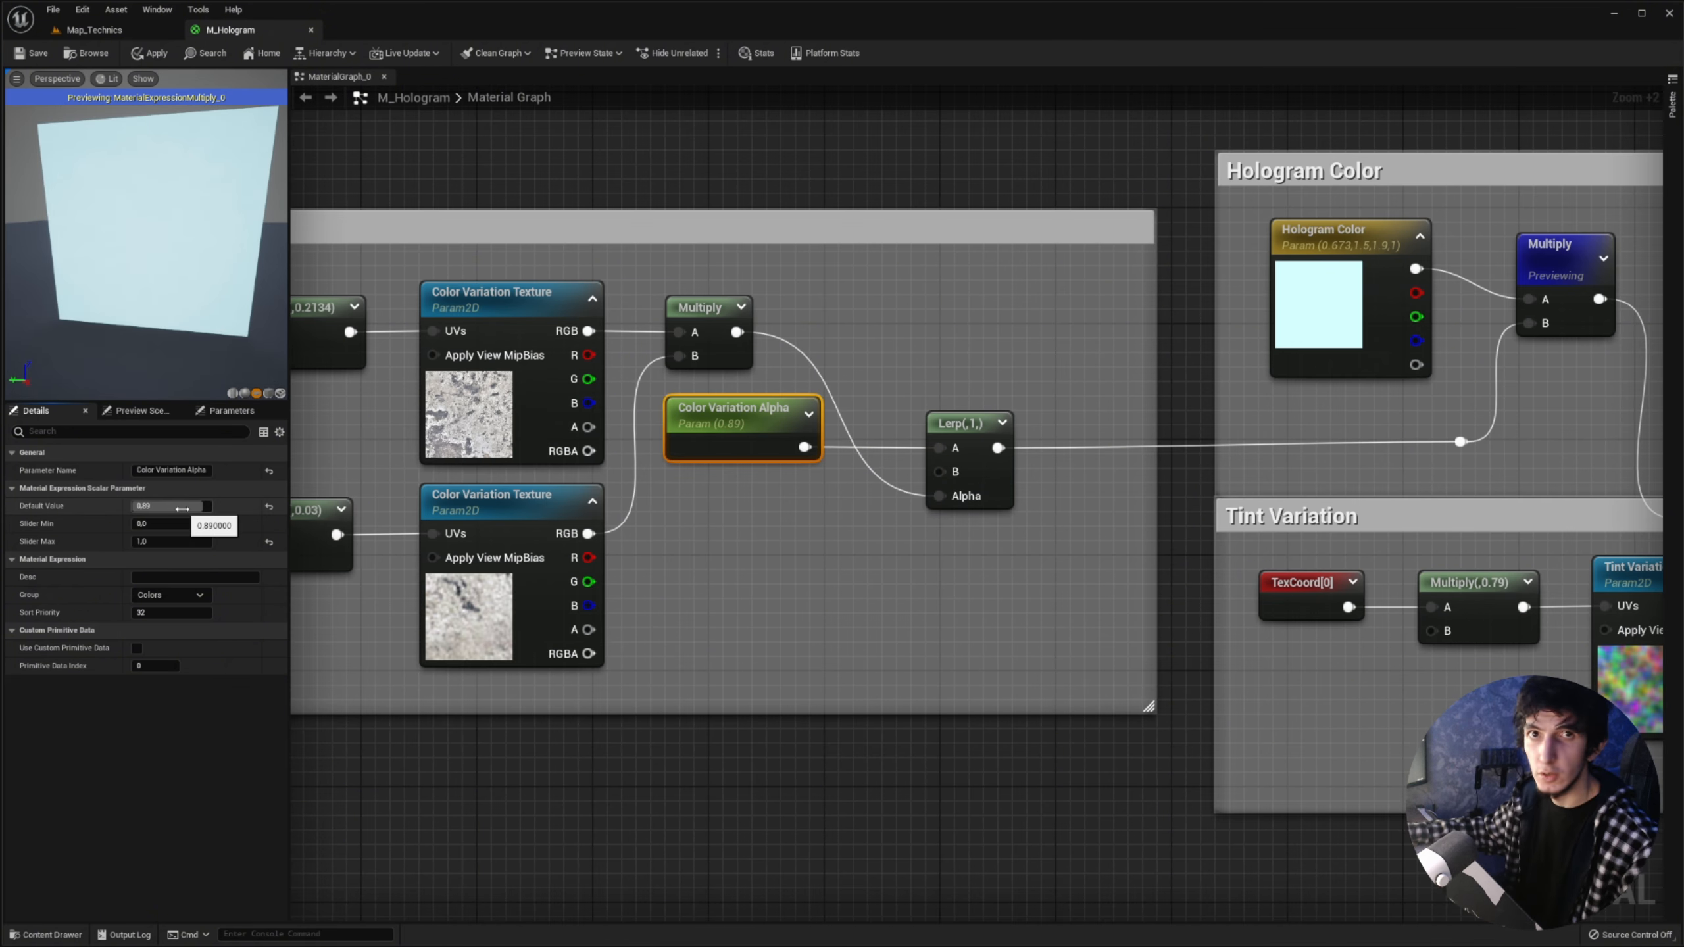
{"action": "right_click_drag", "start_coordinate": [1150, 469], "coordinate": [889, 507]}
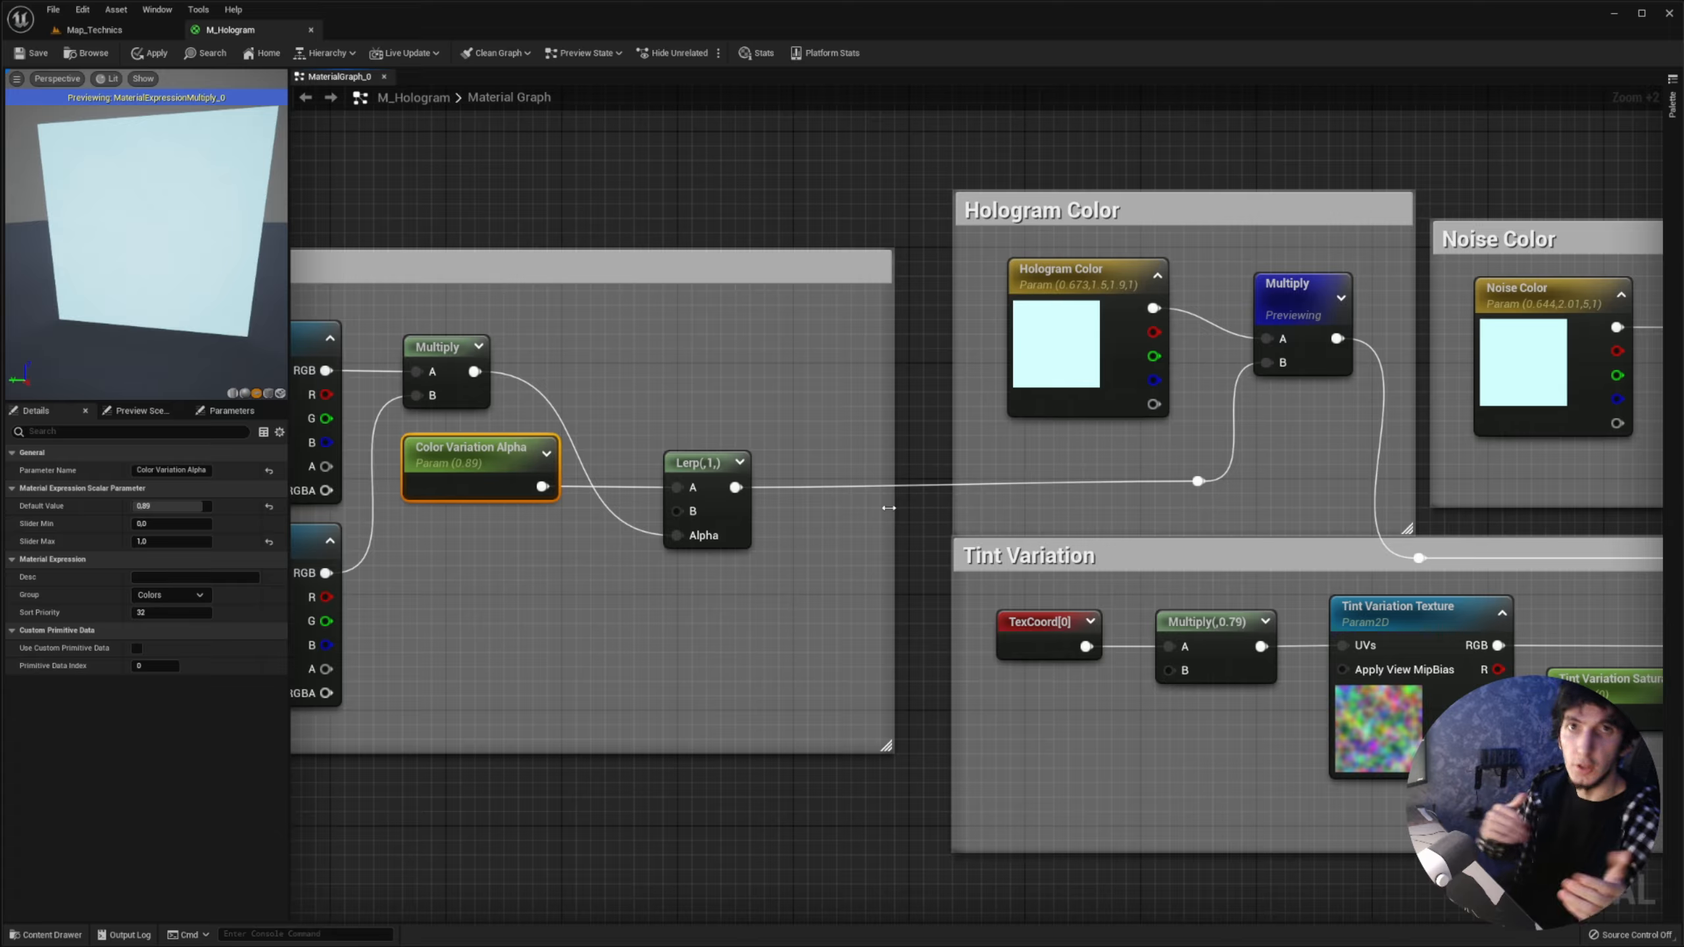
Step: Straighten the connection between the Macro Texture Variation Lerp and the reroute node in Hologram Color
{"action": "right_click_drag", "start_coordinate": [1172, 505], "coordinate": [1064, 474]}
{"action": "scroll", "coordinate": [951, 485], "scroll_direction": "down", "scroll_amount": 1}
{"action": "left_click", "coordinate": [1076, 473]}
{"action": "left_click_drag", "start_coordinate": [1075, 469], "coordinate": [490, 452]}
{"action": "key", "text": "q"}
{"action": "left_click", "coordinate": [1180, 450]}
Step: Stop previewing the Multiply node in the Hologram Color group
{"action": "right_click_drag", "start_coordinate": [1176, 440], "coordinate": [886, 438]}
{"action": "right_click", "coordinate": [883, 288]}
{"action": "left_click", "coordinate": [910, 311]}
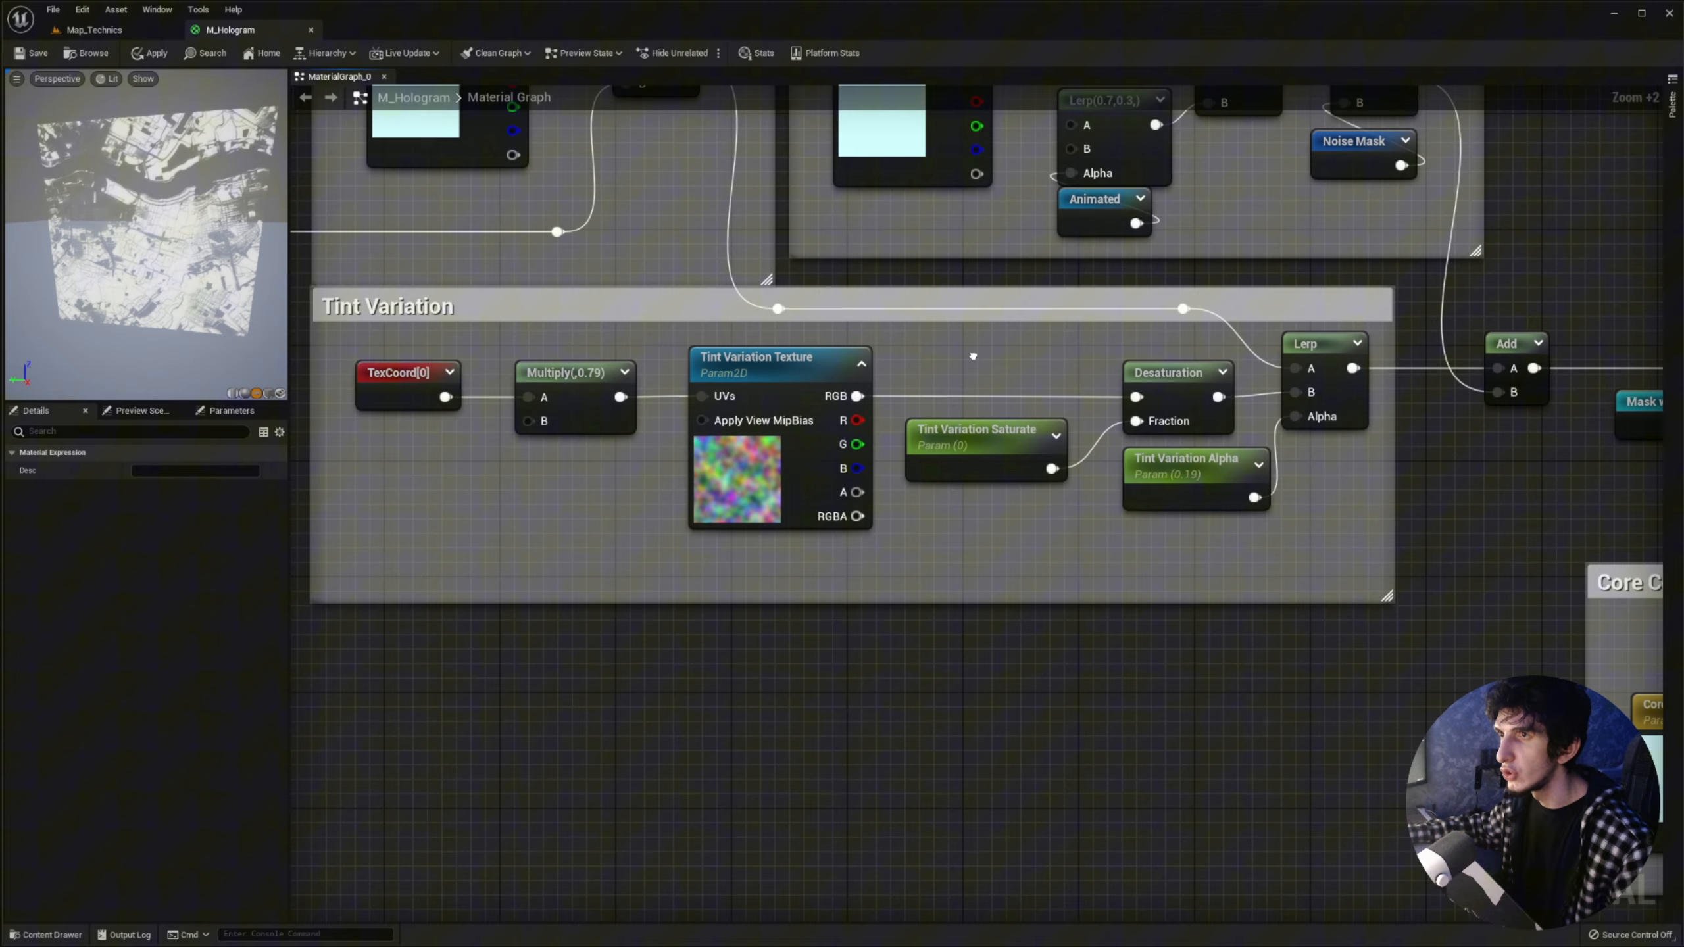
Step: Select the Tint Variation Texture node and start previewing the Lerp node in the Tint Variation group
{"action": "right_click_drag", "start_coordinate": [973, 357], "coordinate": [997, 372]}
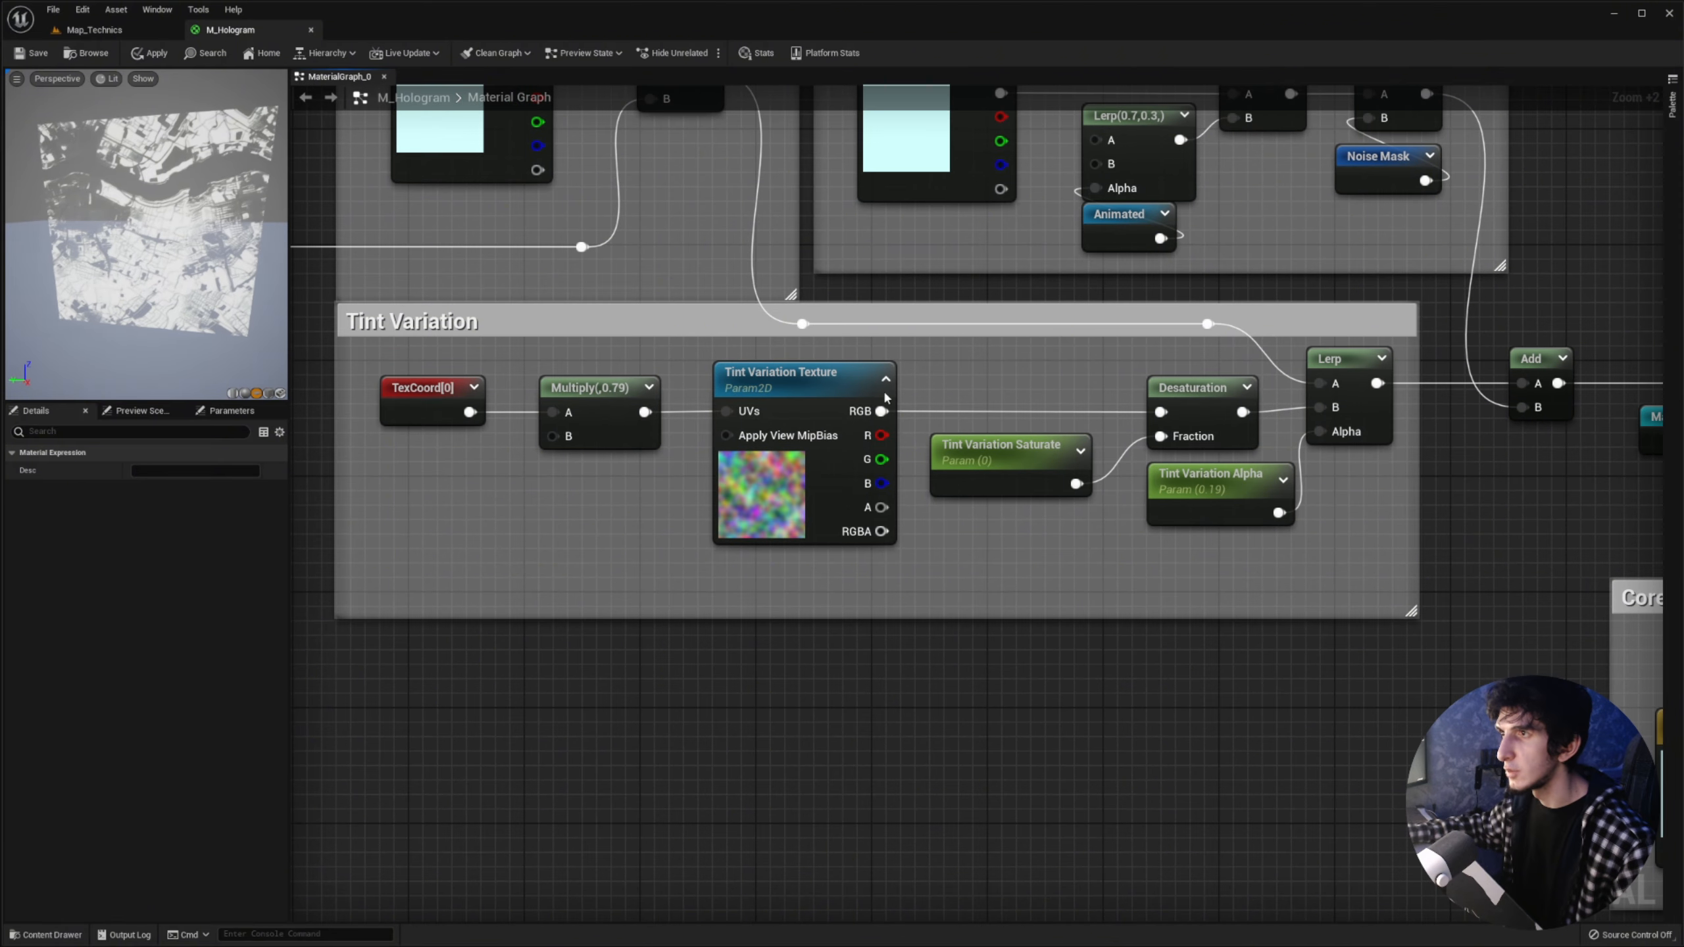
{"action": "left_click", "coordinate": [825, 447]}
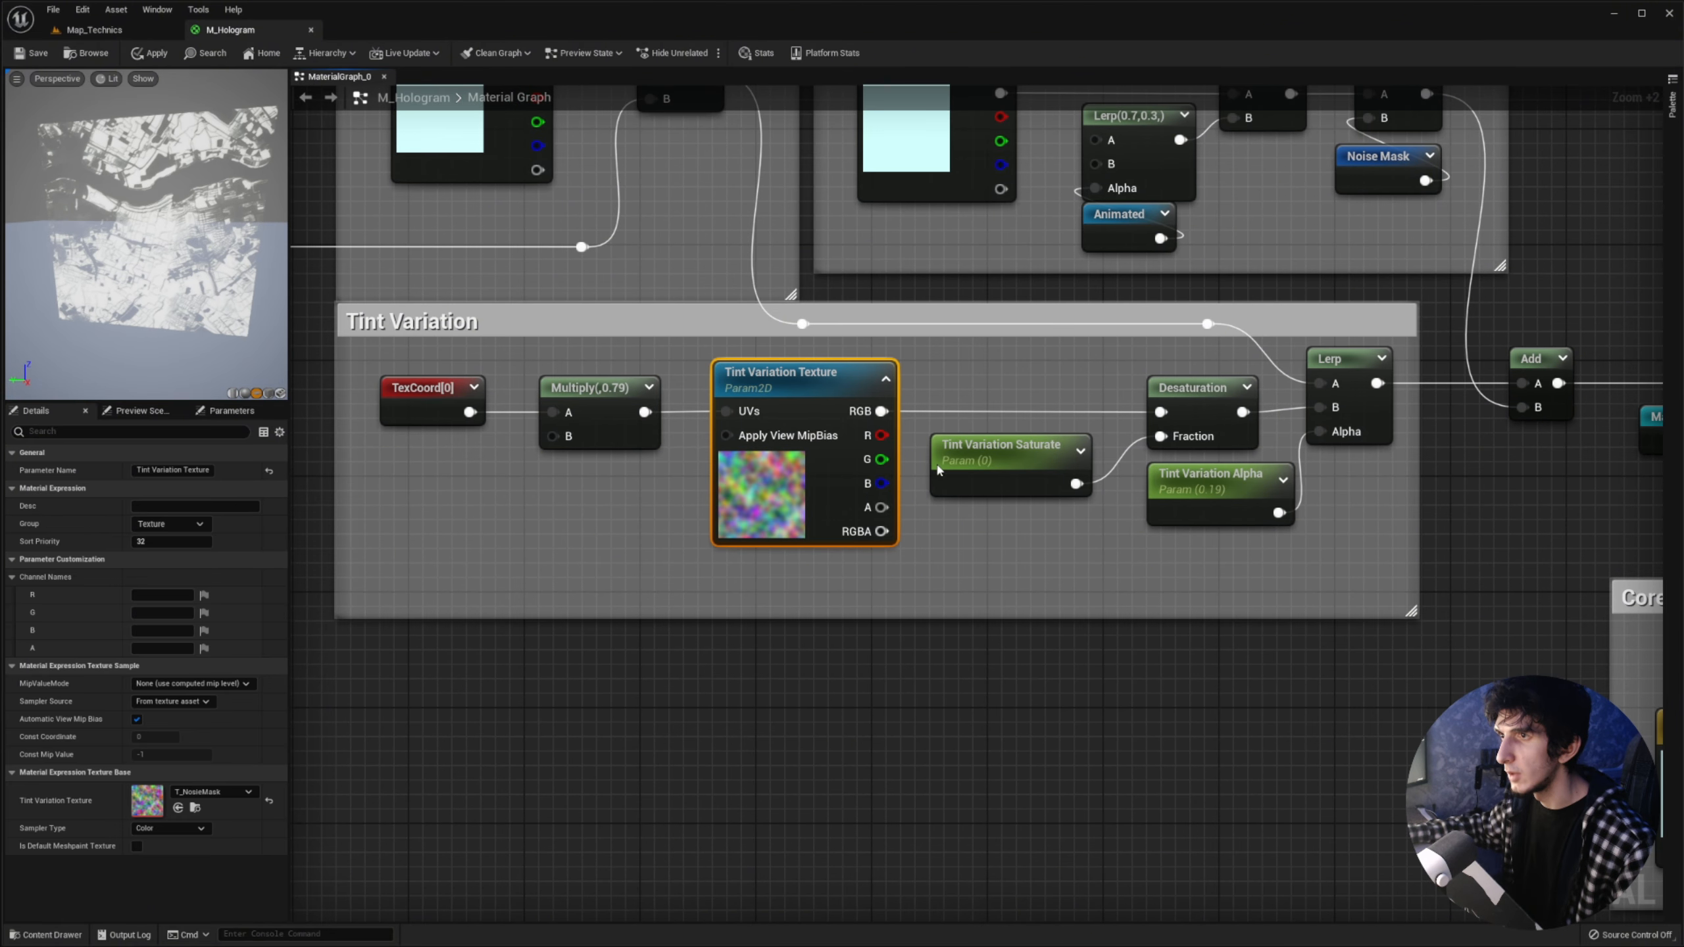
{"action": "right_click", "coordinate": [1345, 360]}
{"action": "left_click", "coordinate": [1373, 384]}
Step: Try a default value of 25 for Tint Variation Saturate on the preview plane and reset it to 0
{"action": "left_click", "coordinate": [1003, 454]}
{"action": "left_click", "coordinate": [159, 506]}
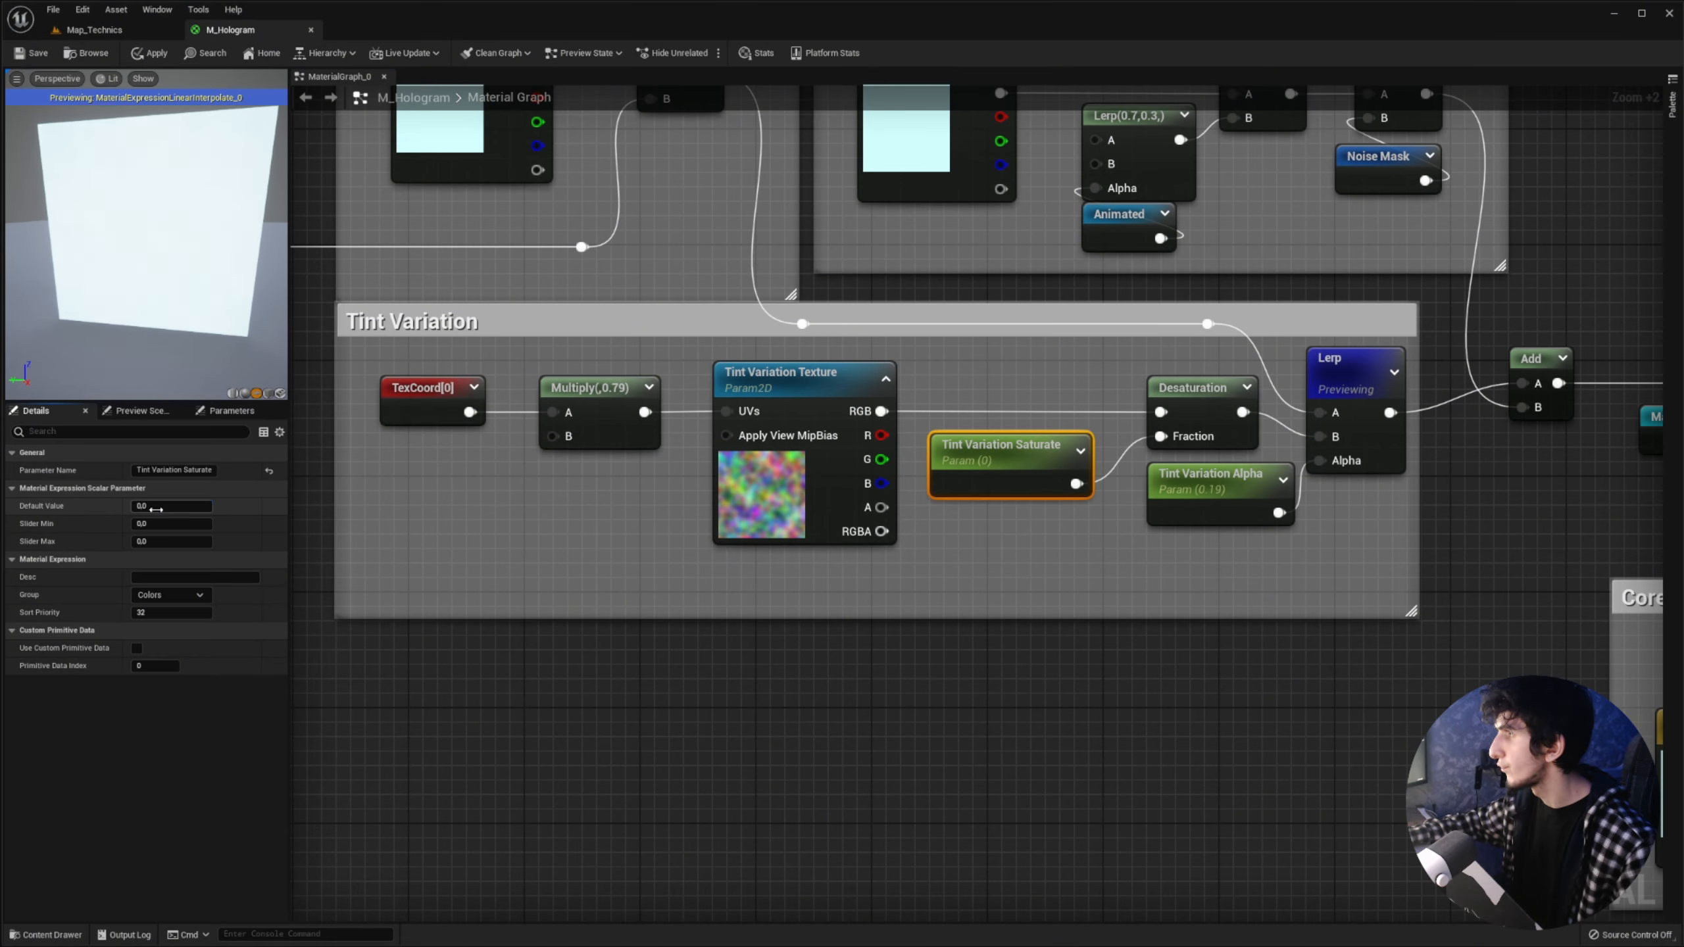
{"action": "type", "text": "25"}
{"action": "key", "text": "Return"}
{"action": "left_click_drag", "start_coordinate": [175, 270], "coordinate": [142, 276]}
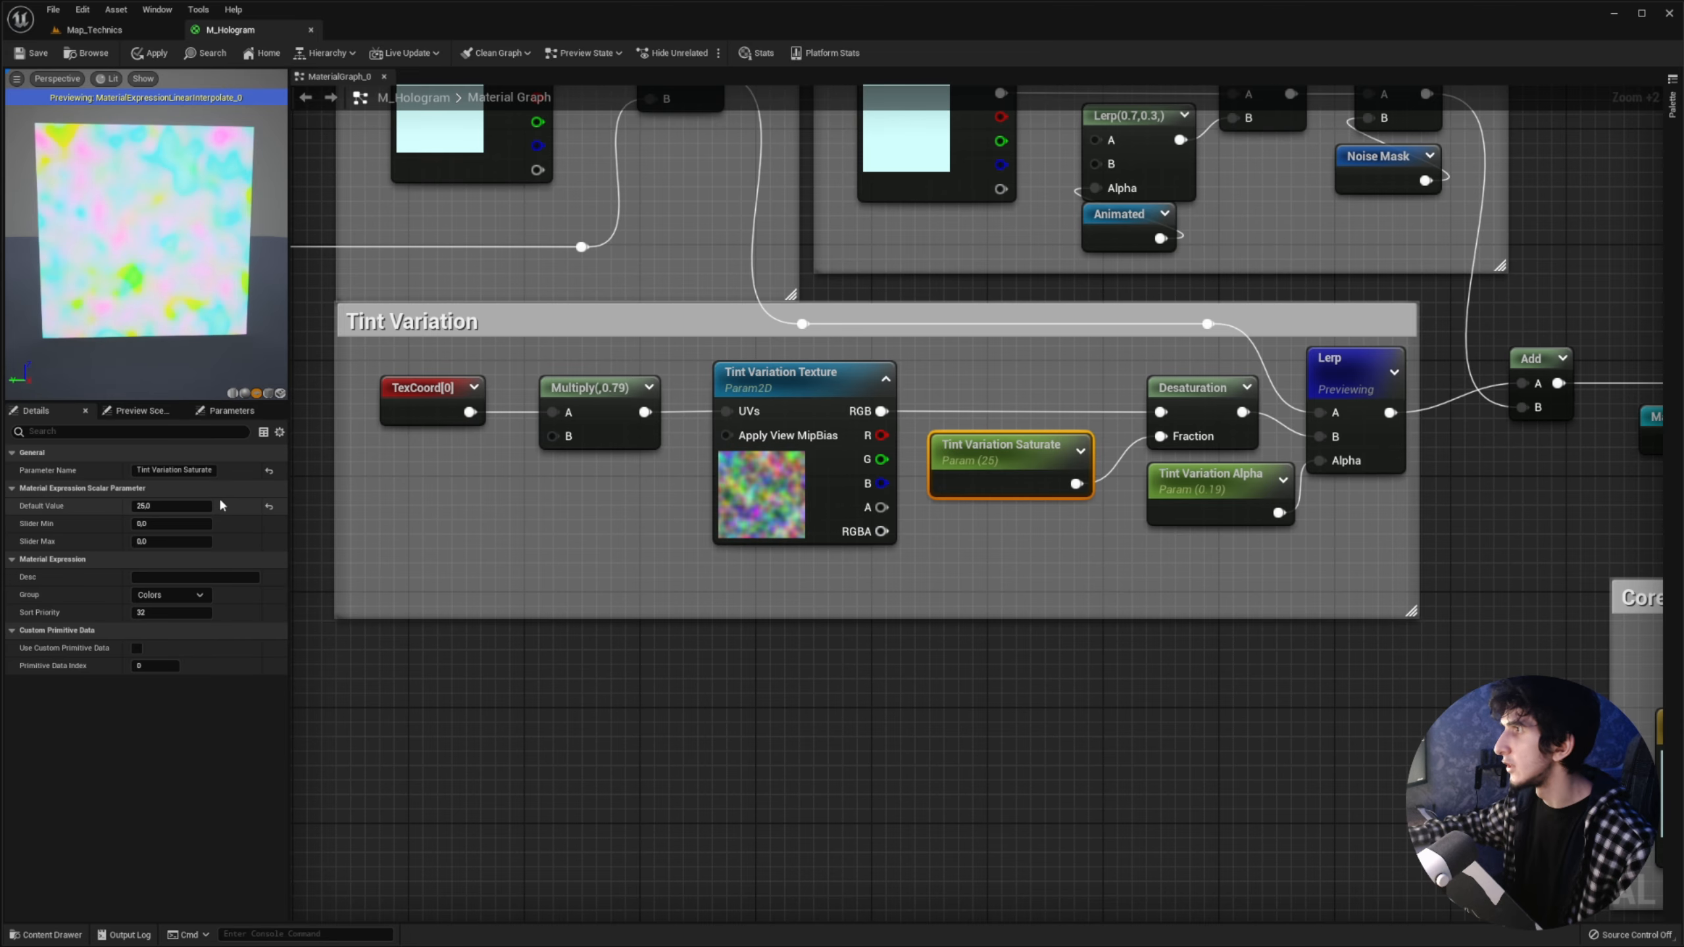
{"action": "type", "text": "0"}
{"action": "key", "text": "Return"}
Step: Try a default value of 0 for Tint Variation Alpha and restore it to 0.19
{"action": "right_click_drag", "start_coordinate": [1197, 548], "coordinate": [822, 570]}
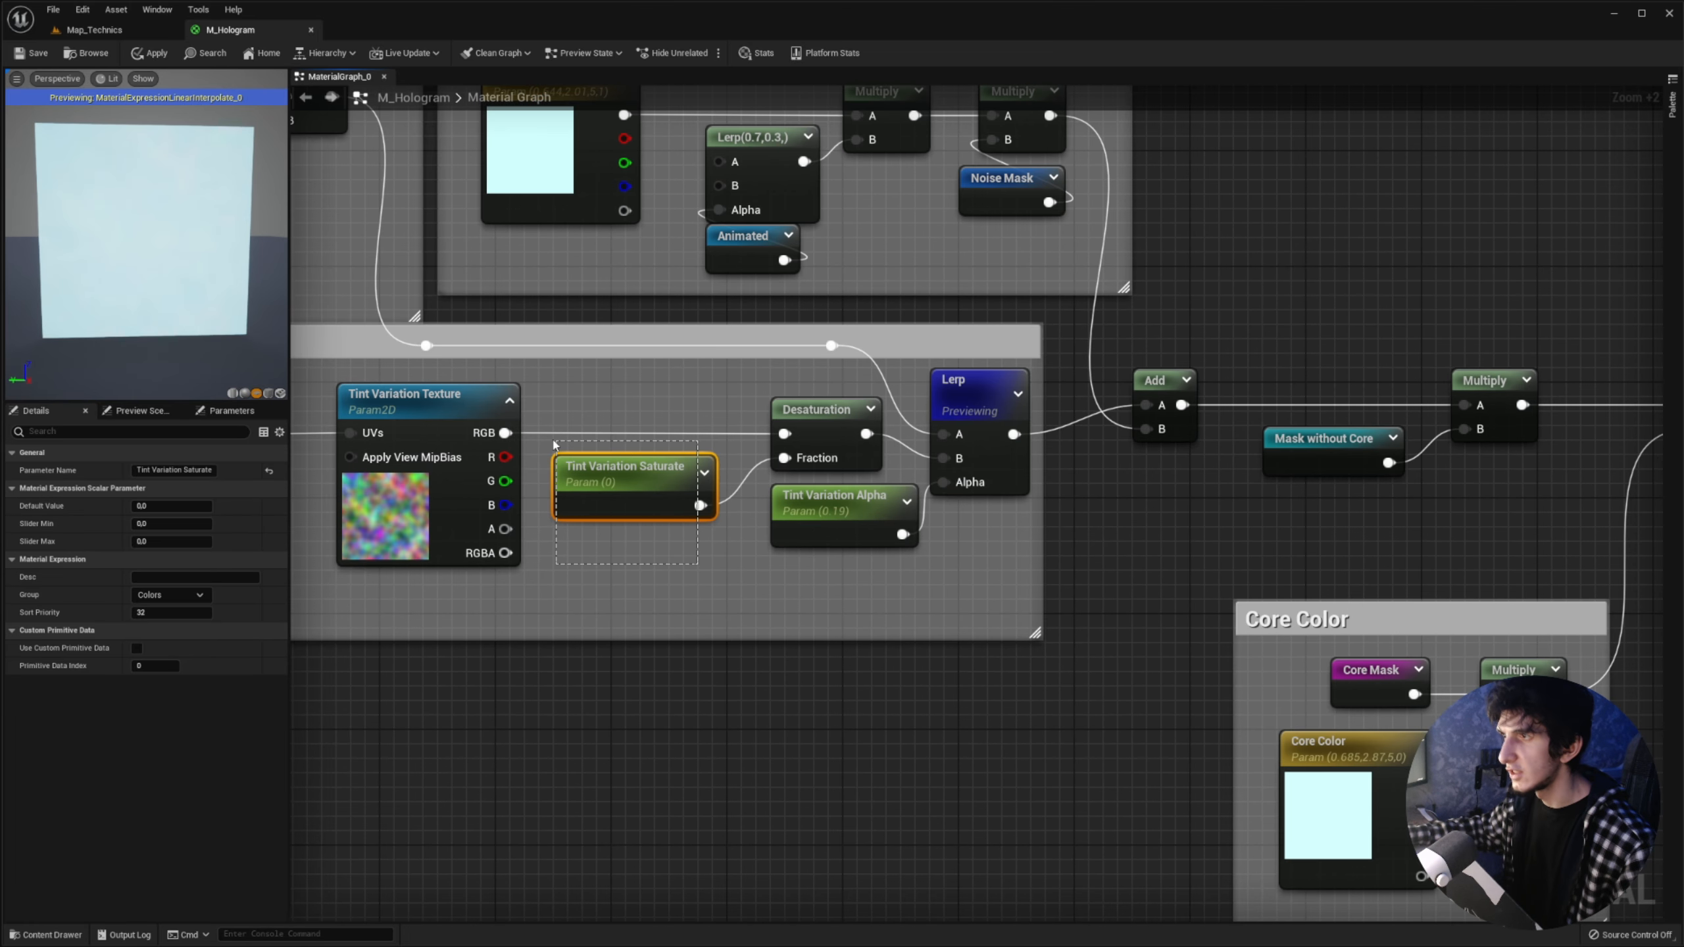
{"action": "right_click_drag", "start_coordinate": [754, 475], "coordinate": [701, 459]}
{"action": "left_click", "coordinate": [792, 518]}
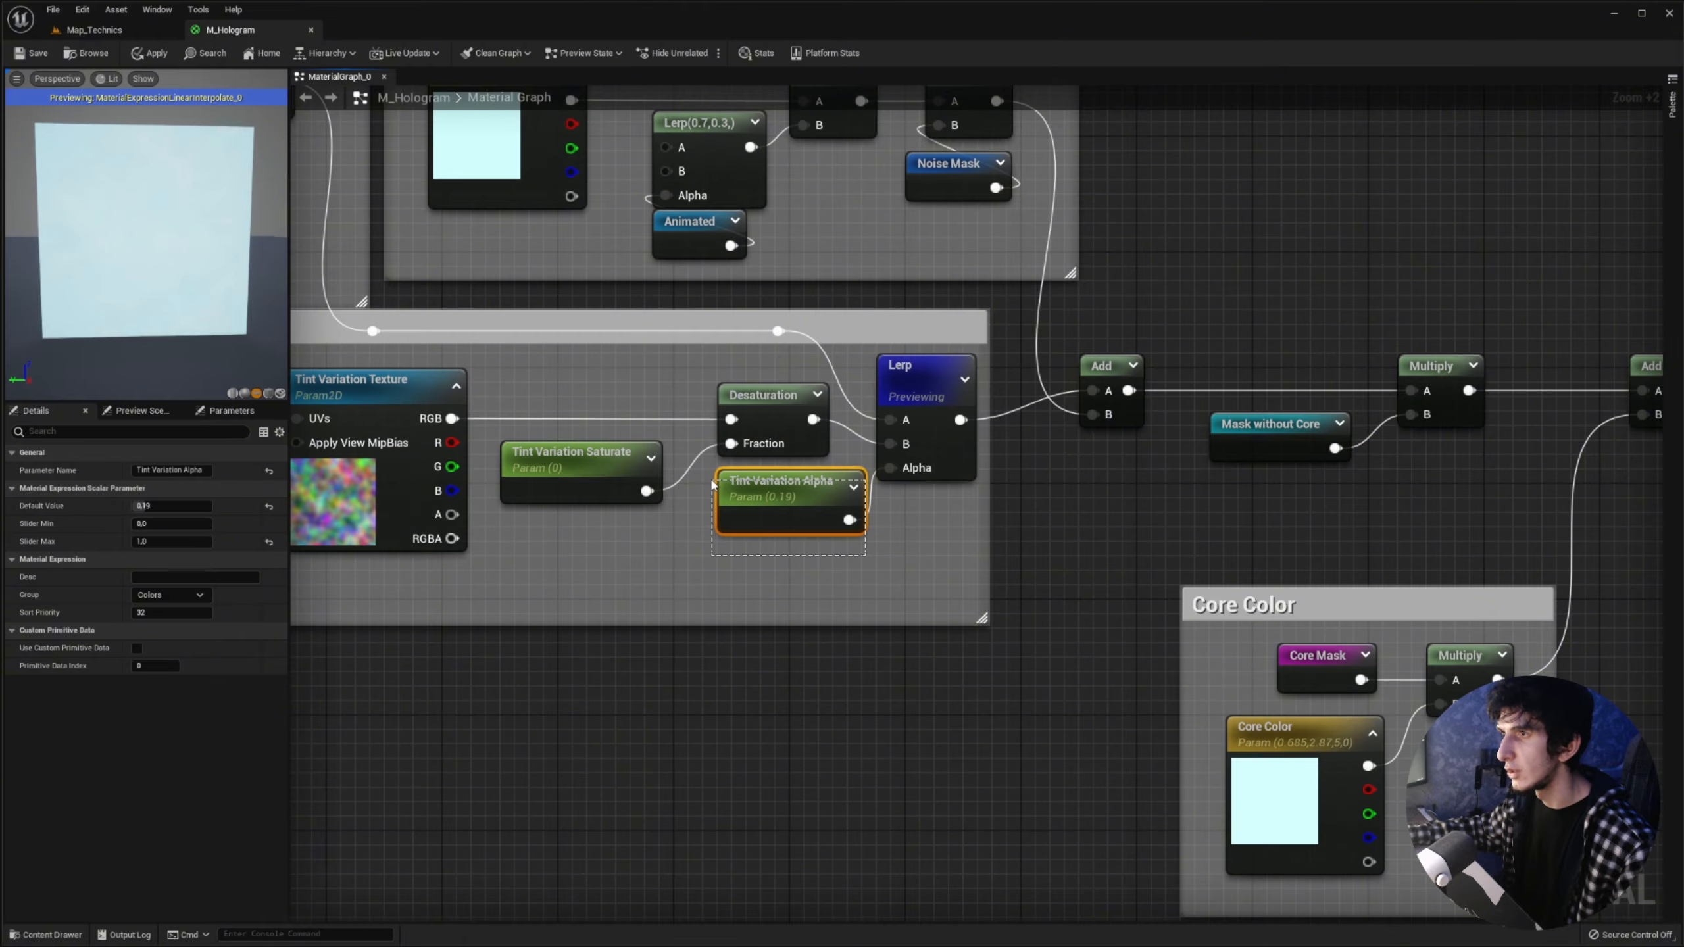
{"action": "mouse_move", "coordinate": [143, 505]}
{"action": "left_mouse_down"}
{"action": "mouse_move", "coordinate": [199, 505]}
{"action": "mouse_move", "coordinate": [132, 505]}
{"action": "left_mouse_up"}
{"action": "double_click", "coordinate": [154, 506]}
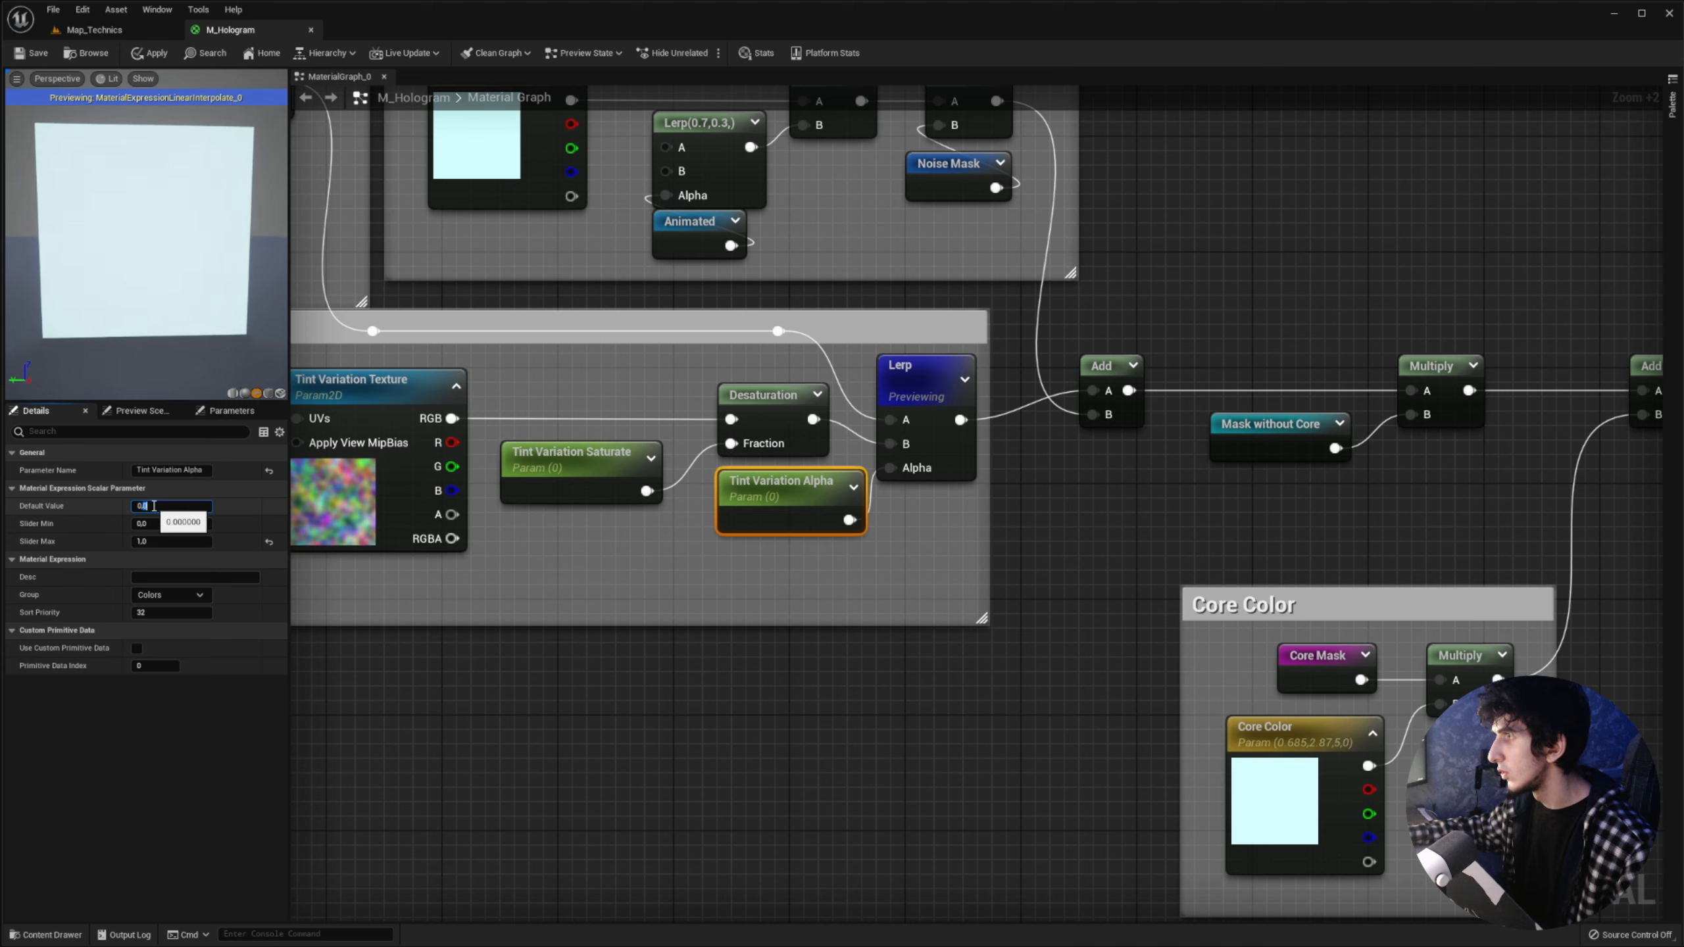
Step: Switch the preview from the Tint Variation Lerp to the Add node that combines it with the noise color
{"action": "right_click_drag", "start_coordinate": [795, 398], "coordinate": [437, 421]}
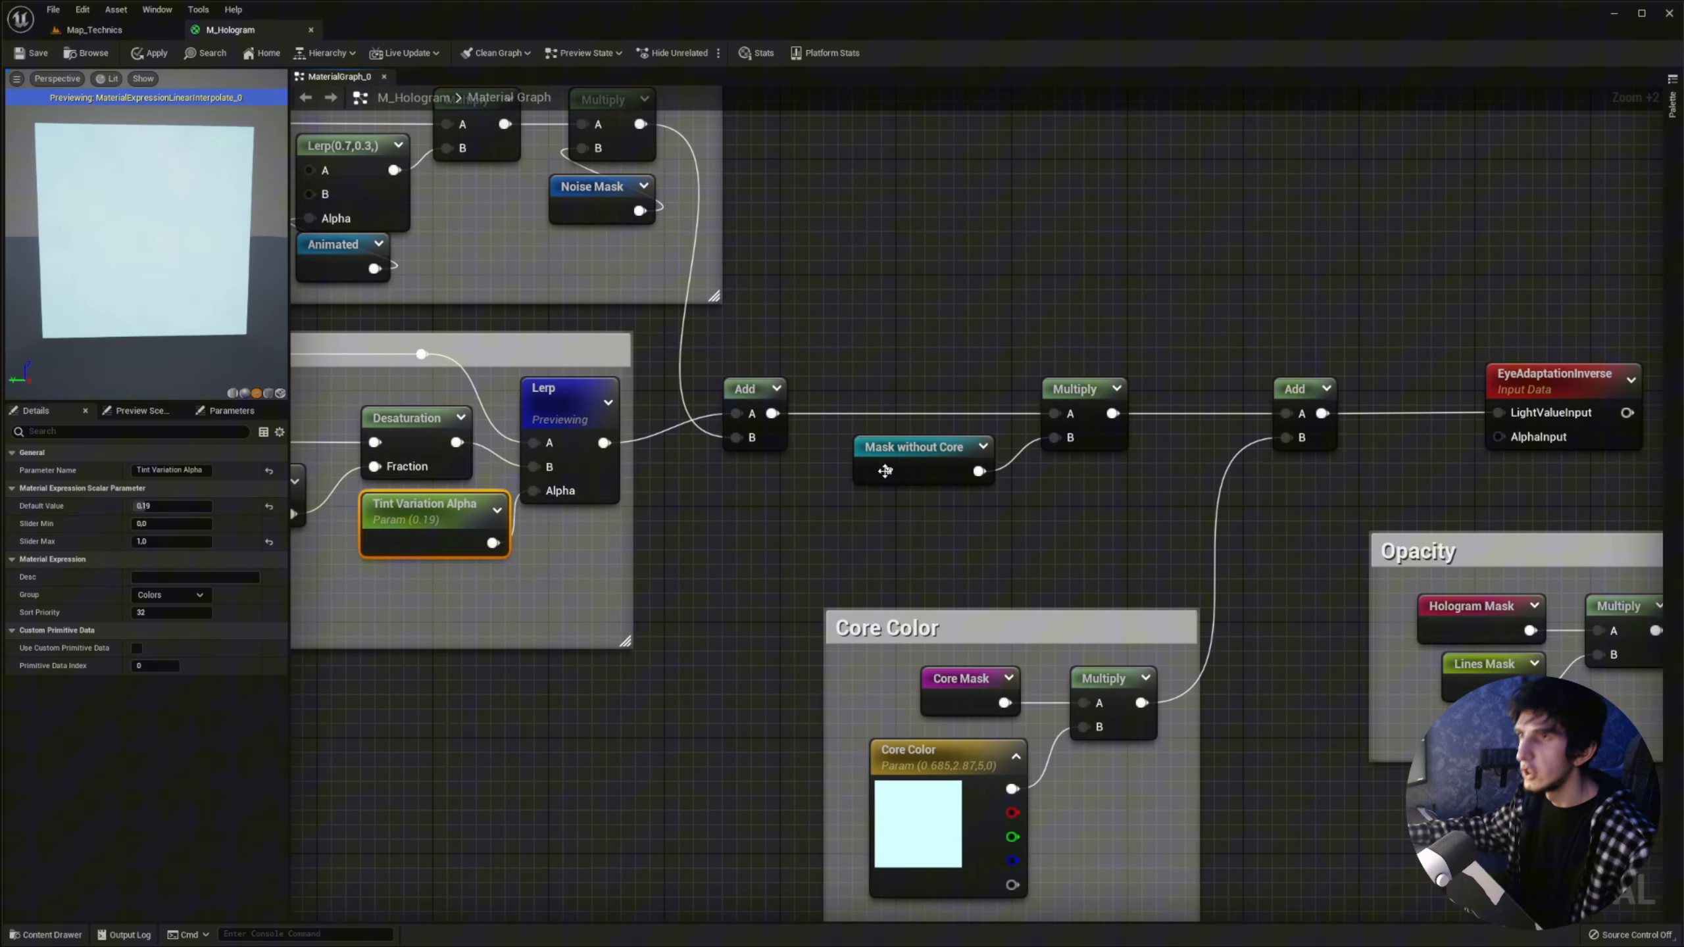
{"action": "left_click", "coordinate": [560, 391]}
{"action": "key", "text": "space"}
{"action": "right_click", "coordinate": [749, 393]}
{"action": "left_click", "coordinate": [787, 412]}
Step: Switch the preview to the first Multiply node in the Noise Color group
{"action": "right_click_drag", "start_coordinate": [789, 415], "coordinate": [1145, 598]}
{"action": "right_click", "coordinate": [495, 287]}
{"action": "right_click", "coordinate": [810, 289]}
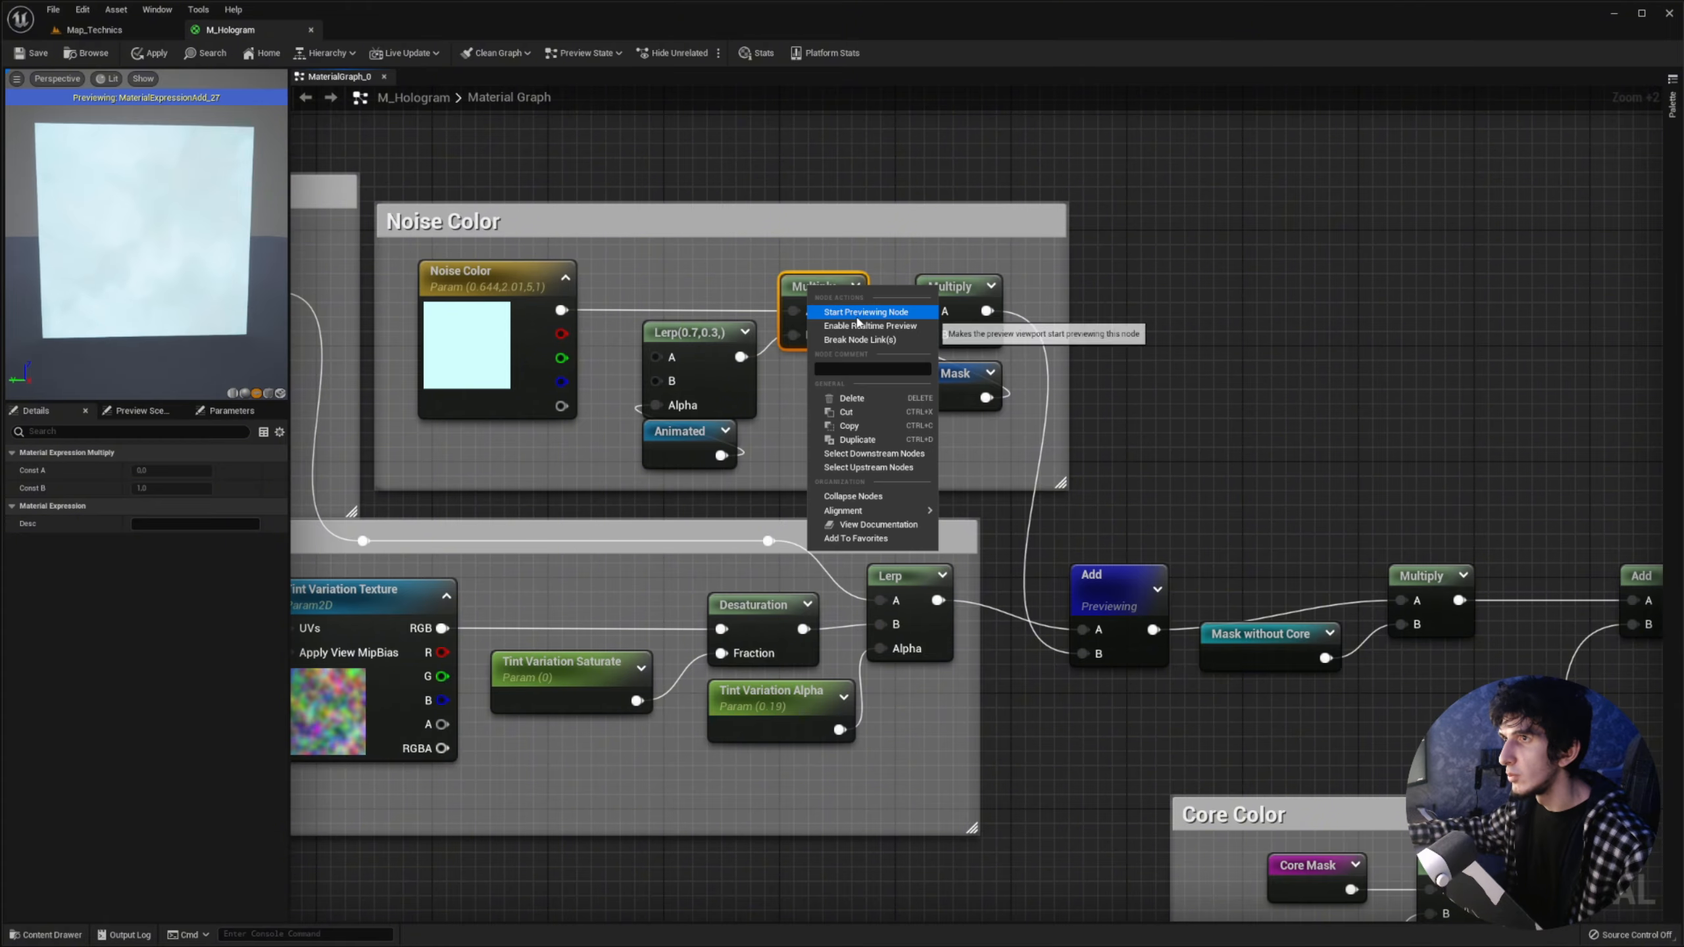
{"action": "left_click", "coordinate": [862, 335]}
Step: Jump from the Animated reroute in Noise Color to its declaration in the Core Mask group and return to its usage
{"action": "left_click", "coordinate": [676, 440]}
{"action": "right_click", "coordinate": [673, 439]}
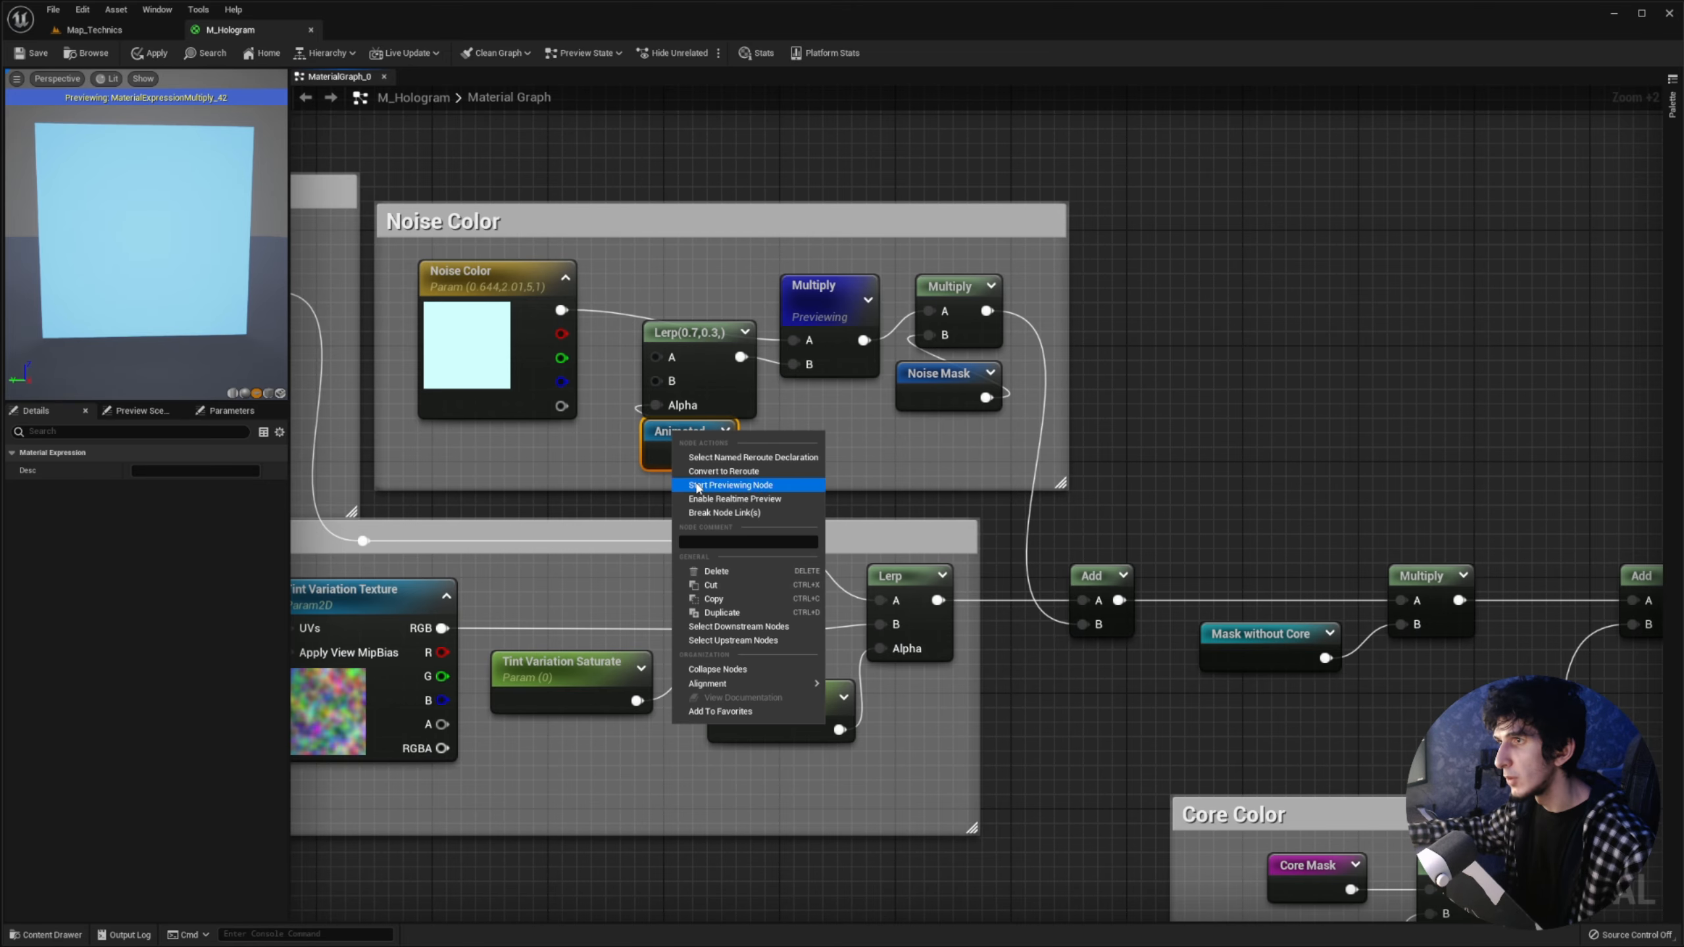
{"action": "left_click", "coordinate": [751, 458]}
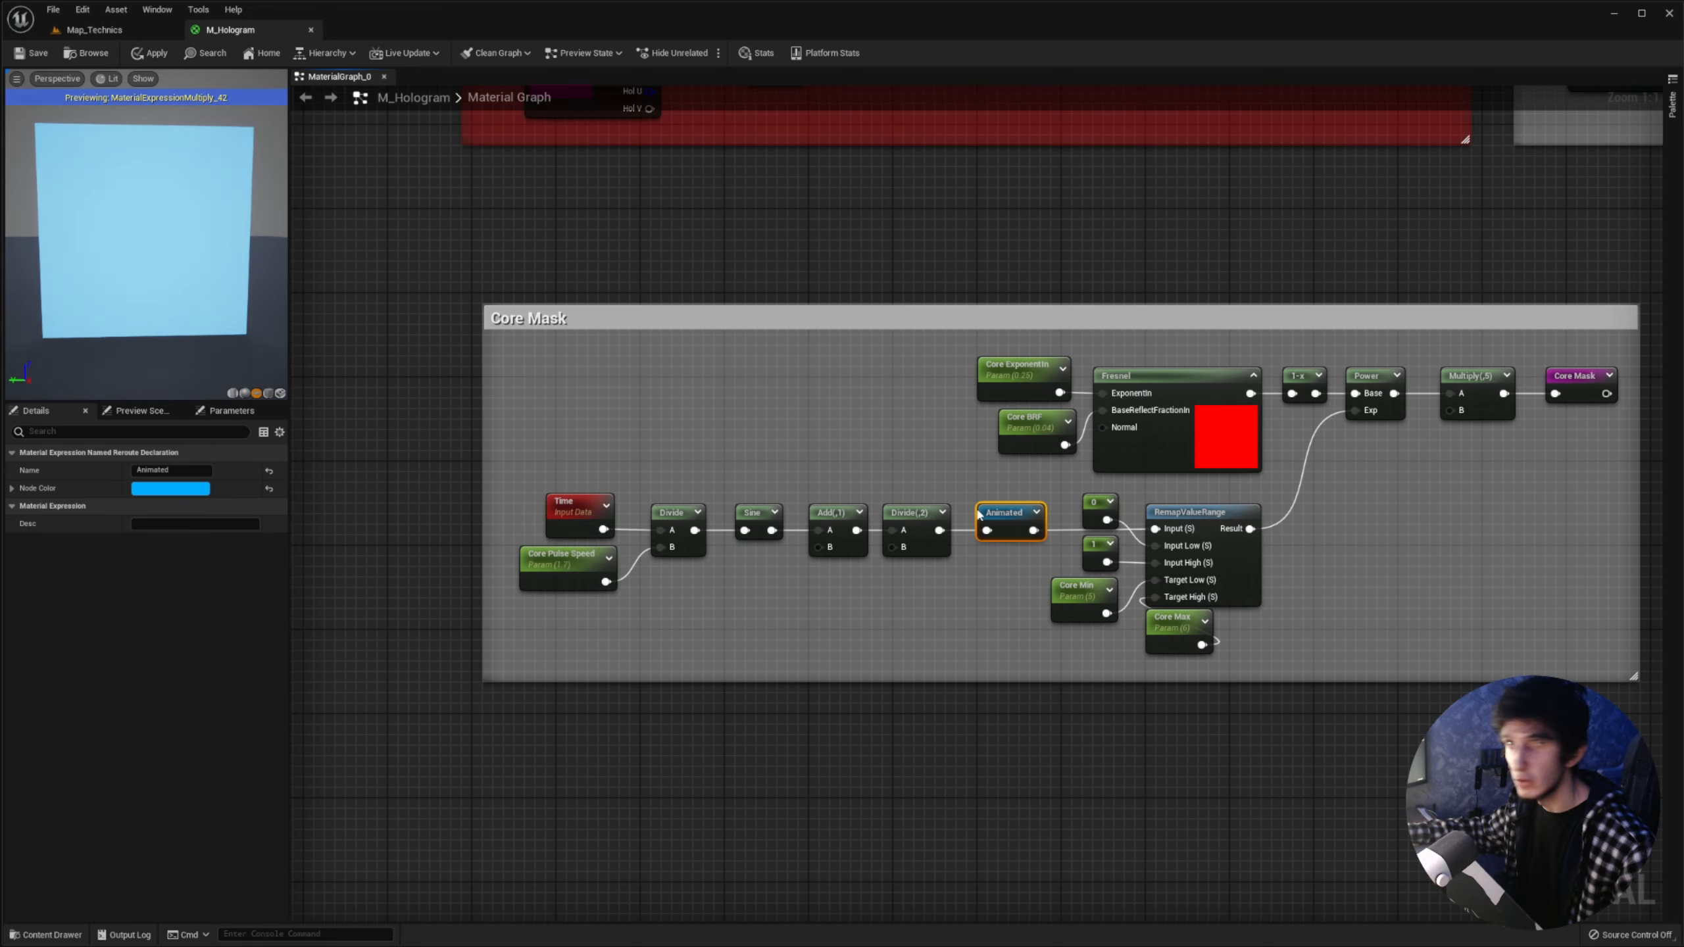
{"action": "double_click", "coordinate": [1006, 522]}
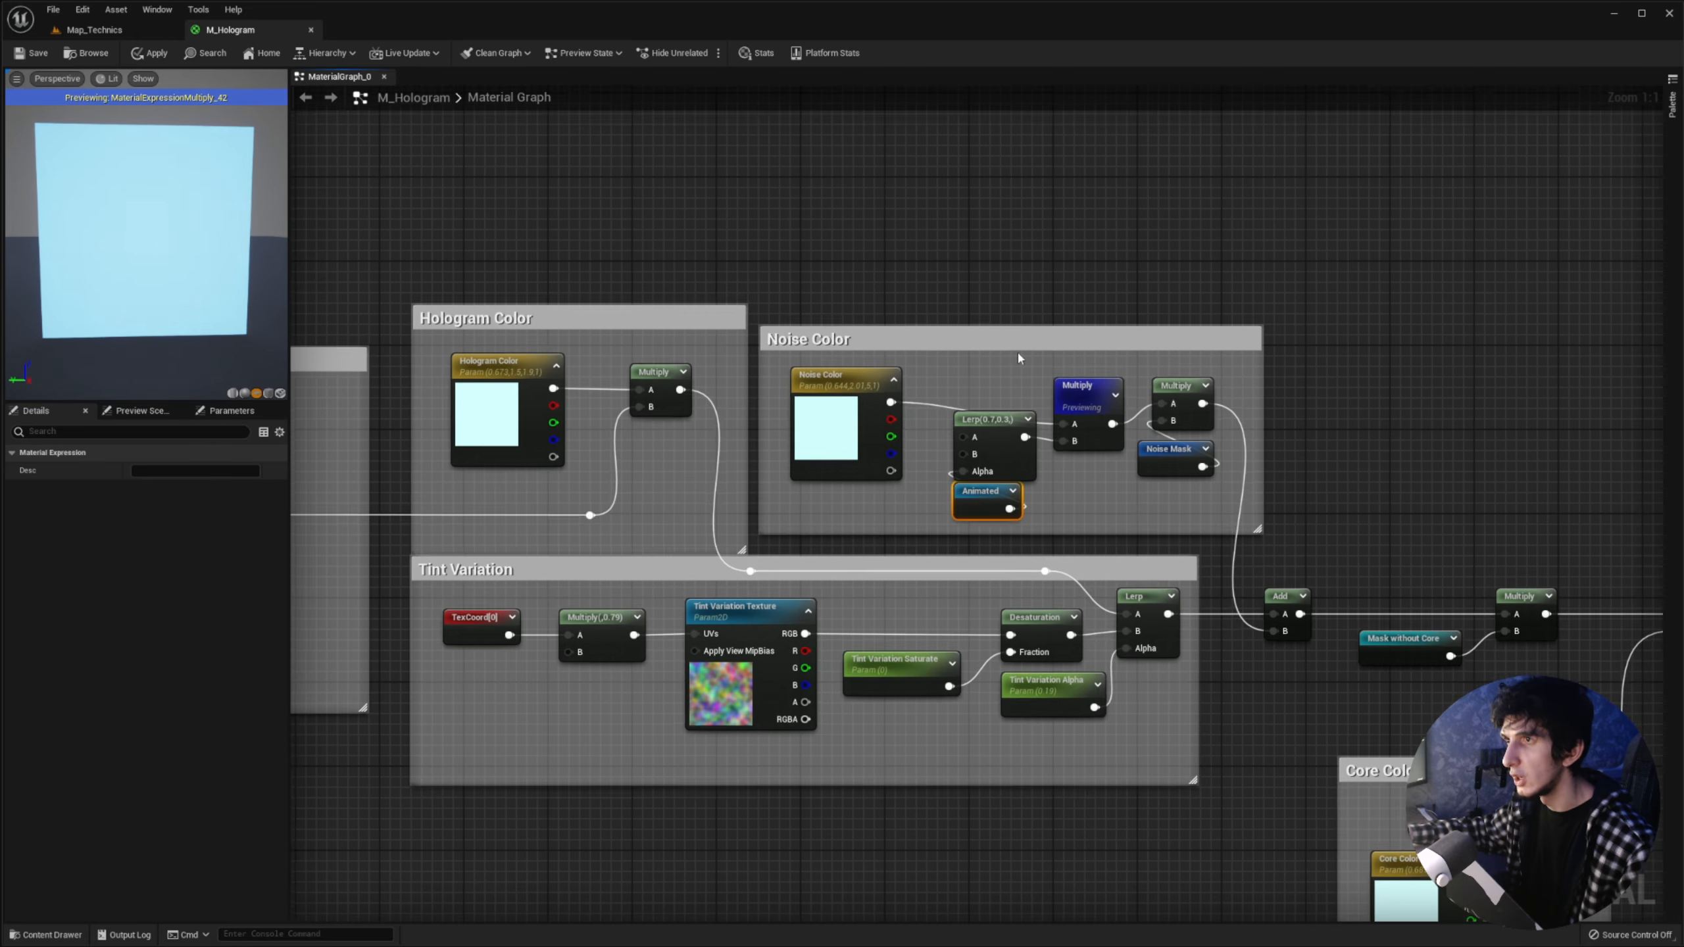
Step: Stop previewing the first Multiply node in the Noise Color group
{"action": "right_click_drag", "start_coordinate": [1017, 369], "coordinate": [840, 384]}
{"action": "key", "text": "super"}
{"action": "right_click", "coordinate": [907, 401]}
{"action": "left_click", "coordinate": [931, 428]}
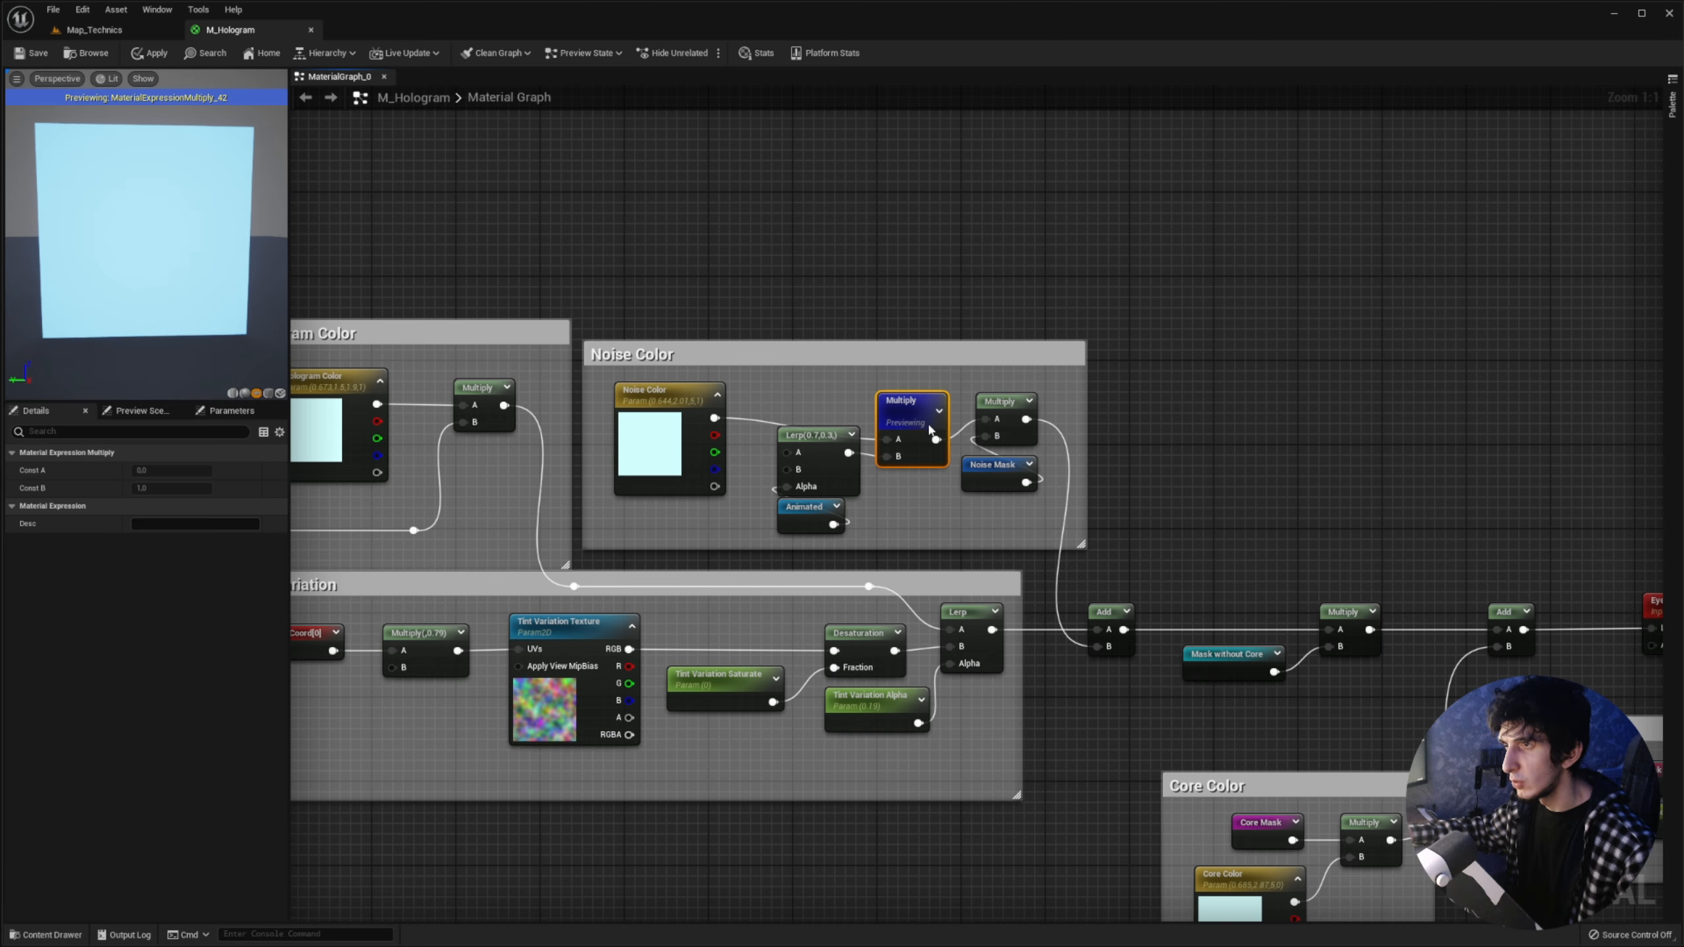
{"action": "key", "text": "super"}
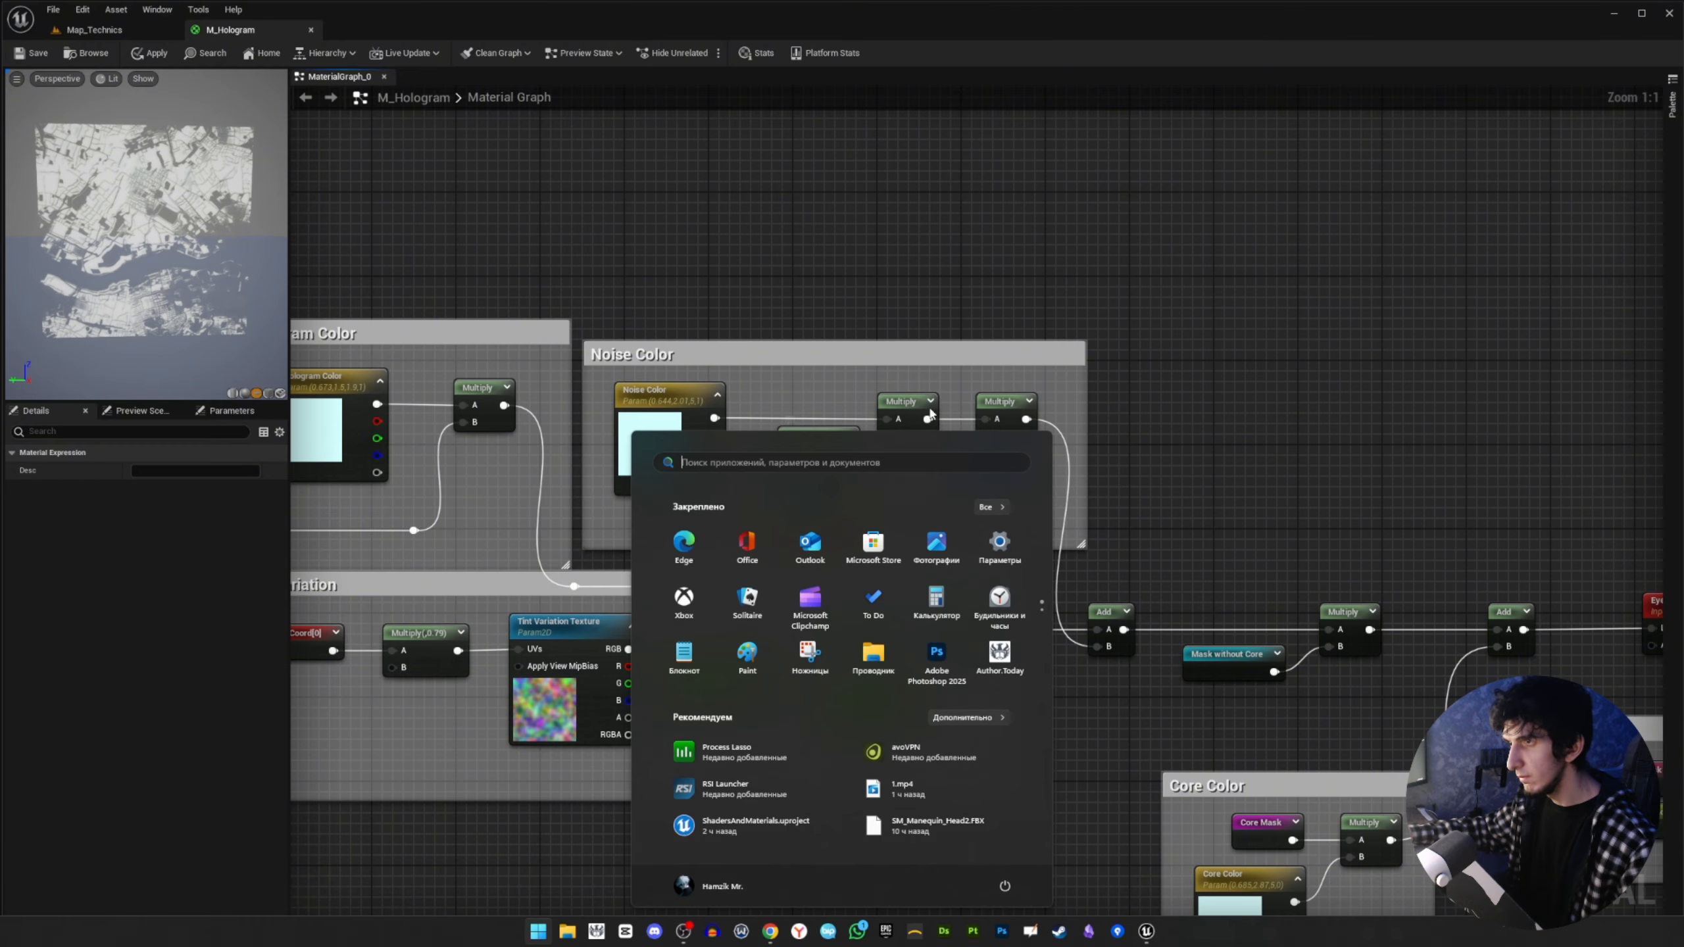
{"action": "key", "text": "super"}
Step: Preview the Noise Color group's second Multiply node, which applies the Noise Mask, and switch the preview mesh to a sphere
{"action": "scroll", "coordinate": [782, 476], "scroll_direction": "up", "scroll_amount": 6}
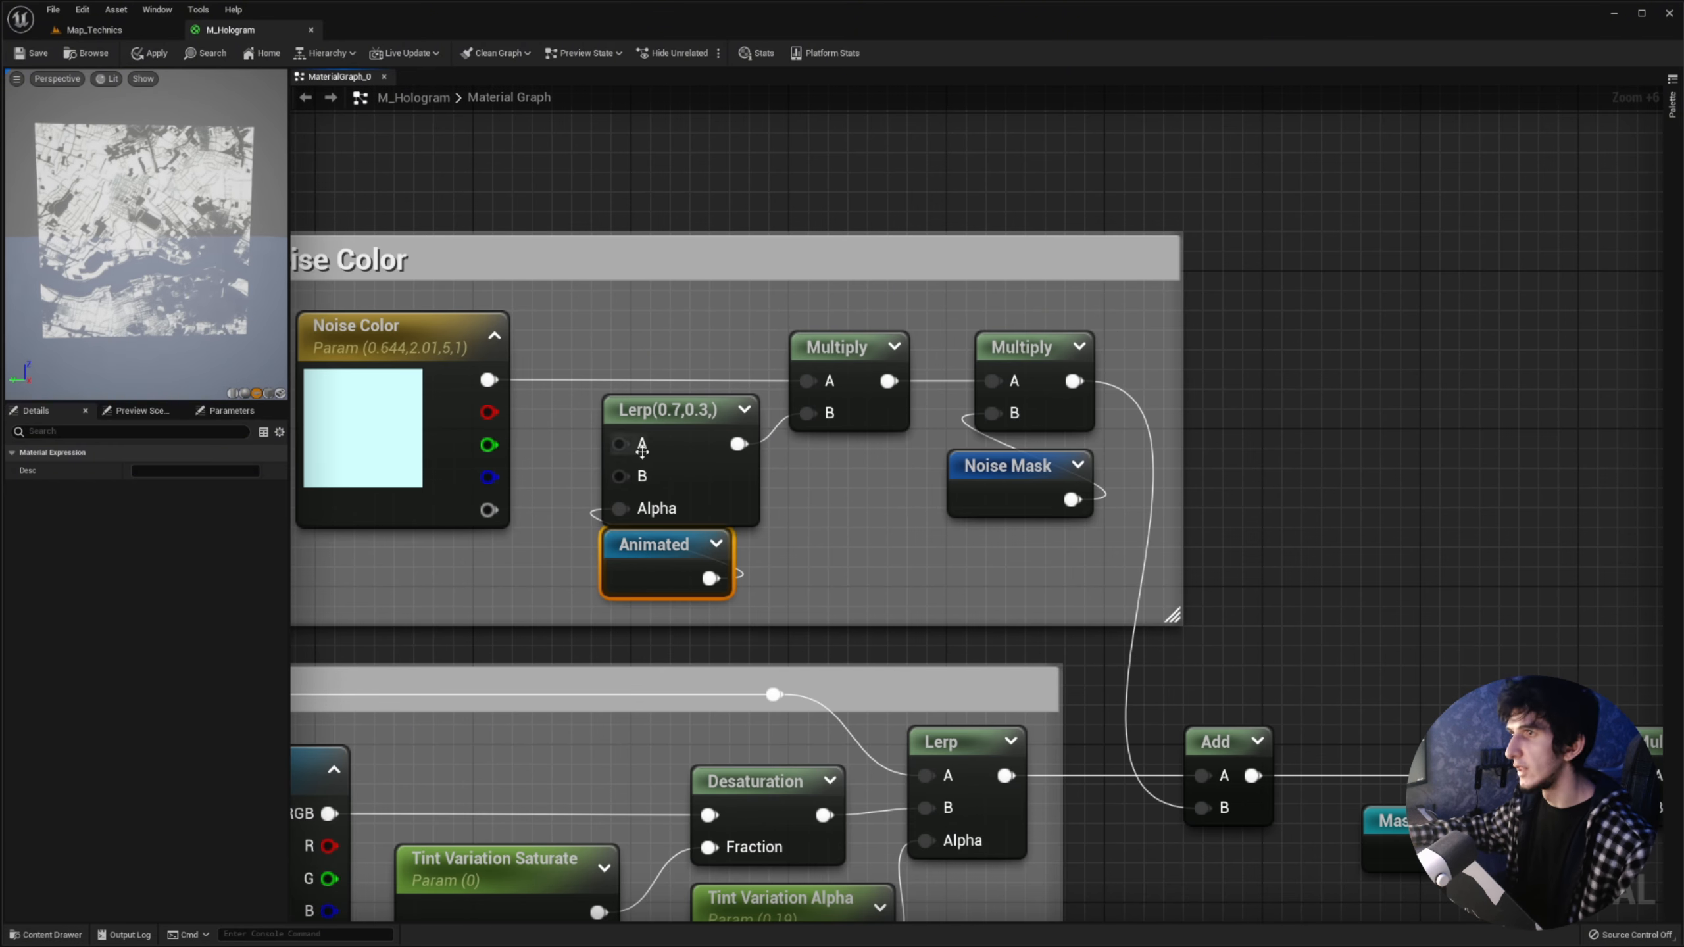
{"action": "right_click", "coordinate": [1034, 354]}
{"action": "left_click", "coordinate": [1087, 392]}
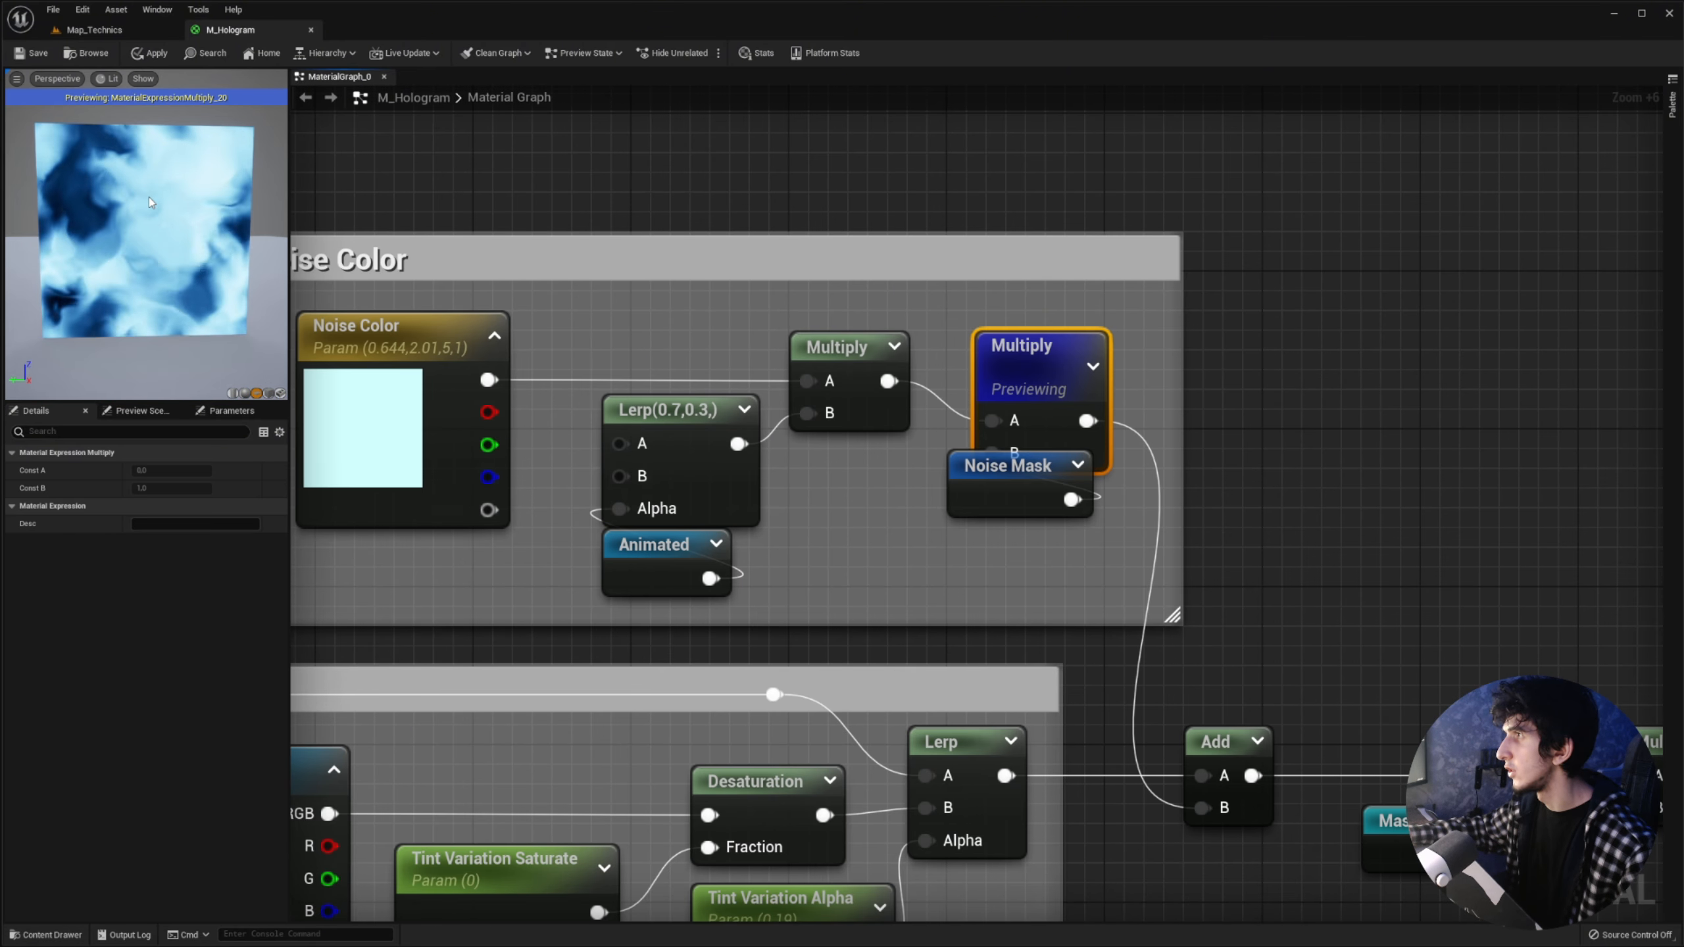
{"action": "left_click", "coordinate": [245, 393]}
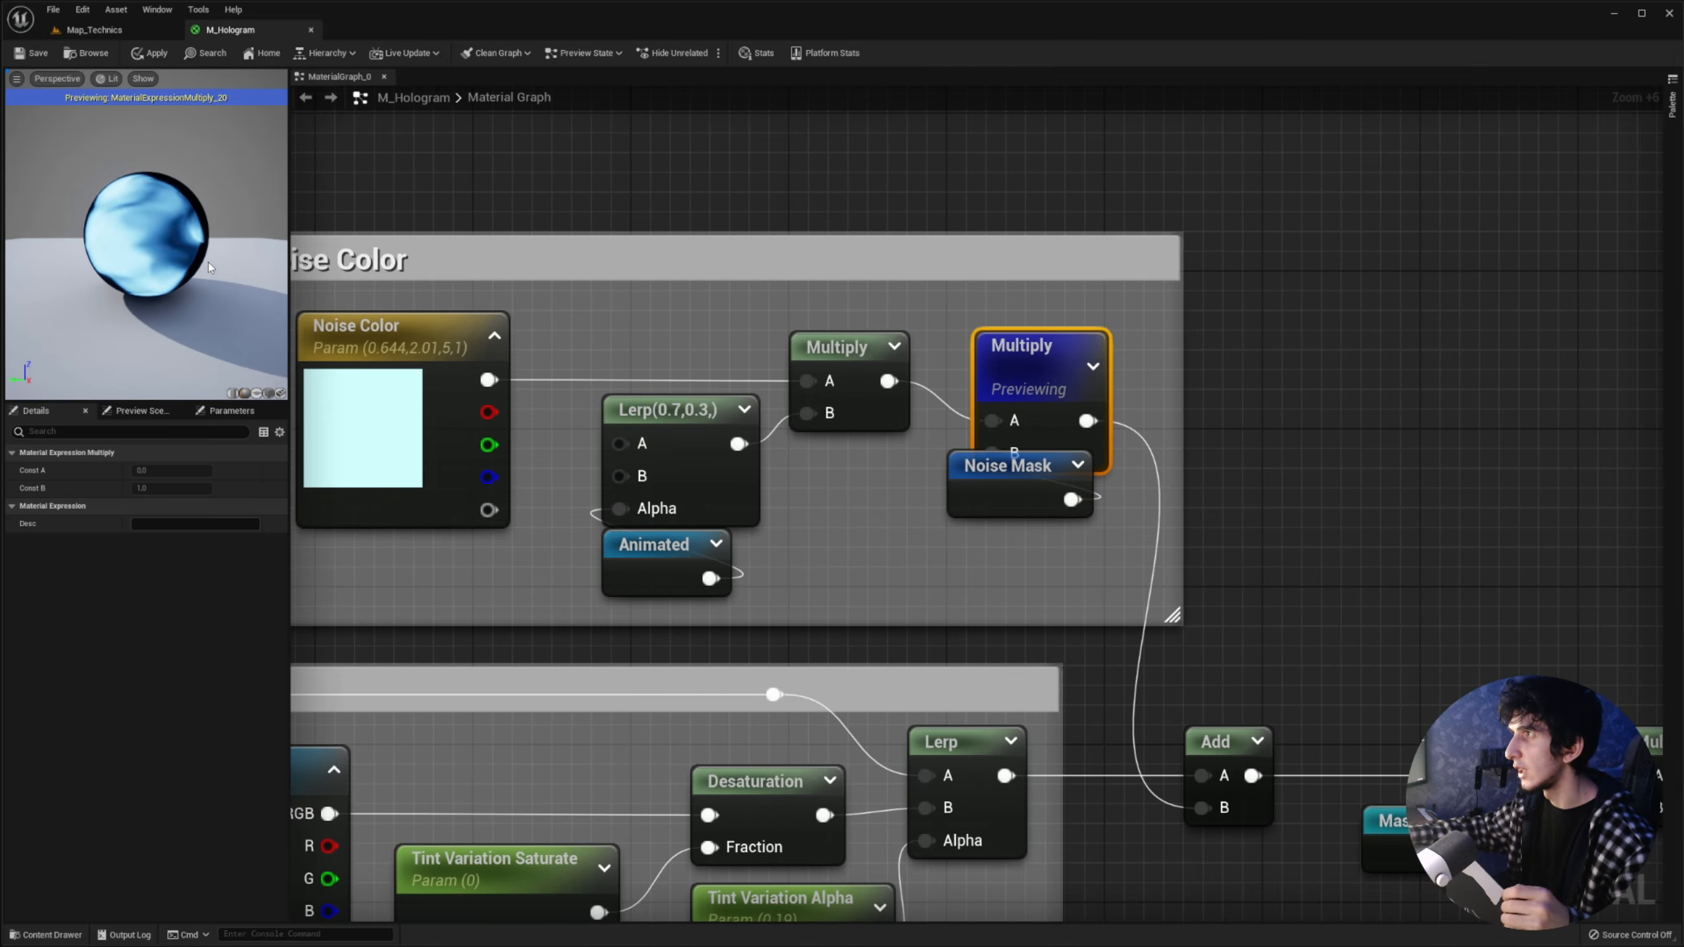
Step: Stop previewing the second Noise Color Multiply and select the Lerp, Animated and first Multiply nodes
{"action": "right_click_drag", "start_coordinate": [936, 240], "coordinate": [831, 214]}
{"action": "right_click", "coordinate": [914, 336]}
{"action": "left_click", "coordinate": [946, 359]}
{"action": "left_click_drag", "start_coordinate": [739, 521], "coordinate": [590, 375]}
{"action": "scroll", "coordinate": [855, 347], "scroll_direction": "down", "scroll_amount": 4}
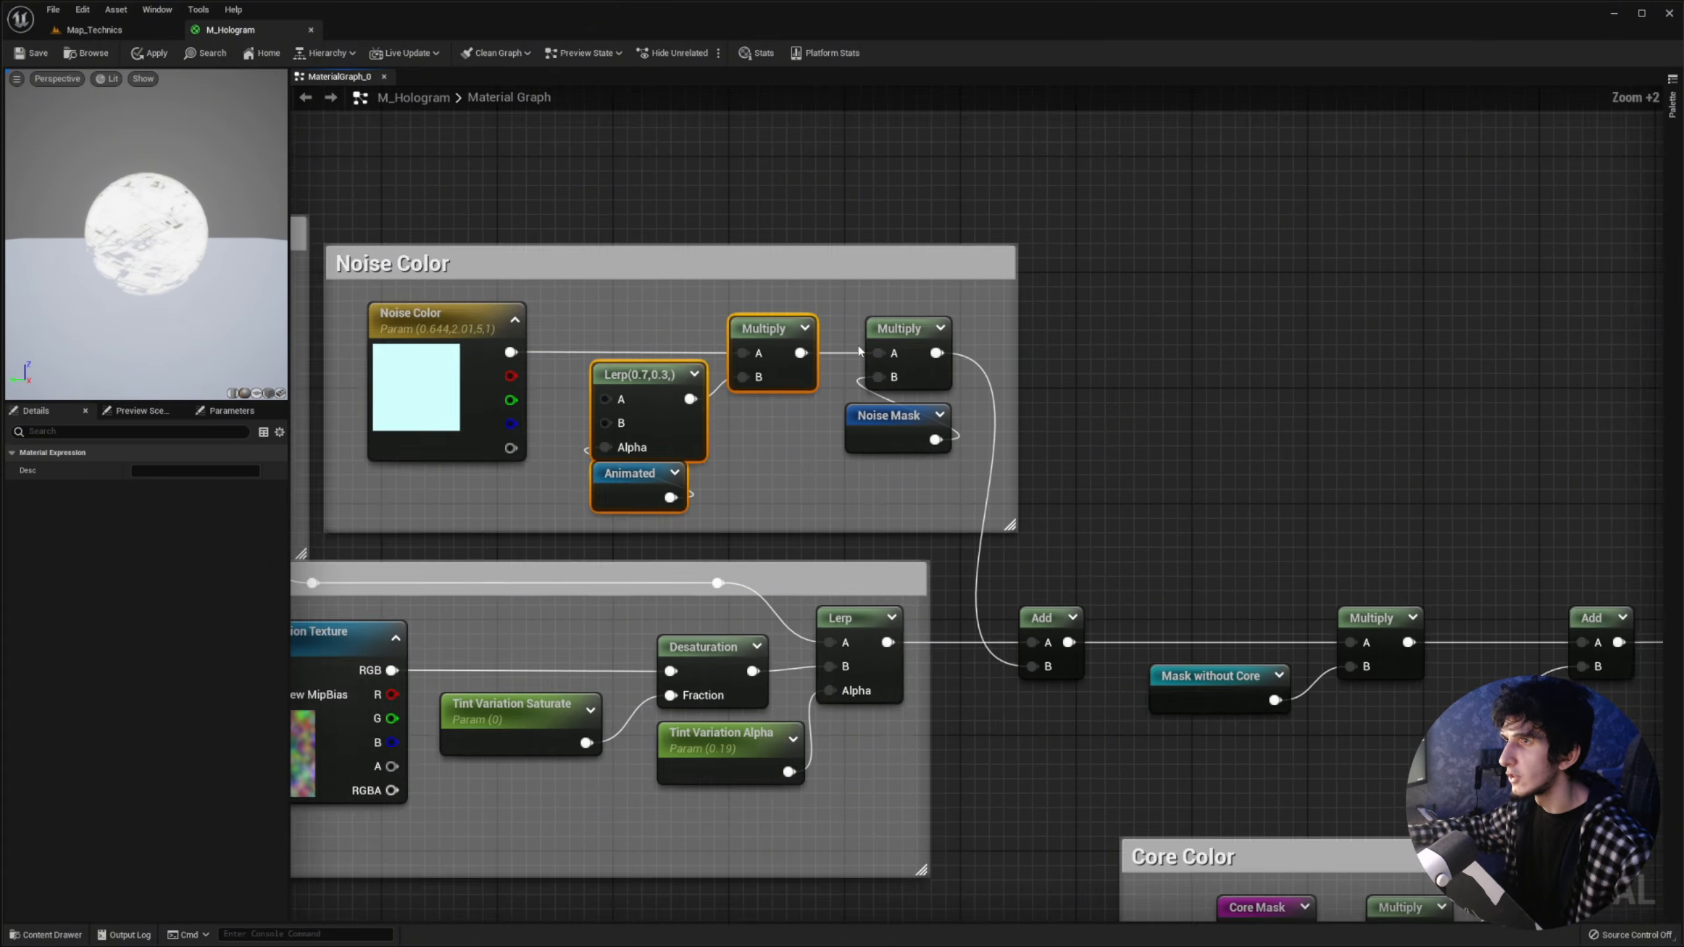
Step: Preview the Add node joining tint variation and noise color, followed by the Multiply that applies Mask without Core
{"action": "right_click_drag", "start_coordinate": [1083, 410], "coordinate": [801, 191]}
{"action": "right_click", "coordinate": [767, 399]}
{"action": "left_click", "coordinate": [798, 416]}
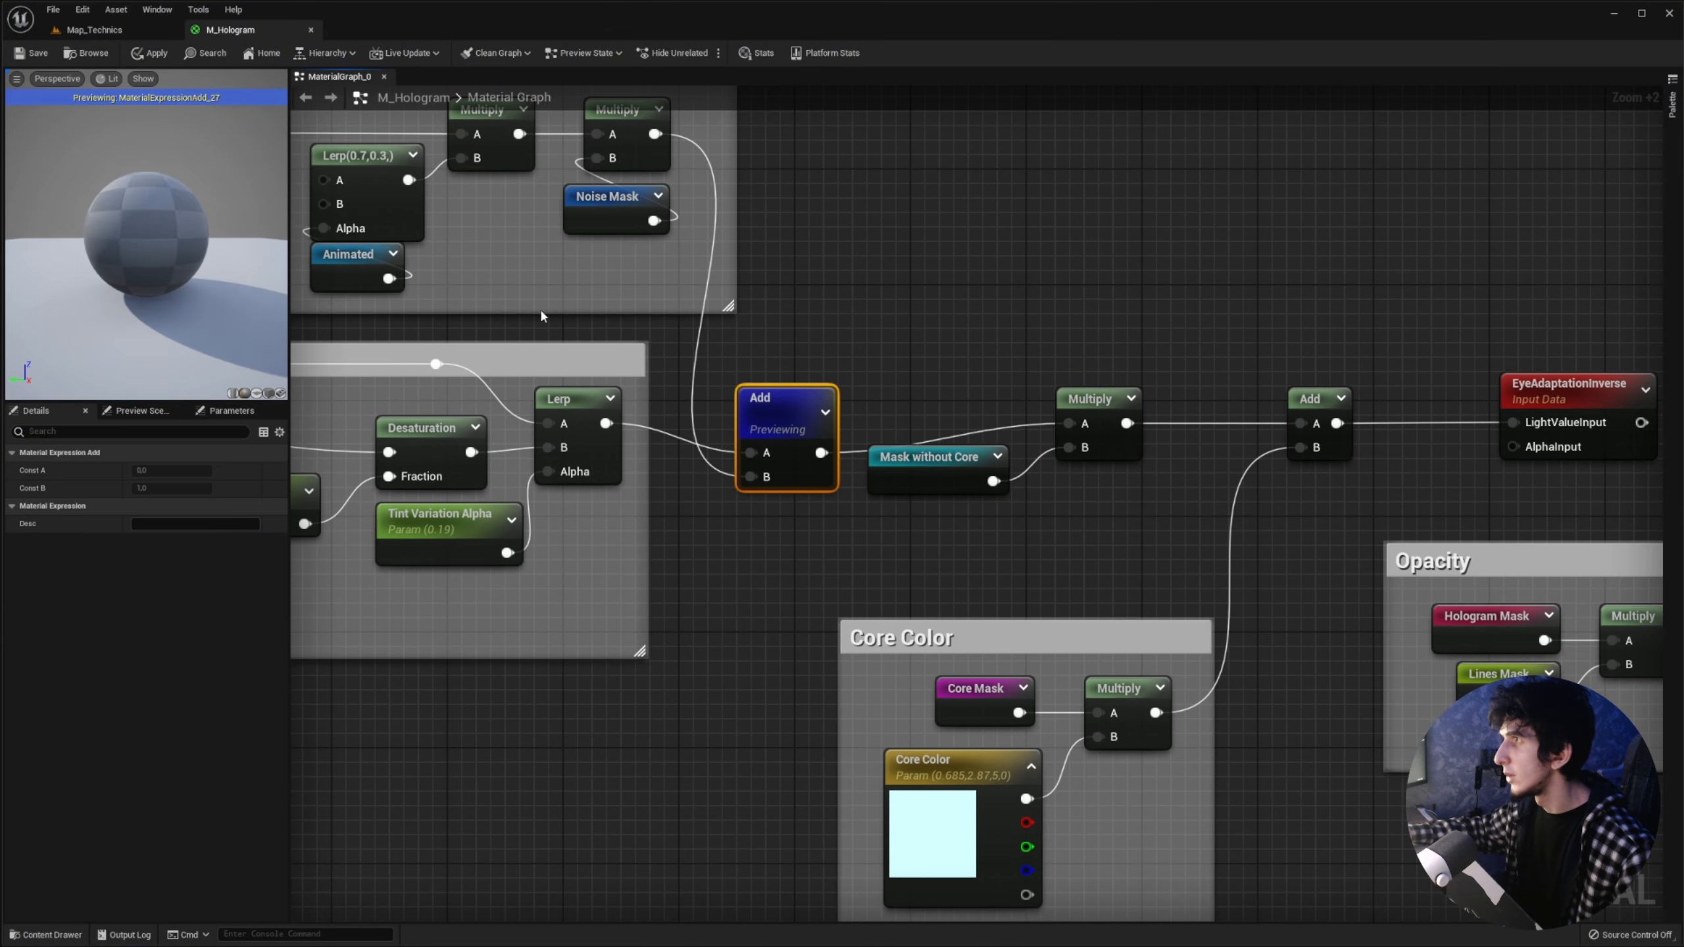
{"action": "right_click", "coordinate": [1078, 403]}
{"action": "left_click", "coordinate": [1107, 425]}
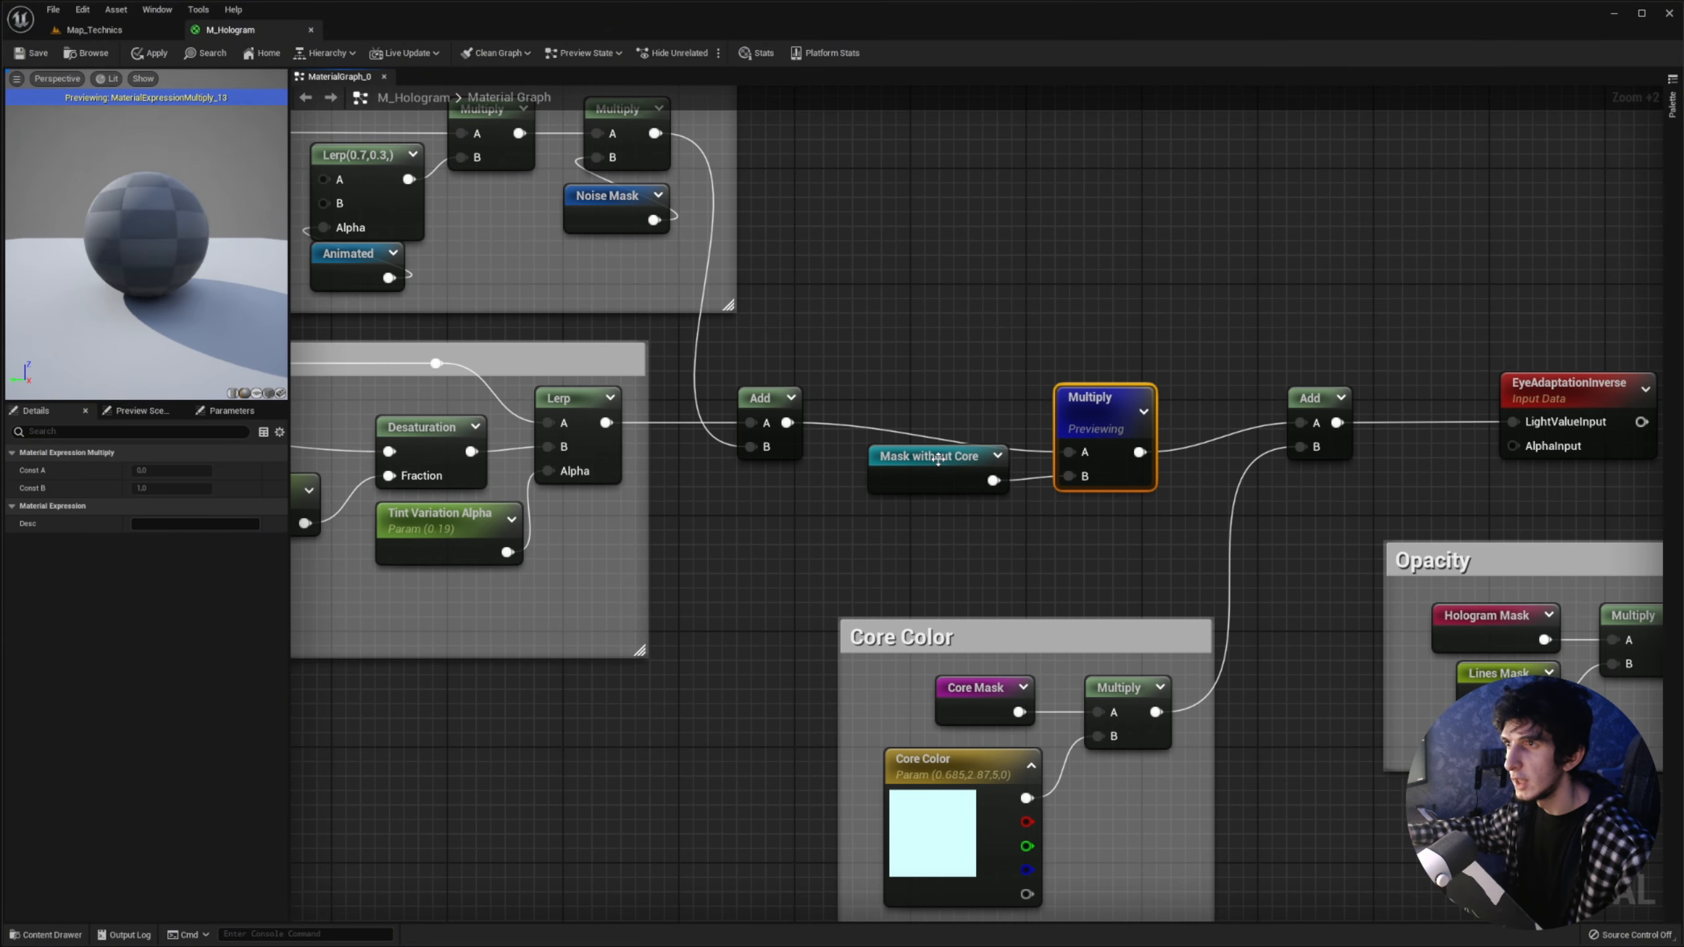
{"action": "left_click", "coordinate": [998, 446]}
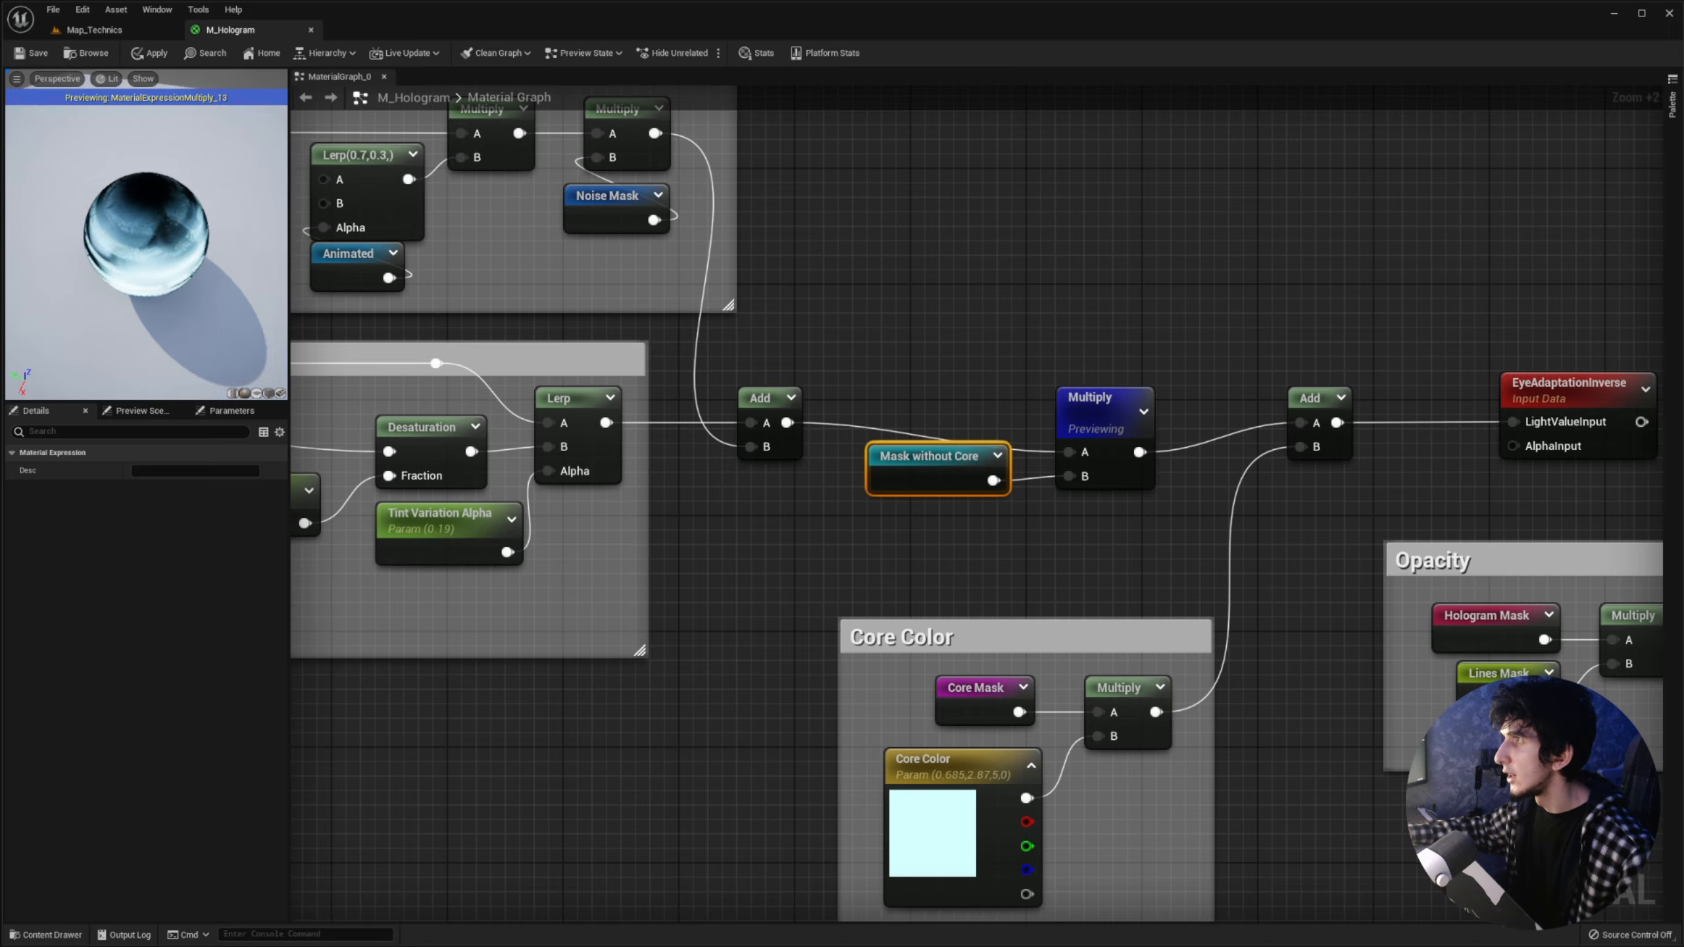
Step: Preview the Opacity group's Hologram Mask, its Lines Mask and the Multiply node that combines them, one after another
{"action": "scroll", "coordinate": [746, 422], "scroll_direction": "up", "scroll_amount": 1}
{"action": "right_click", "coordinate": [737, 428]}
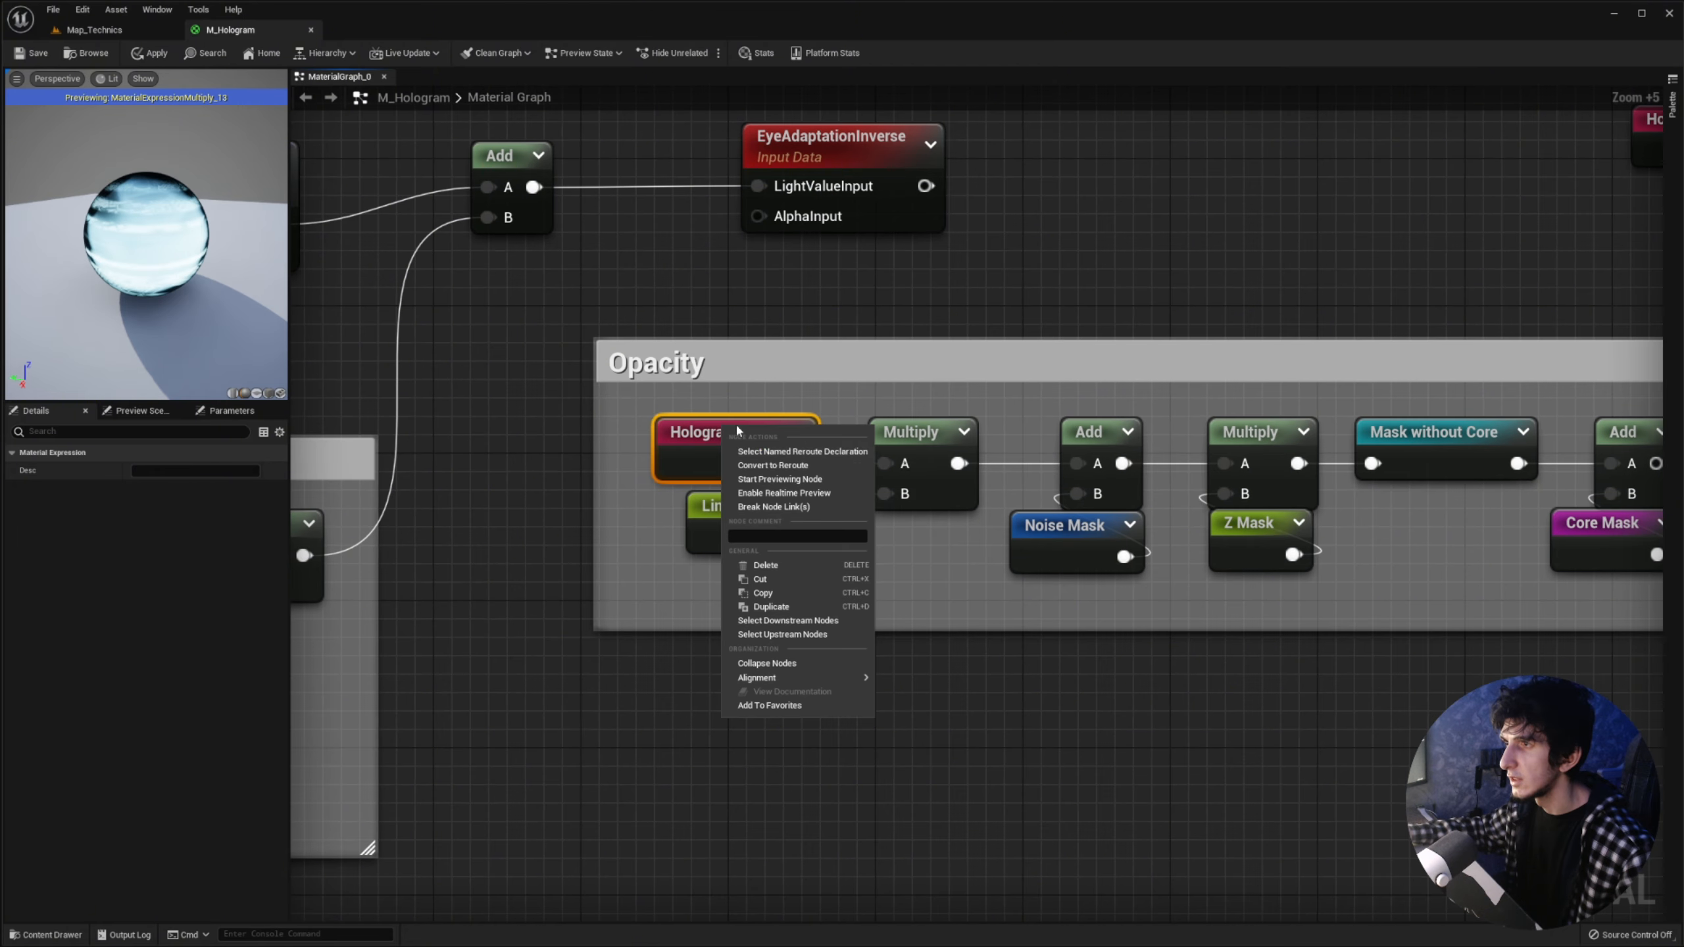
{"action": "left_click", "coordinate": [777, 479]}
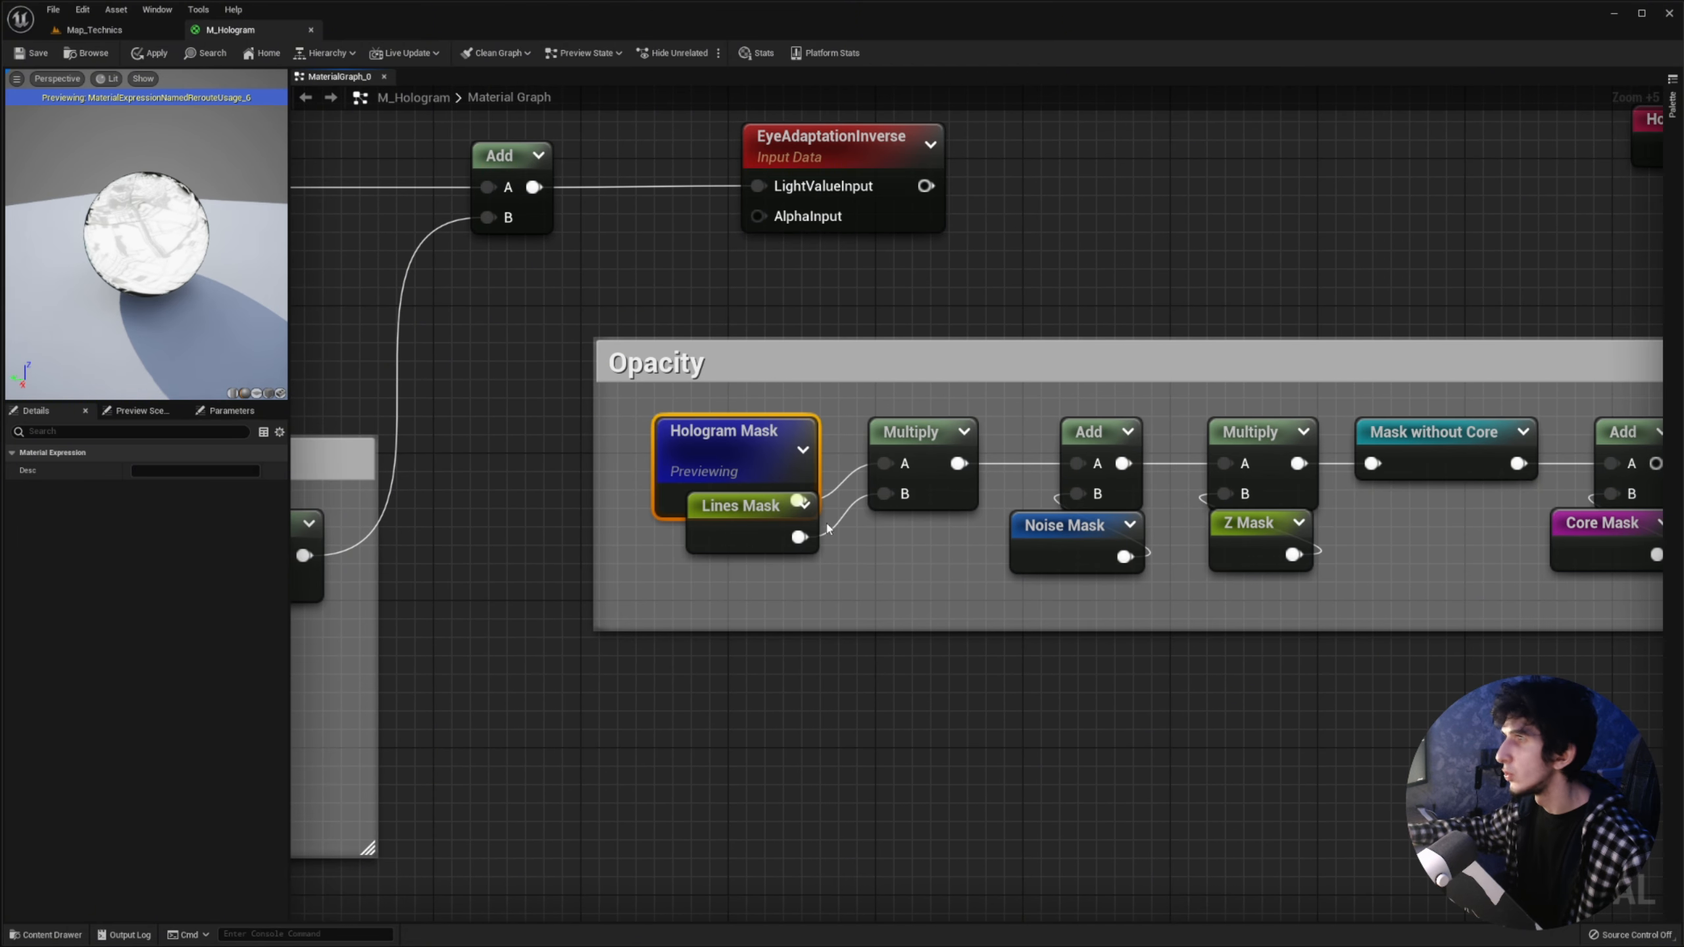
{"action": "right_click", "coordinate": [792, 531]}
{"action": "left_click", "coordinate": [800, 574]}
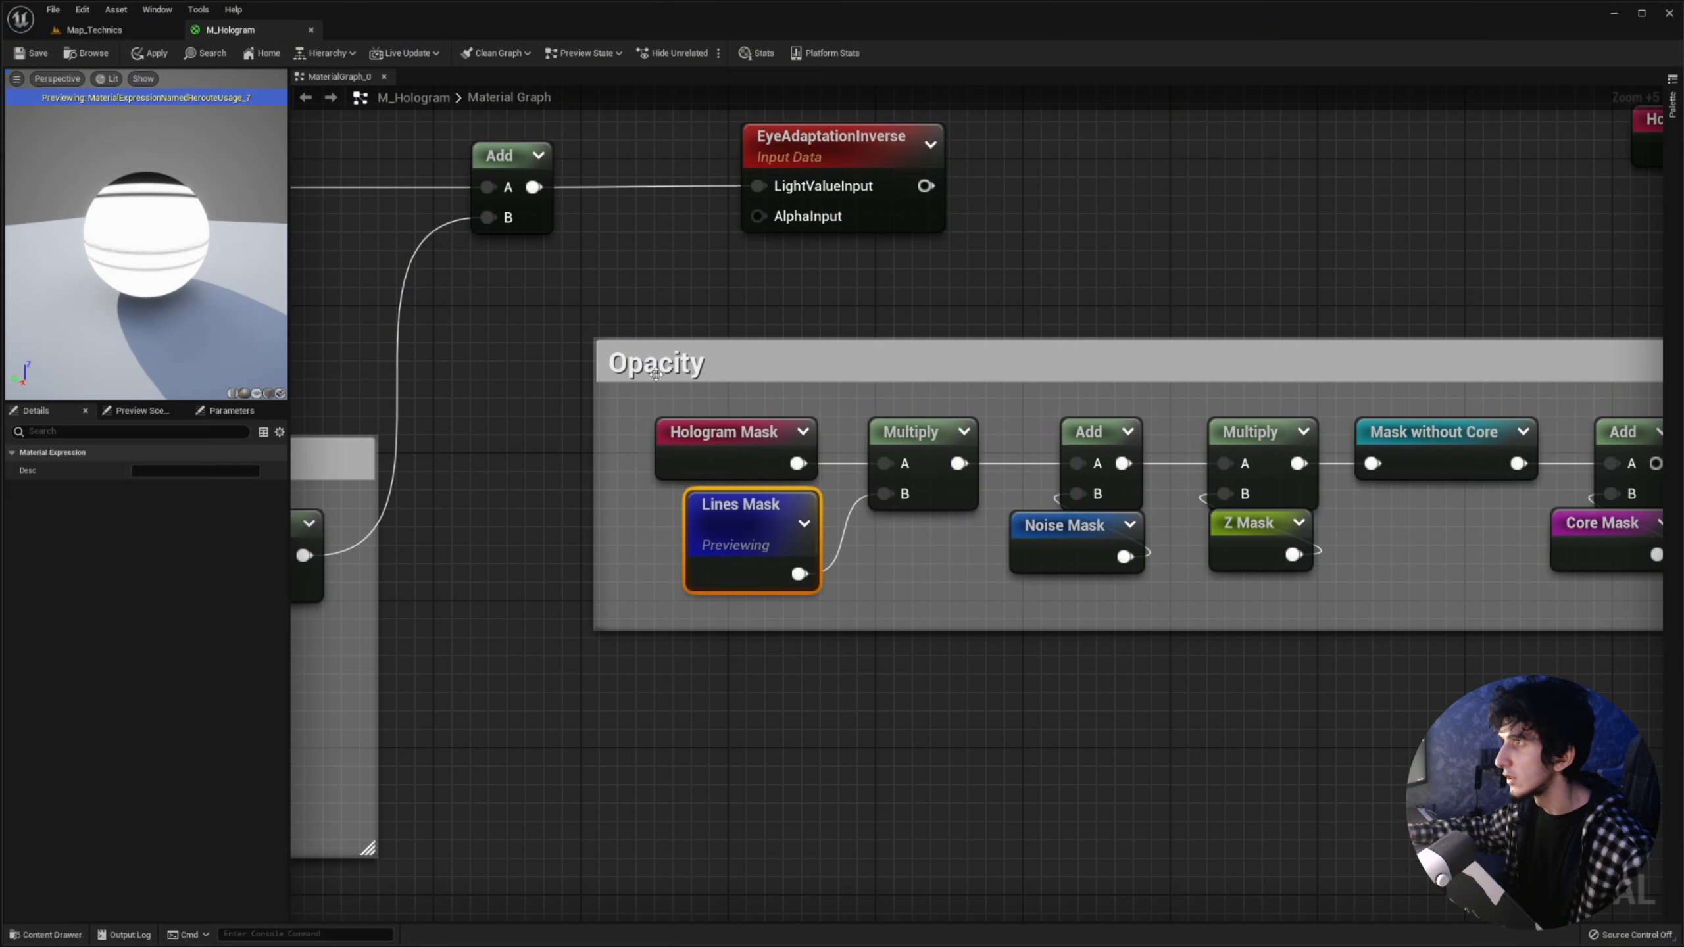
{"action": "right_click", "coordinate": [888, 448]}
{"action": "left_click", "coordinate": [934, 467]}
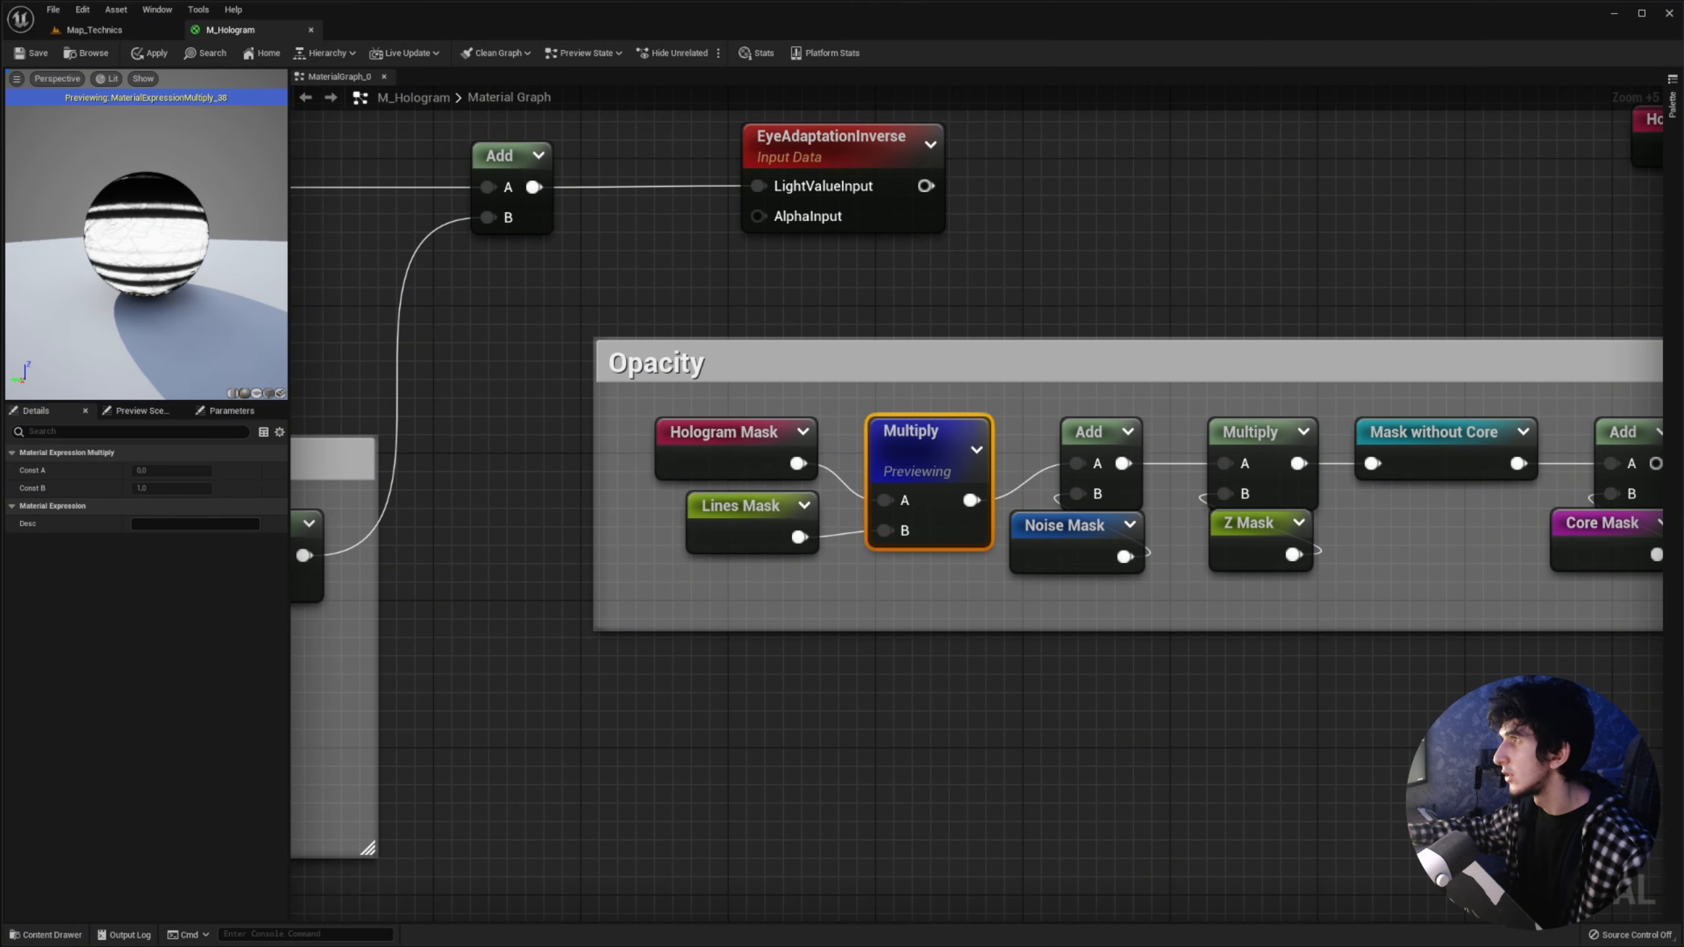
Step: Preview the Opacity Add node that brings in the Noise Mask, and highlight the Hologram Mask and Lines Mask nodes feeding it
{"action": "right_click_drag", "start_coordinate": [1094, 437], "coordinate": [839, 404]}
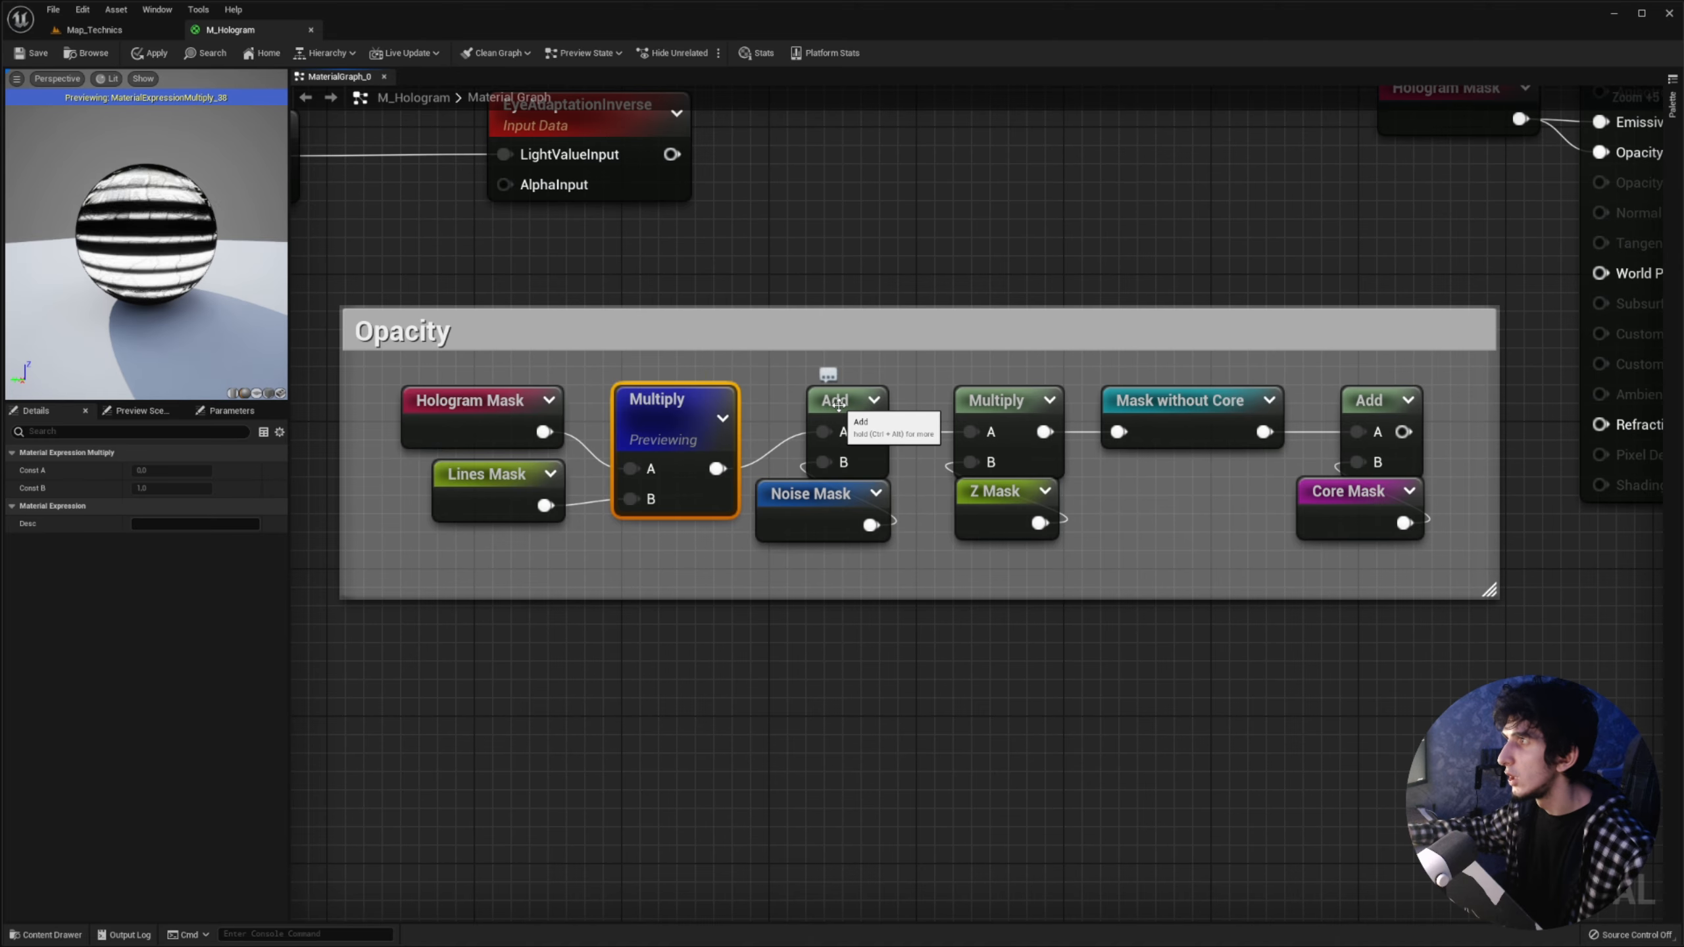
{"action": "right_click", "coordinate": [839, 405]}
{"action": "left_click", "coordinate": [892, 431]}
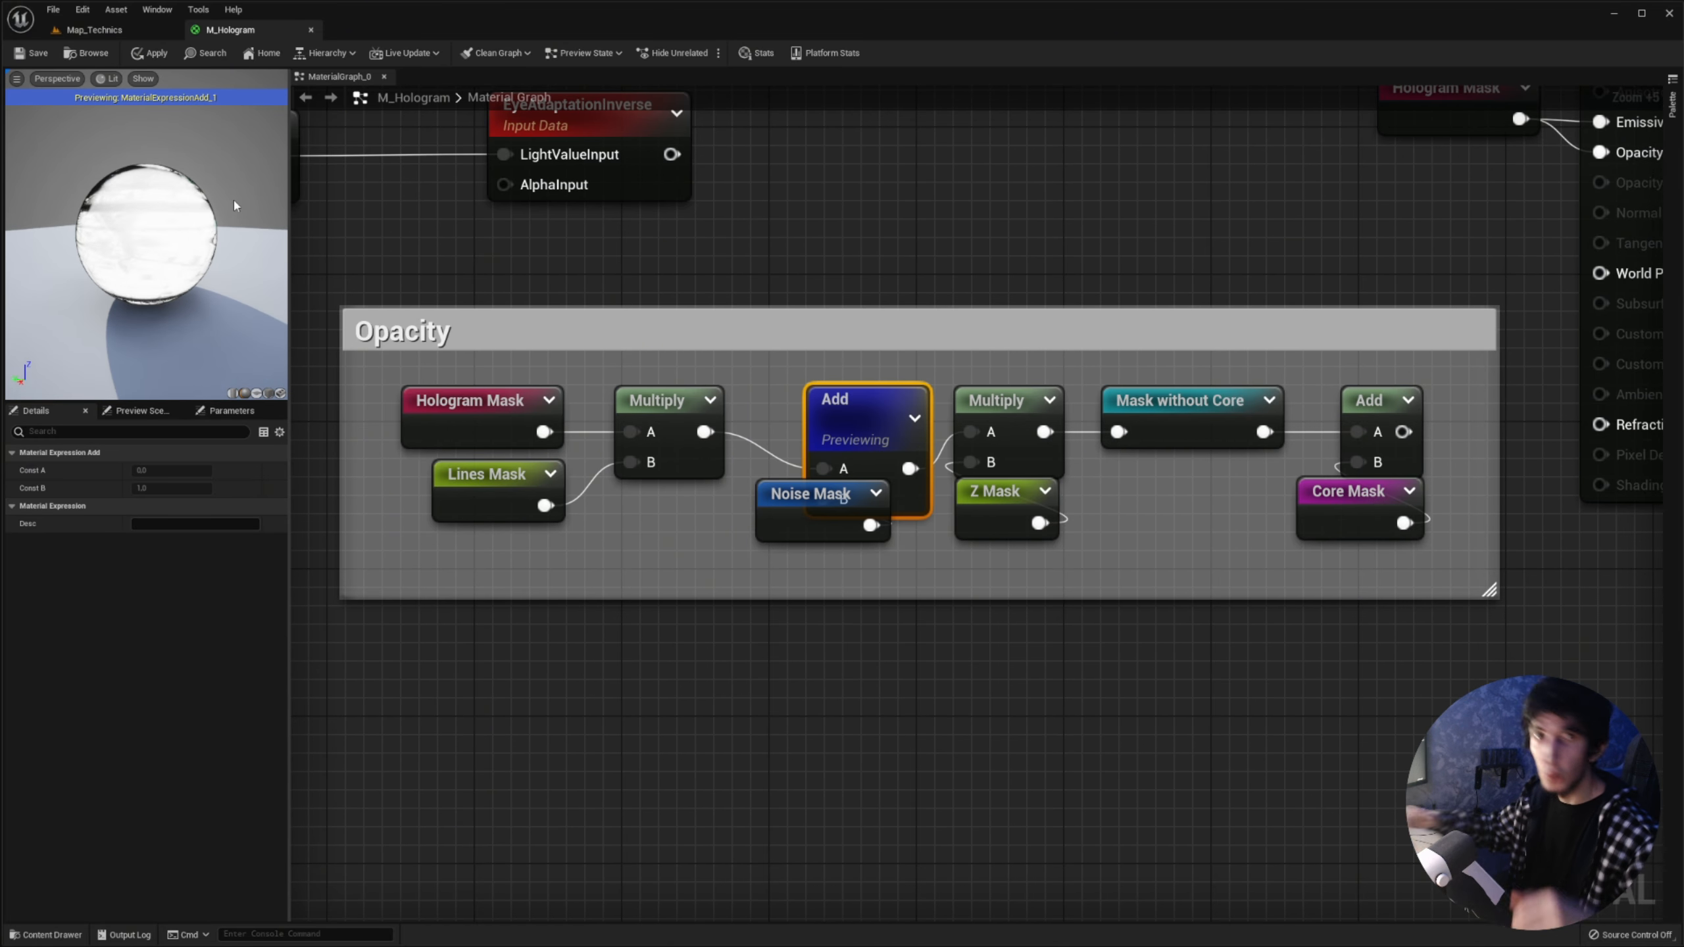
{"action": "left_click", "coordinate": [557, 421]}
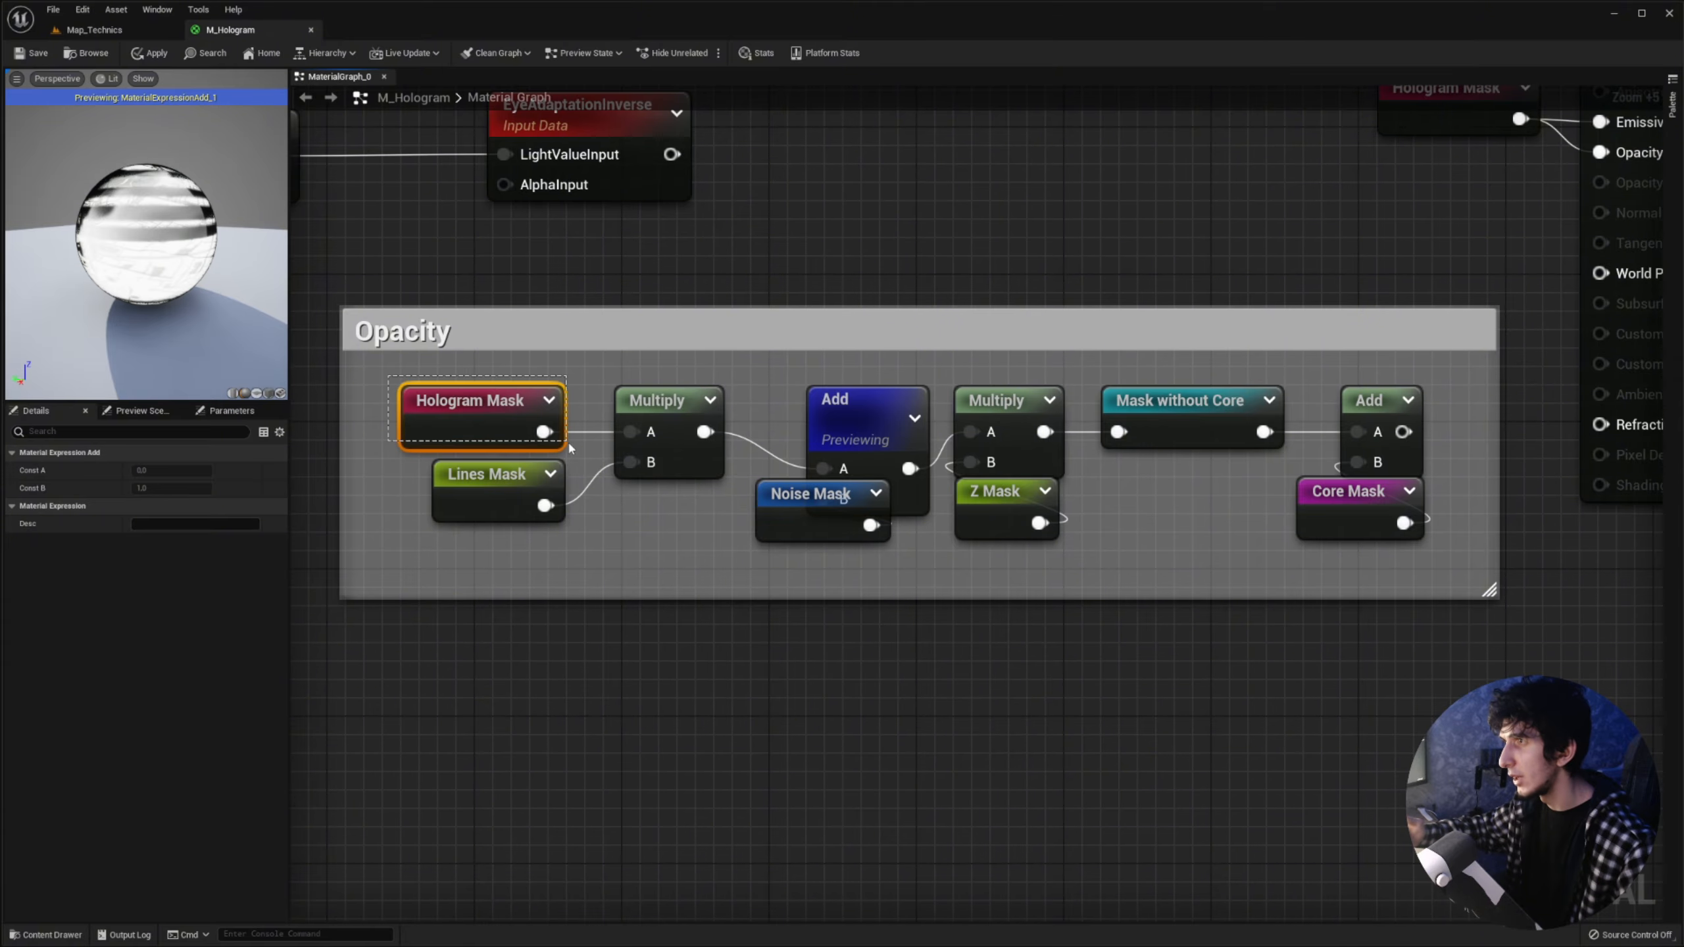
{"action": "left_click", "coordinate": [448, 463]}
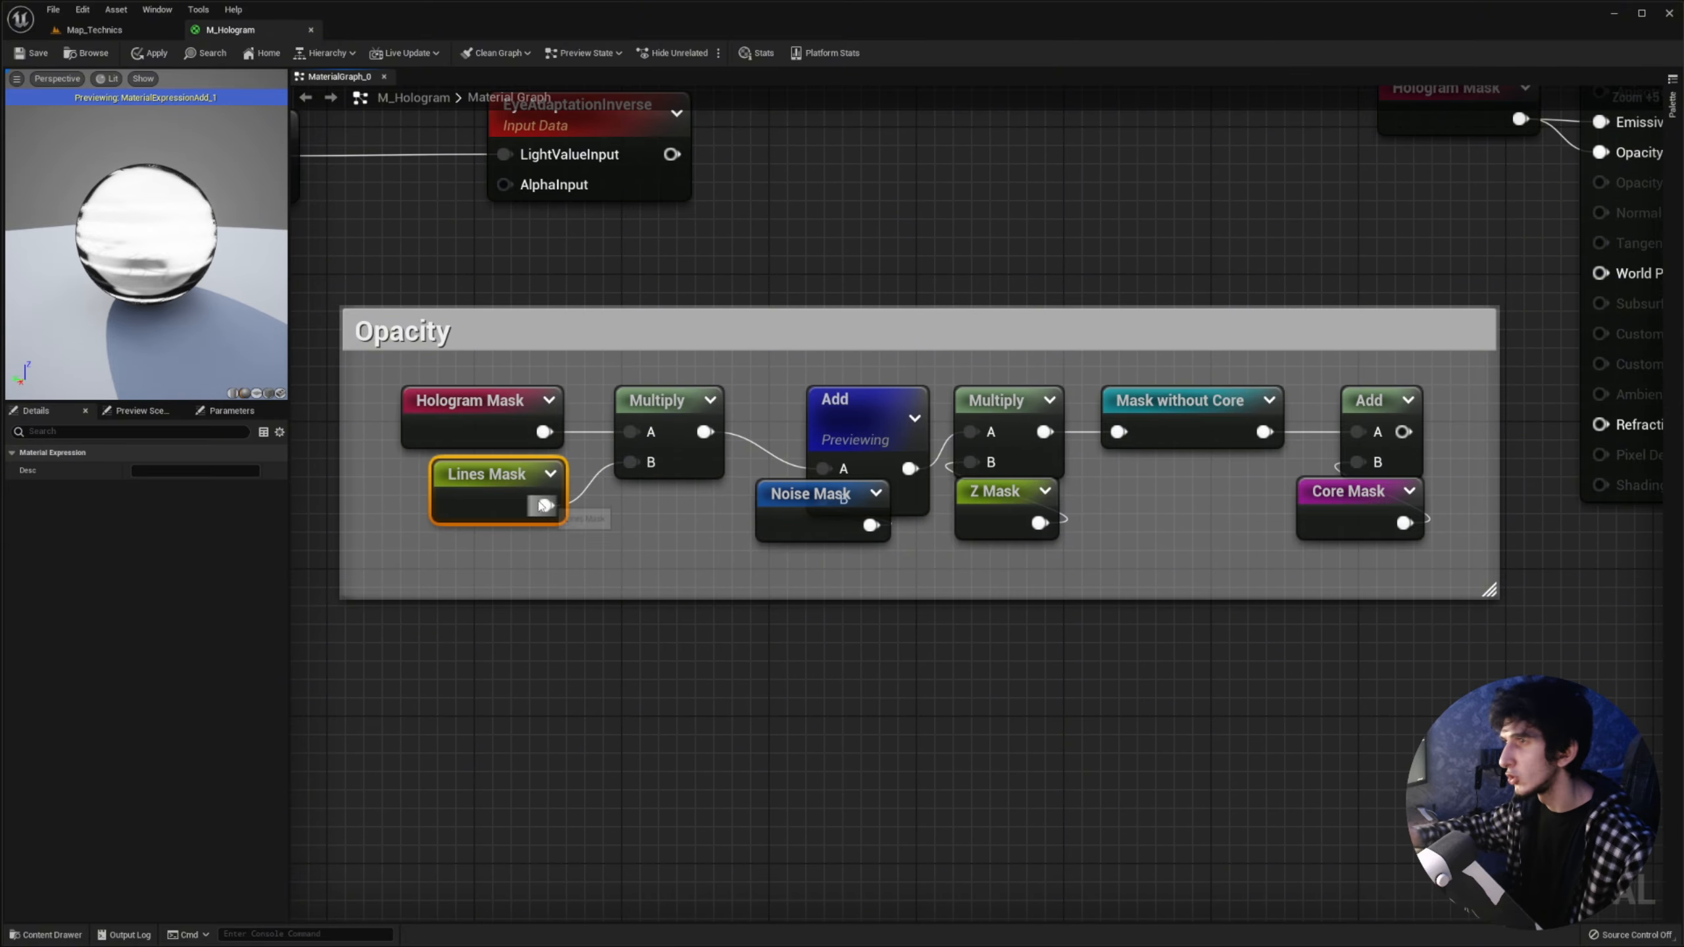
{"action": "left_click_drag", "start_coordinate": [449, 462], "coordinate": [437, 474]}
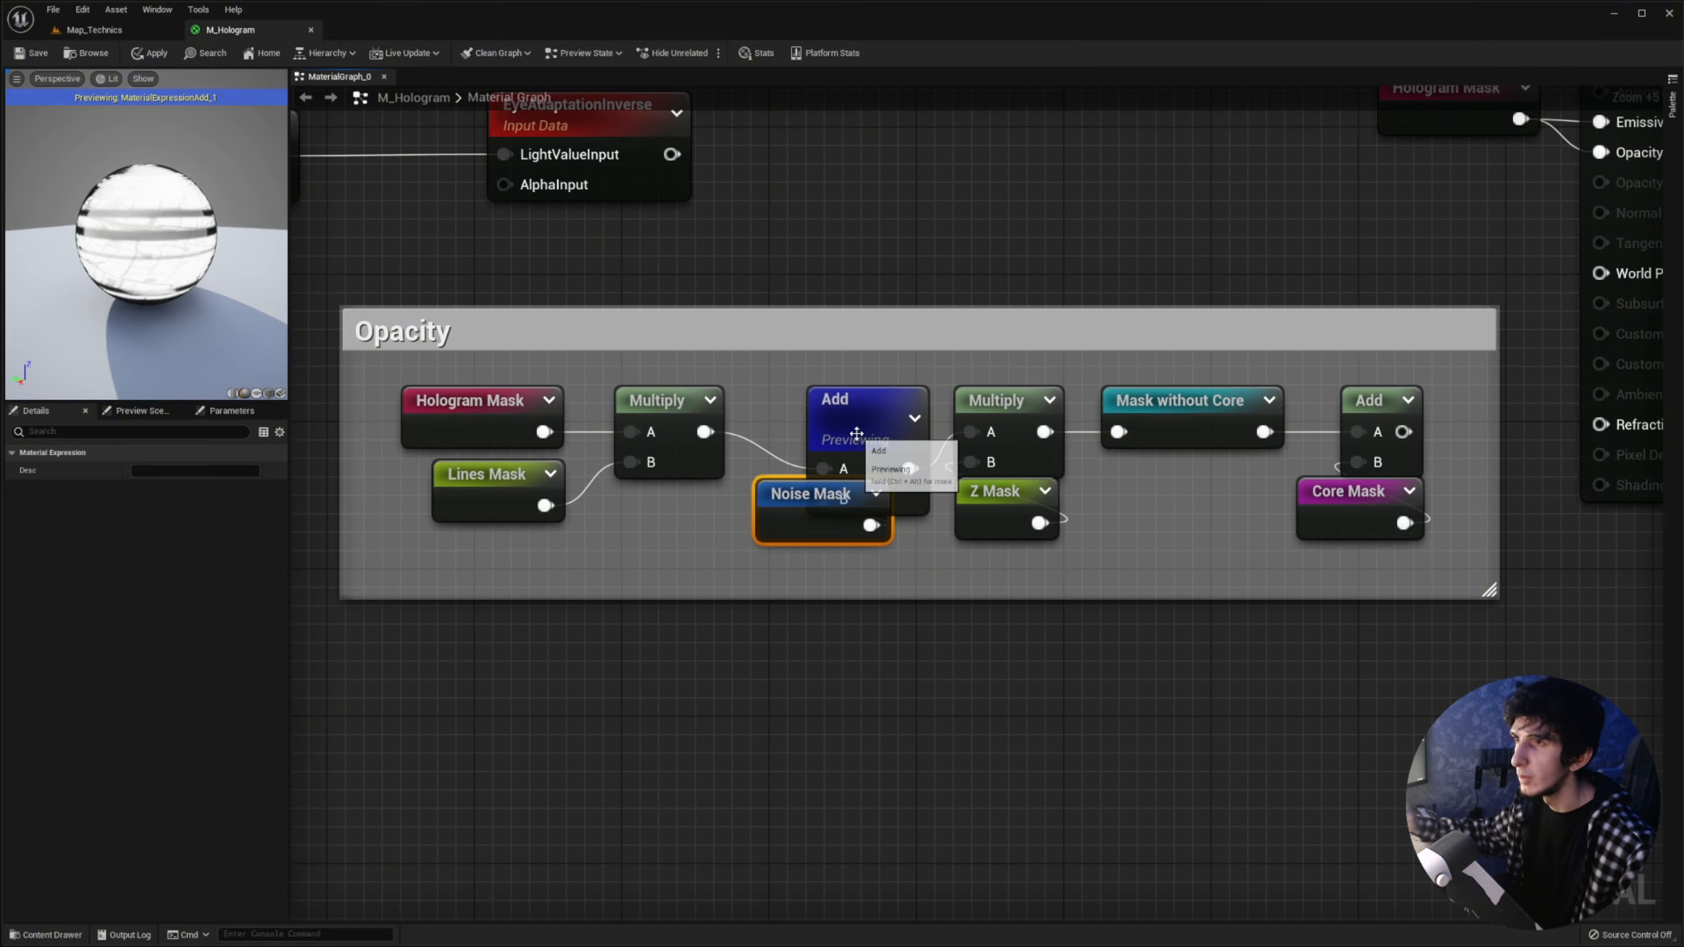
Step: Restart the preview of the Opacity group's Noise Mask Add node and inspect the sphere up close from above and the side
{"action": "right_click", "coordinate": [855, 457]}
{"action": "left_click", "coordinate": [888, 541]}
{"action": "right_click_drag", "start_coordinate": [1048, 409], "coordinate": [907, 397]}
{"action": "right_click_drag", "start_coordinate": [706, 457], "coordinate": [617, 465]}
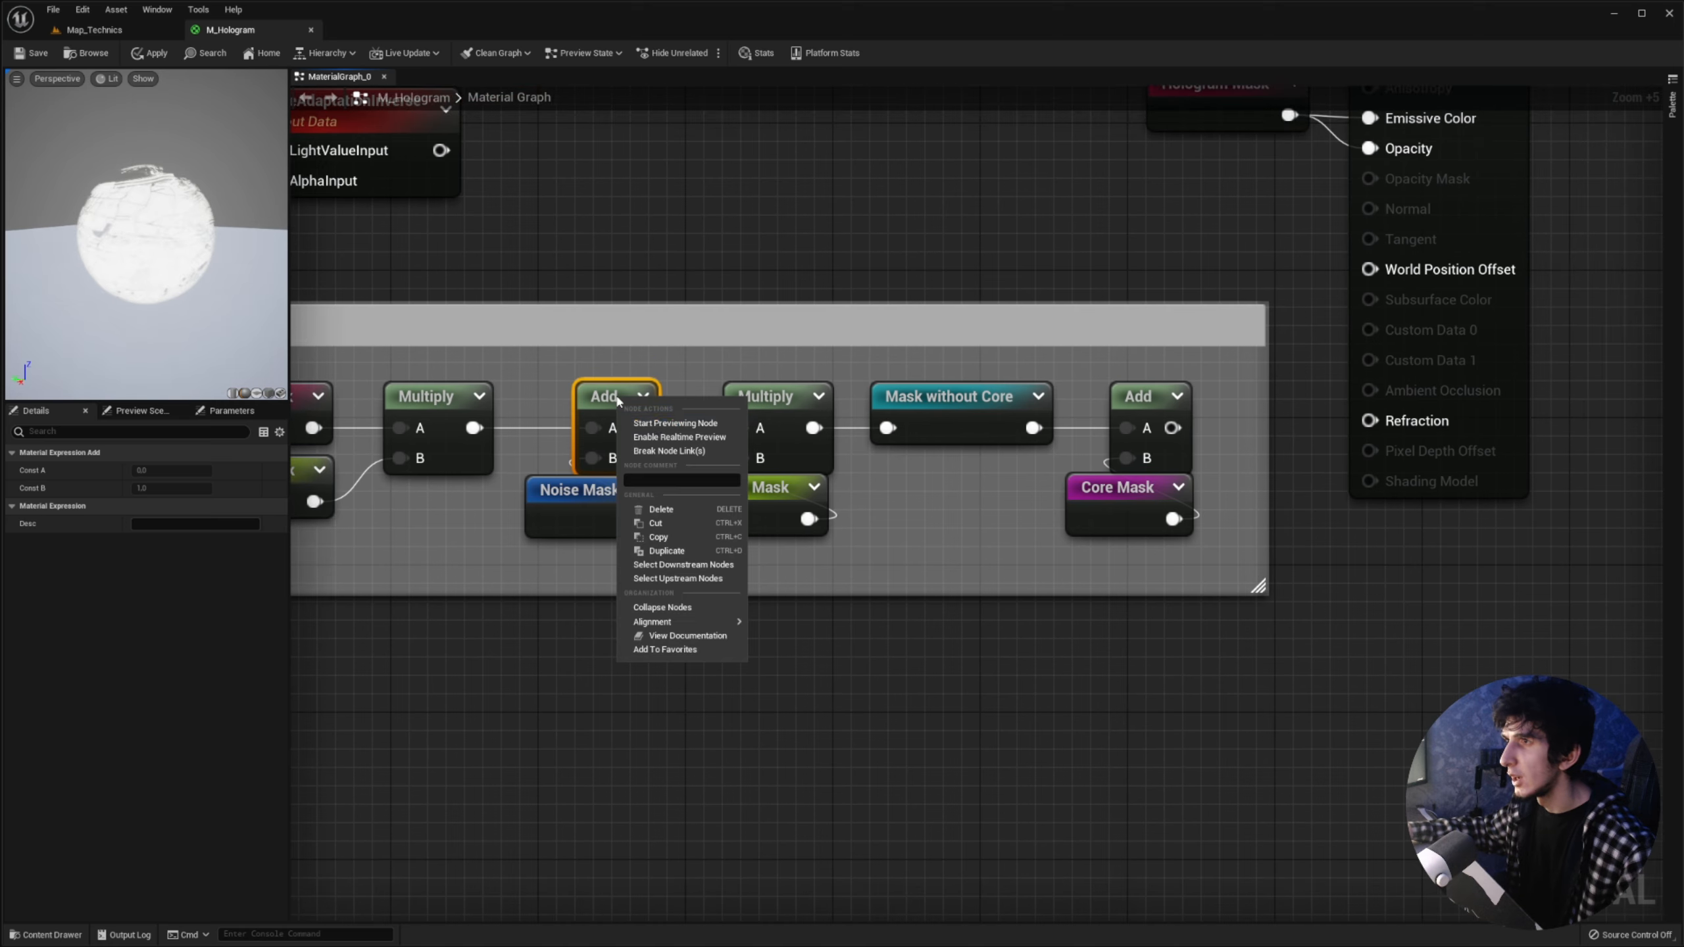
{"action": "left_click", "coordinate": [653, 549]}
{"action": "left_click_drag", "start_coordinate": [163, 201], "coordinate": [153, 170]}
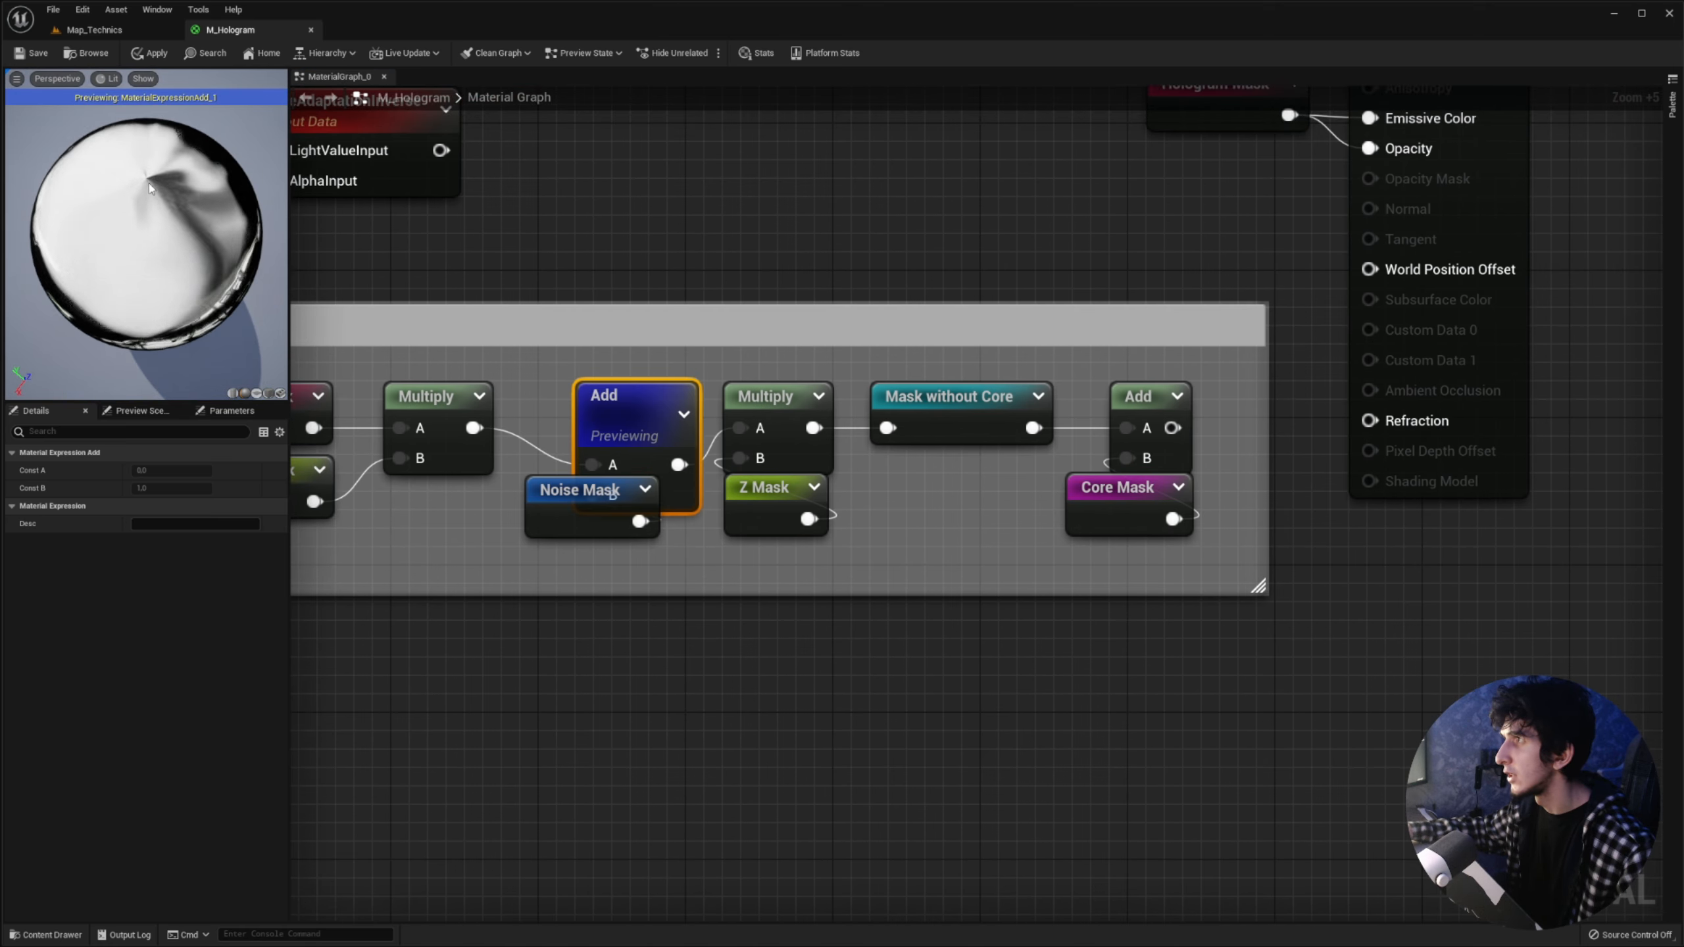
{"action": "left_click_drag", "start_coordinate": [165, 193], "coordinate": [166, 165]}
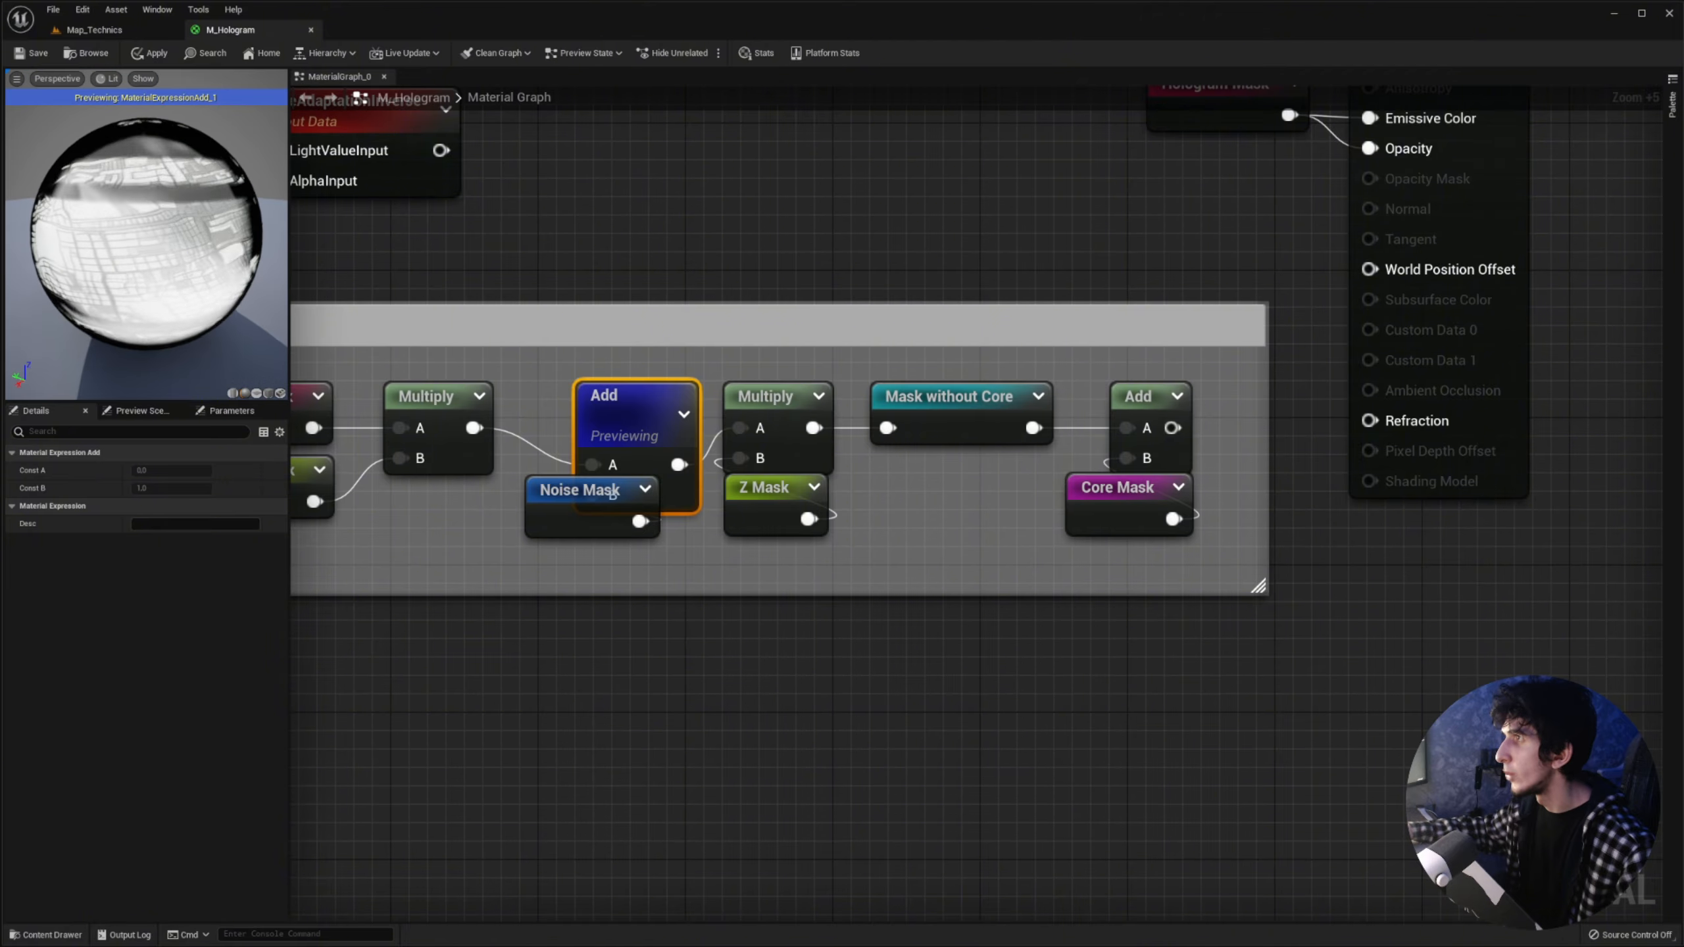
Step: Preview the Opacity Multiply node that applies the Z Mask, and jump to the Z Mask declaration
{"action": "scroll", "coordinate": [166, 166], "scroll_direction": "down", "scroll_amount": 3}
{"action": "left_click", "coordinate": [765, 407]}
{"action": "right_click", "coordinate": [764, 406]}
{"action": "left_click", "coordinate": [795, 453]}
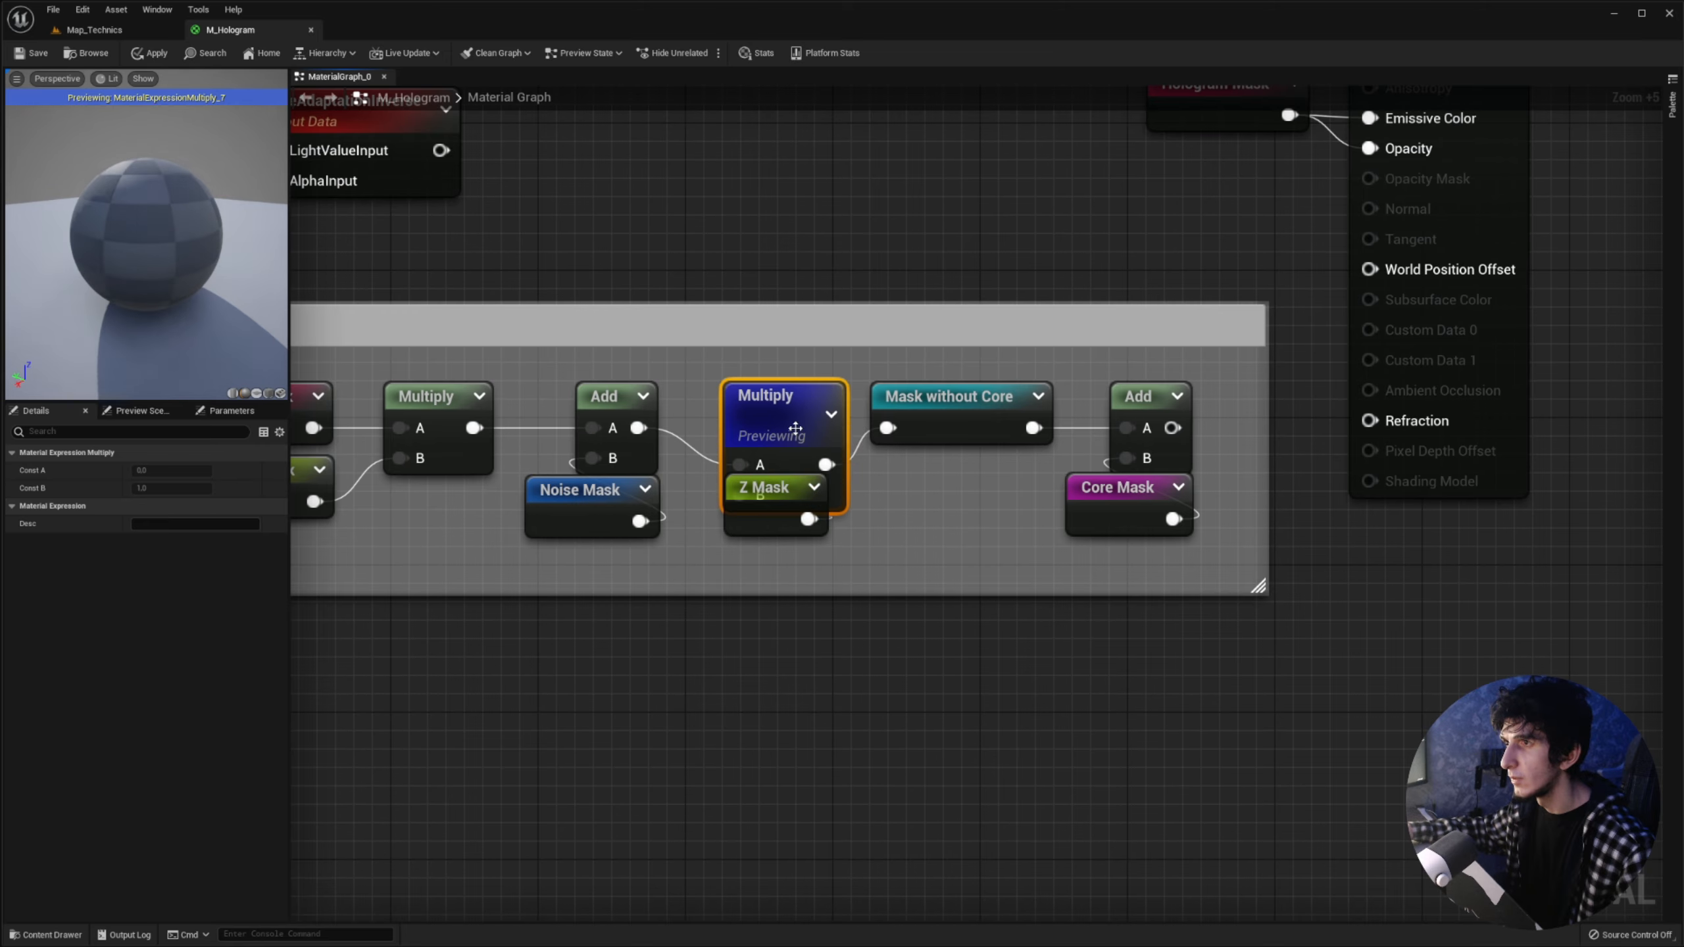
{"action": "double_click", "coordinate": [760, 511]}
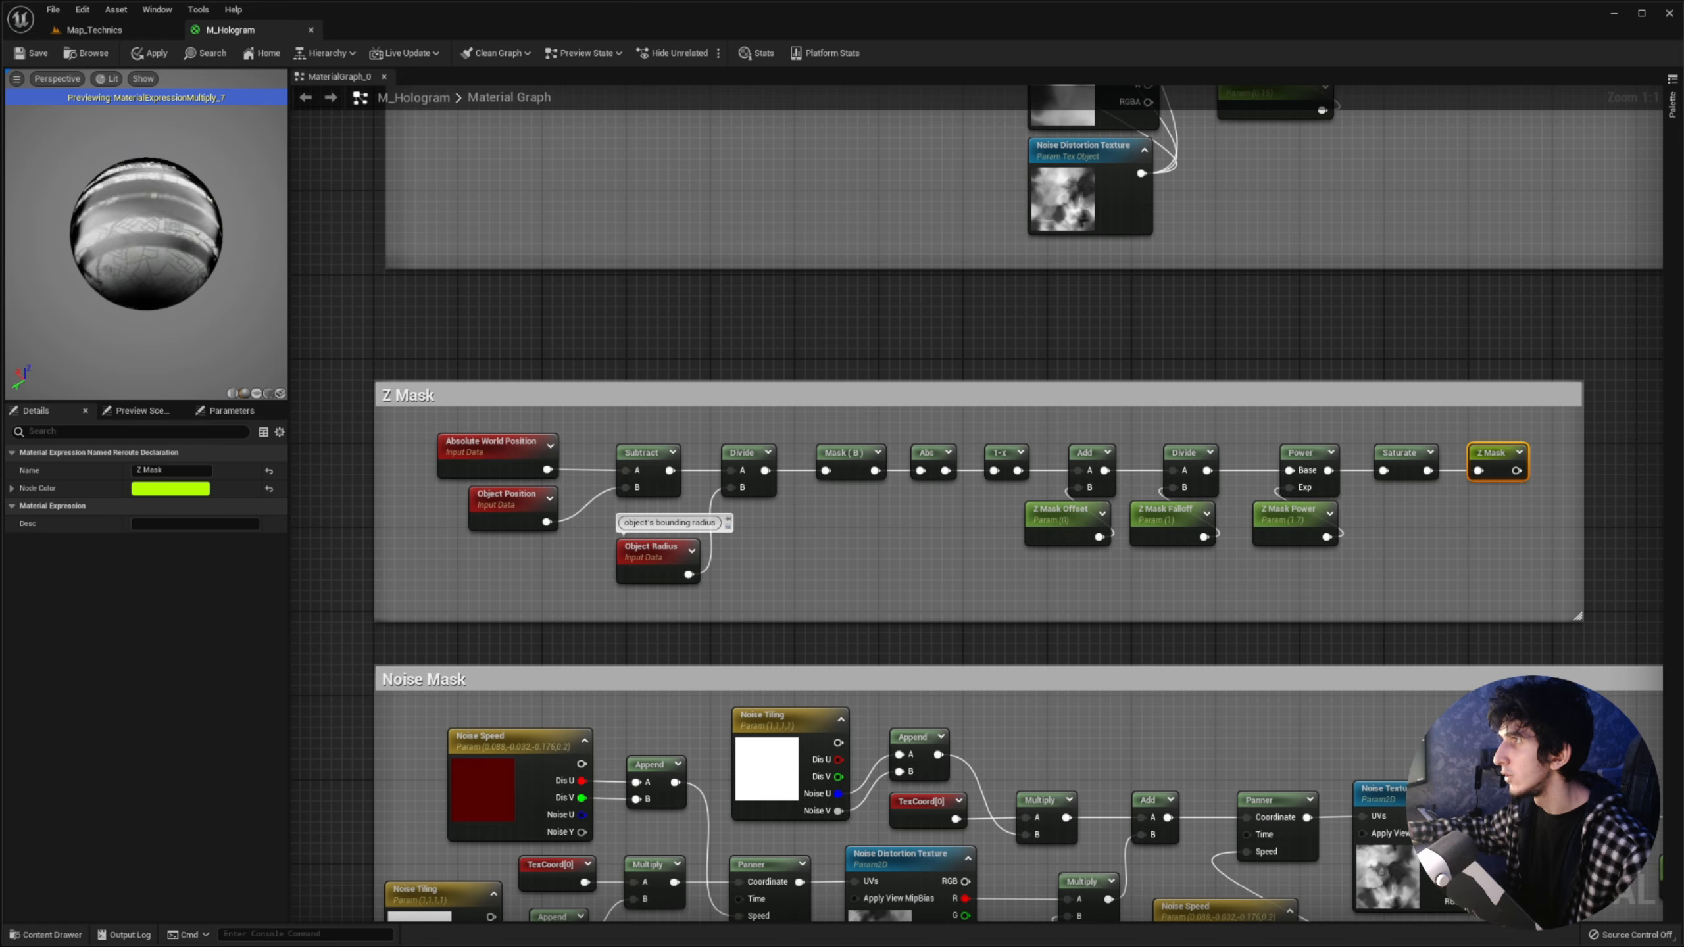
Step: Return to the Opacity group, stop previewing its Z Mask Multiply and select the Mask without Core declaration
{"action": "scroll", "coordinate": [482, 379], "scroll_direction": "down", "scroll_amount": 6}
{"action": "right_click_drag", "start_coordinate": [482, 379], "coordinate": [291, 471]}
{"action": "right_click_drag", "start_coordinate": [1378, 386], "coordinate": [574, 604]}
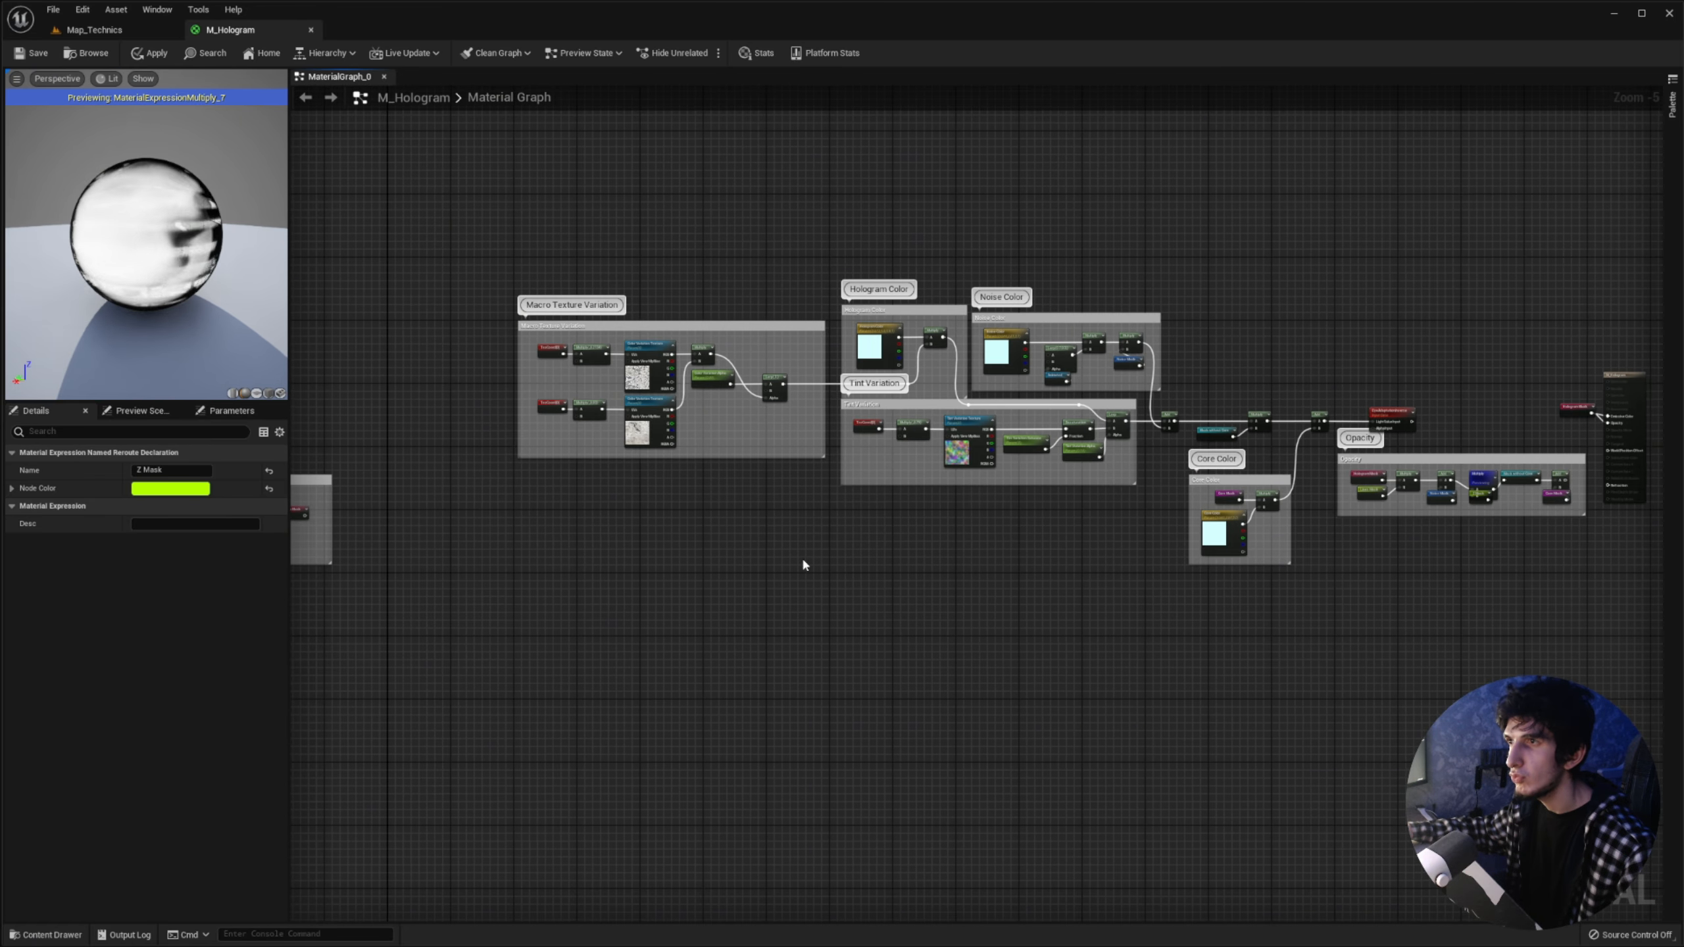
{"action": "right_click_drag", "start_coordinate": [1253, 454], "coordinate": [817, 465]}
{"action": "scroll", "coordinate": [821, 451], "scroll_direction": "up", "scroll_amount": 7}
{"action": "double_click", "coordinate": [646, 442]}
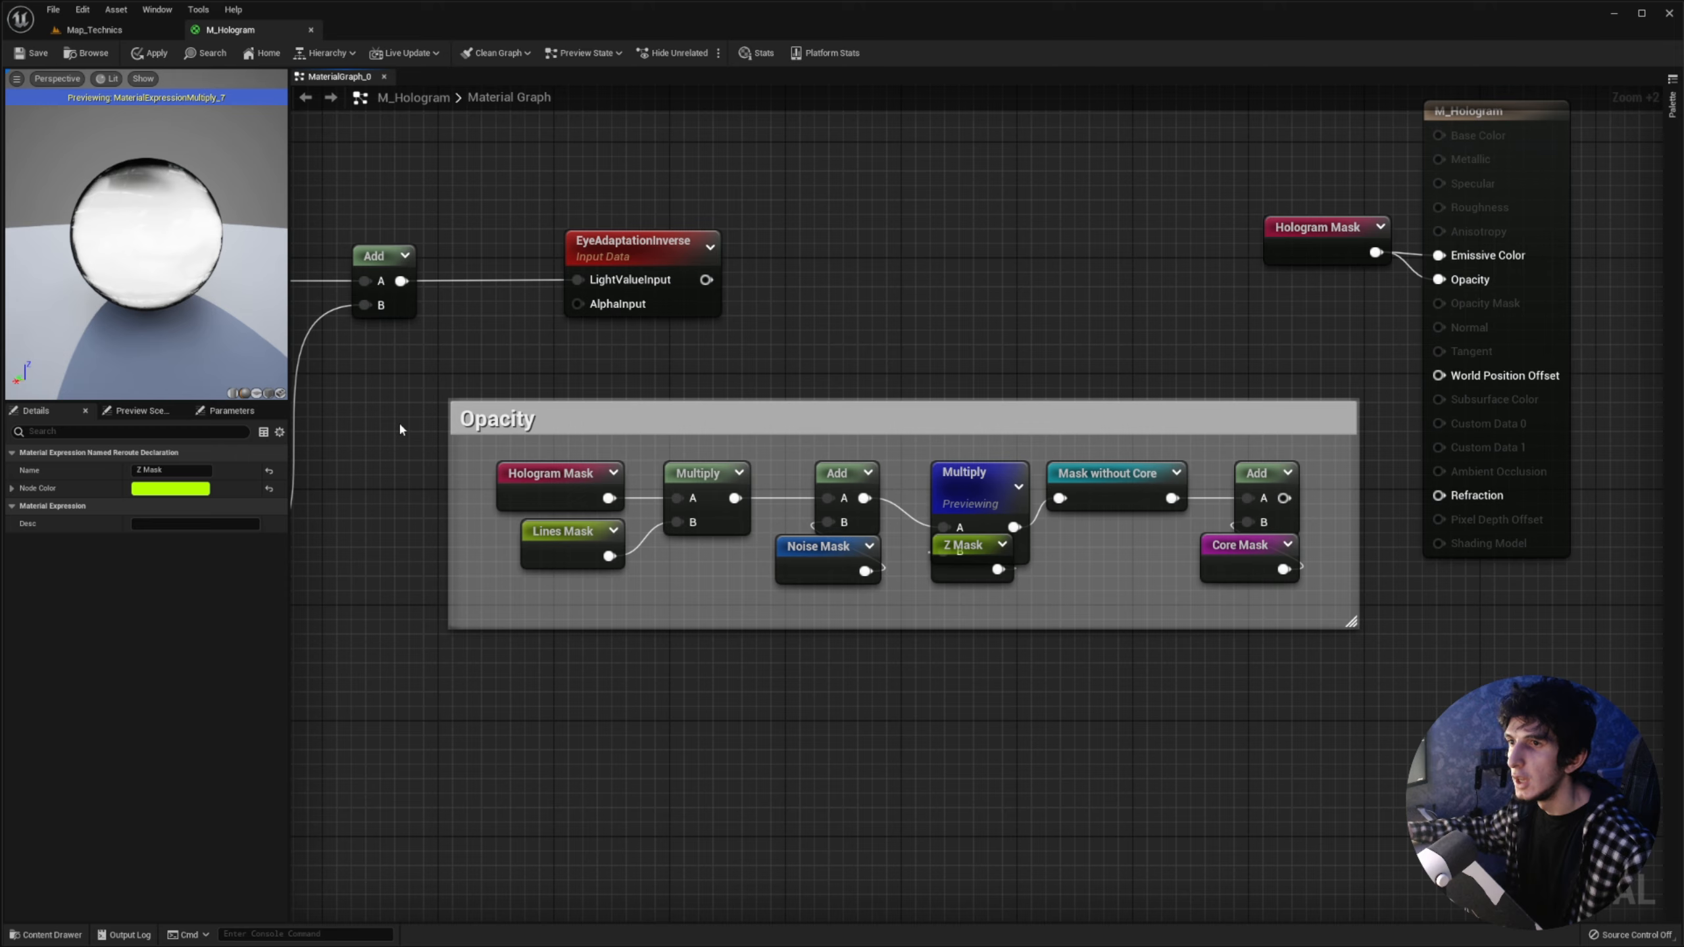
{"action": "right_click", "coordinate": [972, 491]}
{"action": "left_click", "coordinate": [1041, 506]}
{"action": "left_click", "coordinate": [1097, 490]}
Step: Preview the Add node joining tint variation and noise color, followed by the final Add that brings in the Core Color
{"action": "right_click_drag", "start_coordinate": [781, 435], "coordinate": [1484, 594]}
{"action": "scroll", "coordinate": [981, 509], "scroll_direction": "down", "scroll_amount": 2}
{"action": "right_click_drag", "start_coordinate": [822, 476], "coordinate": [1075, 462]}
{"action": "right_click_drag", "start_coordinate": [1212, 478], "coordinate": [1004, 459]}
{"action": "right_click_drag", "start_coordinate": [795, 438], "coordinate": [848, 436]}
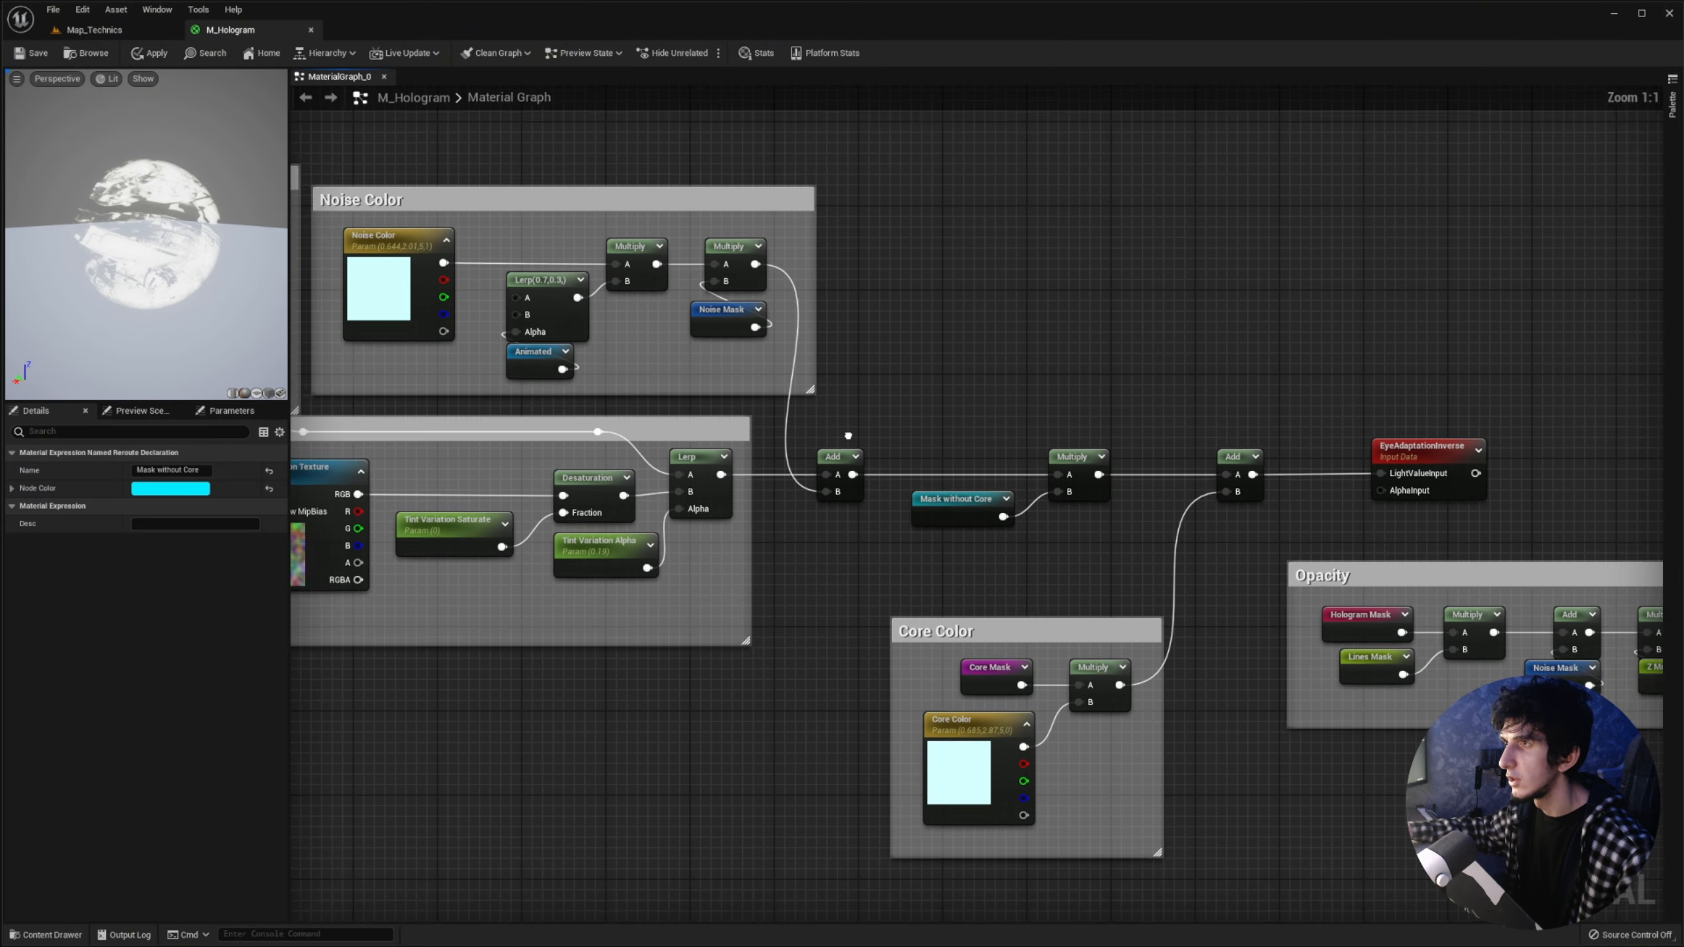
{"action": "scroll", "coordinate": [1009, 475], "scroll_direction": "up", "scroll_amount": 2}
{"action": "right_click", "coordinate": [890, 475]}
{"action": "left_click", "coordinate": [928, 509]}
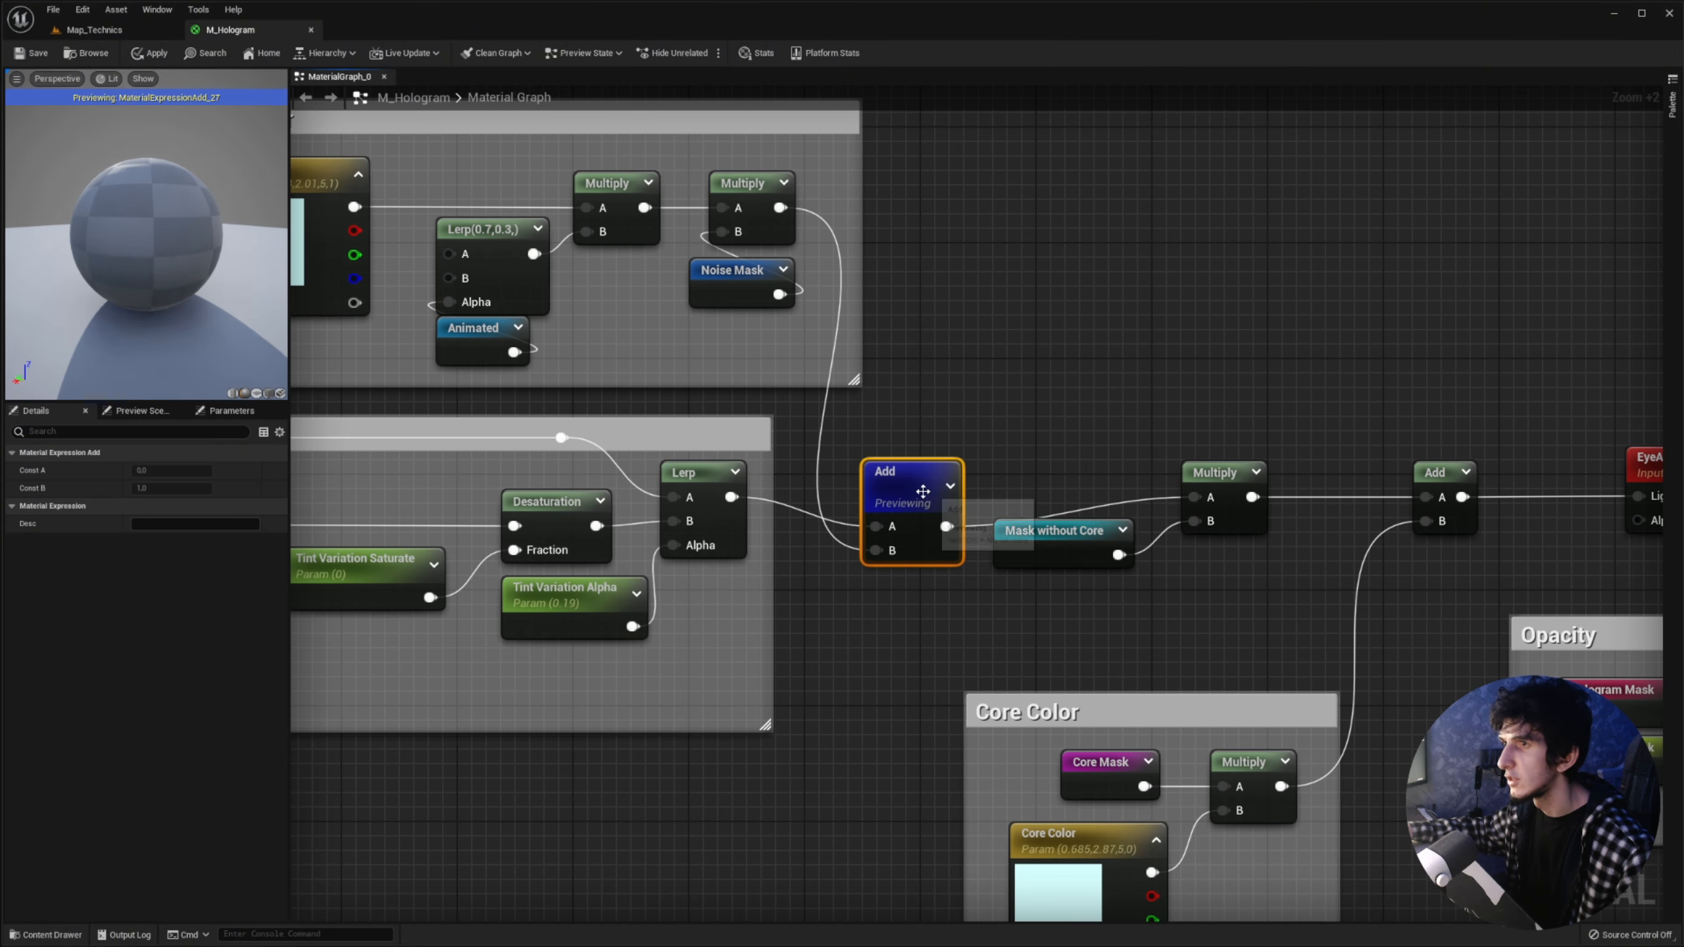
{"action": "right_click_drag", "start_coordinate": [1425, 485], "coordinate": [733, 325]}
{"action": "right_click", "coordinate": [733, 325]}
{"action": "left_click", "coordinate": [789, 347]}
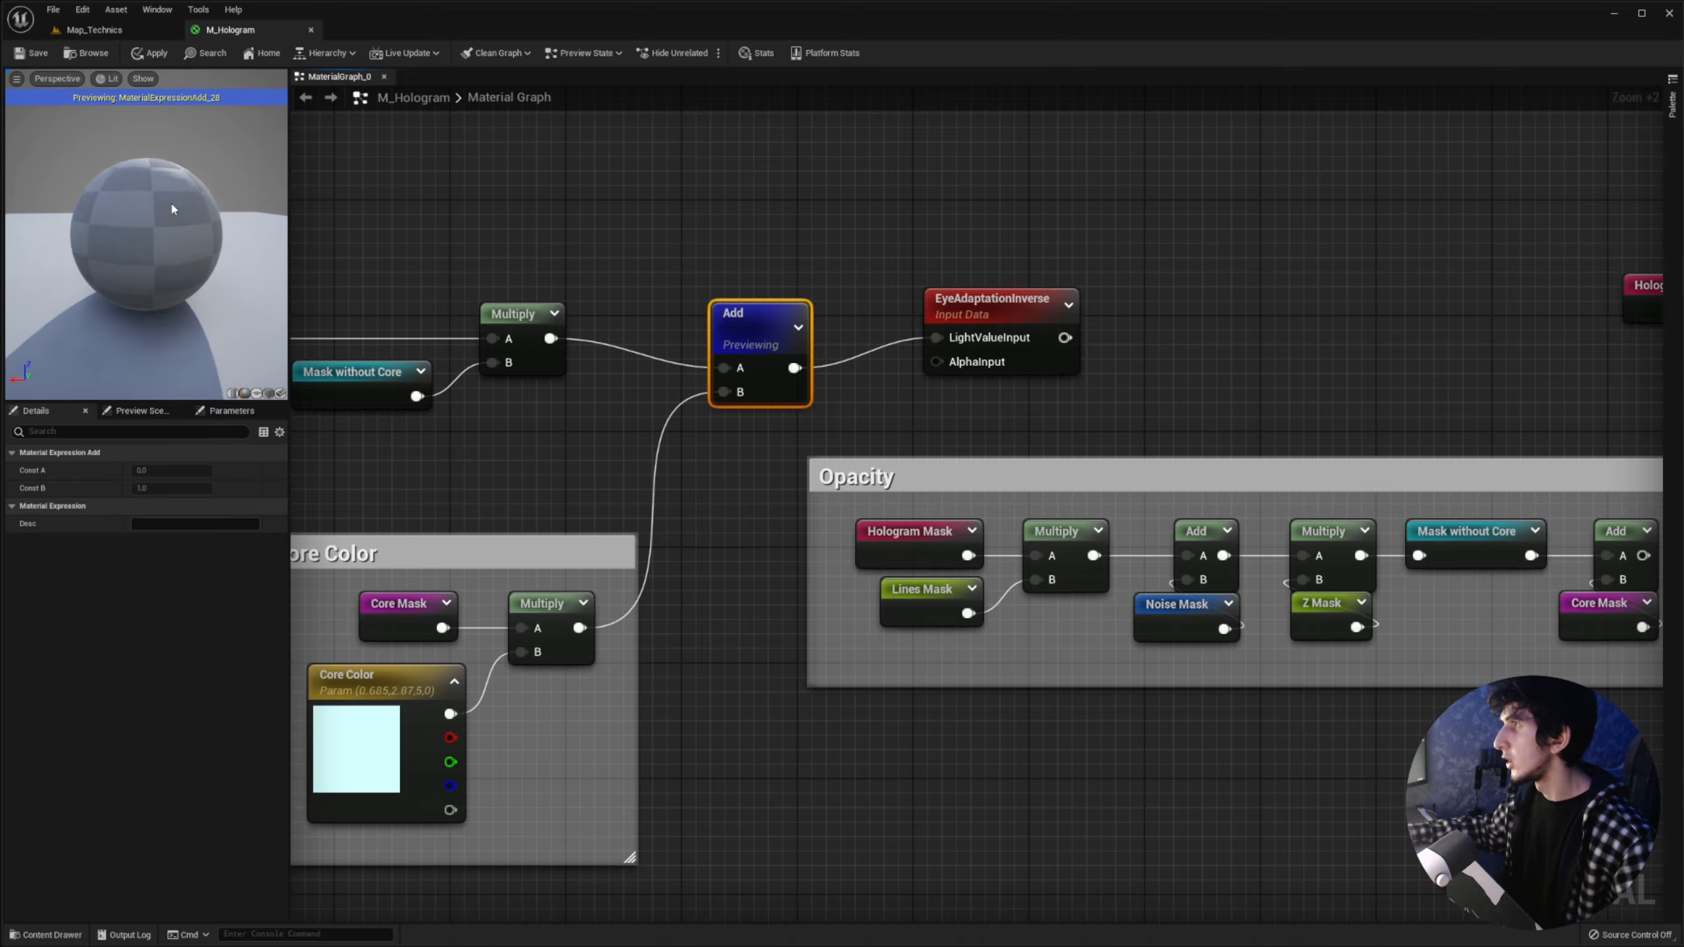
Step: Connect the Opacity group's final Add node to the material's Opacity input and delete the Hologram Mask node beside the output
{"action": "right_click_drag", "start_coordinate": [1220, 410], "coordinate": [426, 273]}
{"action": "left_click_drag", "start_coordinate": [849, 417], "coordinate": [1015, 201]}
{"action": "right_click_drag", "start_coordinate": [823, 271], "coordinate": [820, 475]}
{"action": "left_click_drag", "start_coordinate": [827, 313], "coordinate": [874, 383]}
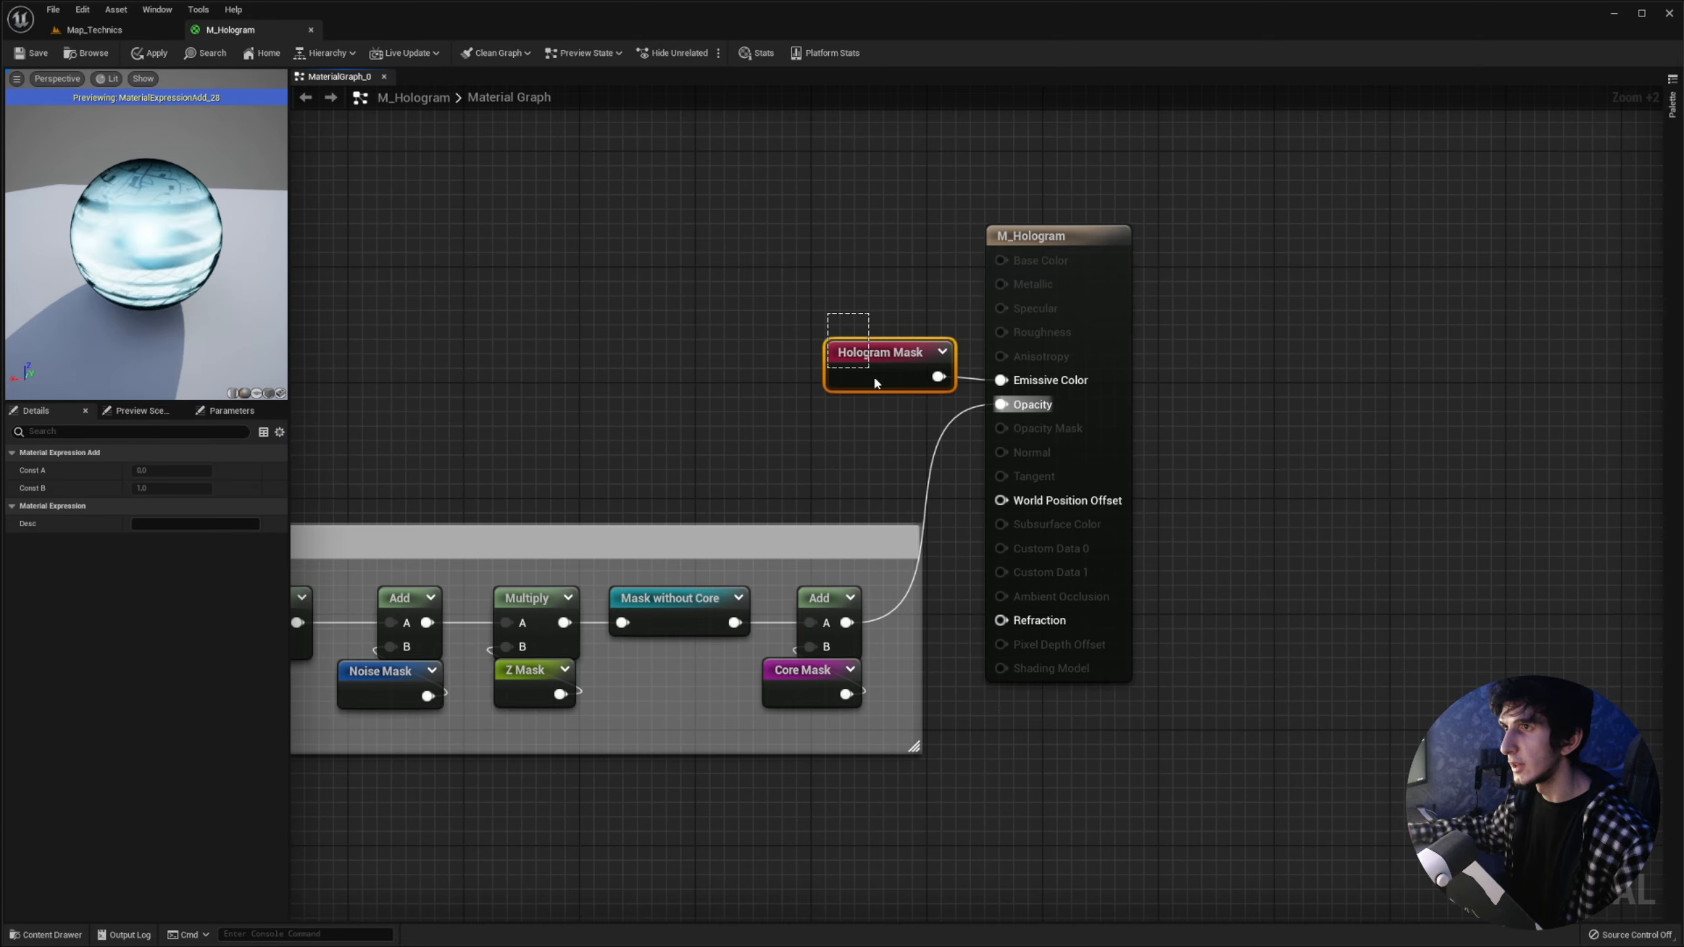
{"action": "key", "text": "Delete"}
Step: Connect EyeAdaptationInverse to the material's Emissive Color input and stop previewing the final color Add node
{"action": "scroll", "coordinate": [881, 380], "scroll_direction": "down", "scroll_amount": 2}
{"action": "left_click_drag", "start_coordinate": [1108, 370], "coordinate": [1109, 371]}
{"action": "right_click_drag", "start_coordinate": [523, 383], "coordinate": [946, 380]}
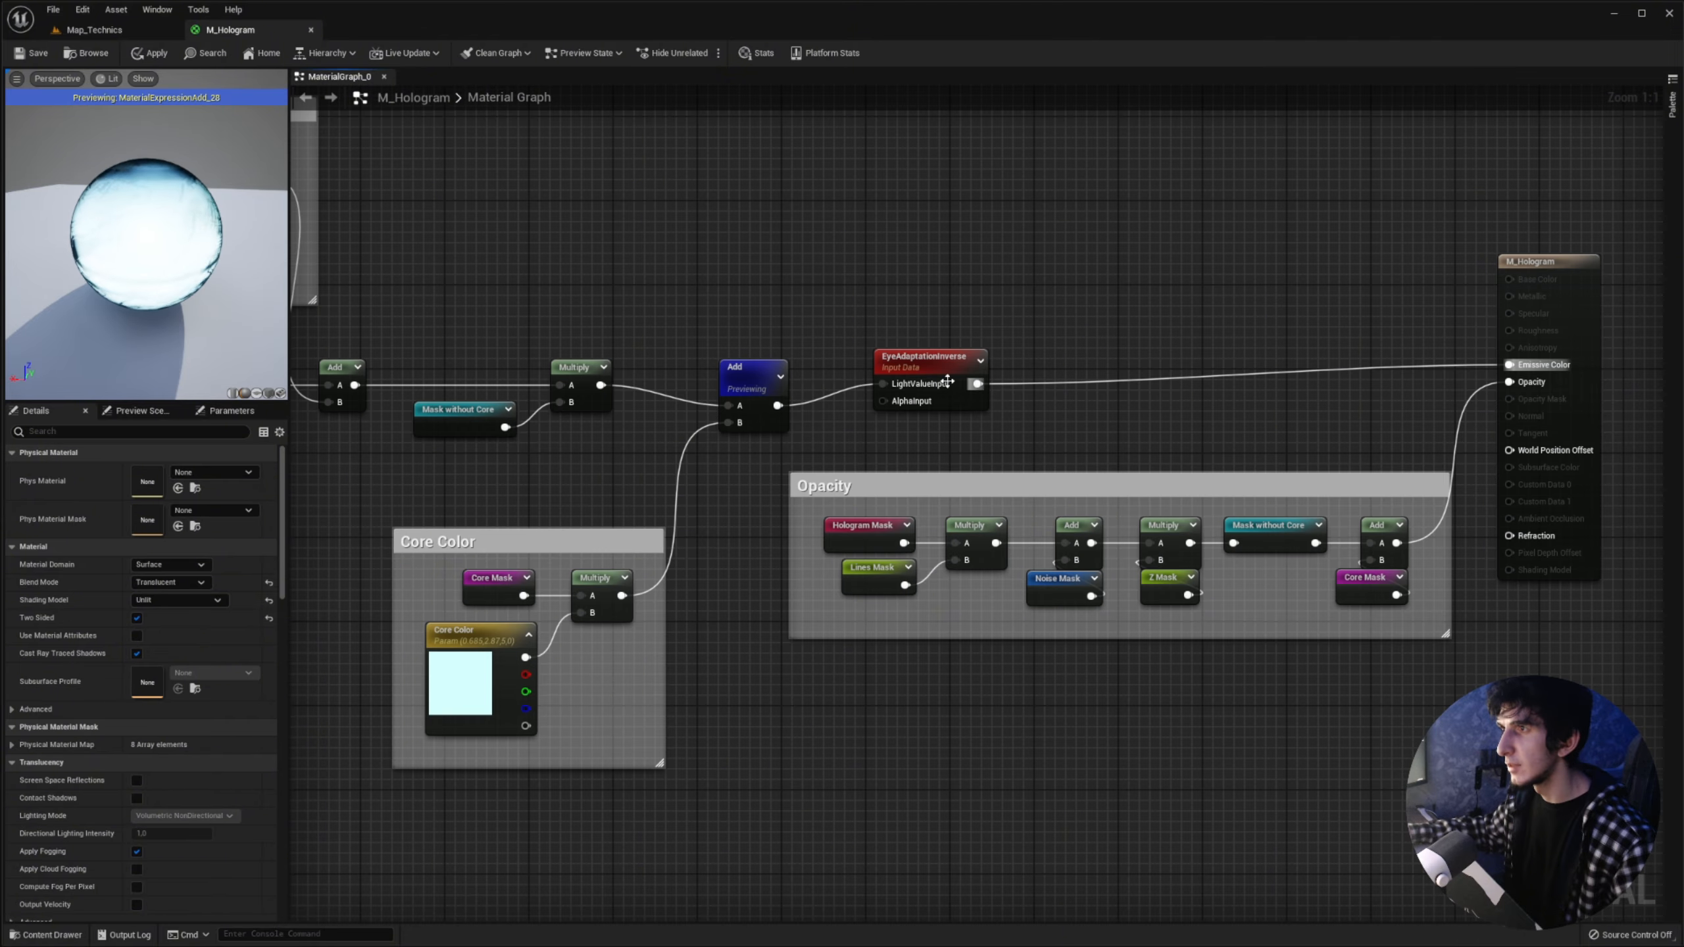
{"action": "right_click", "coordinate": [760, 376]}
{"action": "left_click", "coordinate": [802, 399]}
{"action": "right_click_drag", "start_coordinate": [1173, 386], "coordinate": [627, 300]}
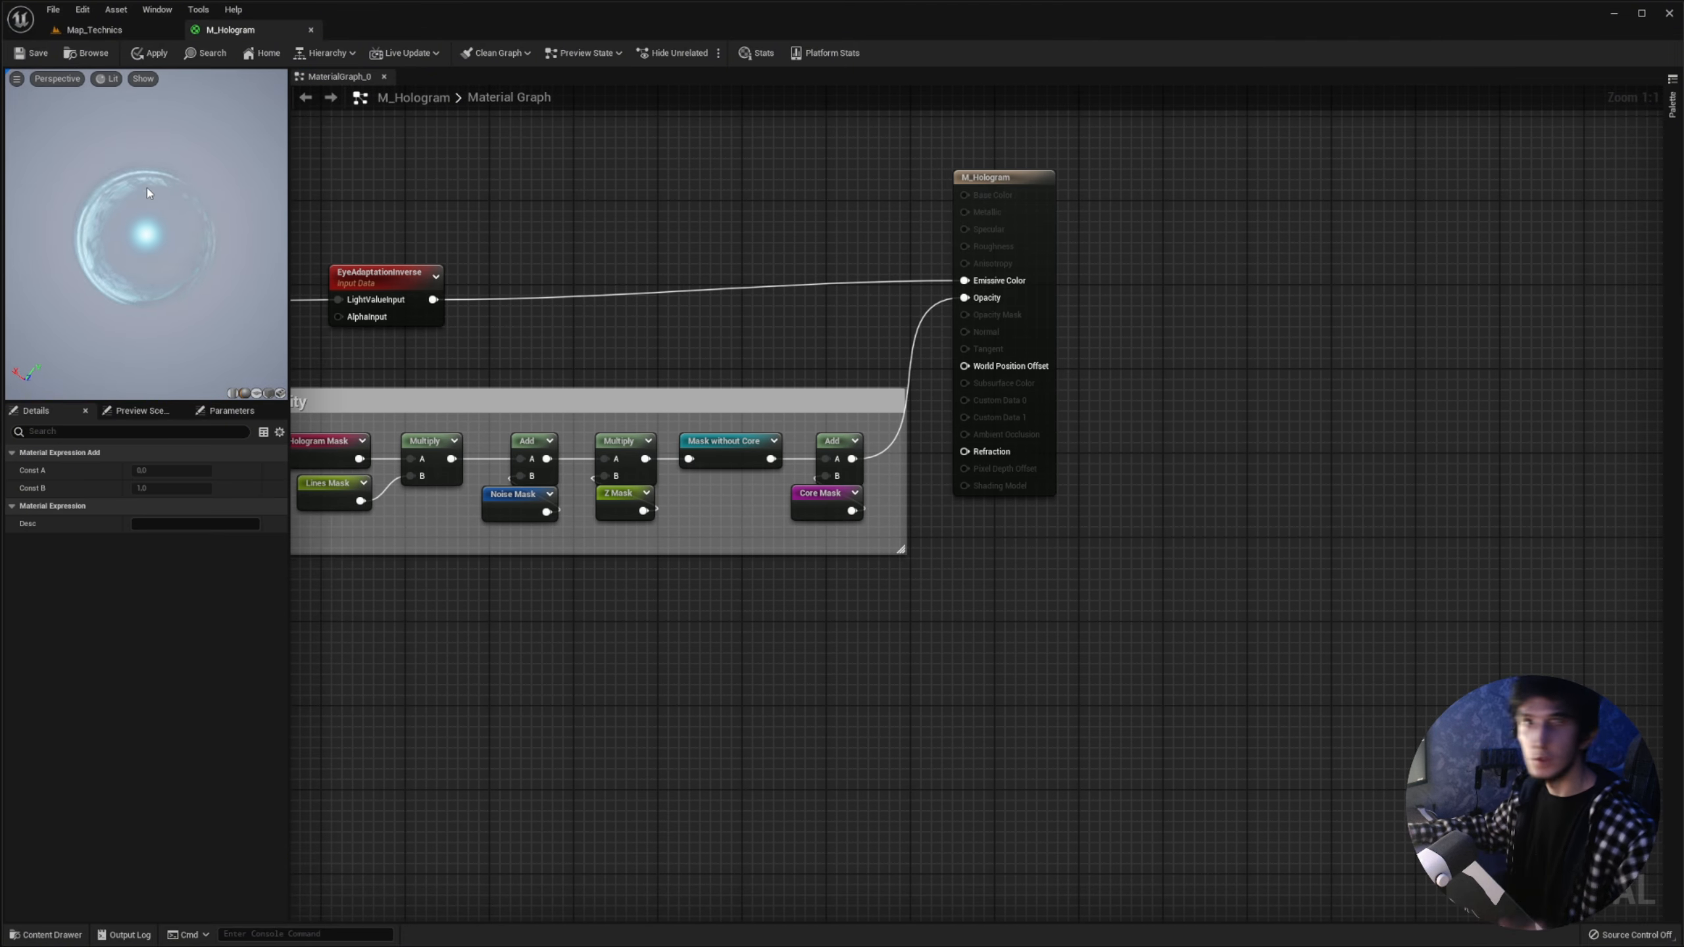
Step: Connect Mask without Core directly to the Opacity input, bypassing the Core Mask Add, and inspect the sphere
{"action": "scroll", "coordinate": [599, 458], "scroll_direction": "up", "scroll_amount": 4}
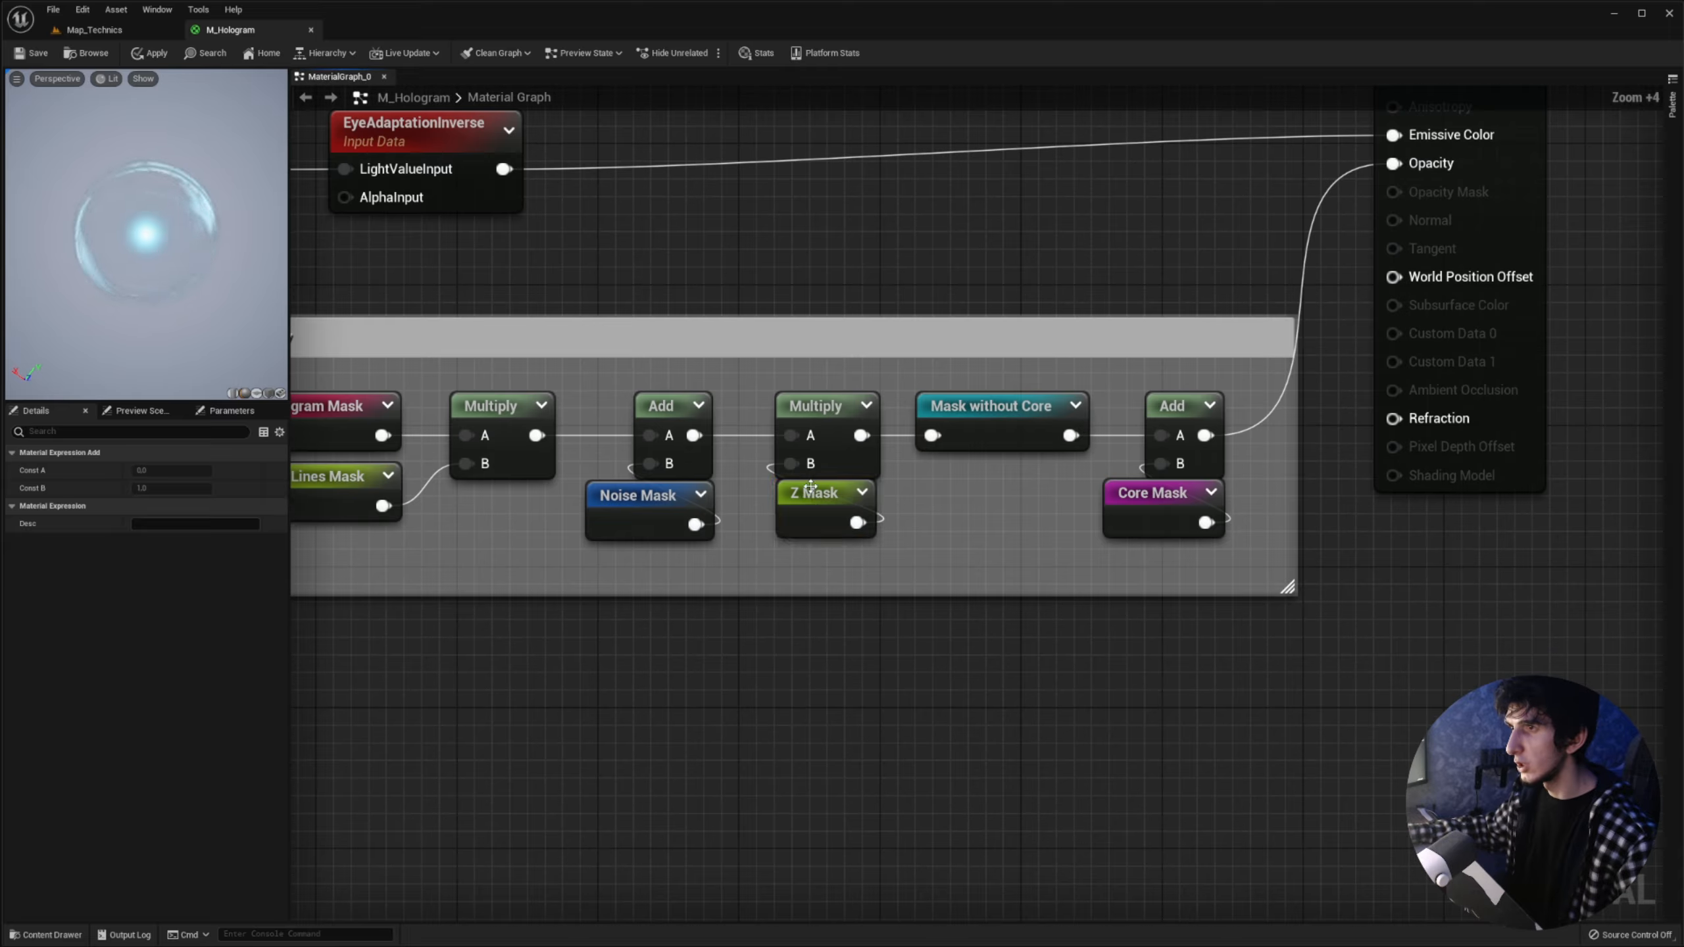
{"action": "left_click", "coordinate": [621, 492]}
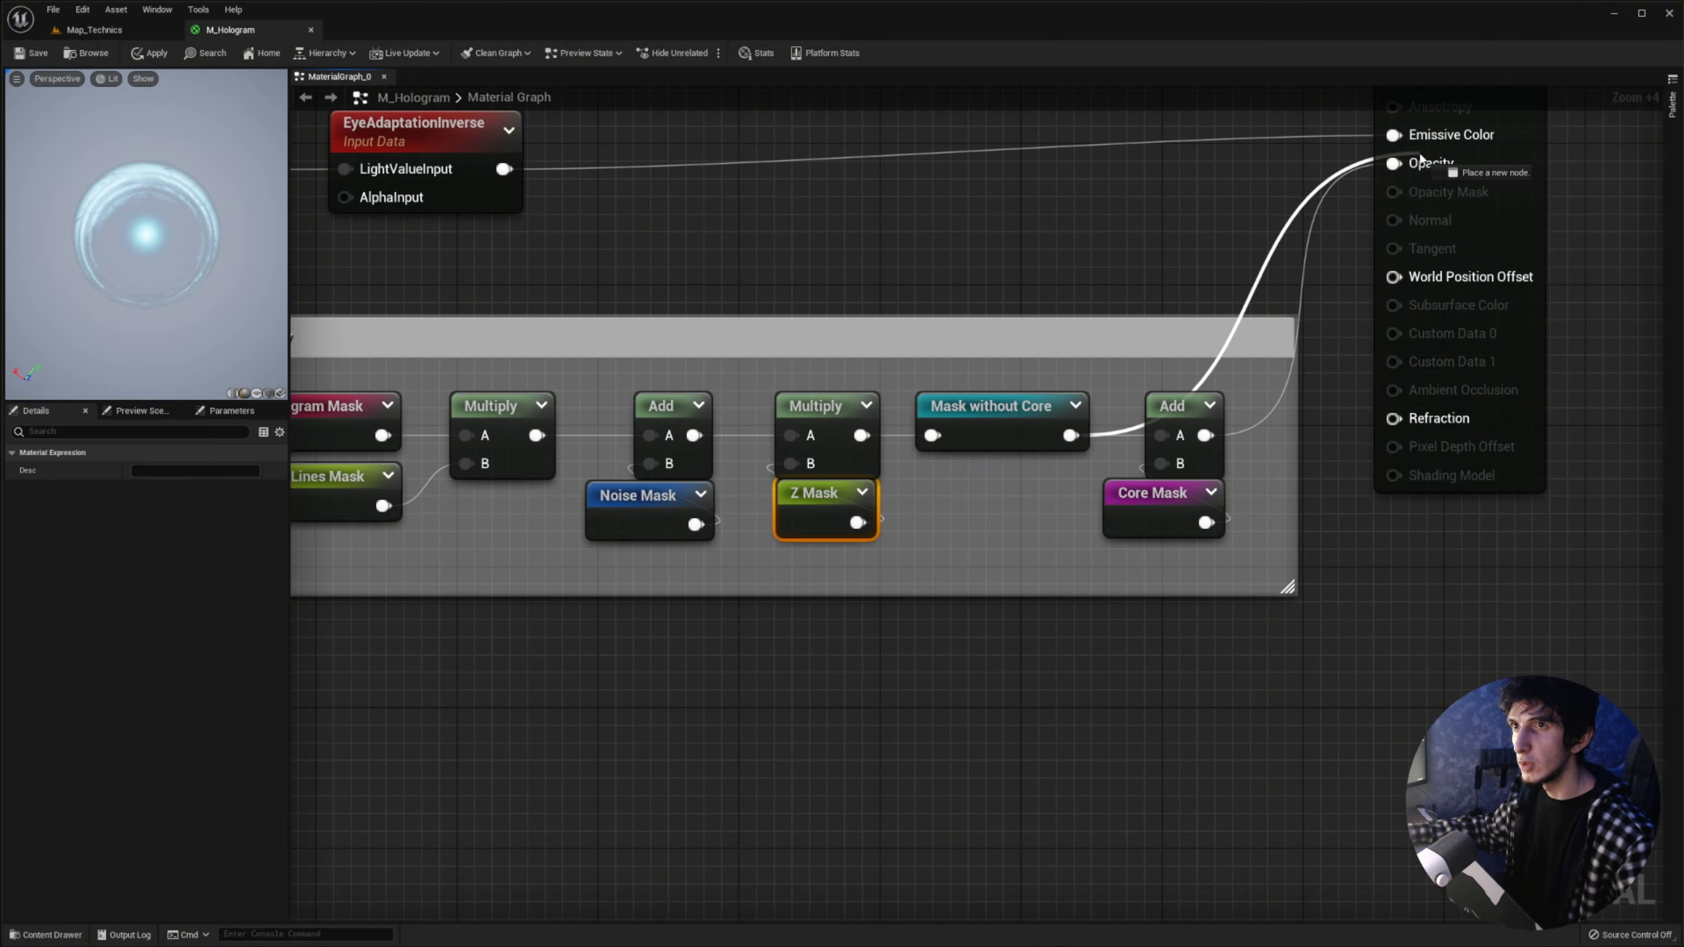
{"action": "left_click_drag", "start_coordinate": [1420, 158], "coordinate": [1419, 161]}
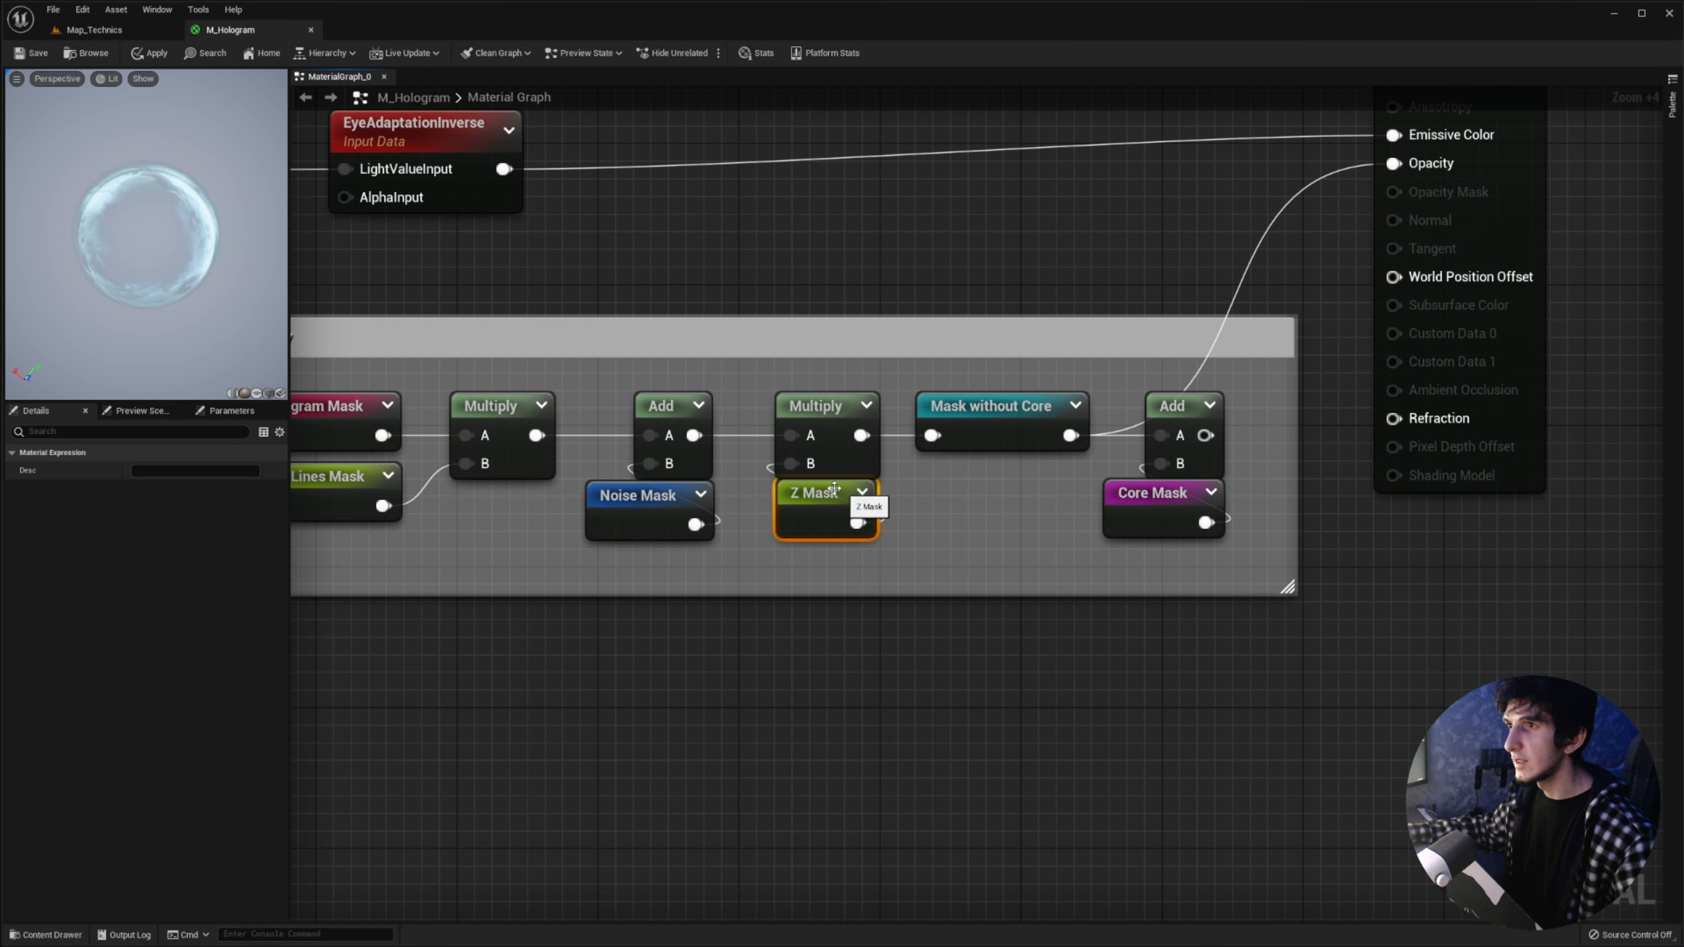
{"action": "mouse_move", "coordinate": [148, 265]}
{"action": "left_mouse_down"}
{"action": "mouse_move", "coordinate": [147, 188]}
{"action": "mouse_move", "coordinate": [151, 265]}
{"action": "left_mouse_up"}
{"action": "right_click_drag", "start_coordinate": [1190, 328], "coordinate": [905, 437]}
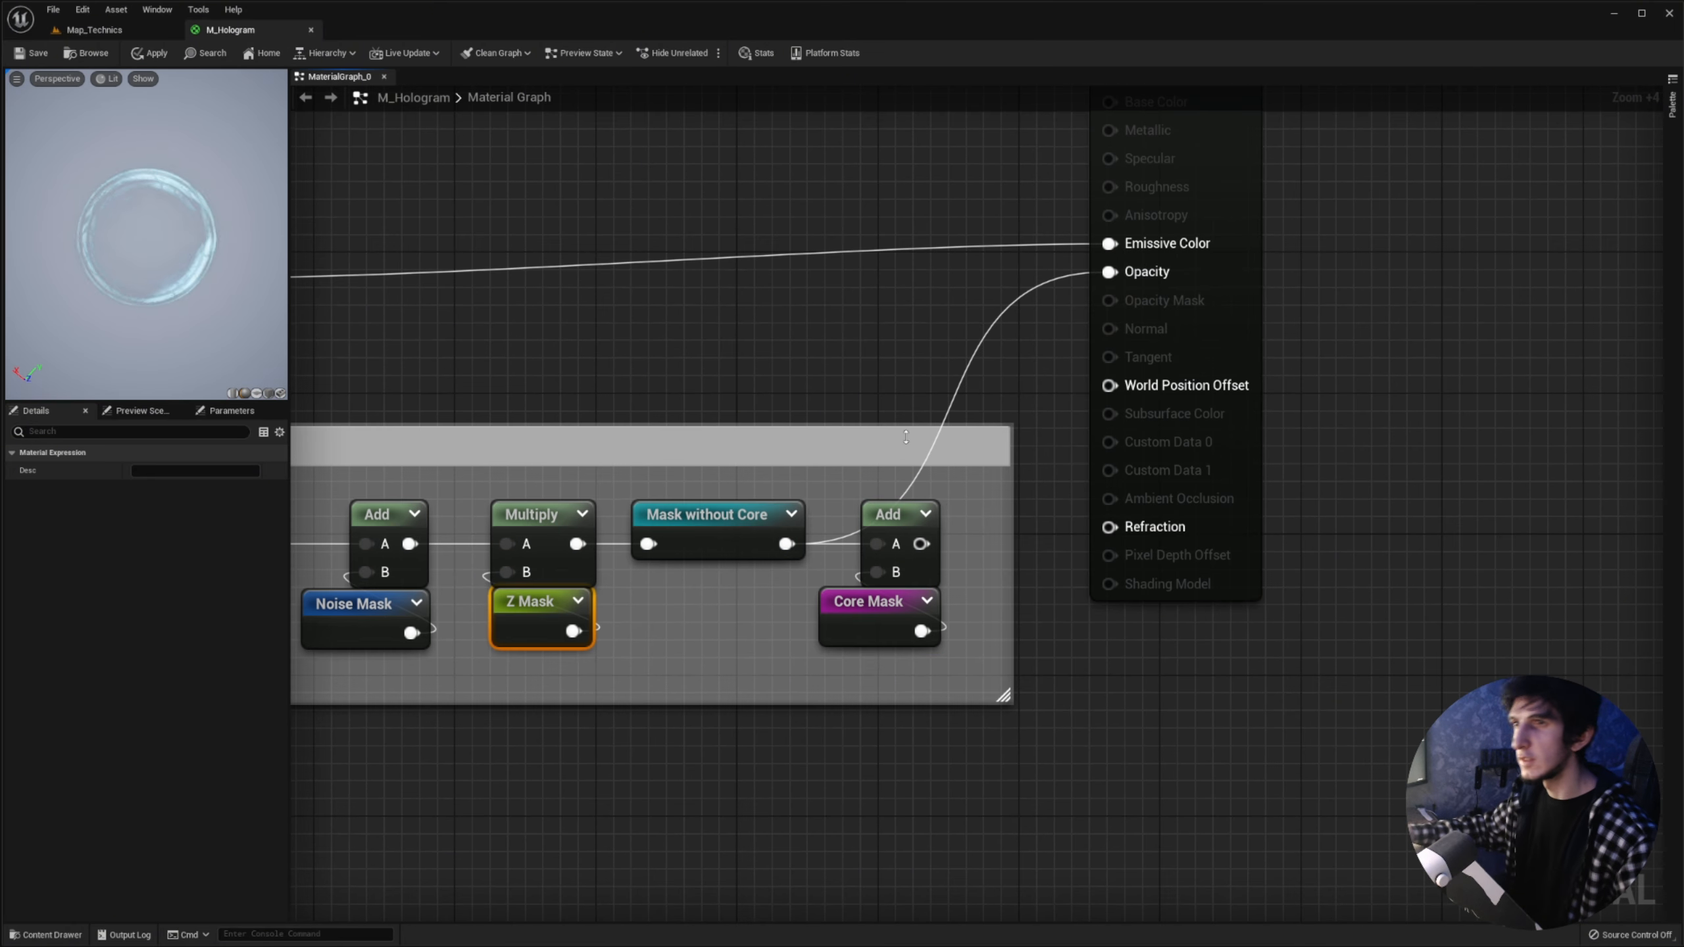
Step: Reconnect the Opacity group's final Add node with the Core Mask to the material's Opacity input and inspect the preview sphere
{"action": "left_click_drag", "start_coordinate": [1130, 282], "coordinate": [1130, 282]}
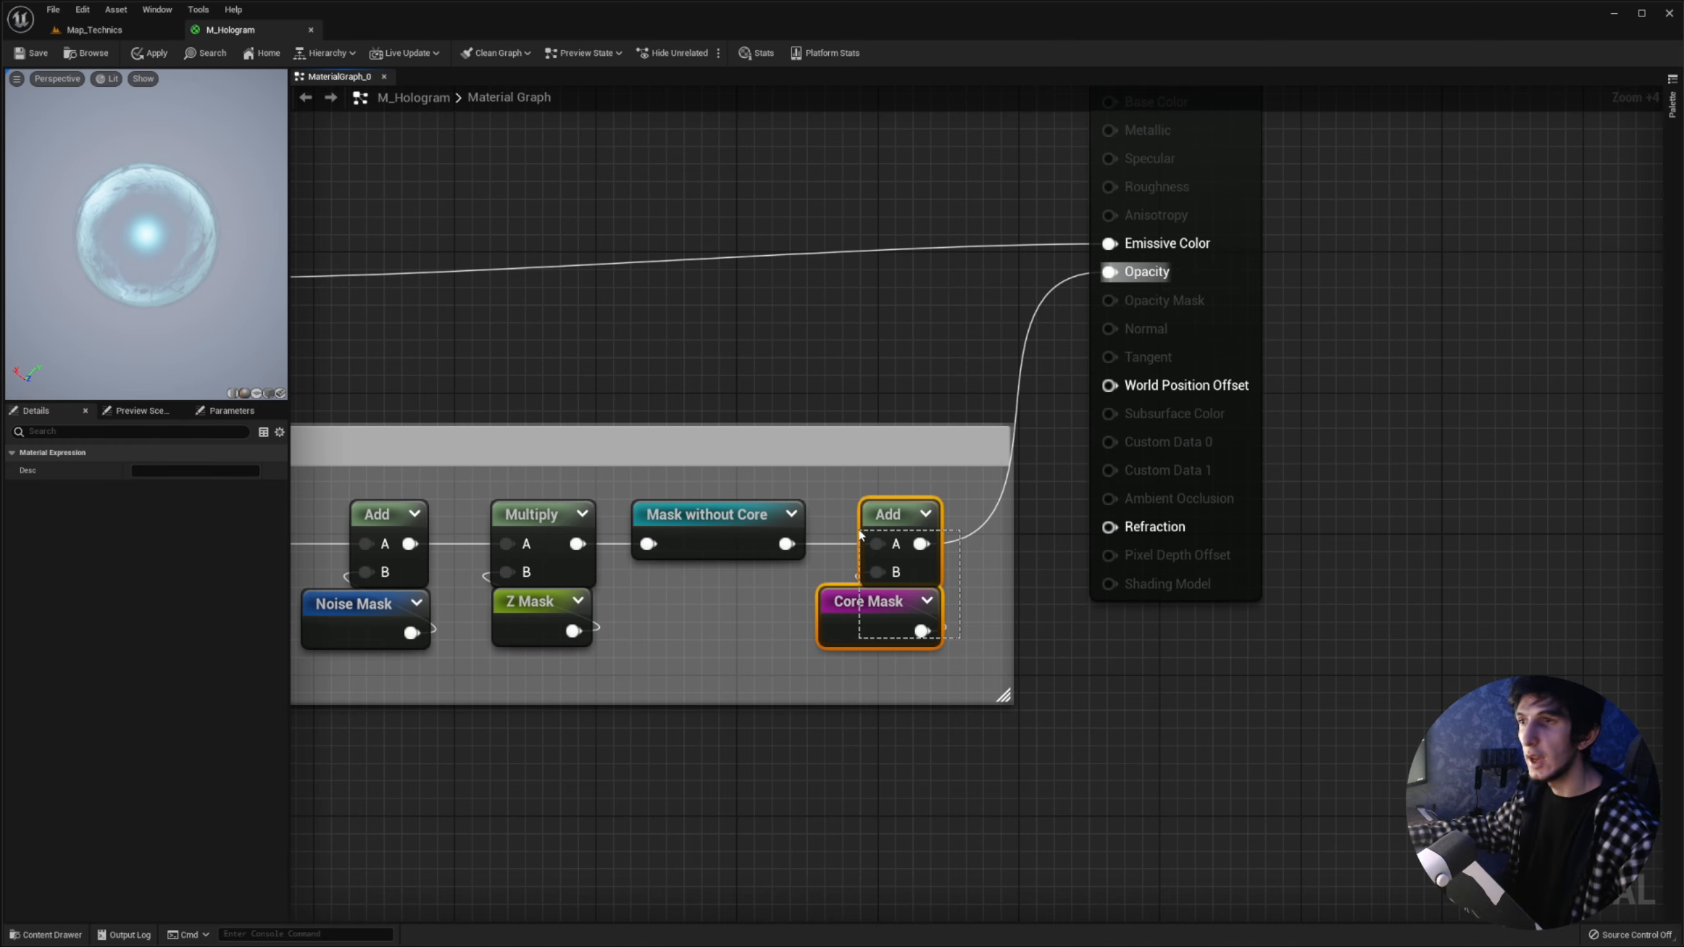
{"action": "mouse_move", "coordinate": [172, 238]}
{"action": "left_mouse_down"}
{"action": "mouse_move", "coordinate": [166, 163]}
{"action": "mouse_move", "coordinate": [149, 160]}
{"action": "mouse_move", "coordinate": [198, 230]}
{"action": "left_mouse_up"}
{"action": "scroll", "coordinate": [977, 294], "scroll_direction": "down", "scroll_amount": 3}
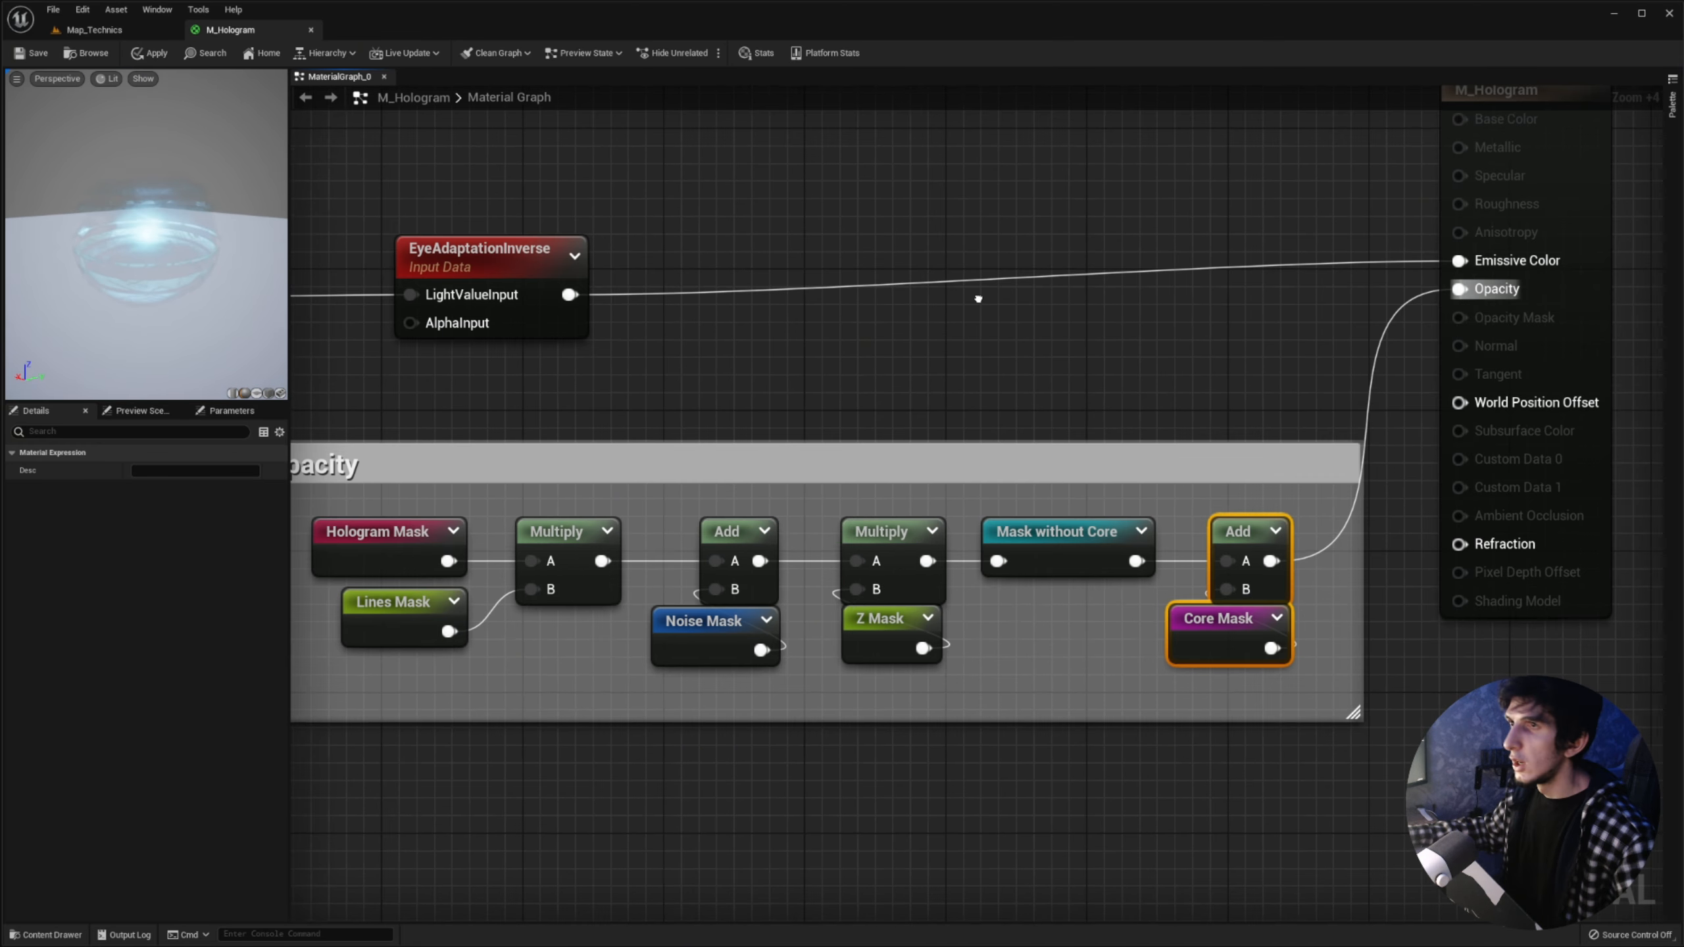
{"action": "left_click", "coordinate": [1319, 328]}
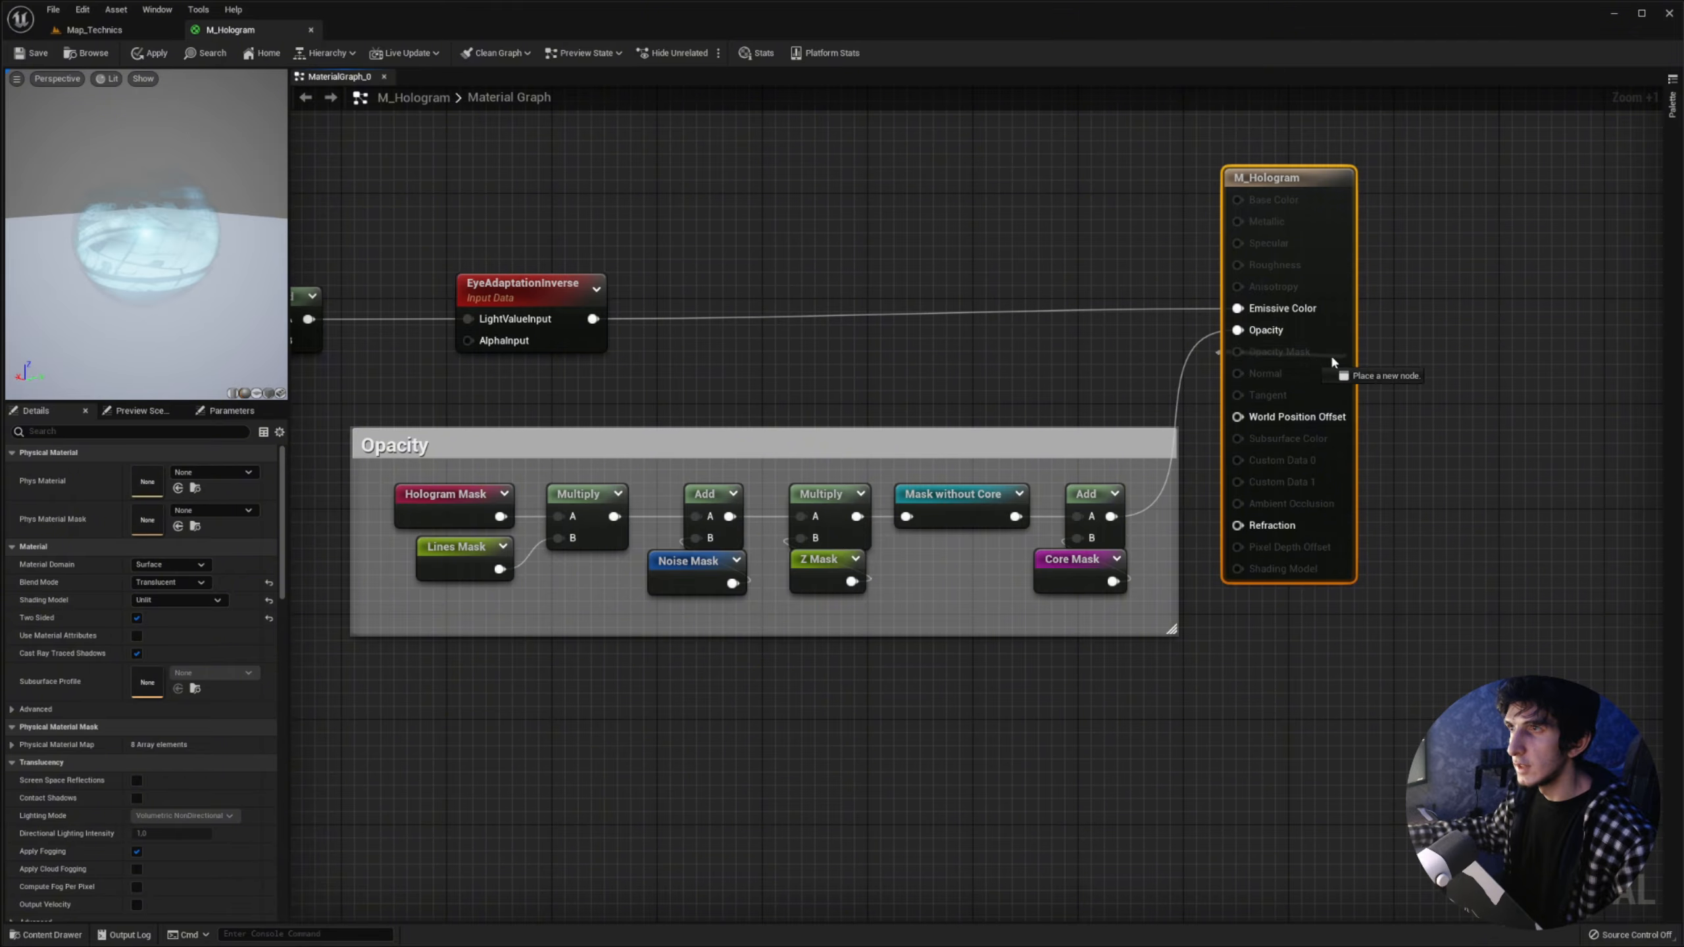
Step: Examine the EyeAdaptationInverse node between the final color Add and the material's Emissive Color input
{"action": "right_click_drag", "start_coordinate": [692, 312], "coordinate": [1148, 321]}
{"action": "scroll", "coordinate": [1048, 327], "scroll_direction": "up", "scroll_amount": 6}
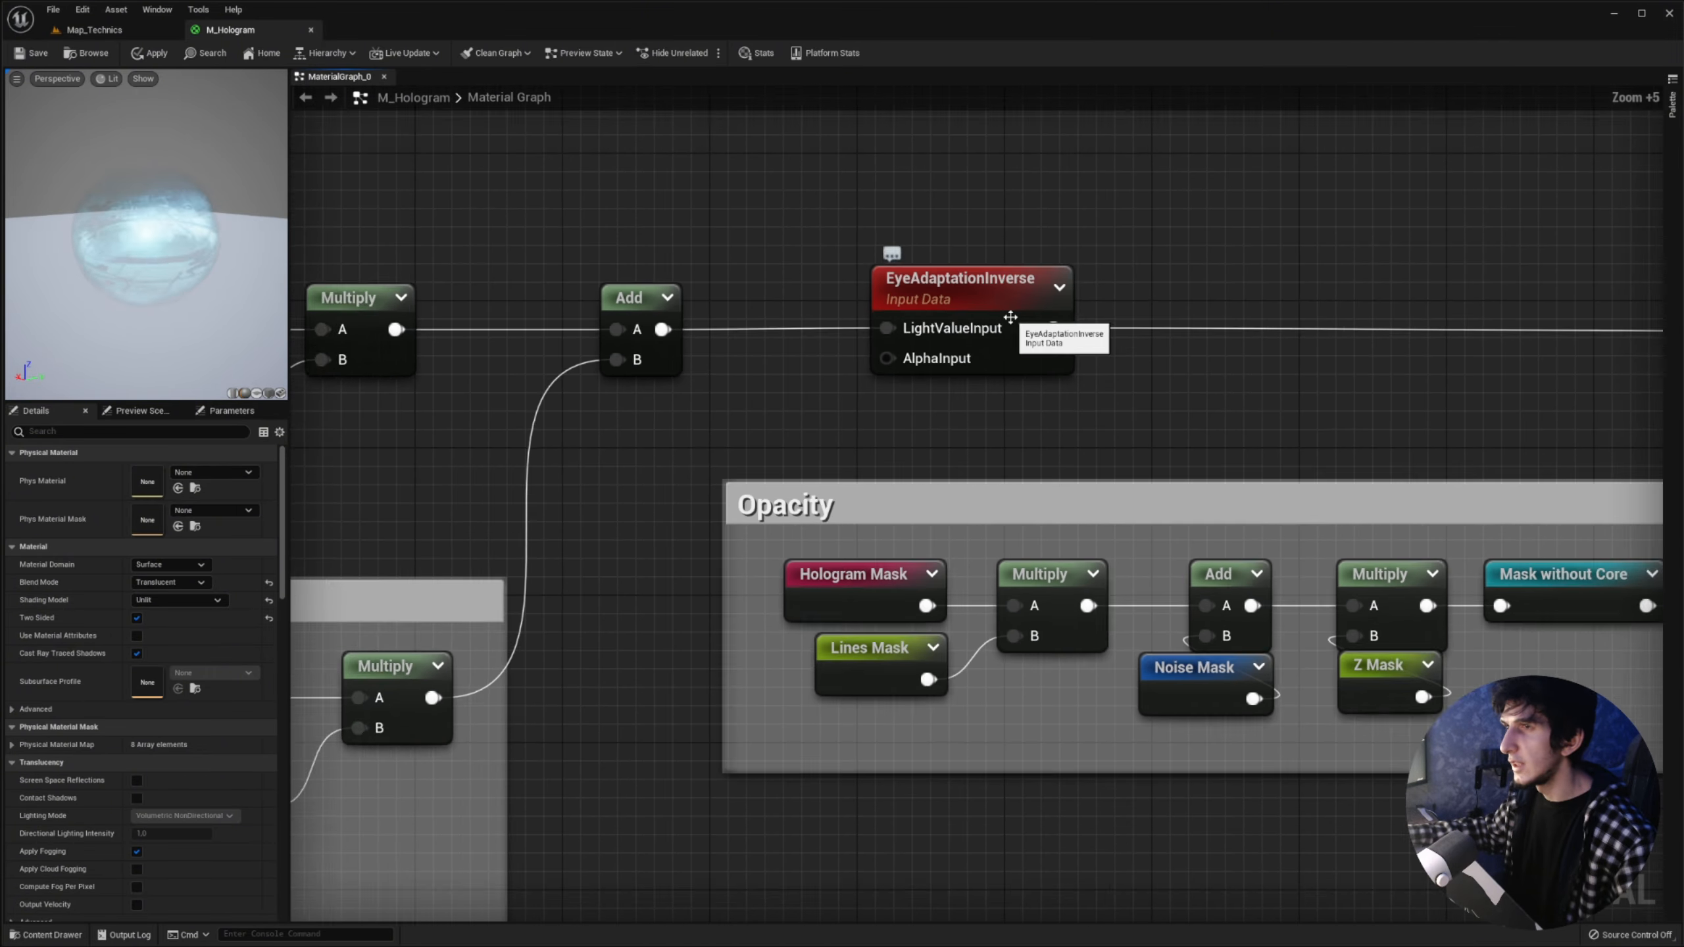
{"action": "left_click", "coordinate": [1081, 368]}
{"action": "left_click", "coordinate": [1206, 376]}
{"action": "right_click_drag", "start_coordinate": [1206, 376], "coordinate": [946, 375]}
{"action": "scroll", "coordinate": [1048, 392], "scroll_direction": "down", "scroll_amount": 2}
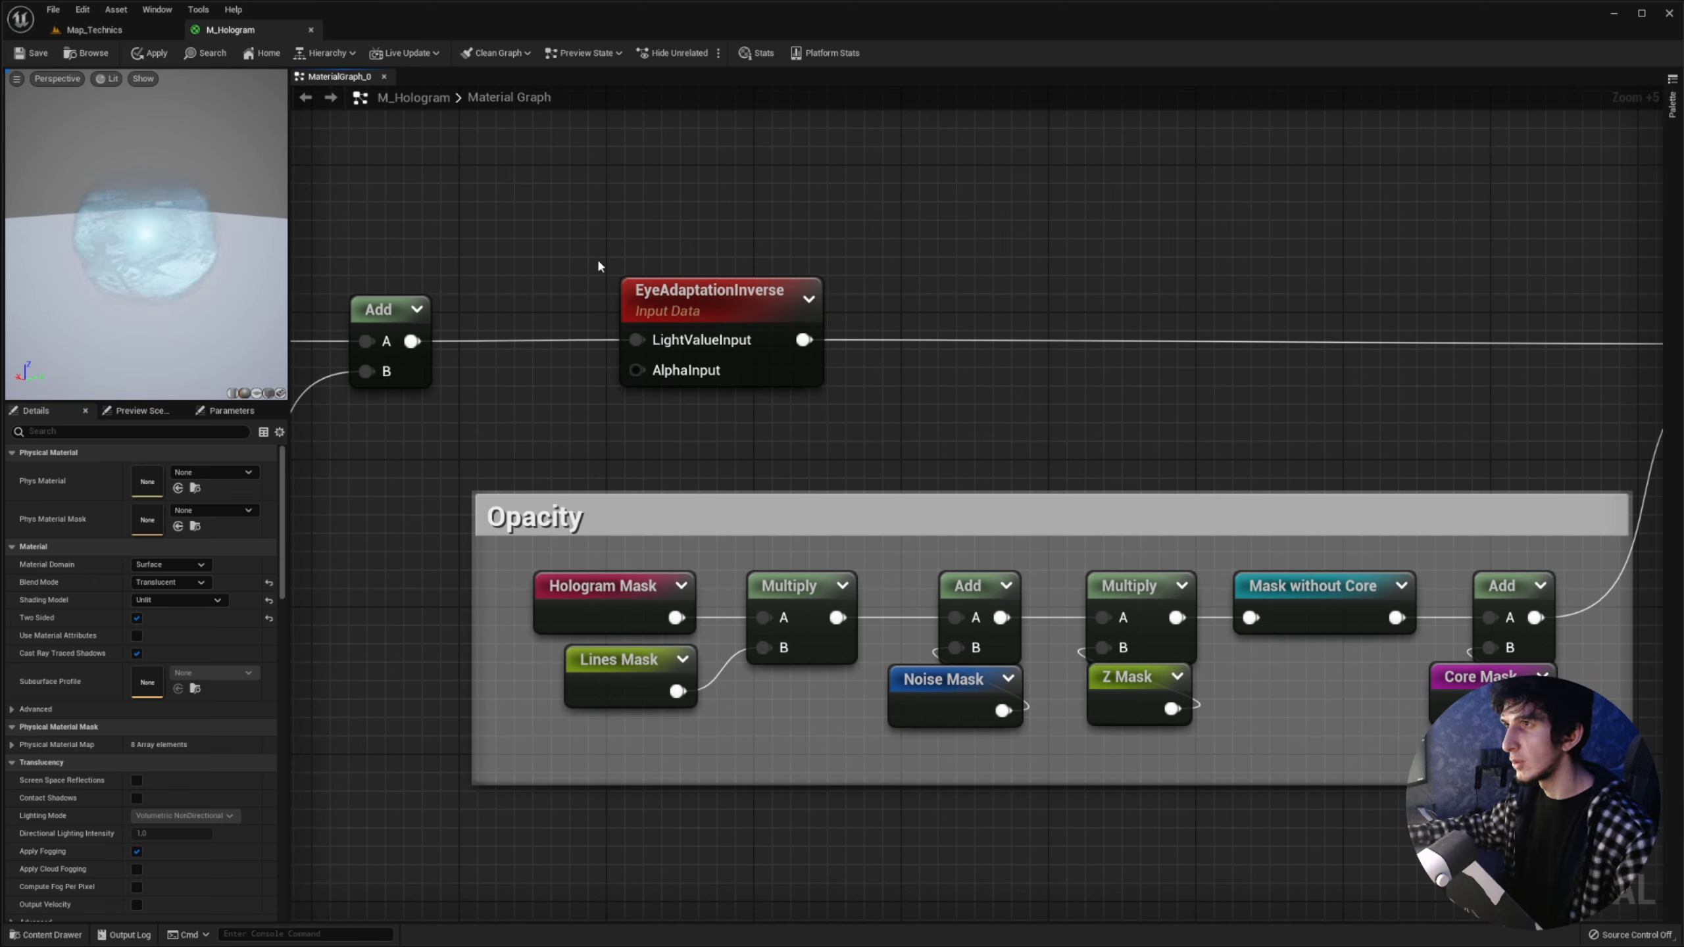
{"action": "left_click_drag", "start_coordinate": [586, 259], "coordinate": [847, 396]}
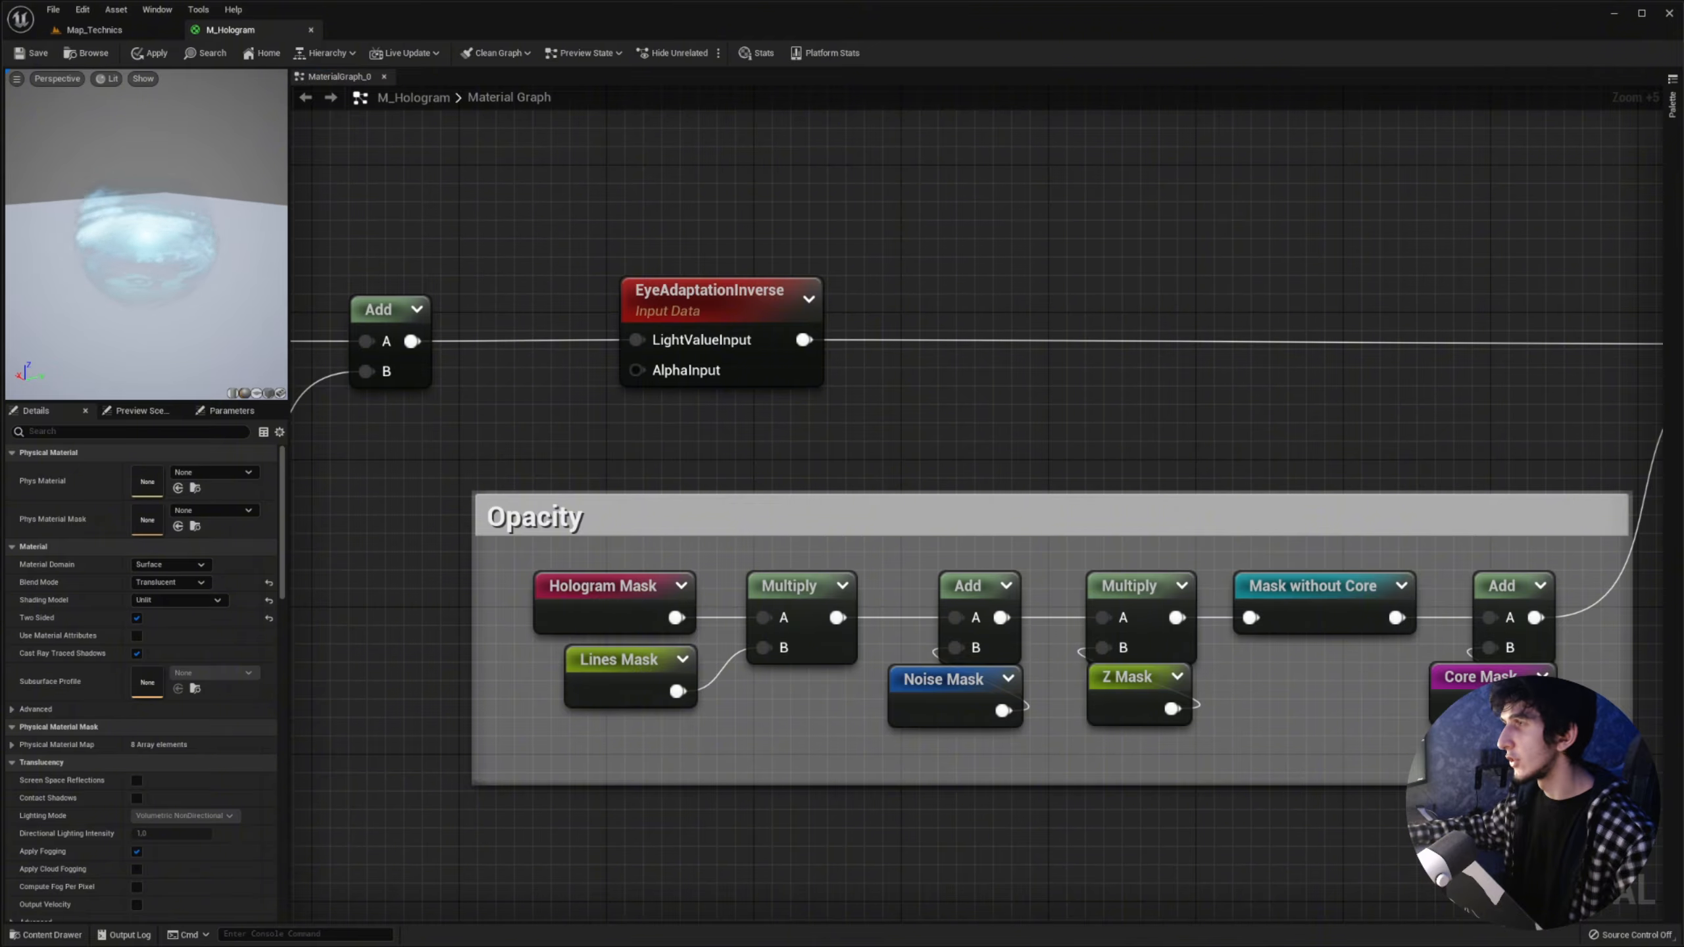
{"action": "scroll", "coordinate": [658, 296], "scroll_direction": "down", "scroll_amount": 3}
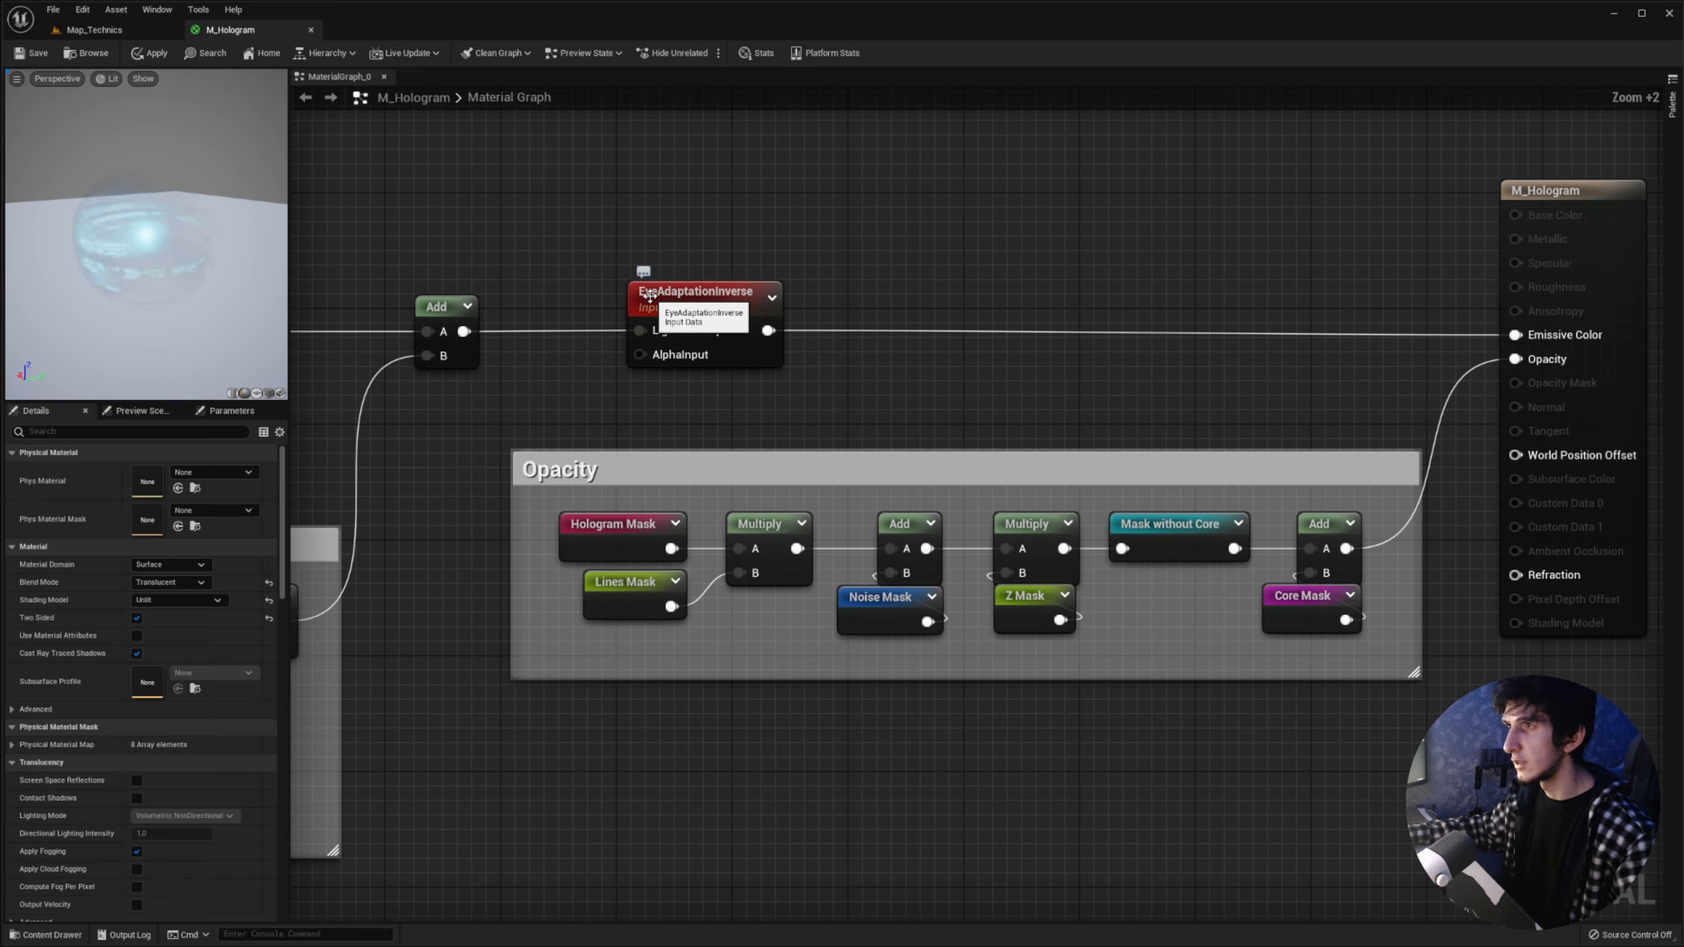
Step: Review the Hologram Distortion group and its final Panner feeding the UVs of the Hologram Texture sample
{"action": "scroll", "coordinate": [625, 333], "scroll_direction": "down", "scroll_amount": 3}
{"action": "right_click_drag", "start_coordinate": [624, 333], "coordinate": [1254, 350]}
{"action": "scroll", "coordinate": [634, 218], "scroll_direction": "down", "scroll_amount": 5}
{"action": "scroll", "coordinate": [622, 203], "scroll_direction": "up", "scroll_amount": 2}
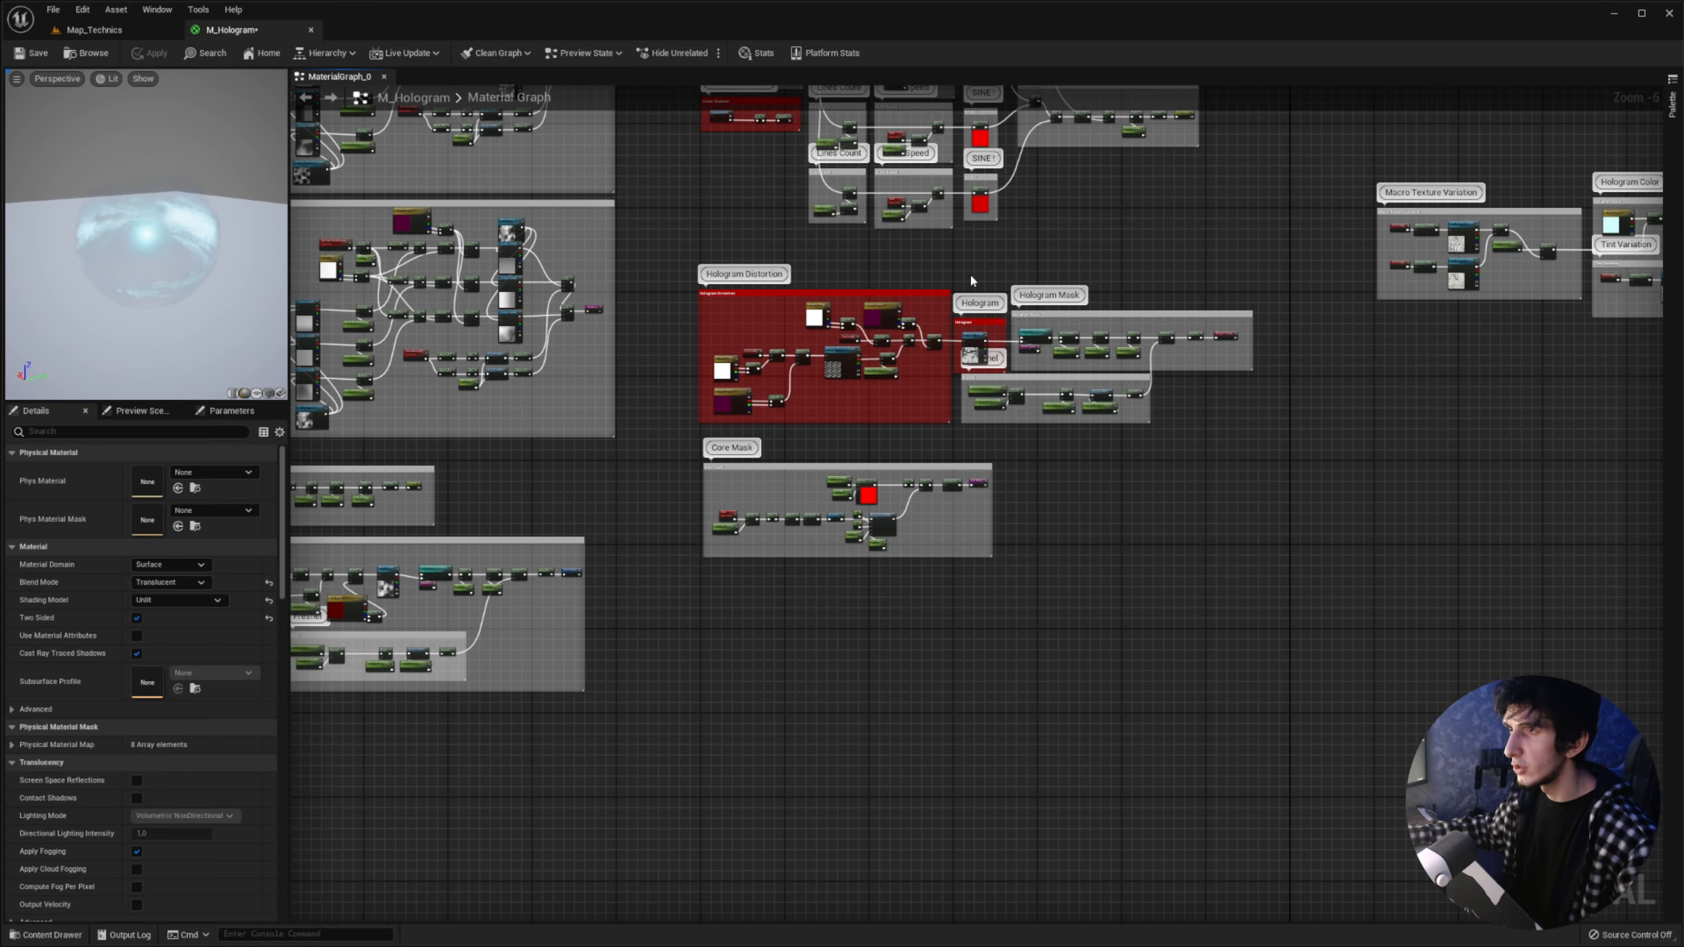
{"action": "scroll", "coordinate": [981, 298], "scroll_direction": "up", "scroll_amount": 2}
{"action": "scroll", "coordinate": [1012, 320], "scroll_direction": "up", "scroll_amount": 3}
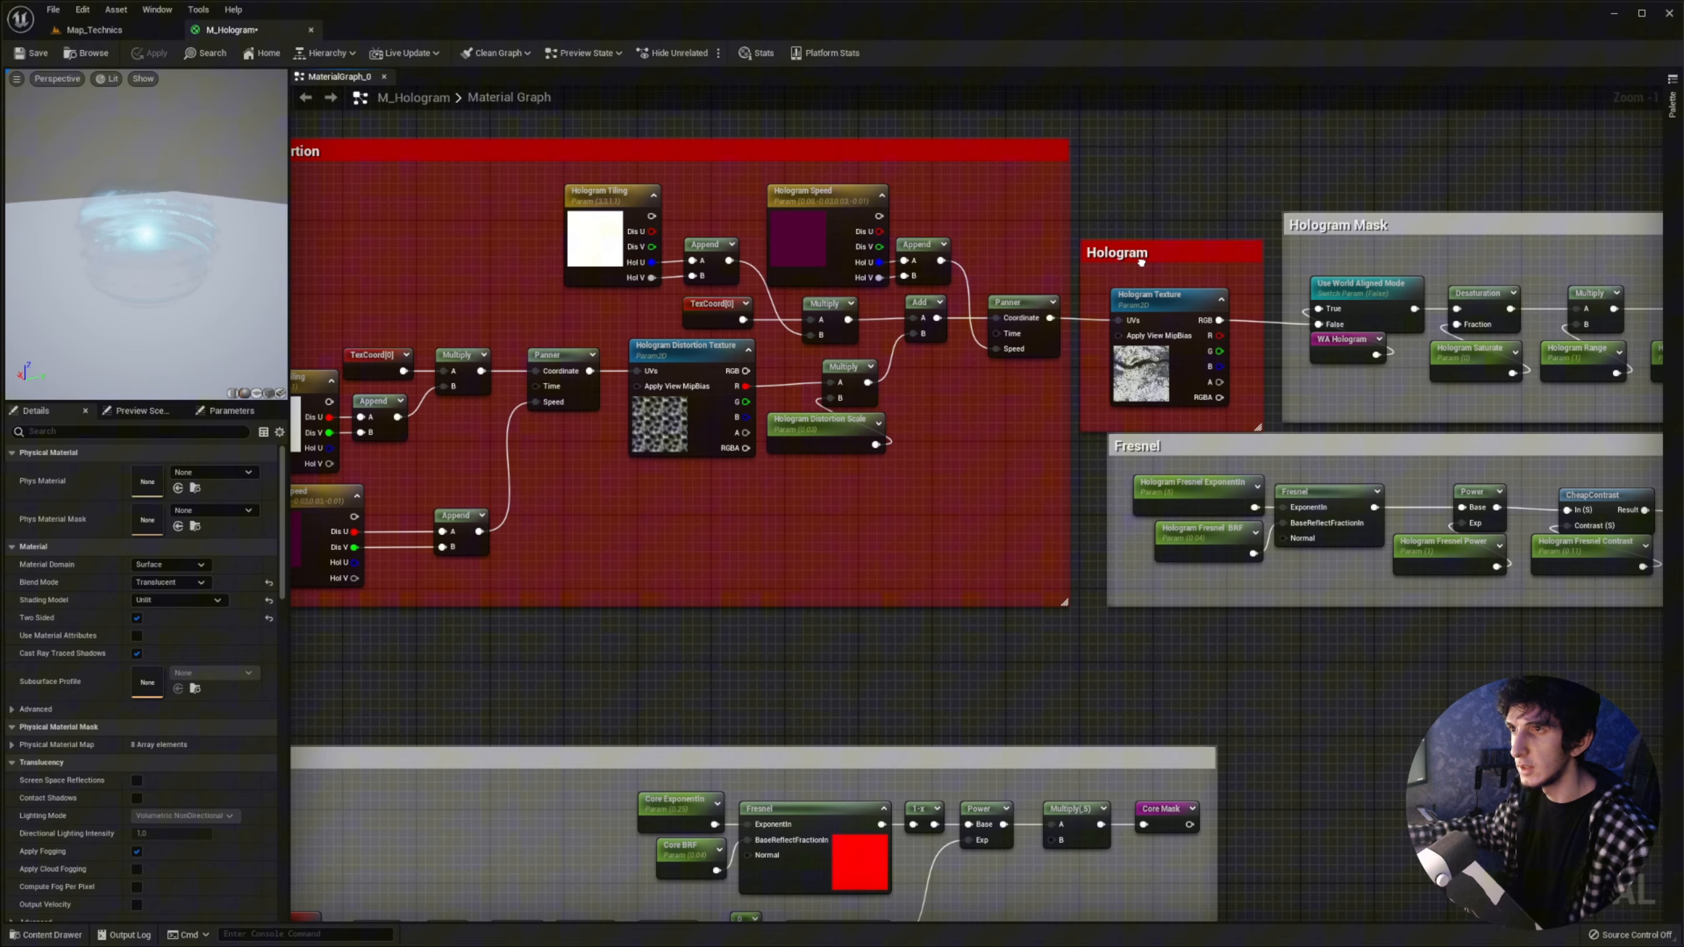
{"action": "right_click_drag", "start_coordinate": [1141, 262], "coordinate": [1124, 262]}
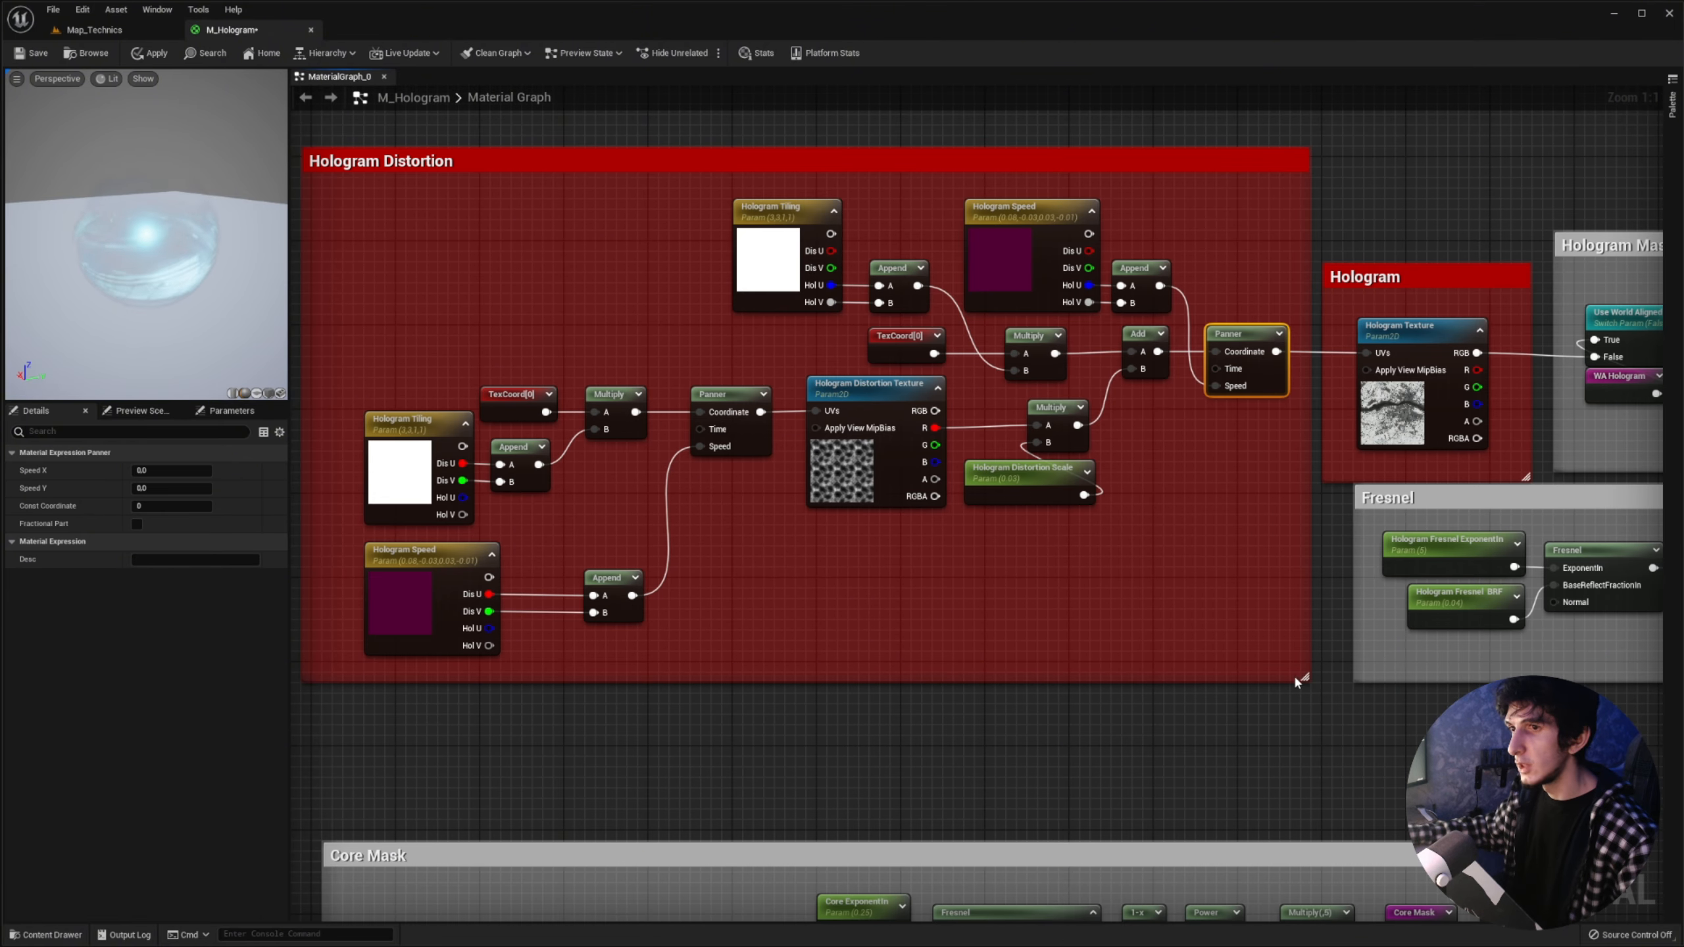
{"action": "left_click_drag", "start_coordinate": [1322, 704], "coordinate": [331, 135]}
{"action": "left_click", "coordinate": [477, 136]}
{"action": "right_click_drag", "start_coordinate": [1290, 341], "coordinate": [1117, 356]}
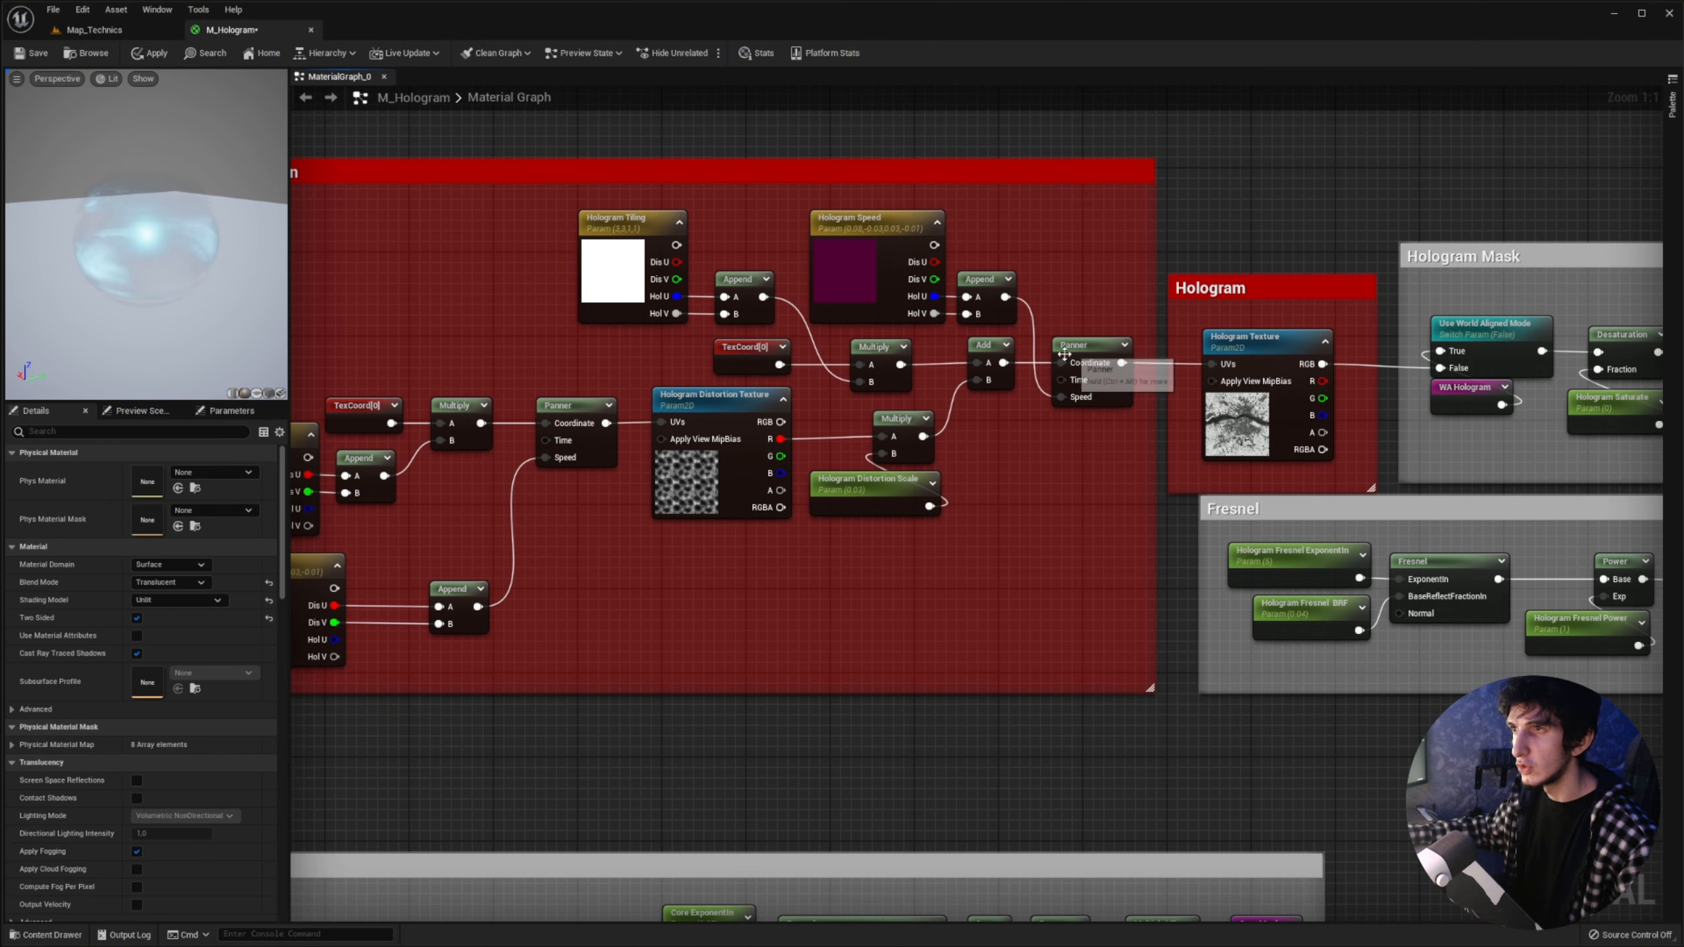
{"action": "scroll", "coordinate": [925, 366], "scroll_direction": "up", "scroll_amount": 1}
{"action": "scroll", "coordinate": [925, 366], "scroll_direction": "down", "scroll_amount": 1}
{"action": "left_click", "coordinate": [1252, 360]}
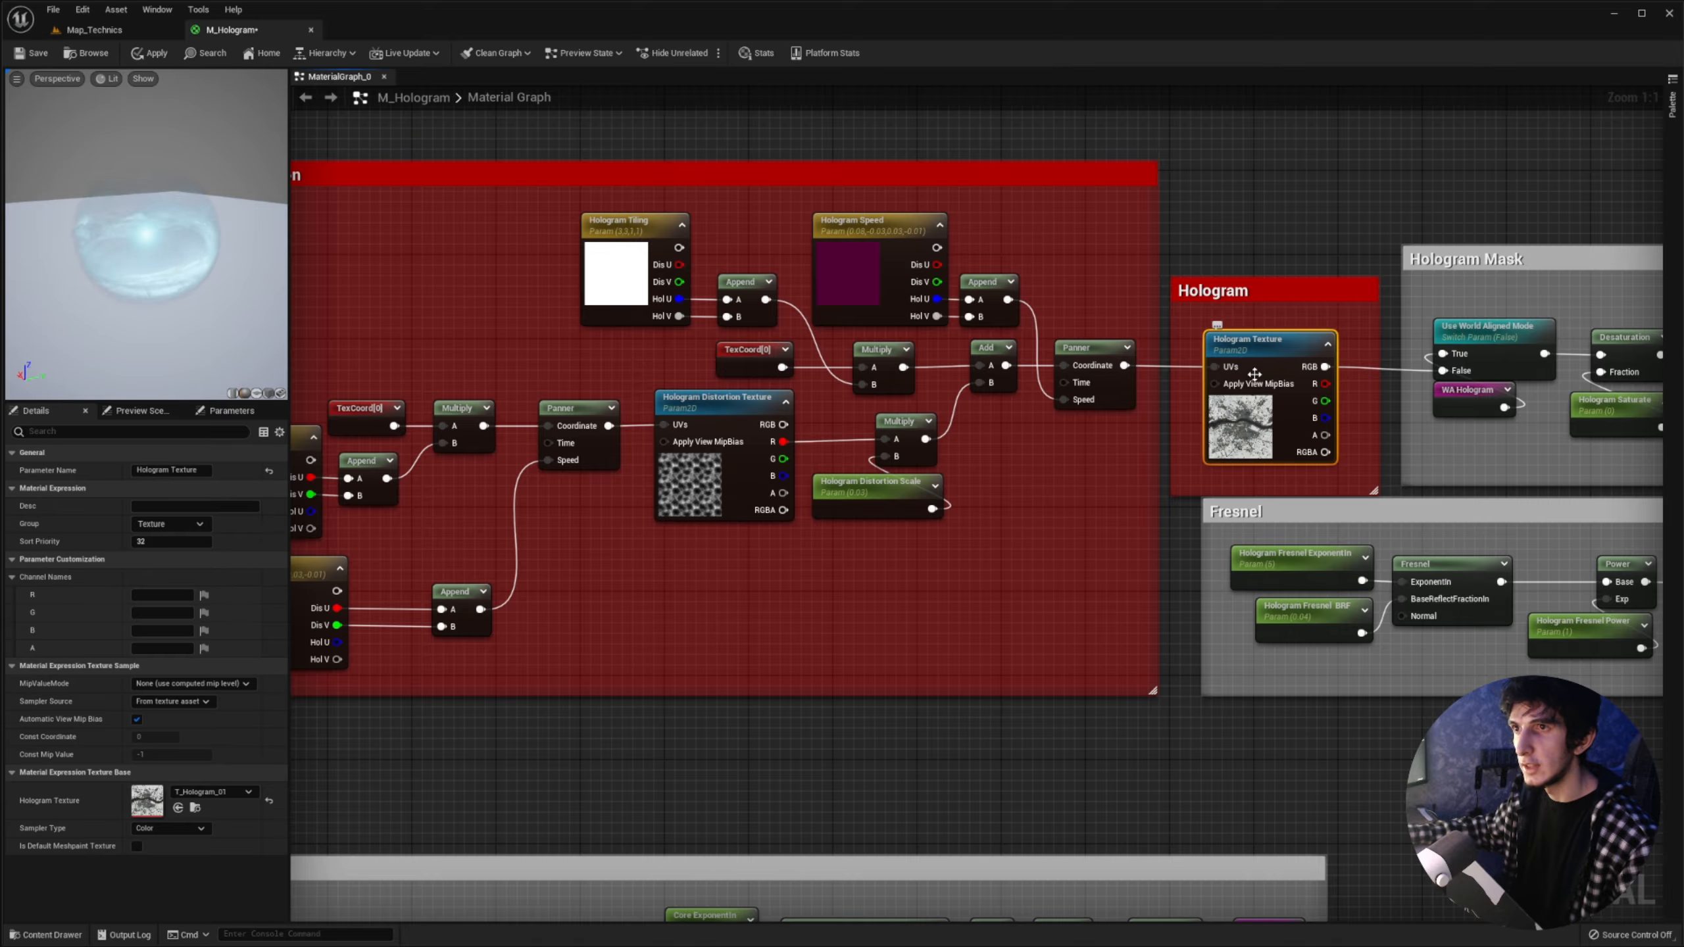
Step: Place a WorldAlignedTexture node in the empty space between the World Aligned Hologram and Bounding Box groups
{"action": "scroll", "coordinate": [1252, 360], "scroll_direction": "down", "scroll_amount": 3}
{"action": "right_click_drag", "start_coordinate": [762, 318], "coordinate": [897, 899]}
{"action": "scroll", "coordinate": [1157, 310], "scroll_direction": "up", "scroll_amount": 1}
{"action": "scroll", "coordinate": [1158, 310], "scroll_direction": "up", "scroll_amount": 2}
{"action": "scroll", "coordinate": [1057, 627], "scroll_direction": "down", "scroll_amount": 2}
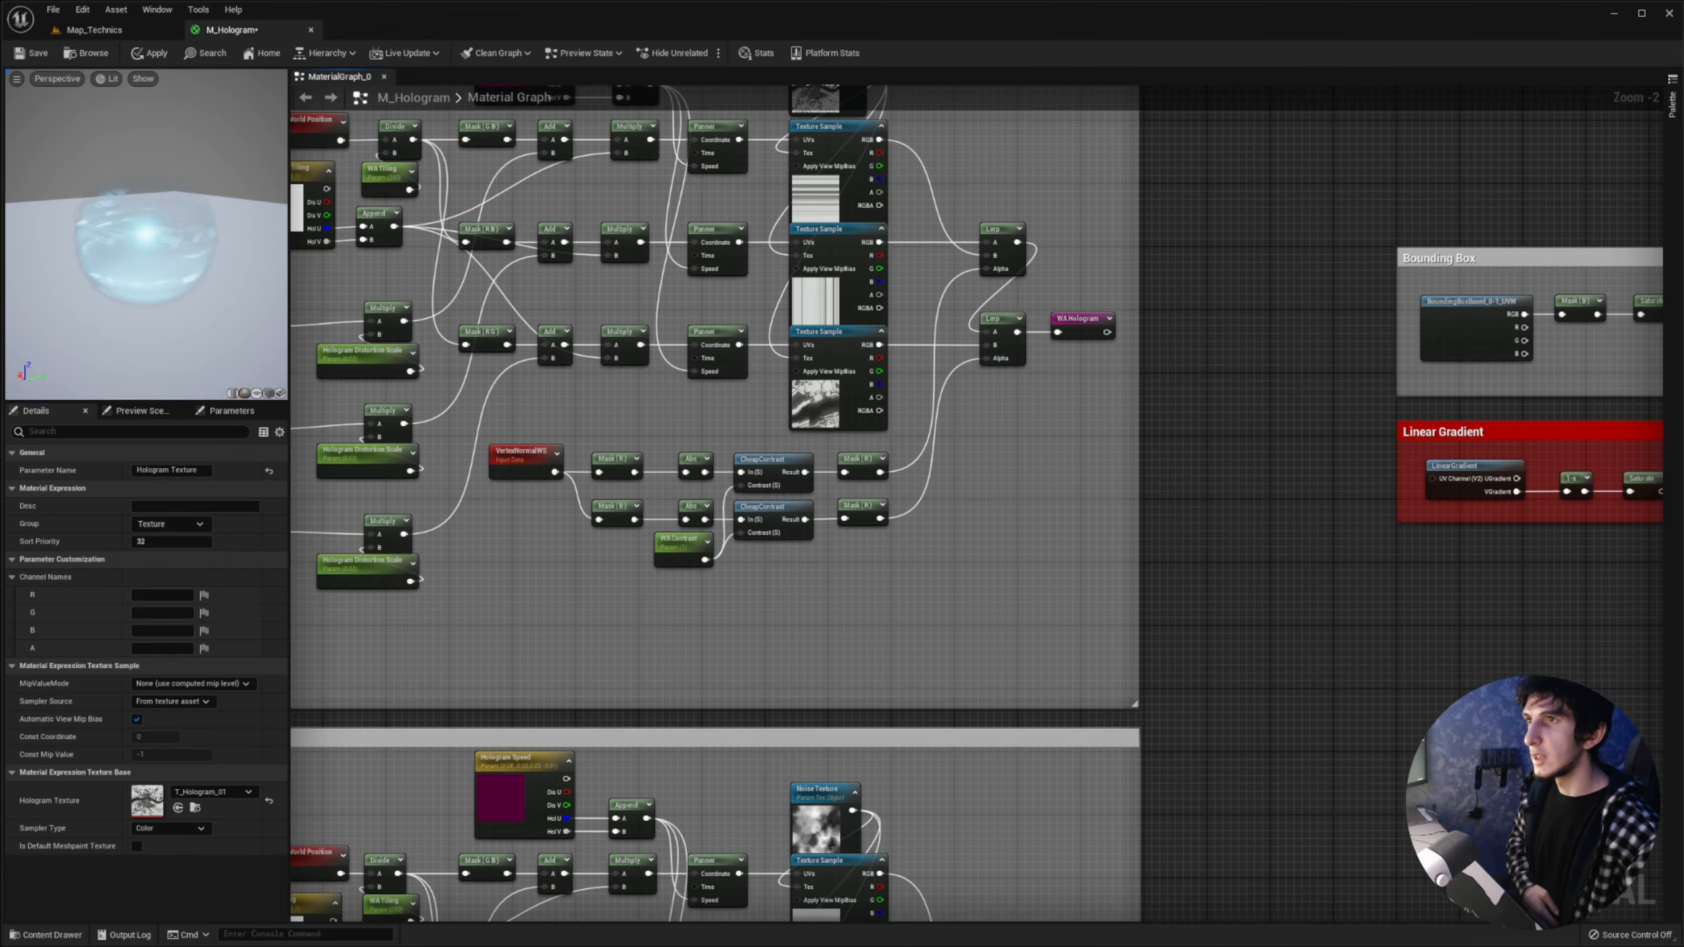
{"action": "right_click_drag", "start_coordinate": [902, 438], "coordinate": [913, 610]}
{"action": "right_click_drag", "start_coordinate": [1276, 434], "coordinate": [1150, 424]}
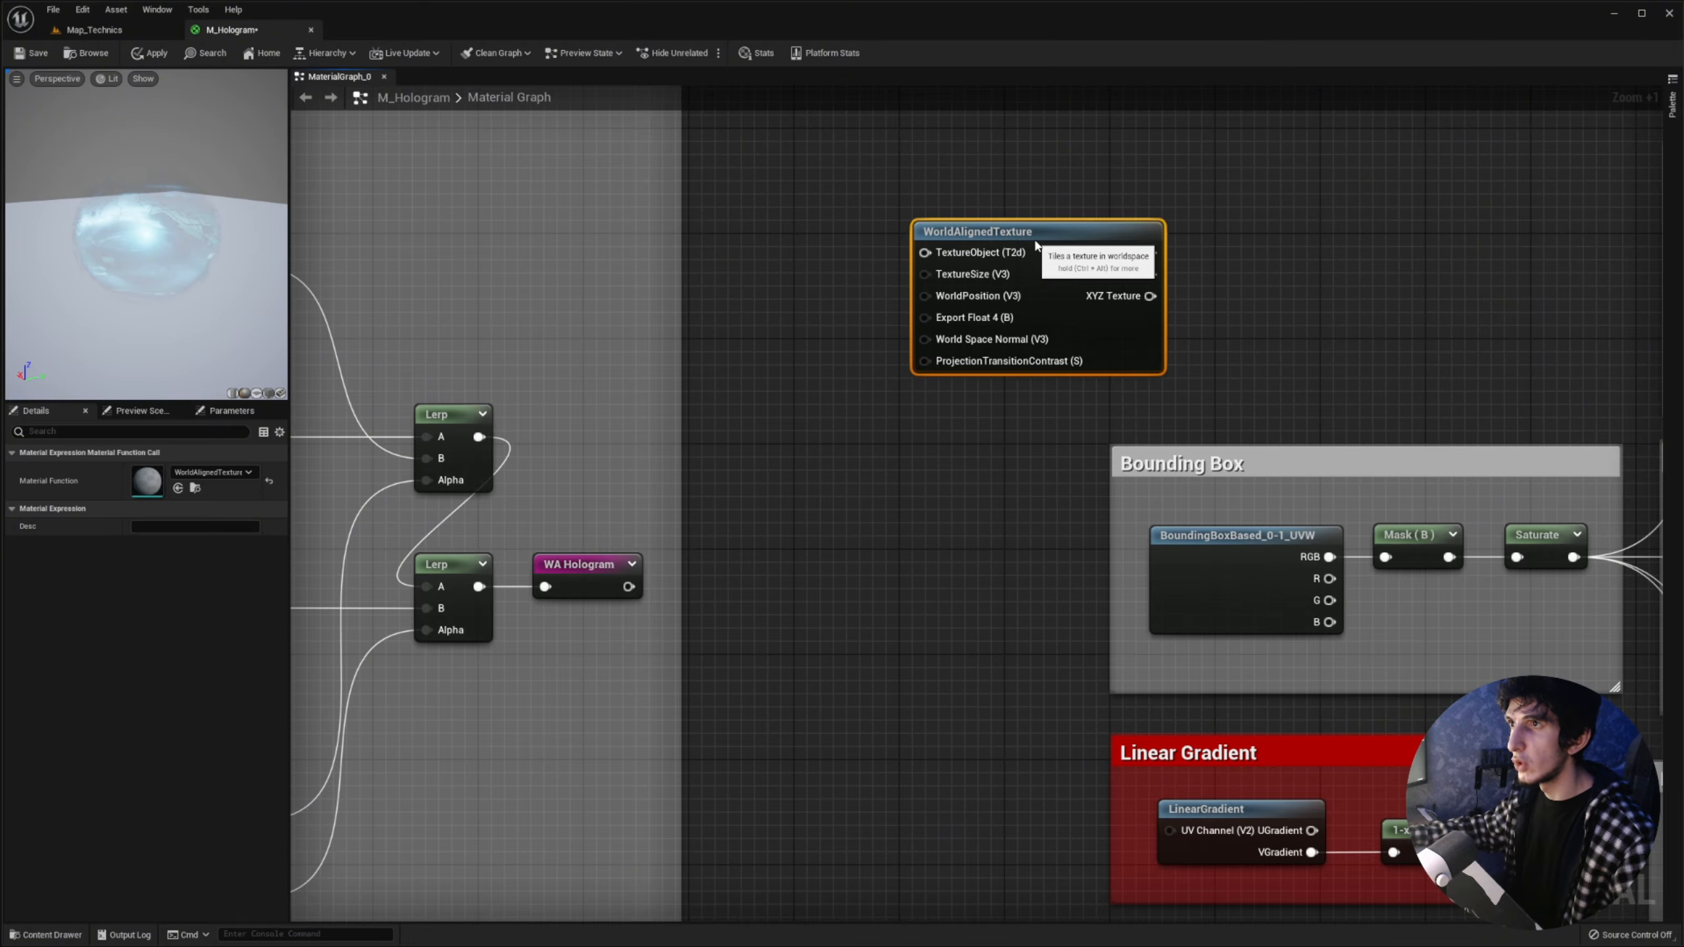
{"action": "left_click_drag", "start_coordinate": [1032, 233], "coordinate": [1008, 250]}
Step: Open the WorldAlignedTexture function, examine its full node network and close it again
{"action": "double_click", "coordinate": [1008, 251]}
{"action": "scroll", "coordinate": [976, 298], "scroll_direction": "down", "scroll_amount": 5}
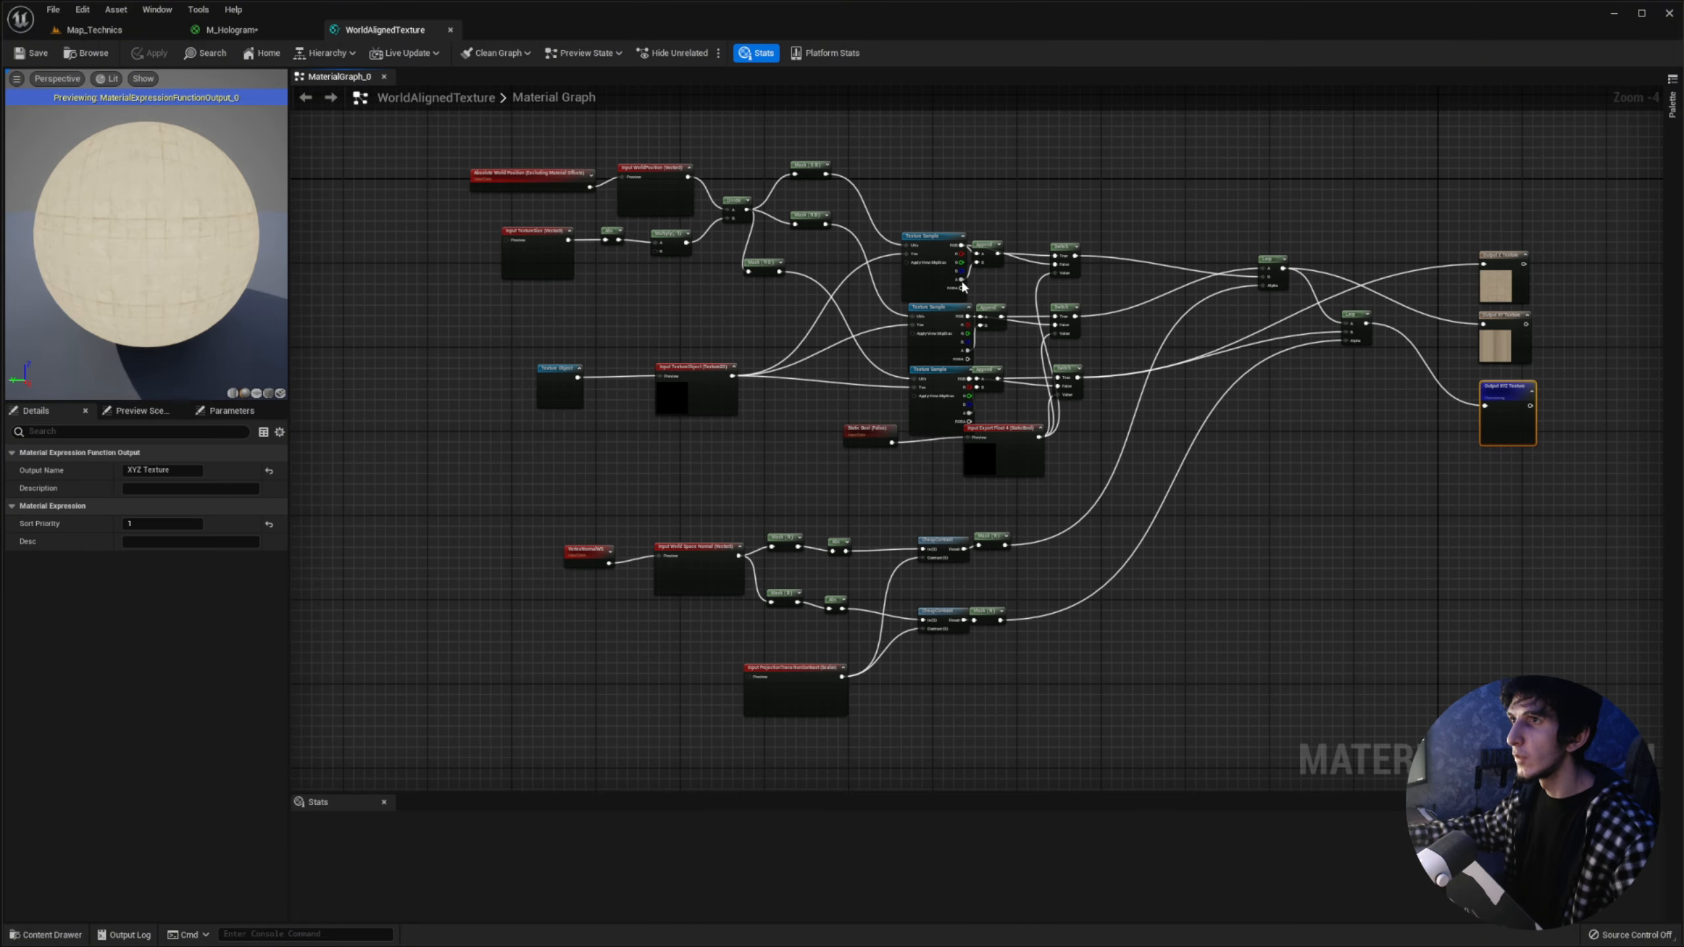
{"action": "left_click_drag", "start_coordinate": [450, 146], "coordinate": [1432, 712]}
{"action": "left_click", "coordinate": [450, 29]}
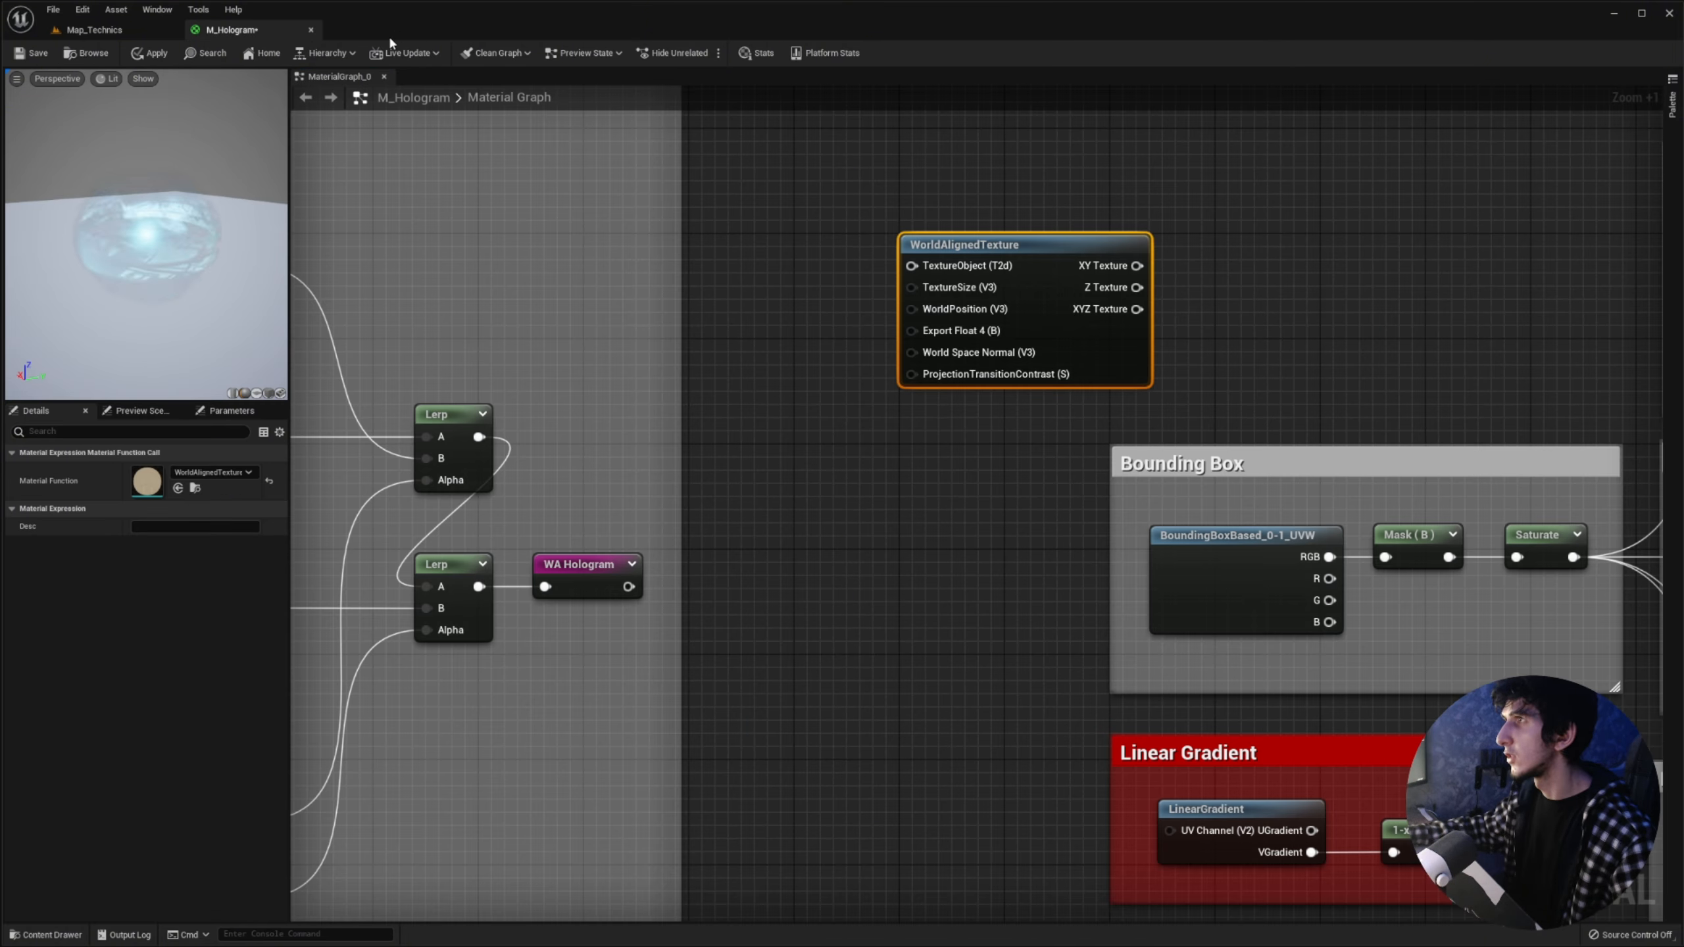
Step: Delete the WorldAlignedTexture node from the M_Hologram graph
{"action": "scroll", "coordinate": [1146, 290], "scroll_direction": "down", "scroll_amount": 4}
{"action": "scroll", "coordinate": [1146, 290], "scroll_direction": "up", "scroll_amount": 5}
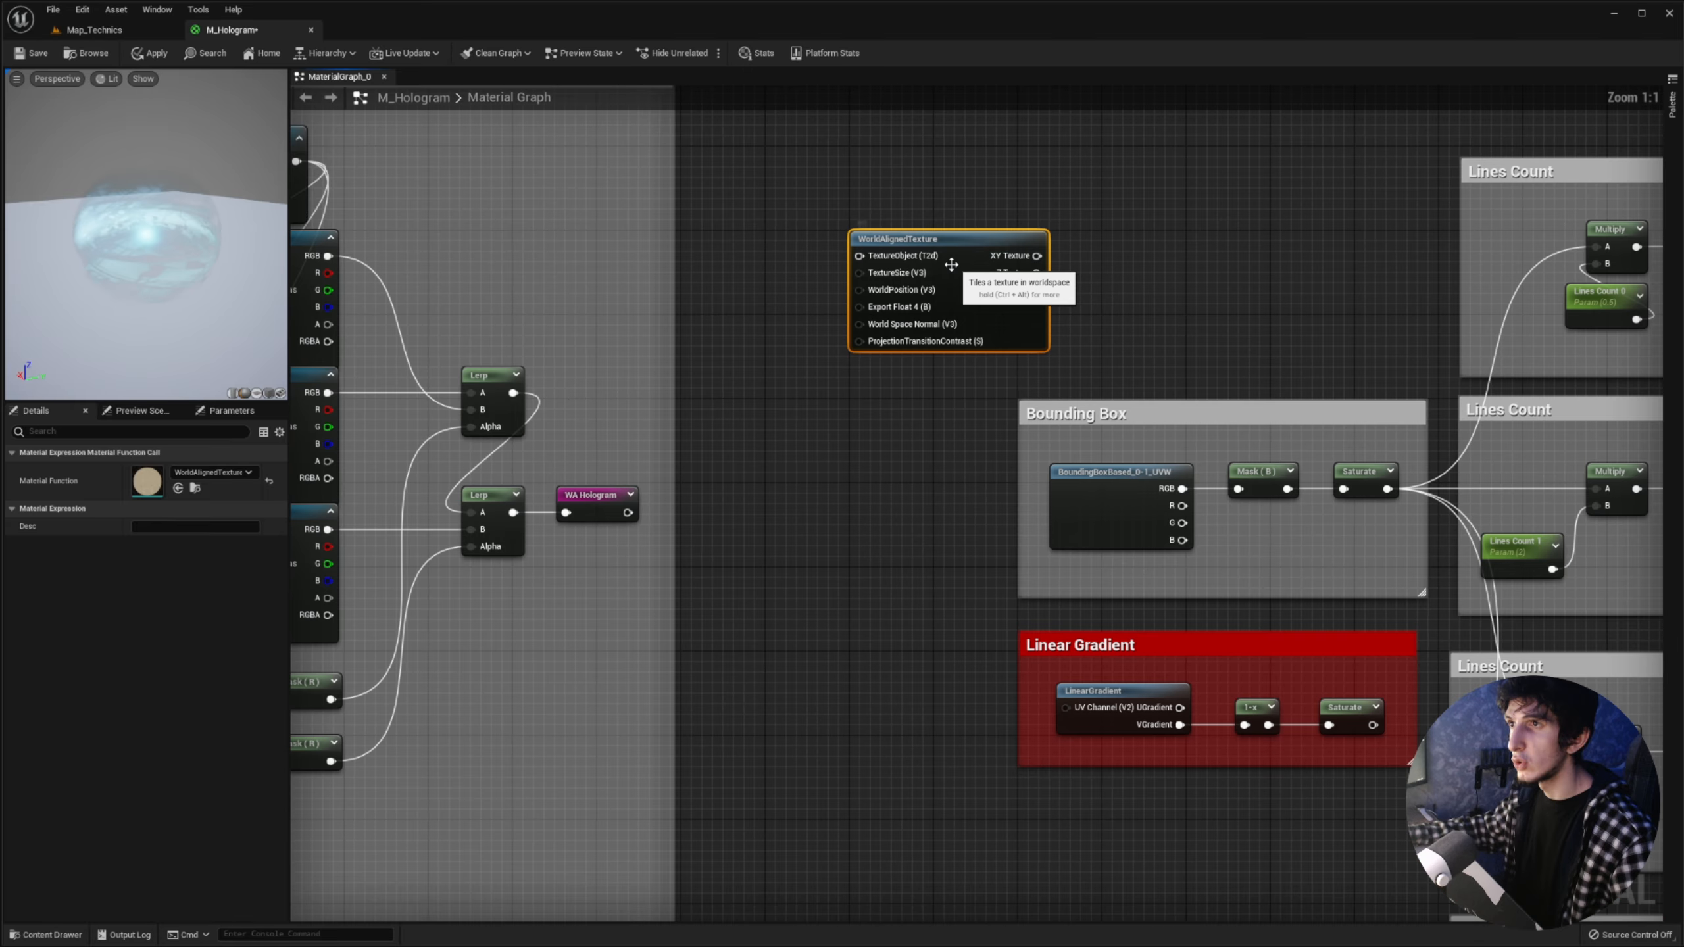
{"action": "key", "text": "Delete"}
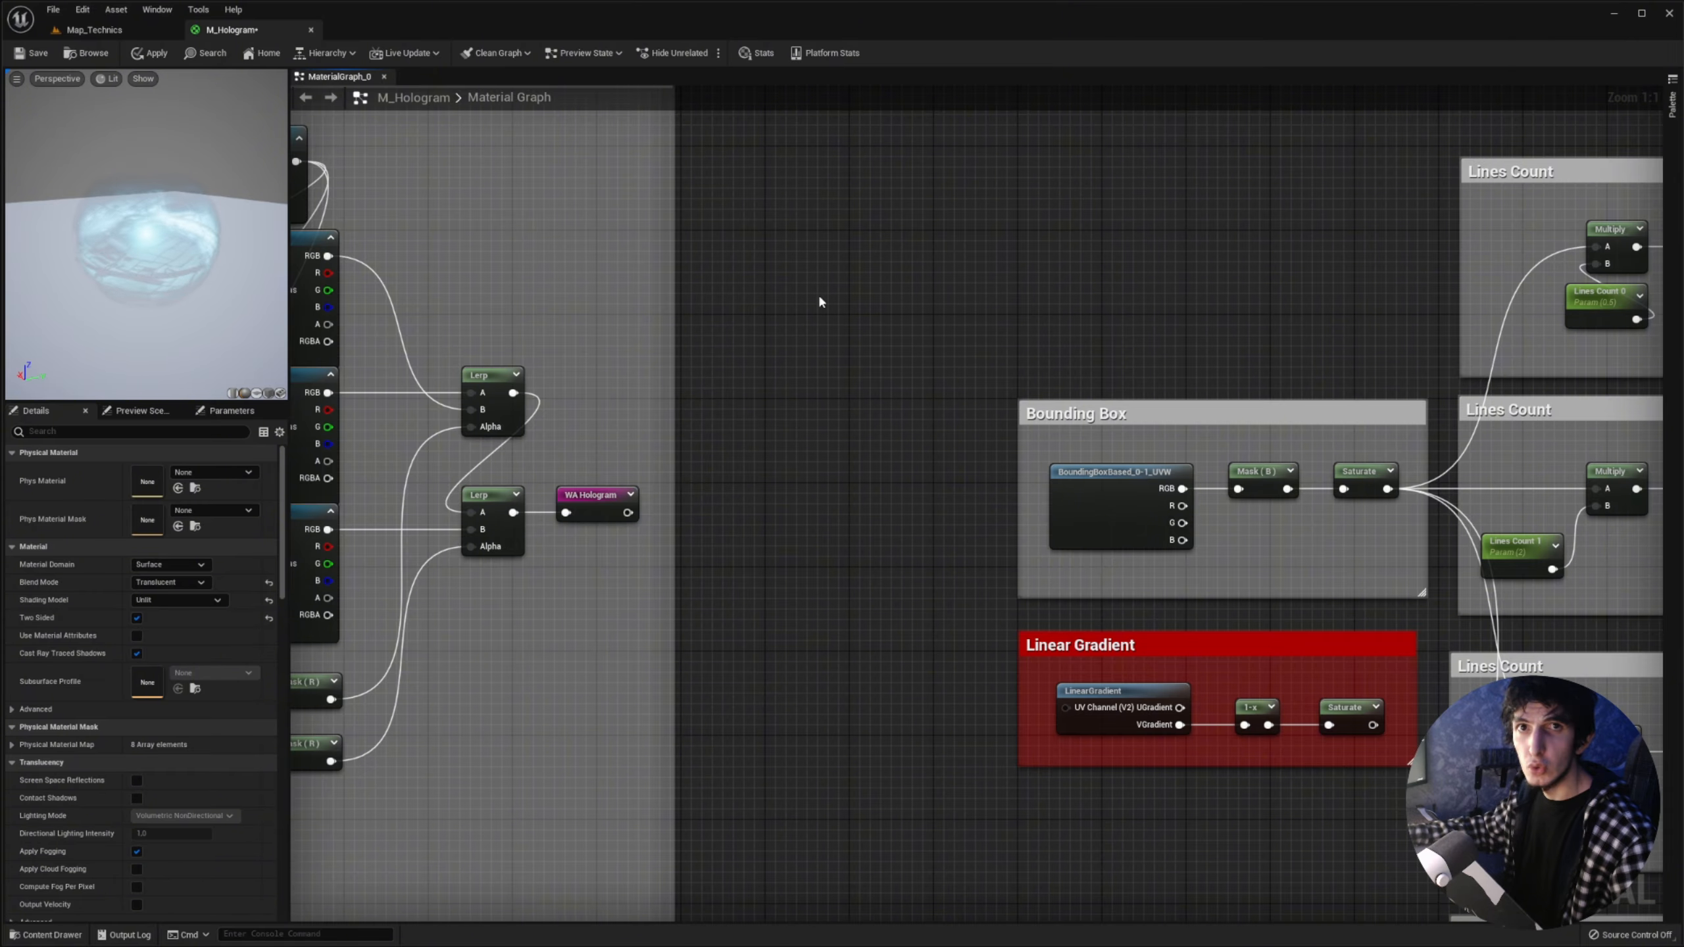
Step: Review the three Texture Samples and the Lerp nodes that blend them into WA Hologram
{"action": "right_click_drag", "start_coordinate": [818, 293], "coordinate": [1132, 249]}
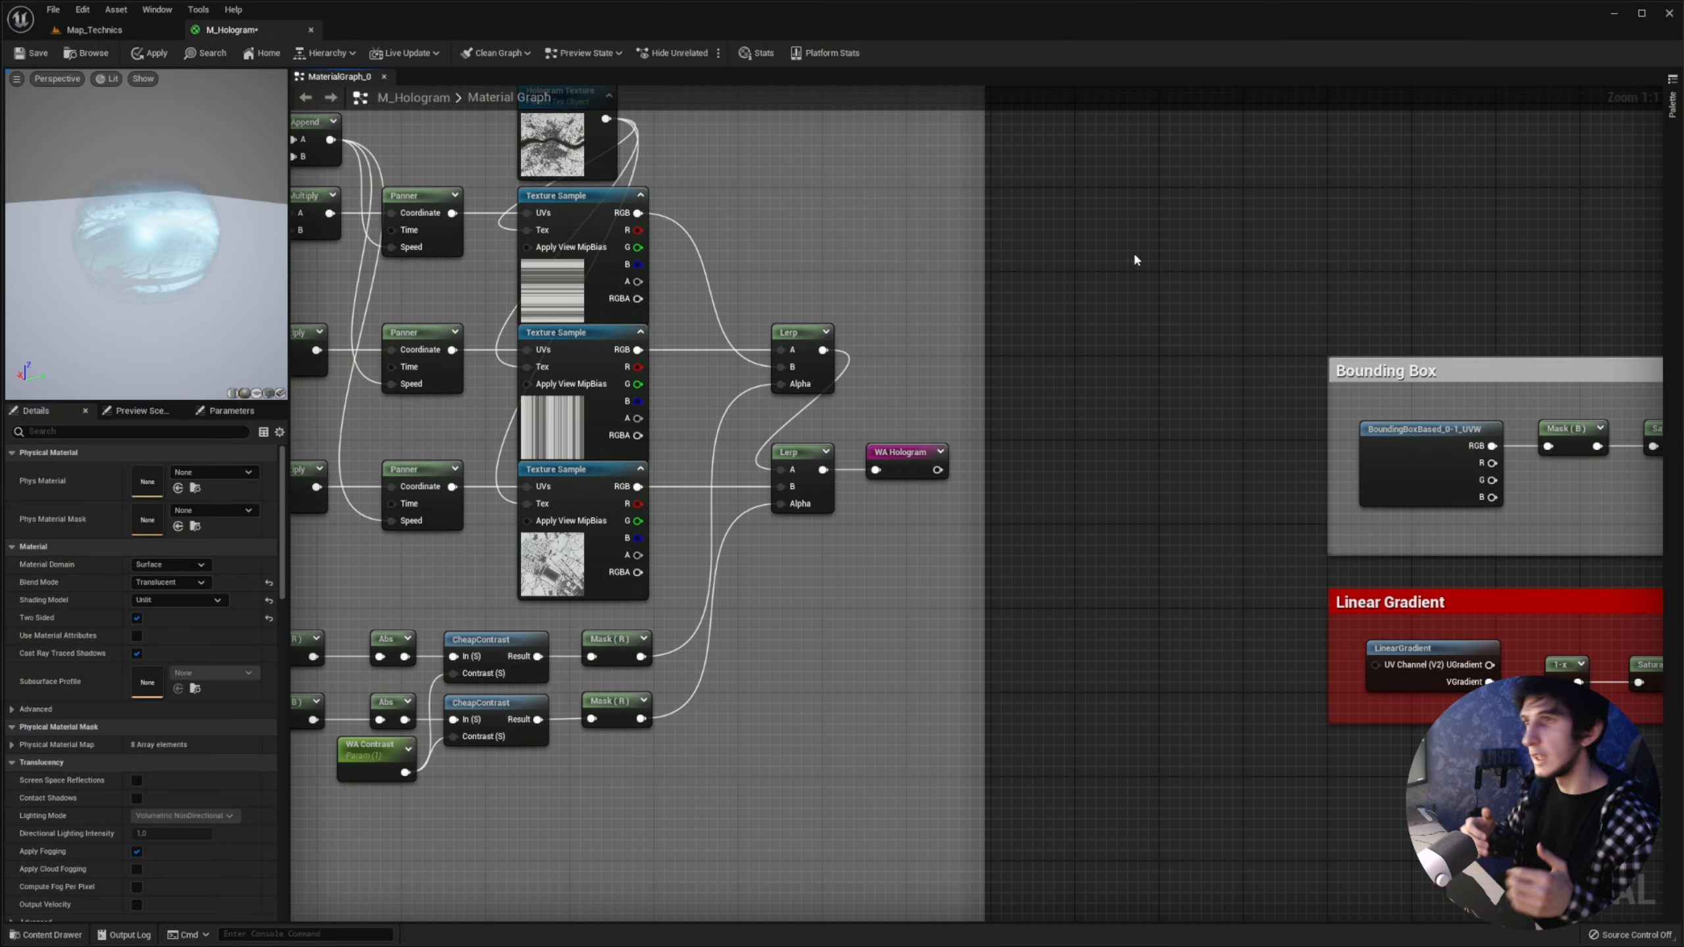
{"action": "right_click_drag", "start_coordinate": [999, 169], "coordinate": [1246, 200]}
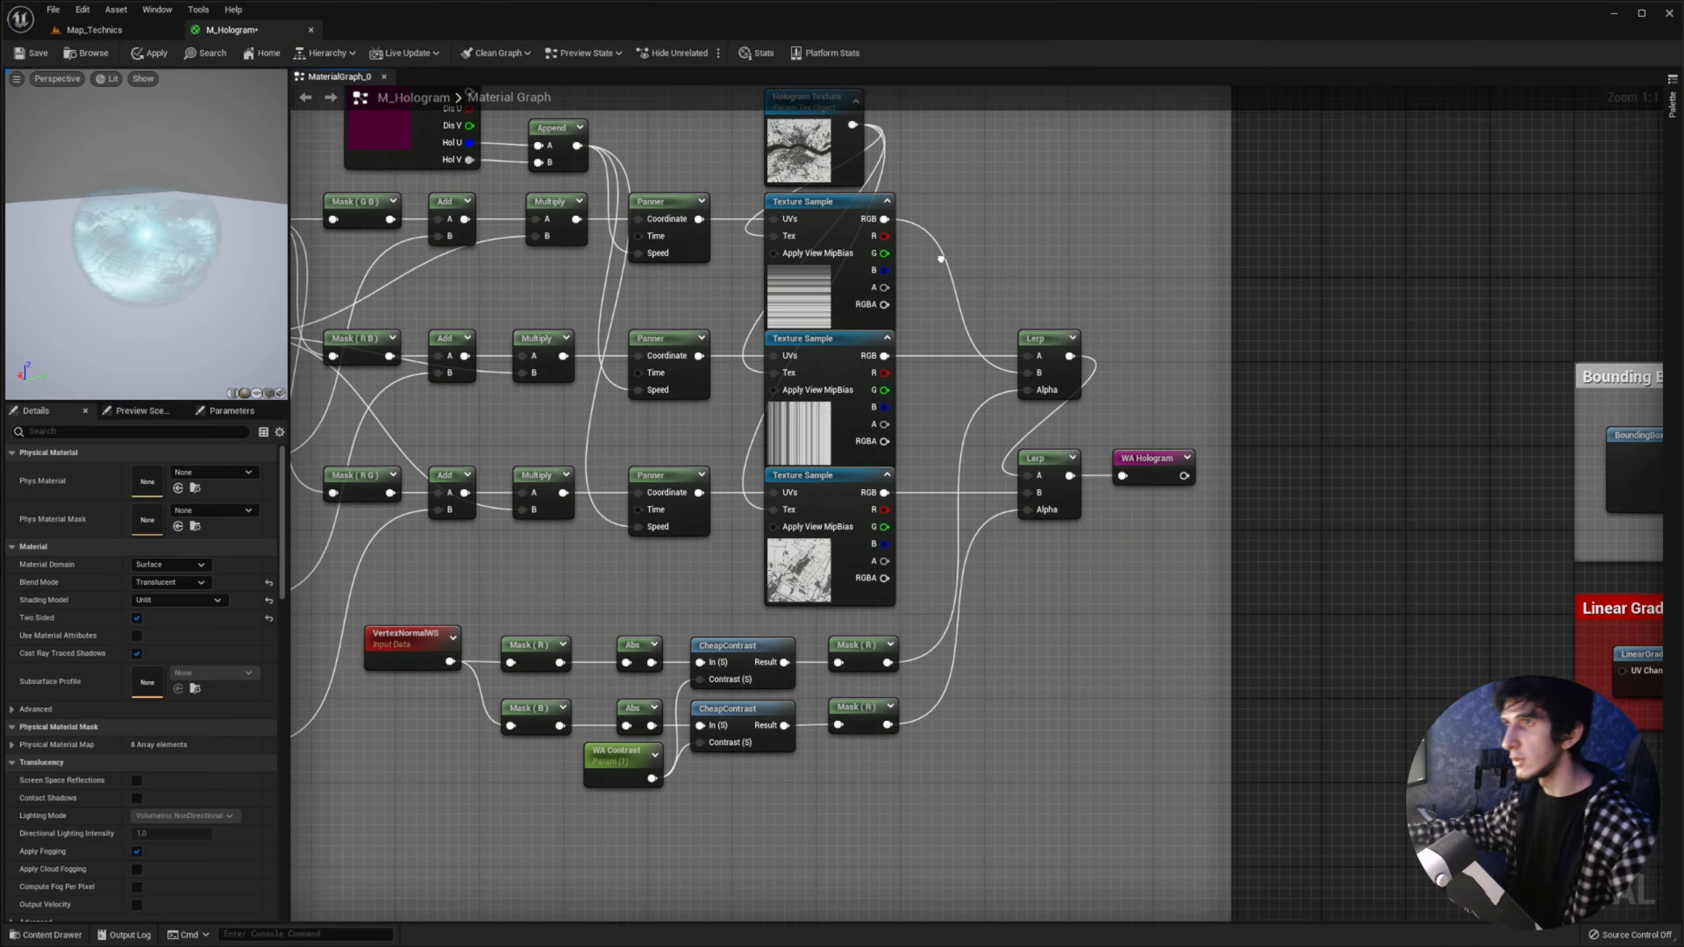
{"action": "scroll", "coordinate": [855, 318], "scroll_direction": "up", "scroll_amount": 4}
{"action": "left_click_drag", "start_coordinate": [1014, 789], "coordinate": [871, 377]}
{"action": "scroll", "coordinate": [870, 376], "scroll_direction": "down", "scroll_amount": 8}
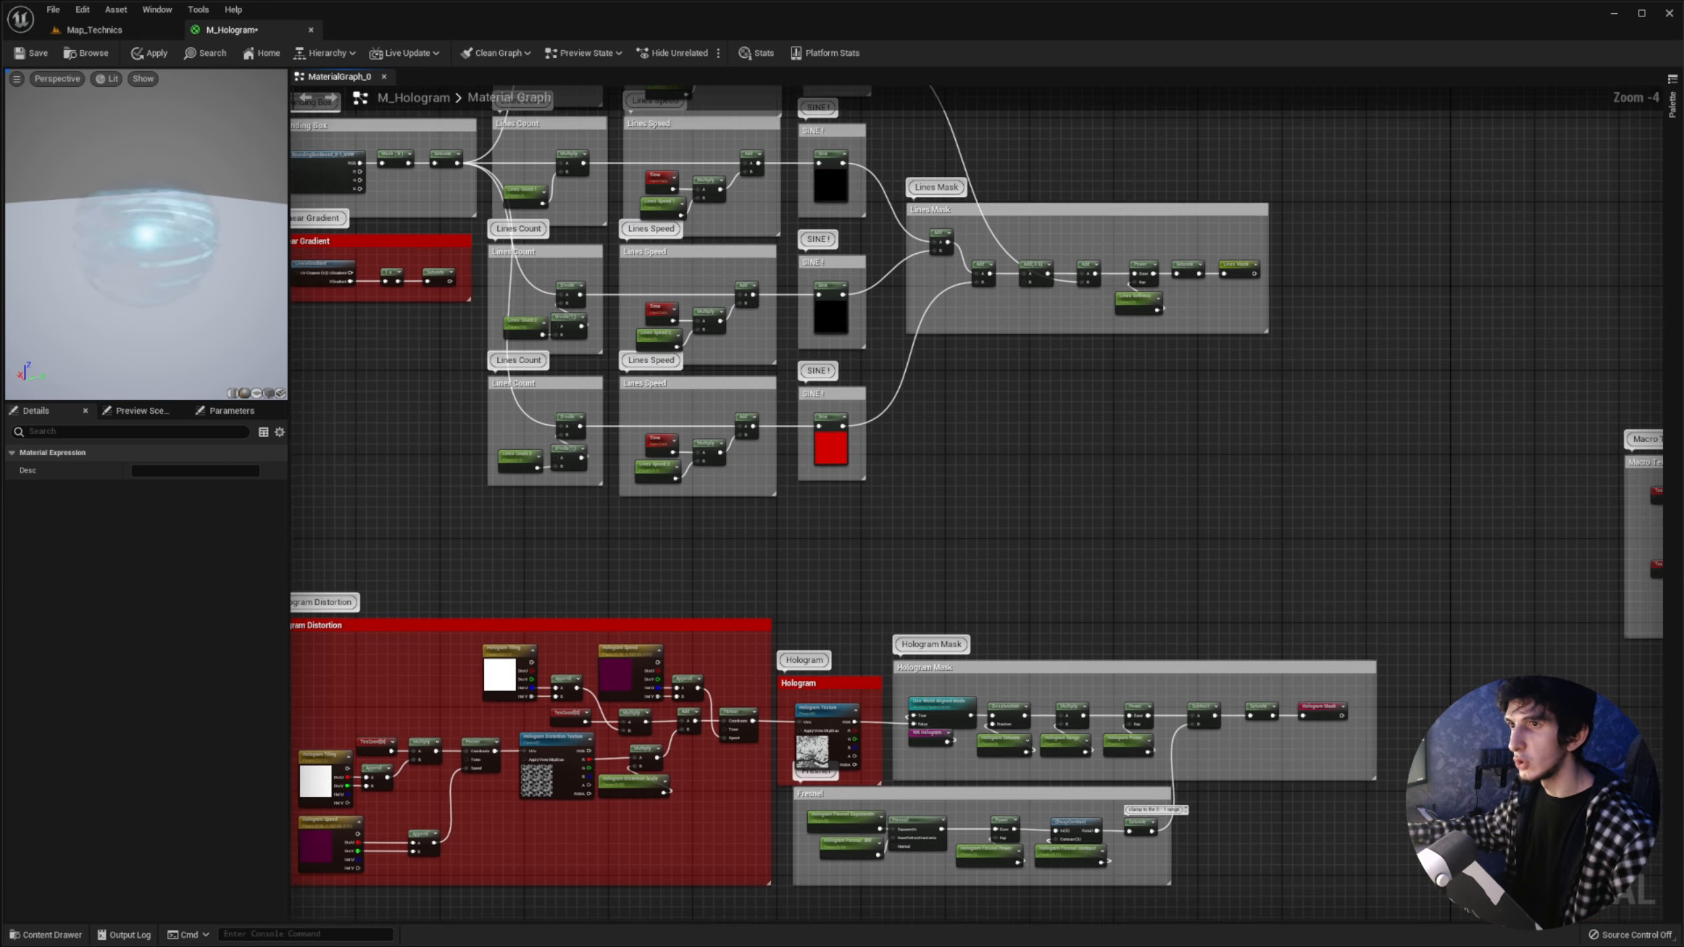
Step: Inspect the regular Hologram Texture sample beside the Hologram Distortion group for comparison with the world-aligned setup
{"action": "right_click_drag", "start_coordinate": [828, 516], "coordinate": [868, 219]}
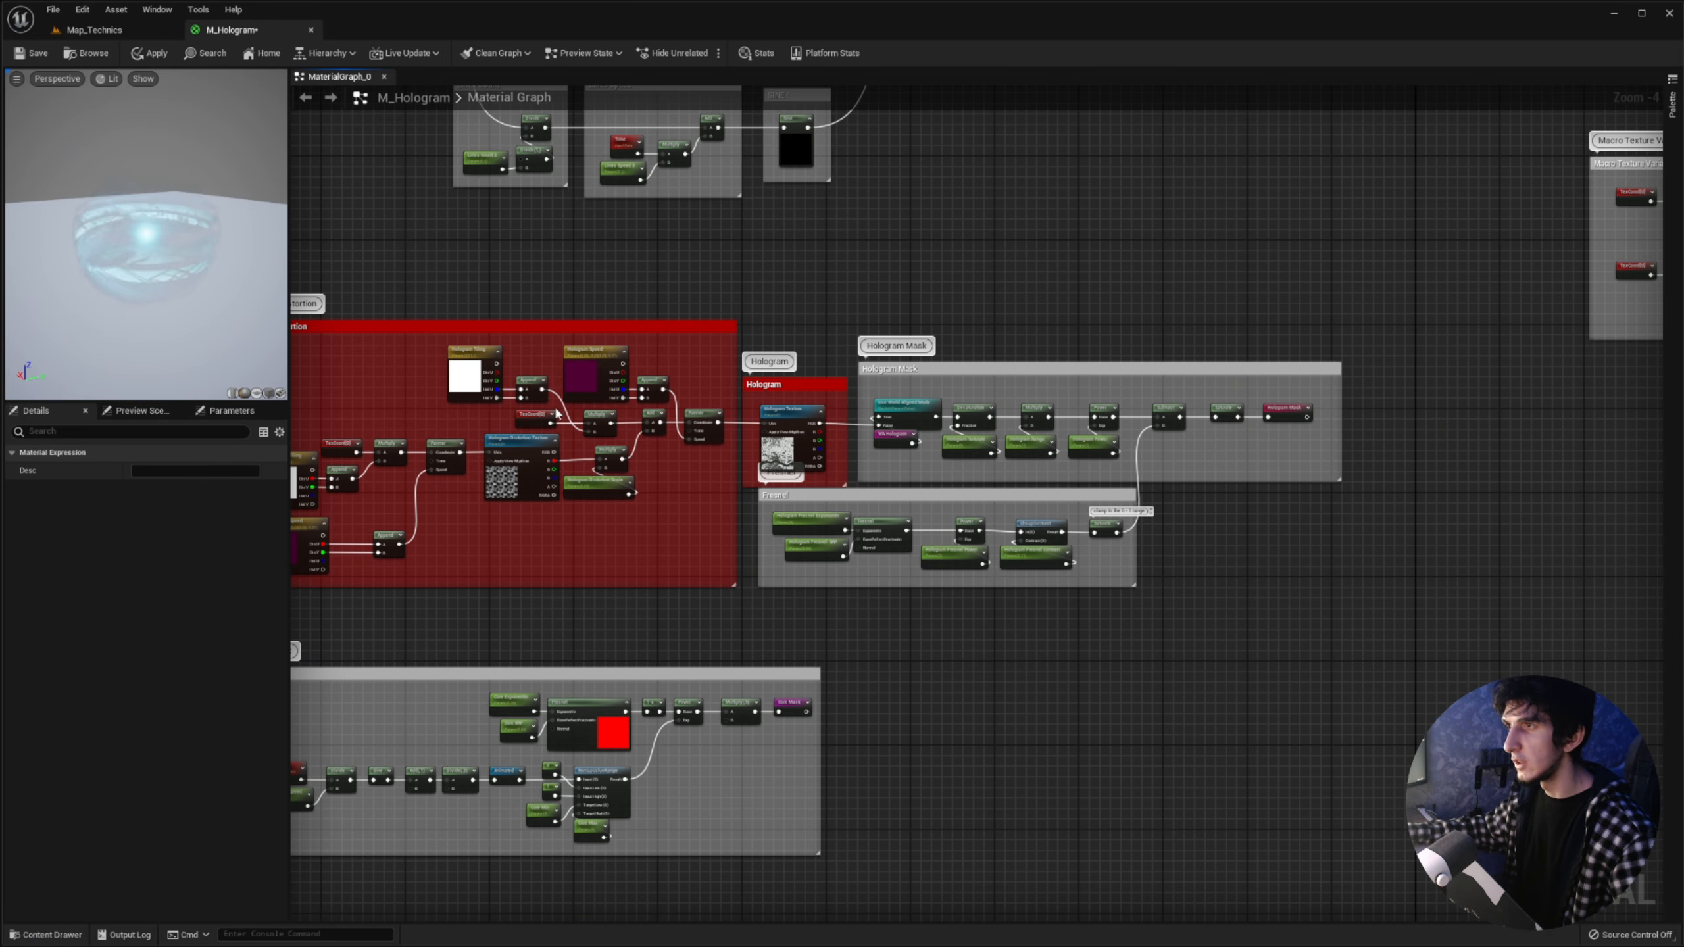
{"action": "scroll", "coordinate": [1040, 426], "scroll_direction": "up", "scroll_amount": 4}
{"action": "left_click", "coordinate": [1021, 416]}
{"action": "scroll", "coordinate": [814, 374], "scroll_direction": "down", "scroll_amount": 6}
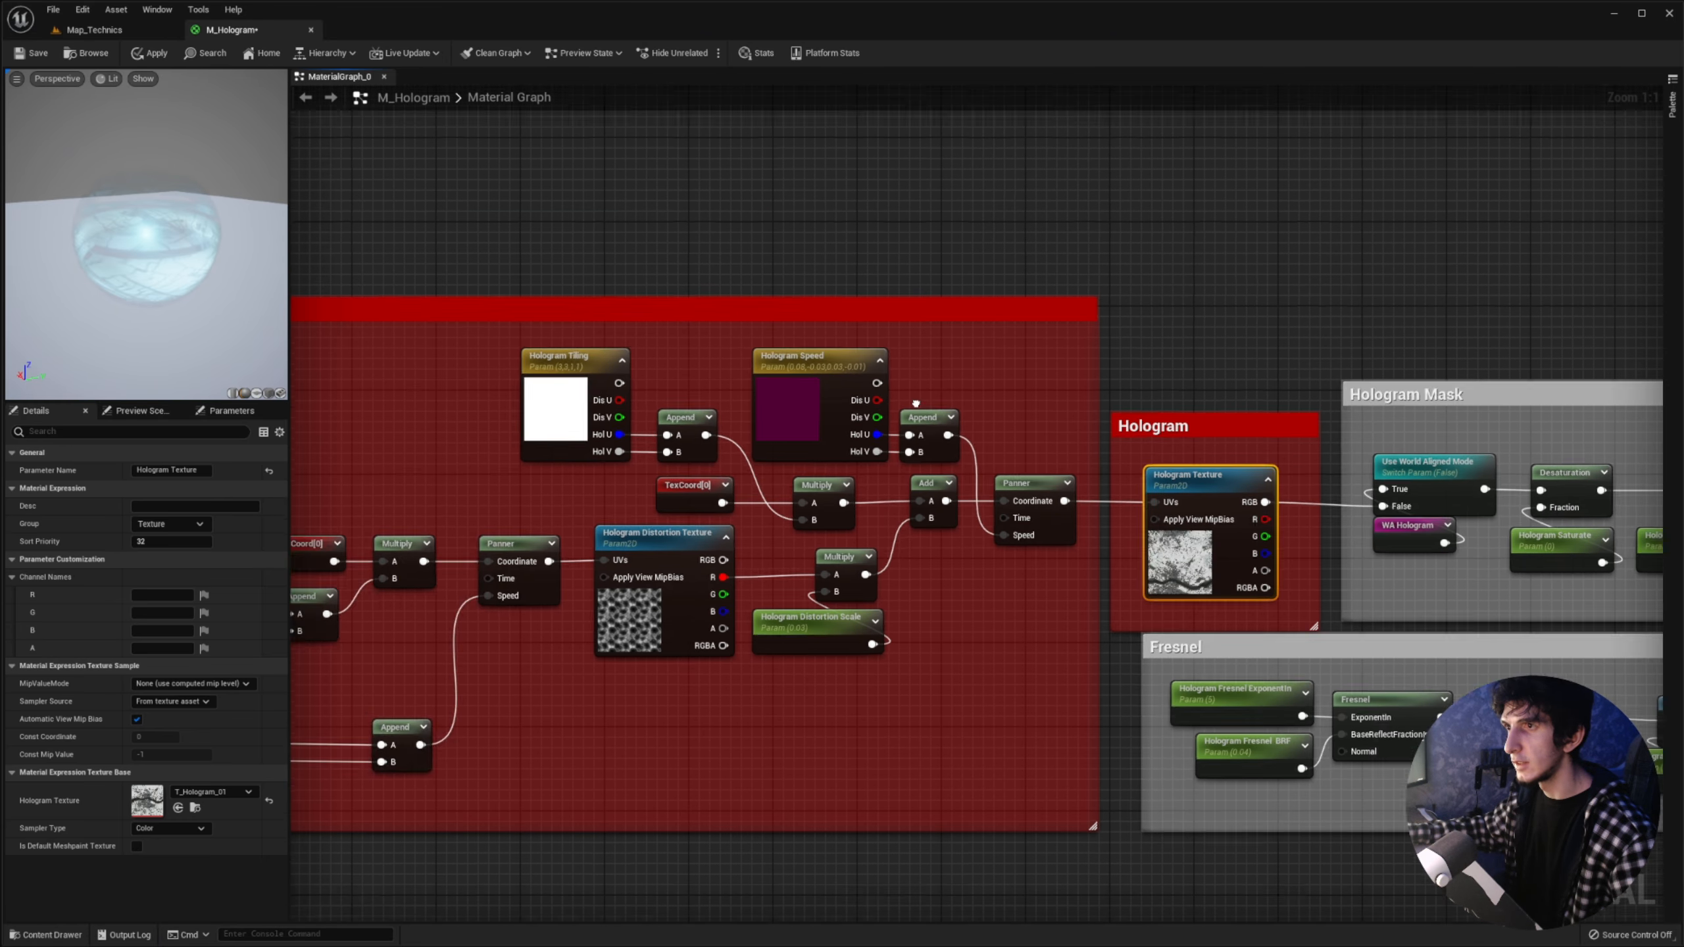
Step: Examine the GB, RB and RG component masks and the Absolute World Position and Divide nodes feeding them
{"action": "scroll", "coordinate": [814, 373], "scroll_direction": "up", "scroll_amount": 10}
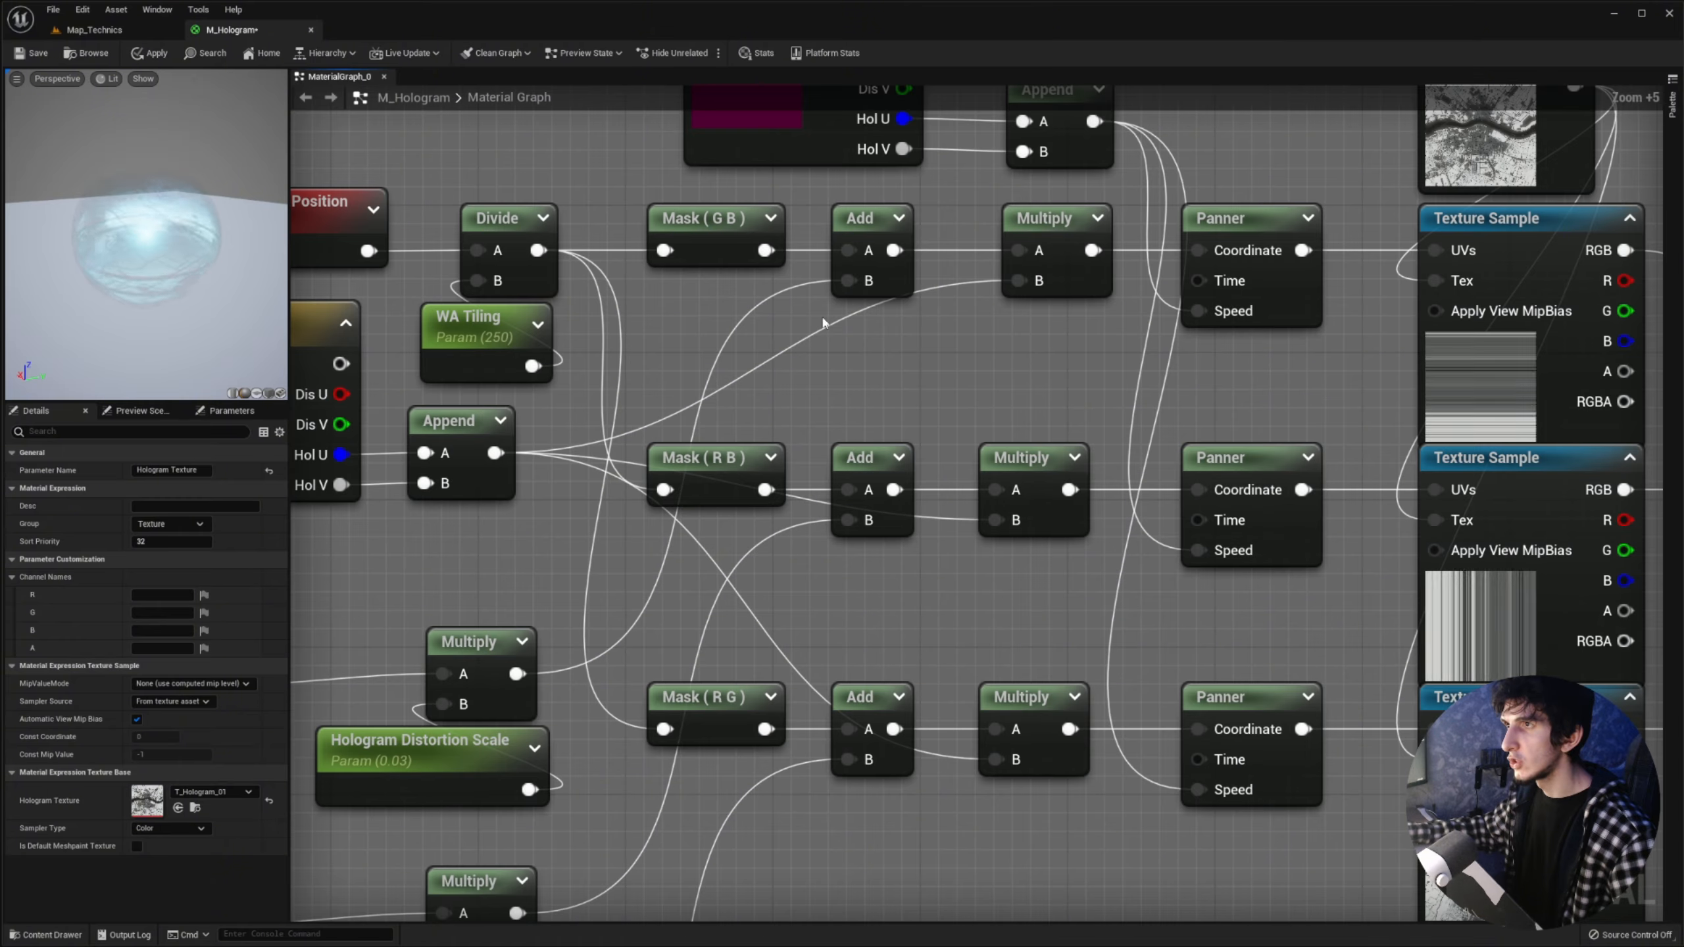
{"action": "left_click_drag", "start_coordinate": [641, 290], "coordinate": [815, 763]}
{"action": "right_click_drag", "start_coordinate": [630, 325], "coordinate": [816, 338]}
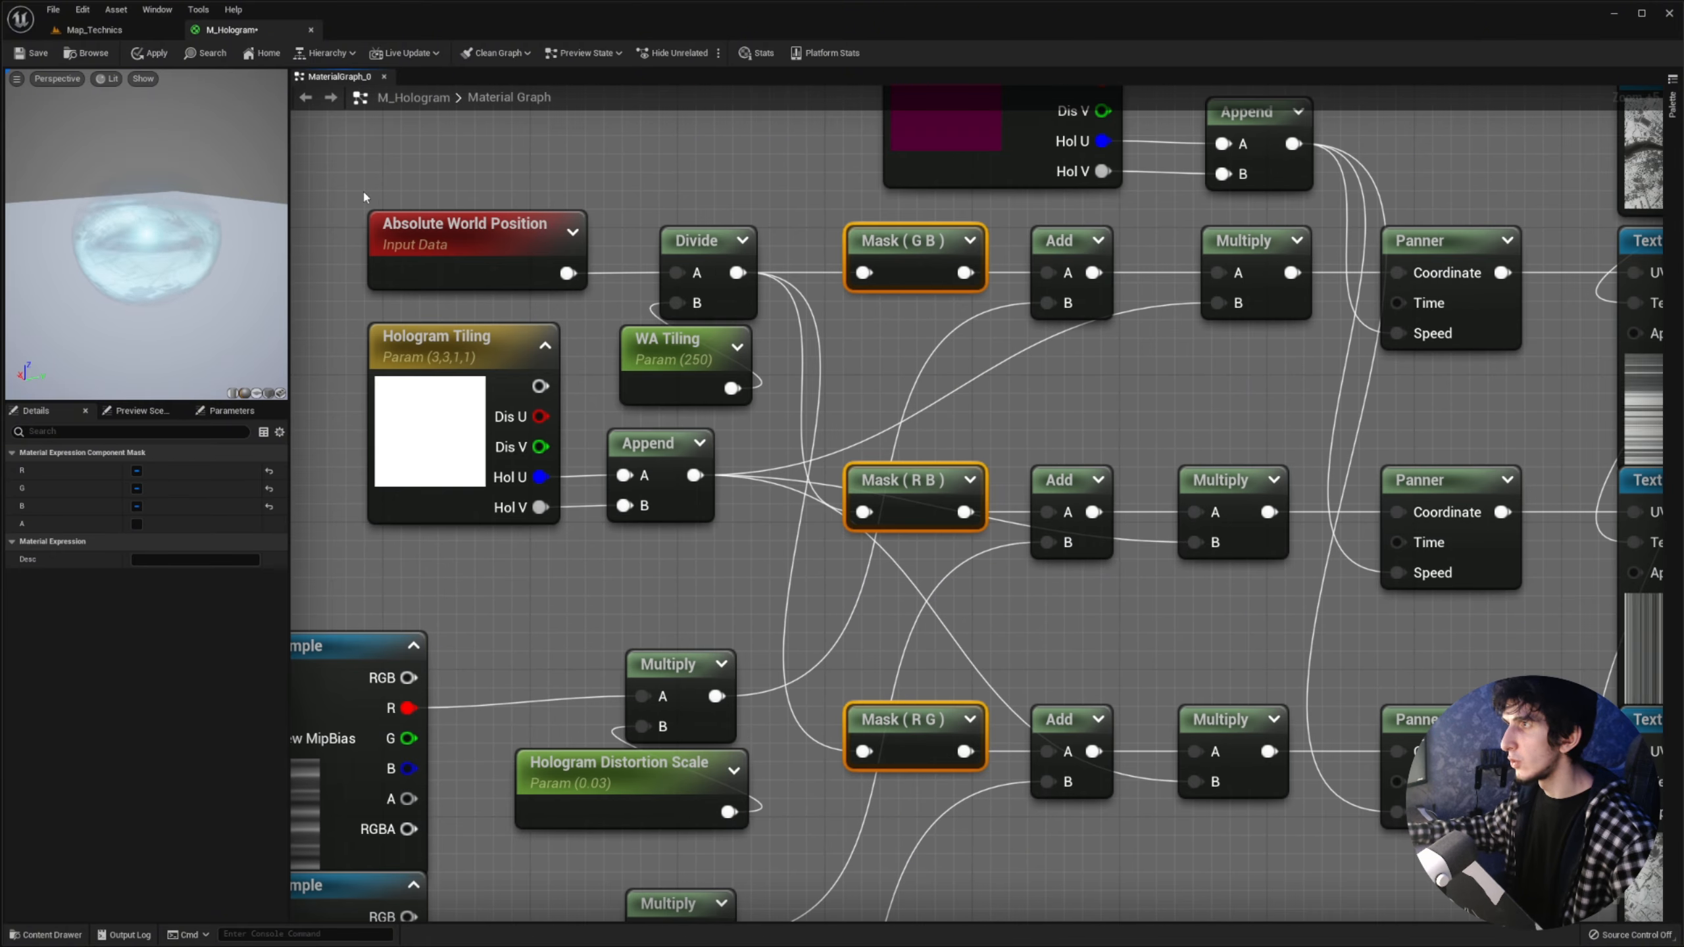
{"action": "left_click_drag", "start_coordinate": [341, 189], "coordinate": [759, 301]}
{"action": "right_click_drag", "start_coordinate": [609, 183], "coordinate": [740, 246]}
Step: Place a TexCoord node above Absolute World Position for comparison and delete it
{"action": "left_click", "coordinate": [598, 180]}
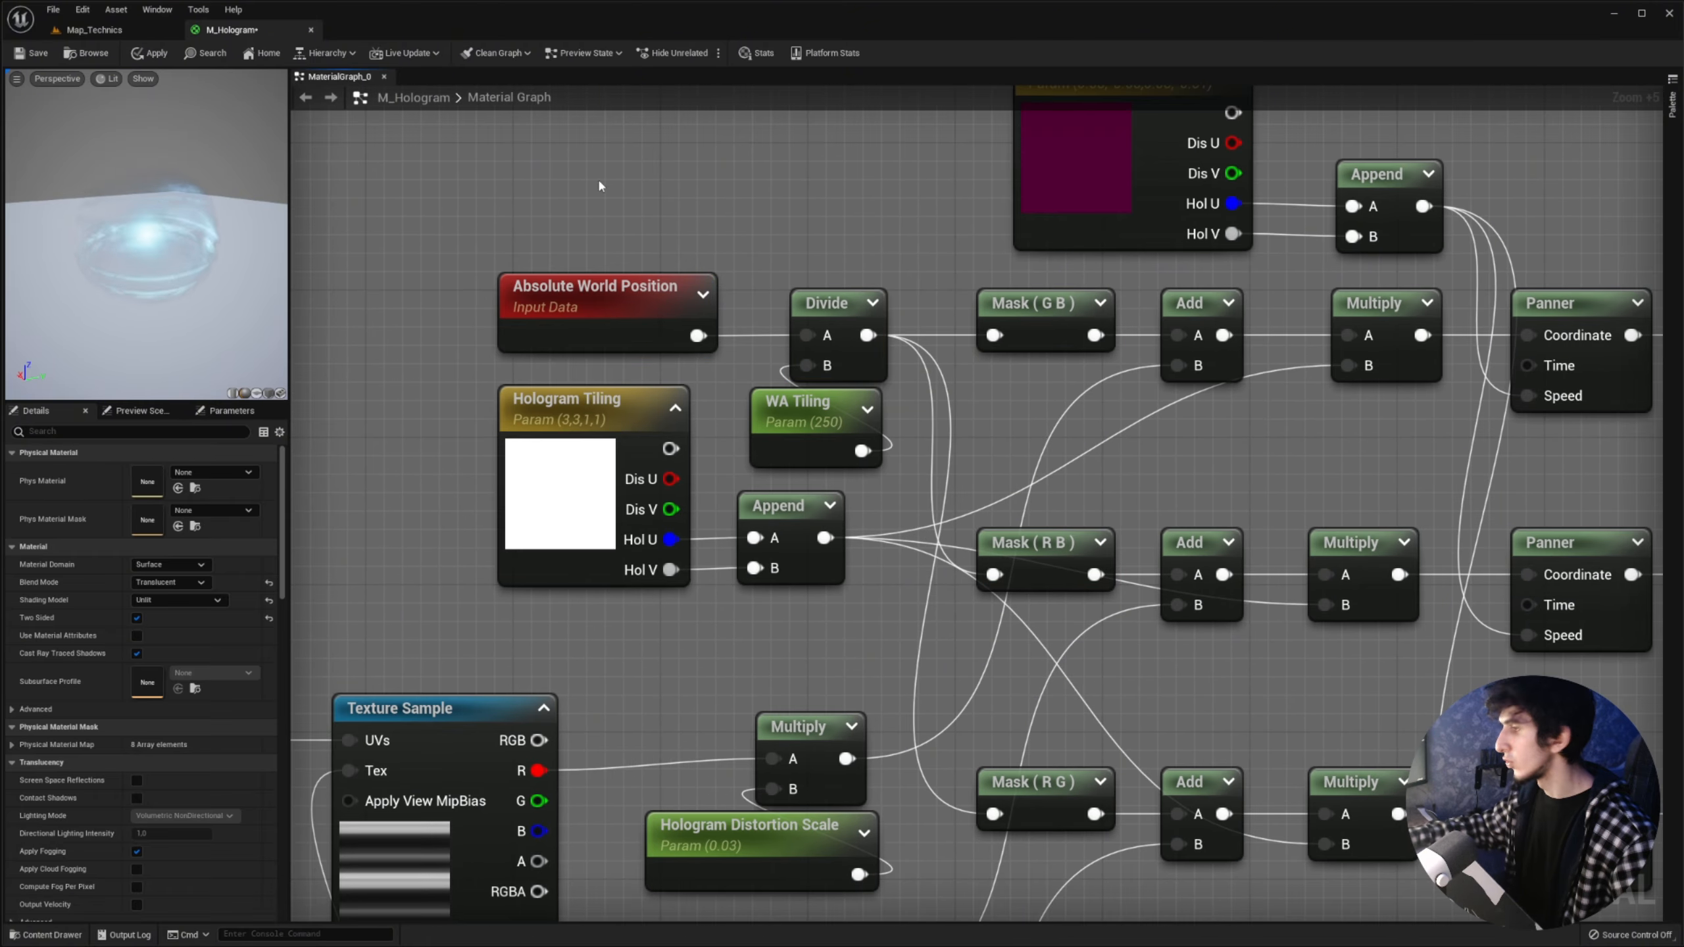
{"action": "key", "text": "u"}
{"action": "left_click", "coordinate": [597, 180]}
{"action": "mouse_move", "coordinate": [615, 198]}
{"action": "left_mouse_down"}
{"action": "mouse_move", "coordinate": [646, 214]}
{"action": "mouse_move", "coordinate": [622, 230]}
{"action": "left_mouse_up"}
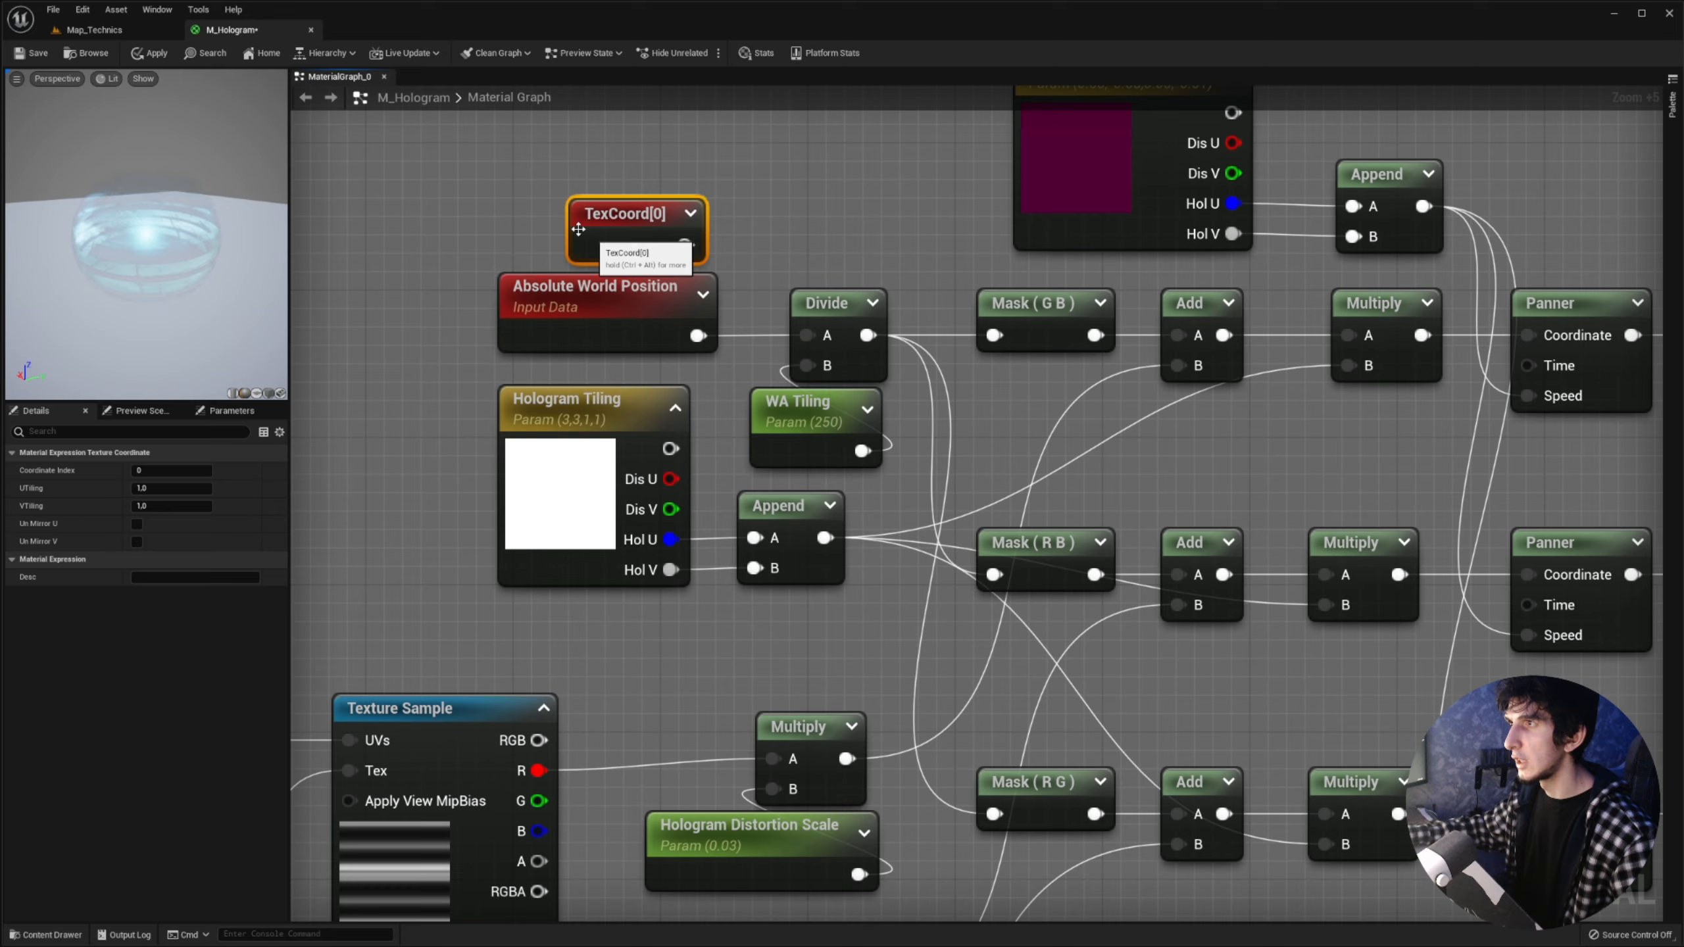
{"action": "key", "text": "Delete"}
Step: Trace Absolute World Position through the WA Tiling Divide to the three masks, checking the RG mask's channel settings
{"action": "left_click", "coordinate": [611, 284]}
{"action": "right_click_drag", "start_coordinate": [1122, 371], "coordinate": [871, 346]}
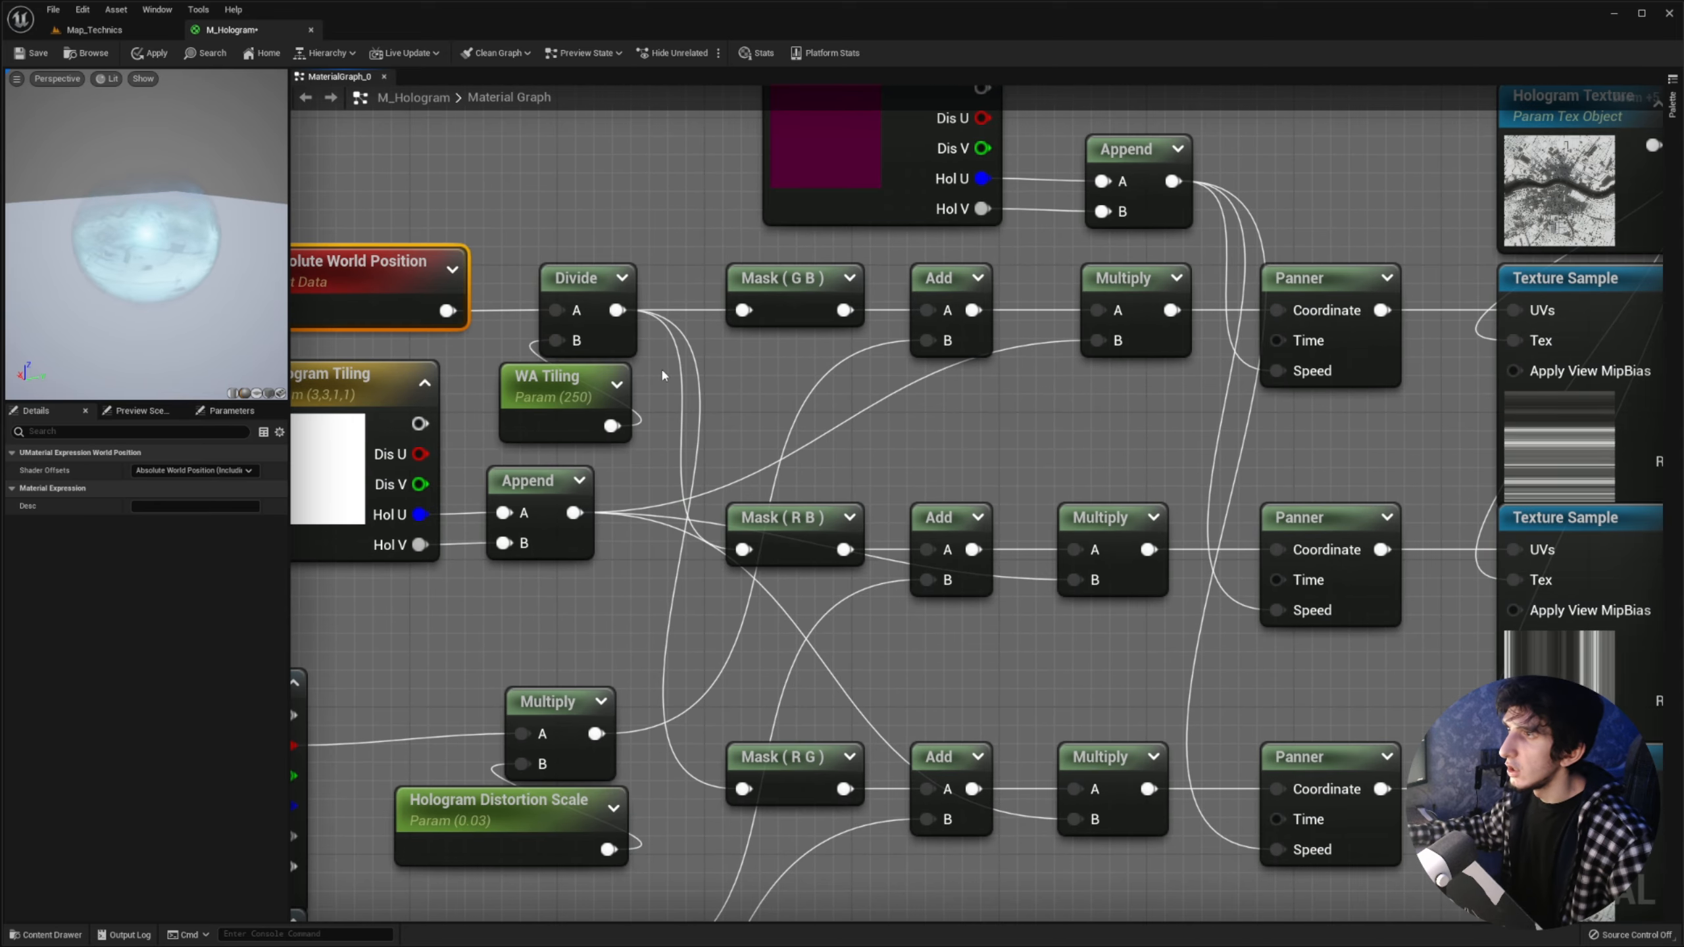
{"action": "scroll", "coordinate": [653, 331], "scroll_direction": "down", "scroll_amount": 2}
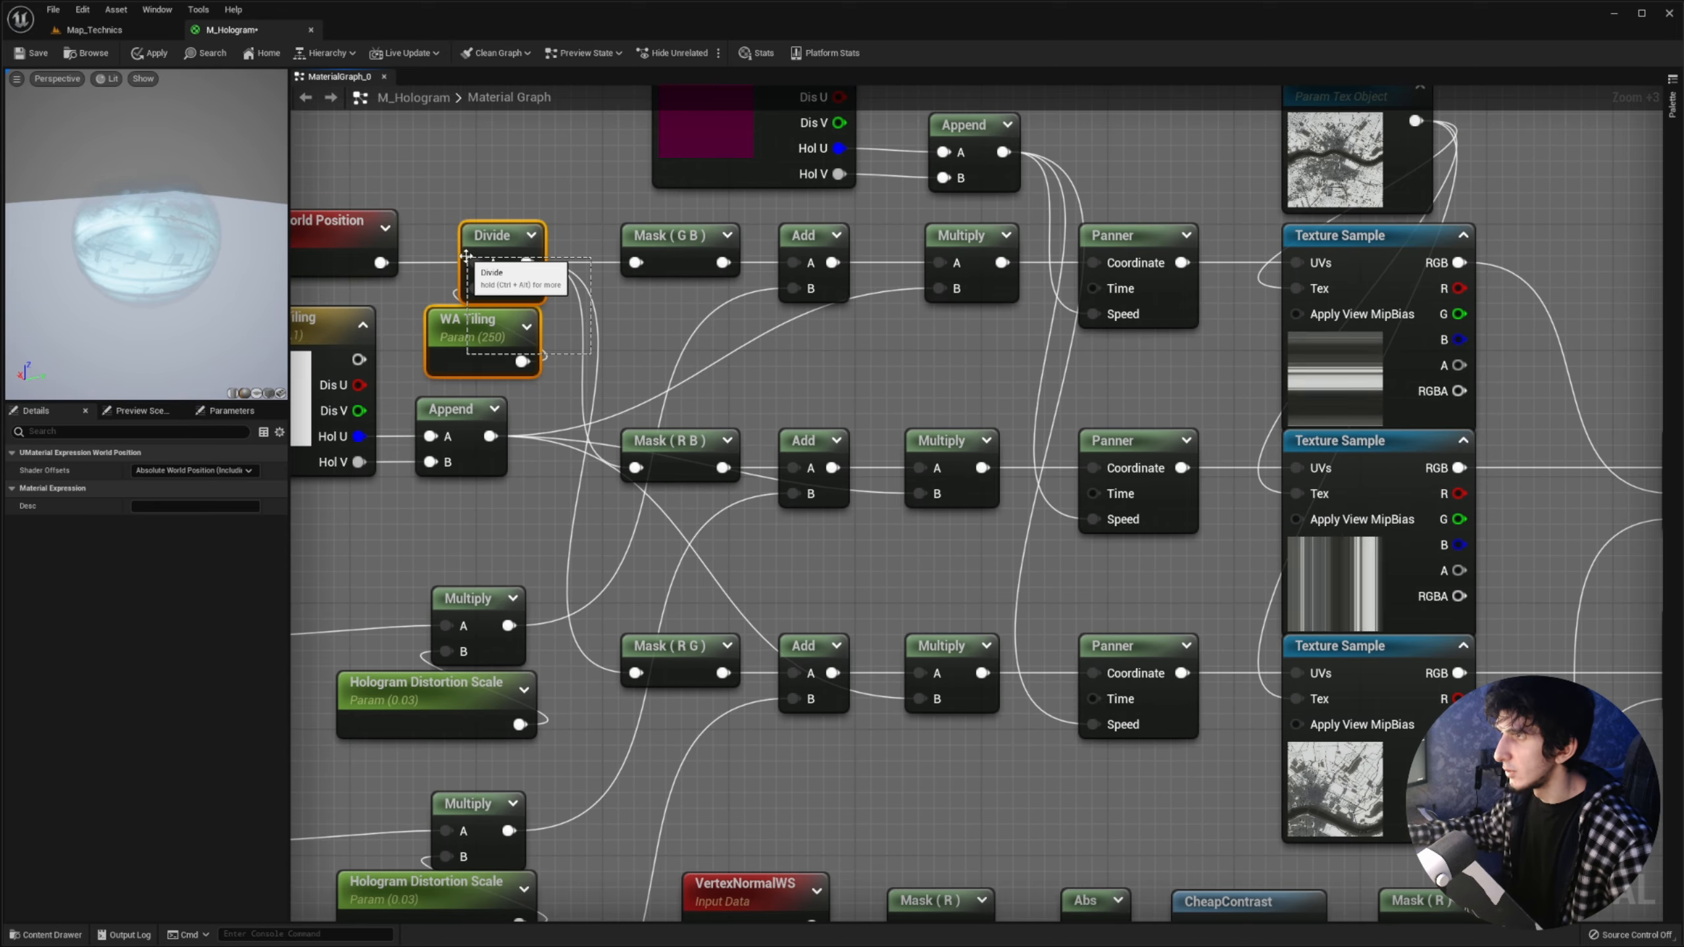
{"action": "left_click_drag", "start_coordinate": [598, 205], "coordinate": [751, 702]}
{"action": "left_click_drag", "start_coordinate": [682, 590], "coordinate": [689, 678]}
Step: Review the world-aligned distortion nodes, from the tiling and speed parameters through the Panners to the distortion Texture Samples
{"action": "scroll", "coordinate": [855, 530], "scroll_direction": "down", "scroll_amount": 4}
{"action": "right_click_drag", "start_coordinate": [853, 530], "coordinate": [1056, 344]}
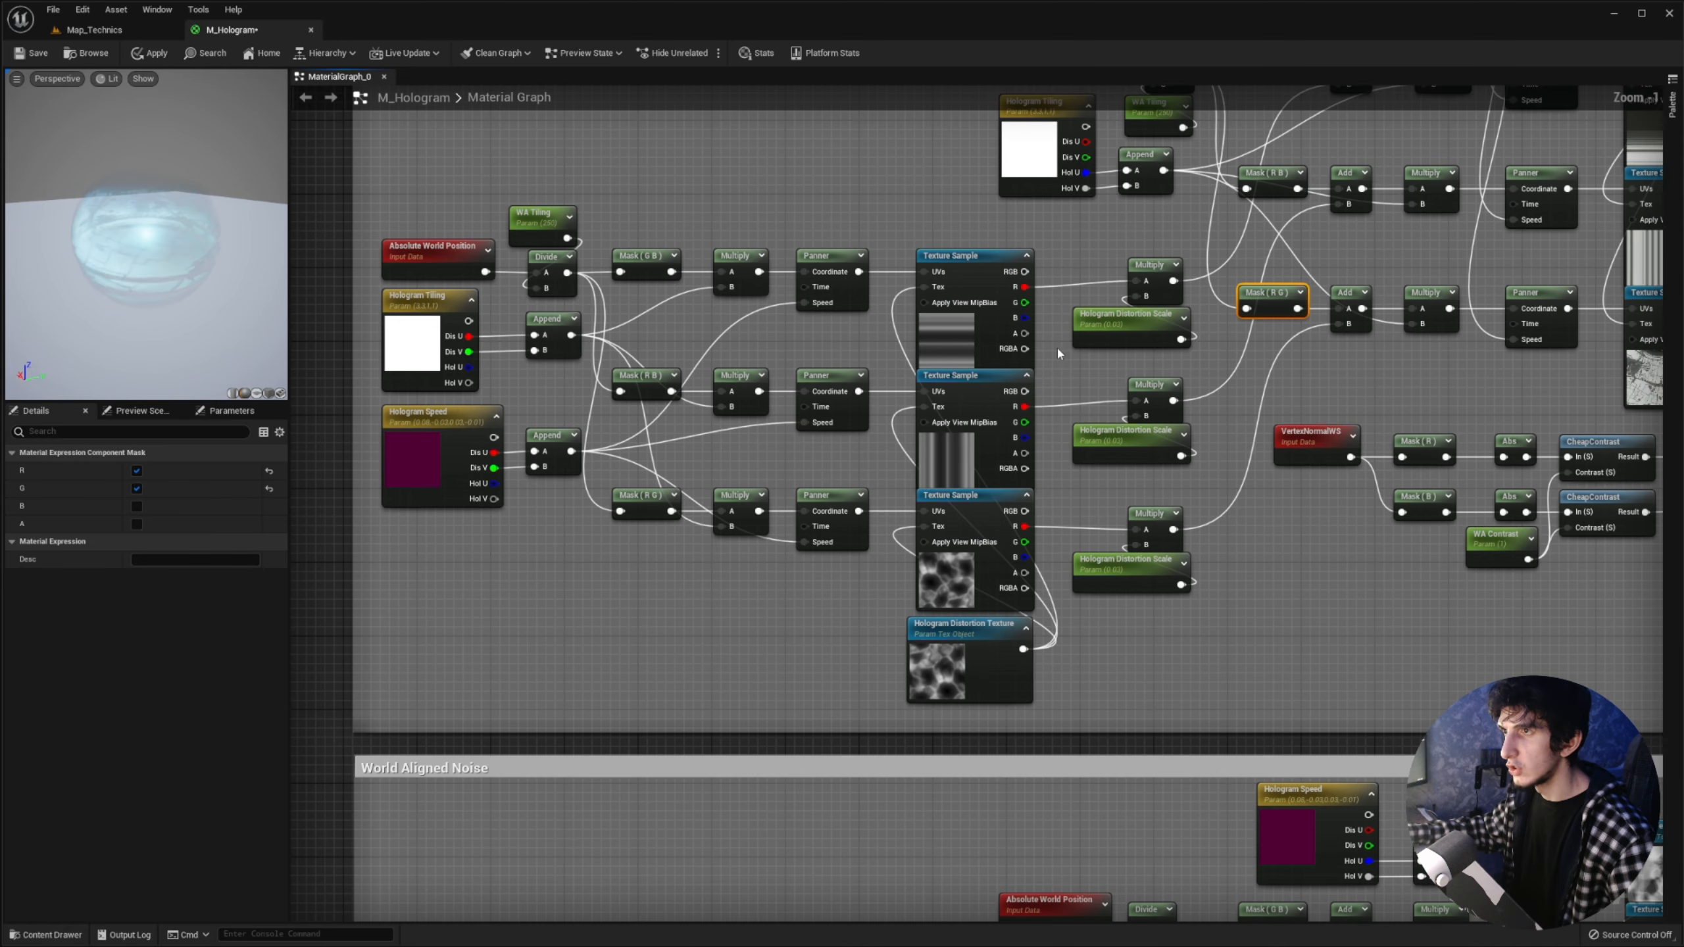
{"action": "right_click_drag", "start_coordinate": [930, 313], "coordinate": [980, 409]}
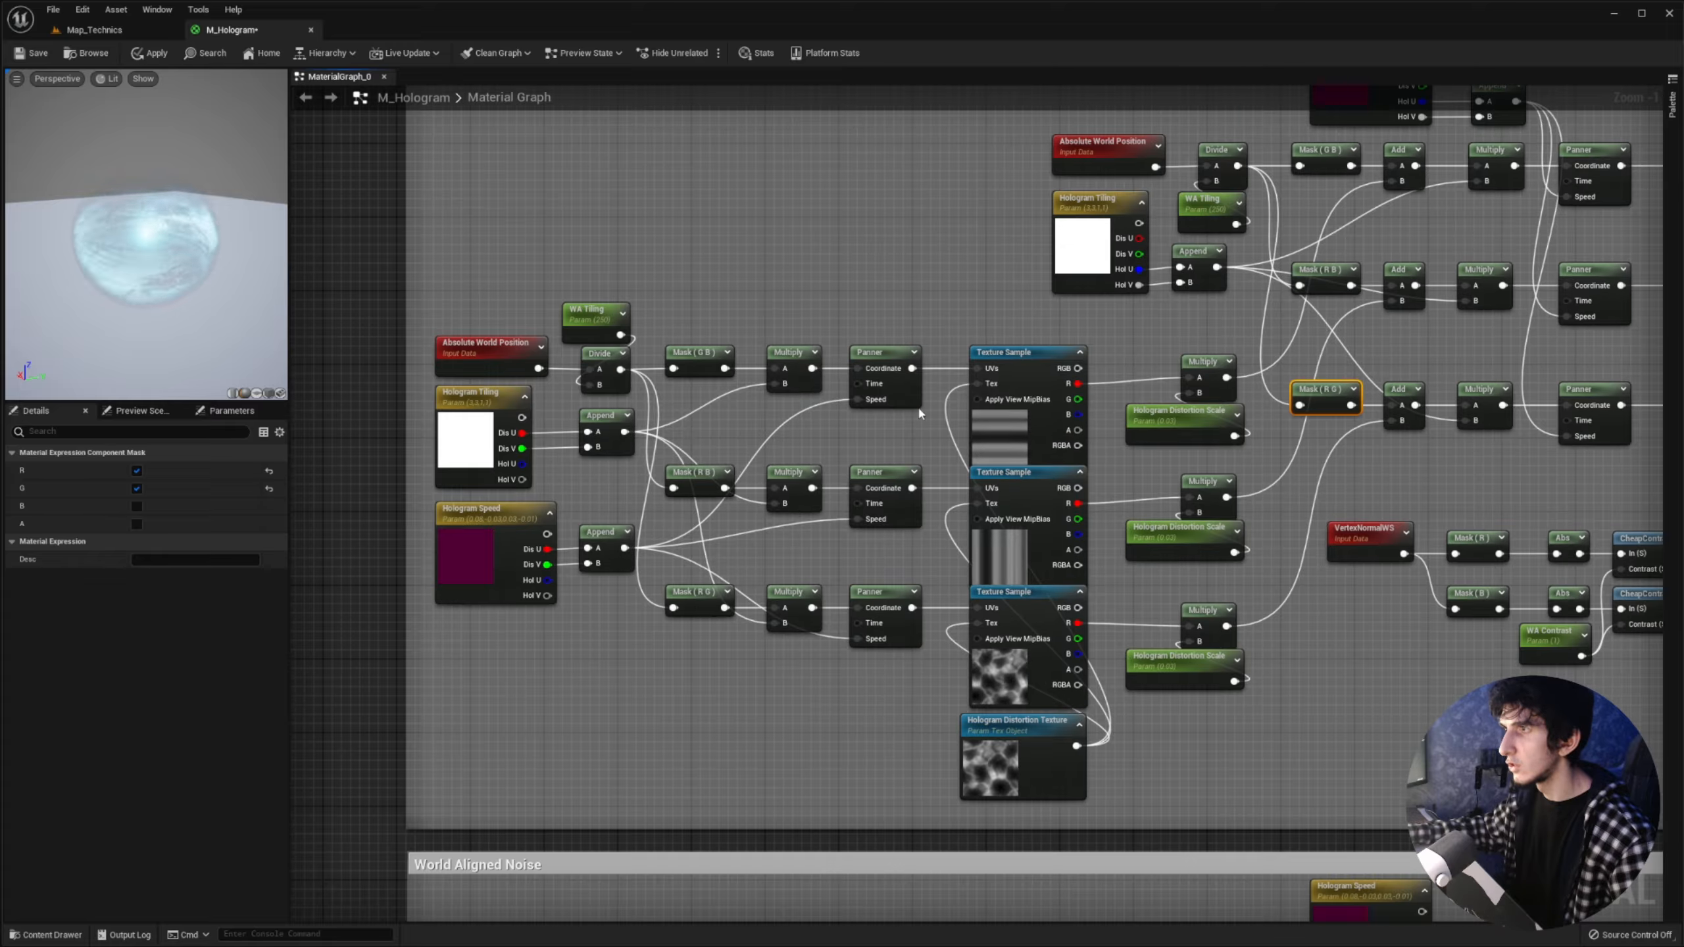
{"action": "left_click_drag", "start_coordinate": [892, 682], "coordinate": [498, 312]}
{"action": "right_click_drag", "start_coordinate": [1222, 368], "coordinate": [462, 370]}
Step: Examine the VertexNormalWS chain of masks, Abs and CheapContrast nodes that drives the Lerp alphas
{"action": "scroll", "coordinate": [982, 603], "scroll_direction": "up", "scroll_amount": 5, "text": "ctrl"}
{"action": "left_click_drag", "start_coordinate": [1150, 713], "coordinate": [371, 435]}
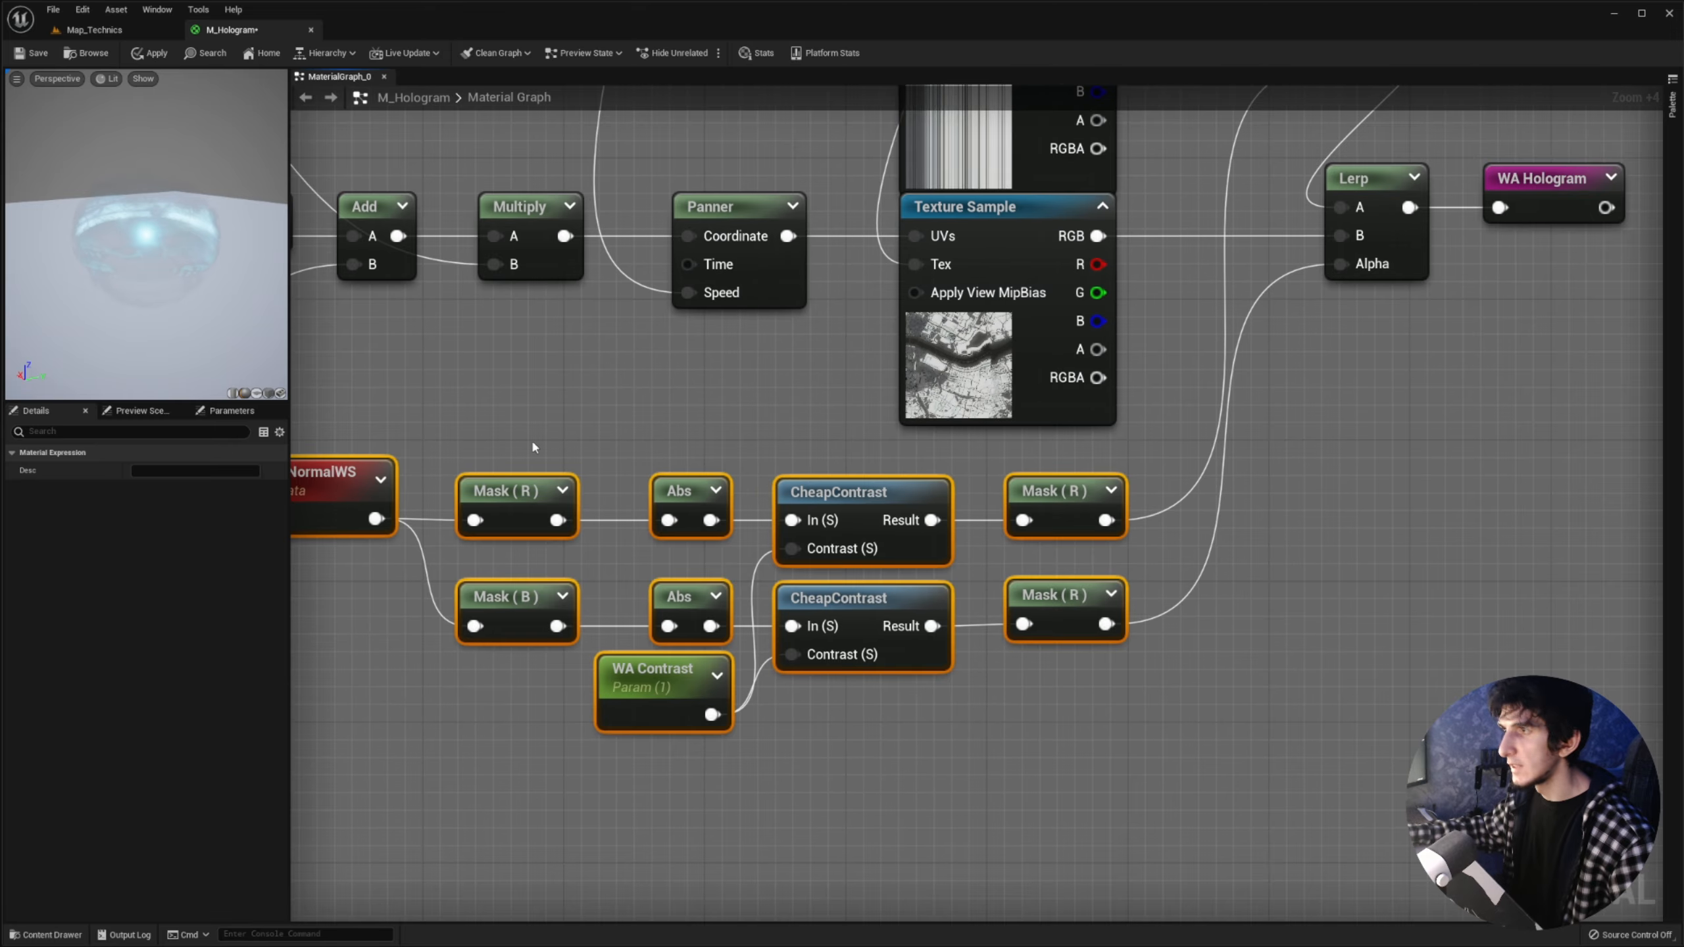
{"action": "right_click_drag", "start_coordinate": [583, 438], "coordinate": [657, 436]}
{"action": "left_click", "coordinate": [755, 432]}
{"action": "right_click", "coordinate": [1129, 497]}
{"action": "left_click", "coordinate": [1169, 524]}
{"action": "left_click", "coordinate": [1131, 459]}
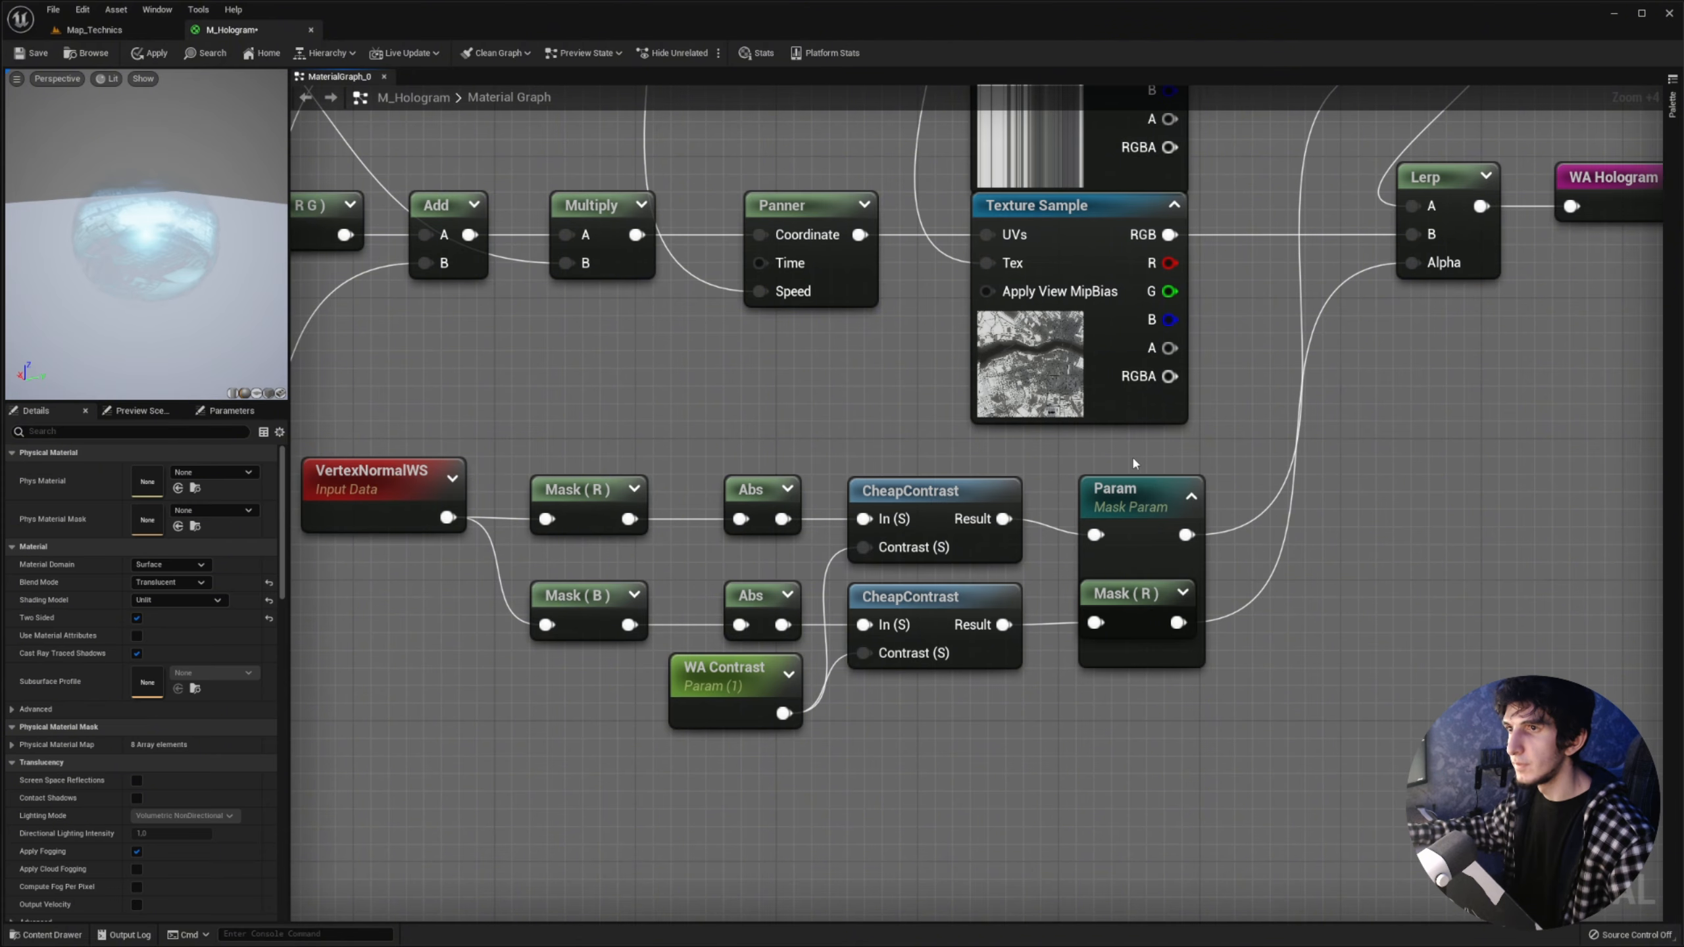
{"action": "key", "text": "ctrl+z"}
Step: Preview the upper Mask (R) node after CheapContrast, followed by the lower Mask (R) node
{"action": "right_click", "coordinate": [1139, 488]}
{"action": "left_click", "coordinate": [1197, 527]}
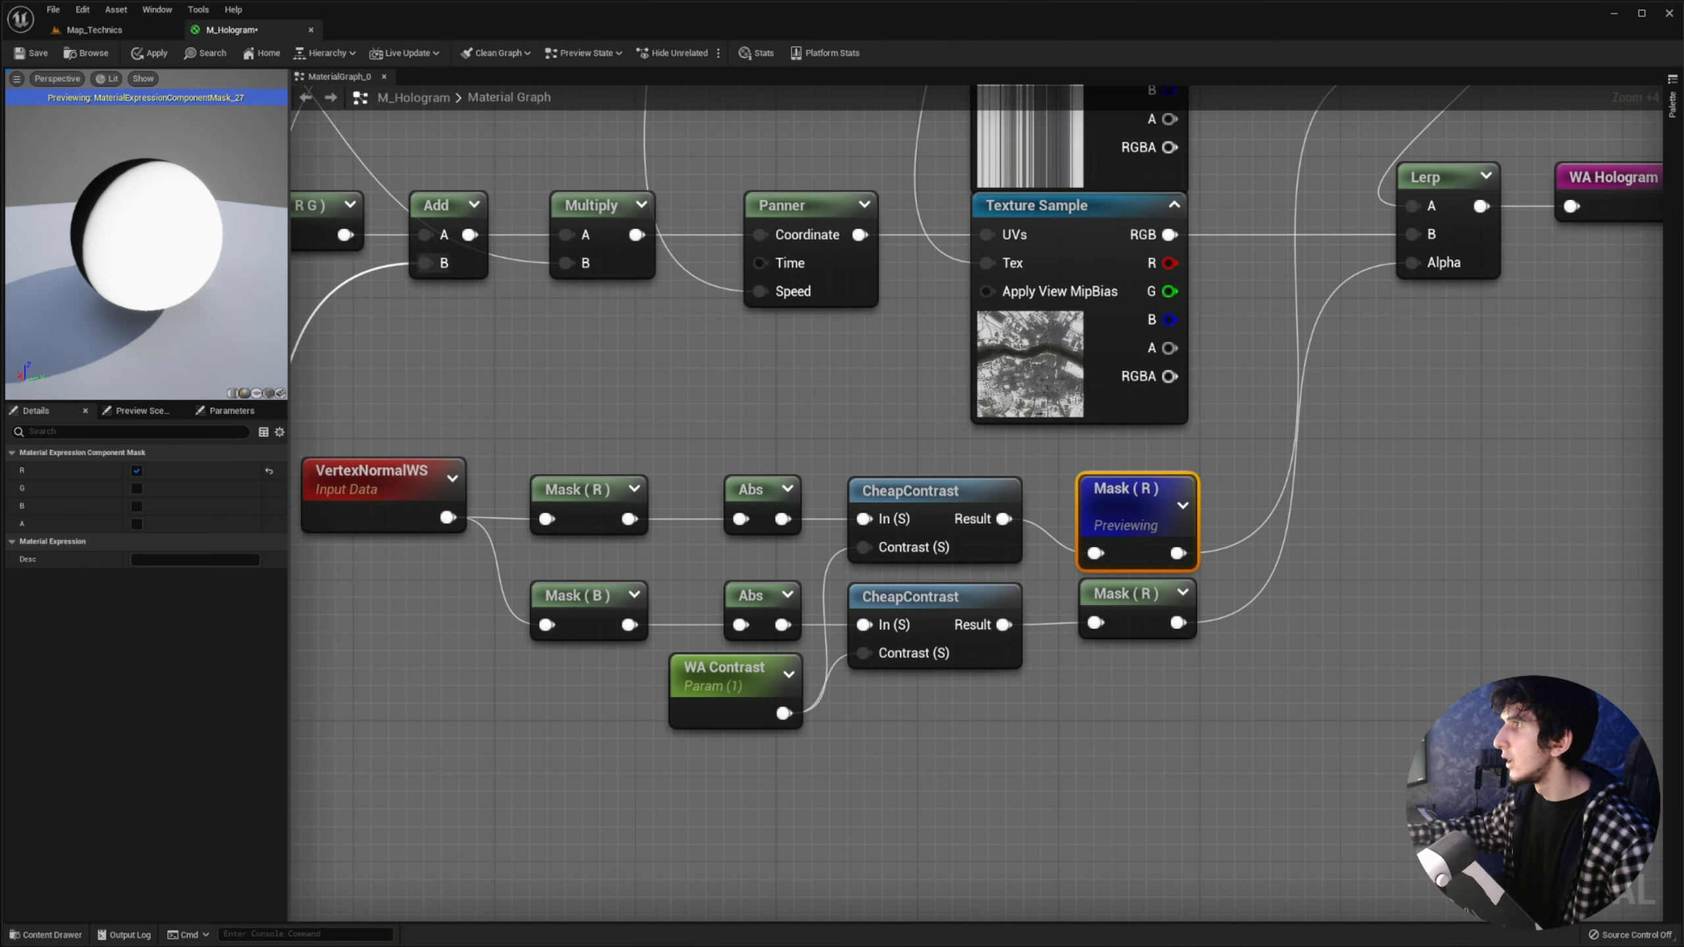
{"action": "right_click", "coordinate": [1105, 601]}
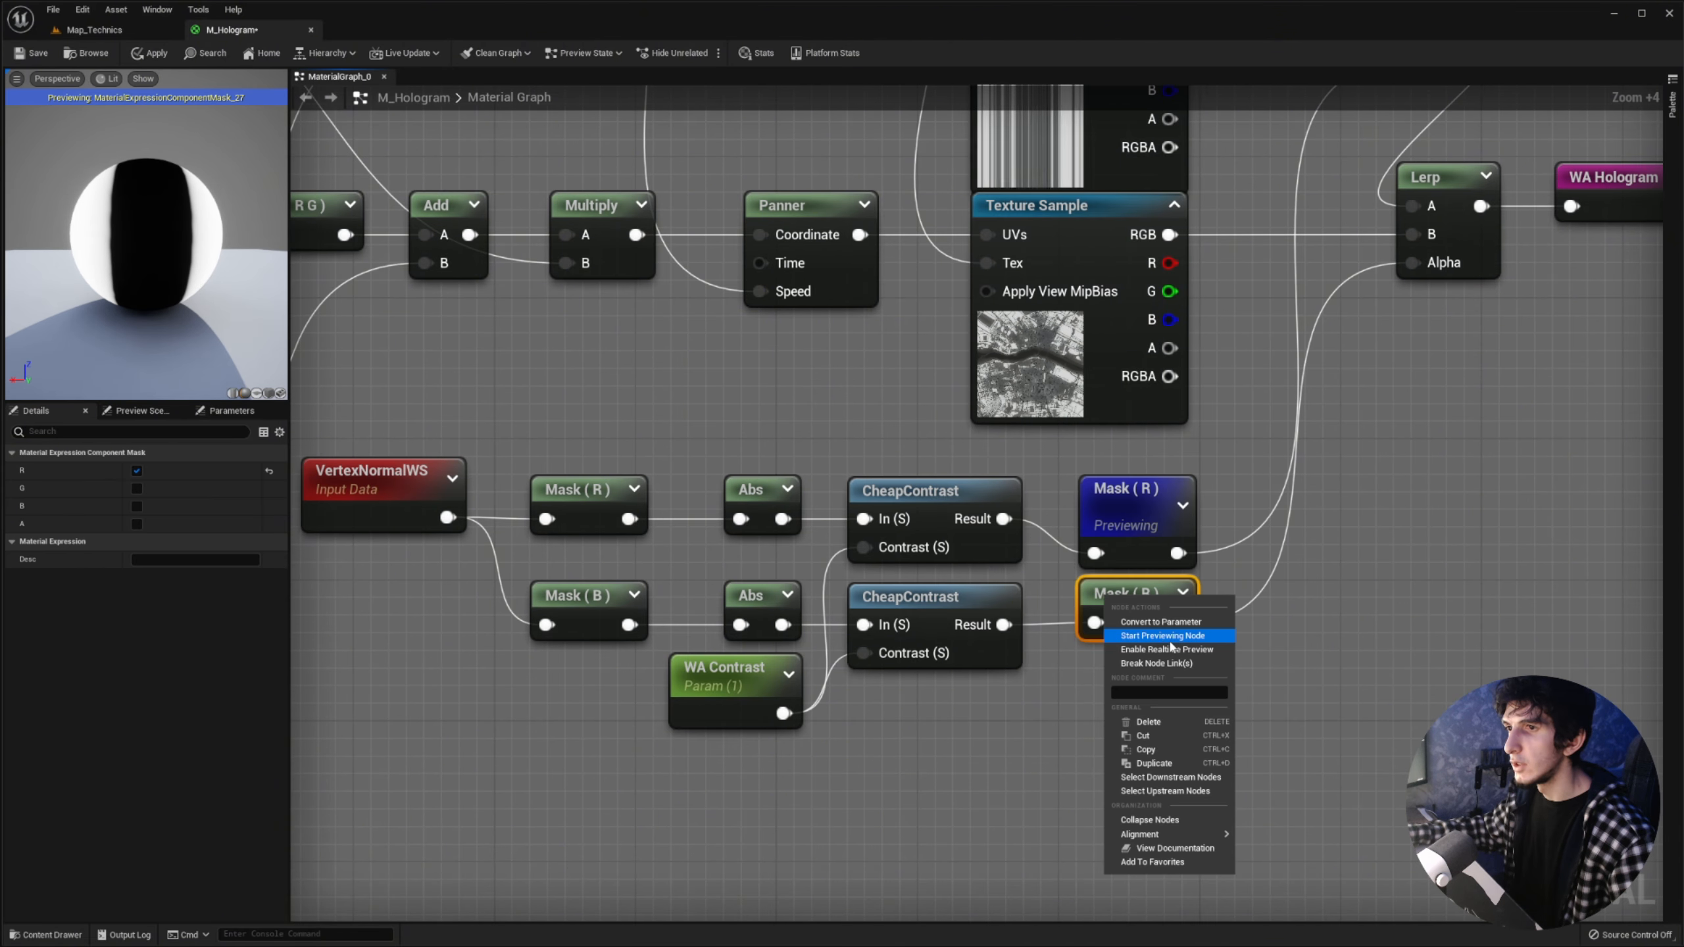
{"action": "left_click", "coordinate": [1162, 641]}
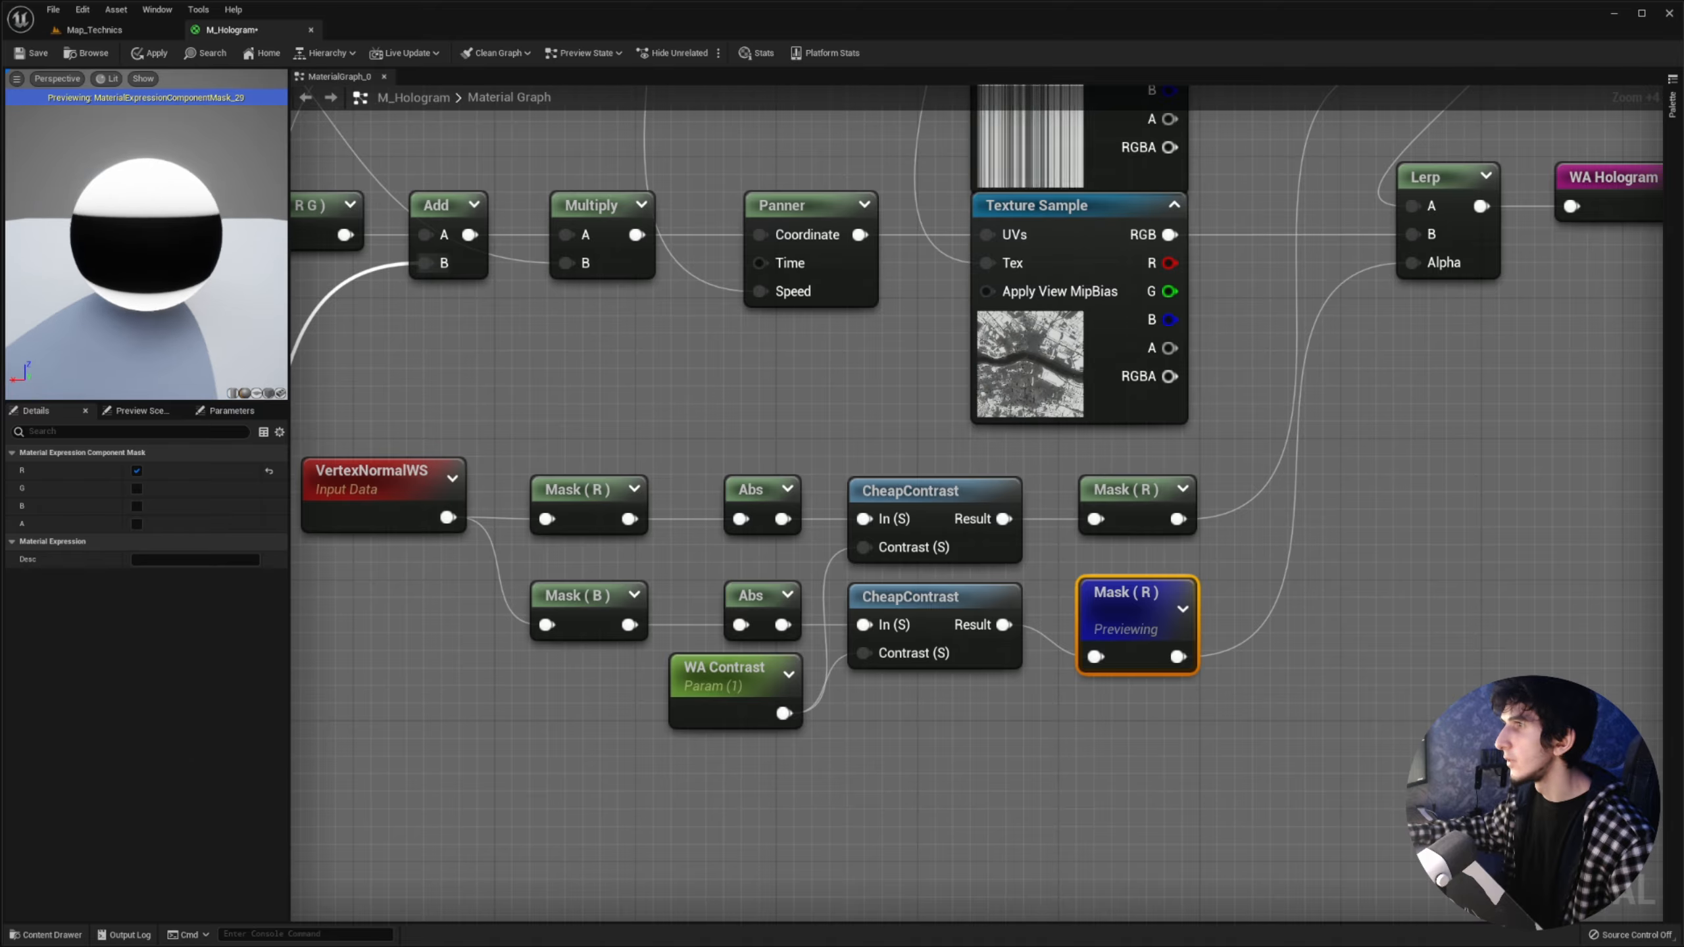
Step: View the Vertex Normal example in the Map_Technics level from several angles and return to the M_Hologram material
{"action": "left_click", "coordinate": [94, 30]}
{"action": "scroll", "coordinate": [671, 508], "scroll_direction": "up", "scroll_amount": 3}
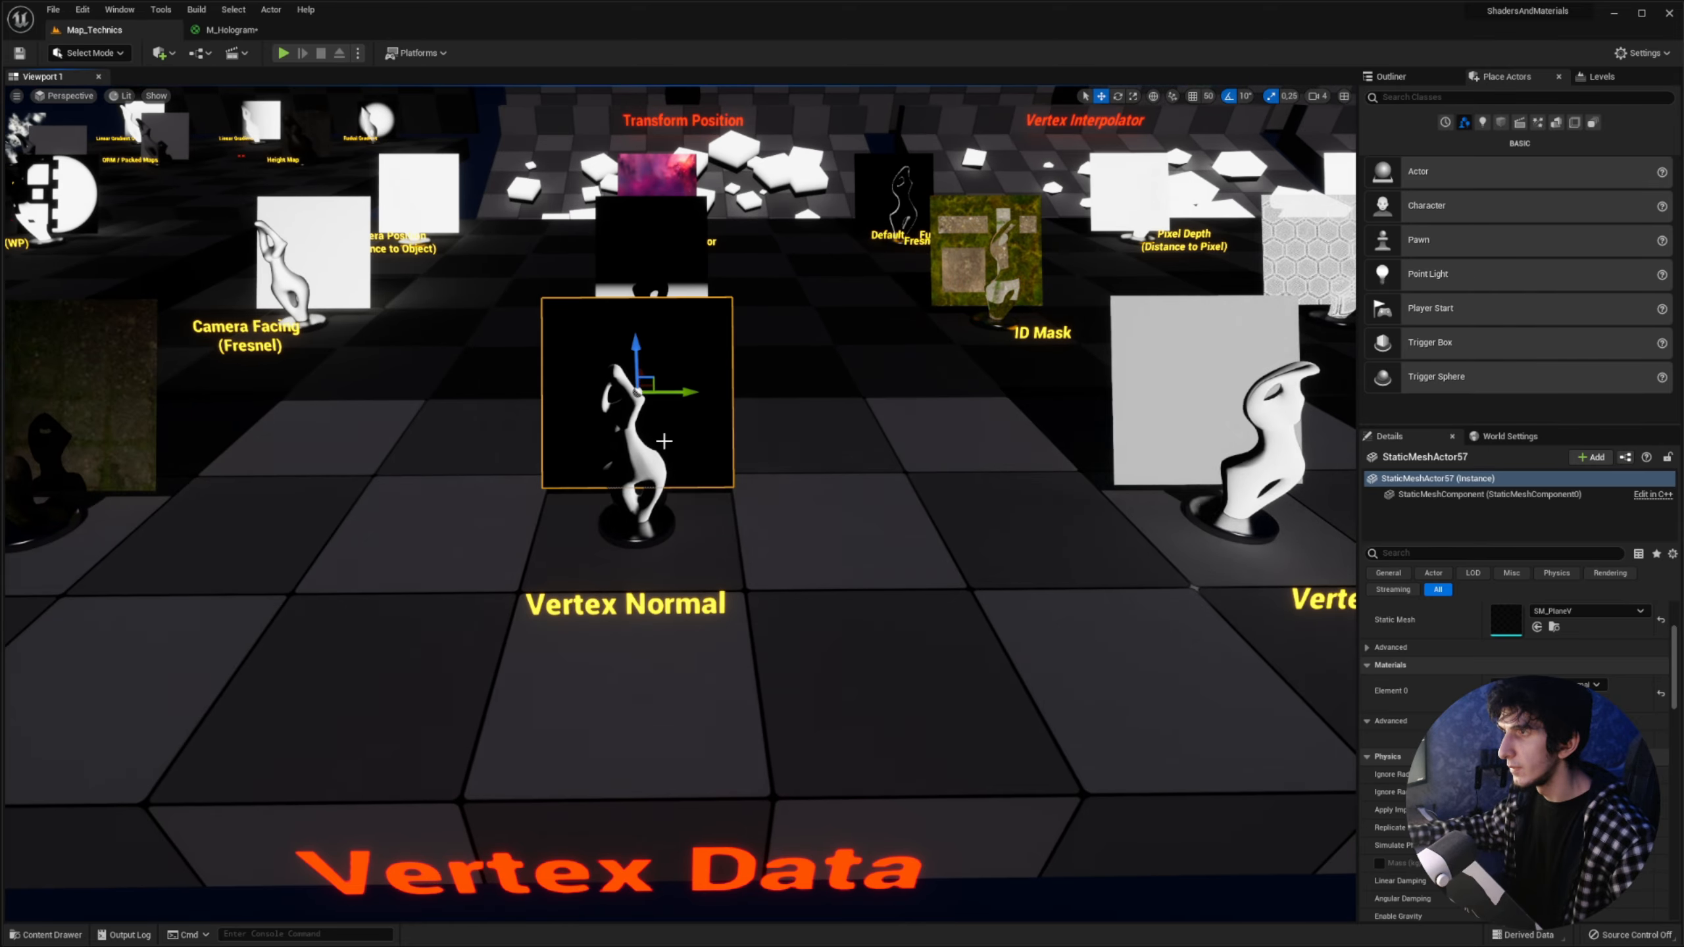
{"action": "right_click_drag", "start_coordinate": [648, 438], "coordinate": [762, 633]}
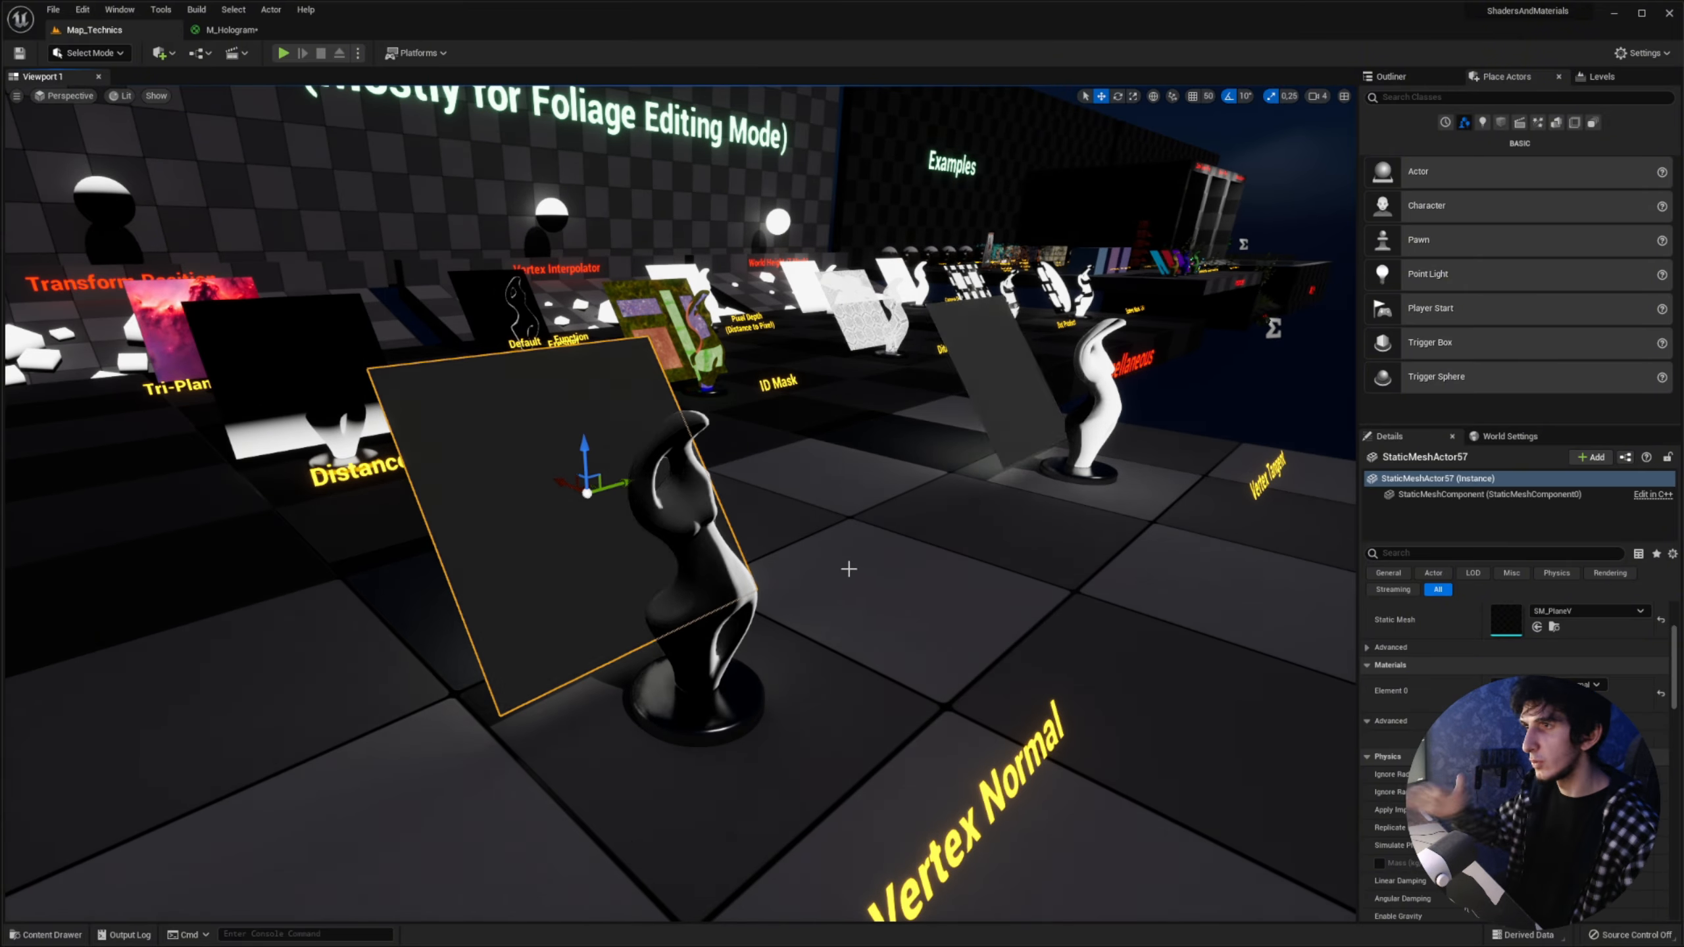
{"action": "left_click", "coordinate": [219, 29]}
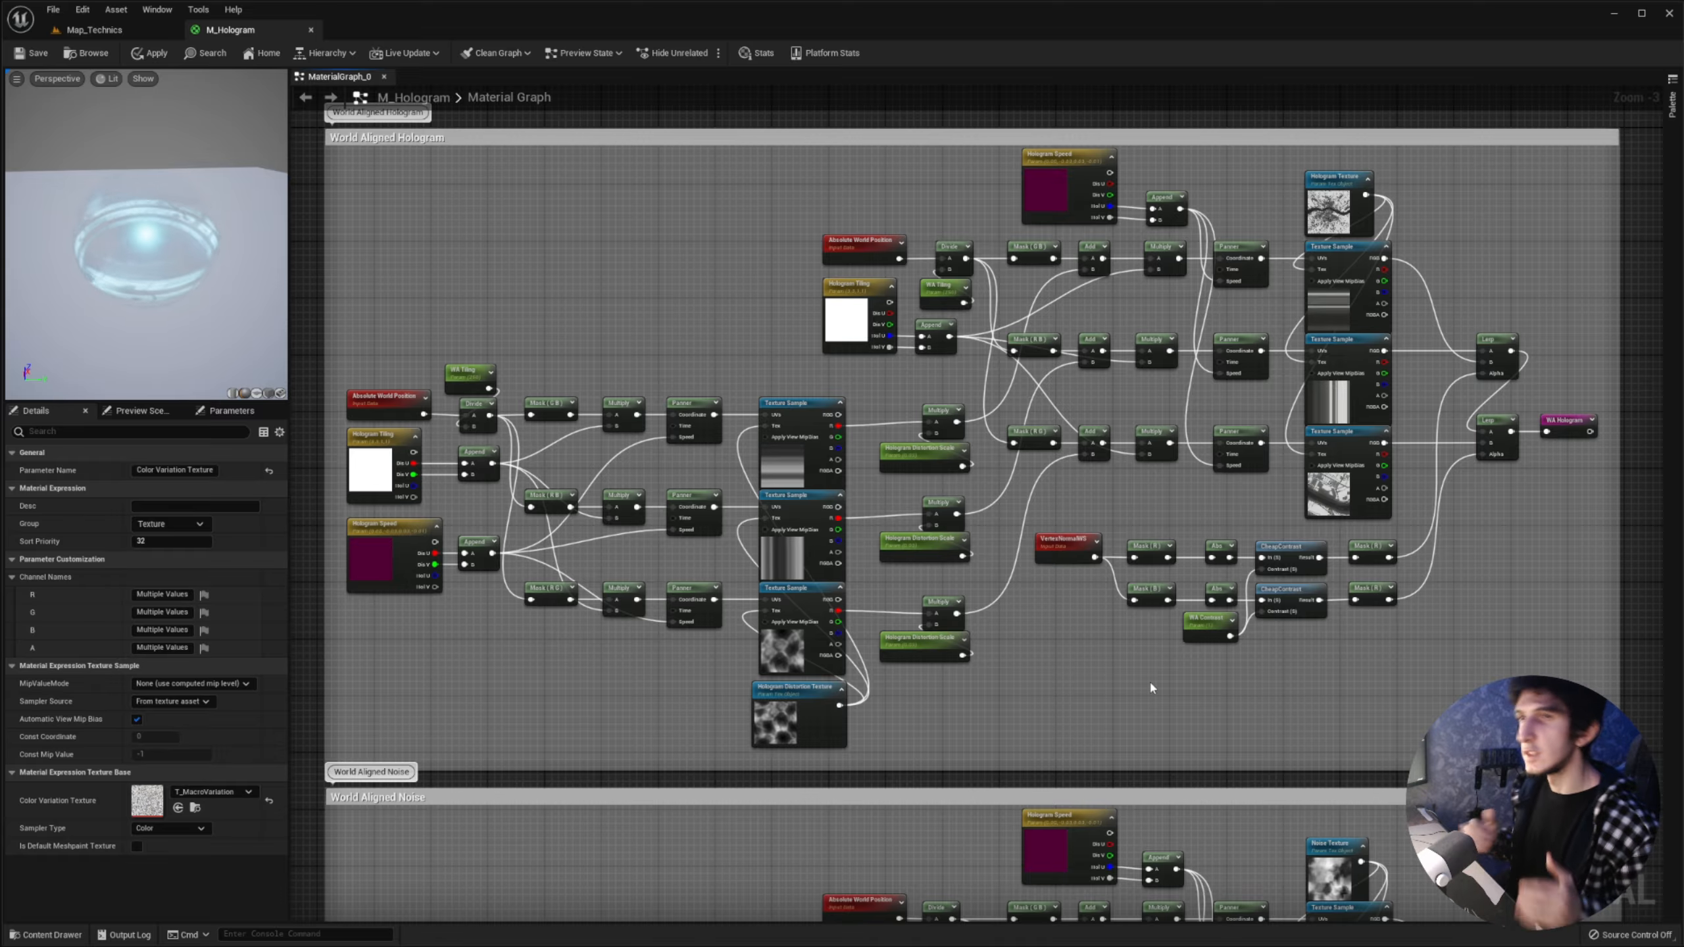